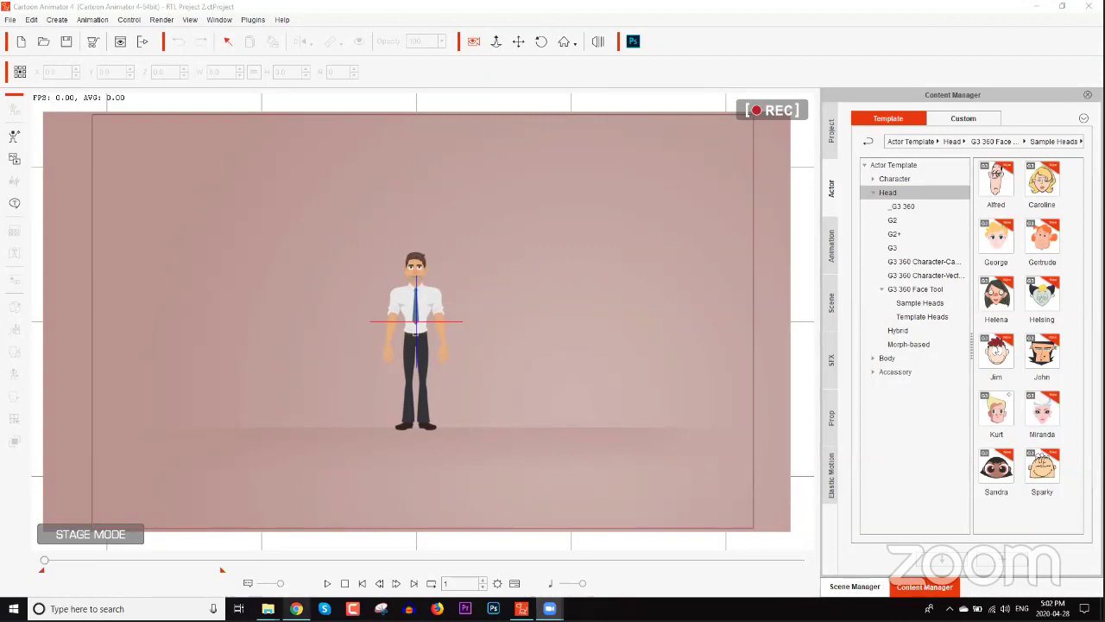
Switch to Chrome and copy the full web address of the Reallusion Content Store weekly special page
click(296, 608)
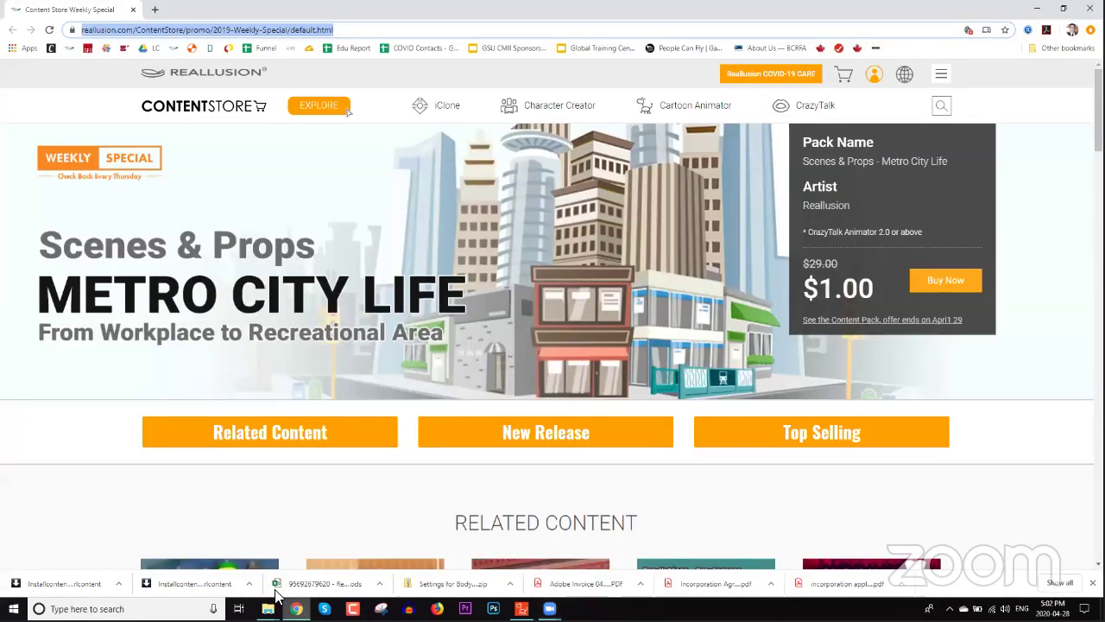
drag(336, 30, 358, 29)
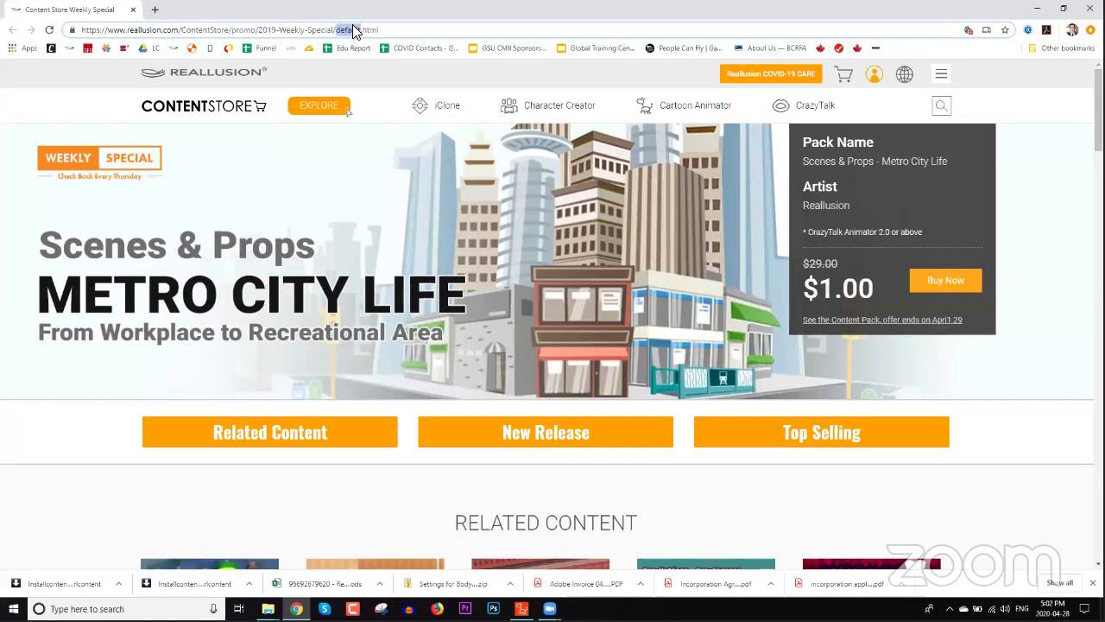
key(ctrl+a)
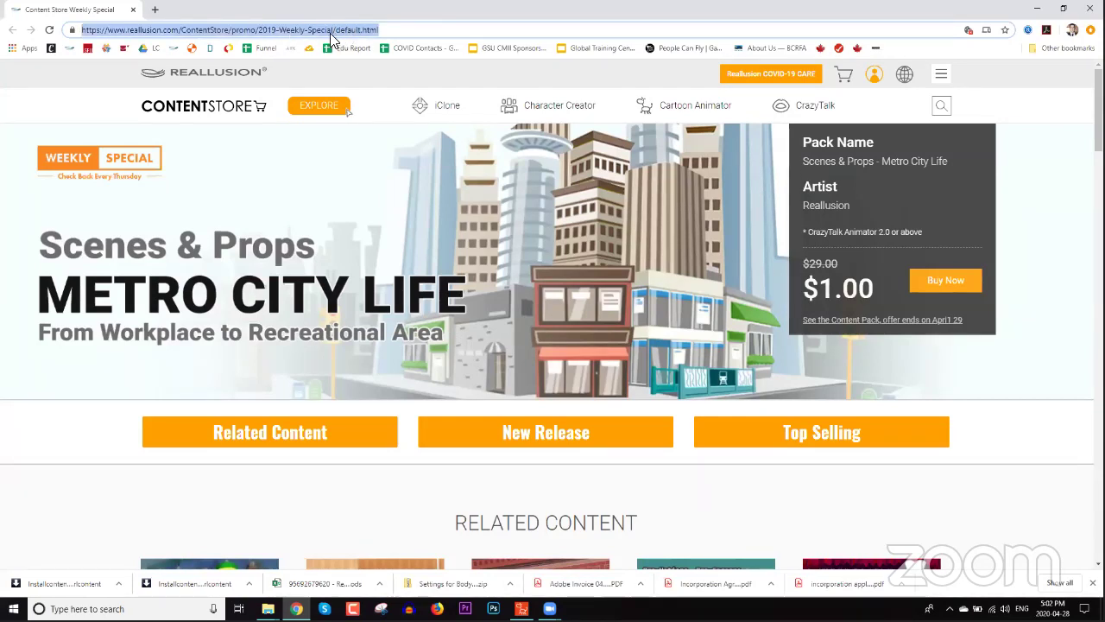
right_click(330, 33)
click(367, 113)
View the Related Content section of the weekly special page, then clear the browser away and return to Cartoon Animator
scroll(535, 287, down, 2)
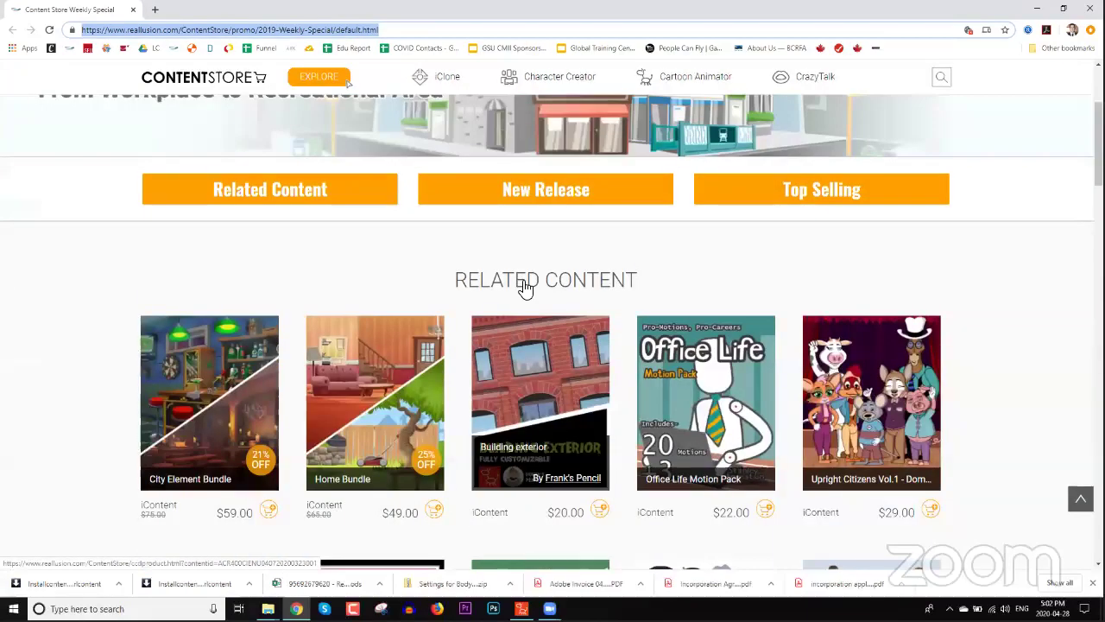
scroll(523, 291, up, 3)
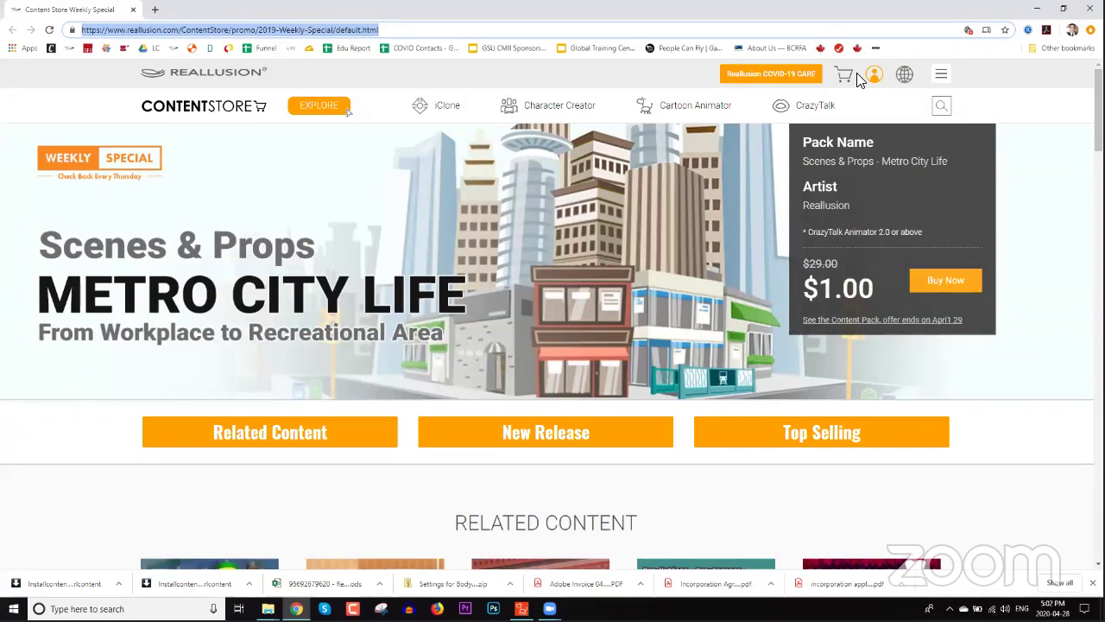
click(1045, 8)
click(1036, 10)
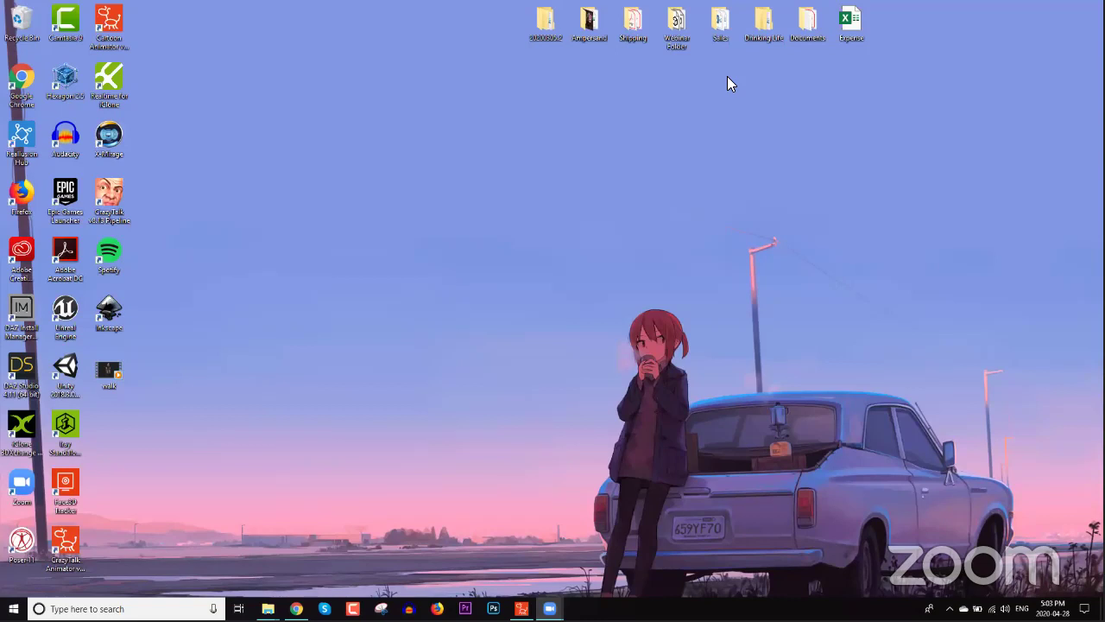
click(521, 608)
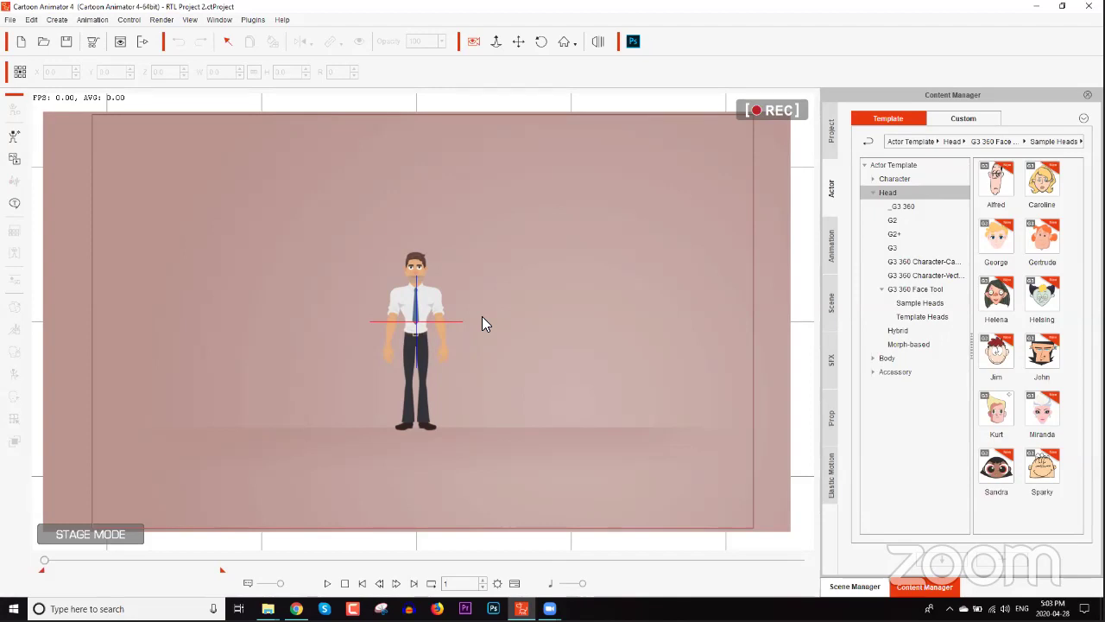
Play the sample project animation to preview the classroom scene change, stop it, and return the playhead to frame 1
click(399, 296)
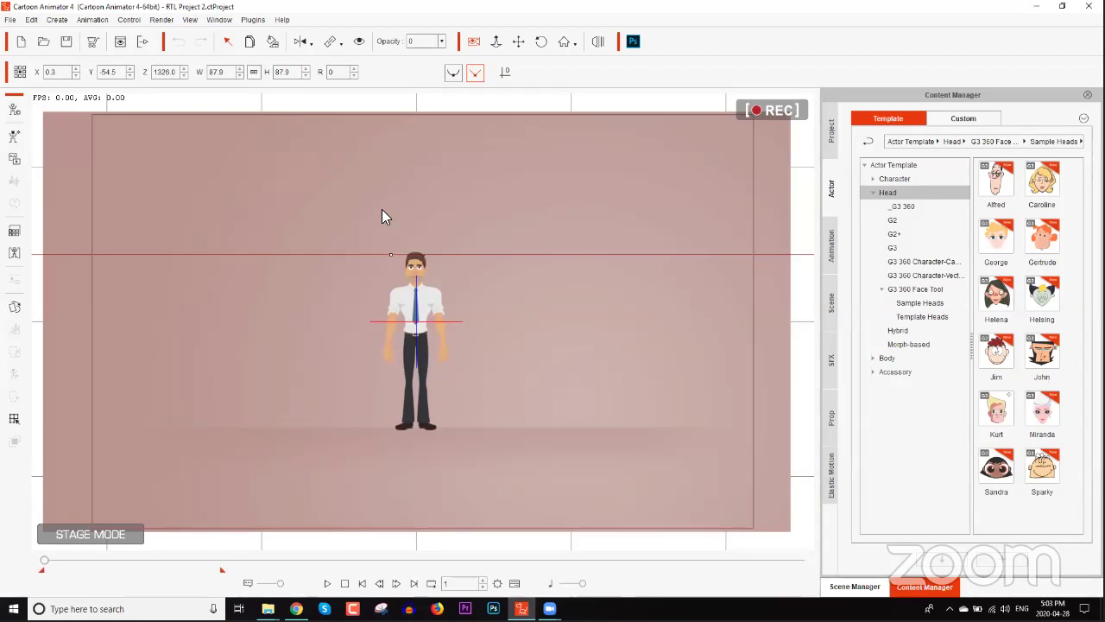
click(445, 171)
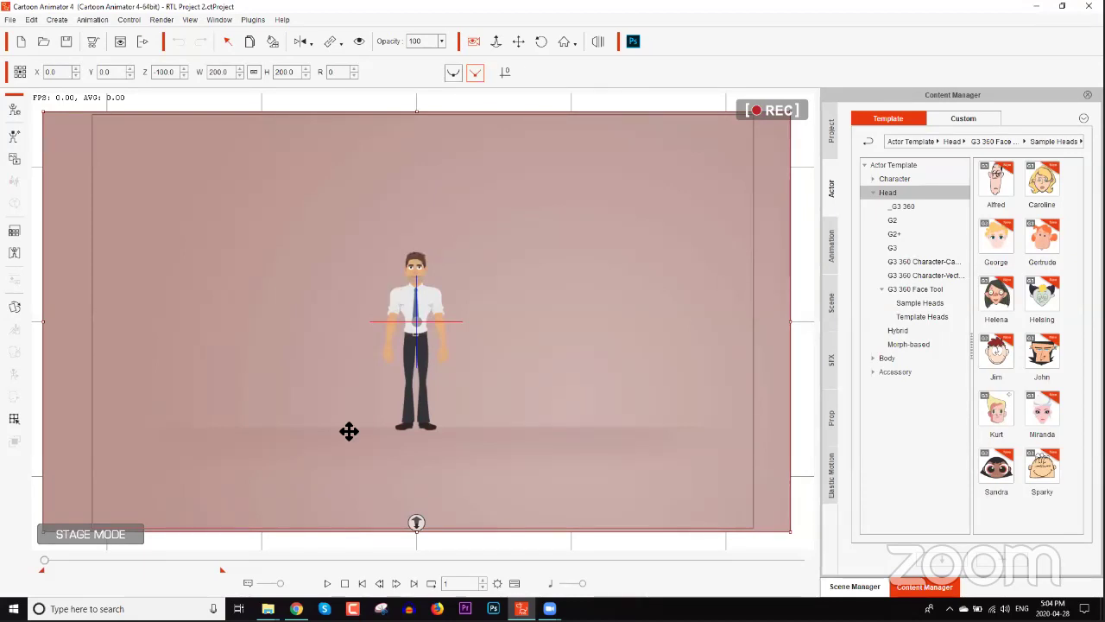
click(326, 585)
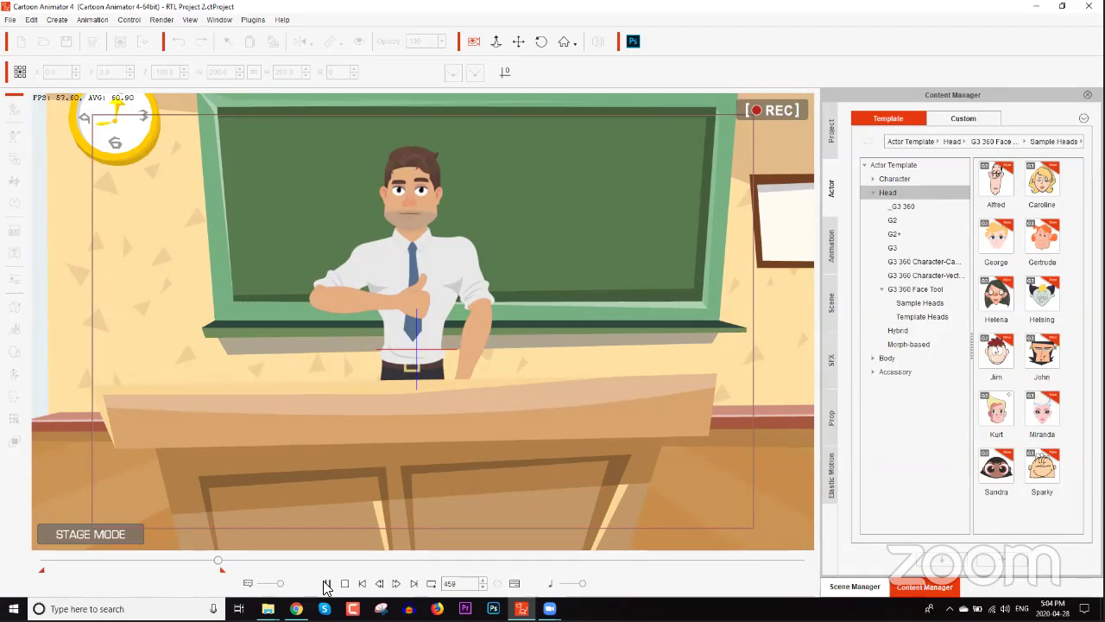
click(327, 584)
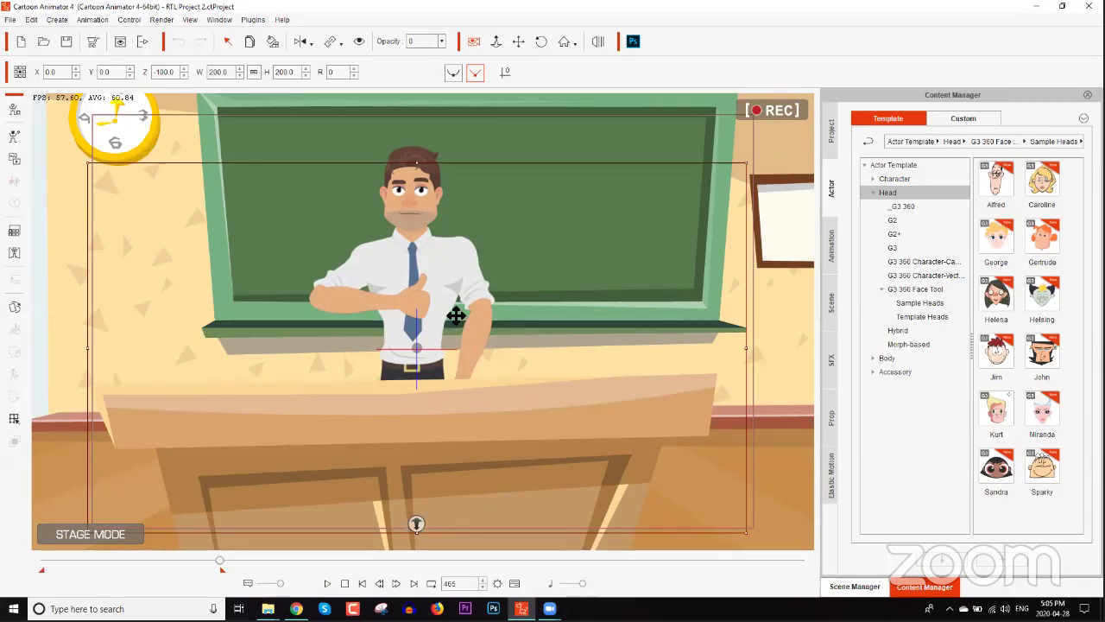
drag(217, 562, 40, 574)
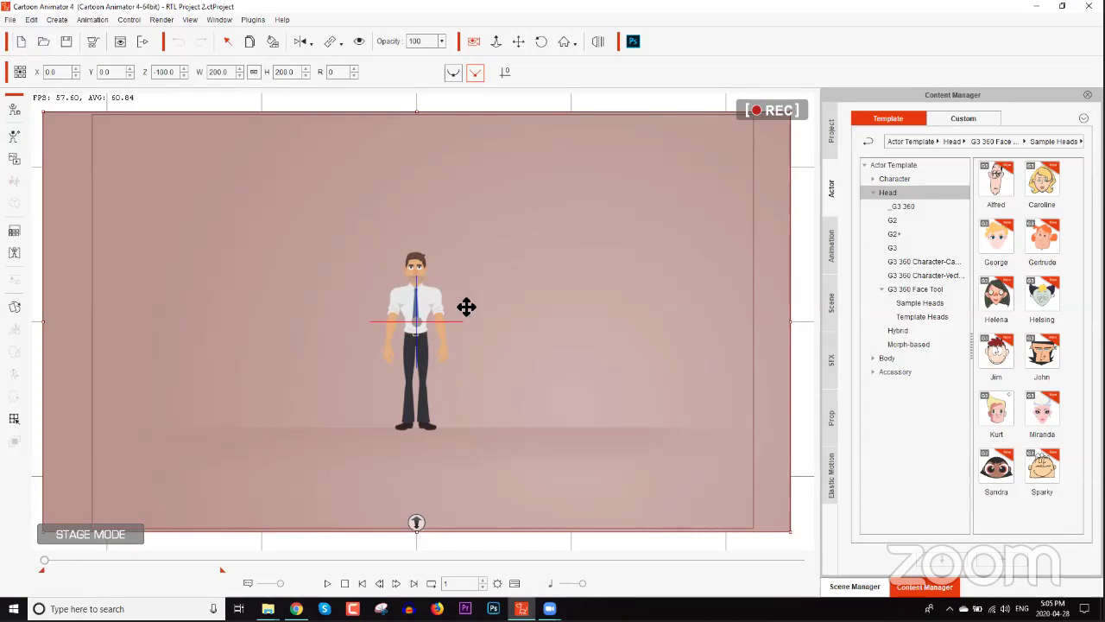
Create a new empty project and browse the available Scene templates
click(19, 43)
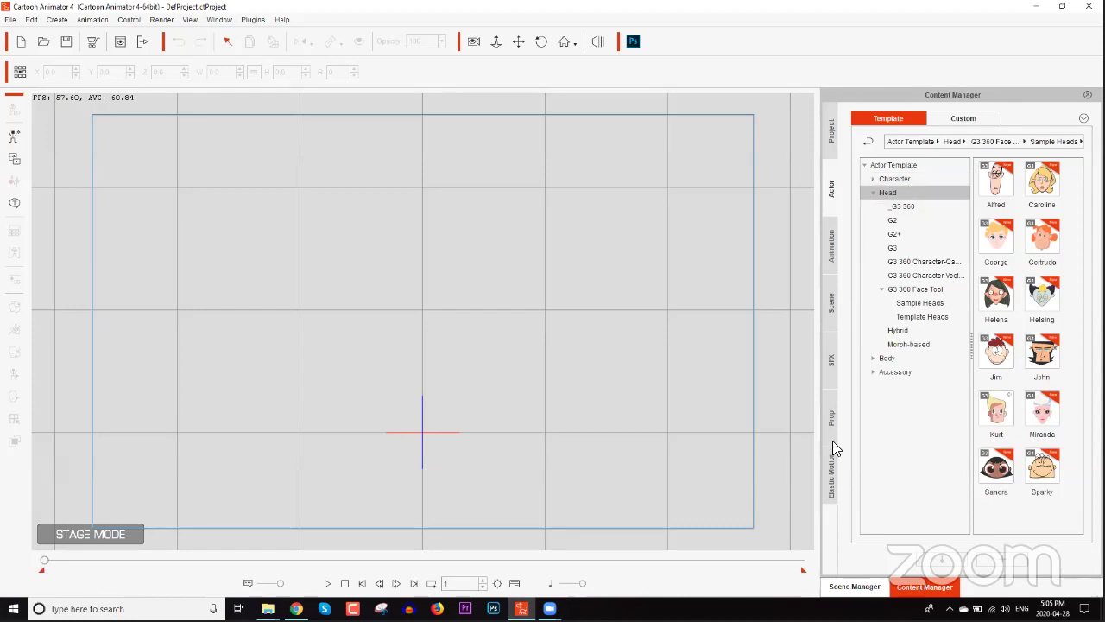
click(834, 313)
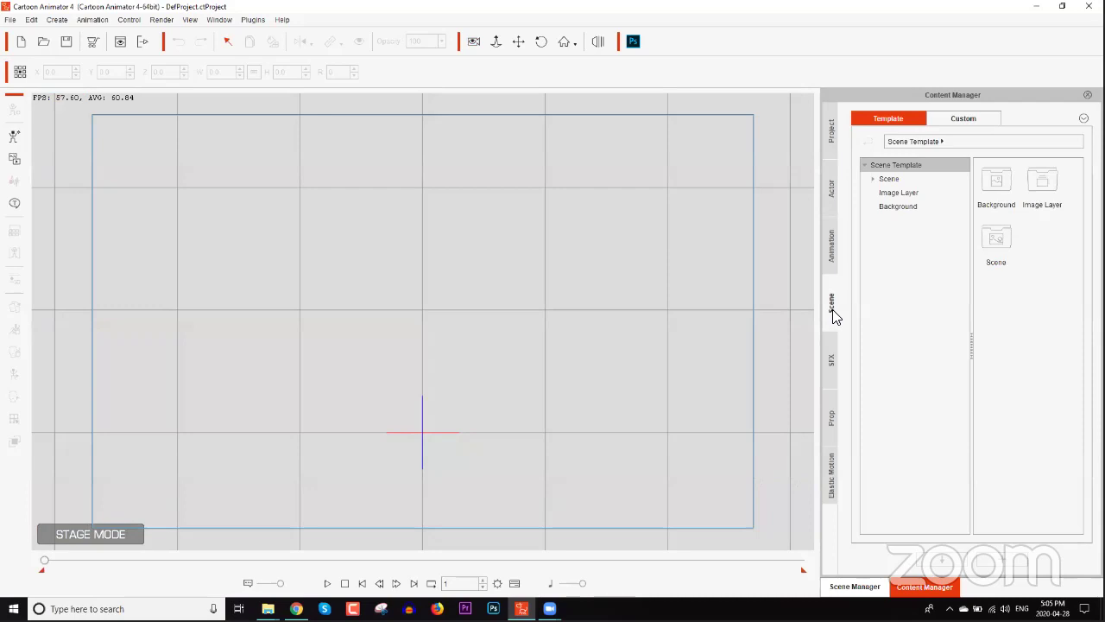
click(835, 253)
click(831, 300)
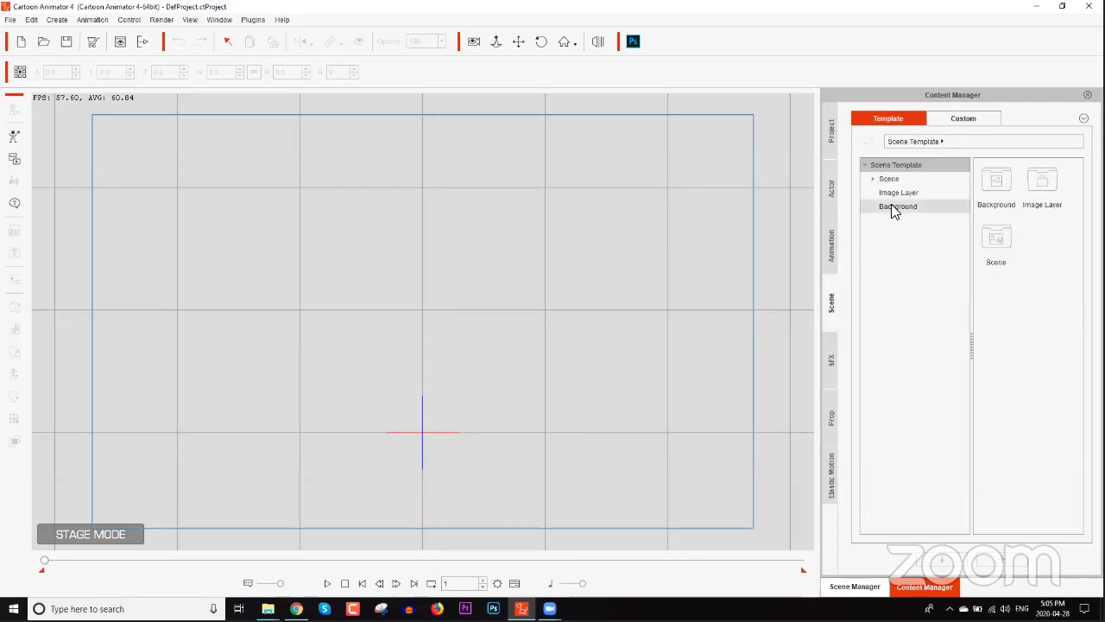
click(873, 179)
click(894, 178)
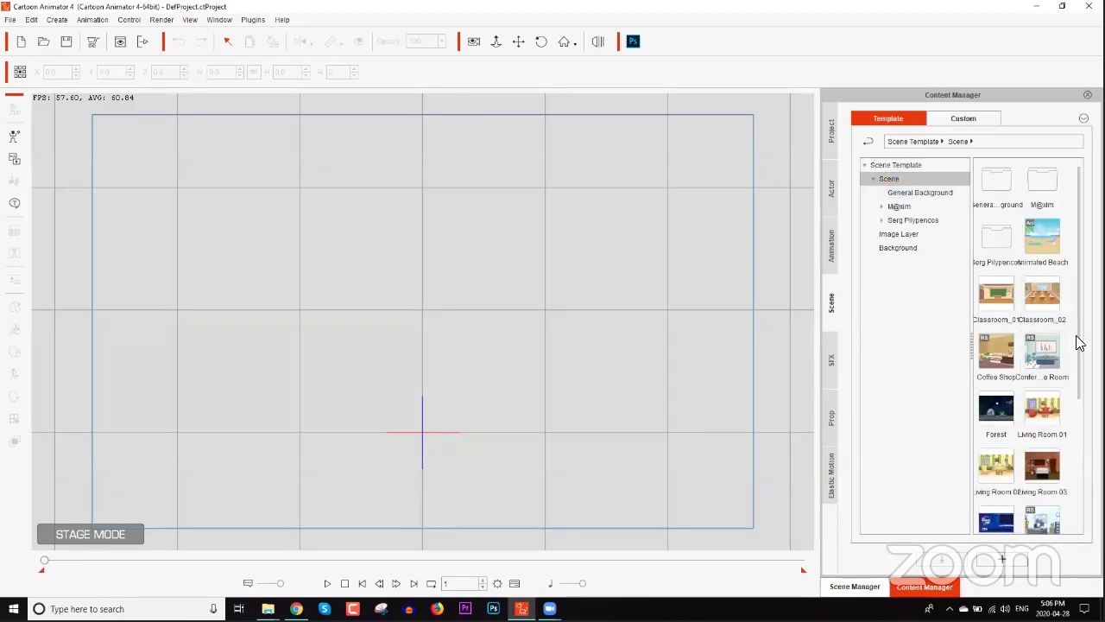
scroll(1081, 424, down, 1)
drag(1081, 423, 1081, 302)
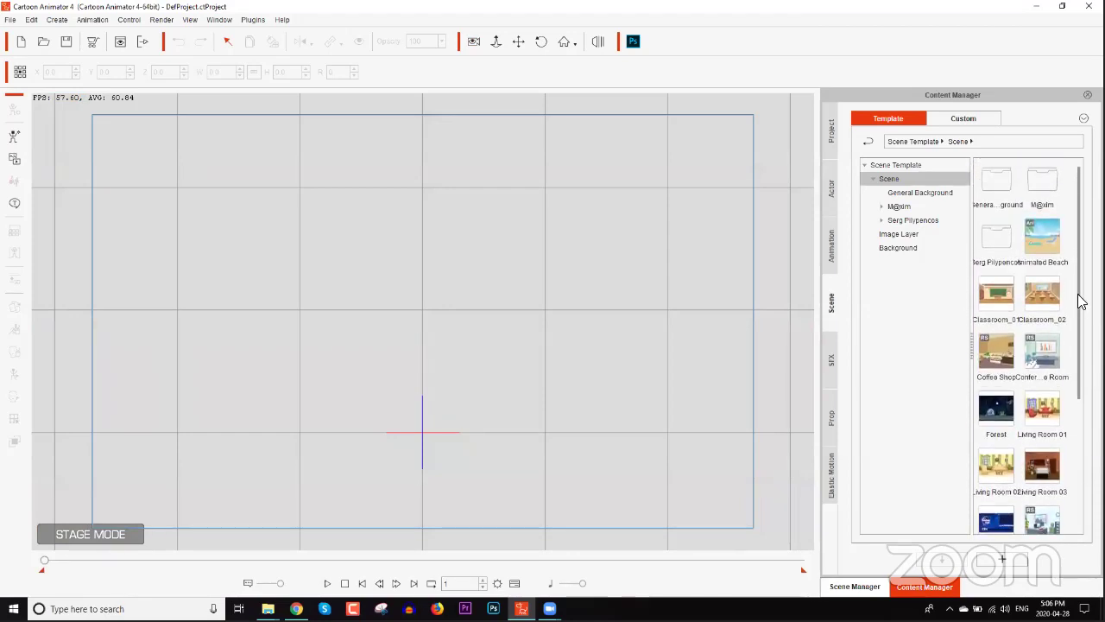
Add the BG_002 general background to the stage and centre it in the camera frame
click(937, 193)
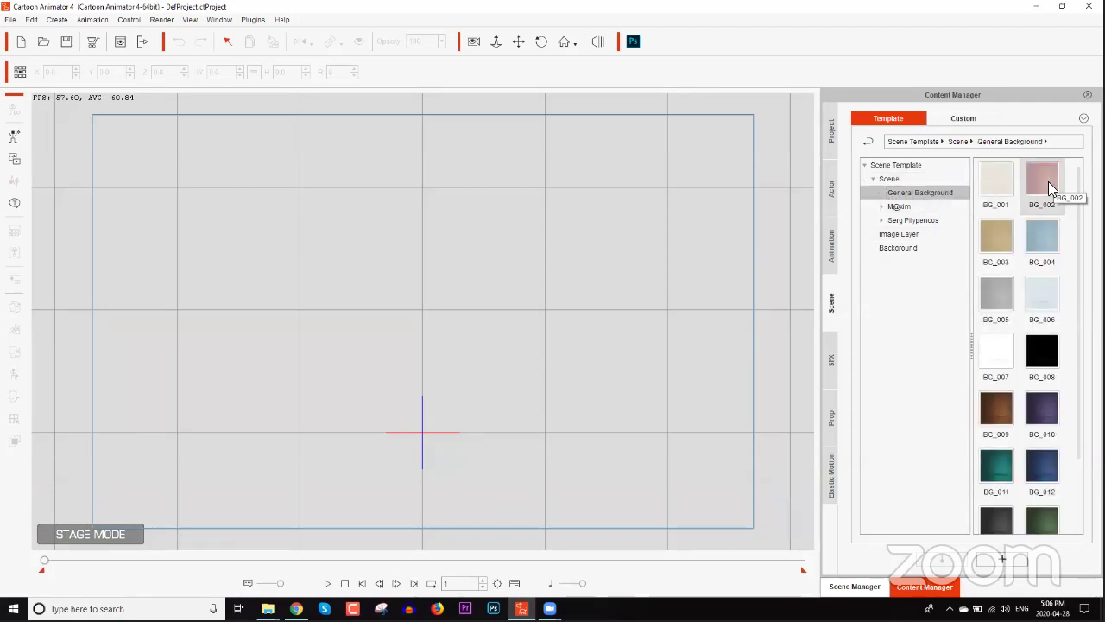
double_click(1042, 183)
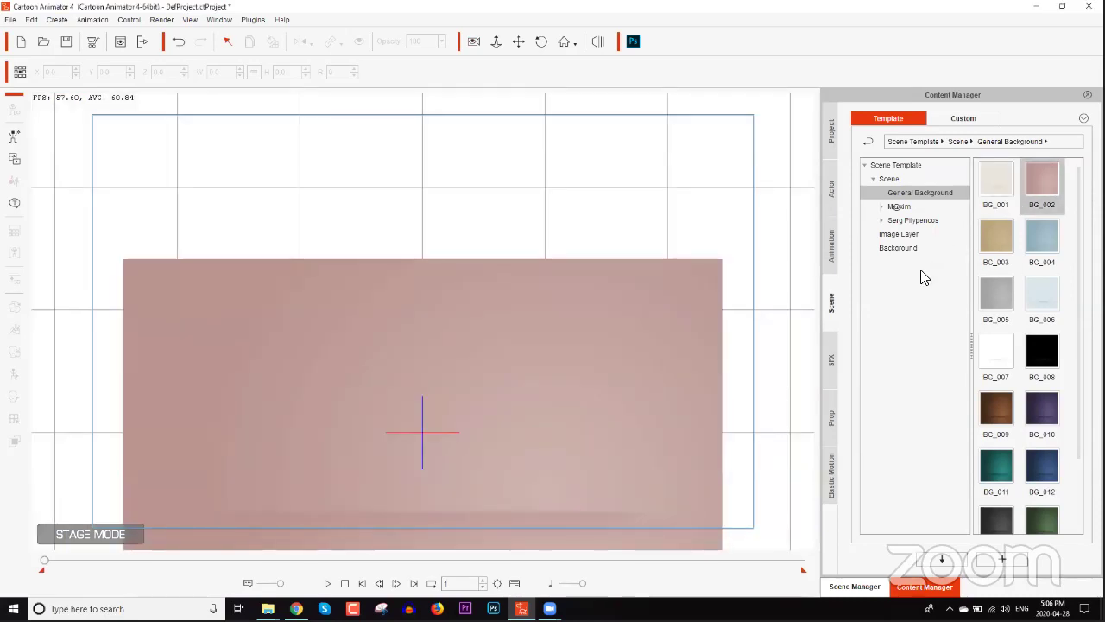
drag(651, 483, 654, 374)
scroll(667, 526, down, 2)
drag(668, 526, 656, 351)
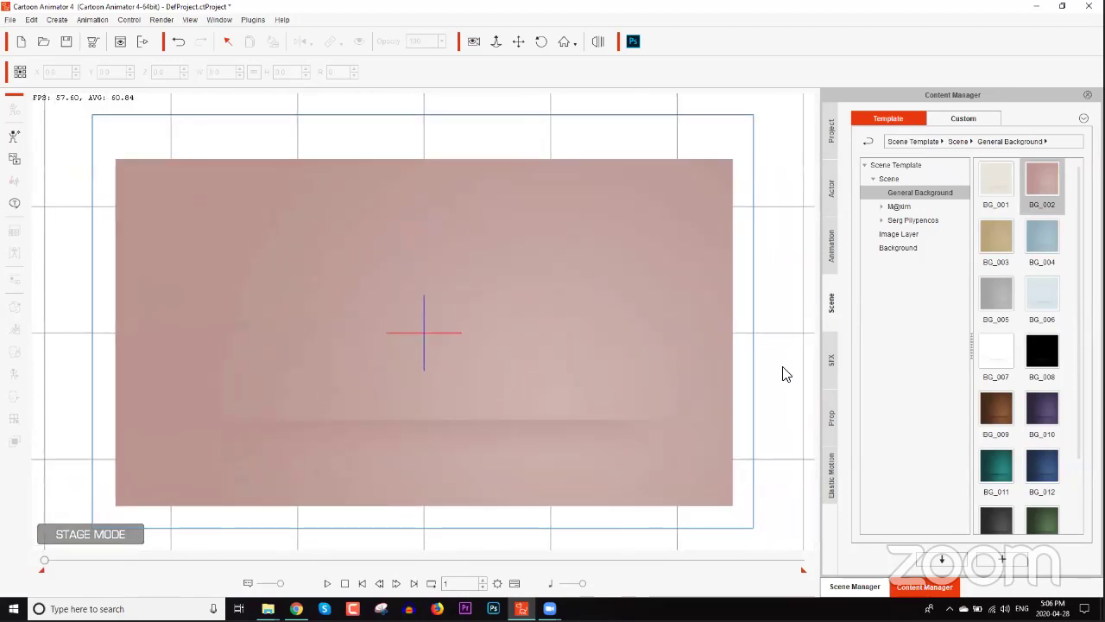
Convert the BG002 background from a scene object to a prop and check its category in the Scene Manager
click(860, 587)
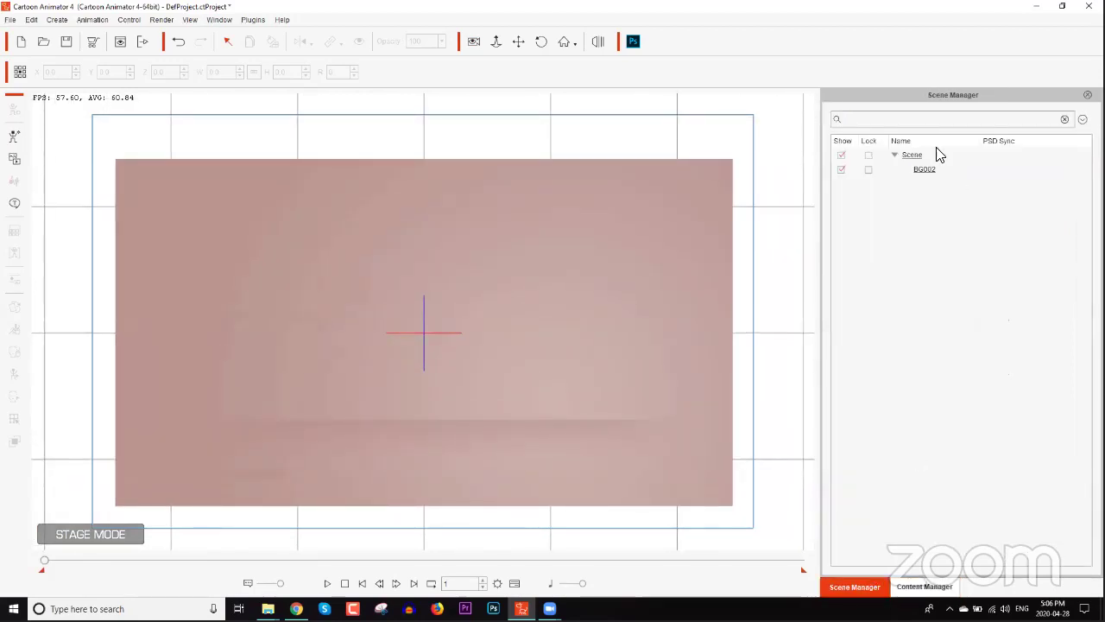
click(924, 170)
click(926, 171)
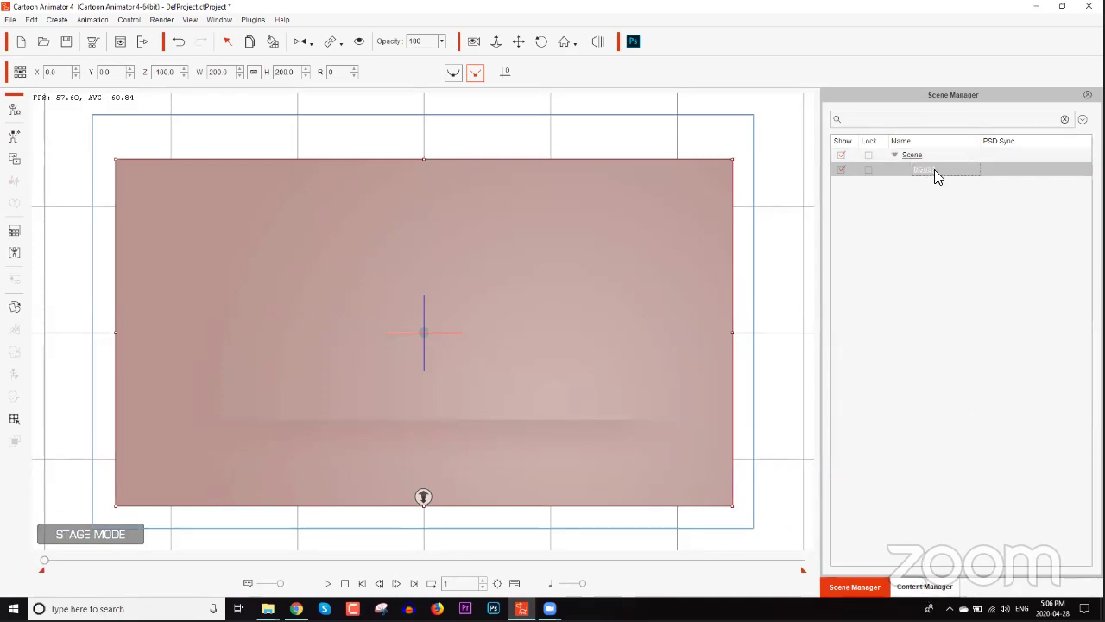
right_click(547, 257)
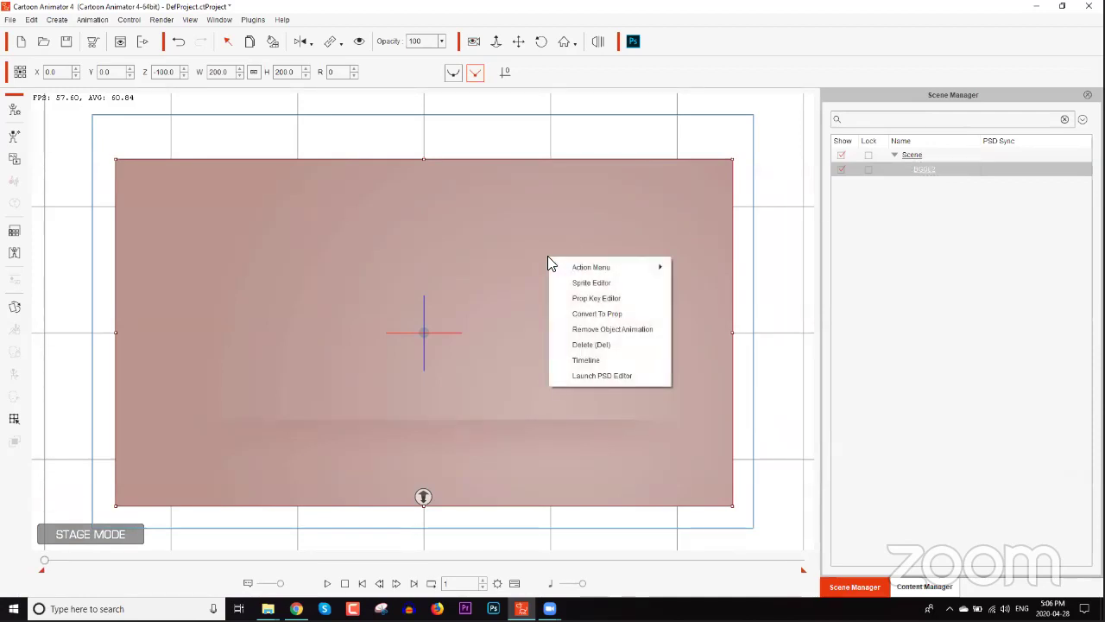
click(613, 316)
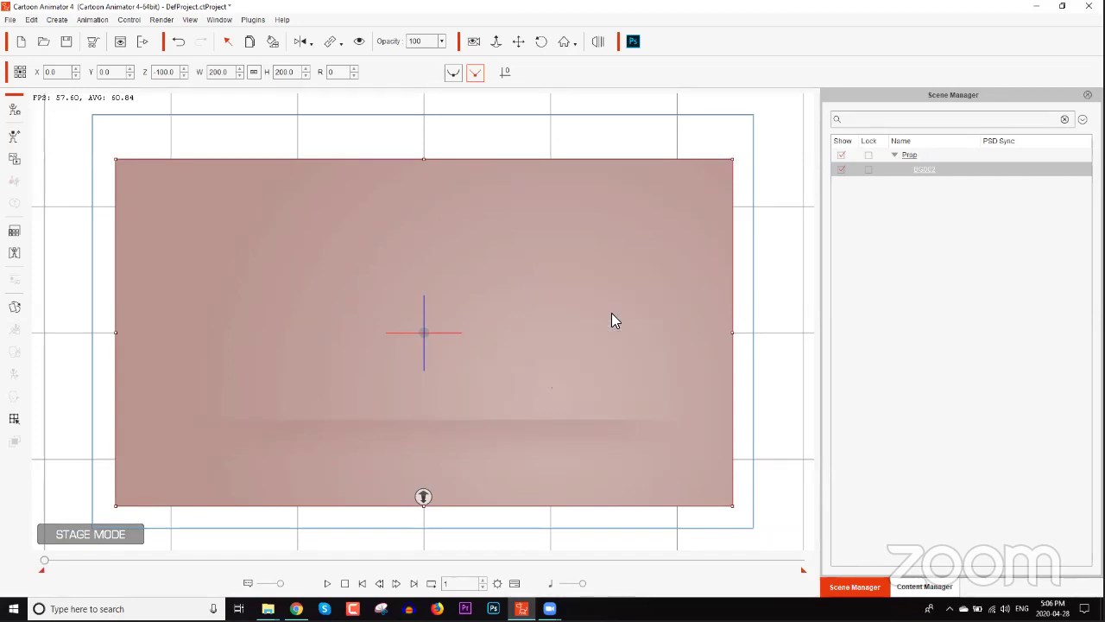
click(907, 158)
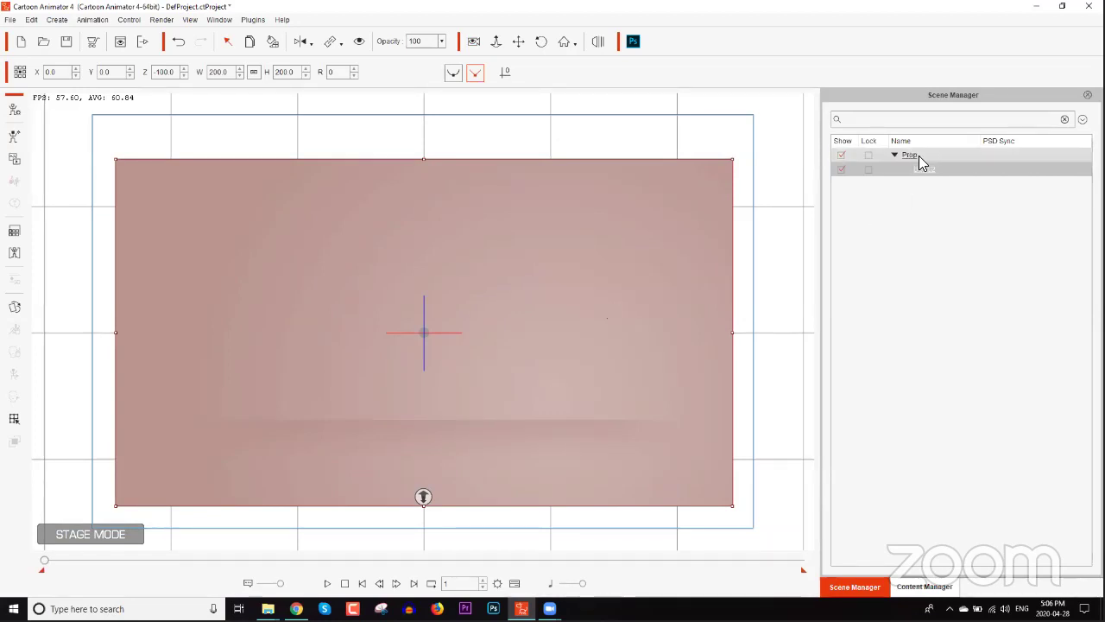
drag(917, 168, 918, 163)
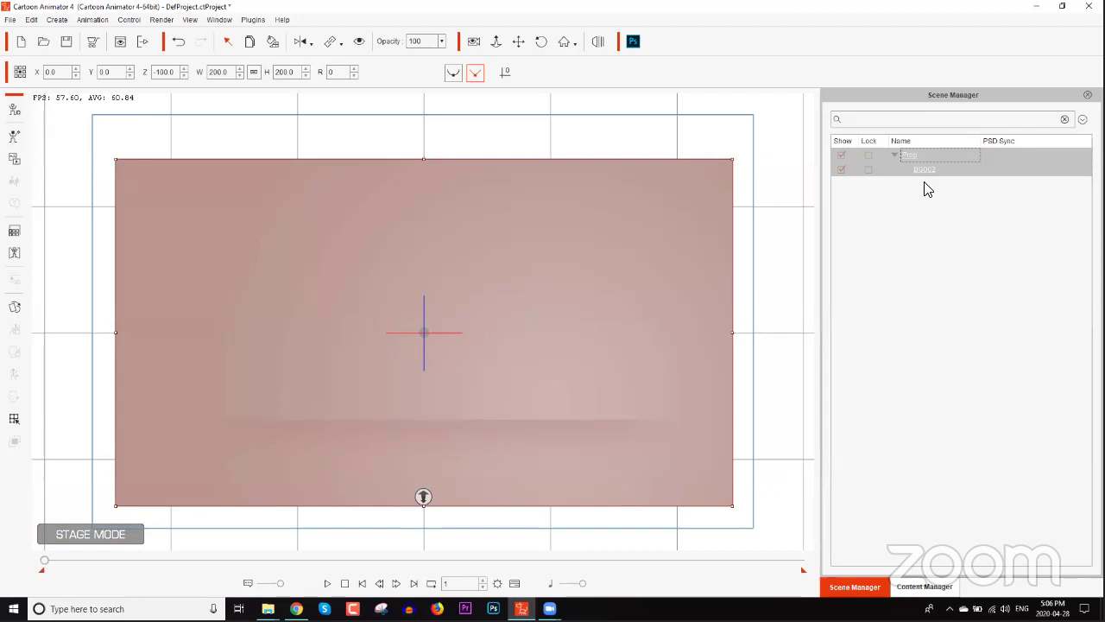
Load the Classroom_01 scene template and review its objects in the Scene Manager
click(925, 587)
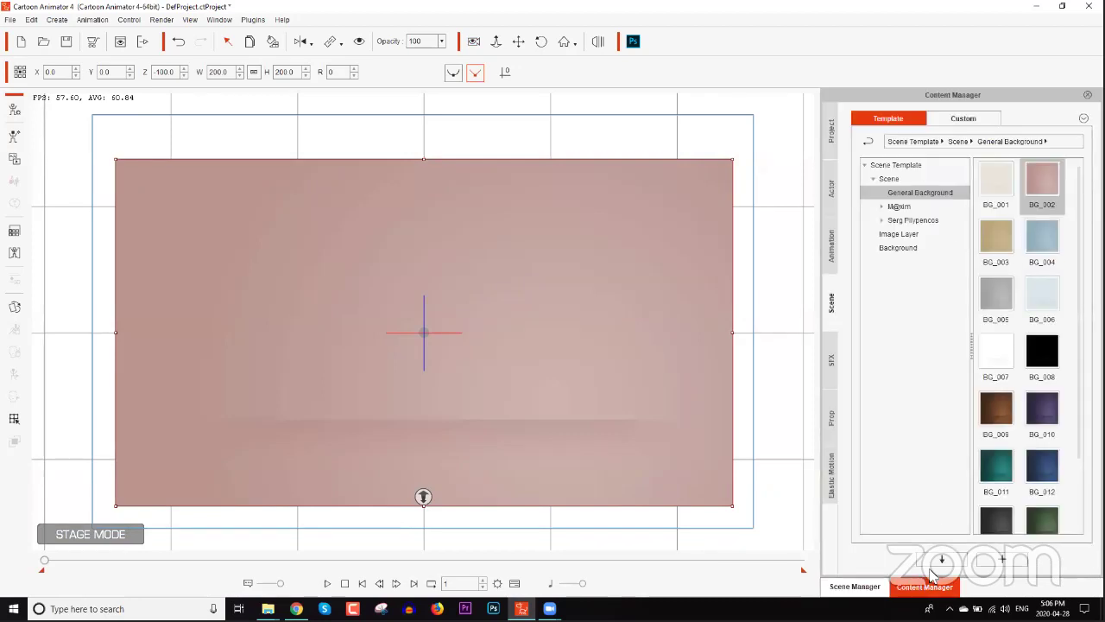
click(893, 179)
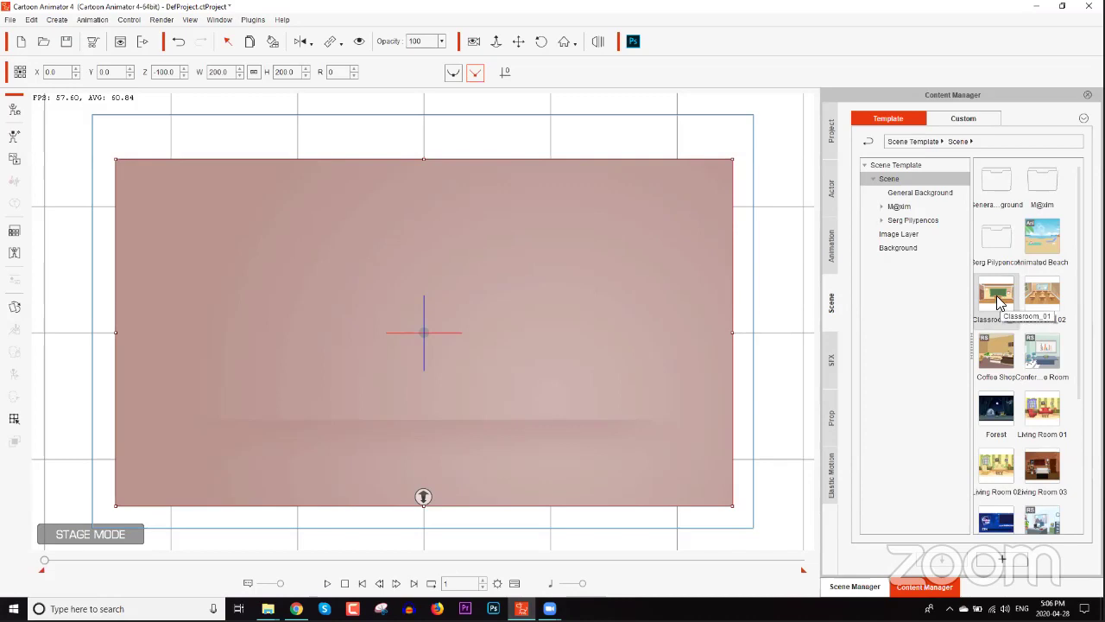
double_click(997, 298)
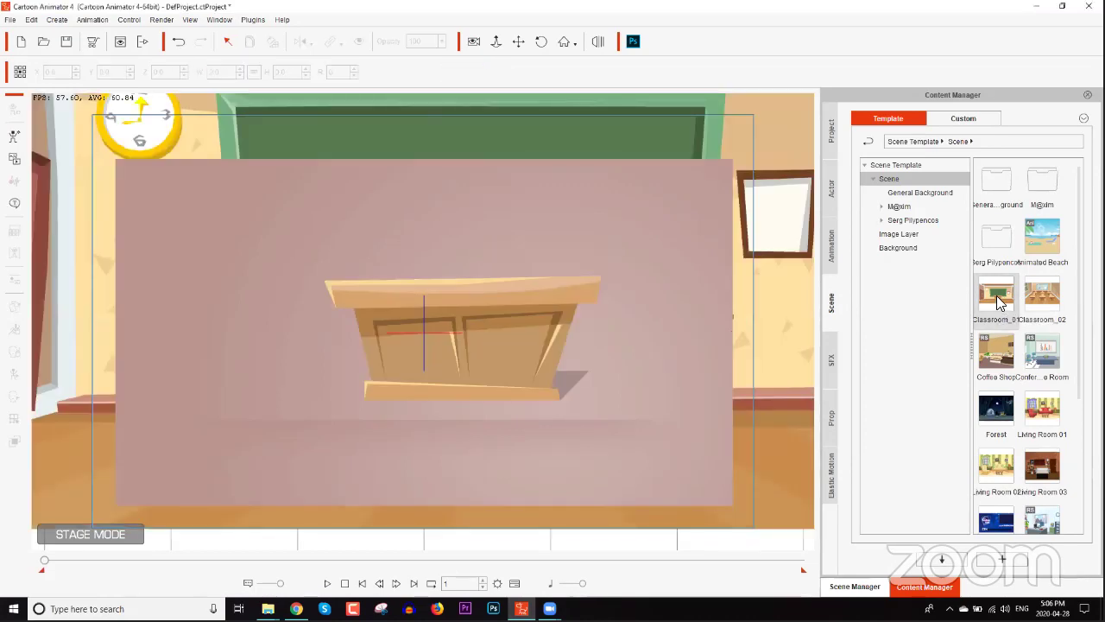
click(872, 585)
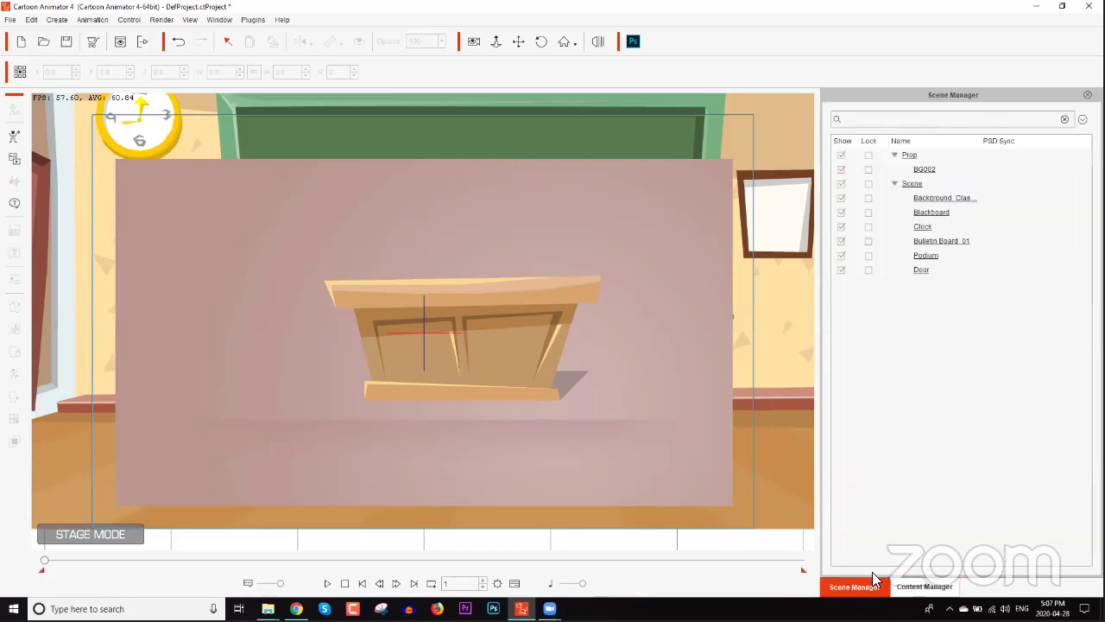
click(918, 184)
Load the Conference Room scene template and check which objects are listed under Prop and Scene
click(920, 586)
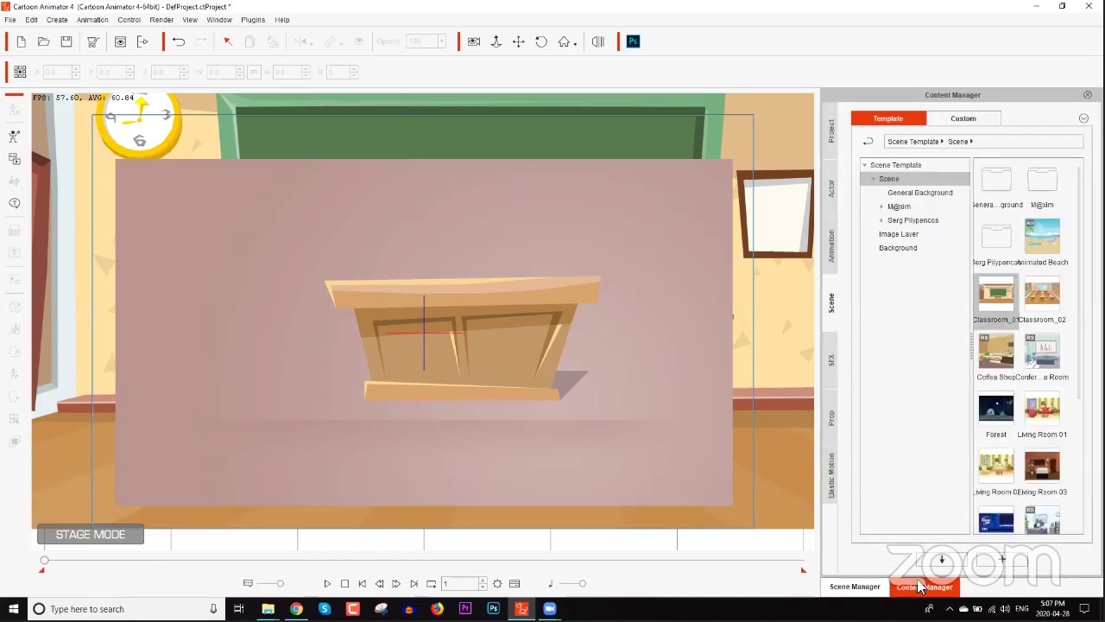
double_click(1046, 354)
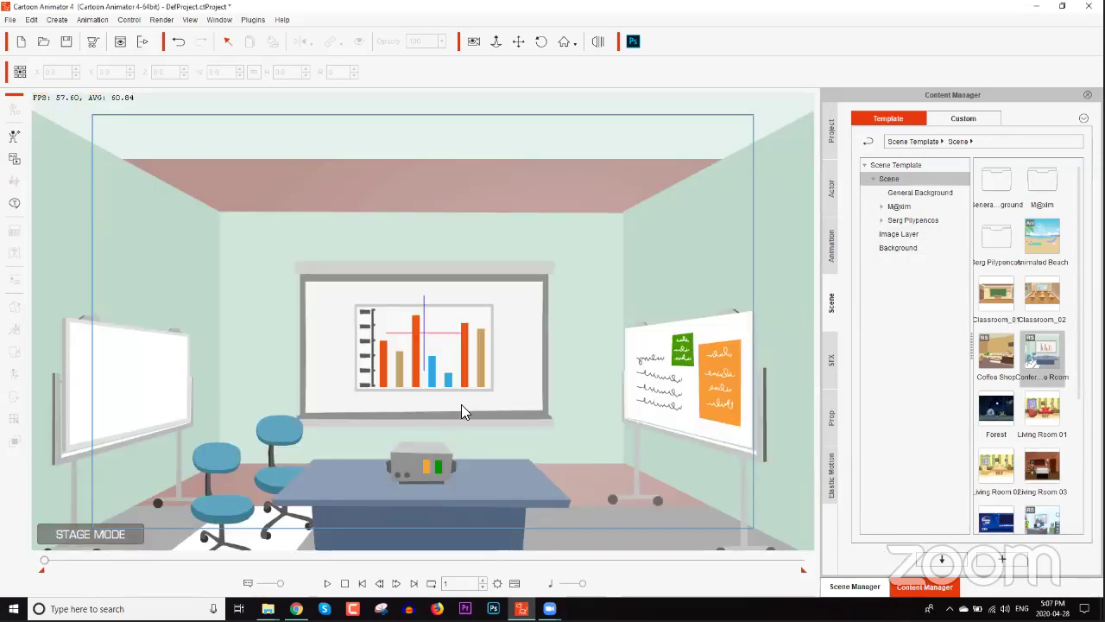
click(870, 587)
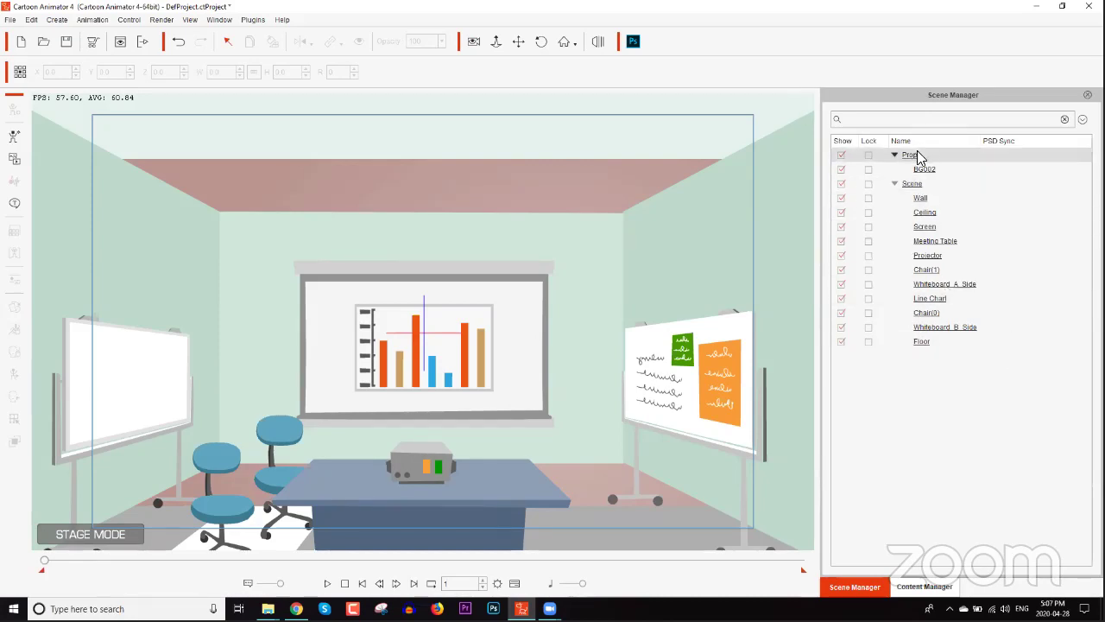
Replace the conference room with the Classroom_01 scene template
click(922, 585)
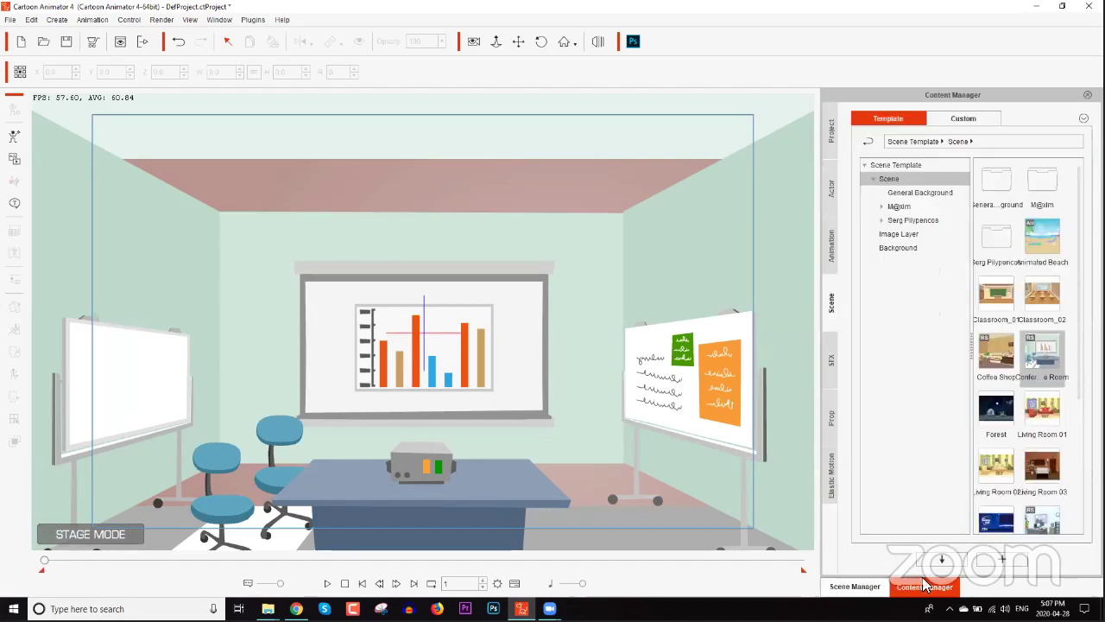
double_click(998, 296)
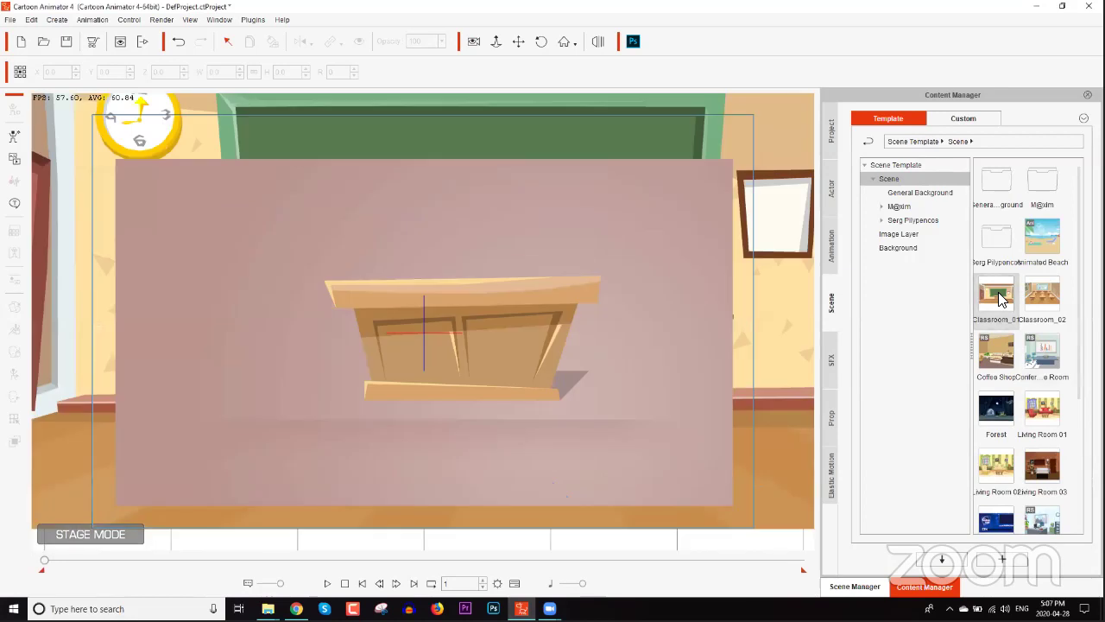
Review the Classroom_01 scene objects in the Scene Manager, selecting the background, blackboard, clock and bulletin board one by one
click(868, 586)
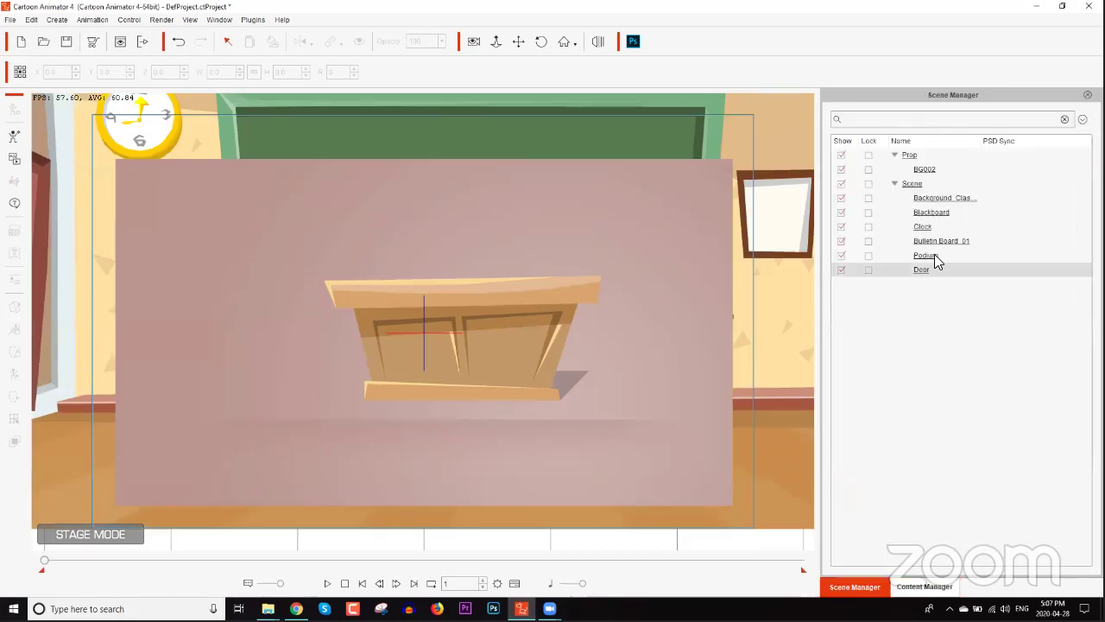
click(938, 199)
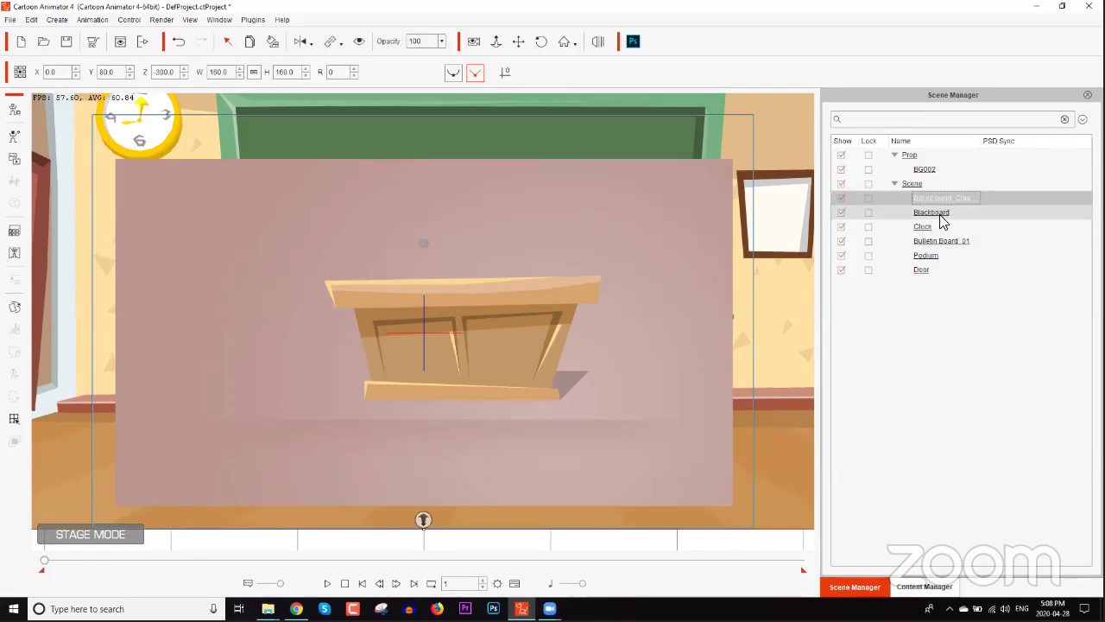
click(940, 215)
click(920, 228)
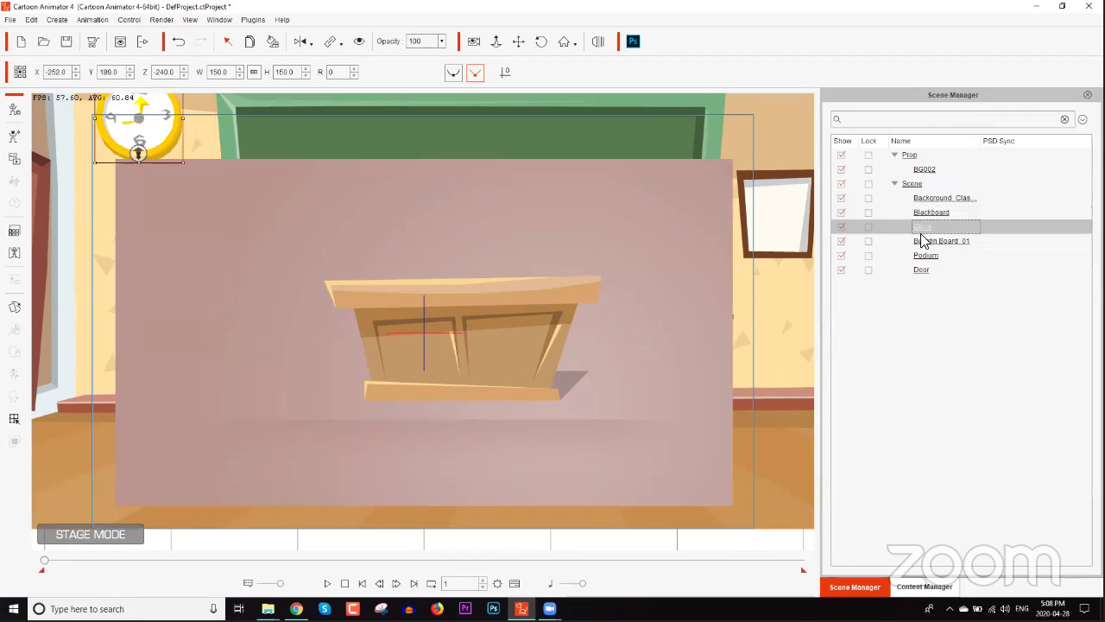
click(922, 242)
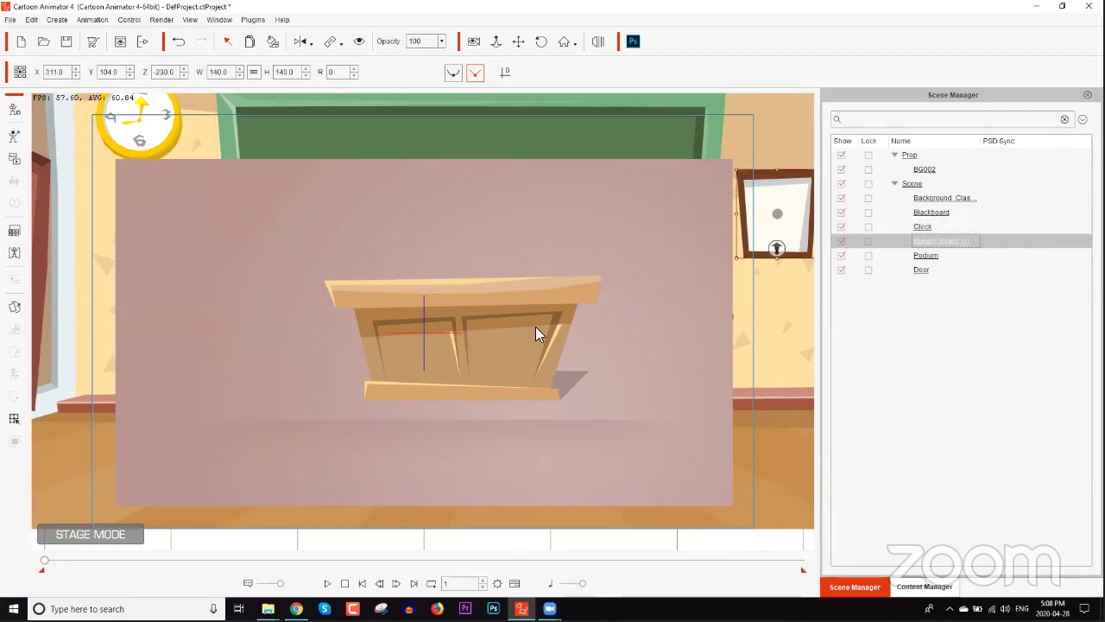
Set the opacity of the classroom background and the blackboard to 0
click(932, 198)
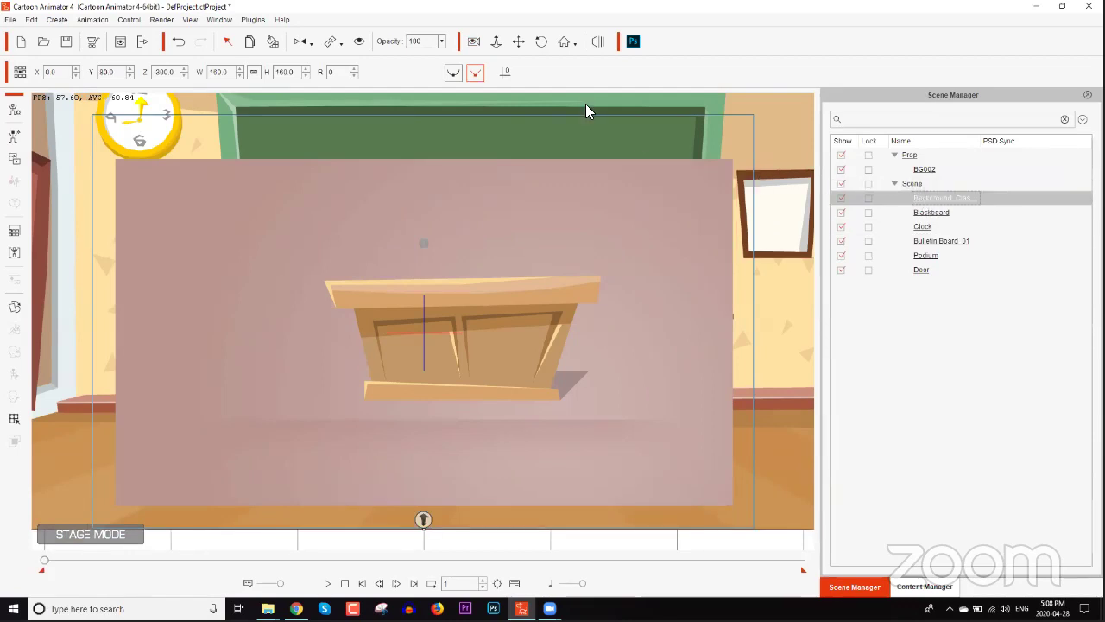
click(441, 41)
drag(444, 50, 413, 52)
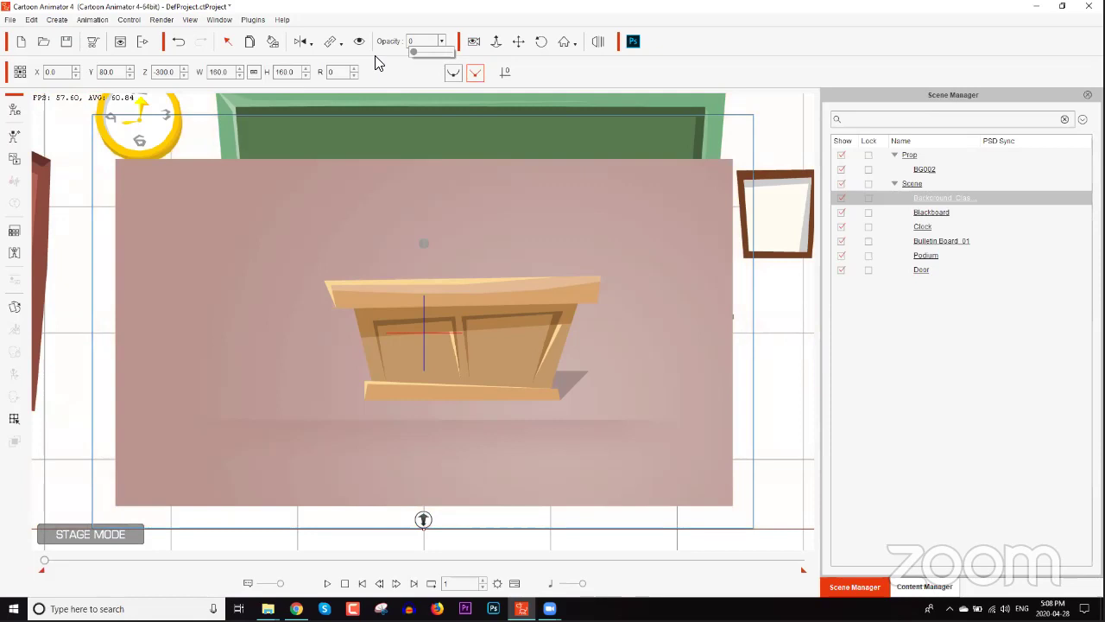
click(930, 215)
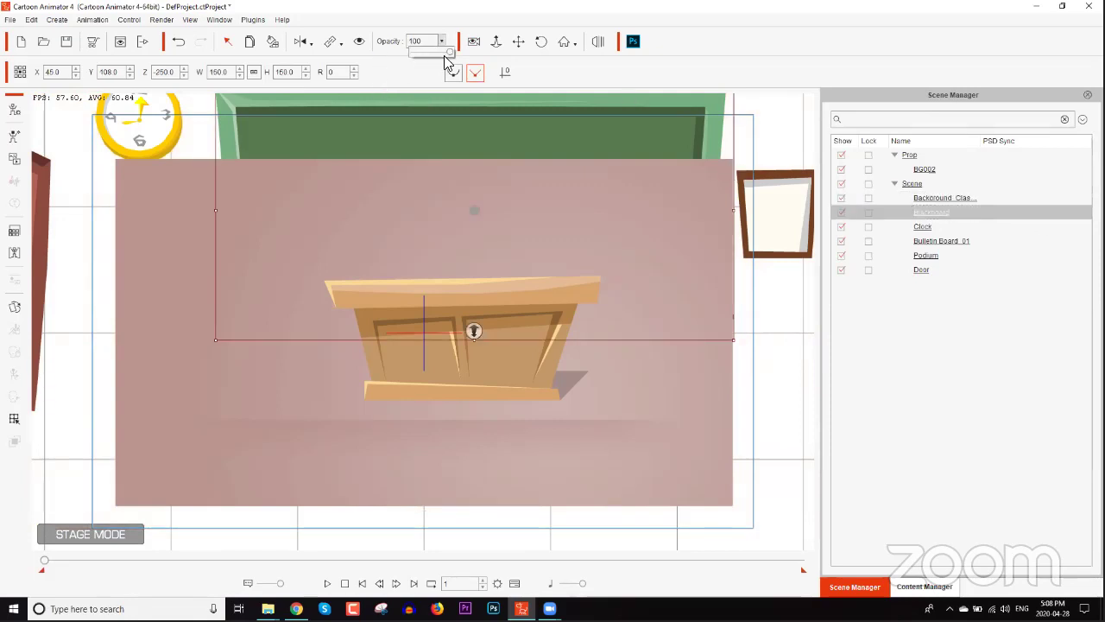
drag(446, 53, 412, 52)
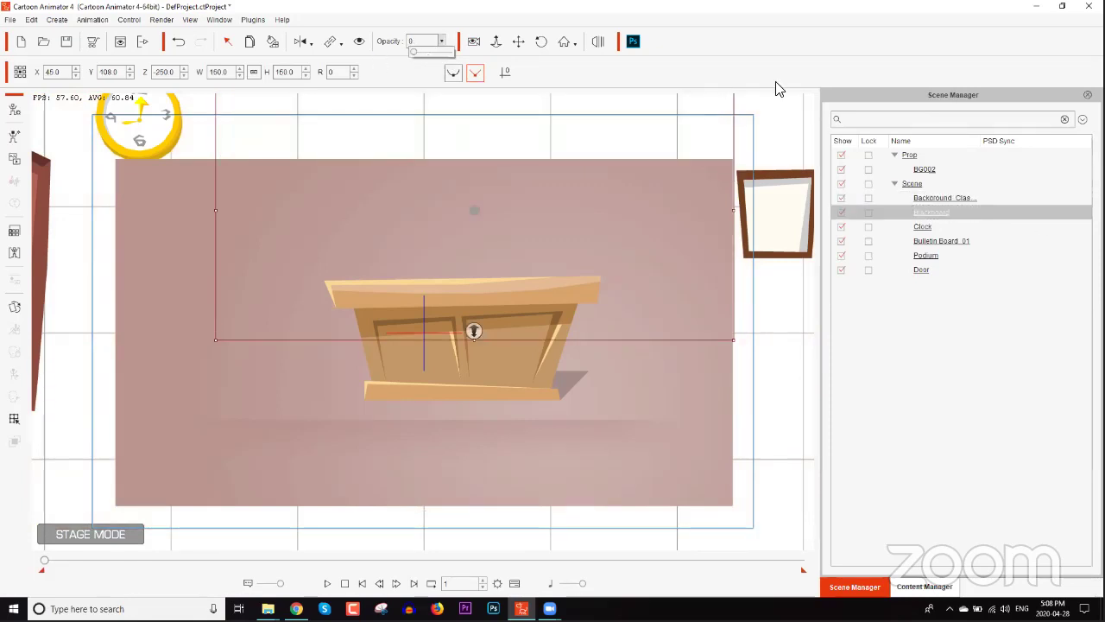
Set the opacity of the clock and the bulletin board to 0
click(922, 226)
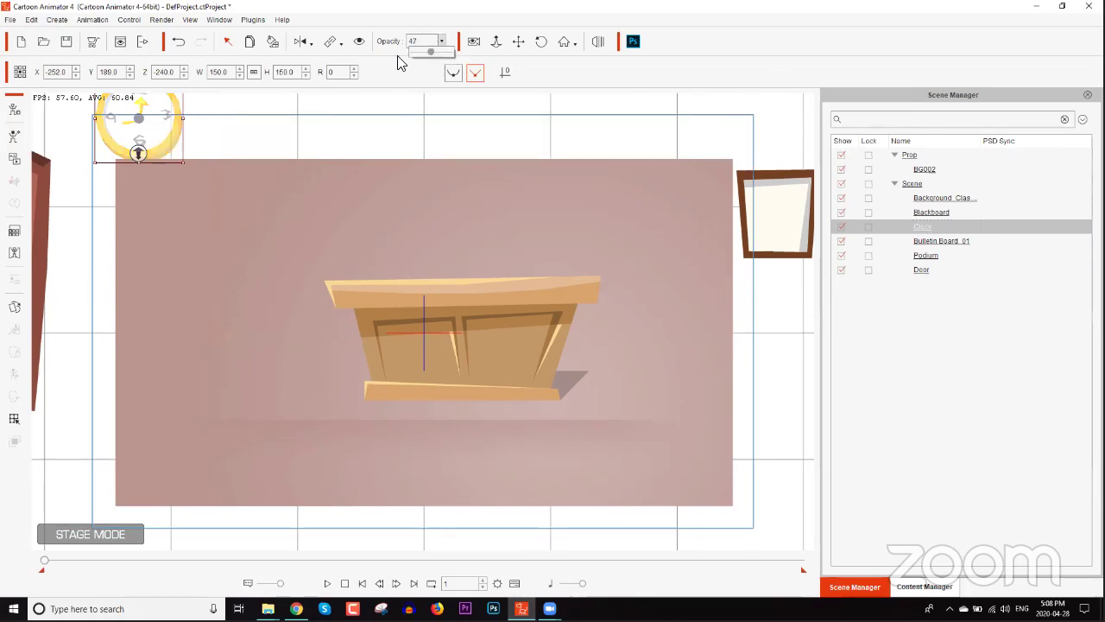
click(941, 243)
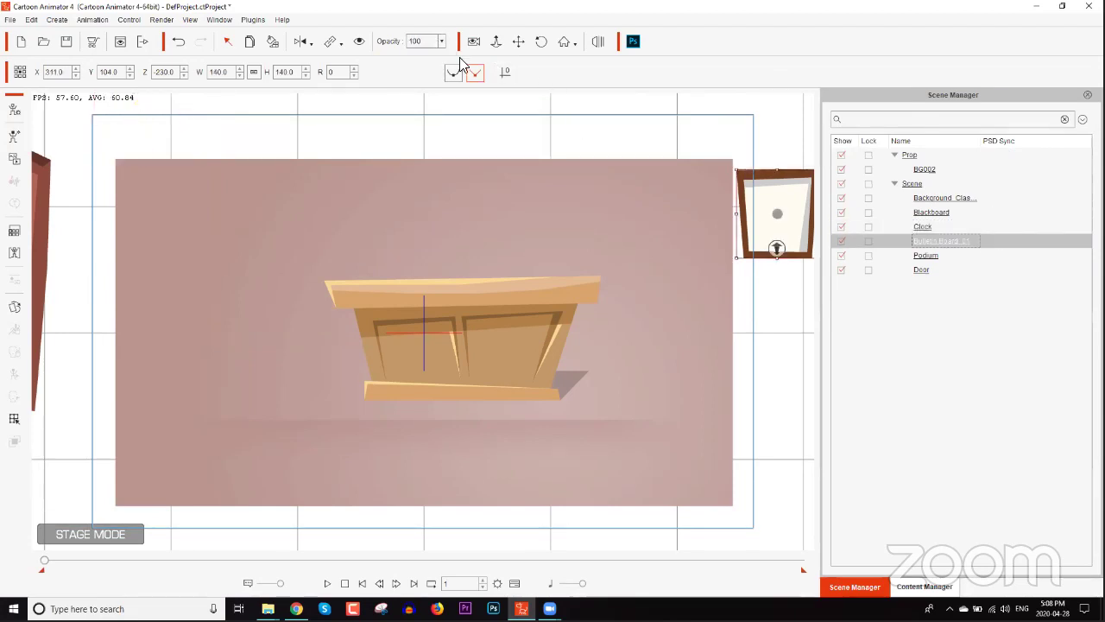
click(443, 42)
drag(445, 54, 413, 53)
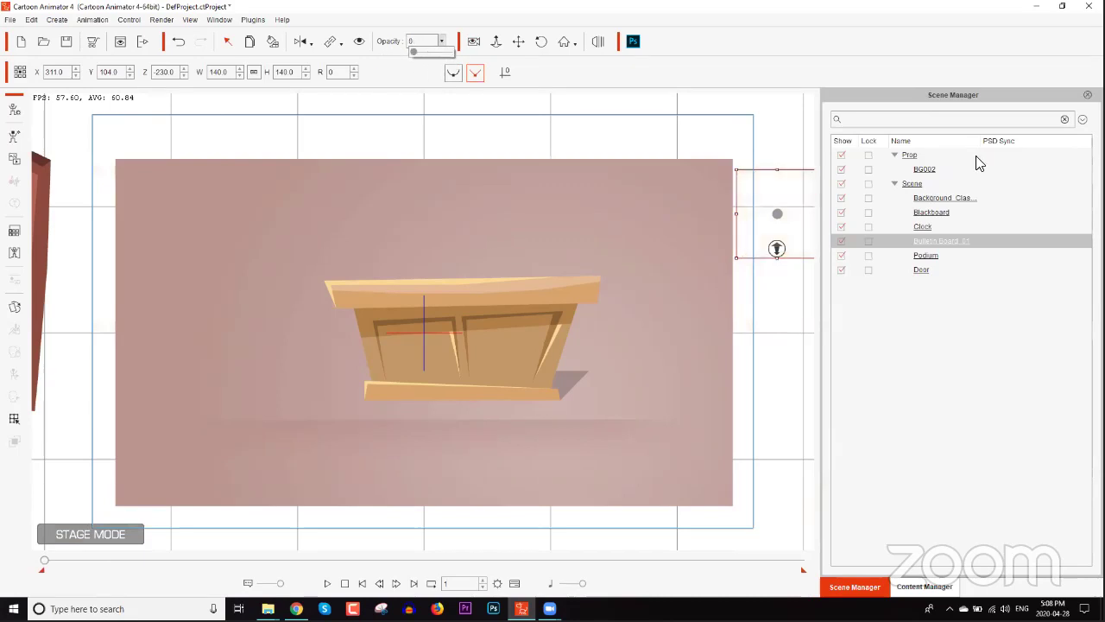
Set the opacity of the podium and the door to 0
click(922, 259)
click(442, 42)
drag(445, 53, 408, 52)
click(922, 271)
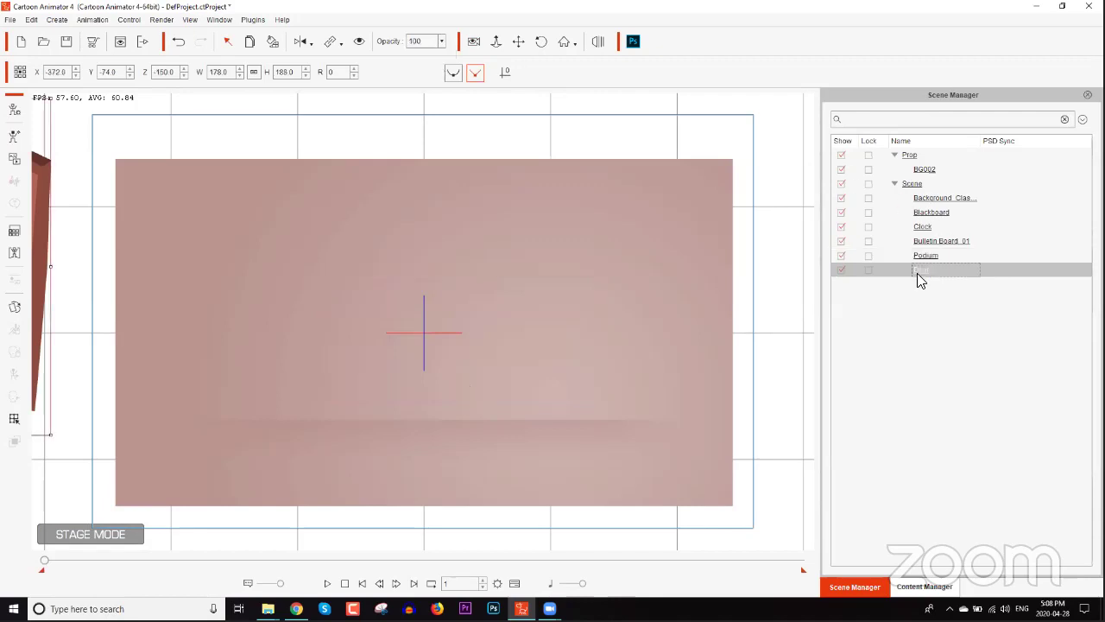
click(442, 41)
drag(446, 55, 393, 57)
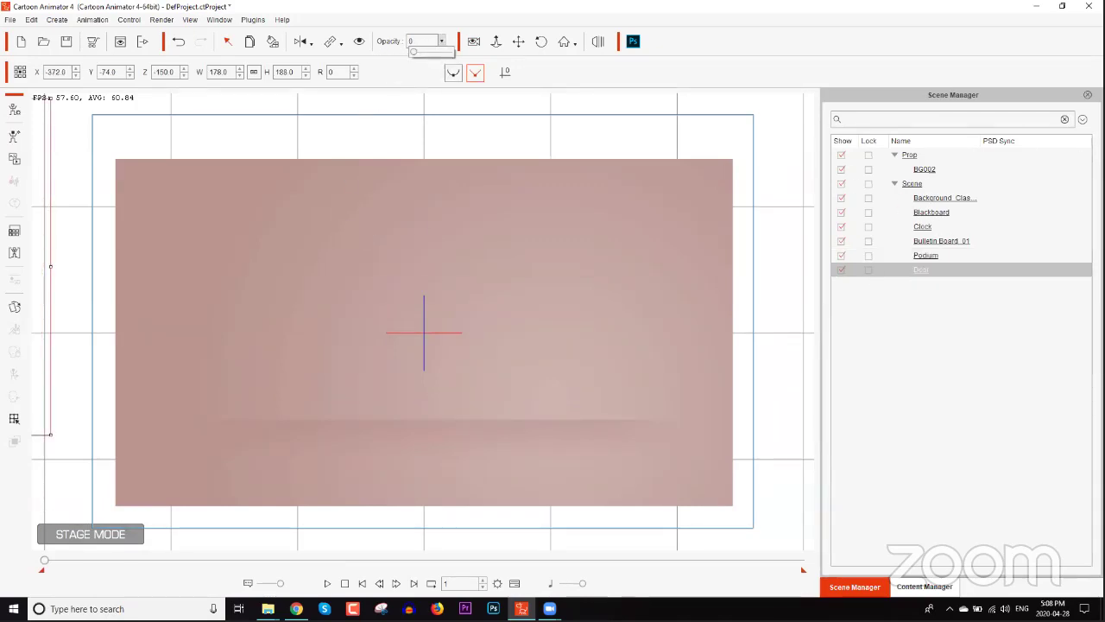
Reframe the camera so the BG002 backdrop fills the frame, and narrow the backdrop's width to about 186
click(923, 170)
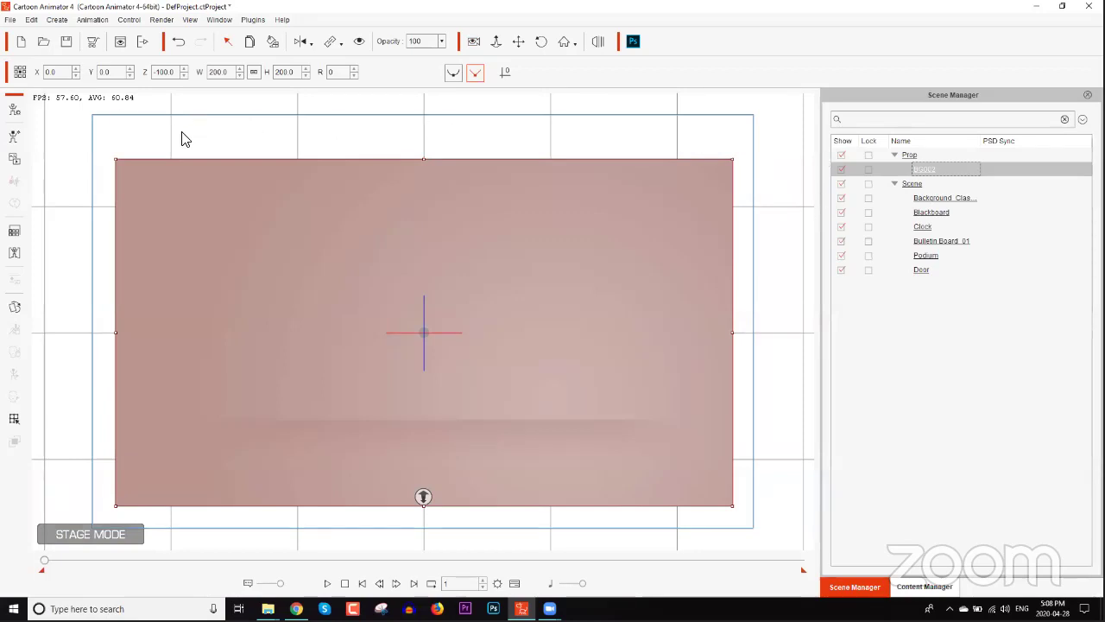
click(473, 43)
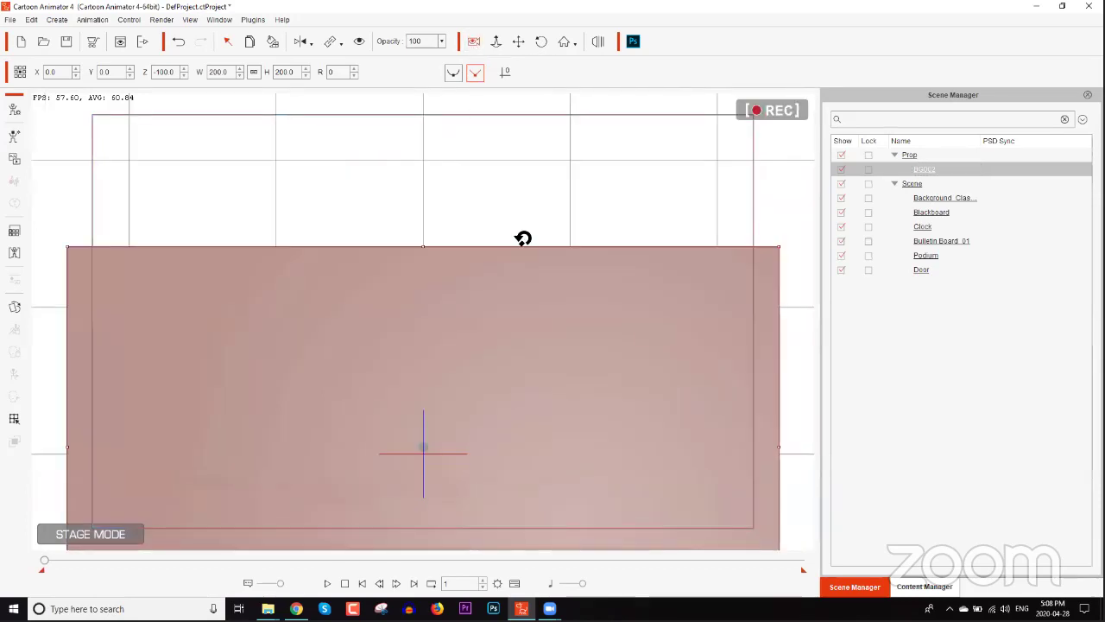
drag(531, 274, 523, 168)
drag(569, 219, 553, 200)
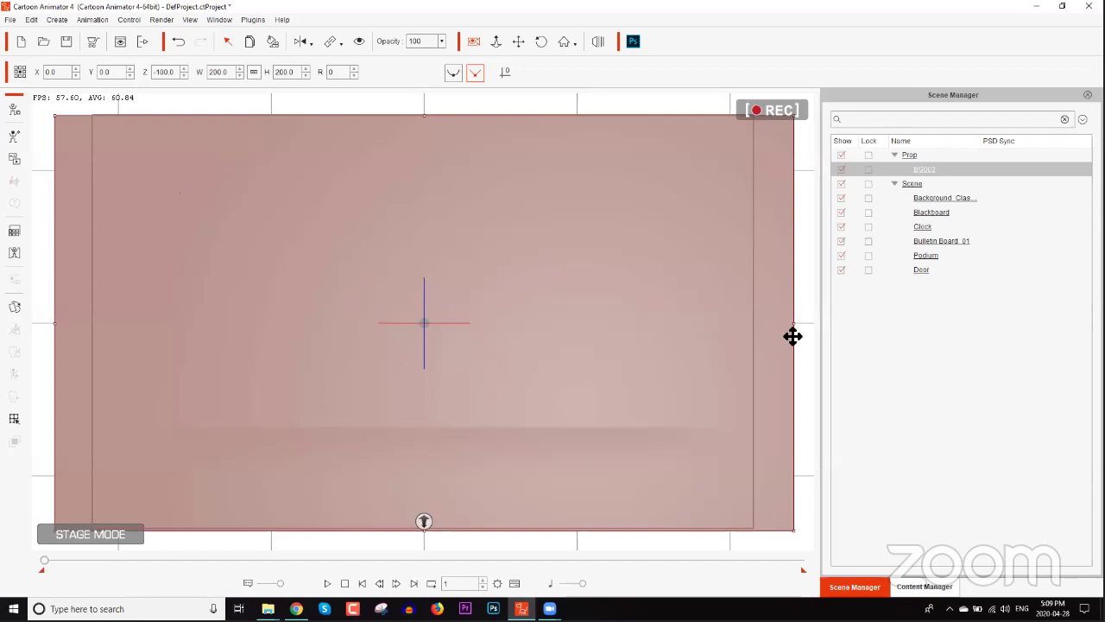
drag(791, 323, 765, 323)
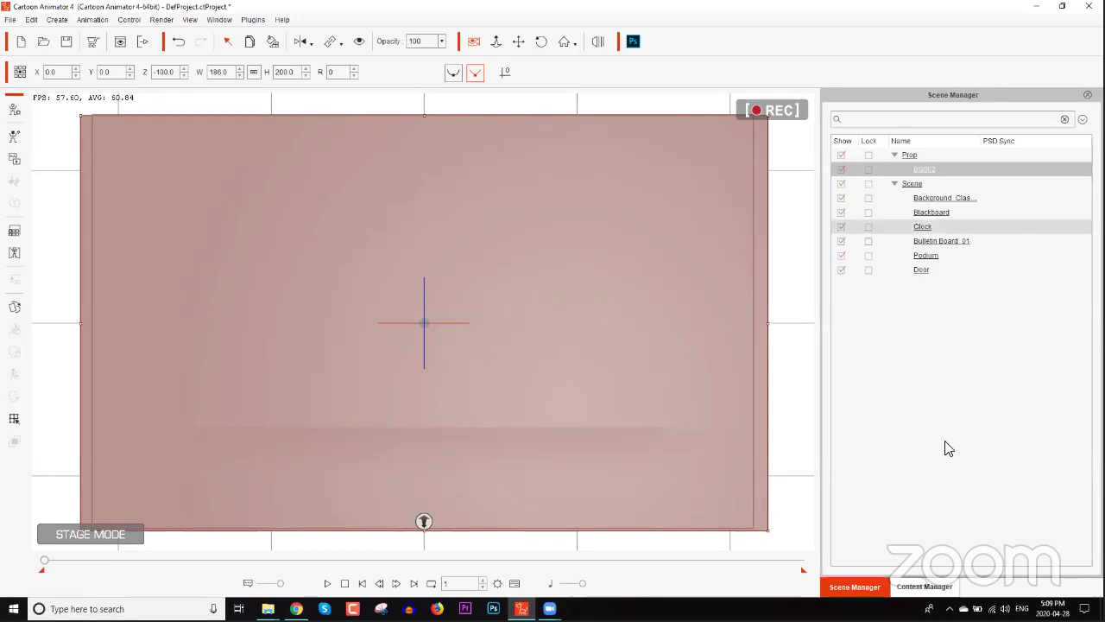
Add the Philipp_F character from the G3 360 Human templates and move him down to about Y -79.7 on the backdrop's floor
click(927, 587)
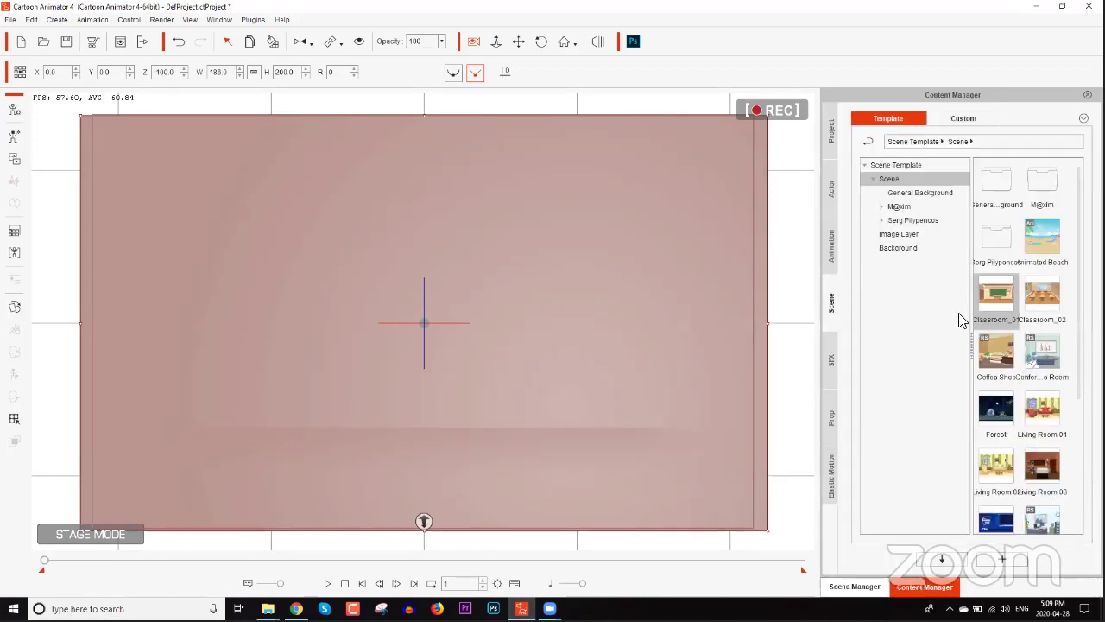
click(833, 201)
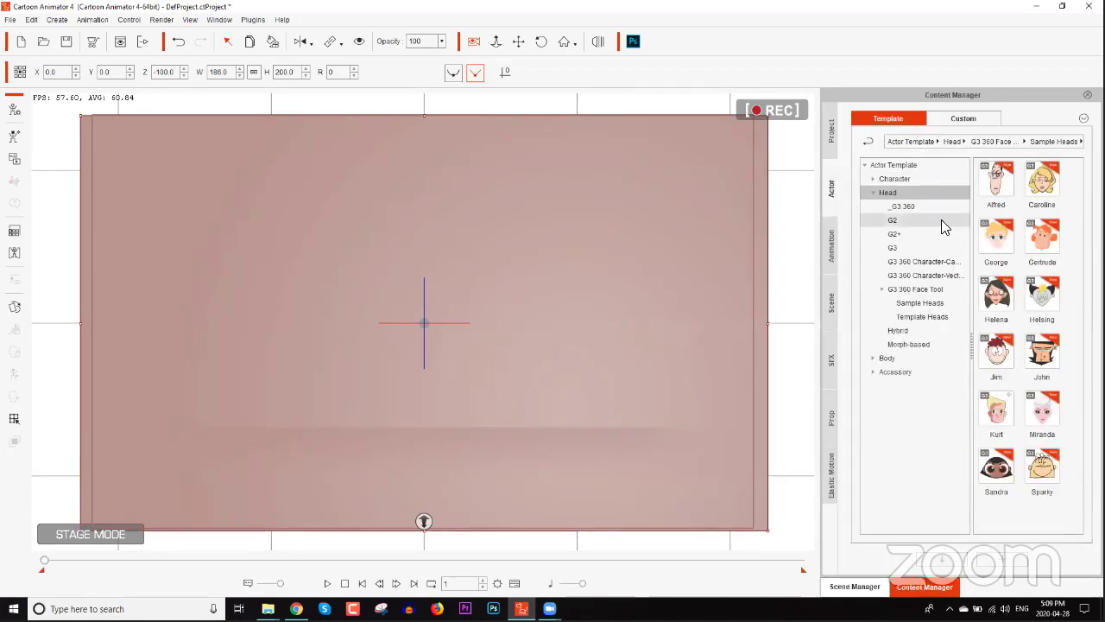
click(873, 193)
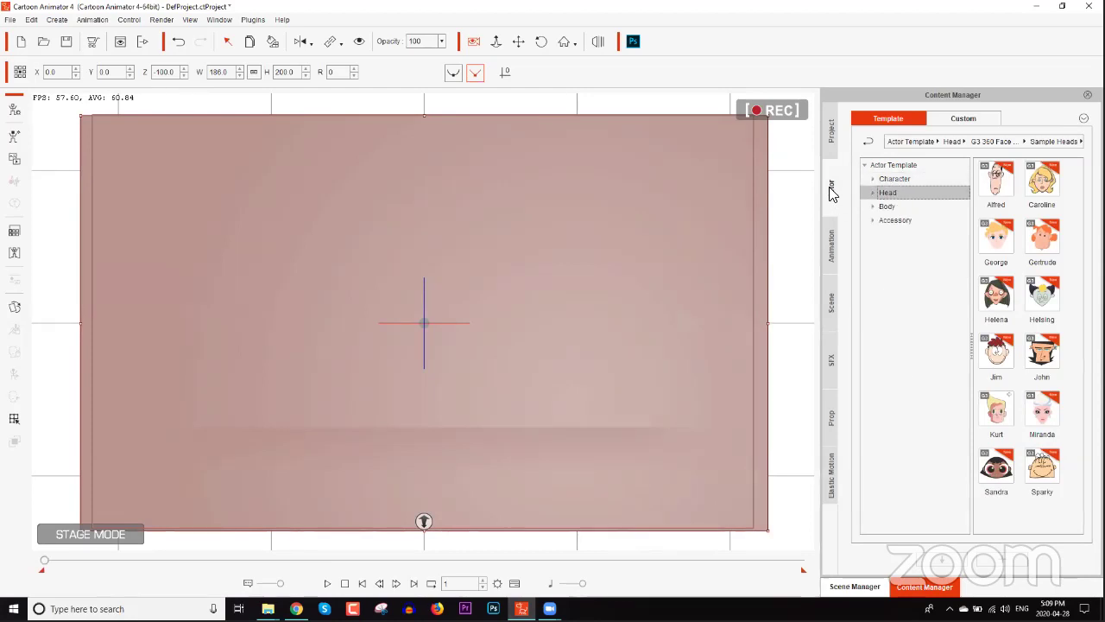
click(872, 181)
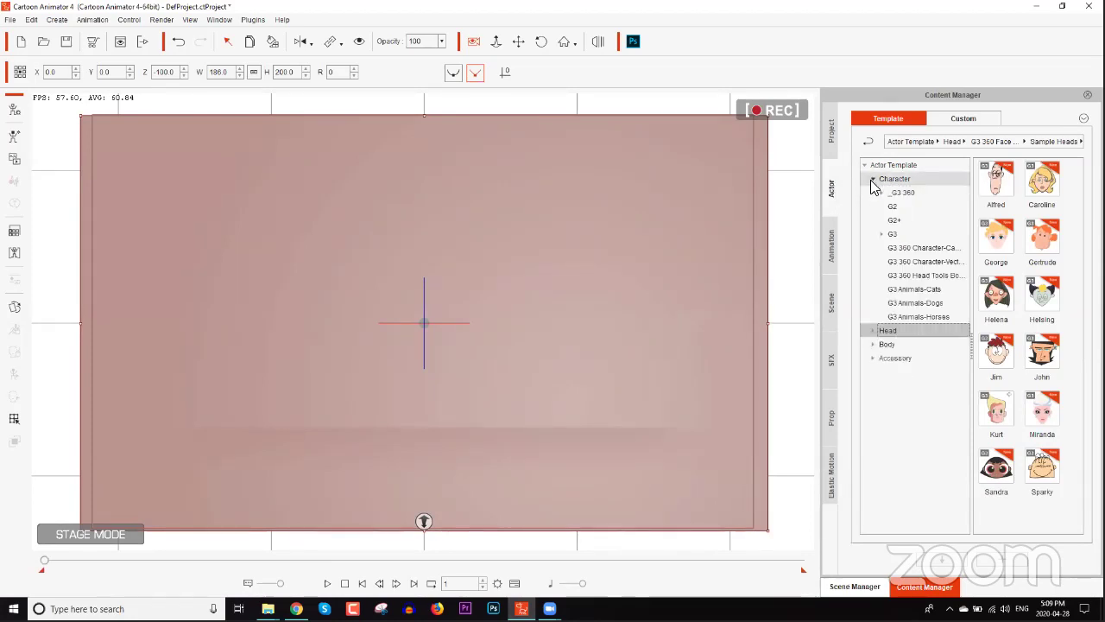
click(882, 193)
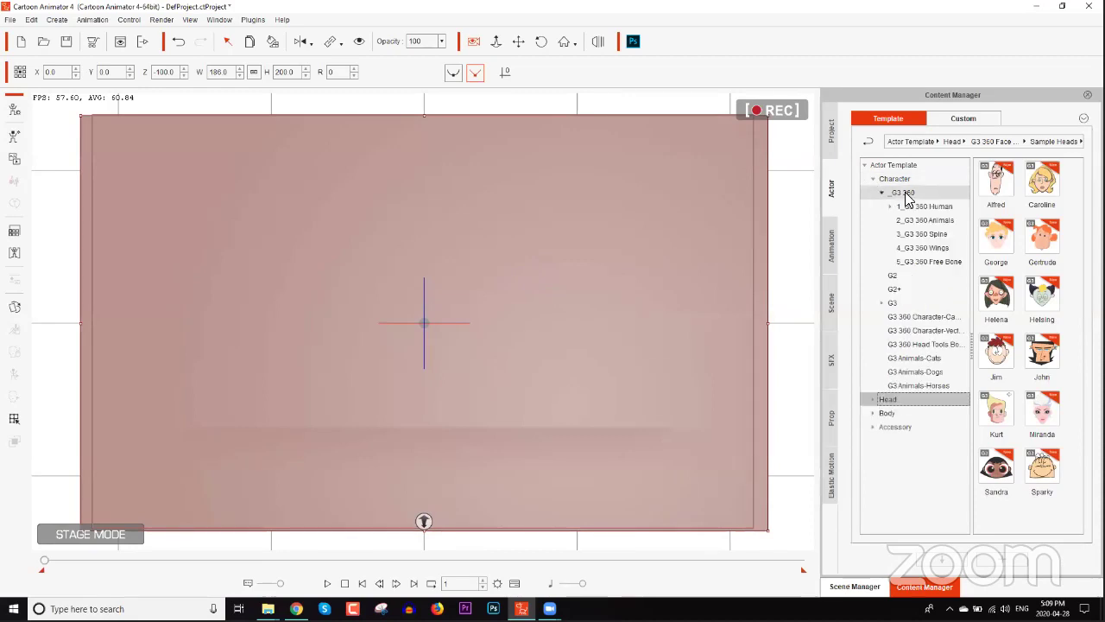
click(907, 194)
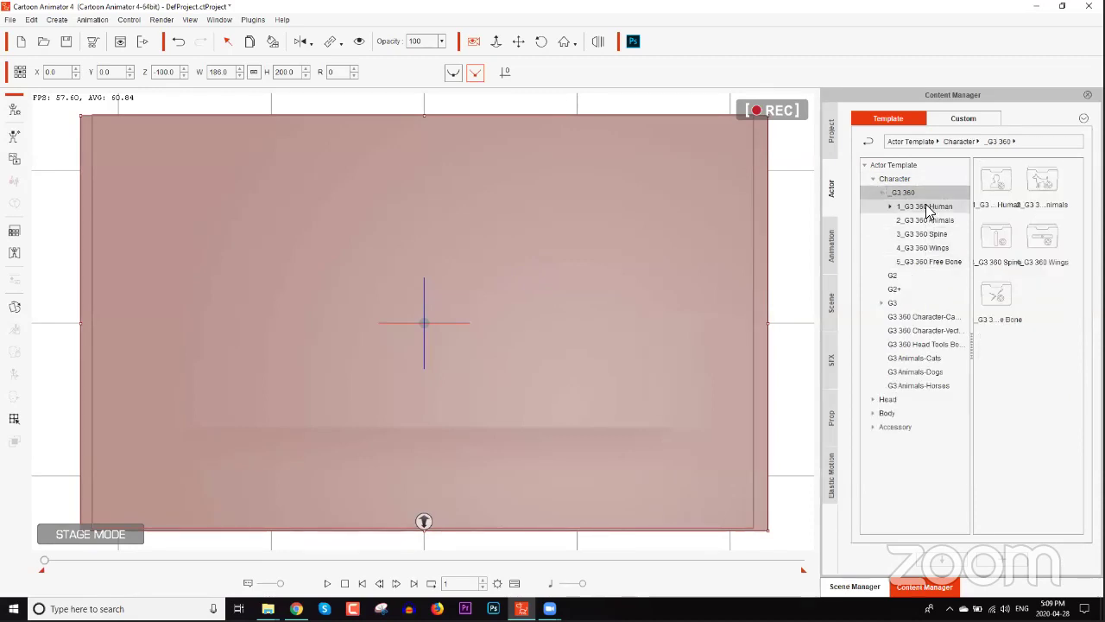
click(922, 212)
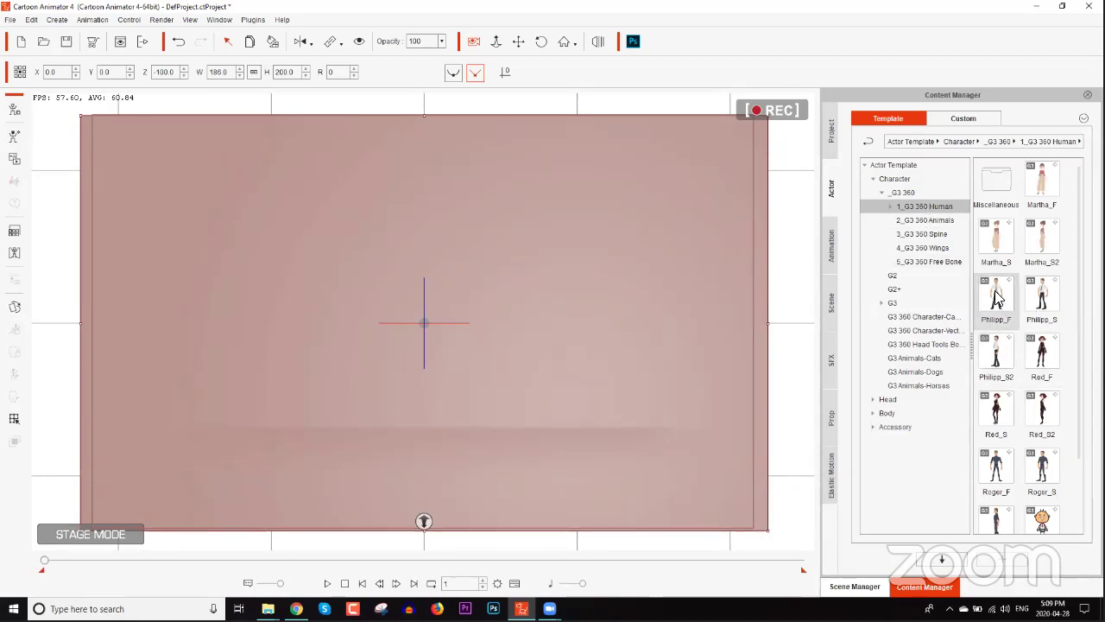
double_click(997, 296)
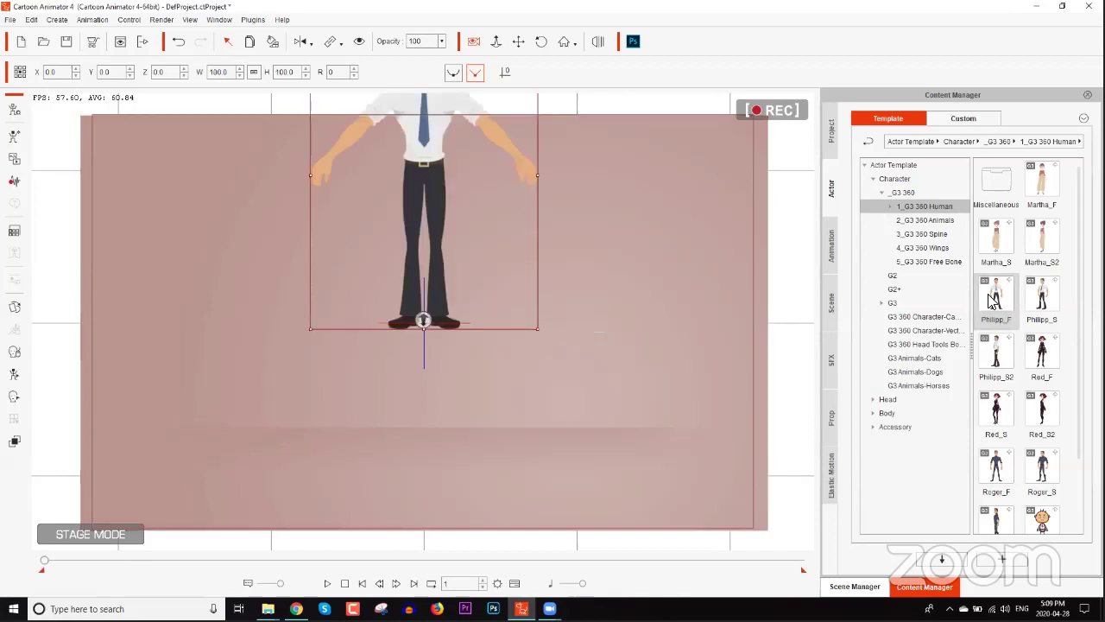
drag(425, 176, 425, 298)
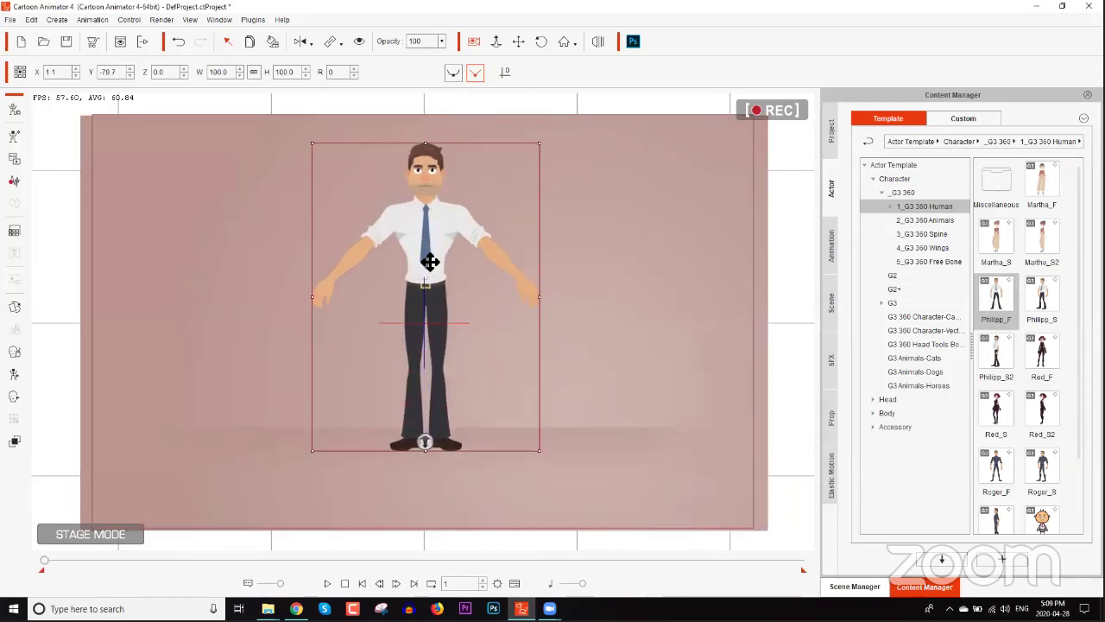
Leave camera mode, scale the Philipp_F character down to about 58.8, and stand him on the floor at about X -1.6, Y -70.4
click(473, 44)
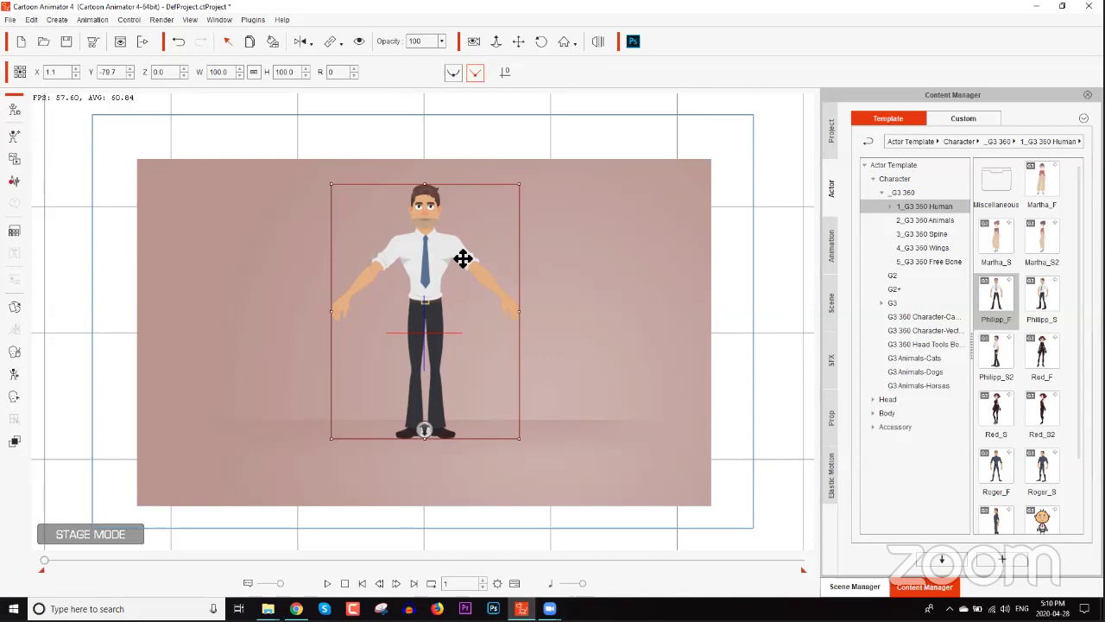
drag(521, 182, 523, 250)
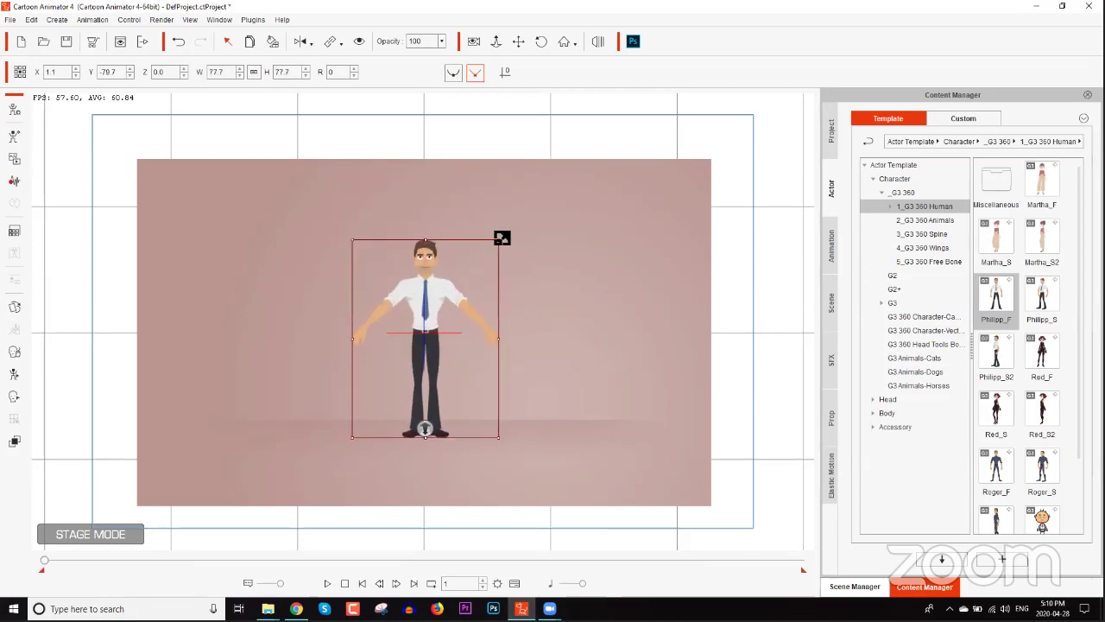
drag(502, 238, 491, 290)
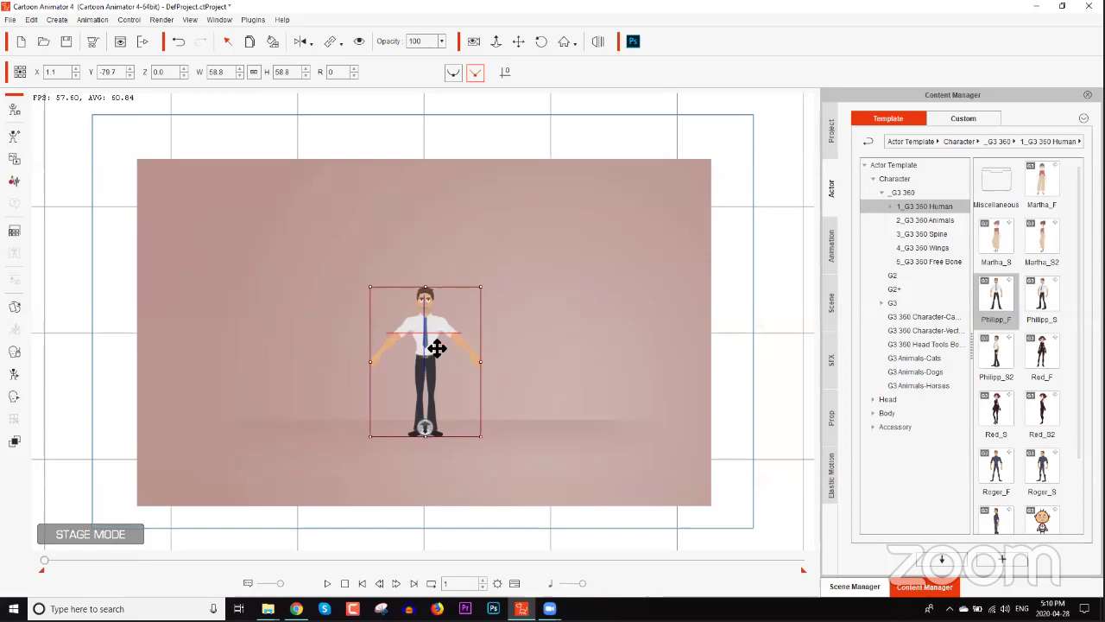
drag(437, 348, 433, 331)
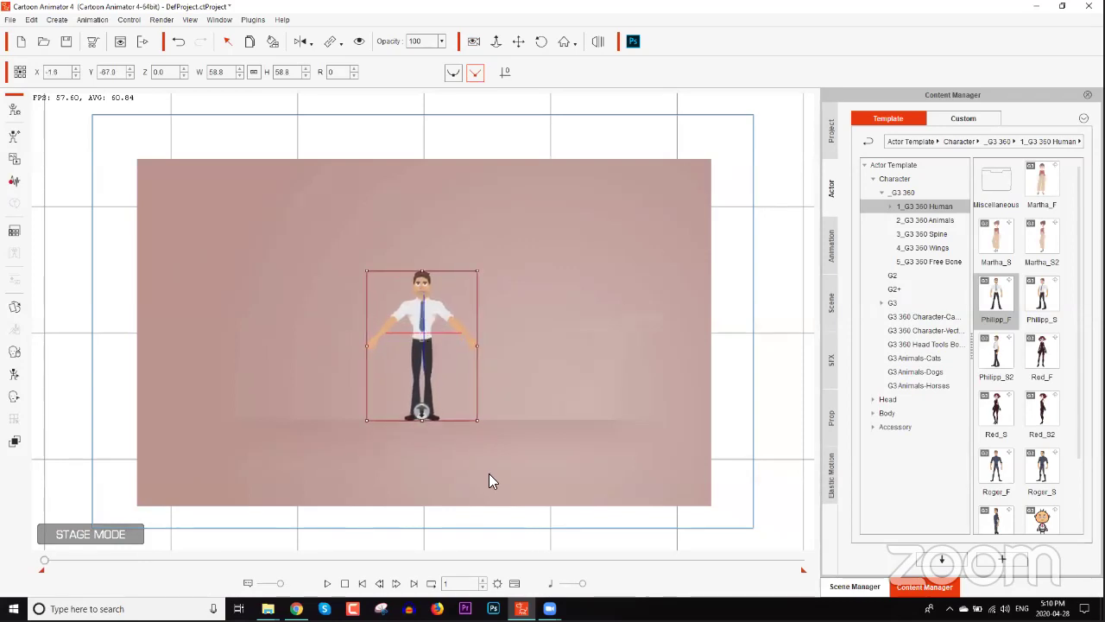
scroll(480, 376, up, 1)
scroll(480, 376, up, 2)
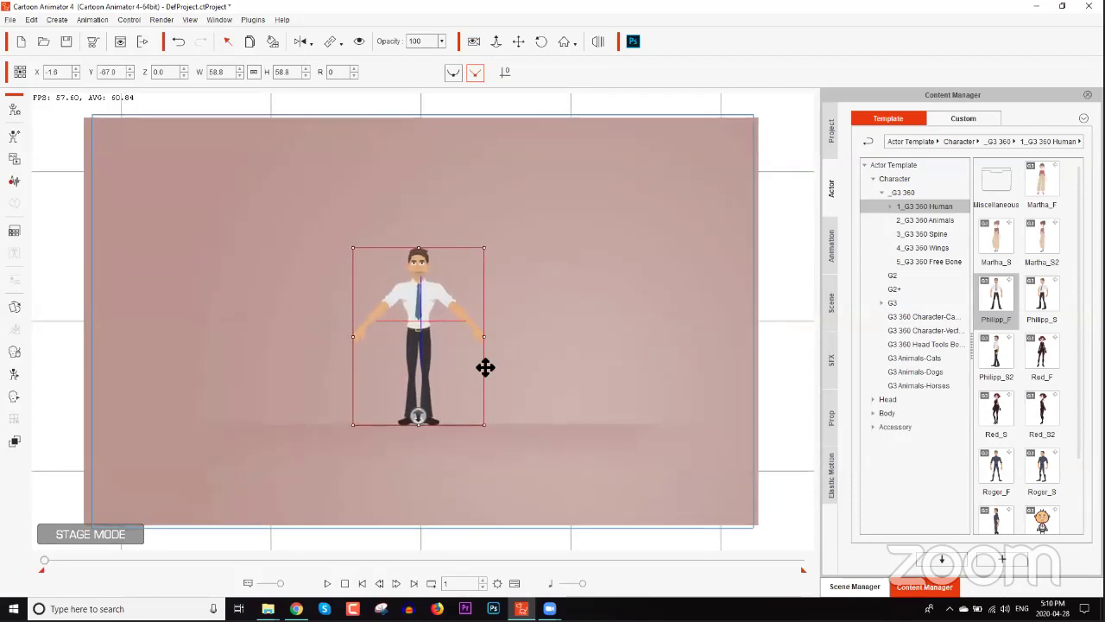
drag(427, 358, 428, 364)
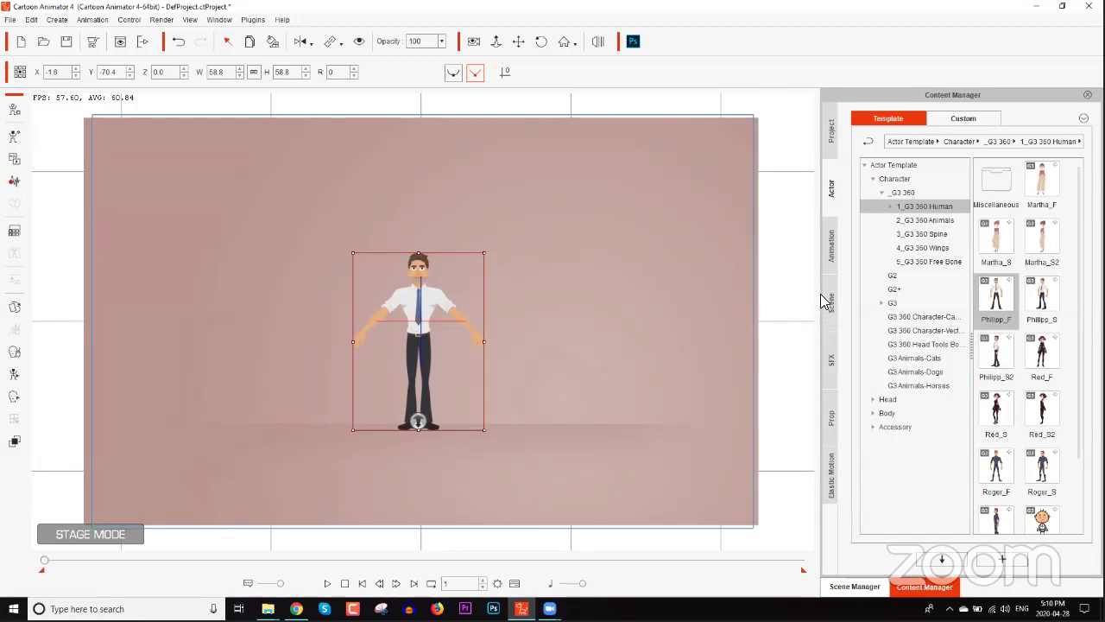
Apply the Walk motion from the G3 Human Elastic Folks_Front Move templates to the Philipp_F character
click(832, 246)
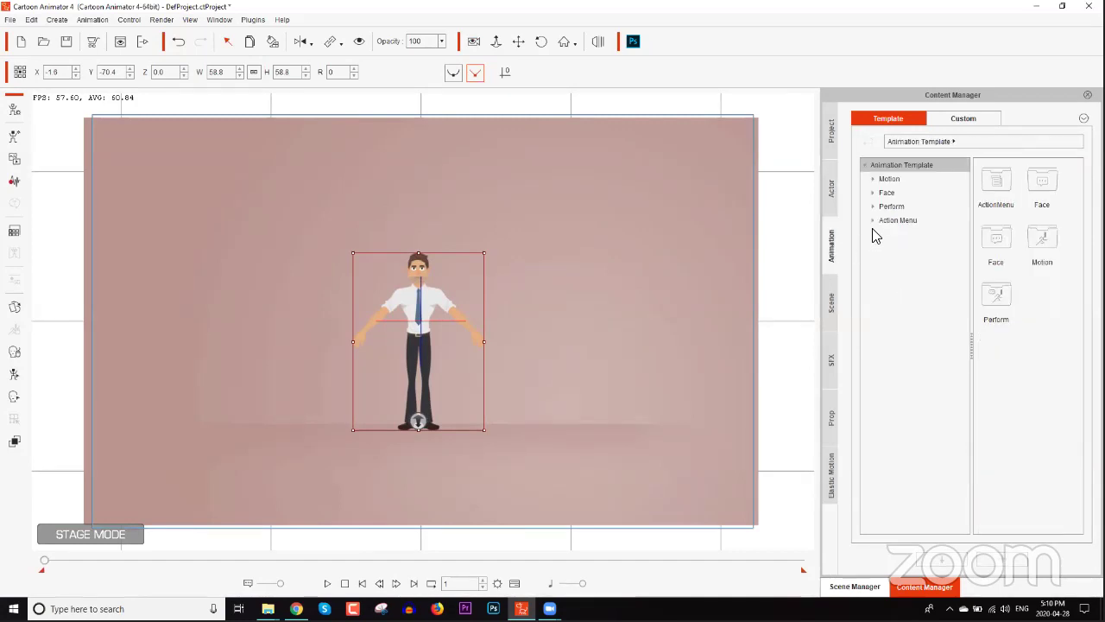
click(872, 180)
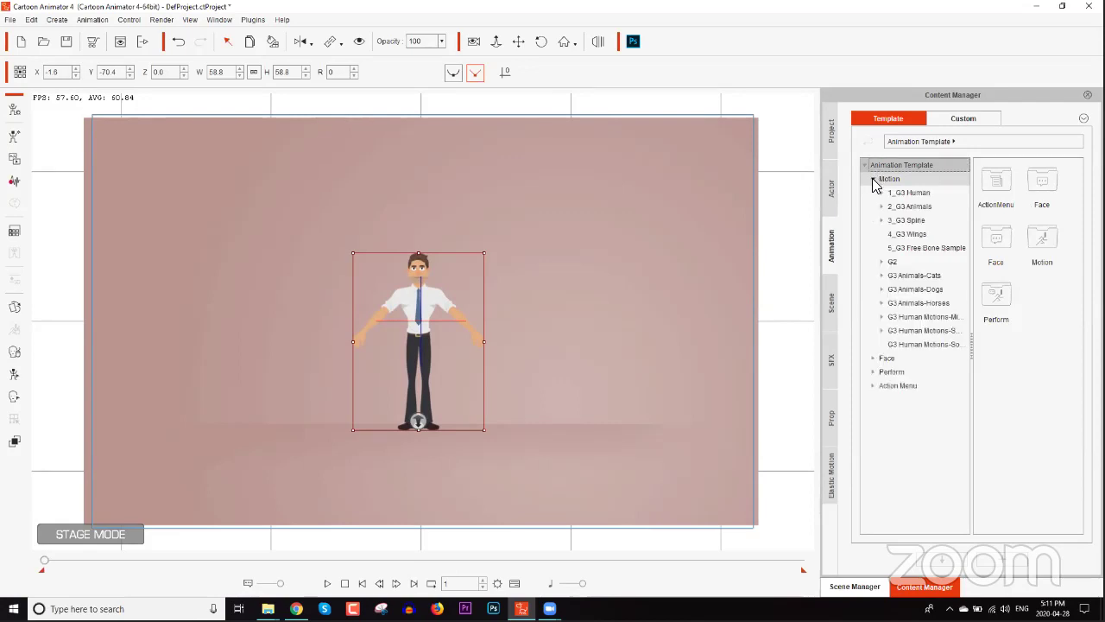
click(883, 194)
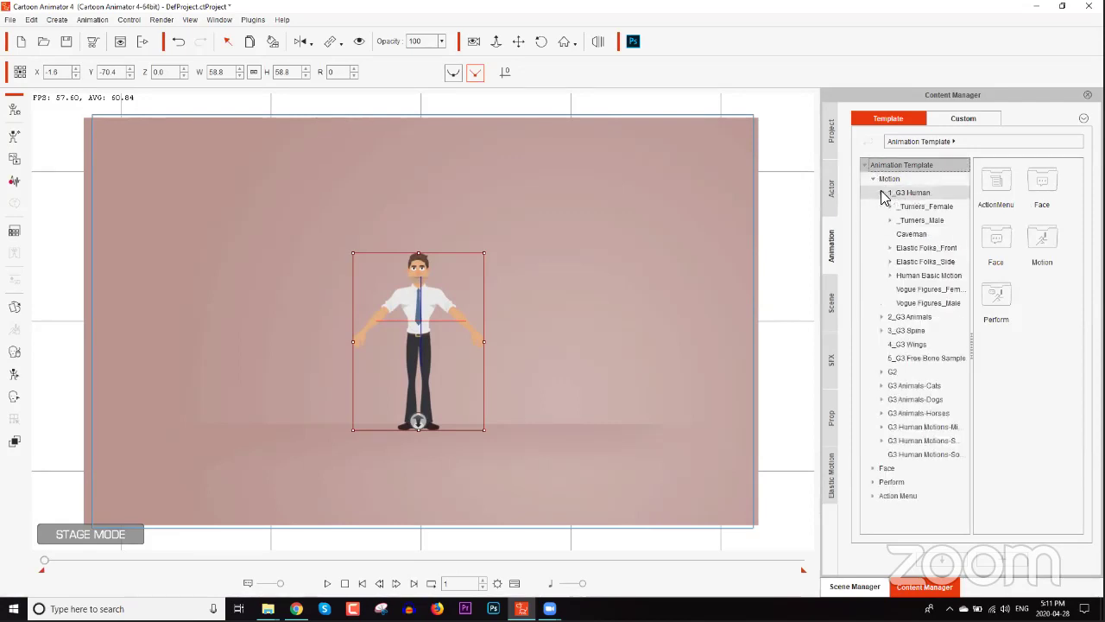
click(922, 249)
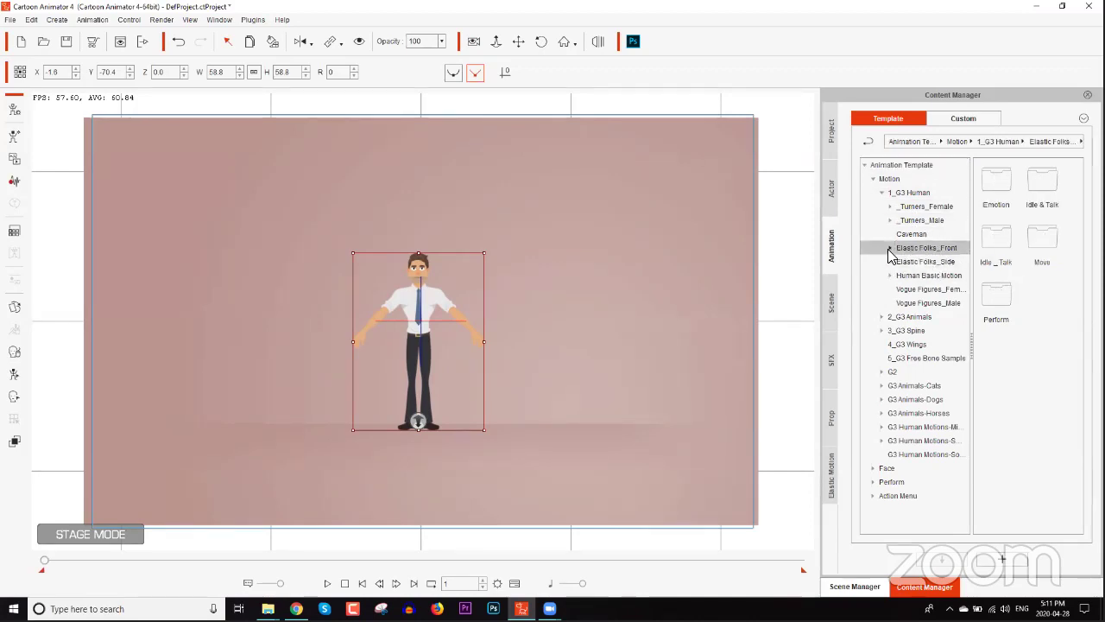
click(889, 249)
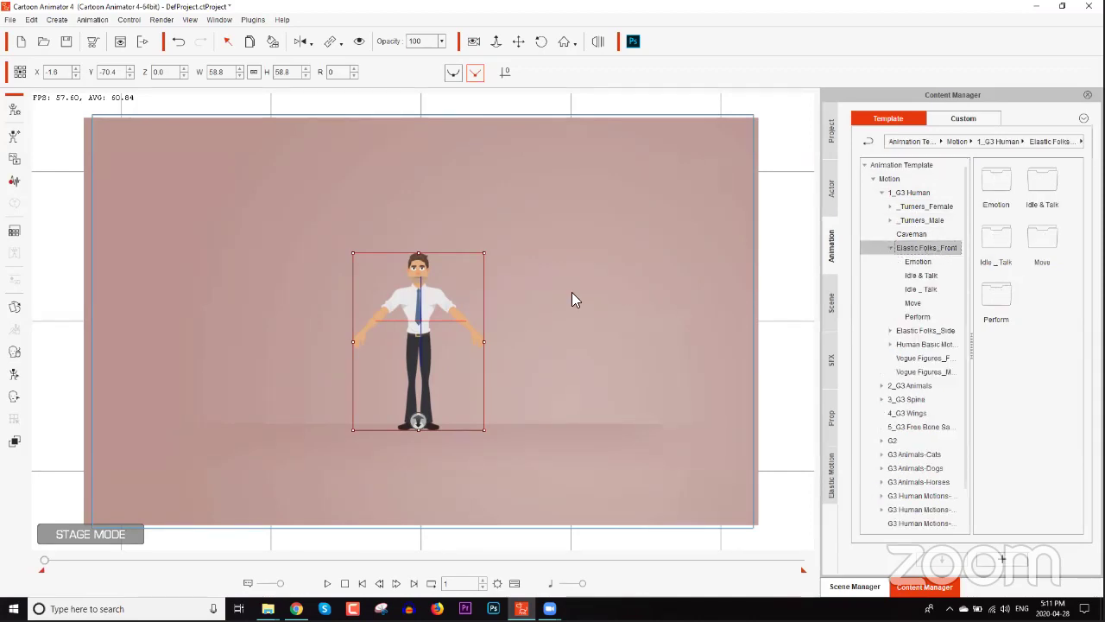
click(922, 303)
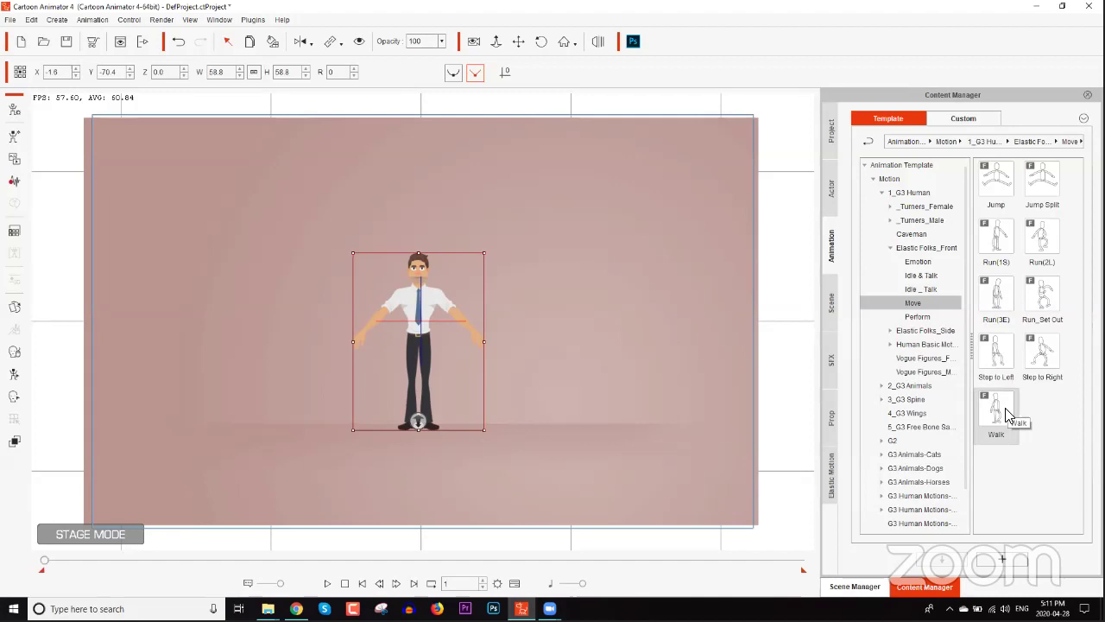
drag(1000, 414, 418, 316)
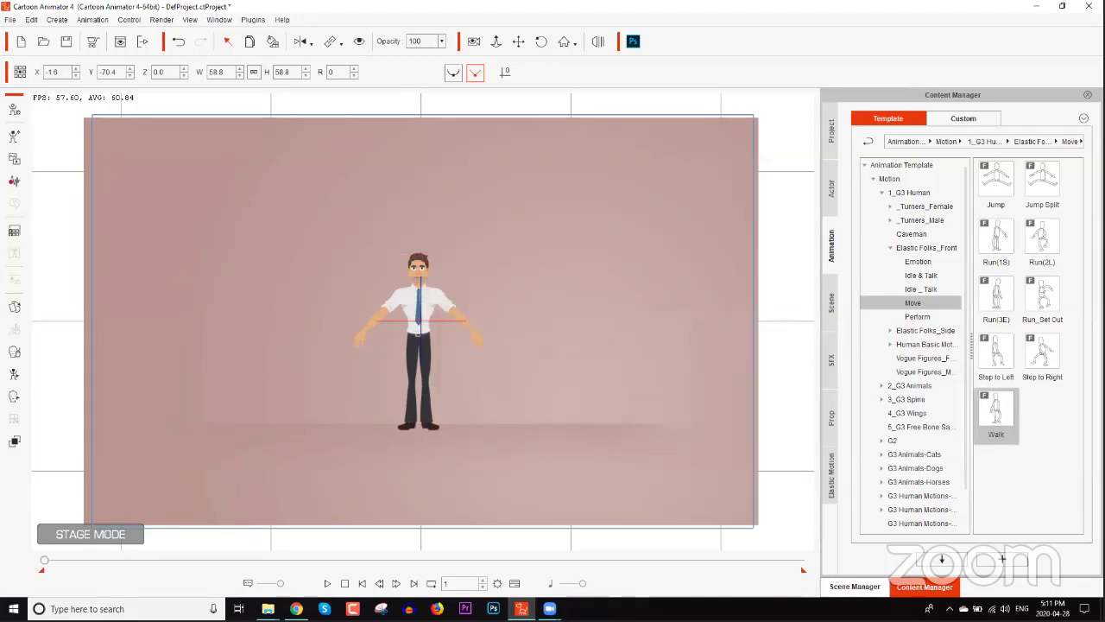
click(432, 307)
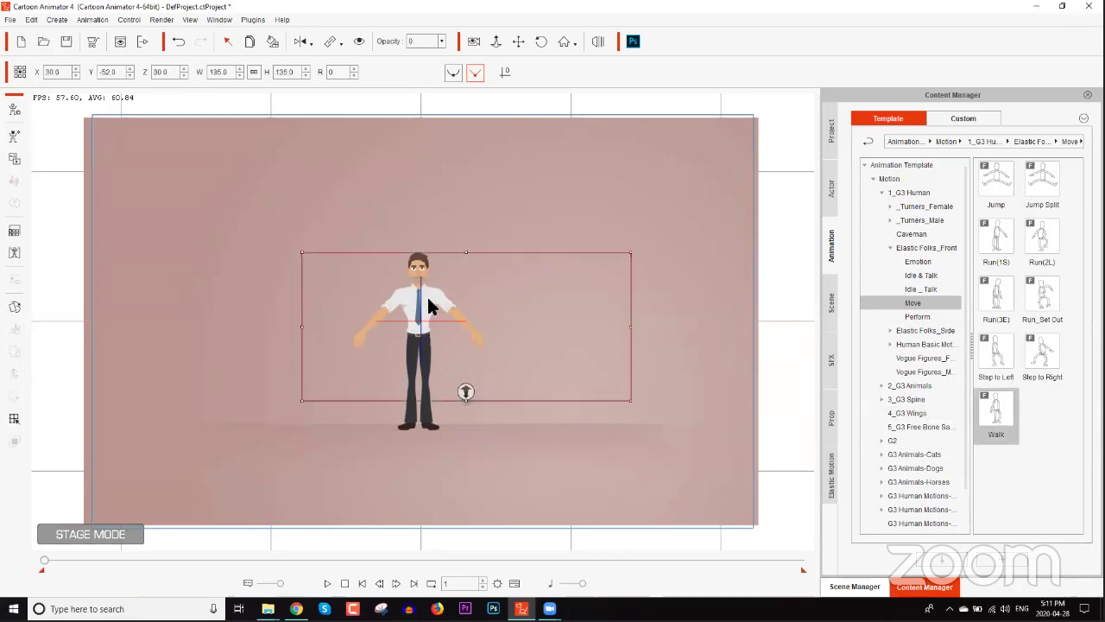
click(404, 418)
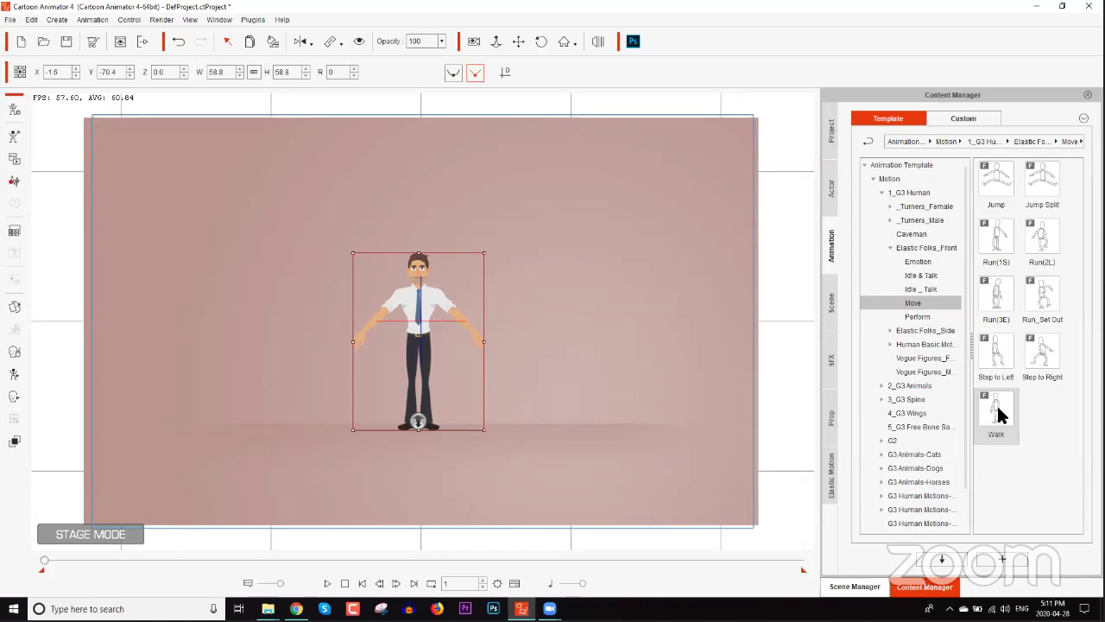
double_click(997, 412)
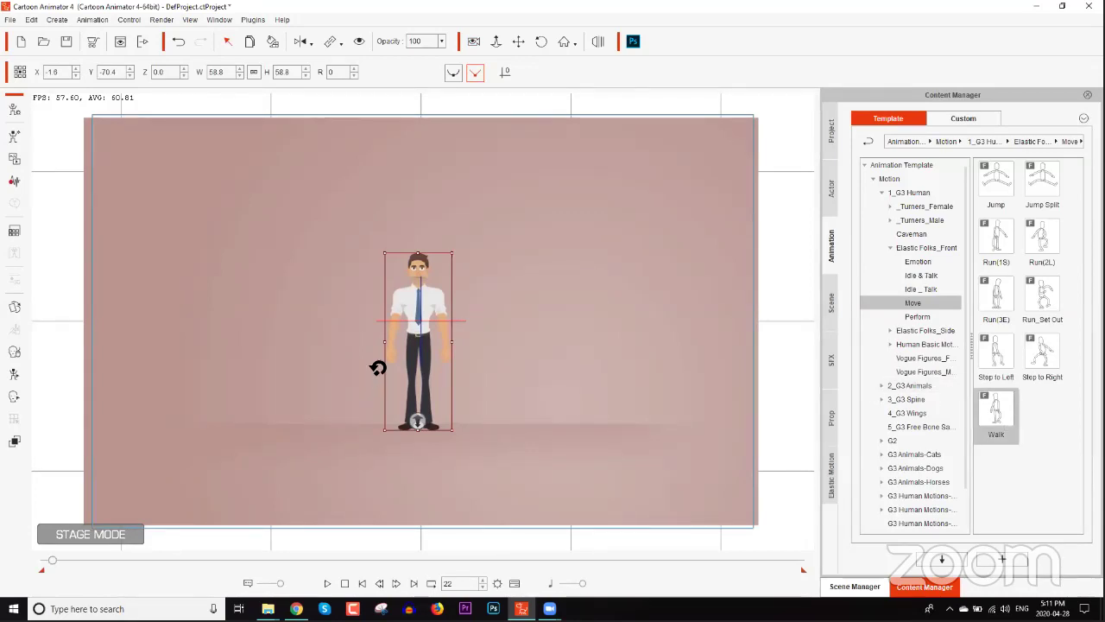
Open the timeline limited to the selected Philipp_F character and show his Motion track
key(F3)
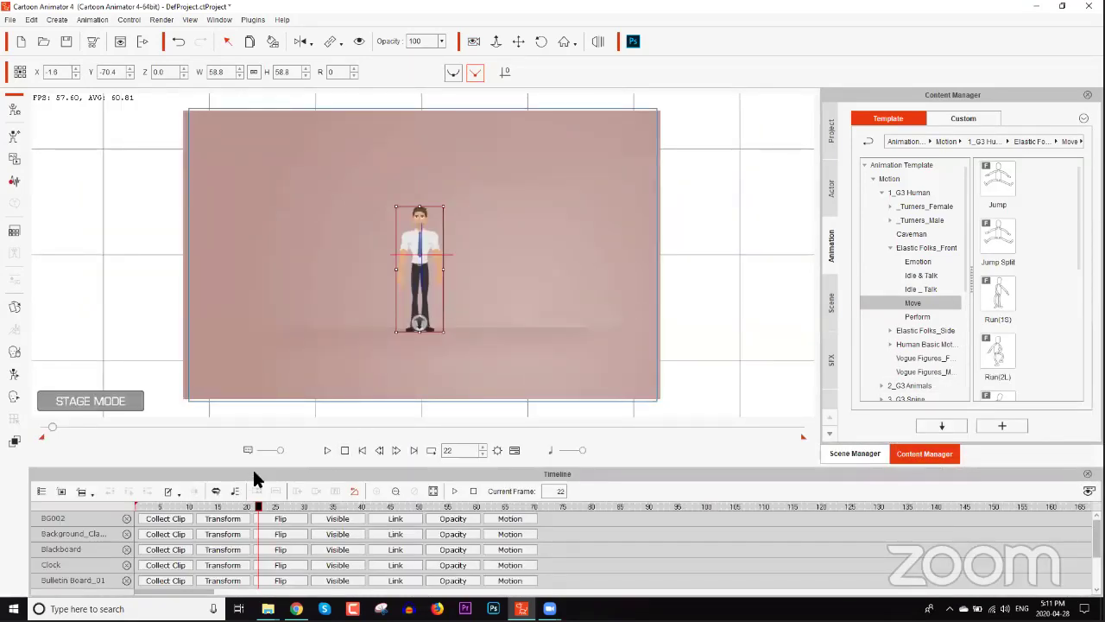
click(56, 490)
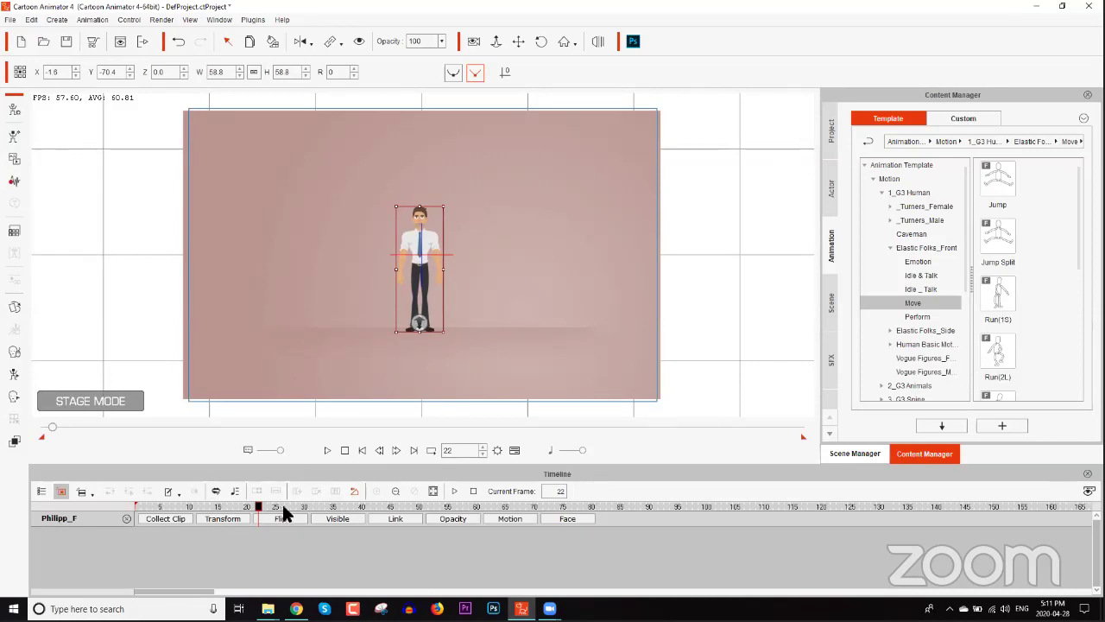
click(509, 519)
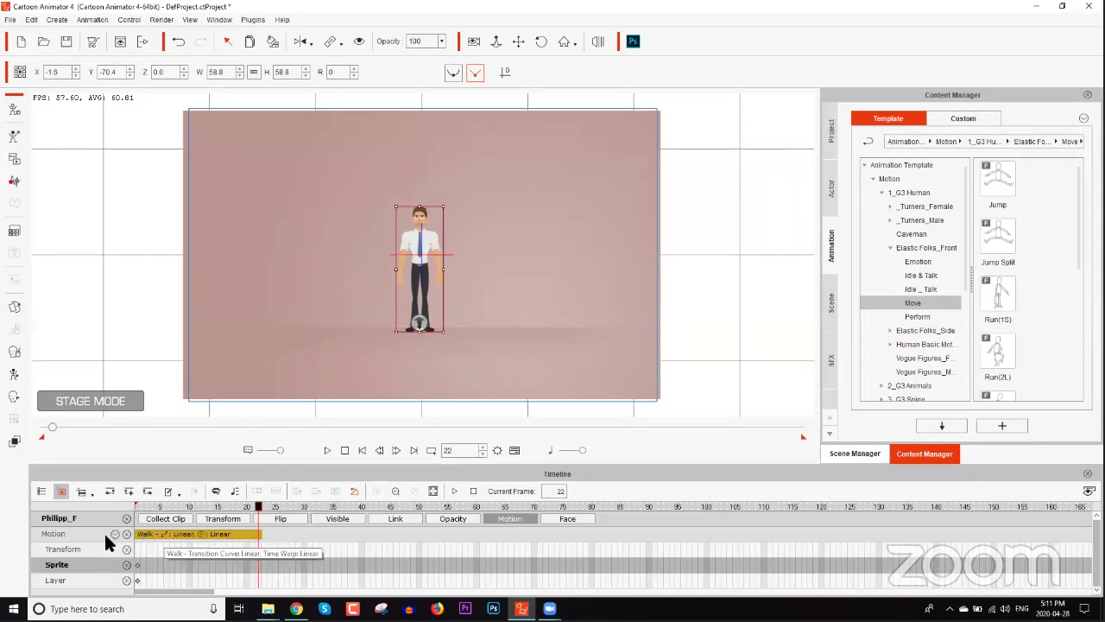
Zoom in on Philipp_F and play his walk motion from frame 1
drag(173, 507, 137, 508)
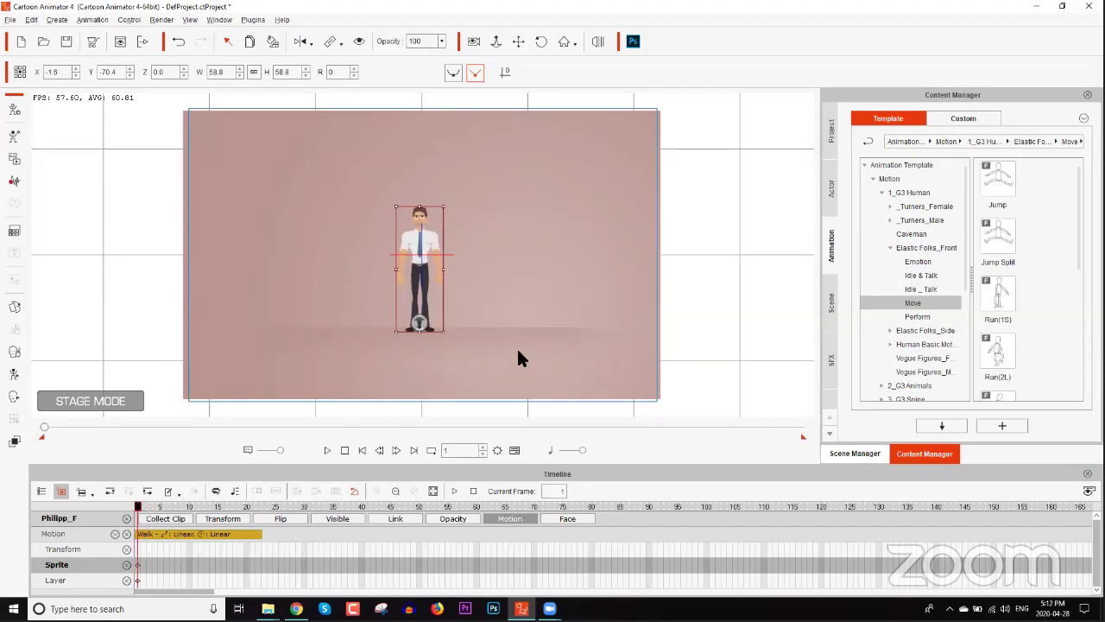
scroll(523, 351, up, 3)
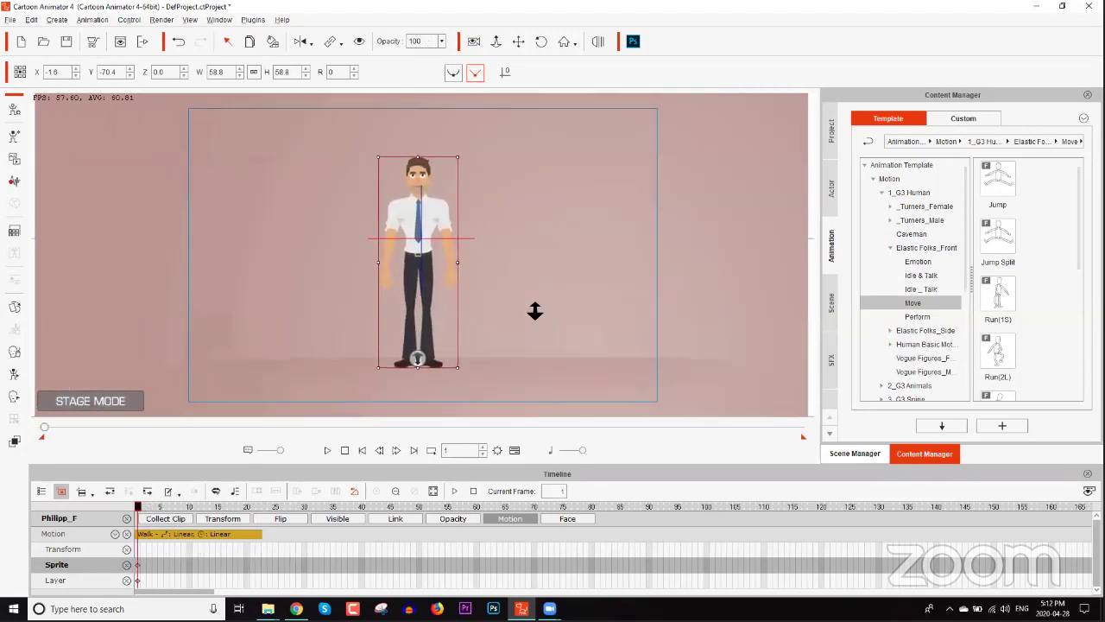
click(148, 508)
mouse_move(154, 511)
mouse_down()
mouse_move(249, 512)
mouse_move(153, 507)
mouse_move(134, 520)
mouse_up()
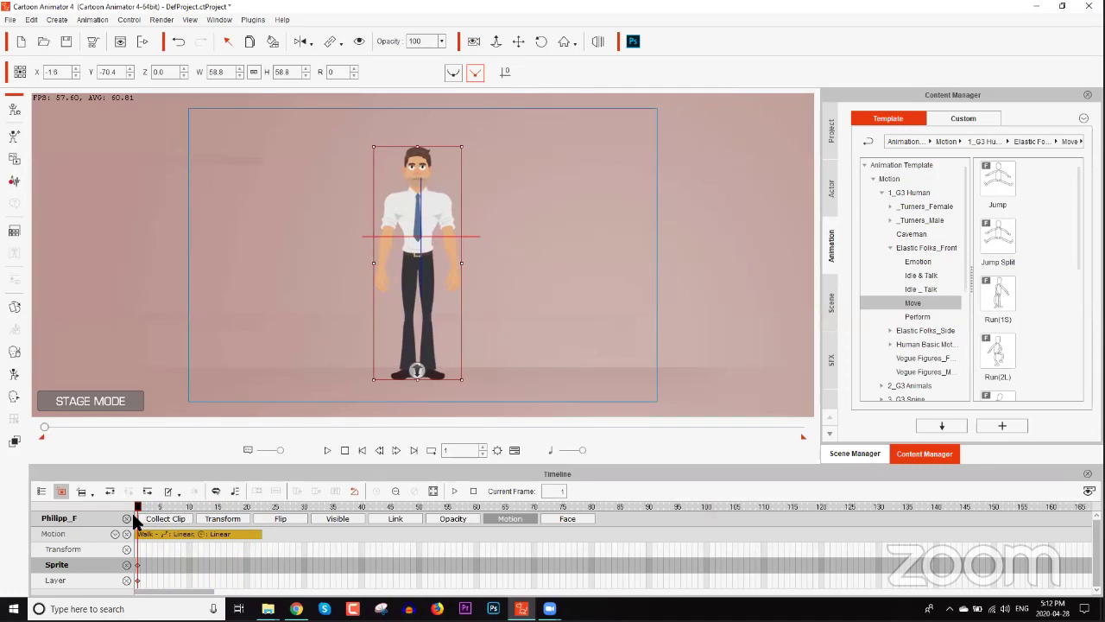
key(space)
key(space)
Slow down the Walk clip by stretching it in speed mode to about frame 40
click(171, 493)
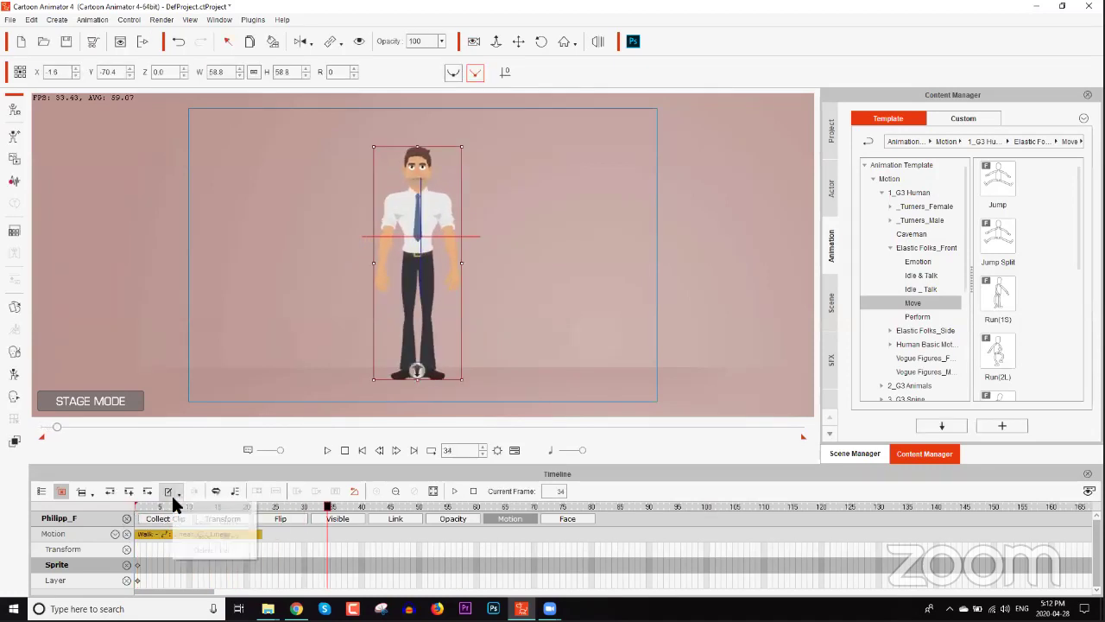
click(181, 494)
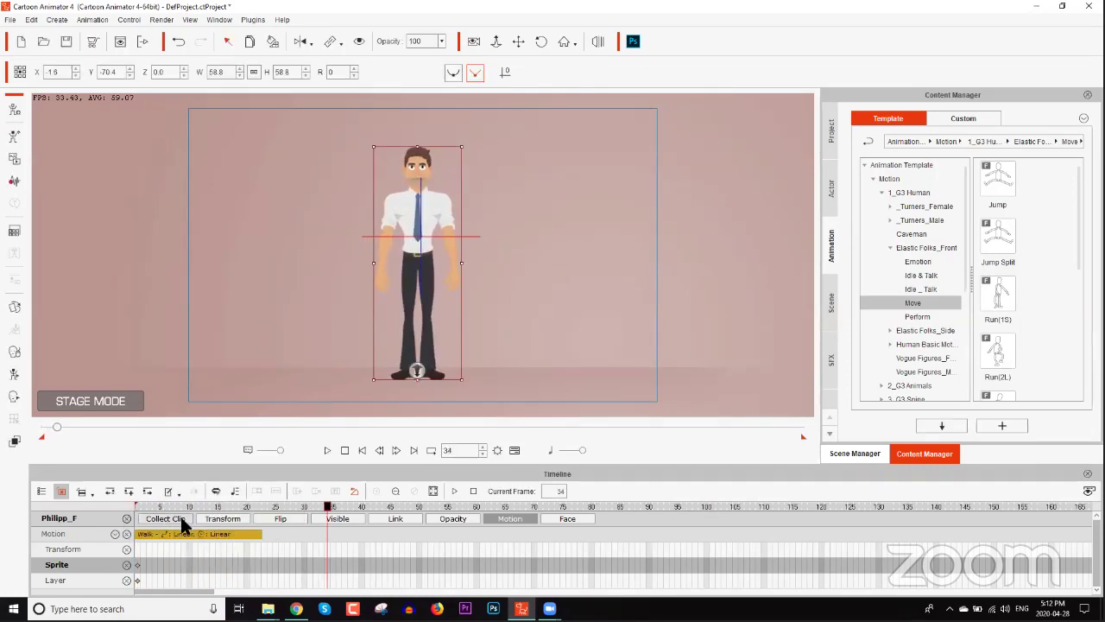
click(230, 532)
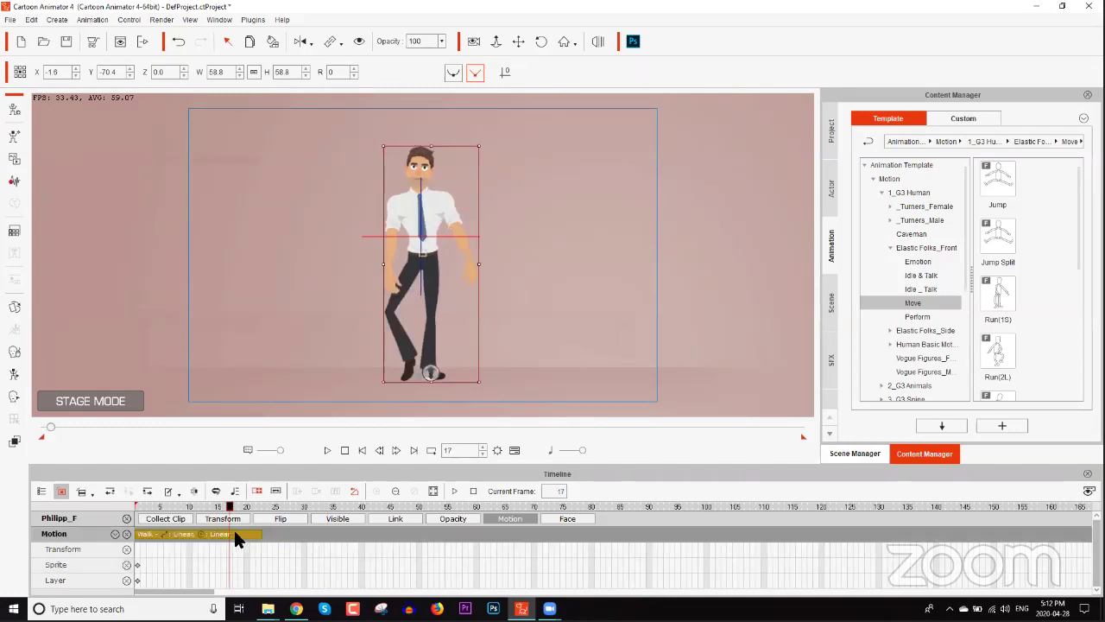
click(277, 492)
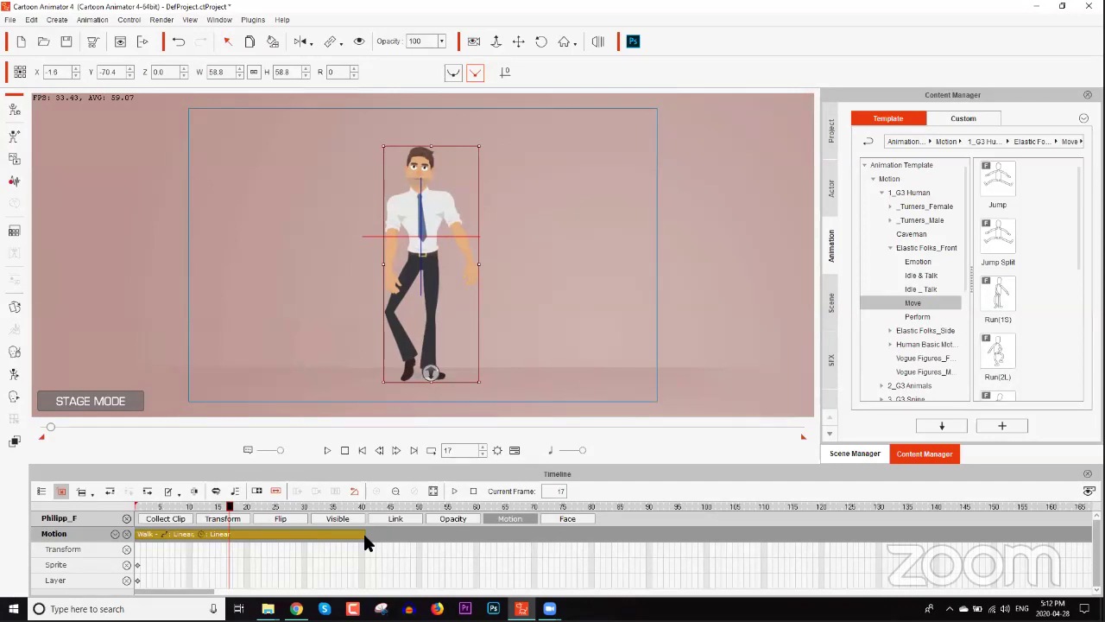
Play the slowed walk from frame 1 to check its pace
drag(277, 506, 101, 511)
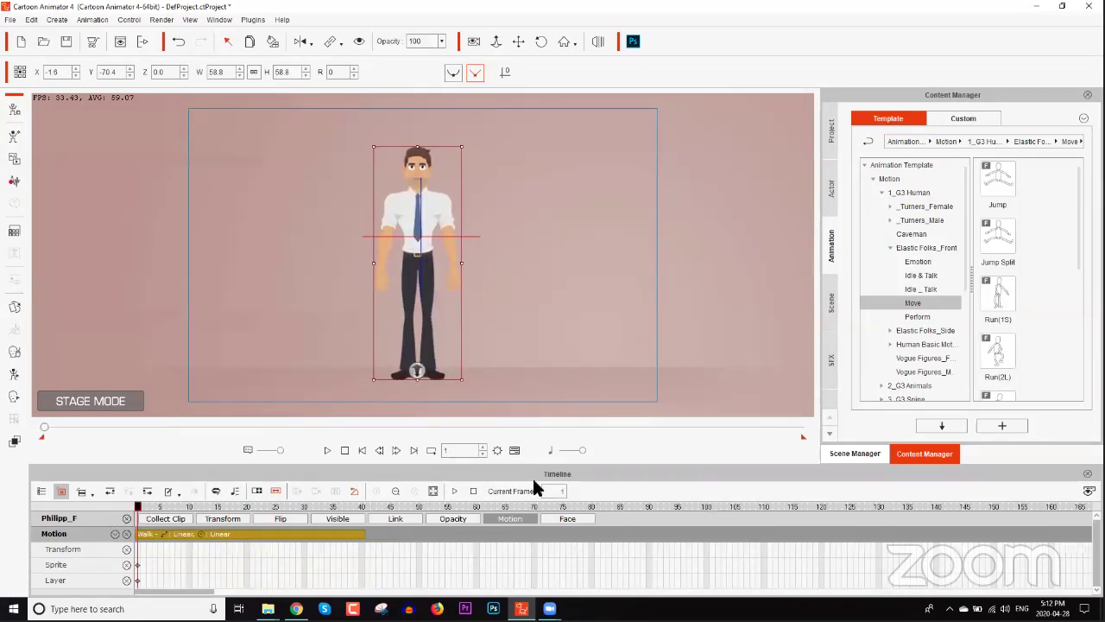
key(space)
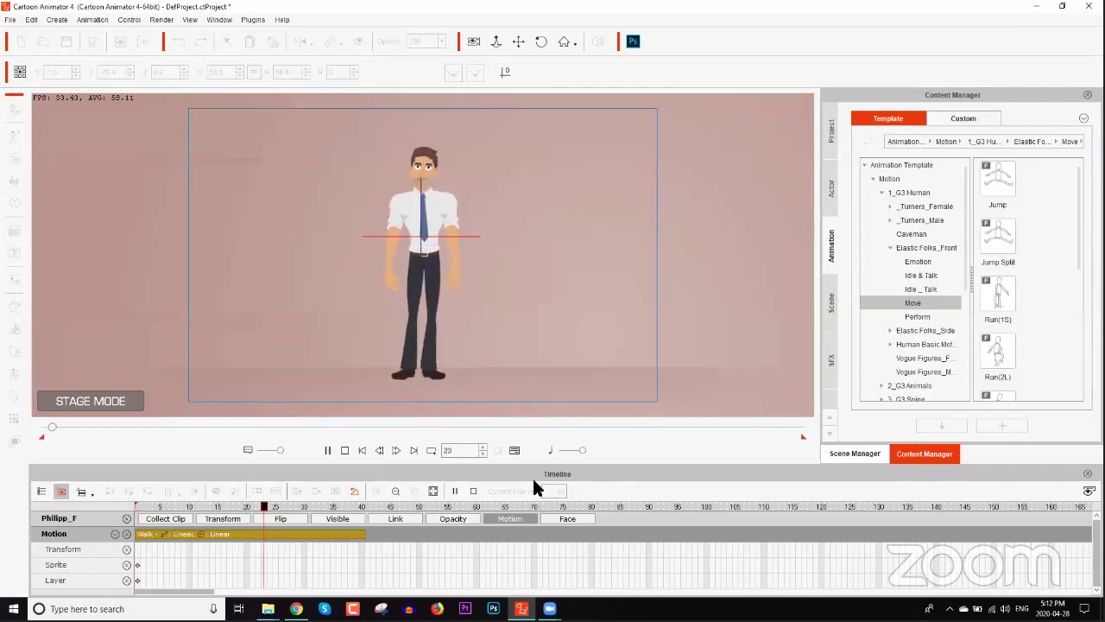
key(space)
drag(235, 506, 35, 527)
key(space)
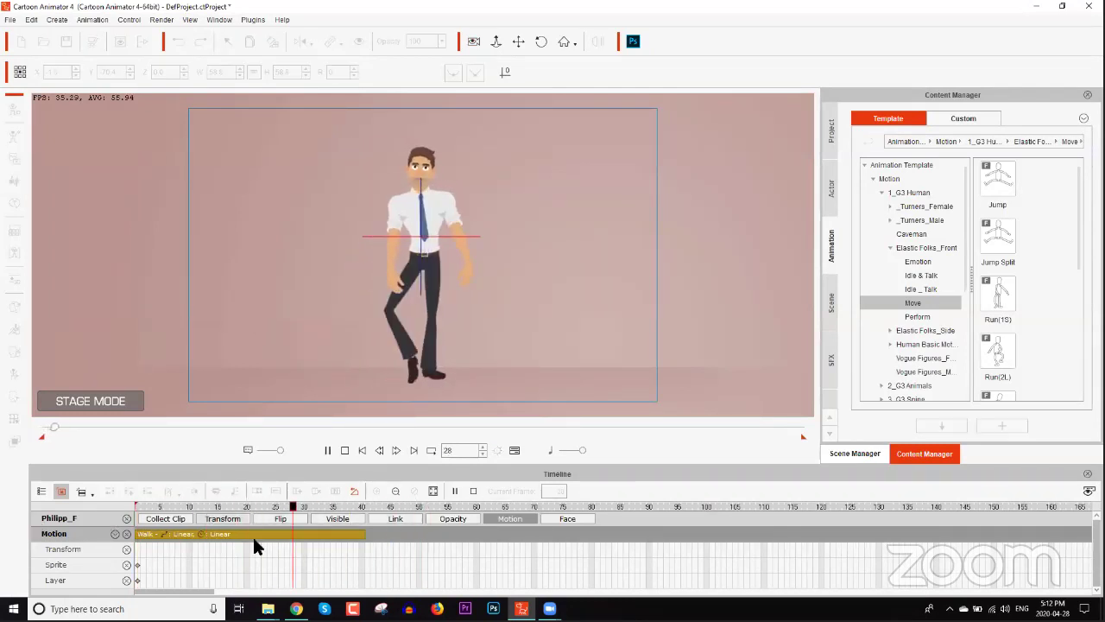
key(space)
Loop the Walk clip and extend its repetitions to about frame 118
click(323, 534)
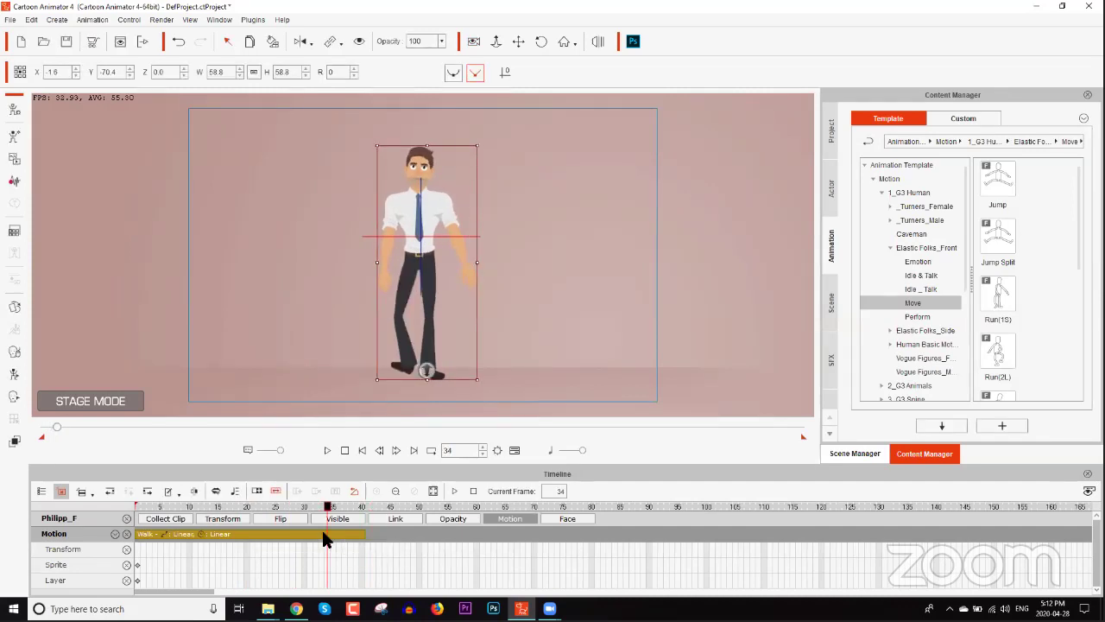
click(254, 491)
drag(367, 534, 656, 534)
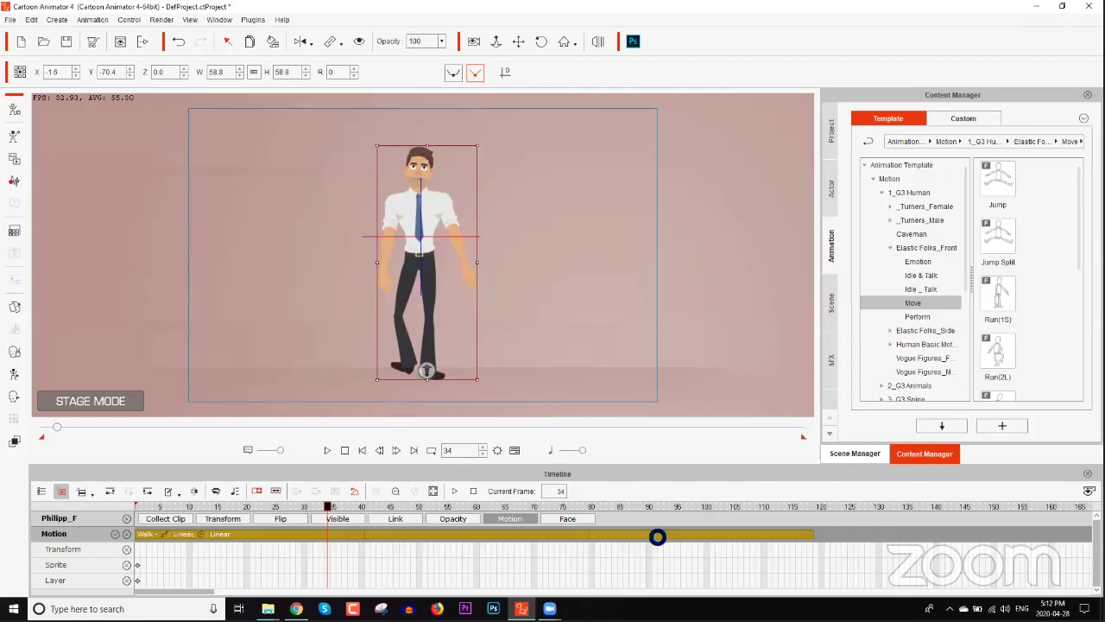
Play back the looped walk up to its end and from frame 1, and return to the start
key(space)
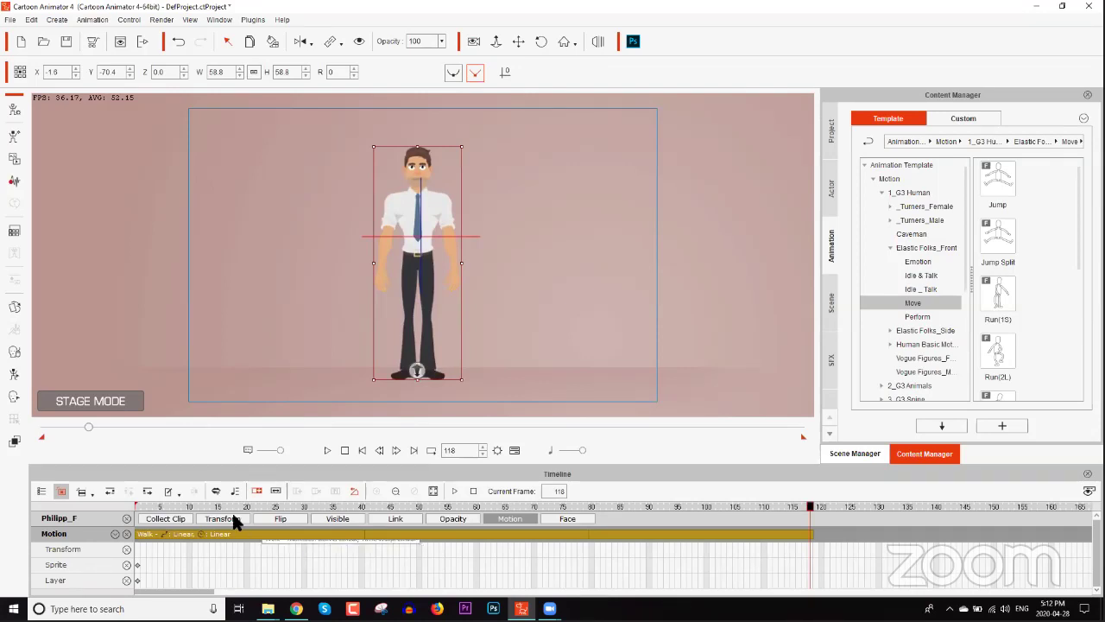
drag(185, 504, 105, 502)
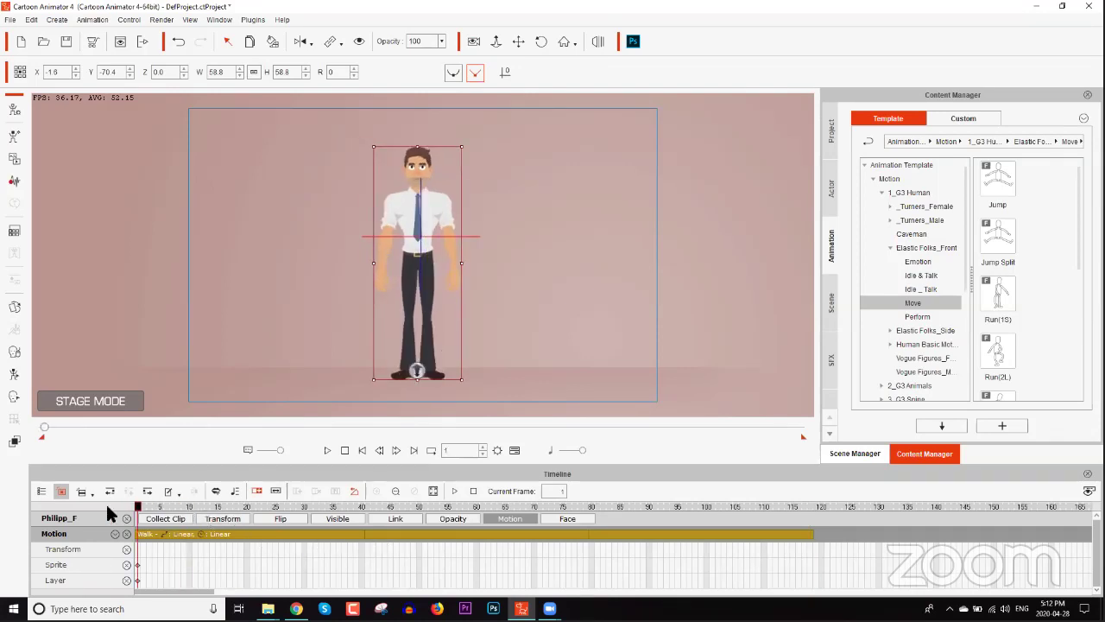
key(space)
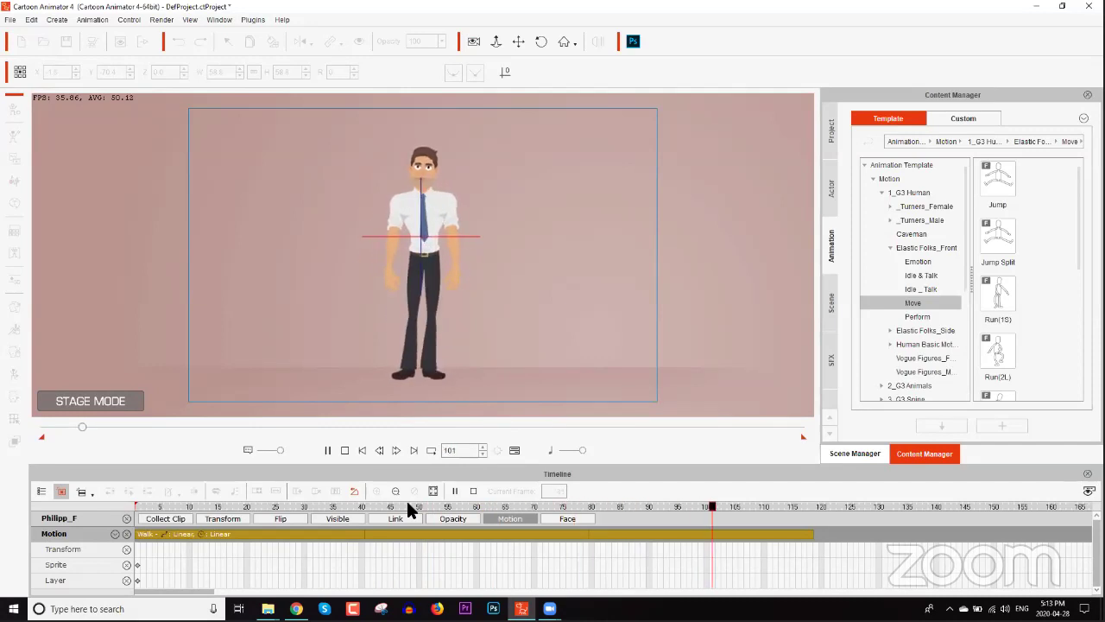
key(space)
drag(762, 506, 120, 523)
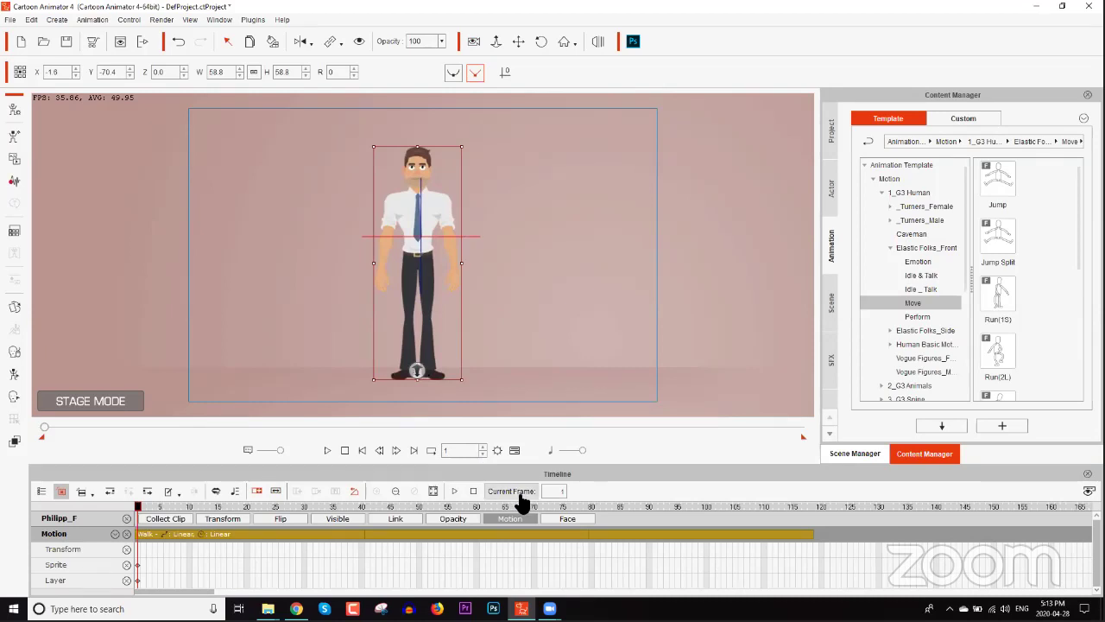
At frame 118, scale Philipp_F up to about 89.4 and play back his approach towards the viewer
drag(180, 502, 809, 505)
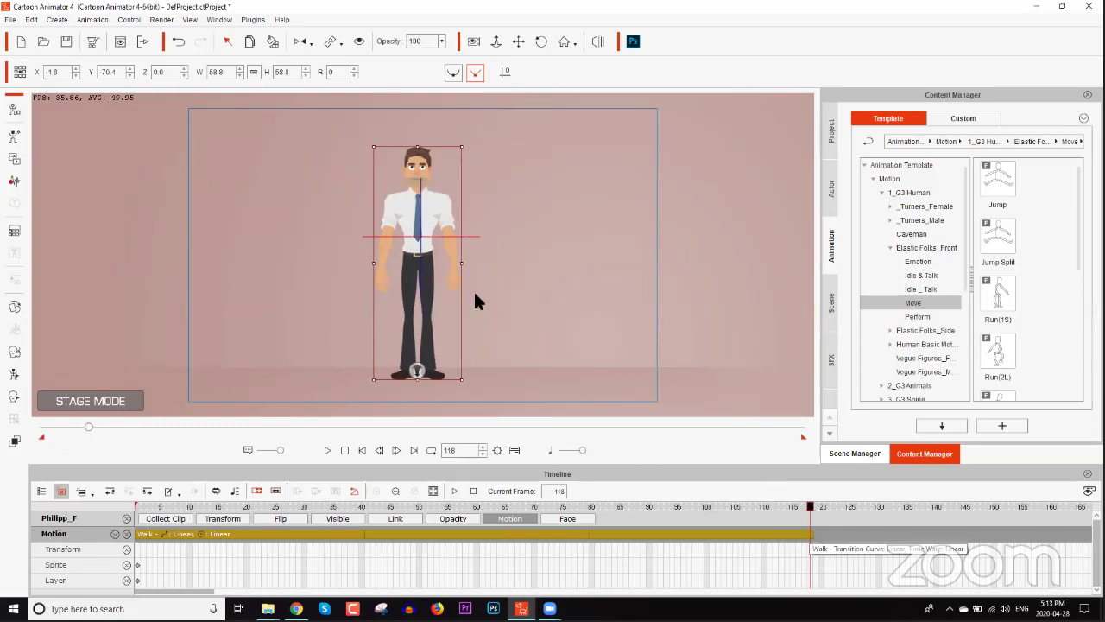
drag(465, 144, 577, 87)
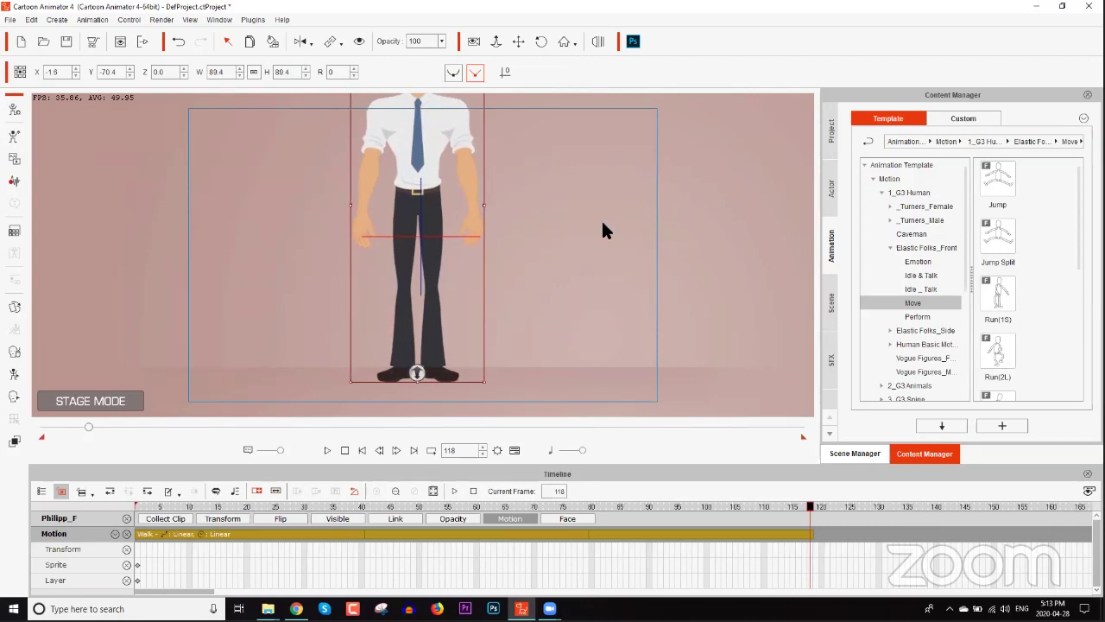
scroll(586, 261, down, 3)
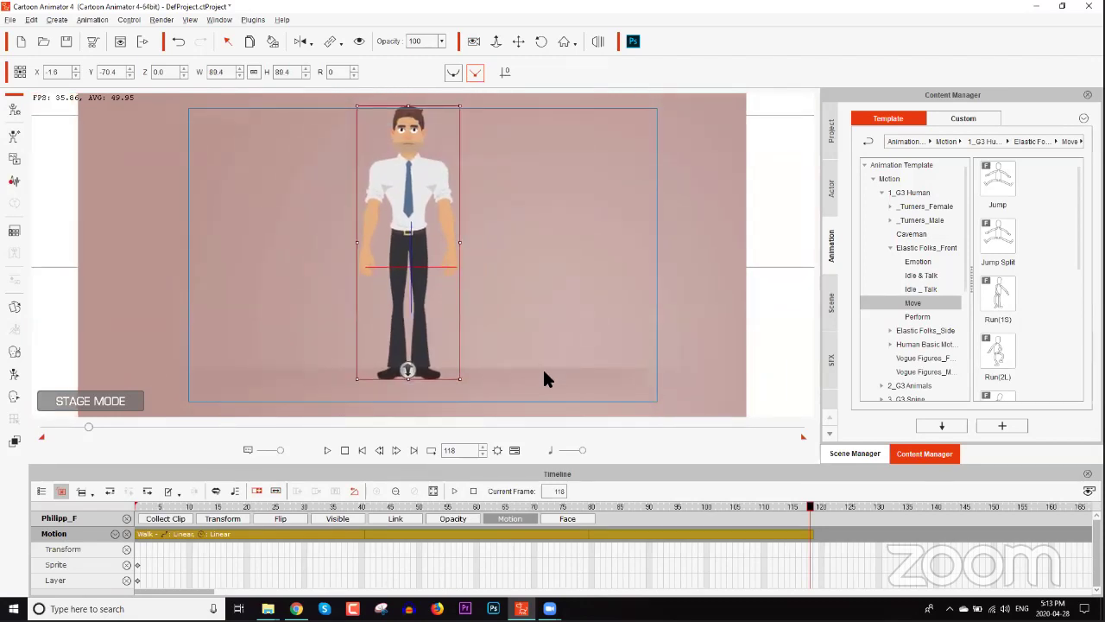
key(space)
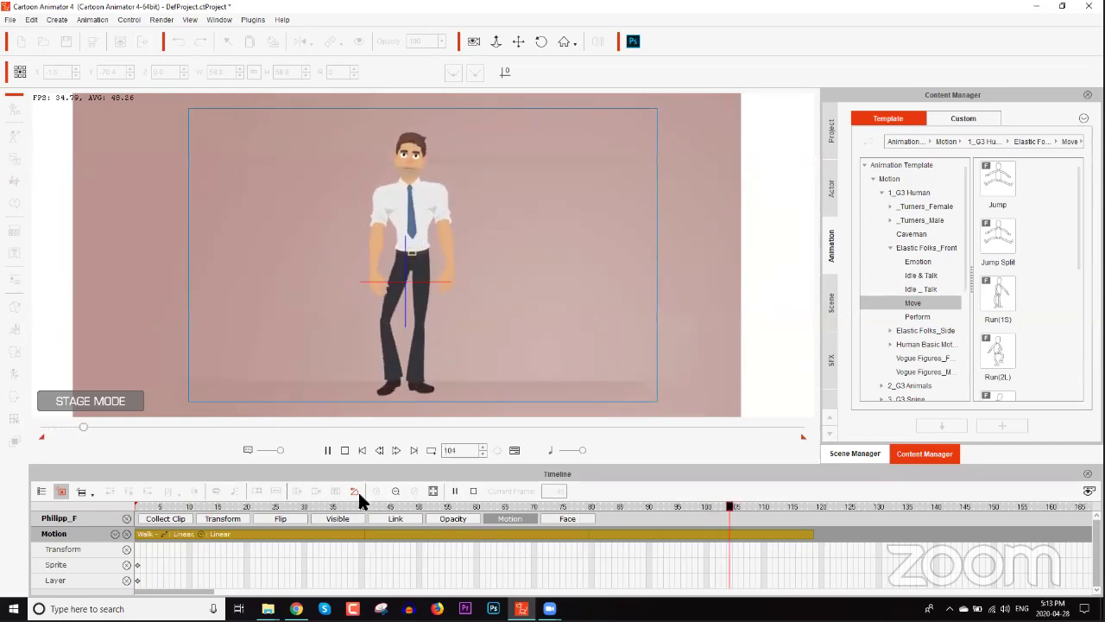
key(space)
Return to frame 118 and show Philipp_F's Transform track in the timeline
click(804, 506)
drag(805, 506, 810, 508)
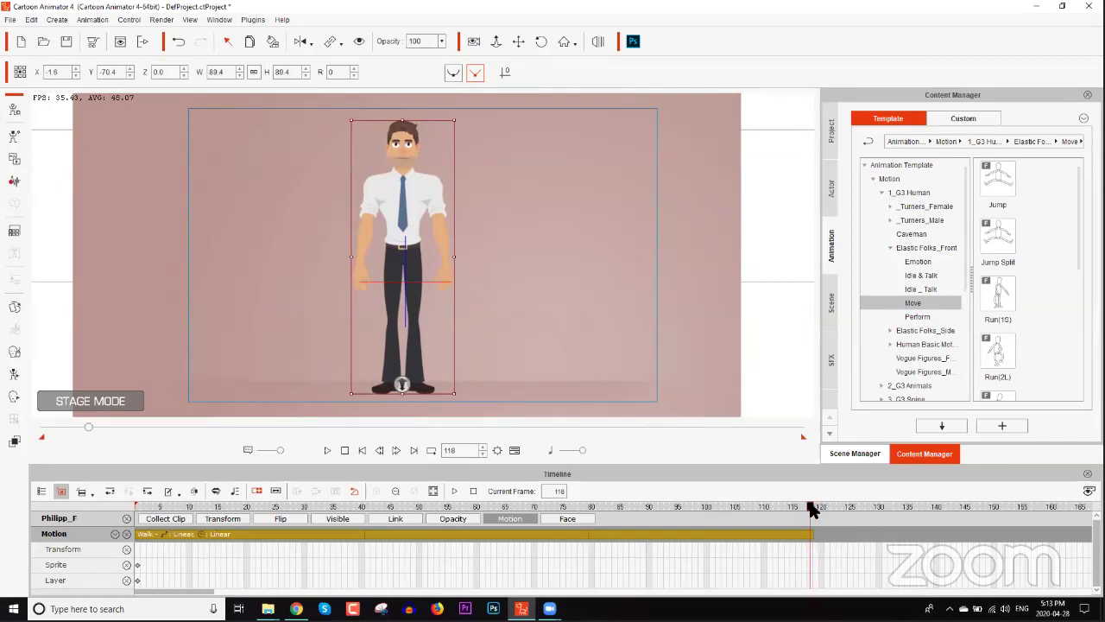
click(228, 516)
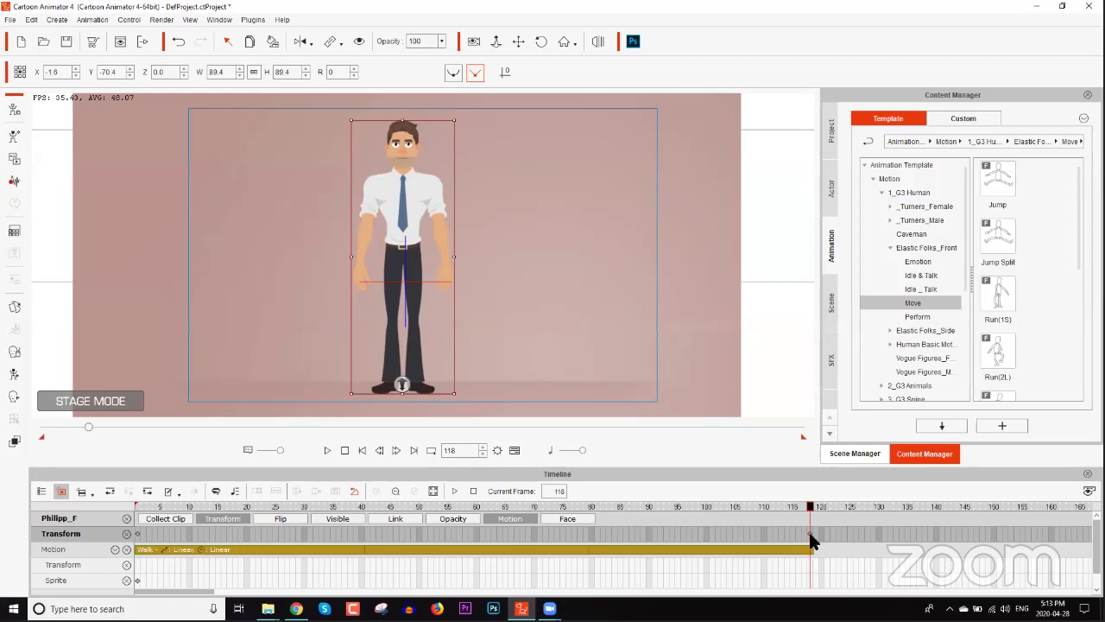
Examine Philipp_F's scaled approach against the backdrop from the side in 3D view and scrub back to frame 1
click(541, 39)
drag(537, 334, 573, 467)
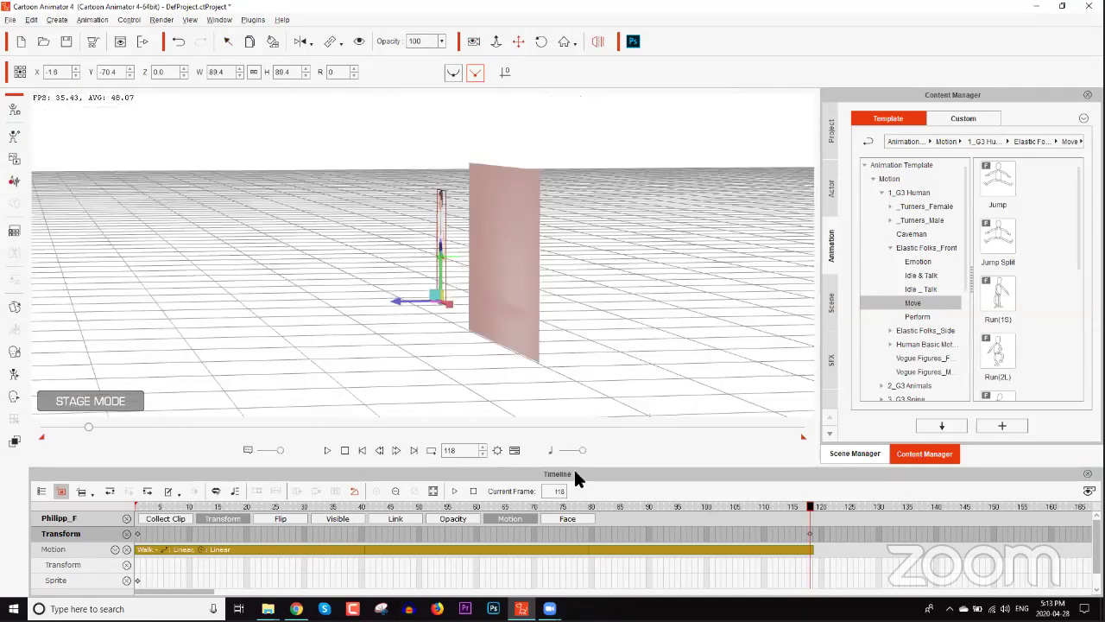
drag(482, 506, 276, 509)
drag(462, 499, 109, 523)
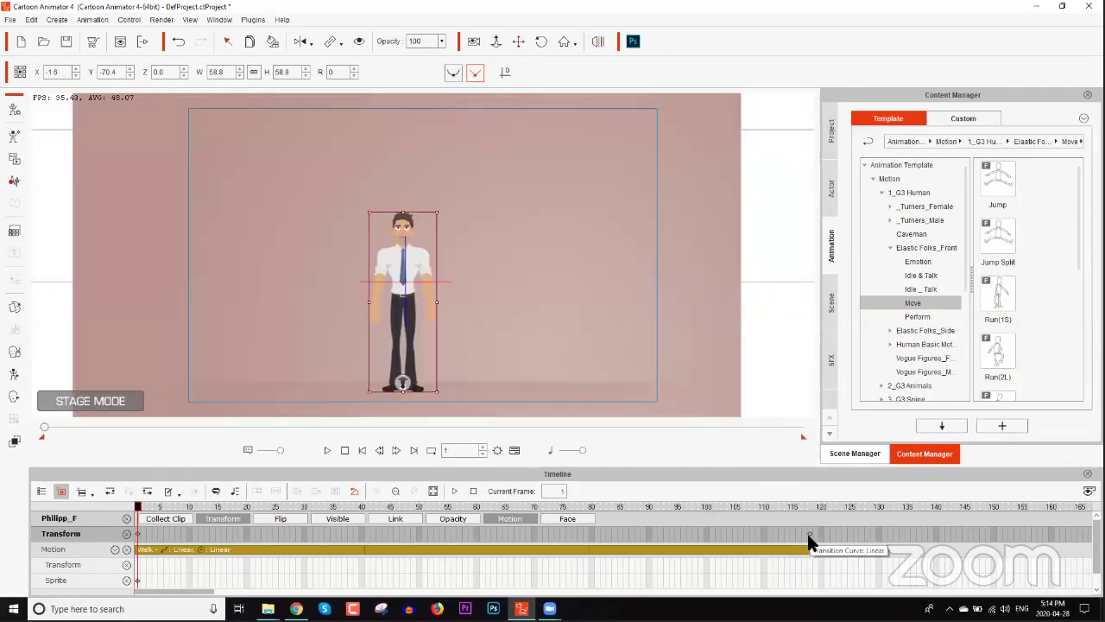
Replace Philipp_F's scaled Transform key at frame 118 with a move forward to Z 342 and up to about Y -56.4
click(805, 532)
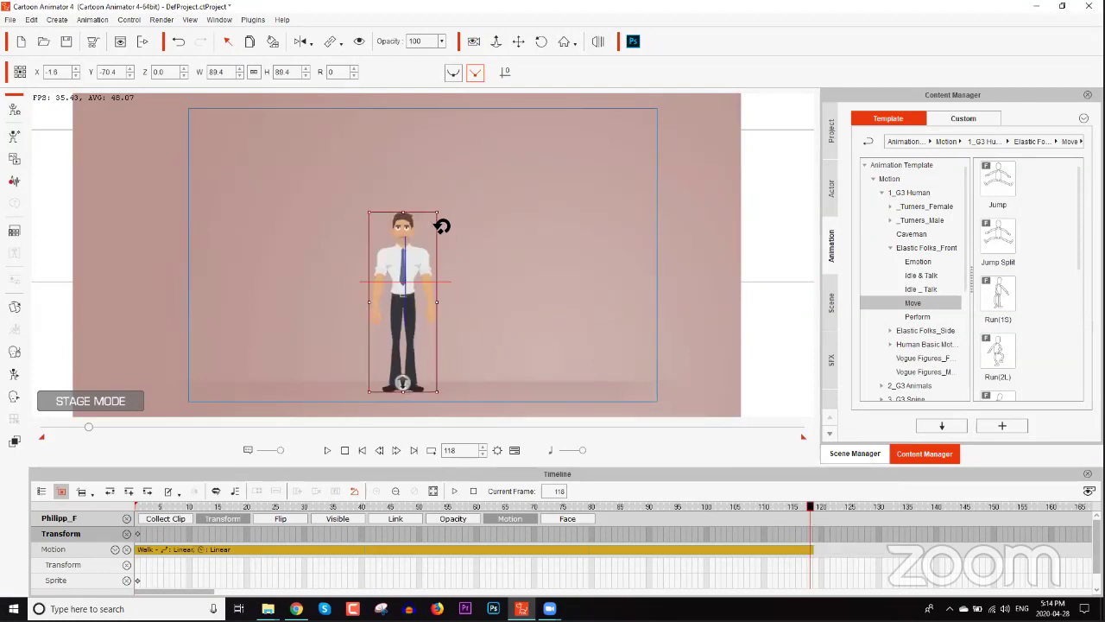
click(422, 264)
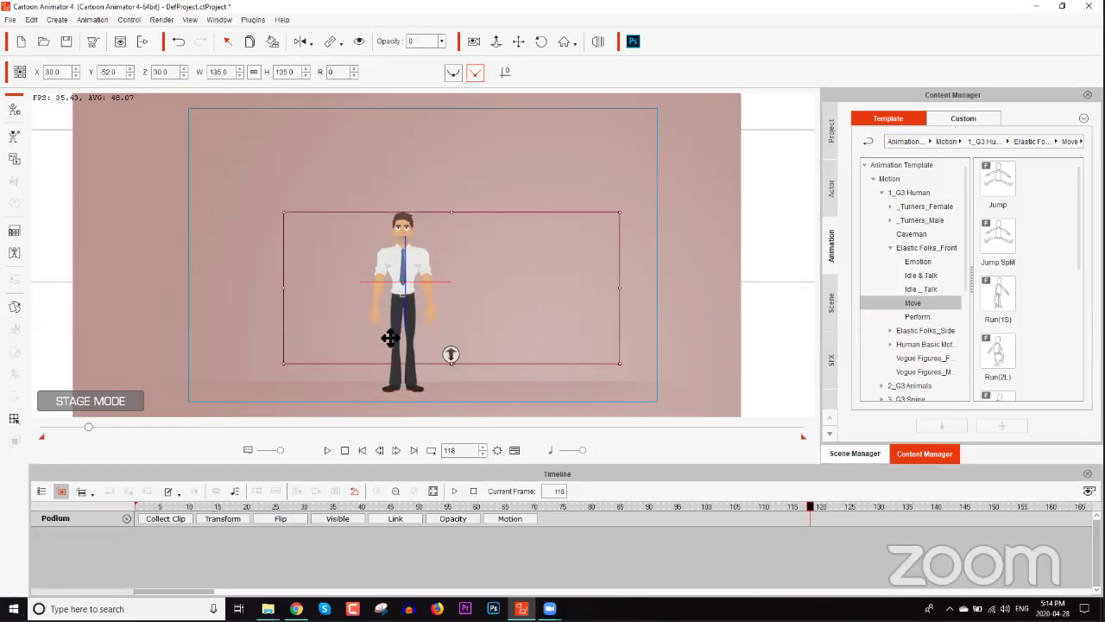
click(402, 383)
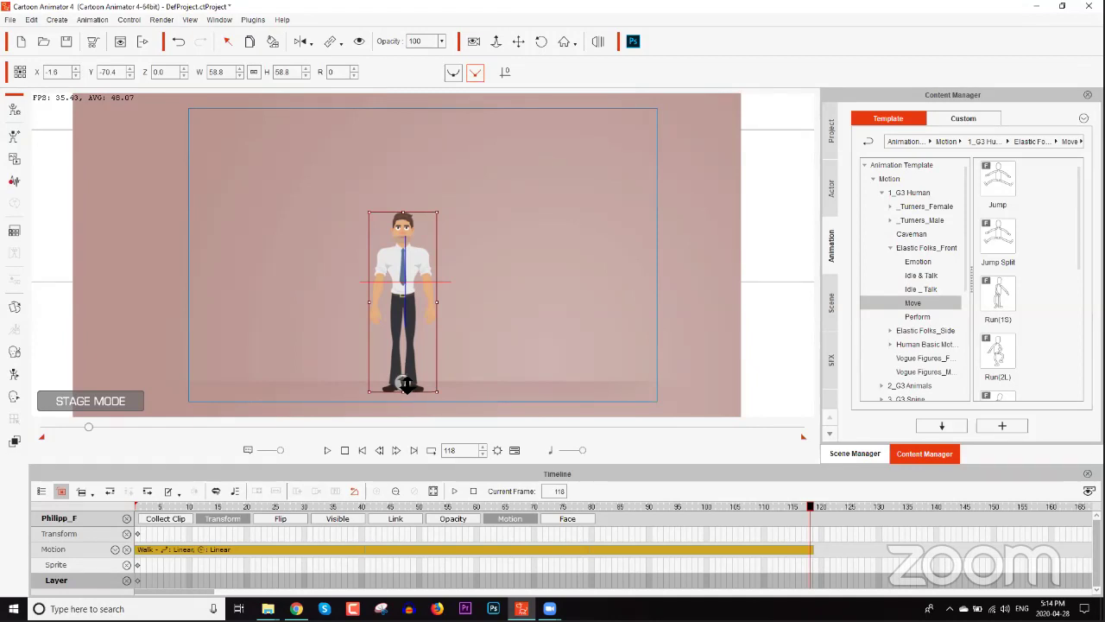
drag(406, 384, 400, 449)
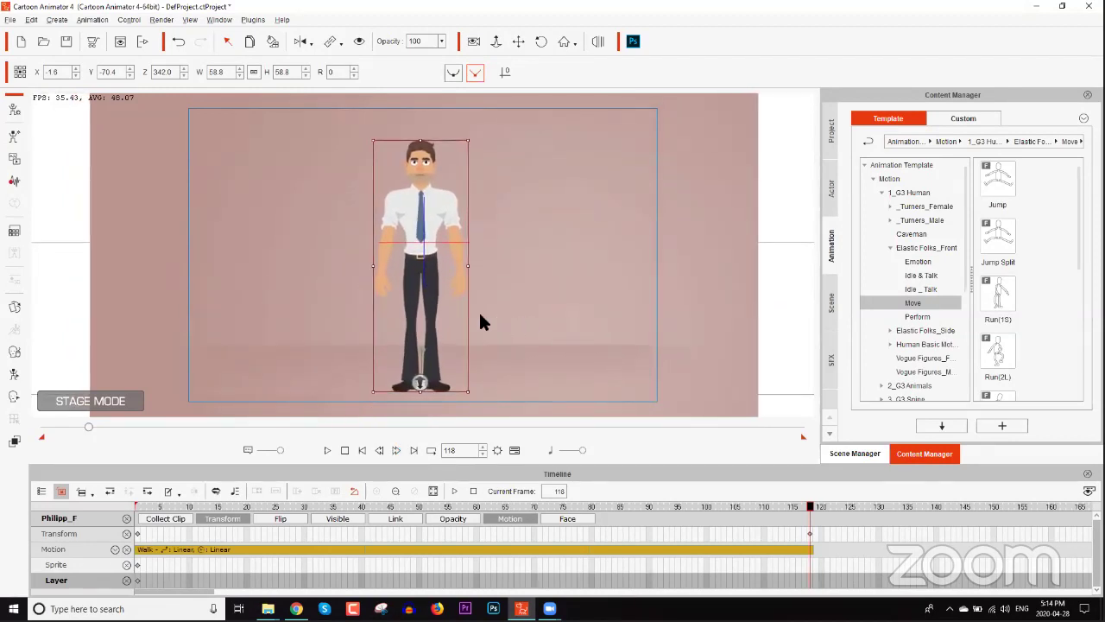
drag(436, 271, 436, 247)
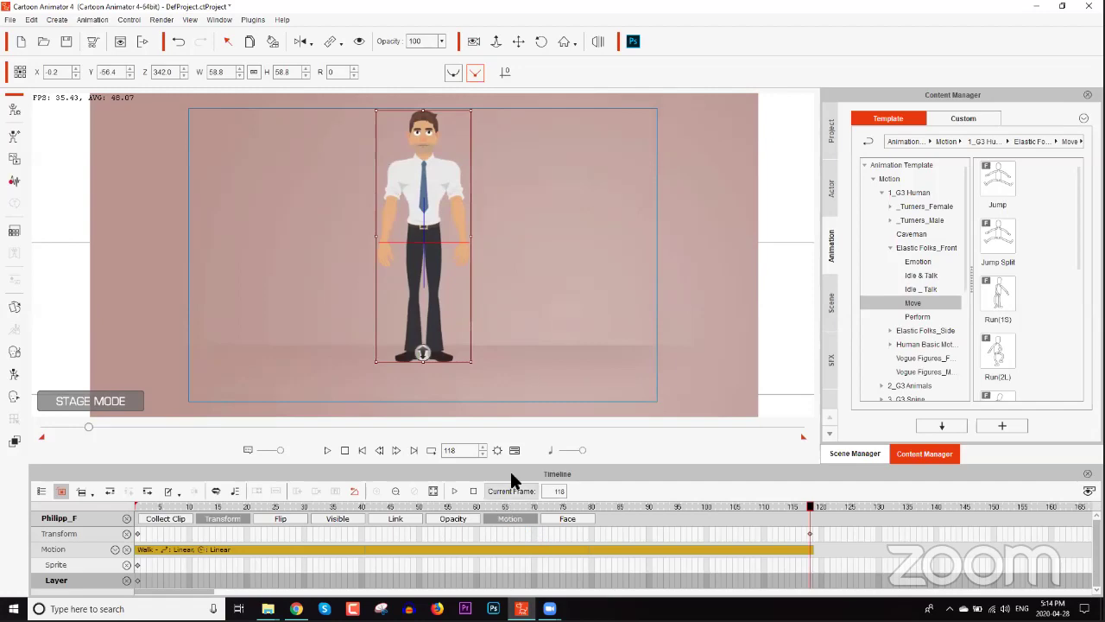
Inspect the depth movement path in 3D view from frame 118 back to frame 1 and return to the camera view
click(597, 42)
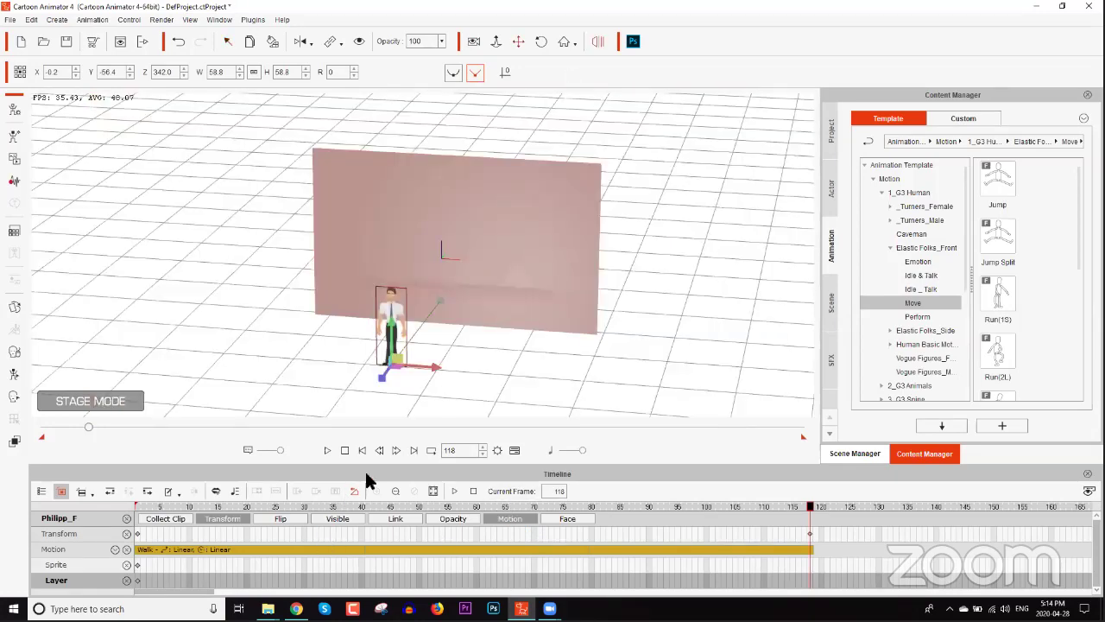
drag(469, 388, 290, 474)
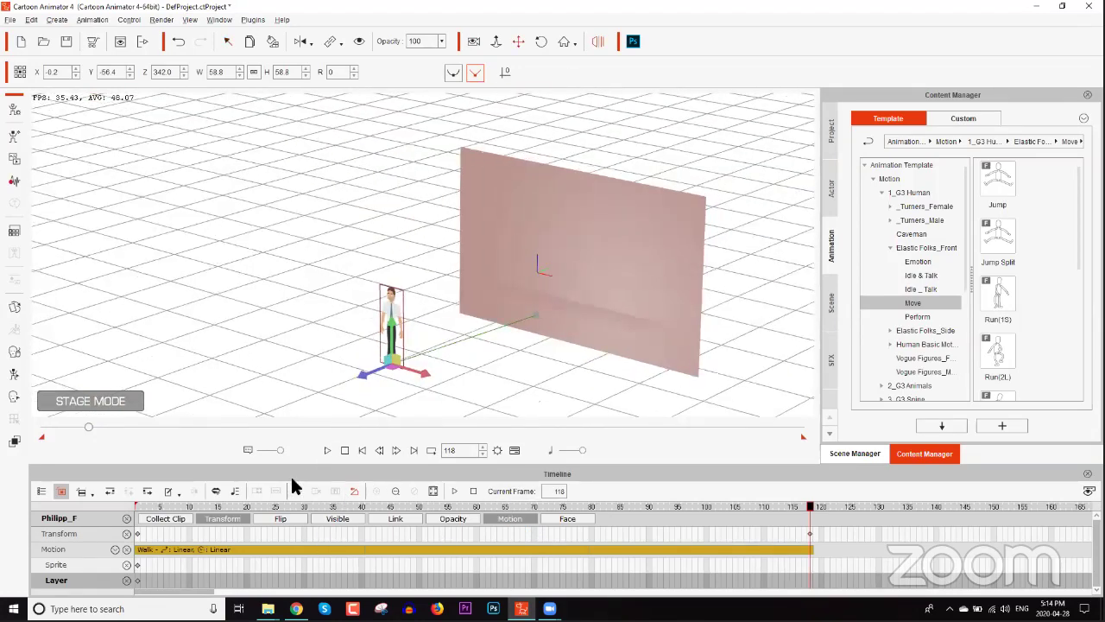
drag(222, 506, 119, 518)
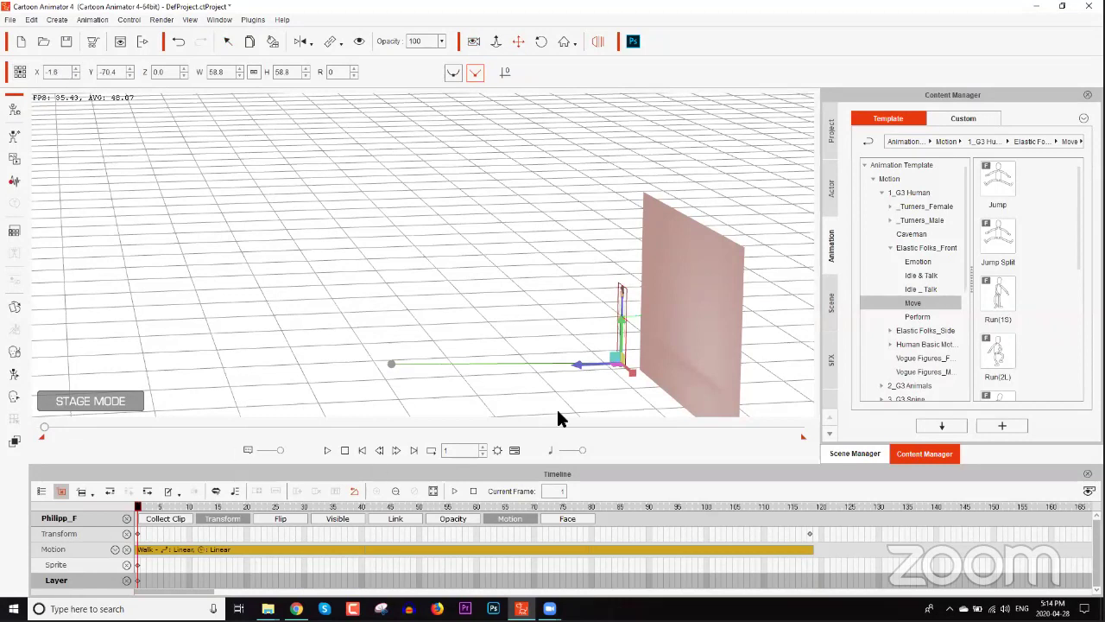
key(ctrl+3)
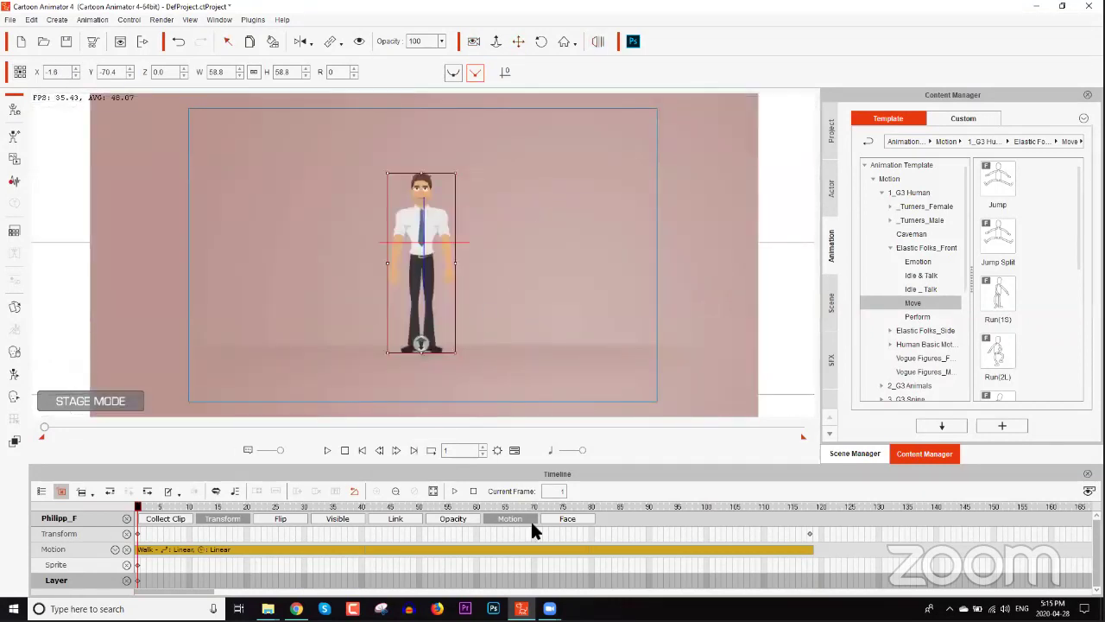
At frame 118, scale Philipp_F up to about 59.8 and play back the walk from frame 1
drag(786, 509, 809, 511)
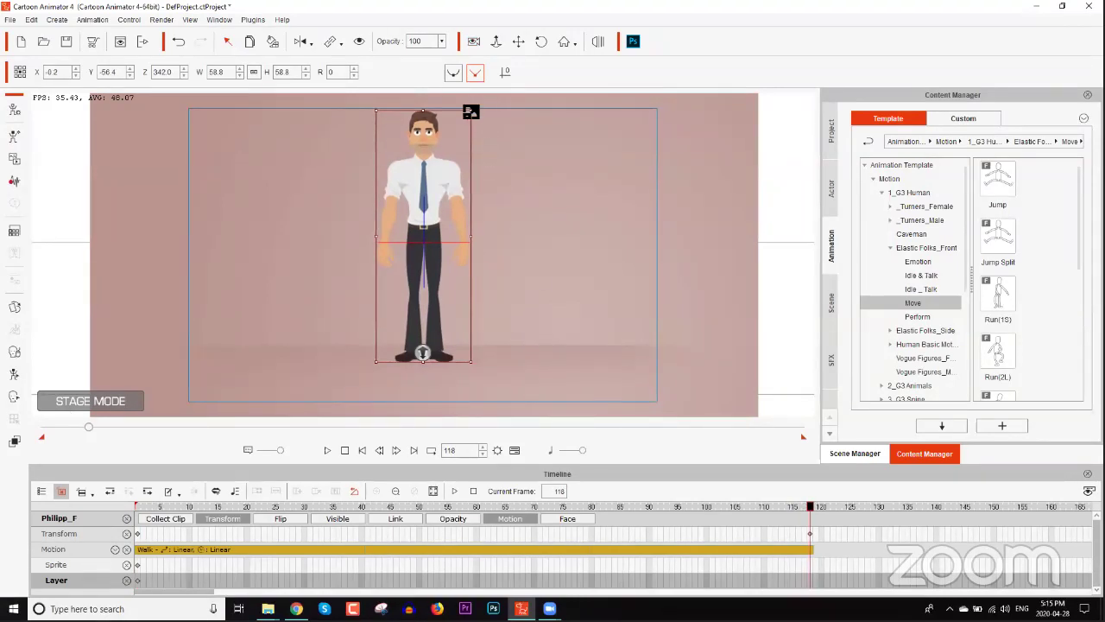
drag(471, 110, 475, 108)
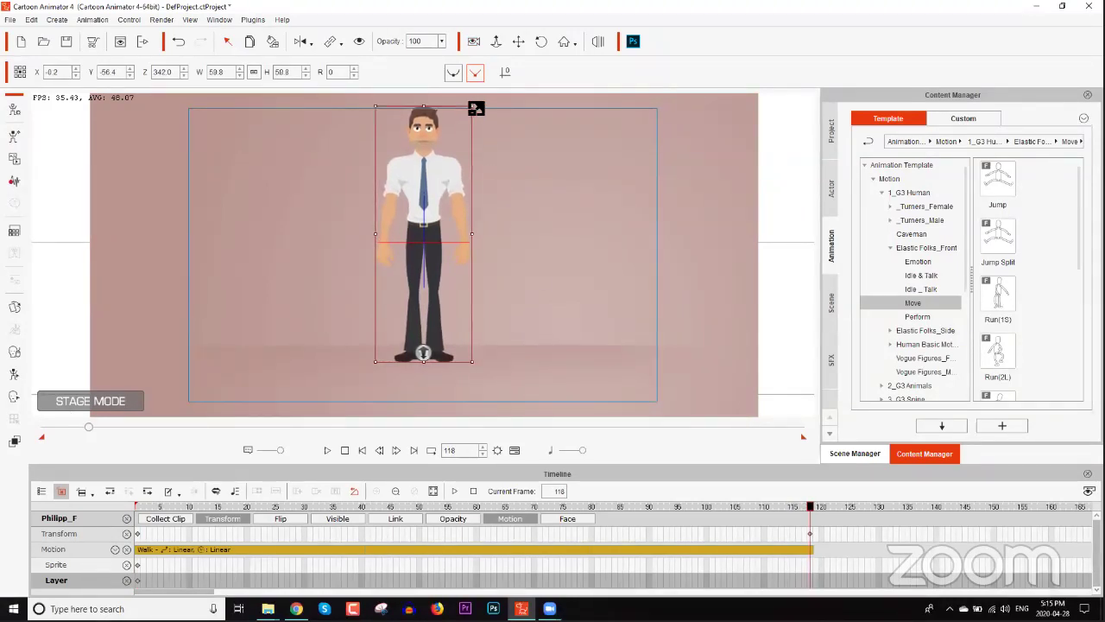
click(189, 506)
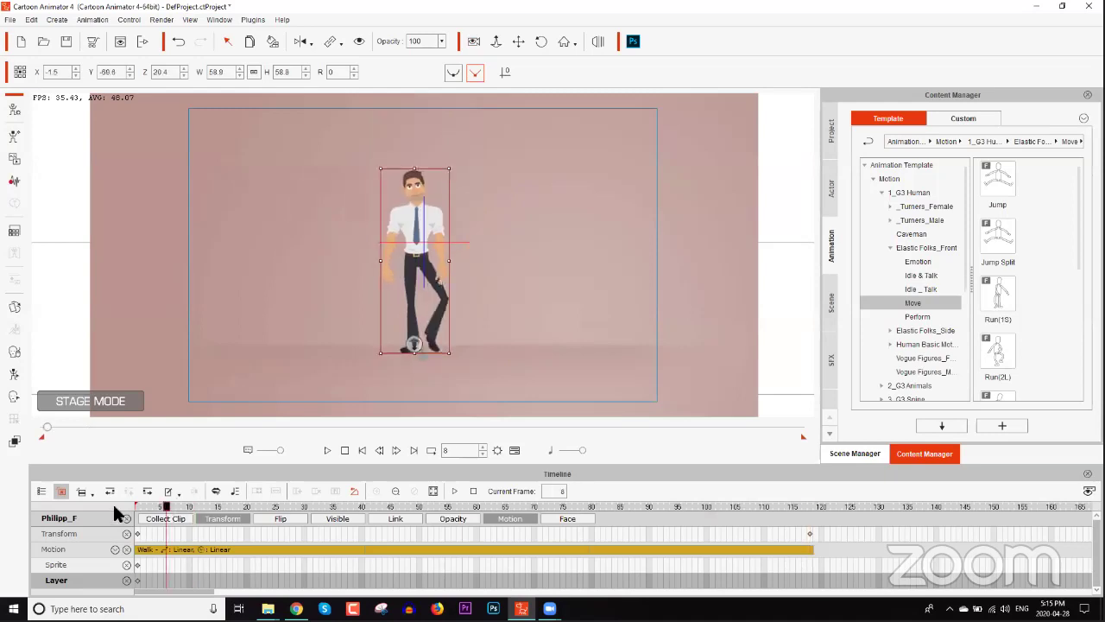
key(space)
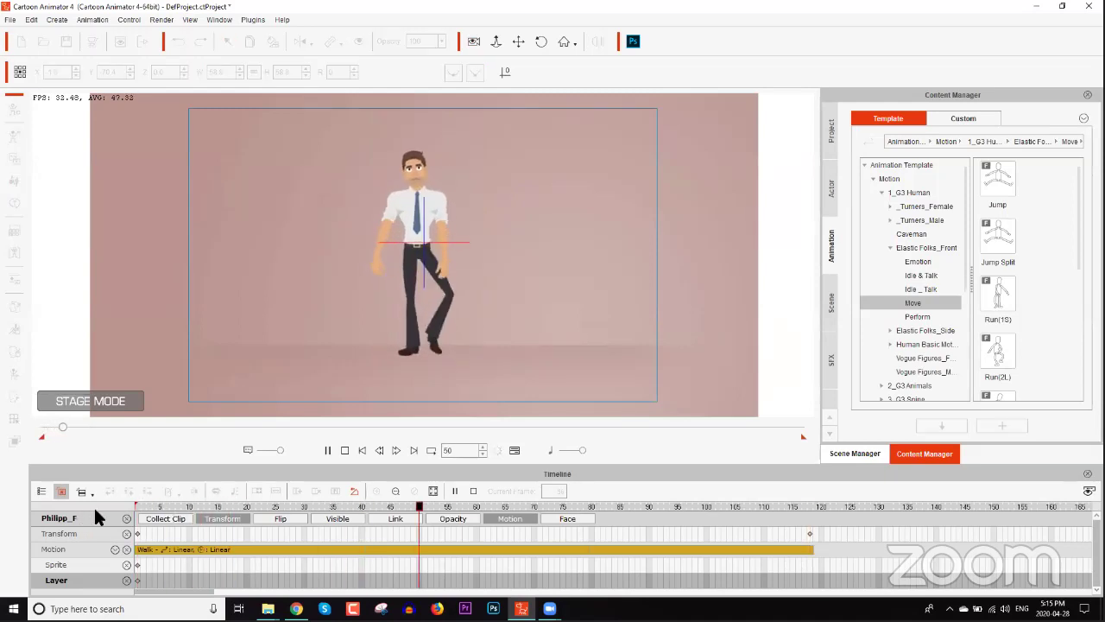
key(space)
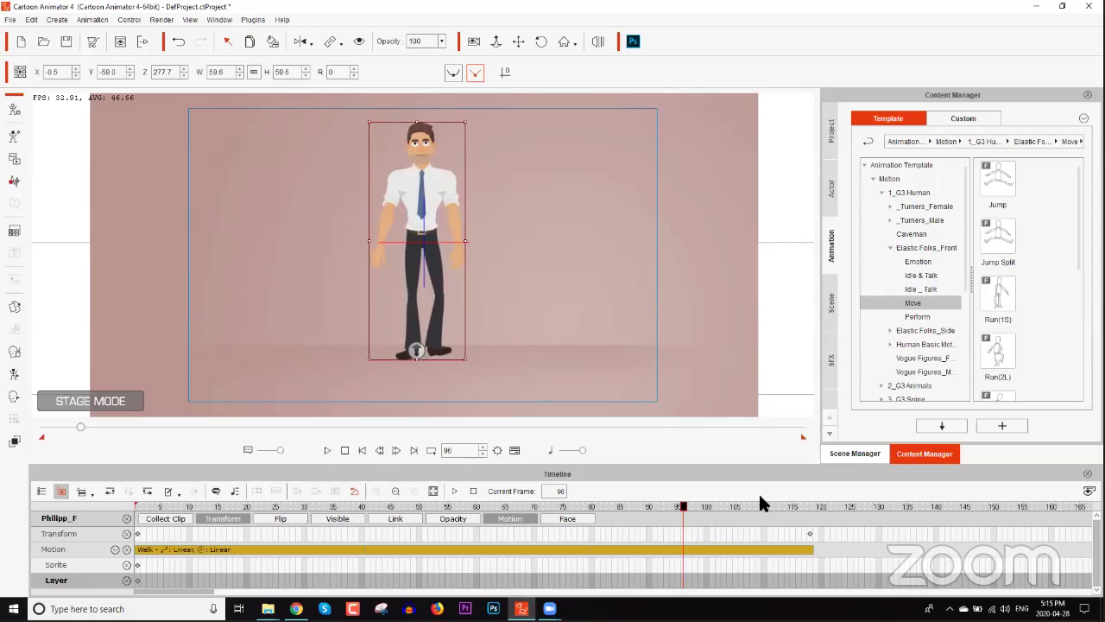
Review the walk again from its end by scrubbing and playing it, and return to frame 1
click(810, 506)
drag(842, 516, 631, 536)
key(space)
key(space)
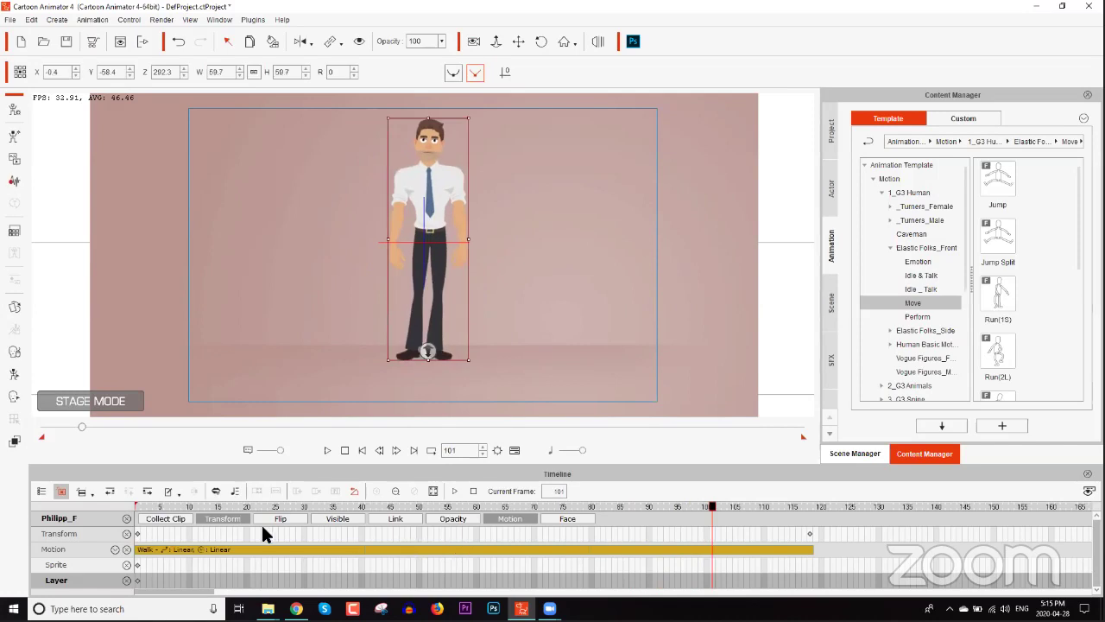
drag(187, 500, 96, 512)
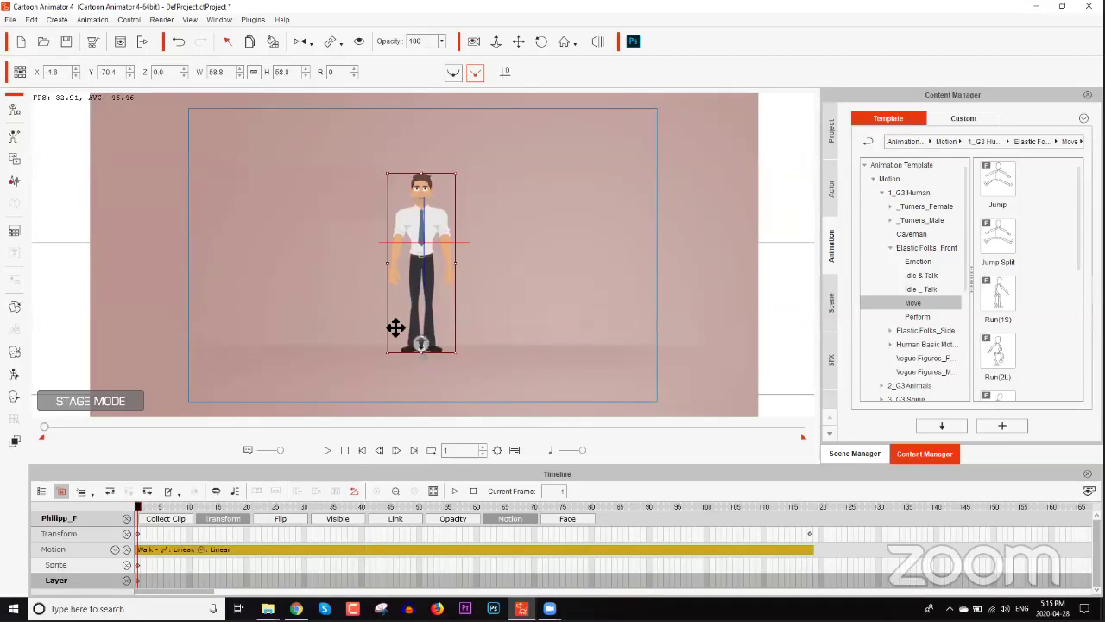
Show the Project track in the timeline and expand its Sound FX1 track
click(40, 491)
click(47, 497)
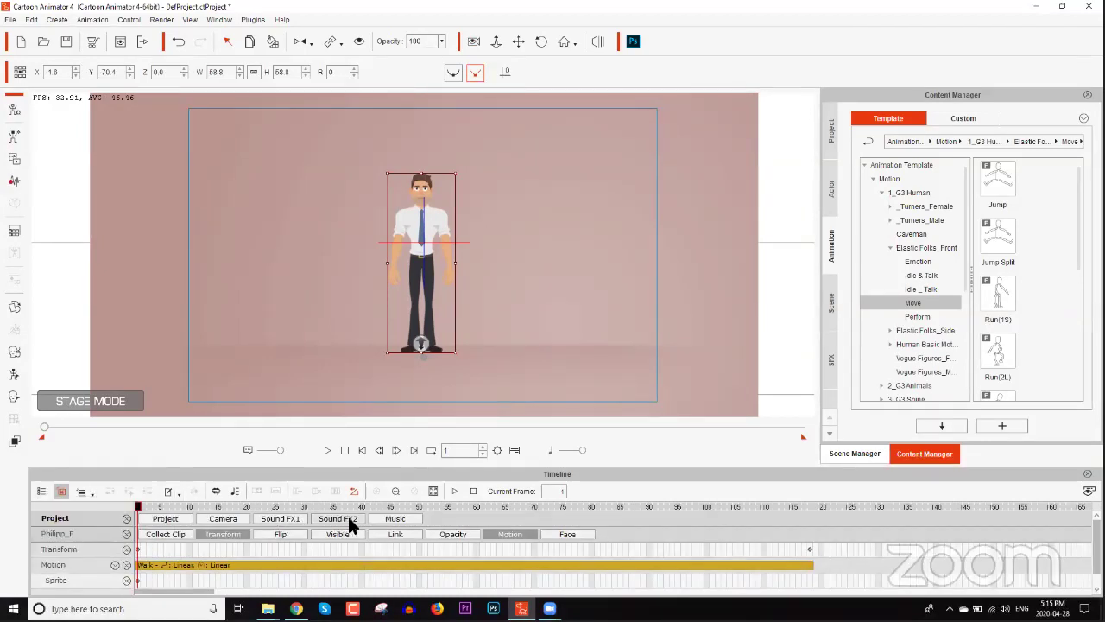
click(272, 516)
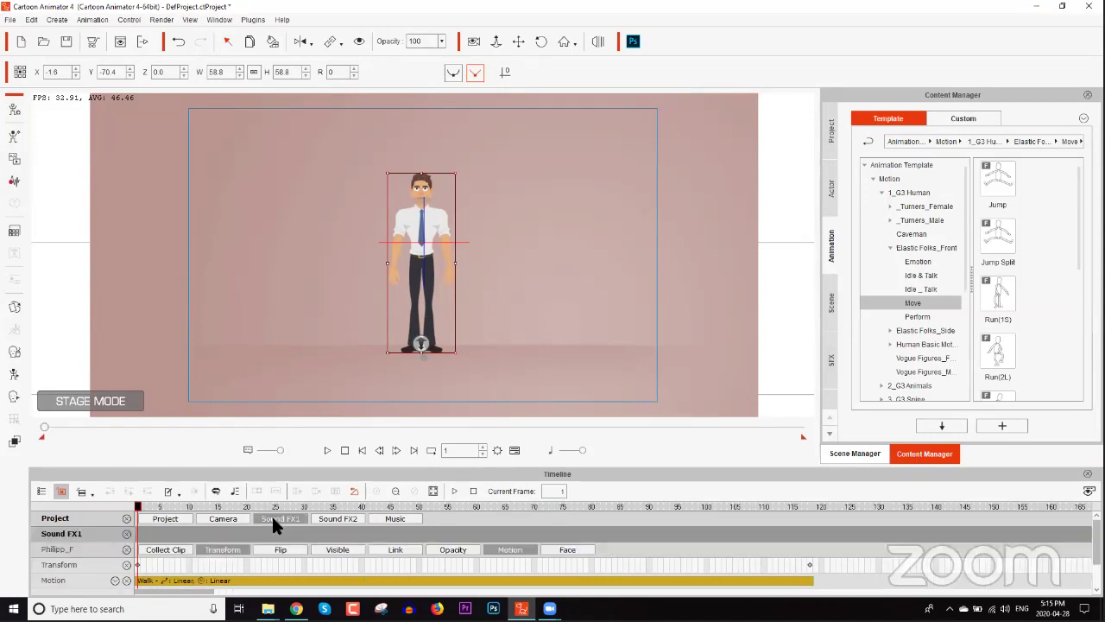
Insert the Footsteps audio file from the D: drive's Webinar folder into Sound FX1 at frame 2 and play it back
double_click(139, 532)
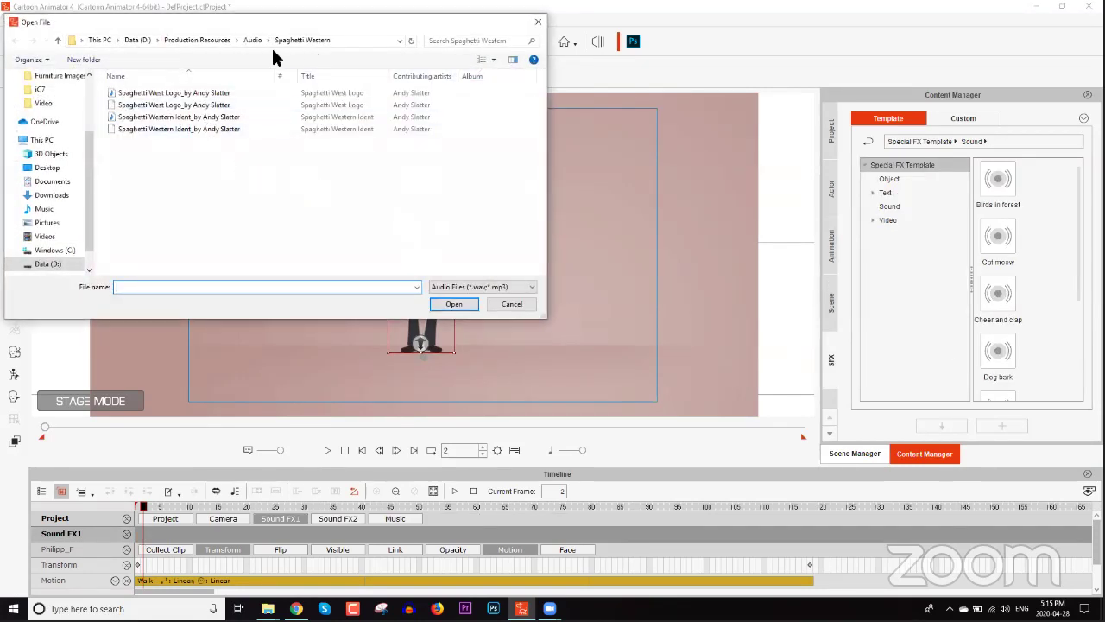
click(134, 40)
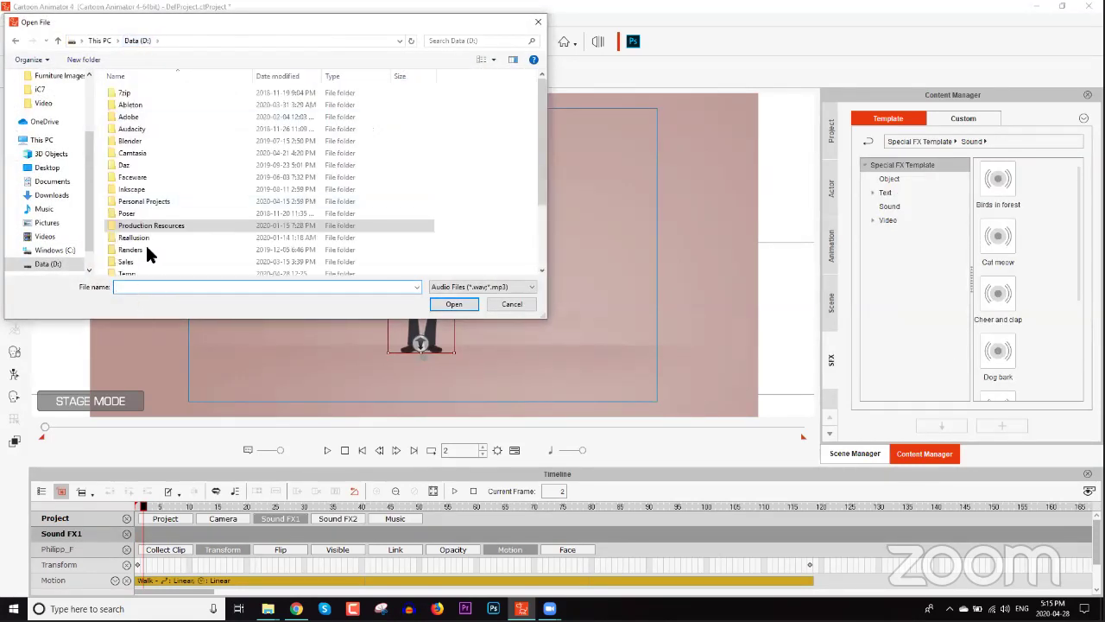
double_click(141, 244)
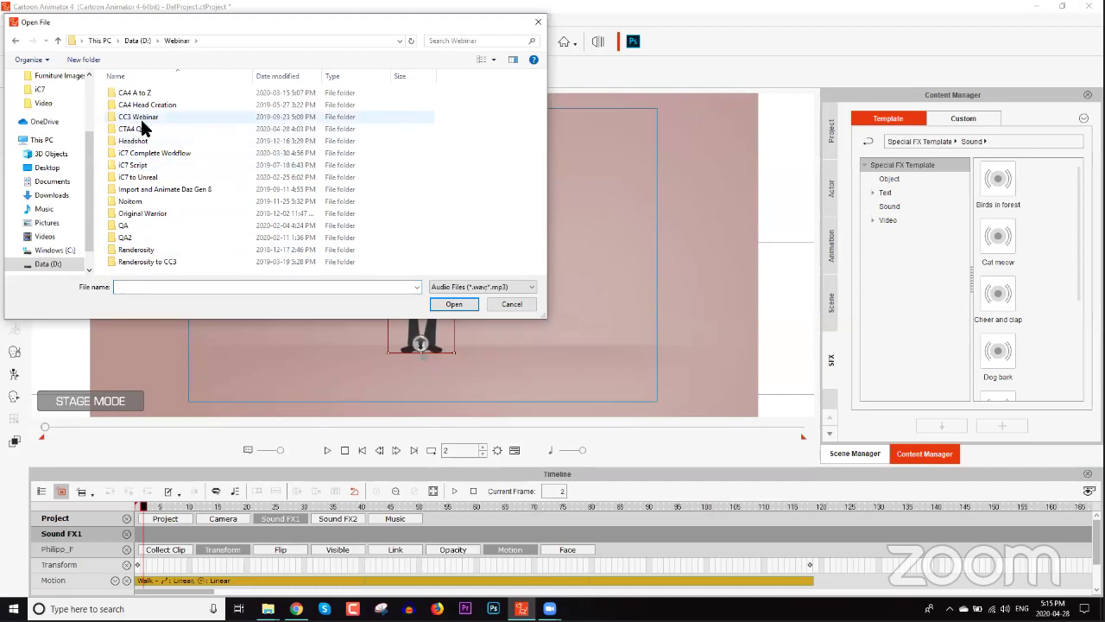
double_click(139, 131)
double_click(136, 119)
key(space)
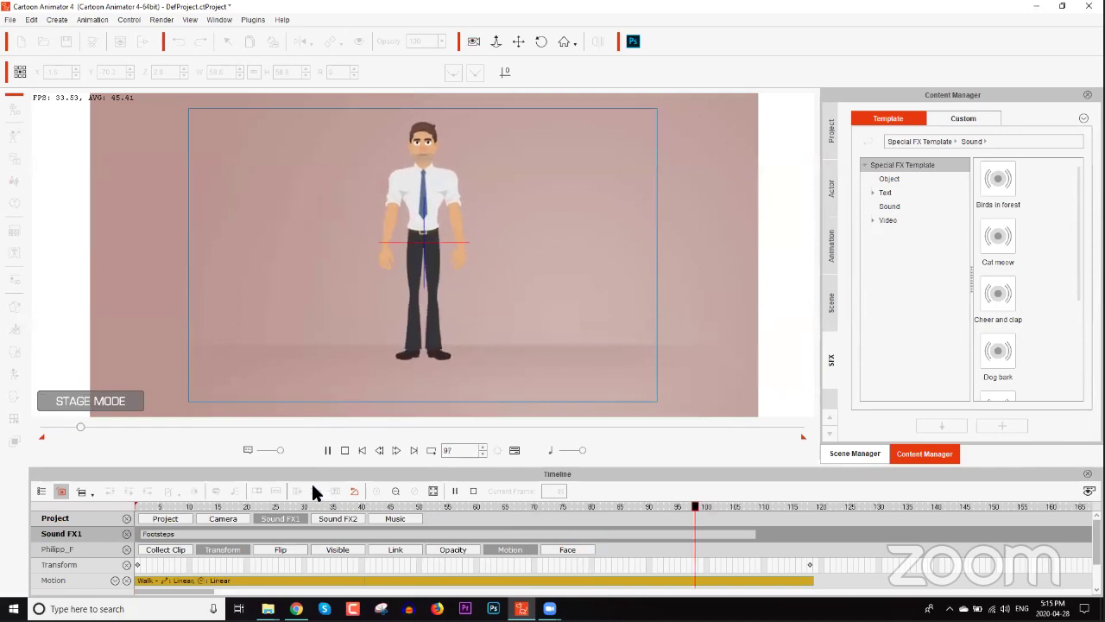
key(space)
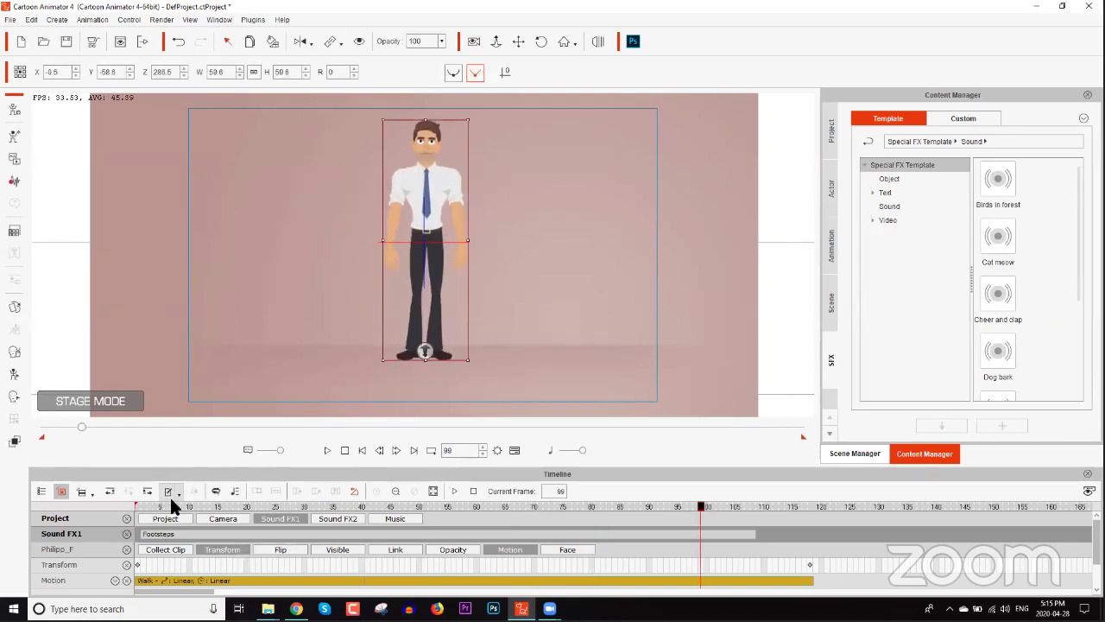
Shift the Footsteps clip to start at about frame 16, scrubbing and playing to match it to the walk
drag(130, 506, 402, 532)
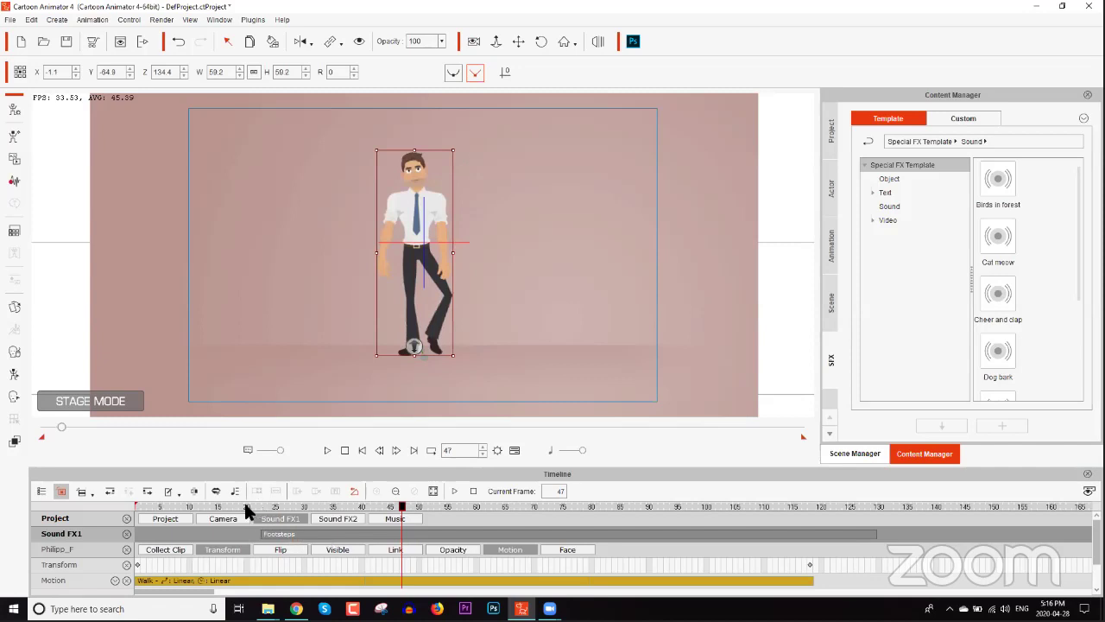
key(space)
key(space)
drag(222, 510, 244, 516)
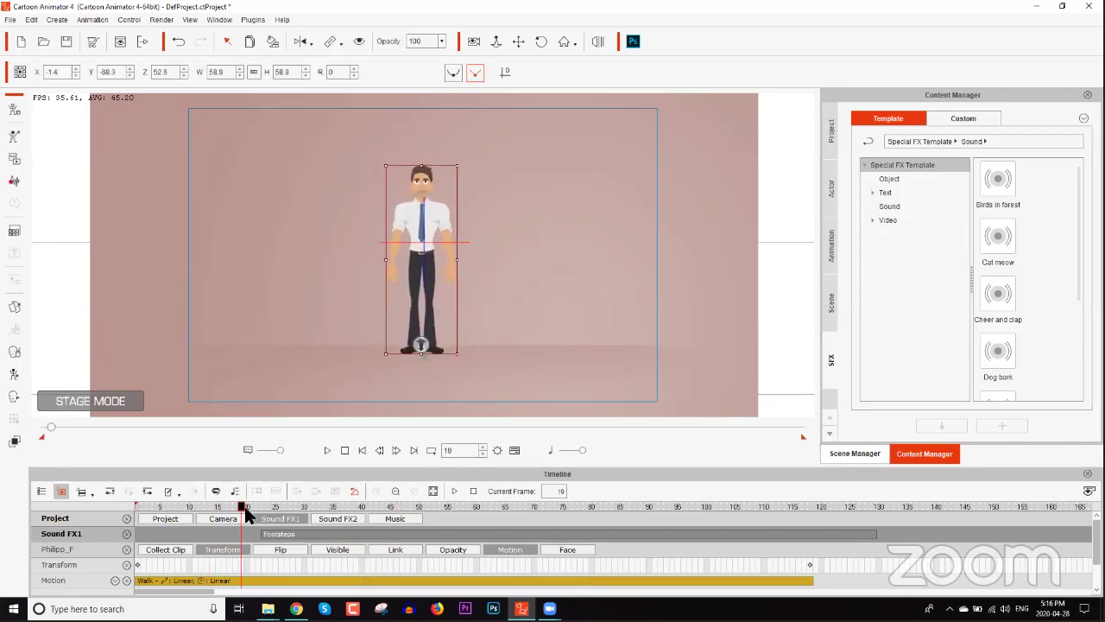
drag(315, 536, 279, 533)
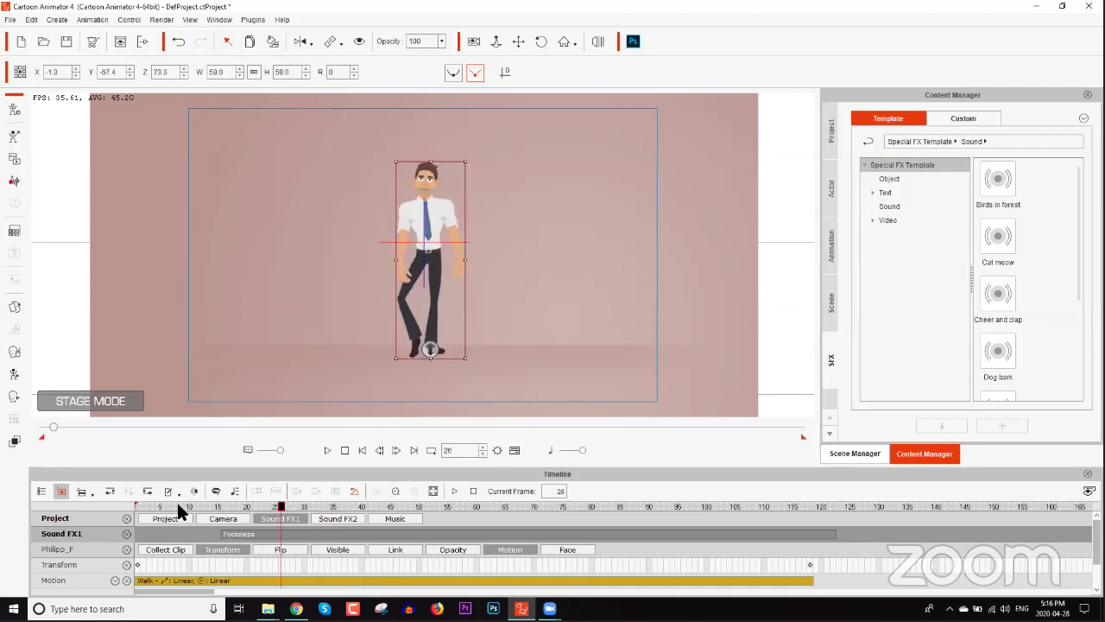
Play back the walk from frame 1 to check the footsteps' timing
key(space)
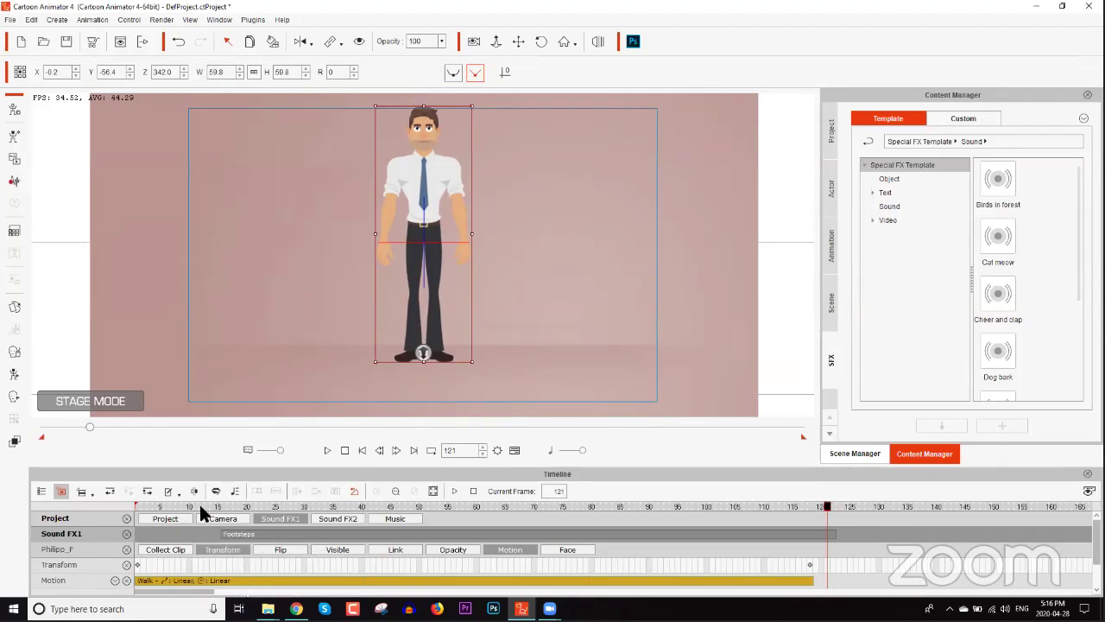
drag(199, 504, 100, 507)
key(space)
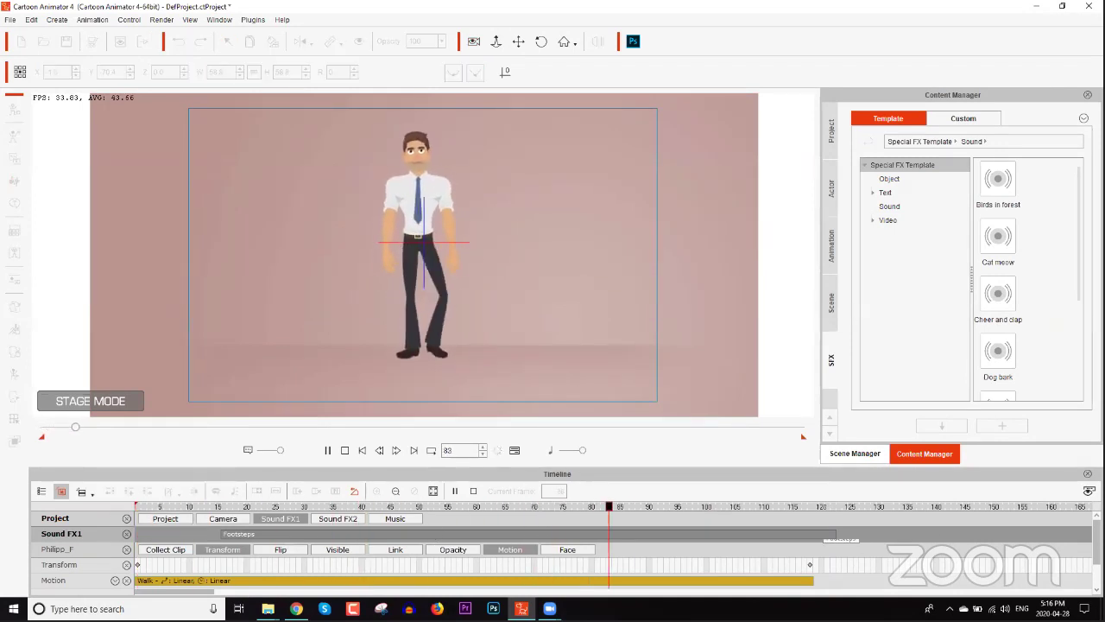
key(space)
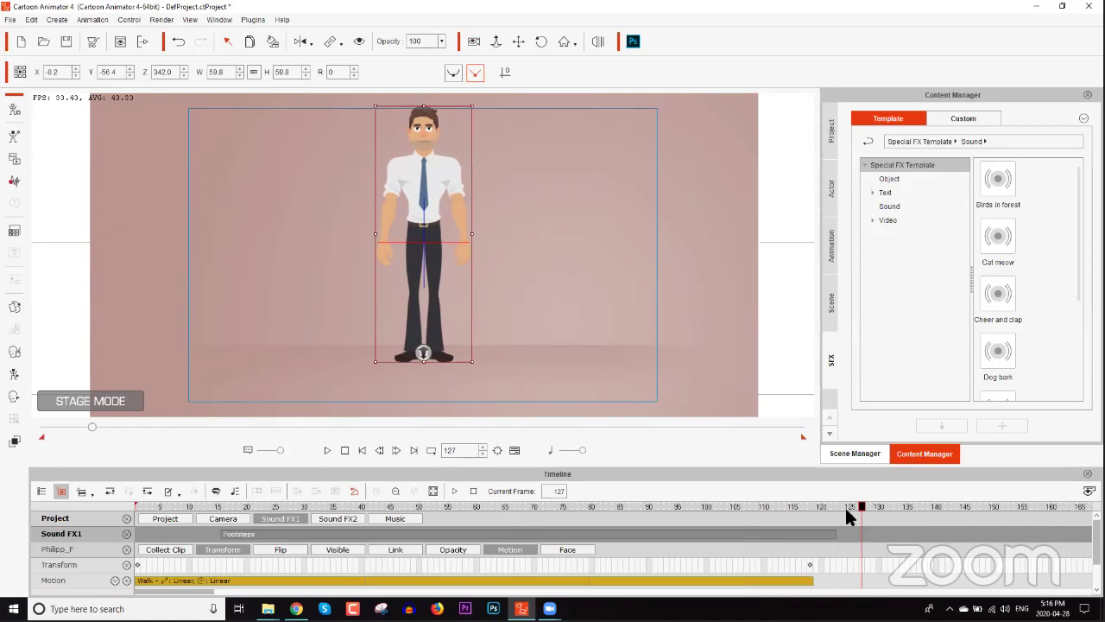
At frame 132, apply the Jump Split motion from Elastic Folks_Front's Move folder to Philipp_F and return to frame 133
drag(857, 511, 889, 508)
click(834, 249)
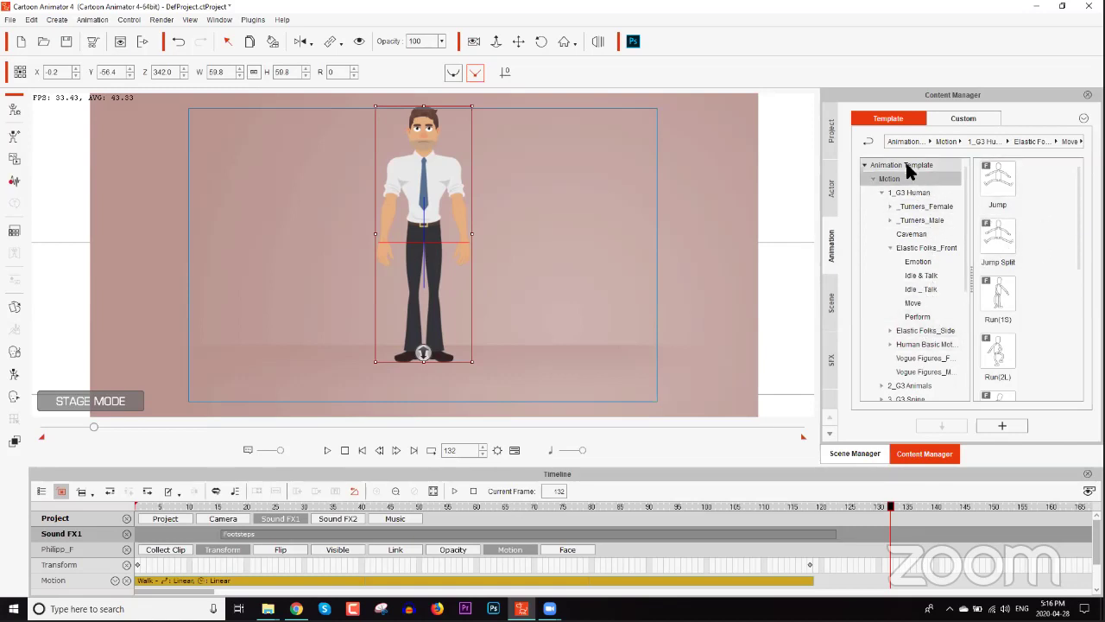
click(919, 300)
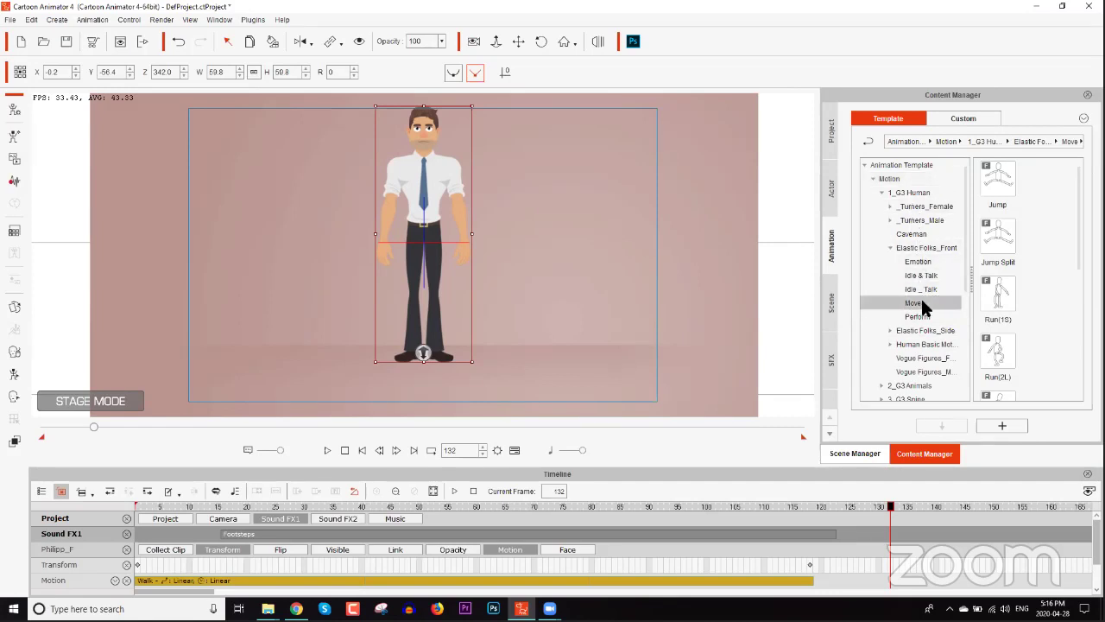
double_click(995, 240)
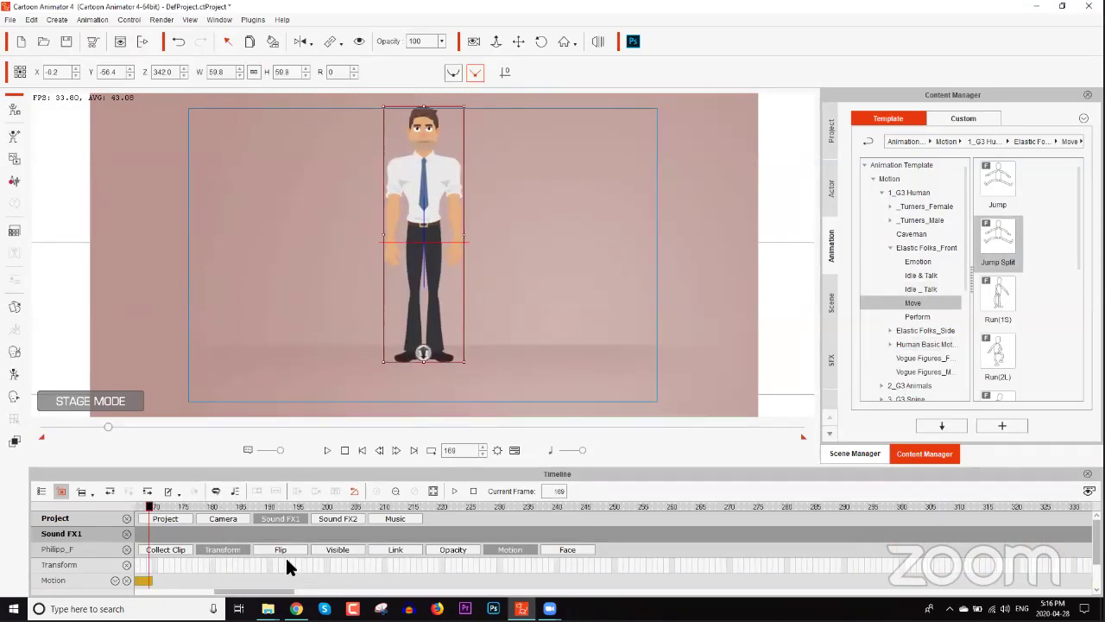
scroll(272, 564, down, 5)
mouse_move(274, 509)
mouse_down()
mouse_move(313, 507)
mouse_move(286, 516)
mouse_up()
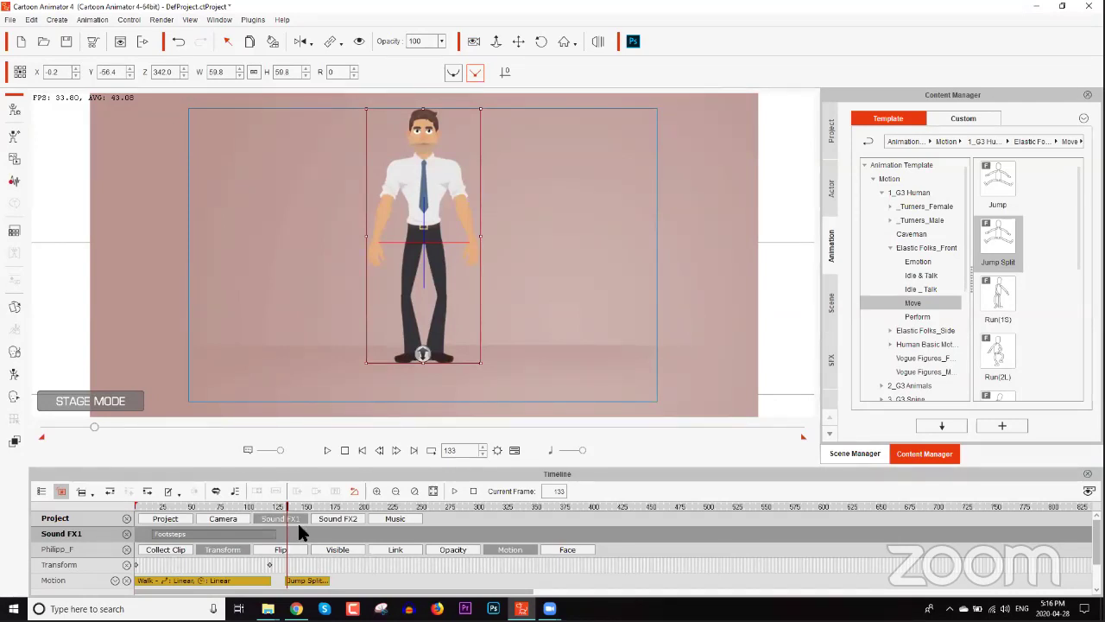
Add an opacity key at frame 137 to the BG002 backdrop to hold it visible before the scene change
click(728, 209)
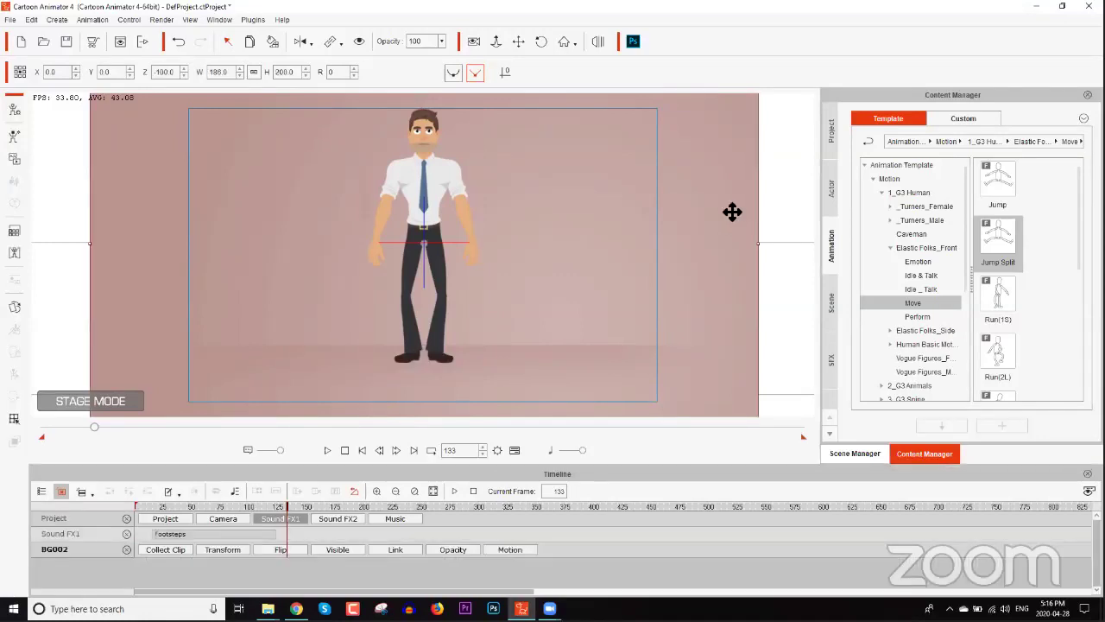
click(852, 454)
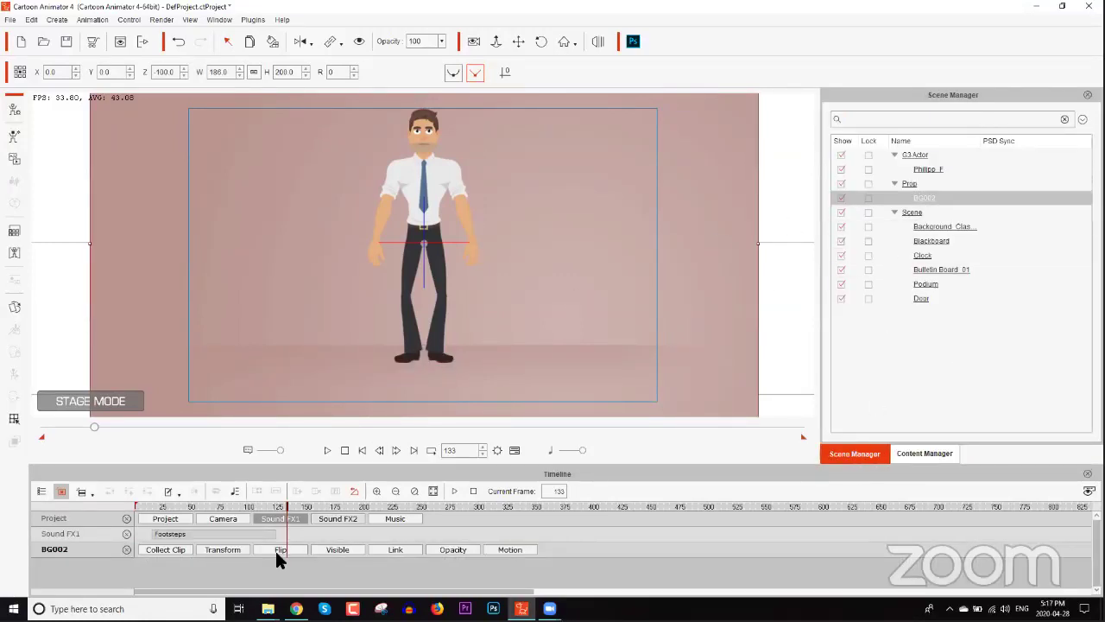
drag(268, 506, 291, 513)
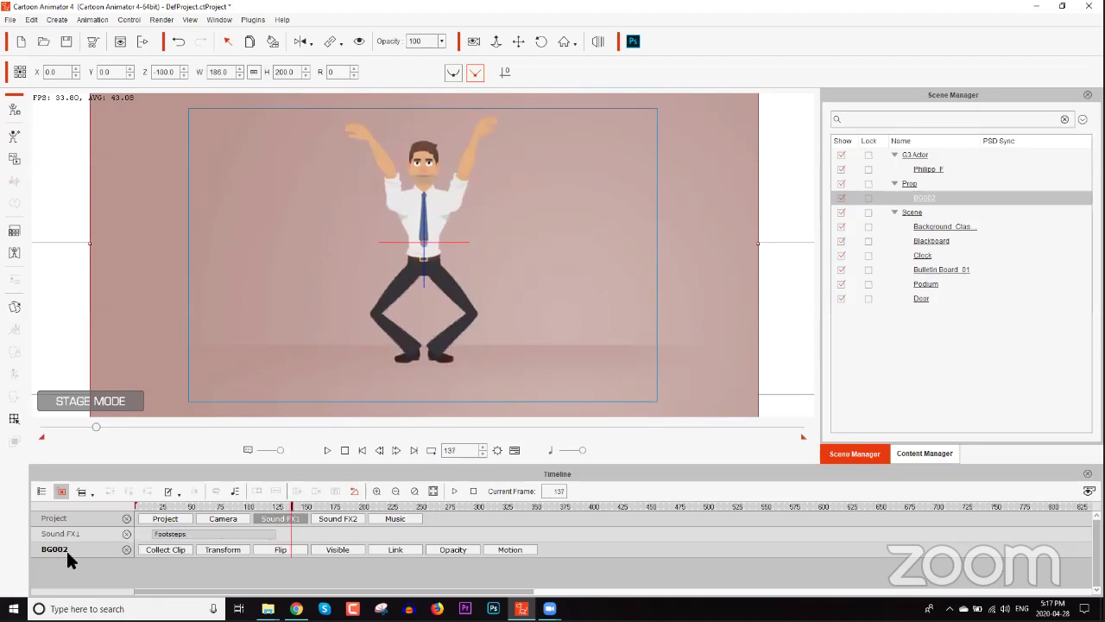
click(463, 550)
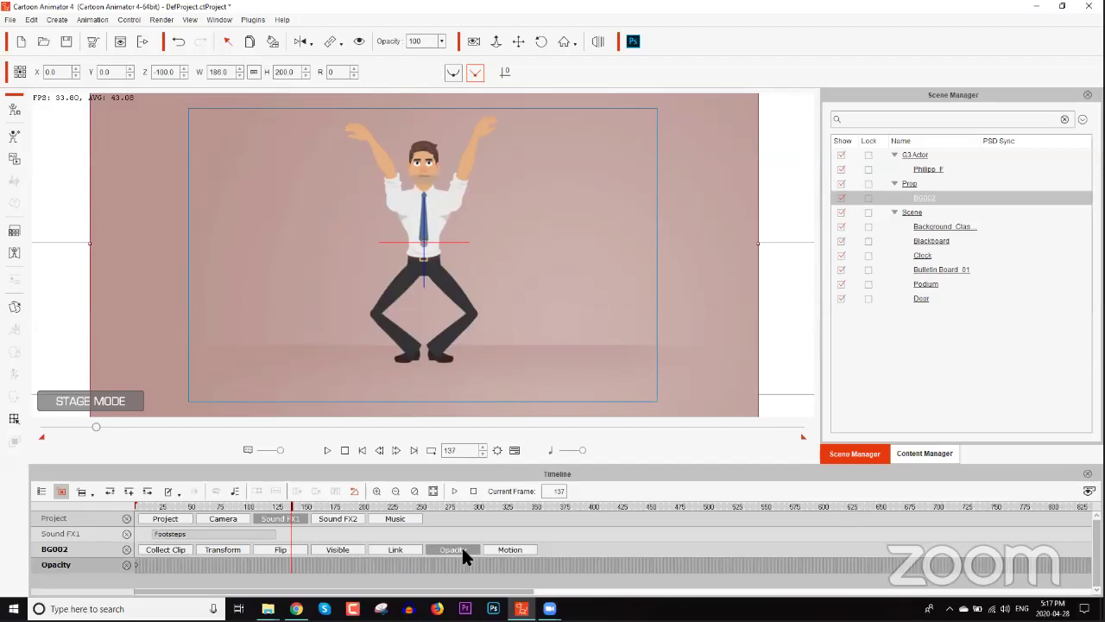
scroll(294, 560, up, 3)
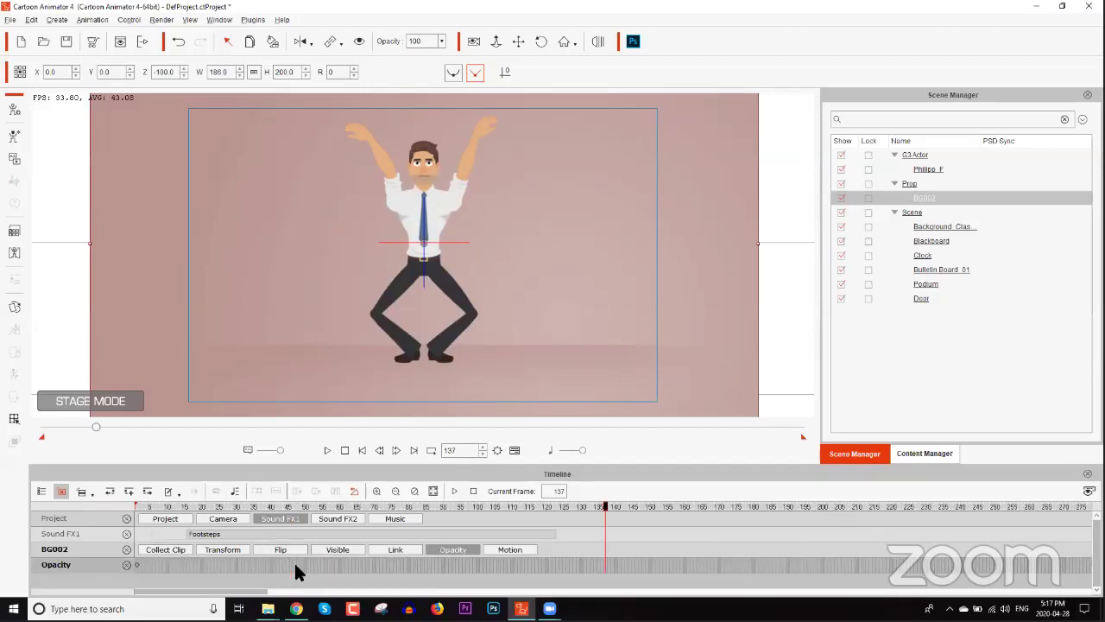
click(612, 563)
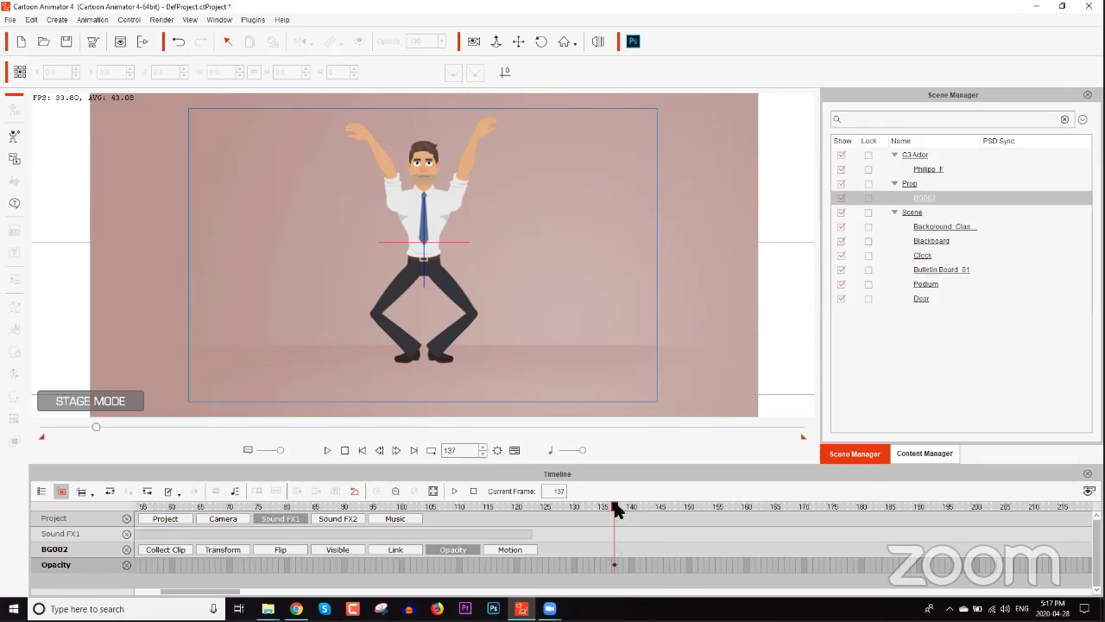
Add an opacity key to BG002 at frame 158 and lower its opacity to 0
drag(621, 506, 734, 513)
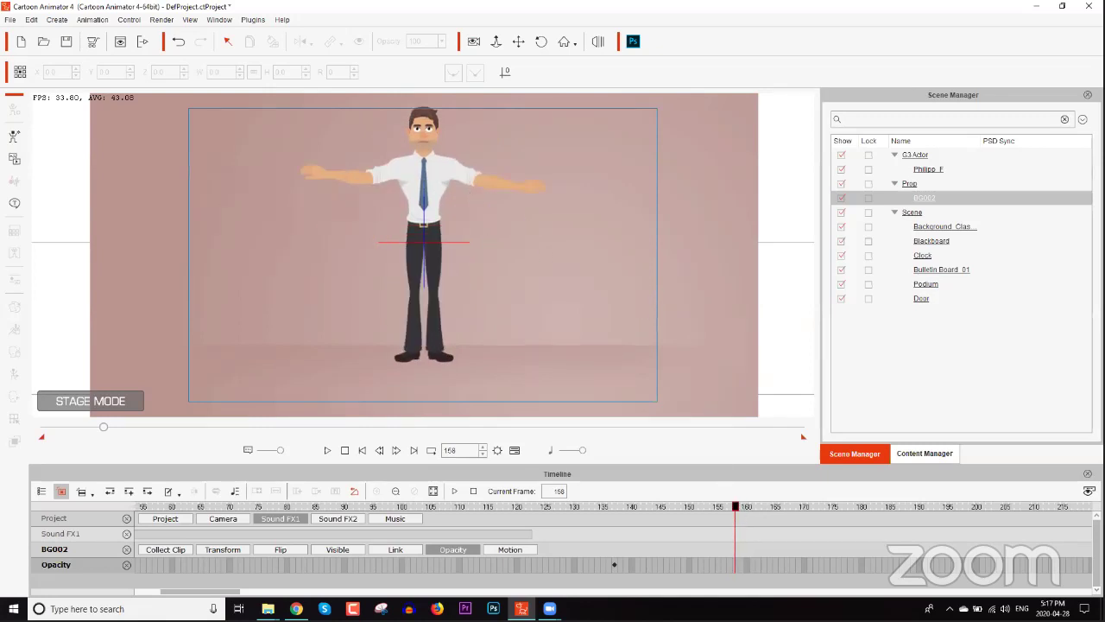
click(733, 565)
click(57, 554)
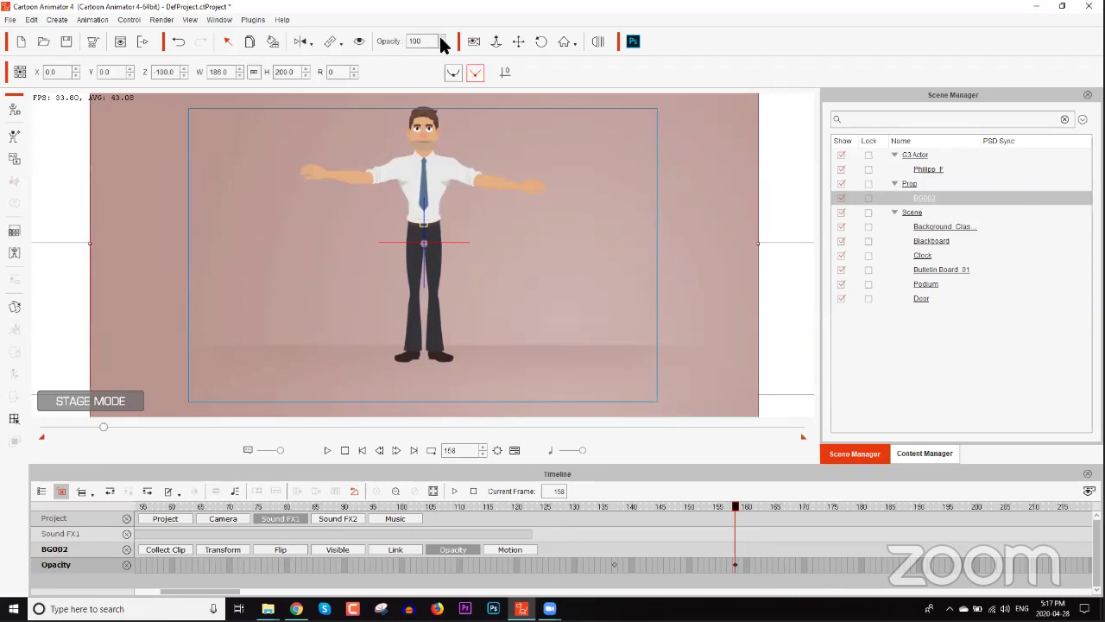
drag(442, 44, 387, 57)
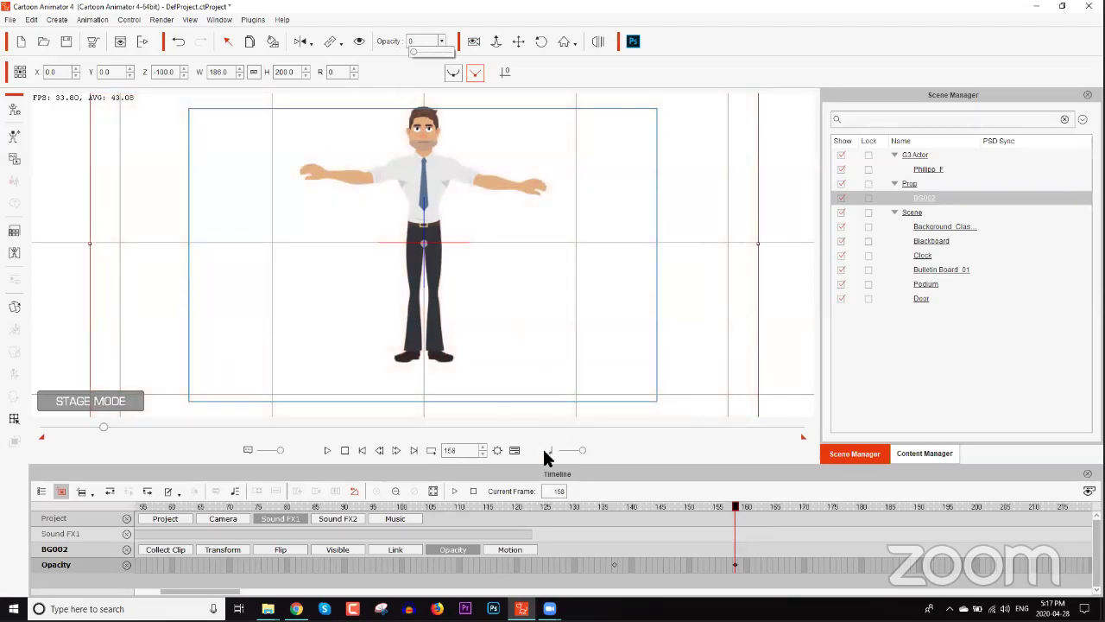
Return to frame 137 and add an opacity key to the classroom background at its hidden opacity of 0
mouse_move(615, 507)
mouse_down()
mouse_move(735, 507)
mouse_move(615, 514)
mouse_move(728, 509)
mouse_move(636, 507)
mouse_move(615, 522)
mouse_up()
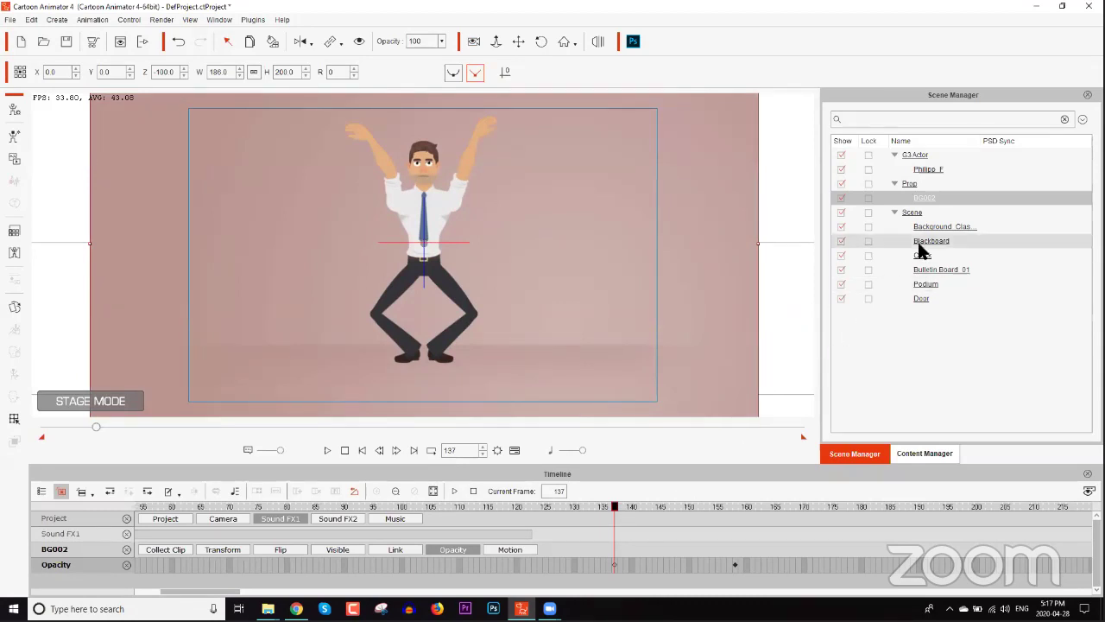
click(945, 228)
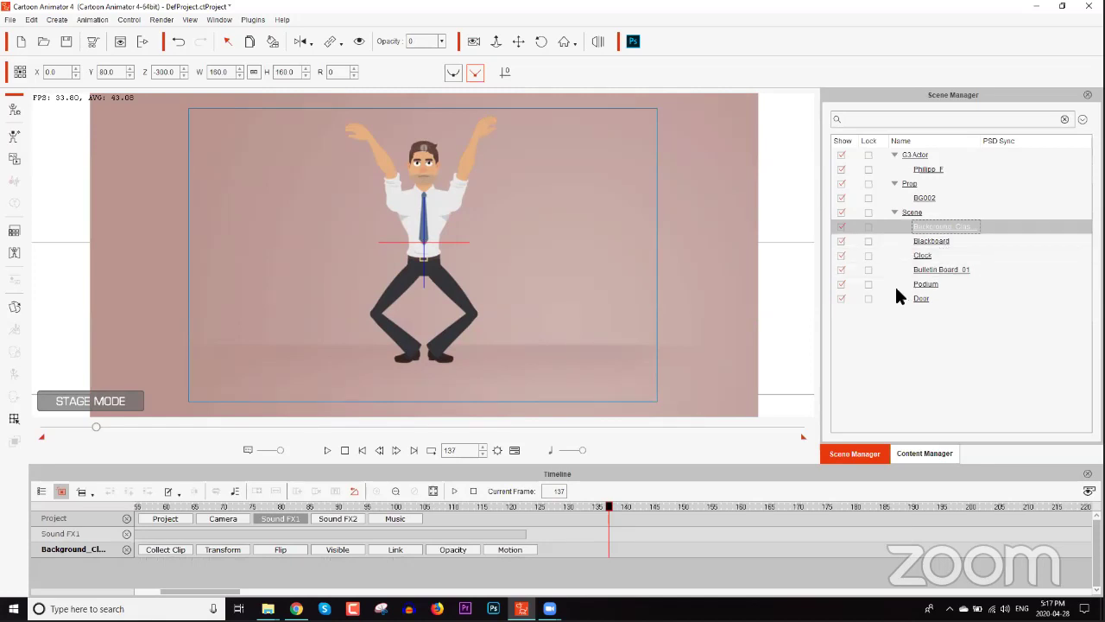
click(456, 550)
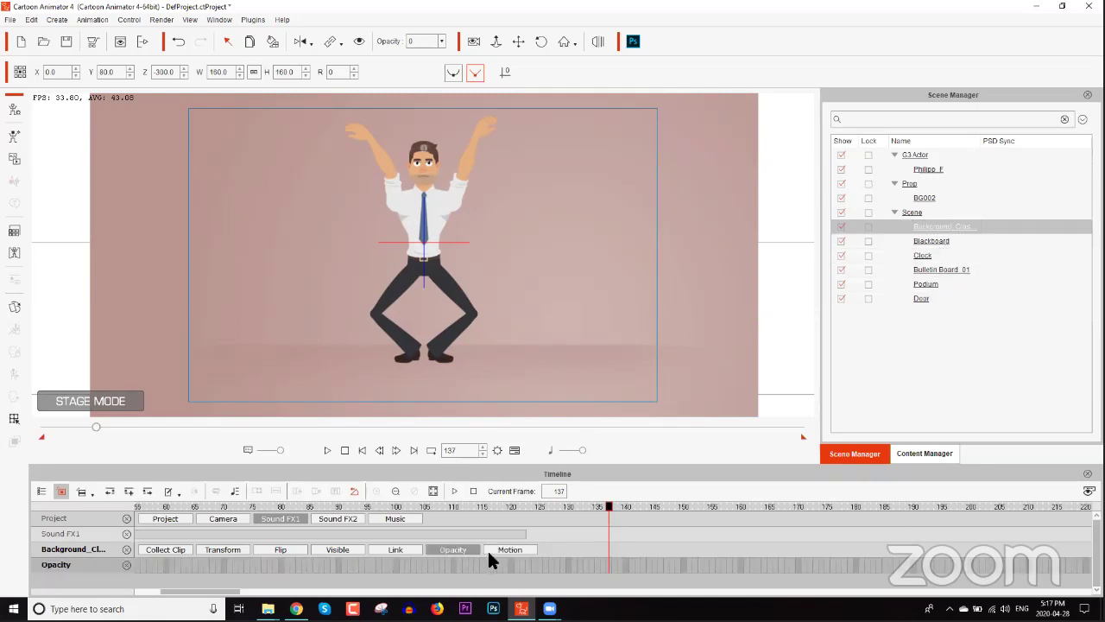
click(607, 563)
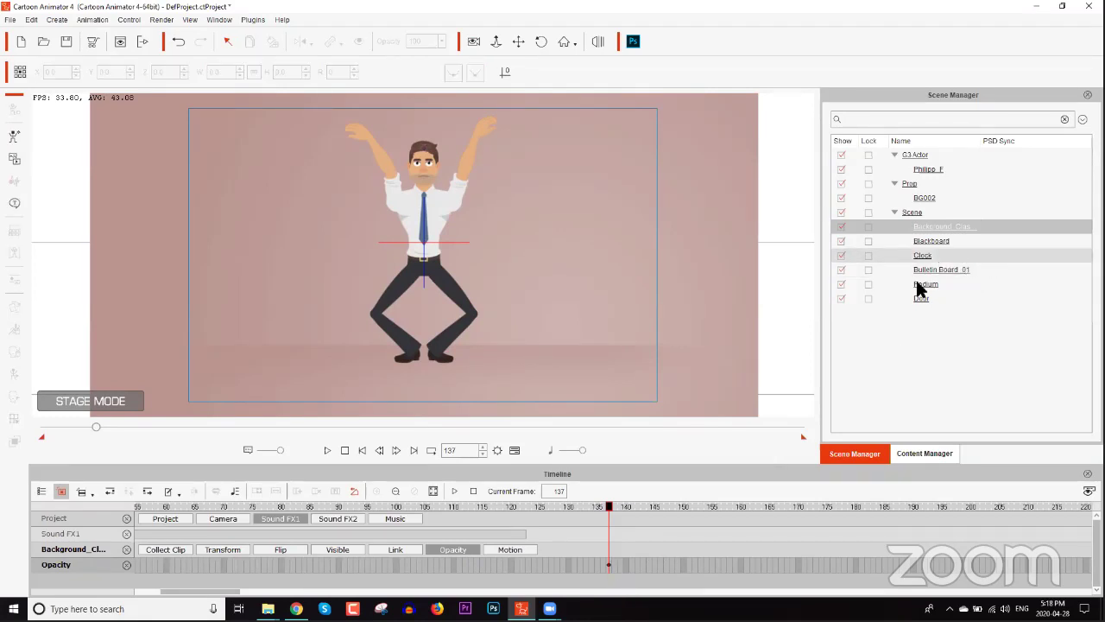
click(607, 564)
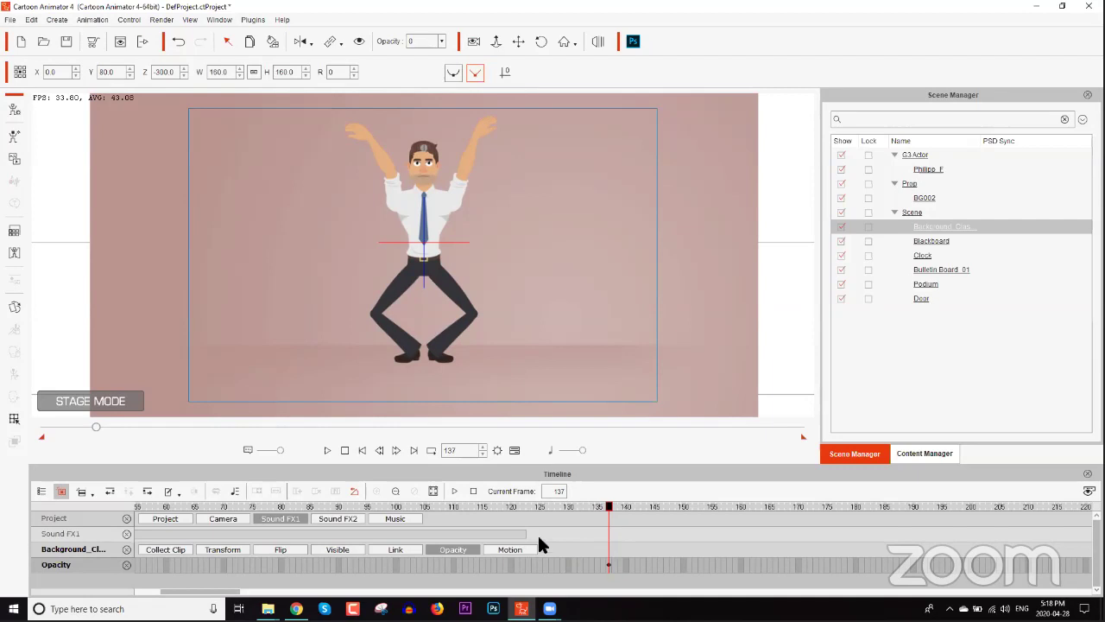
Add opacity keys at frame 137 to the Blackboard, Clock and Bulletin Board_01
click(915, 241)
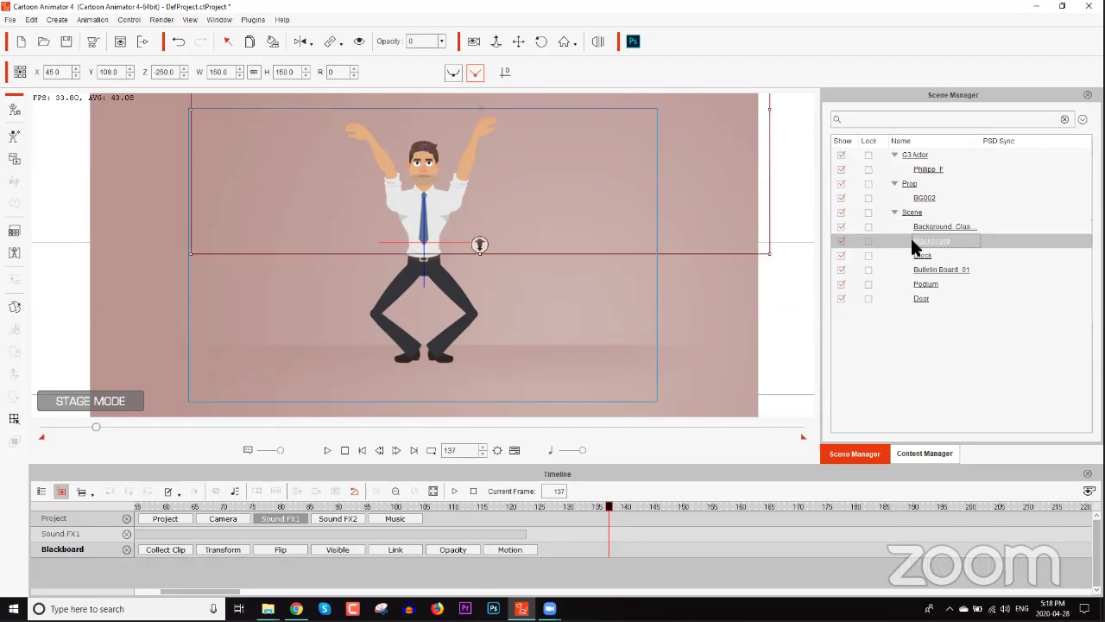
click(449, 550)
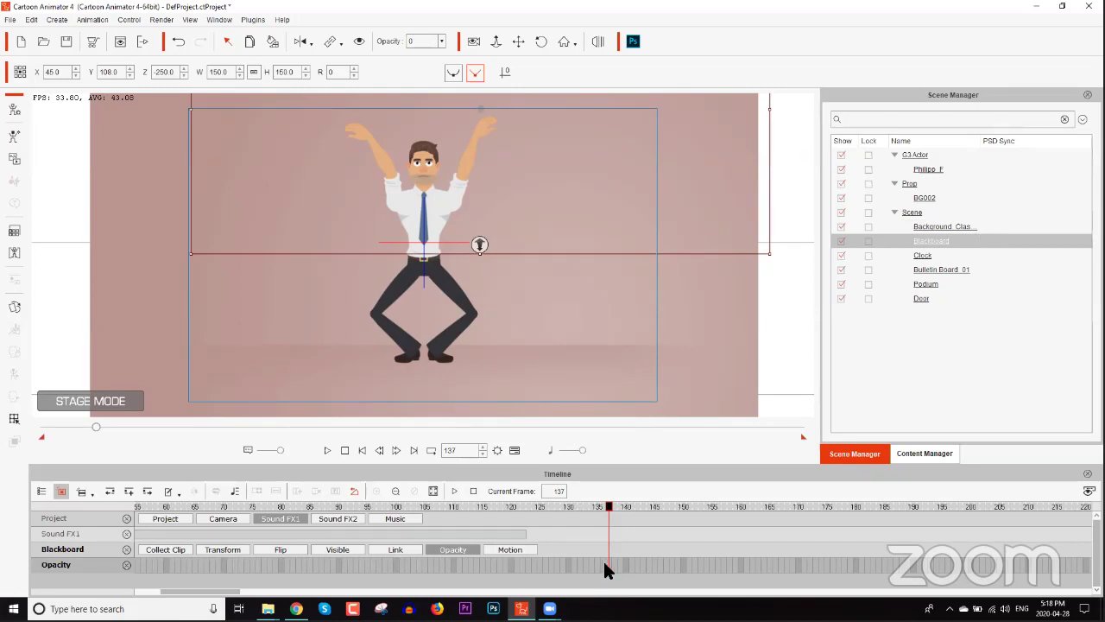
click(950, 256)
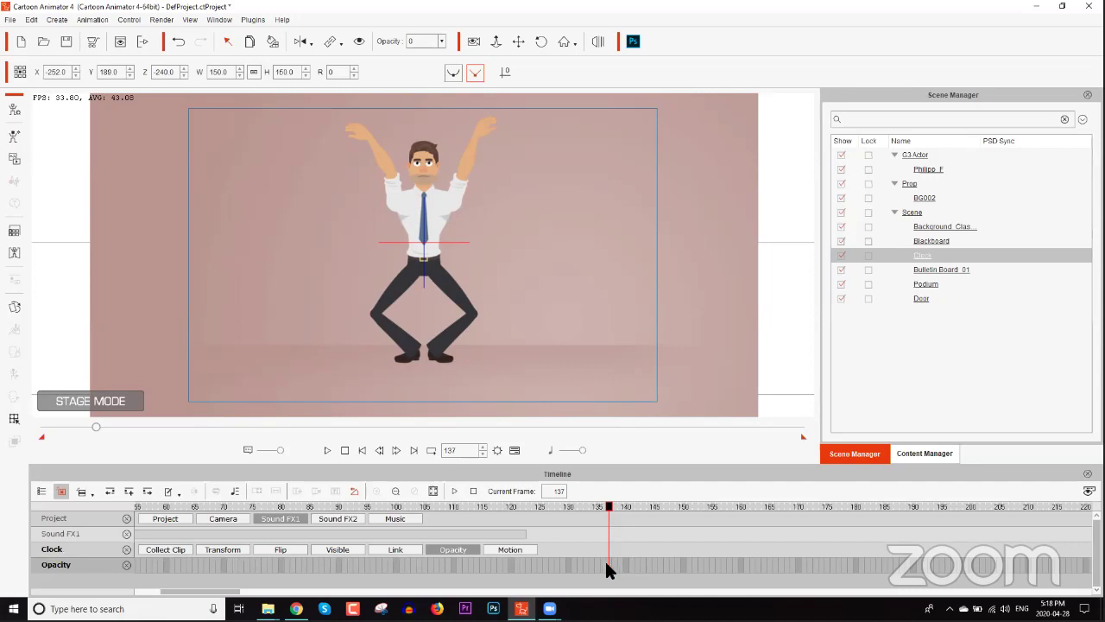
click(950, 269)
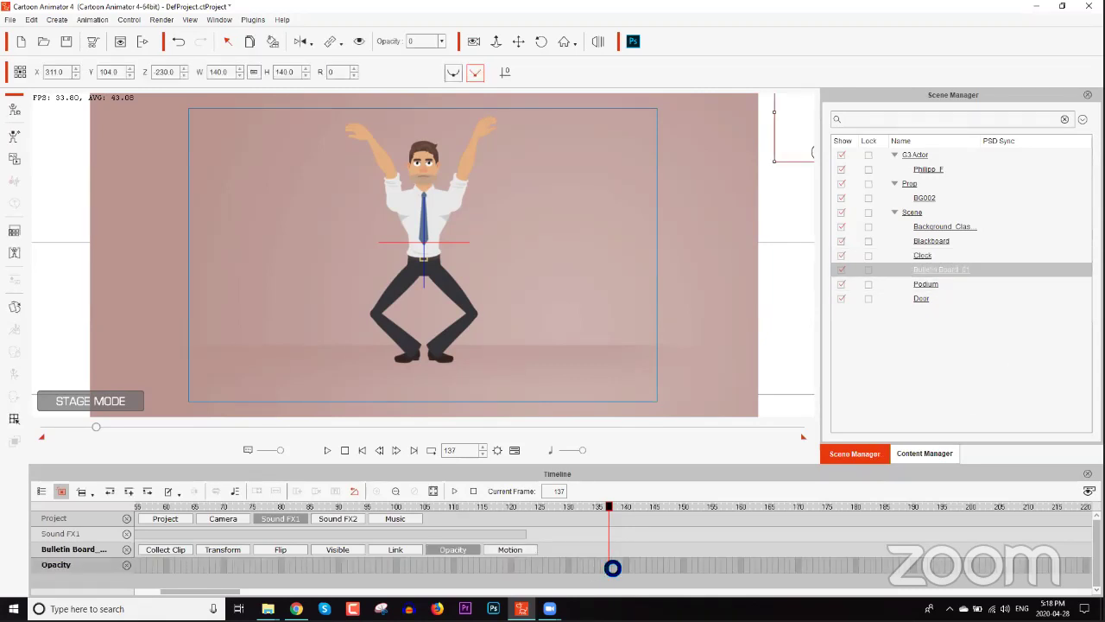
Add opacity keys at frame 137 to the Podium and the Door
click(932, 284)
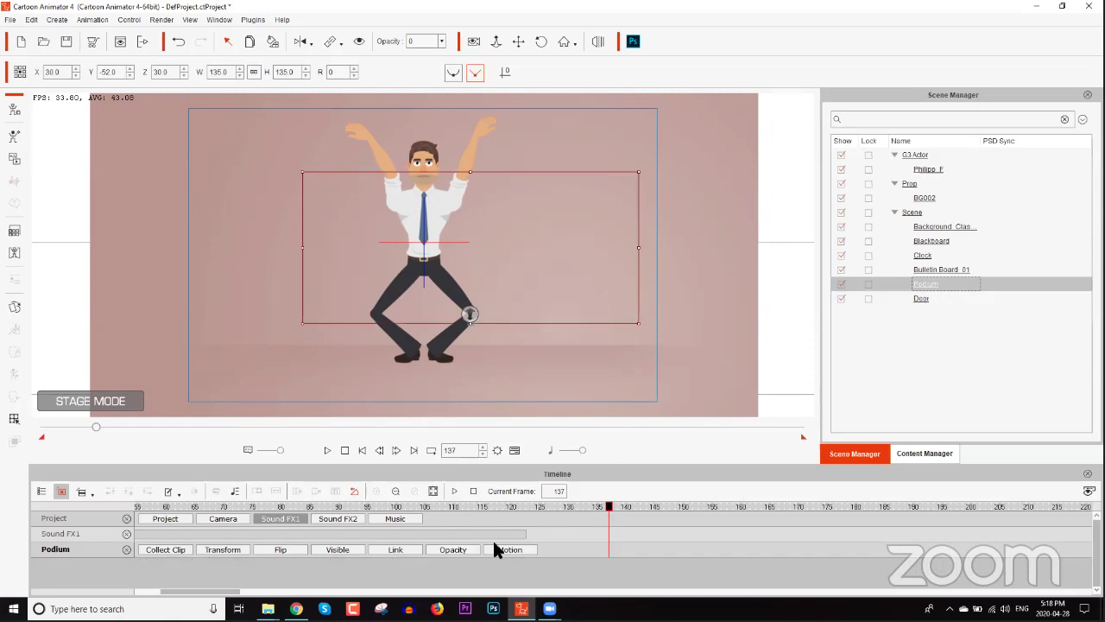
click(455, 549)
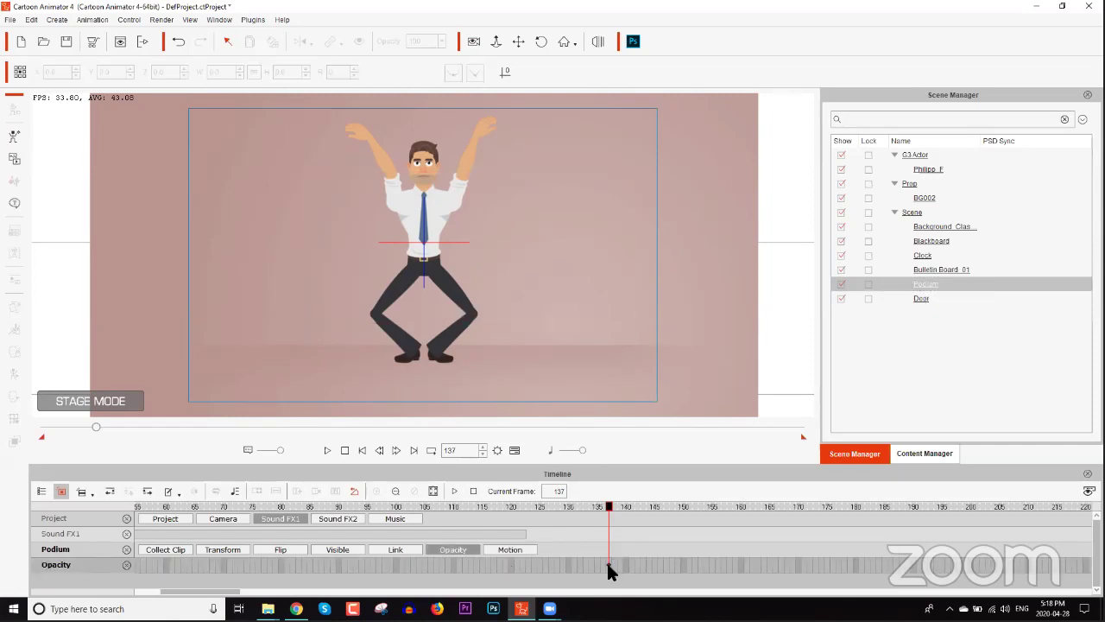
click(921, 297)
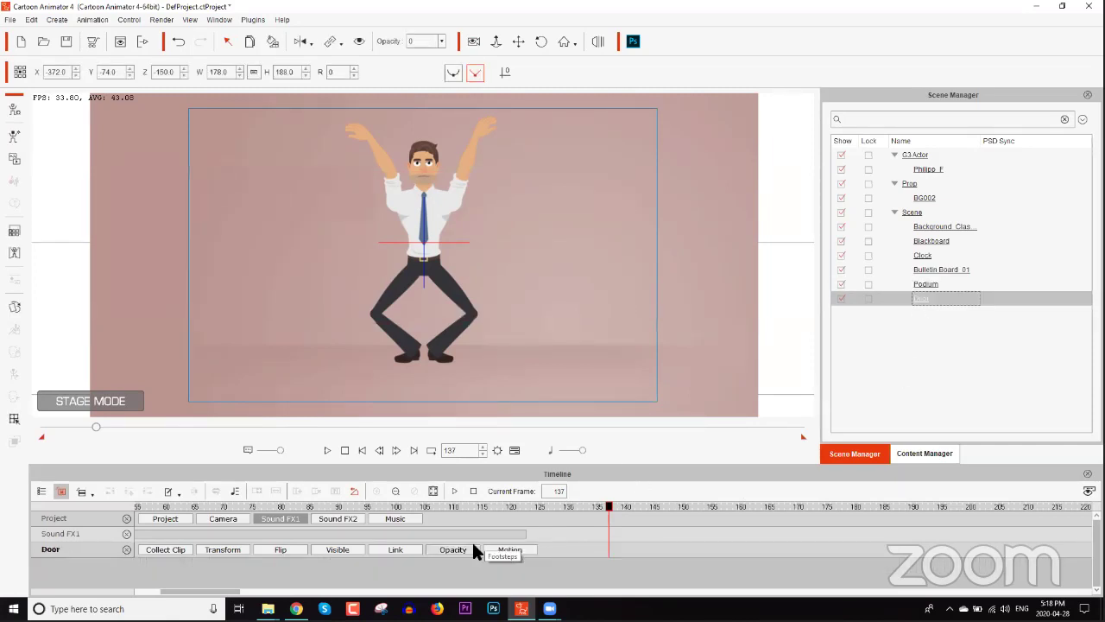
click(468, 549)
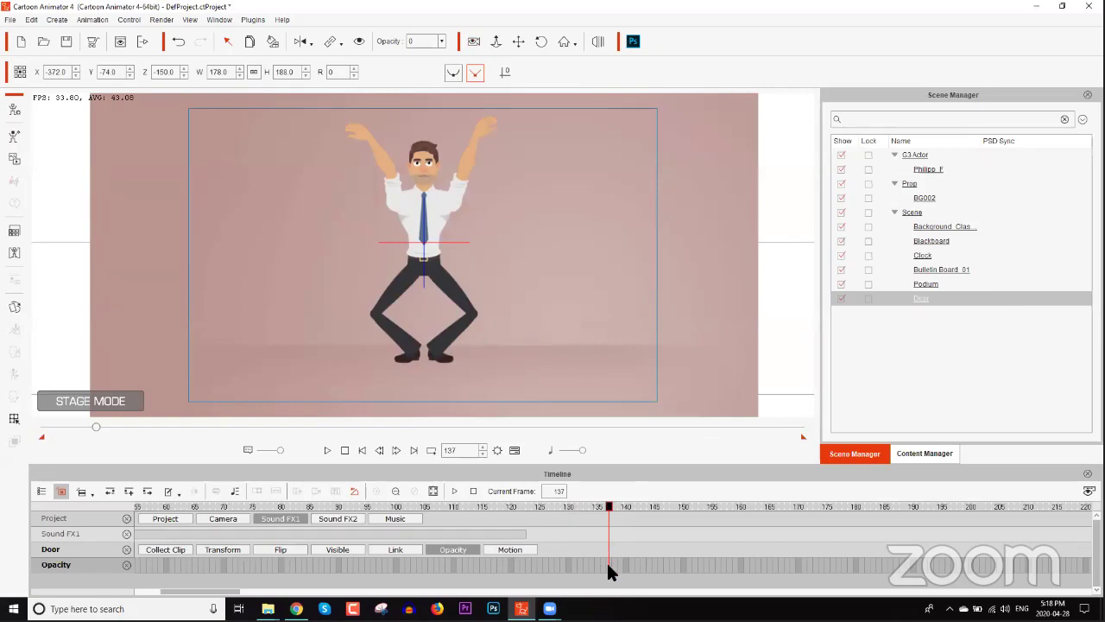
click(608, 565)
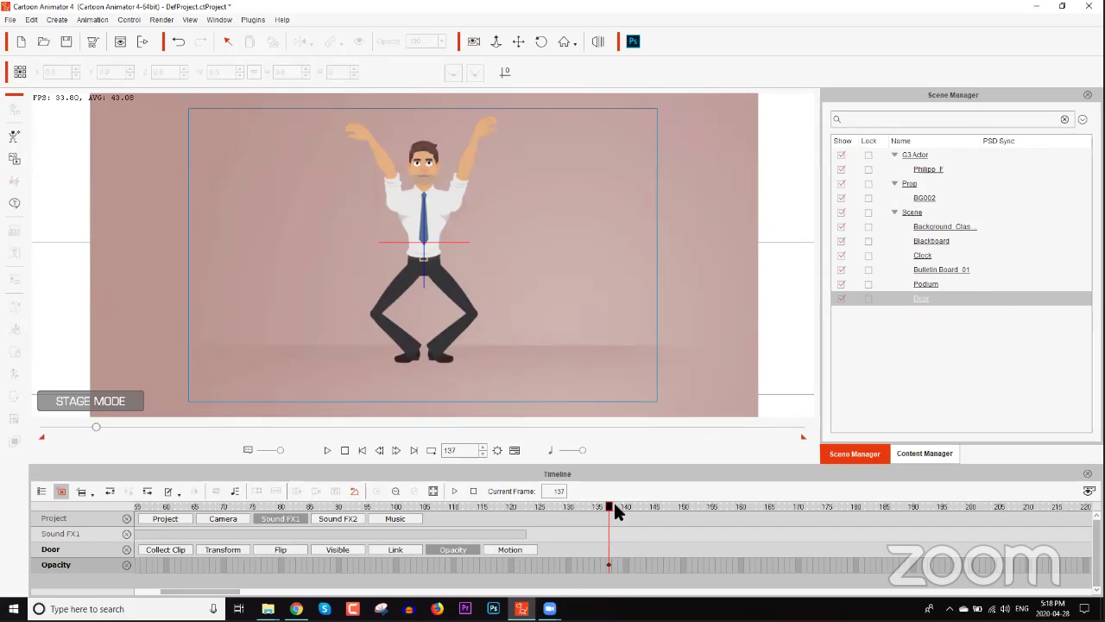
Scrub through the jump to frame 155 and set the Door's opacity to 100 there
click(624, 514)
key(space)
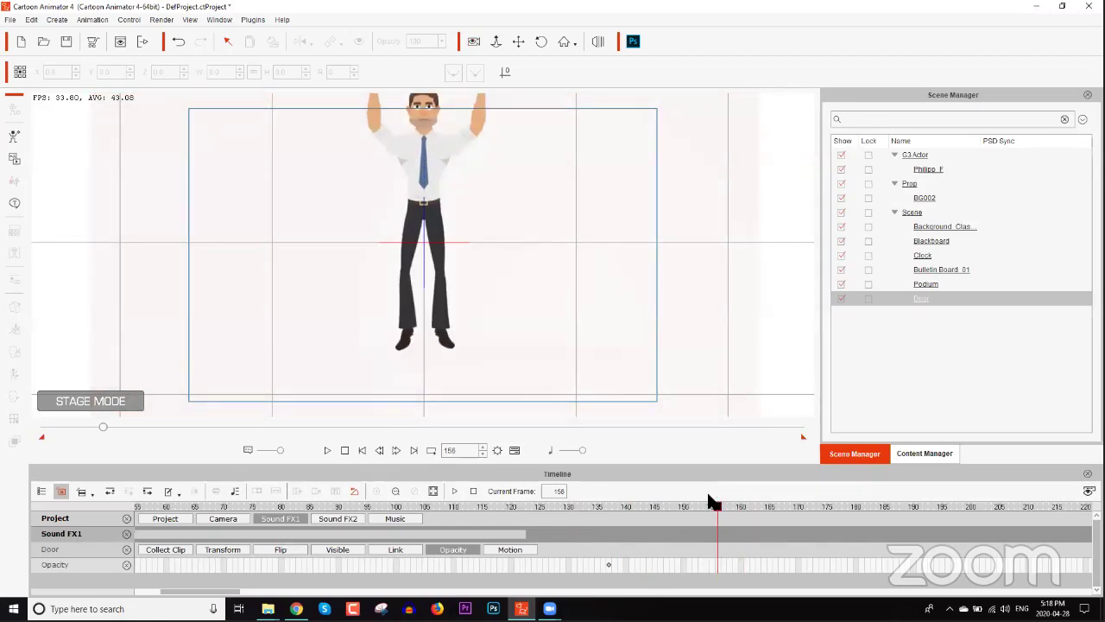
drag(715, 499, 708, 499)
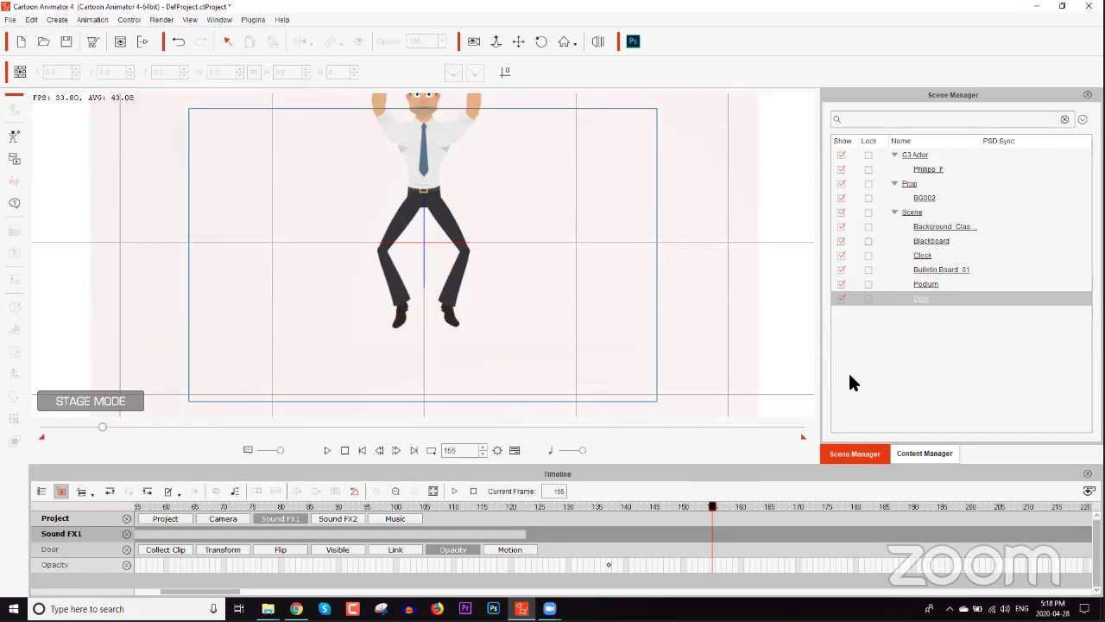
click(929, 299)
click(63, 549)
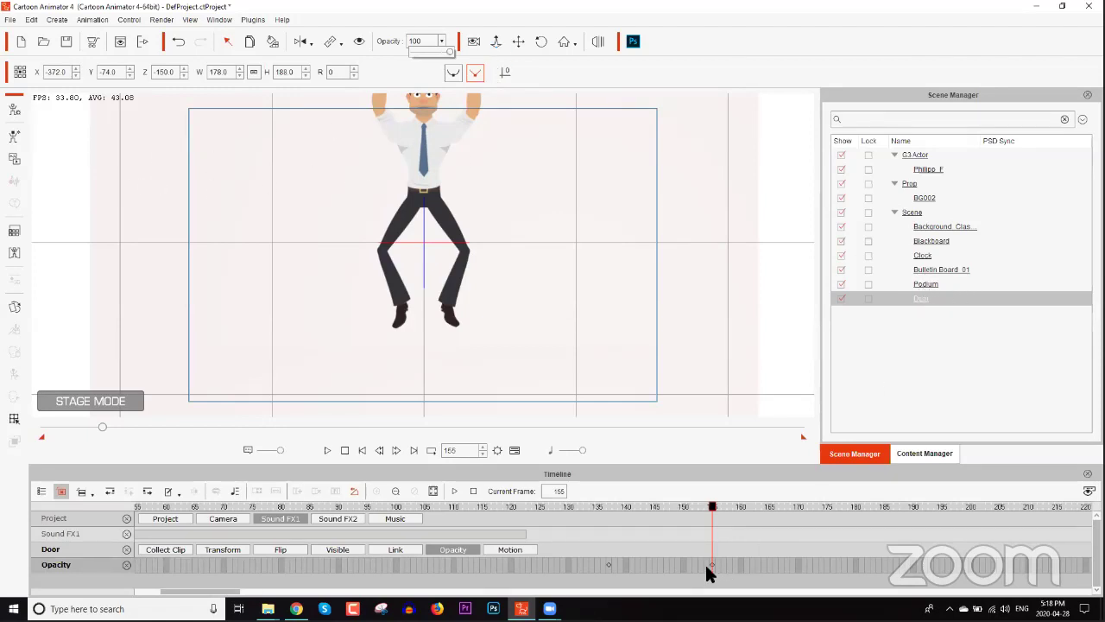
Raise the Podium's and Bulletin Board_01's opacity to 100 at frame 155
click(925, 284)
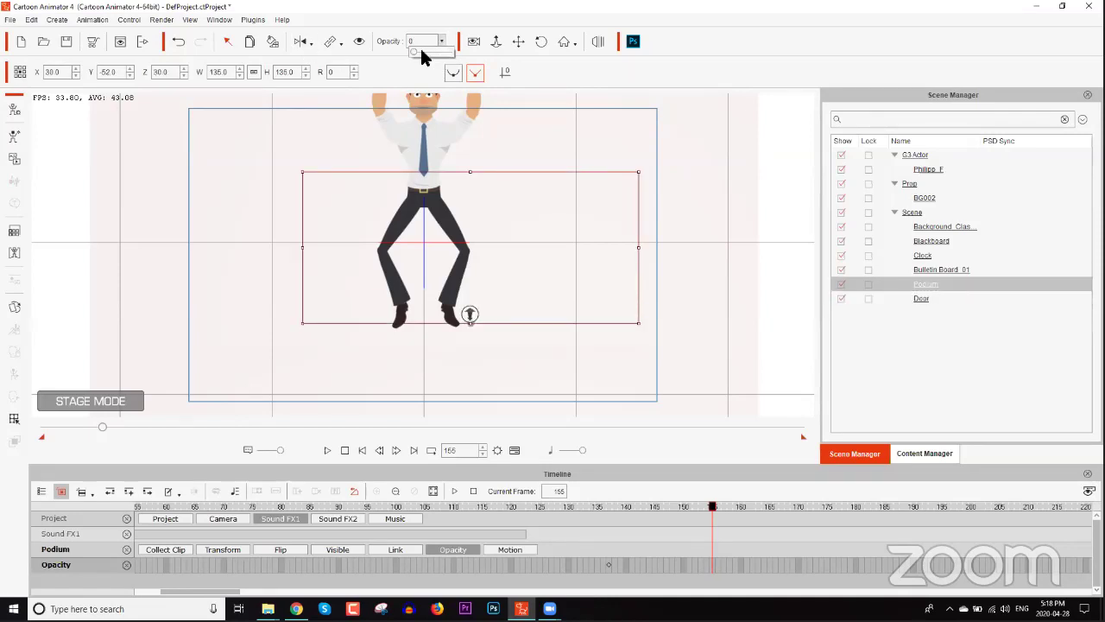
drag(416, 50, 478, 49)
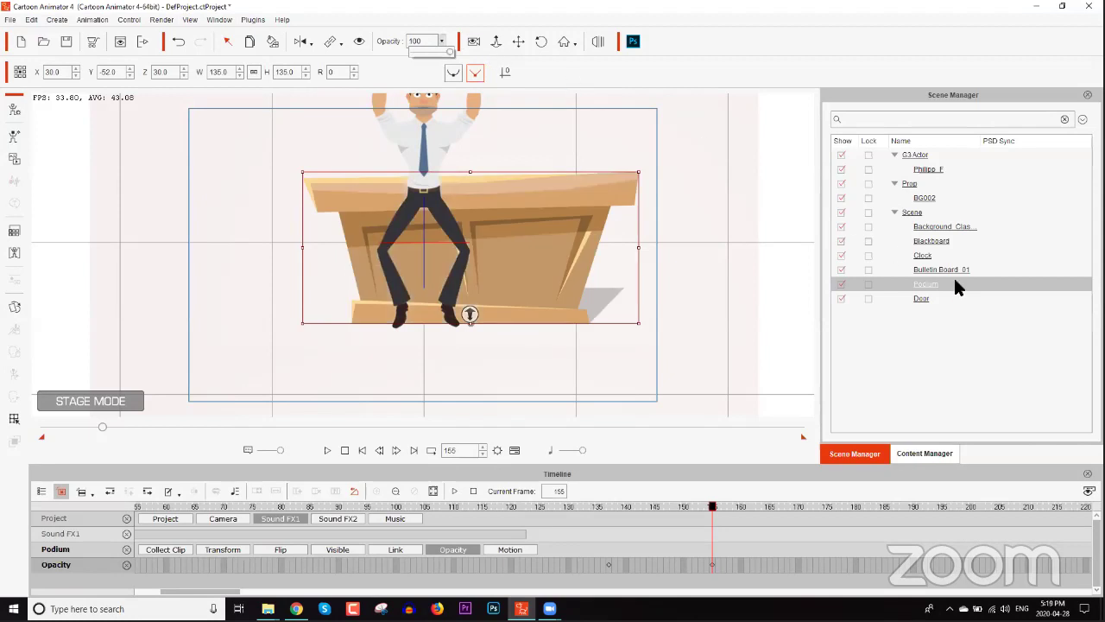
click(935, 268)
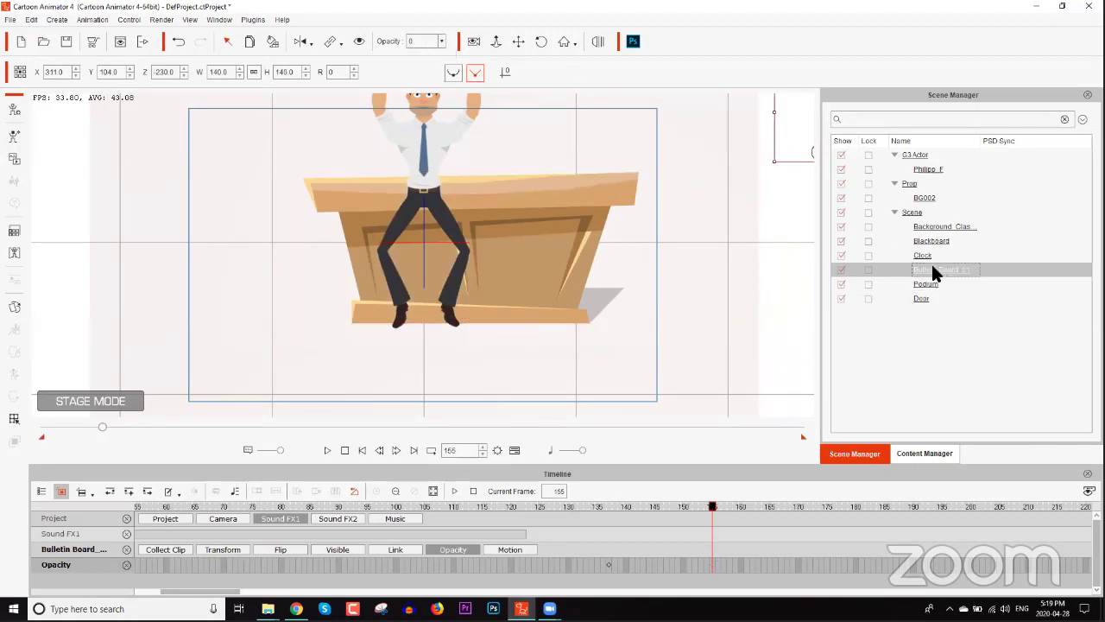
click(441, 42)
Raise the Clock's and Blackboard's opacity to 100 at frame 155
click(933, 254)
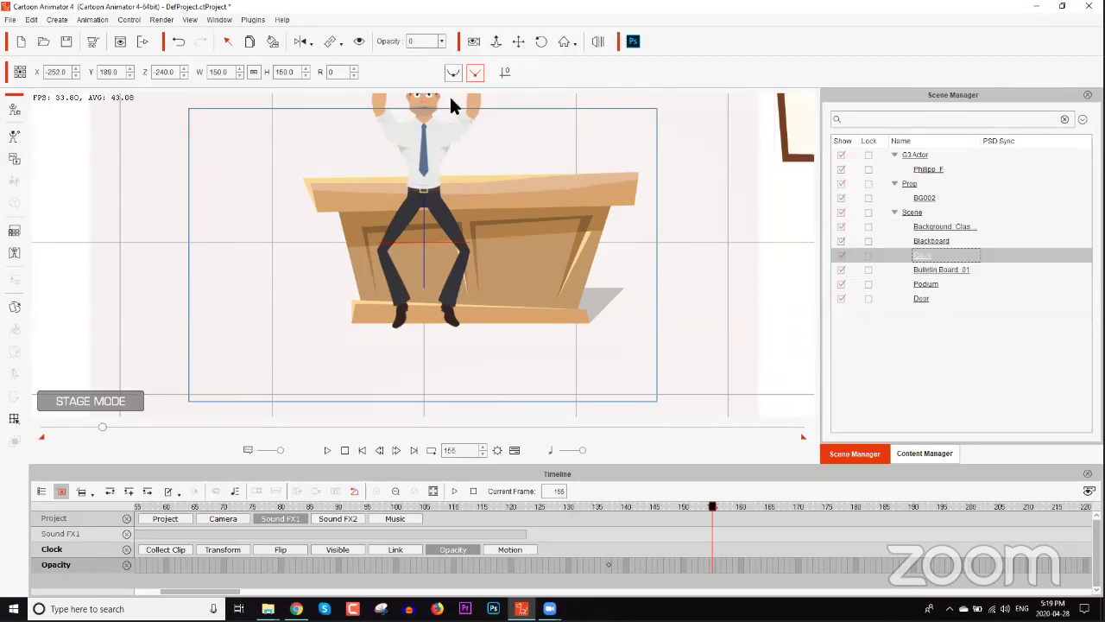
drag(414, 49, 493, 54)
click(924, 242)
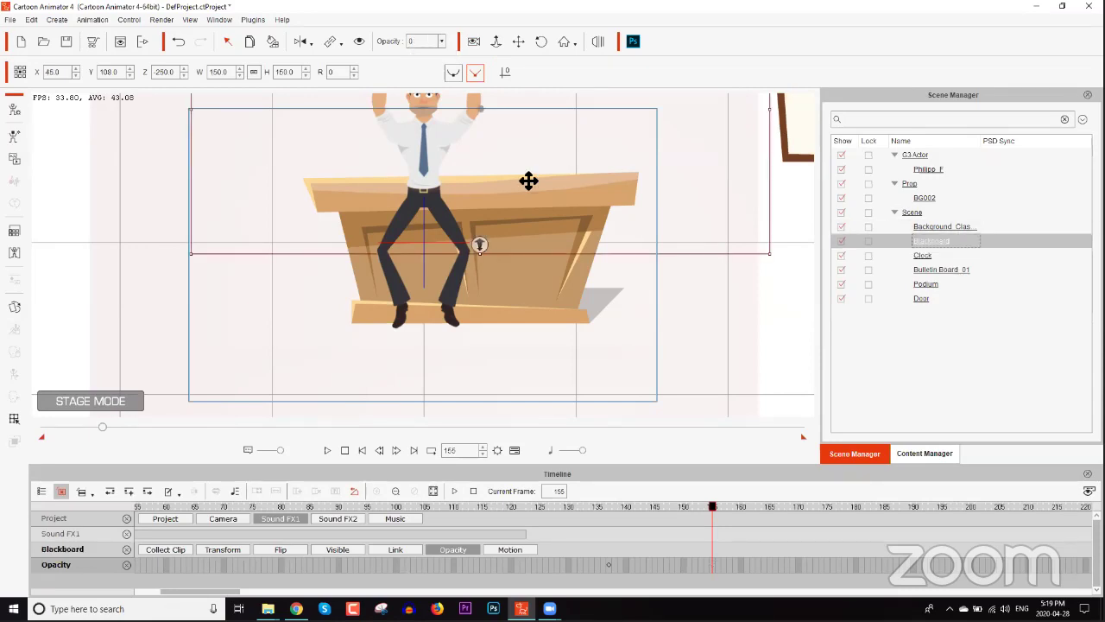
click(441, 43)
drag(421, 50, 507, 51)
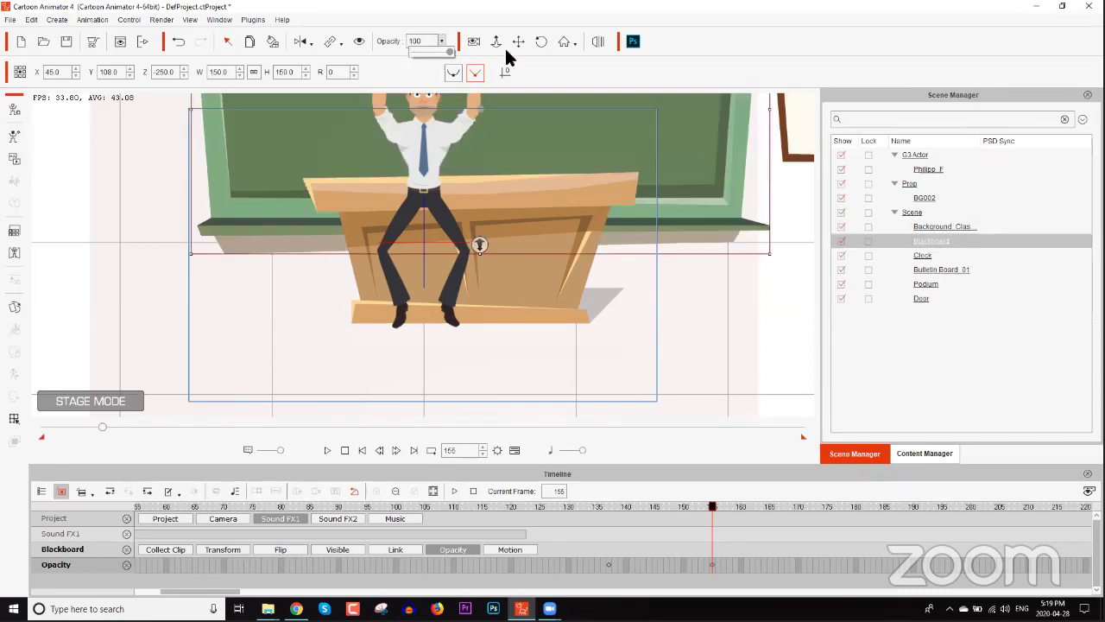
Set the classroom background's opacity to 100 at frame 155 and go back to frame 135, before the fade
click(952, 227)
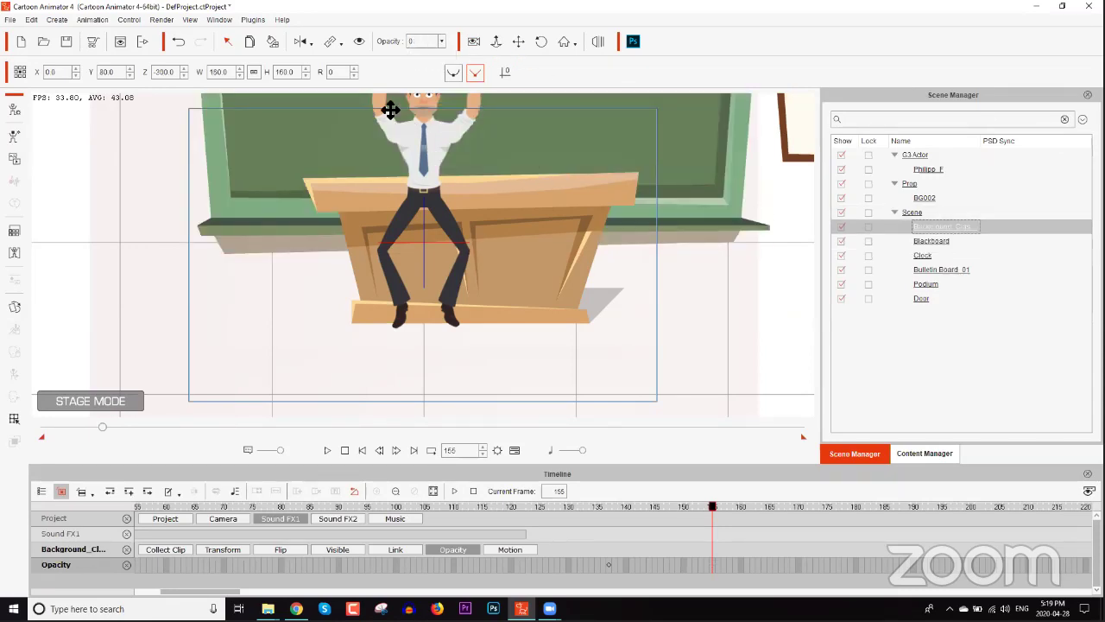
click(442, 42)
drag(414, 50, 530, 41)
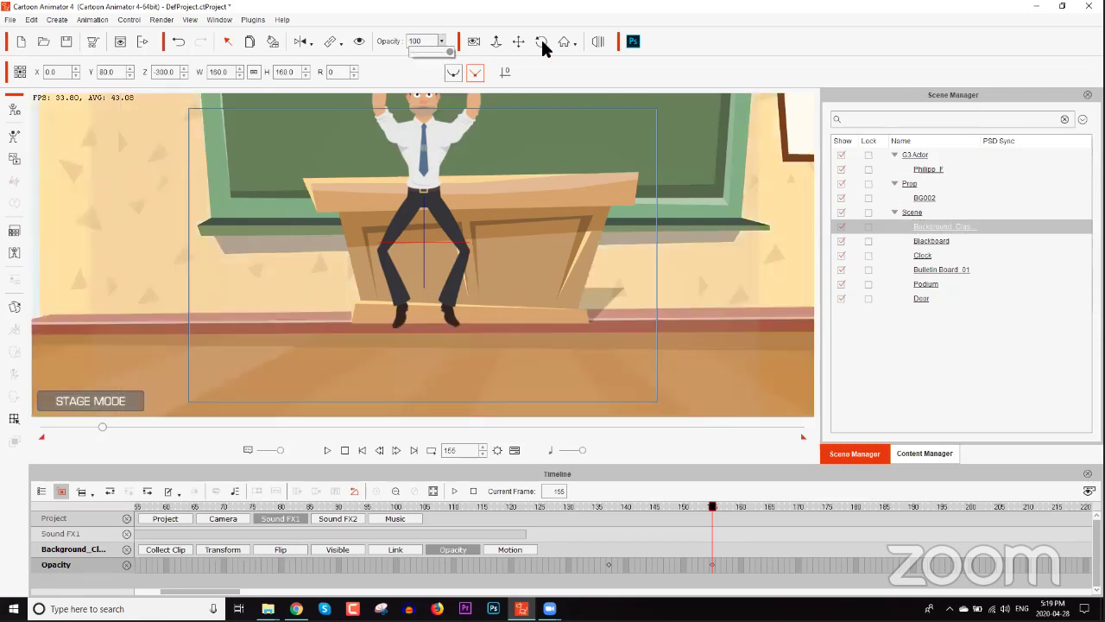
click(597, 507)
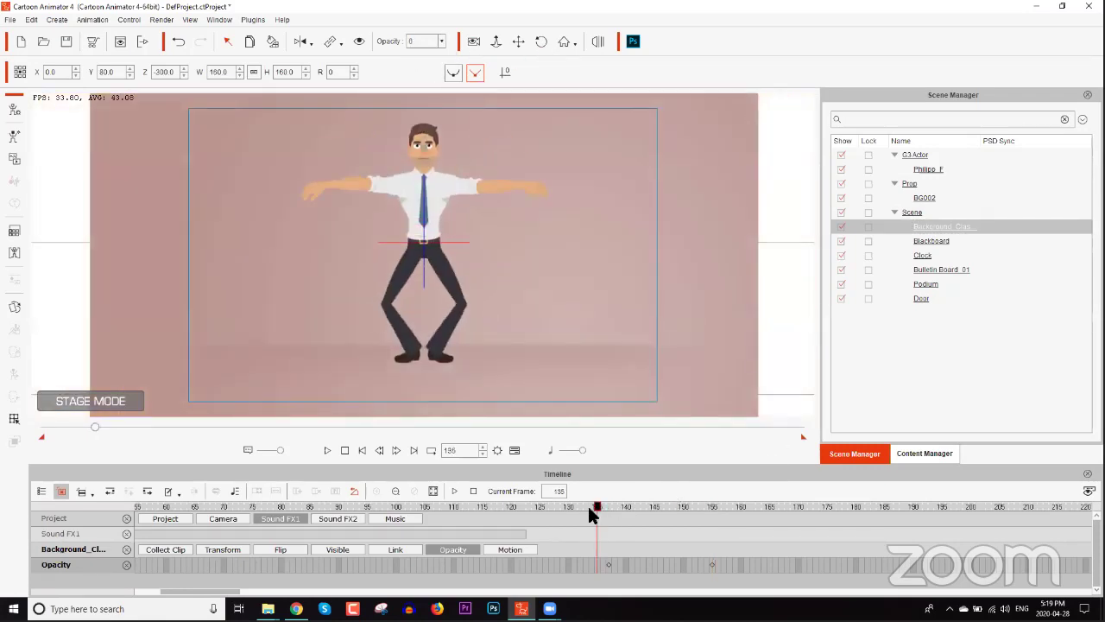
At frame 155, bring the Podium forward to Z 456 and centre it in front of the character at about X -0.2, Y -68.6
mouse_move(601, 512)
mouse_down()
mouse_move(783, 483)
mouse_move(717, 509)
mouse_move(604, 523)
mouse_up()
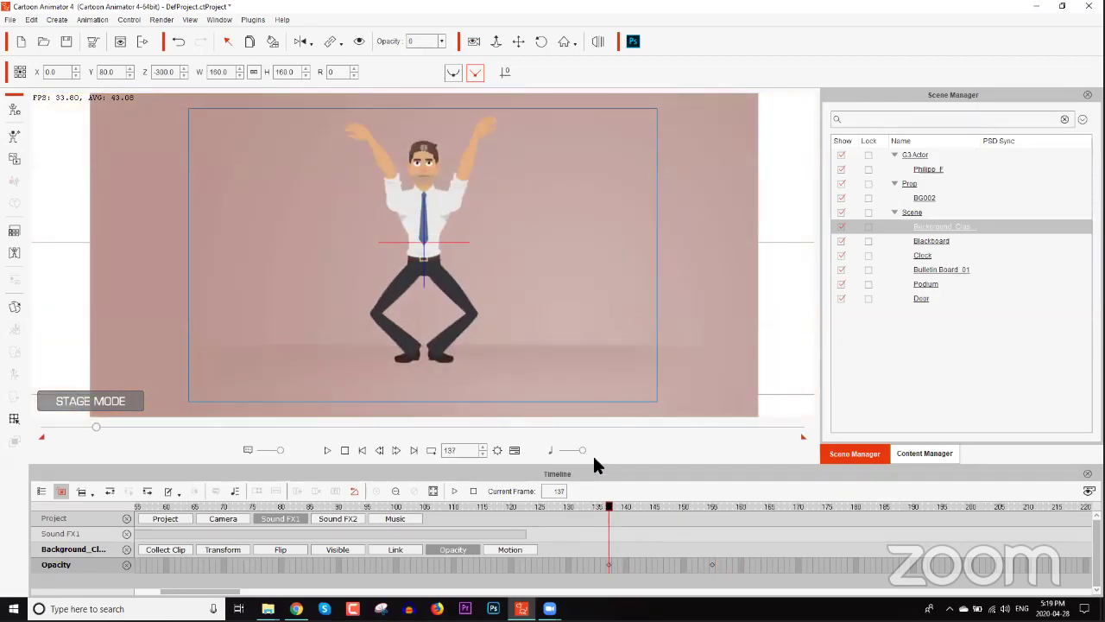
click(711, 507)
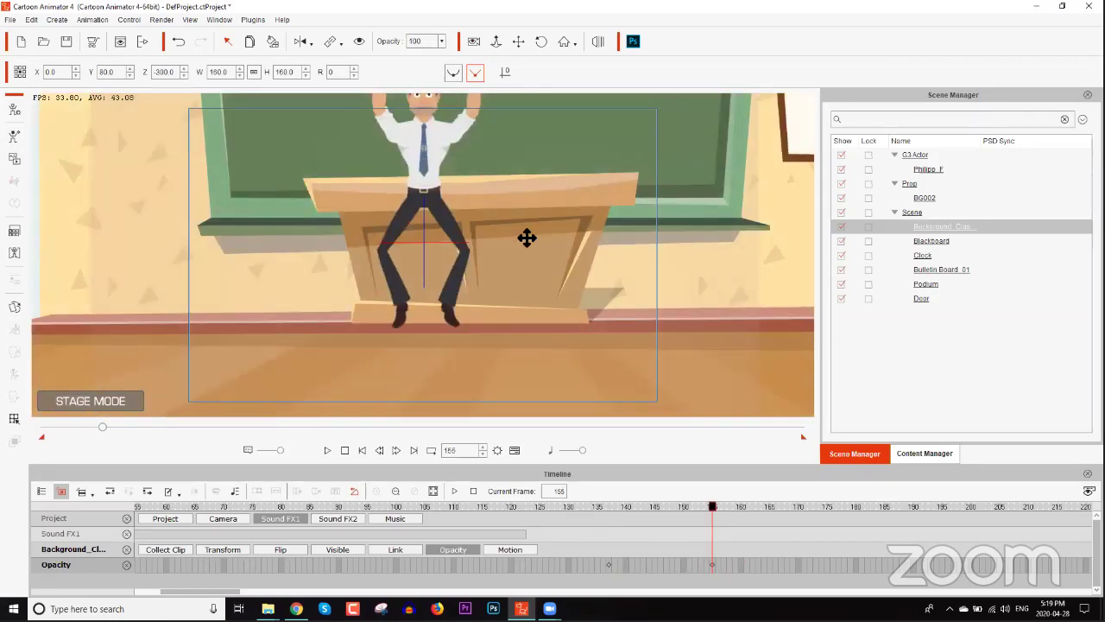
click(546, 203)
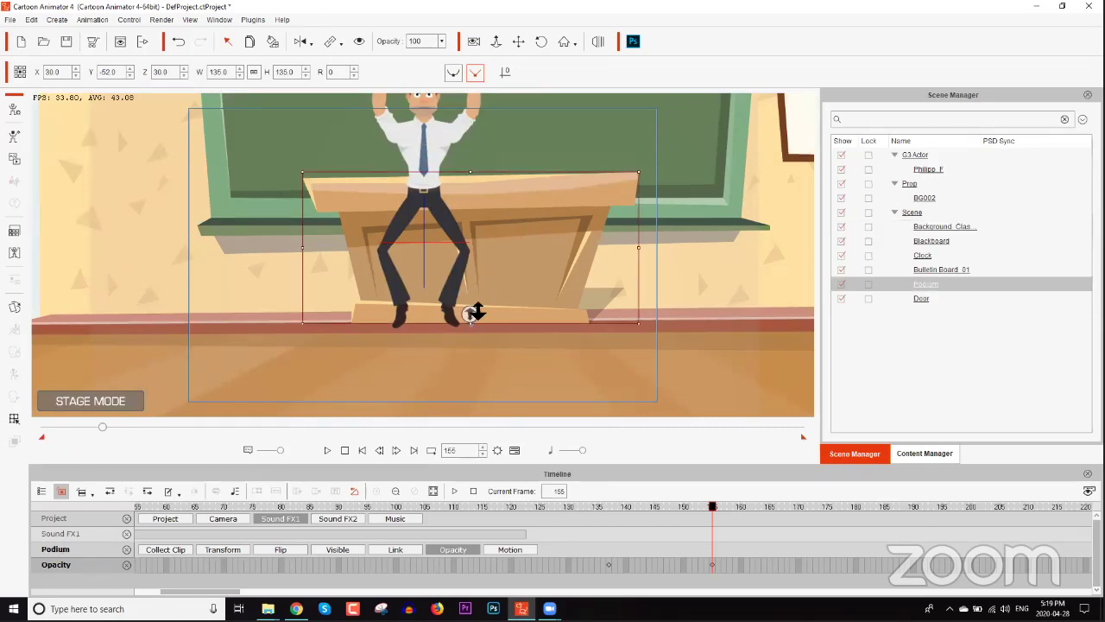
drag(469, 321, 492, 400)
drag(525, 282, 467, 316)
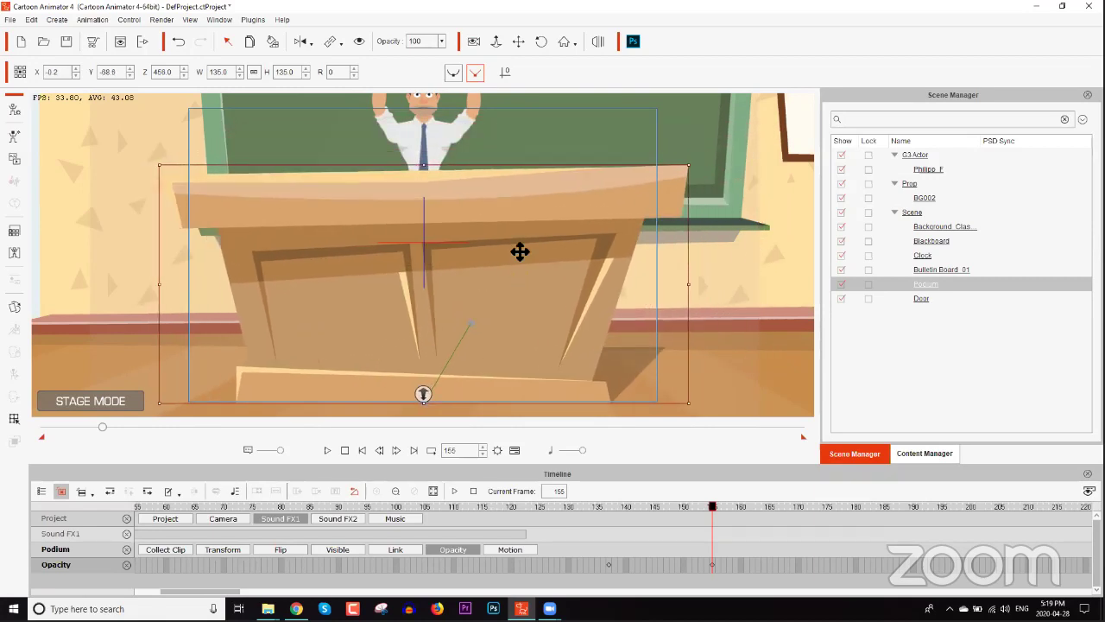
scroll(501, 224, down, 2)
scroll(487, 208, down, 4)
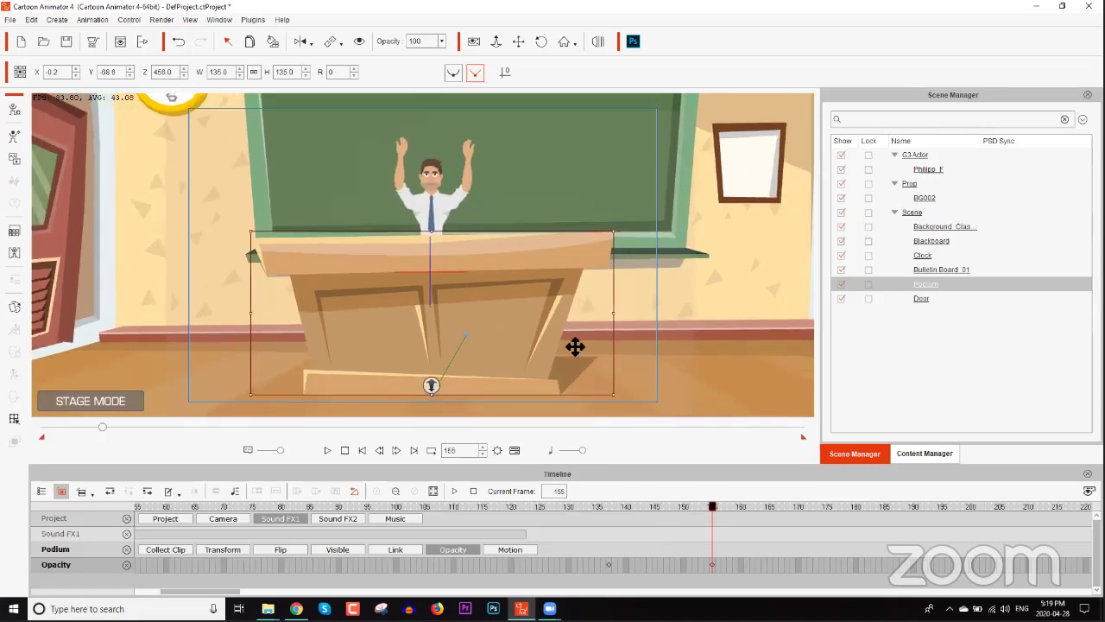
Scale the Podium down to 84 in width and height at frame 163 and show its Motion and Transform tracks
drag(720, 509, 760, 511)
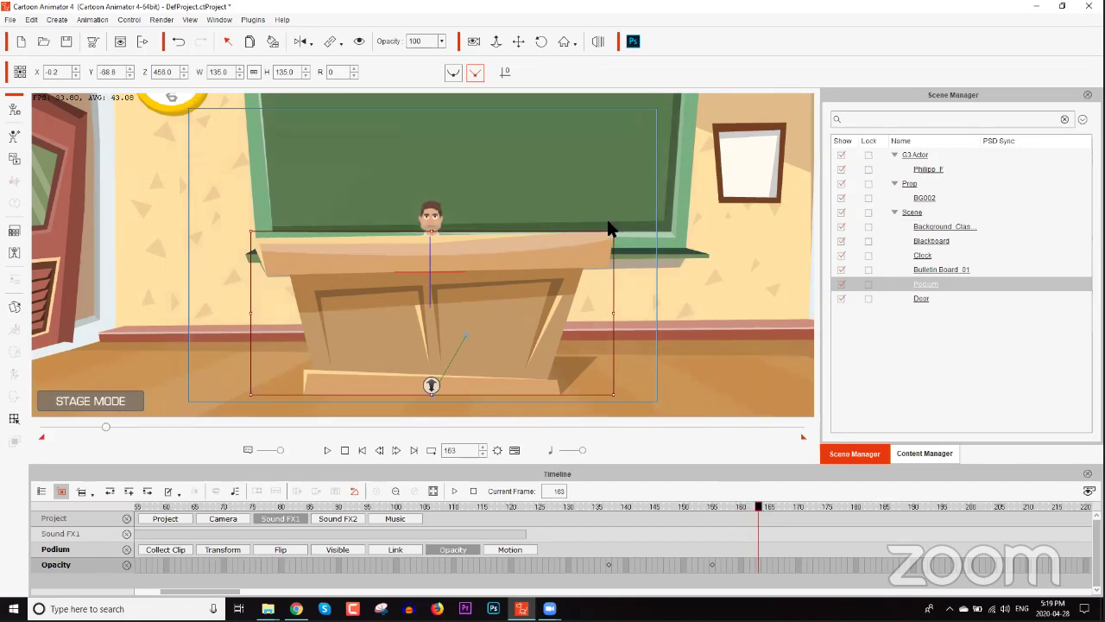
drag(612, 238, 589, 306)
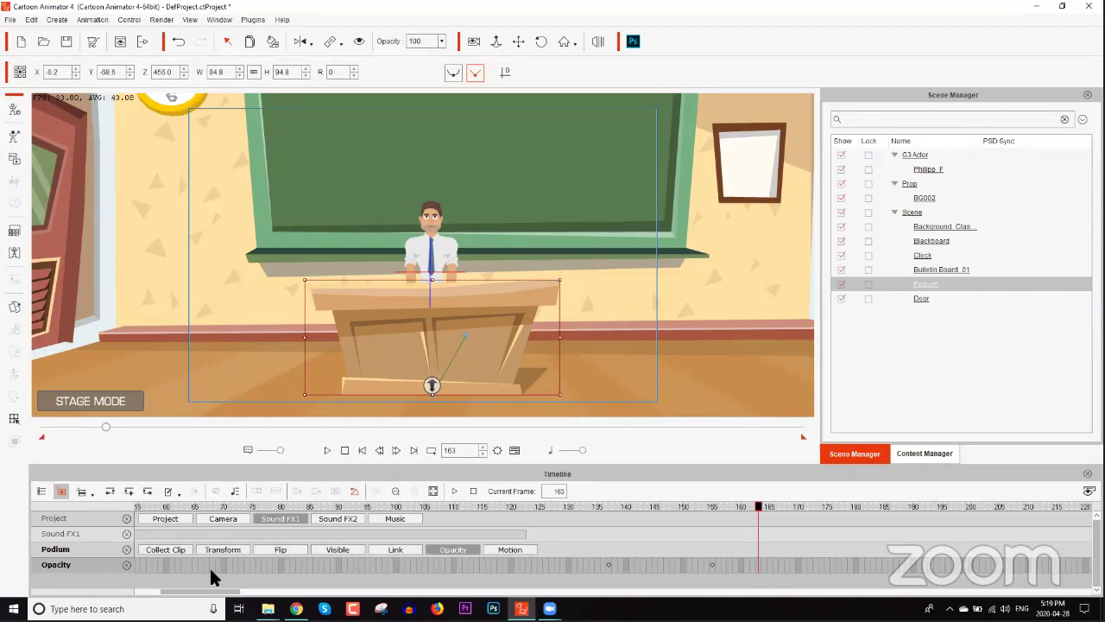
click(515, 550)
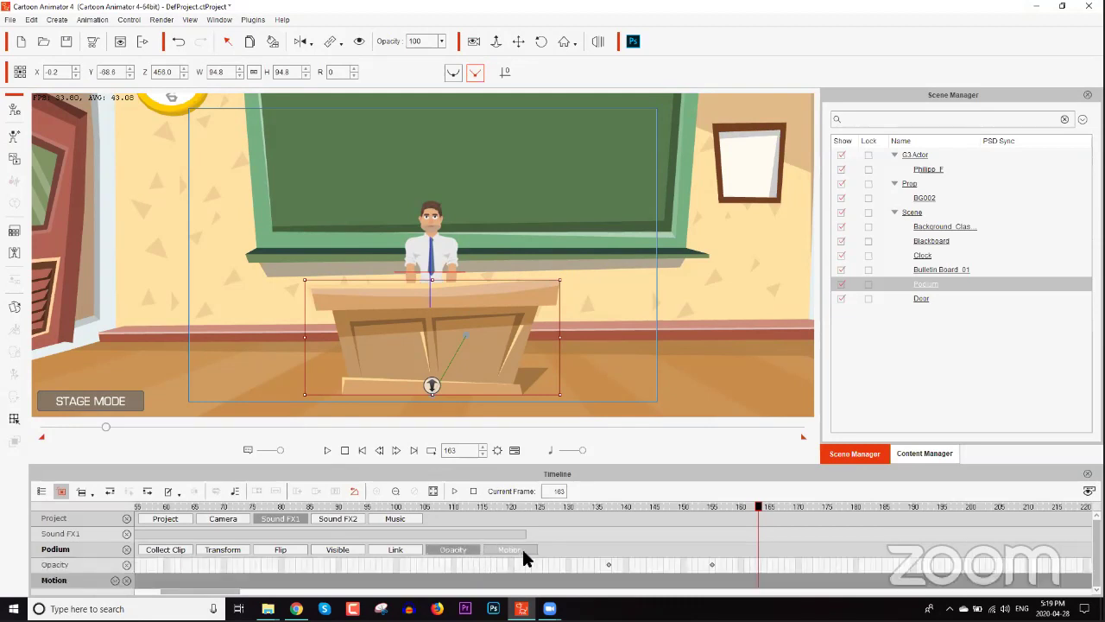
click(226, 550)
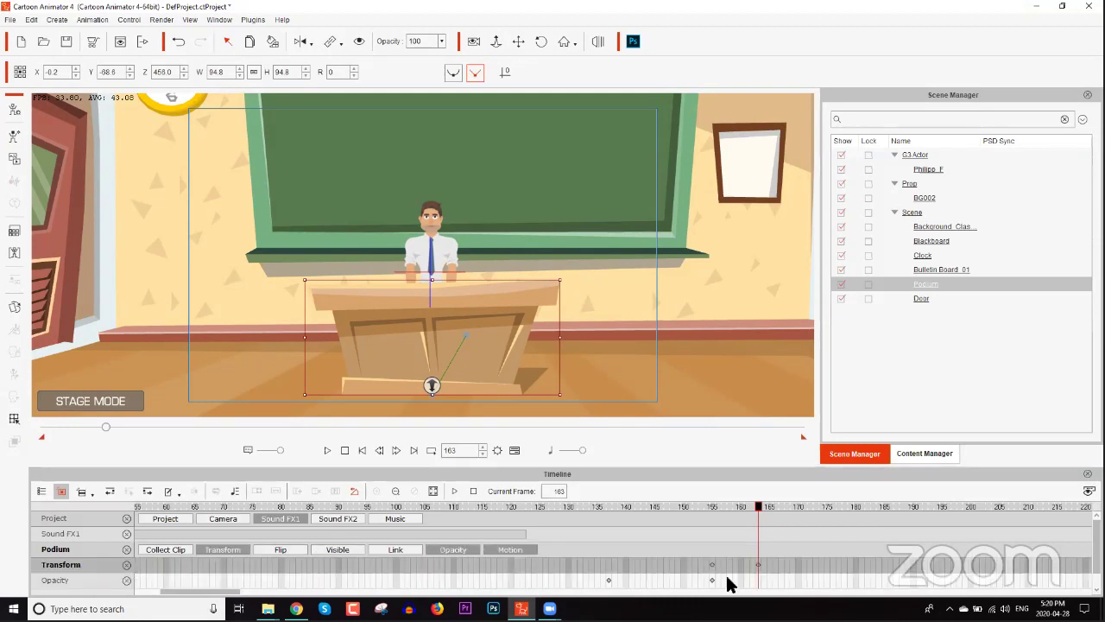
right_click(487, 307)
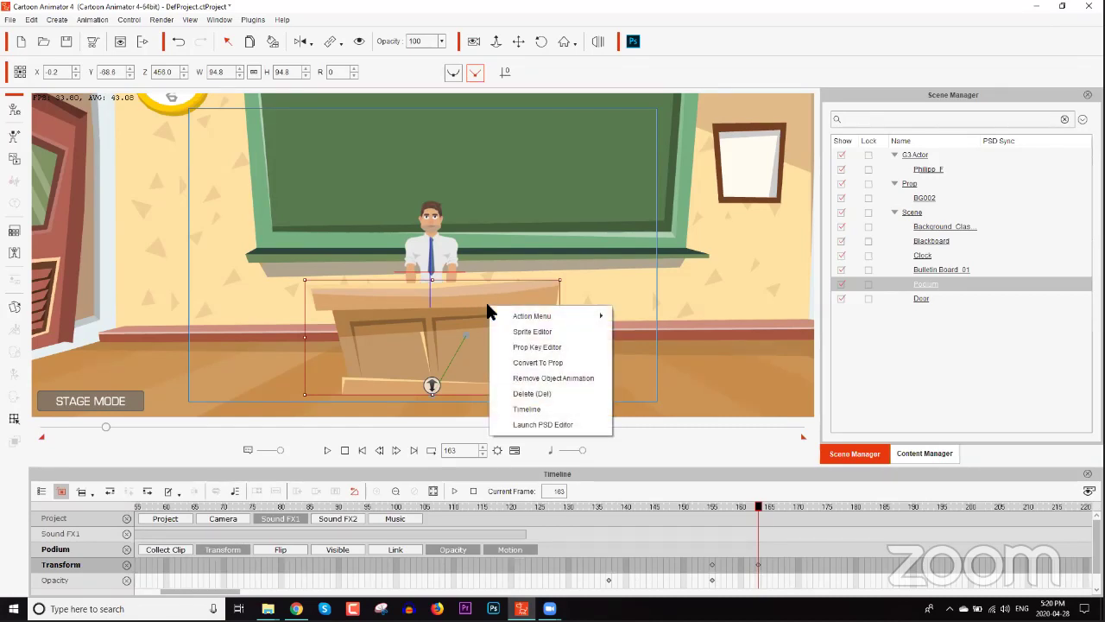
click(525, 299)
drag(558, 281, 544, 294)
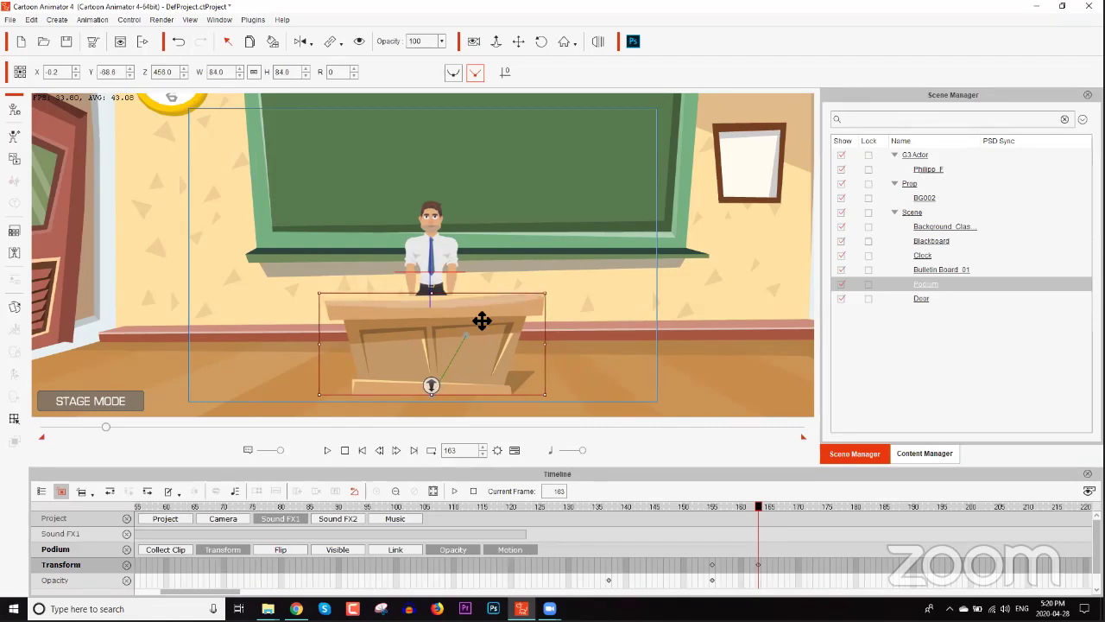
Remove the Podium's object animation and set its opacity to 0 at frame 1
right_click(480, 316)
click(558, 391)
drag(637, 506, 154, 510)
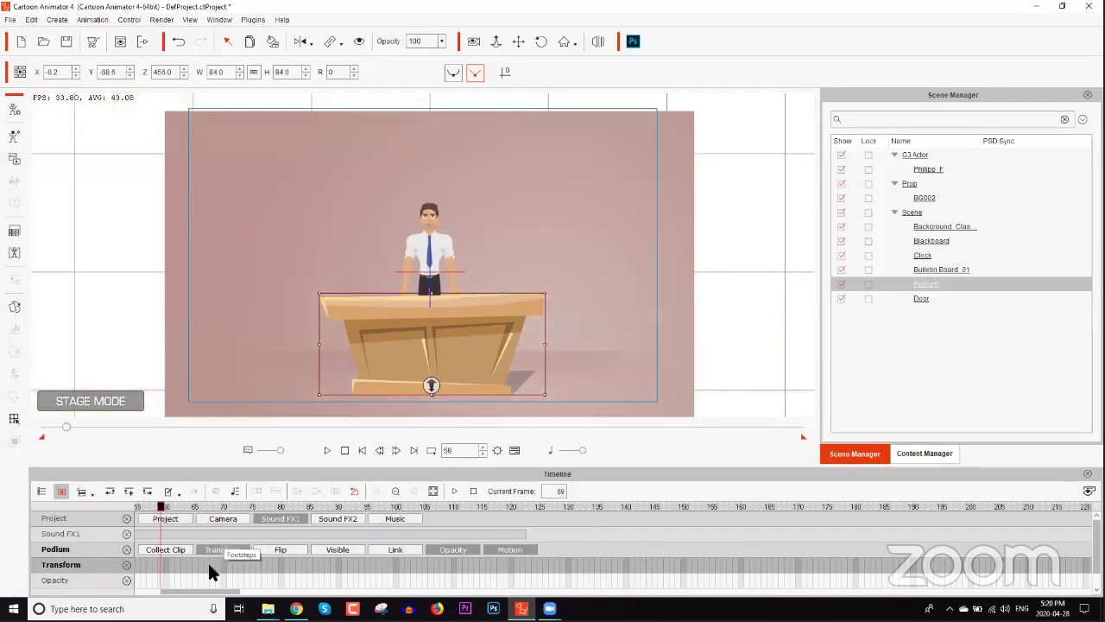
drag(196, 595, 148, 600)
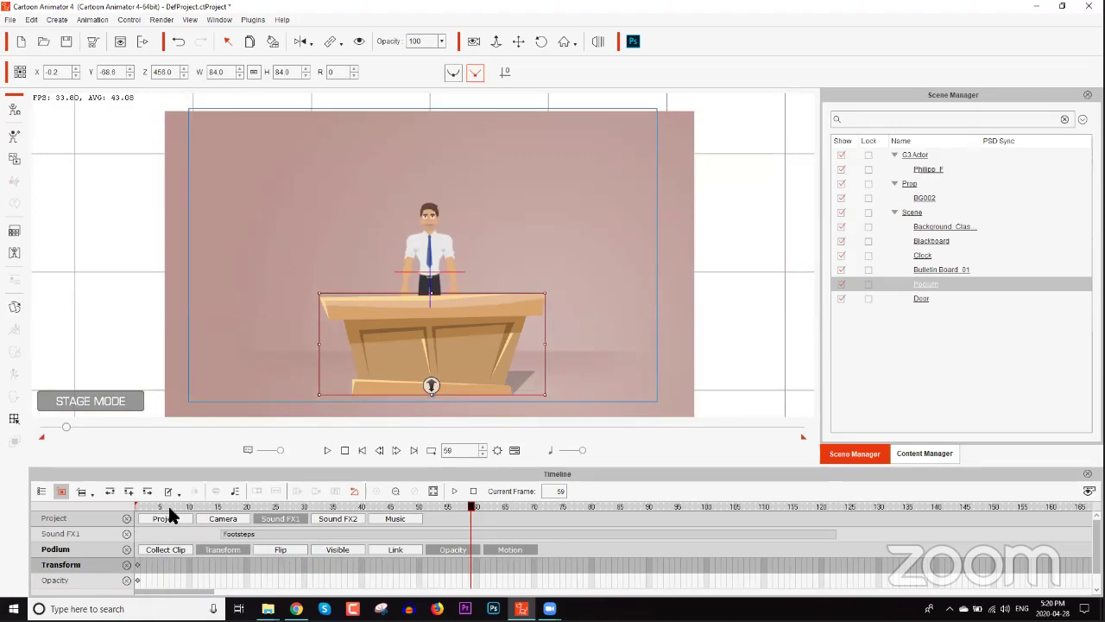
drag(169, 501, 140, 506)
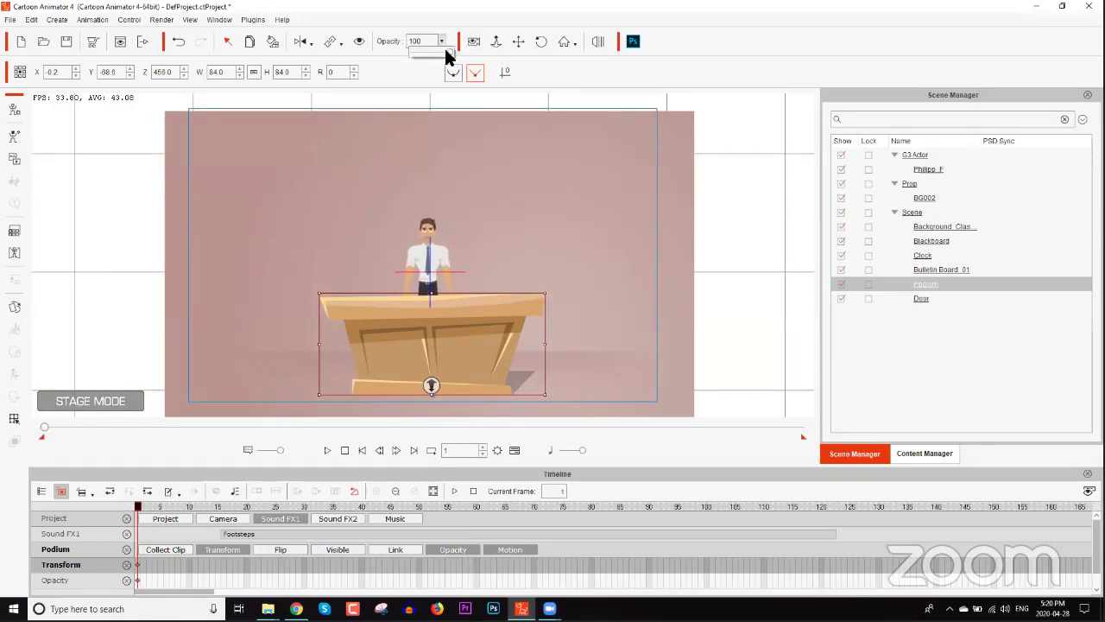
drag(429, 51, 406, 53)
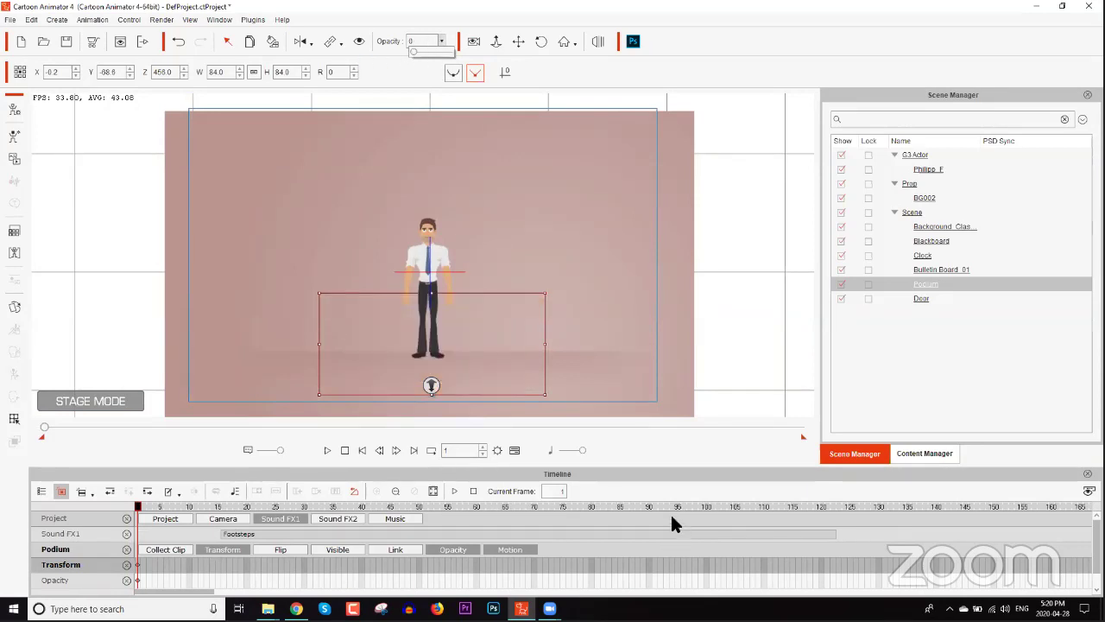
Play the scene into the jump and add an Opacity key for the Podium at frame 135
click(603, 508)
key(space)
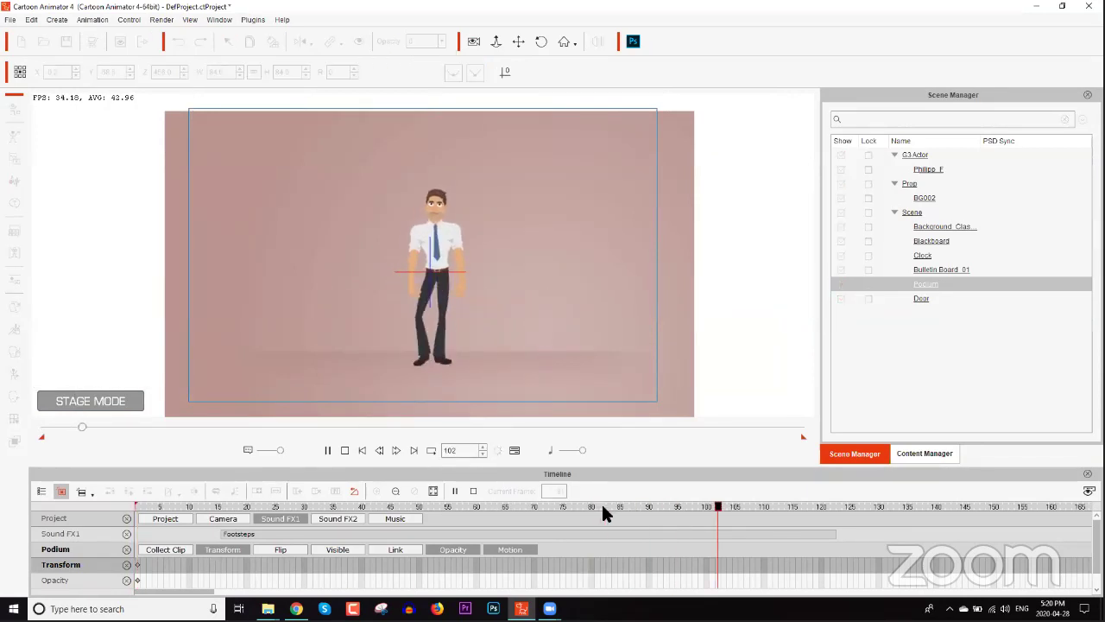
key(space)
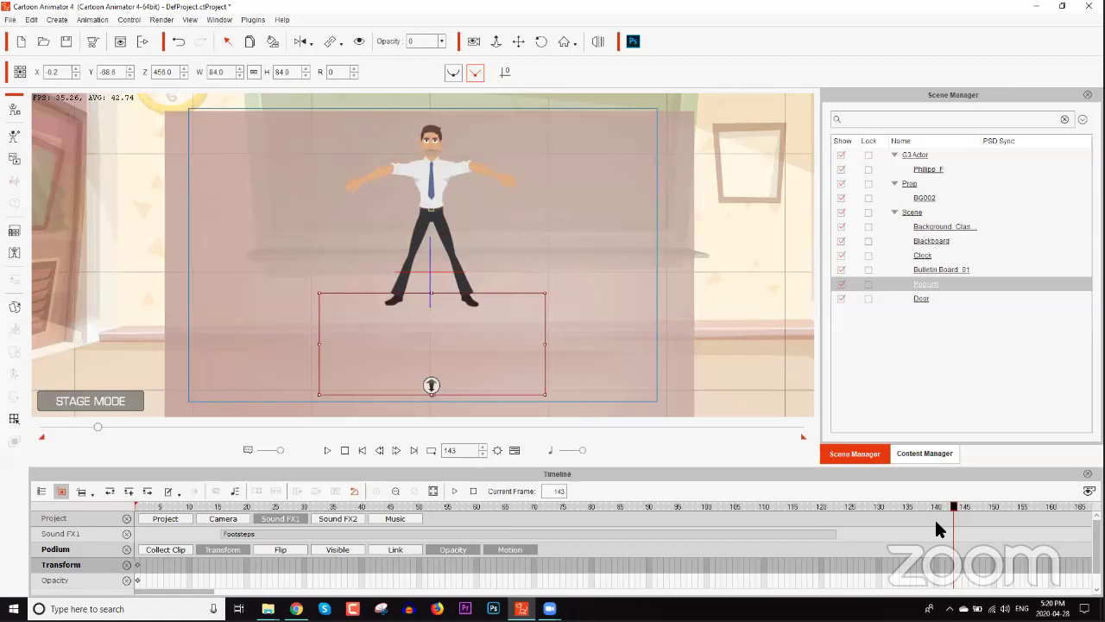
drag(950, 512, 908, 513)
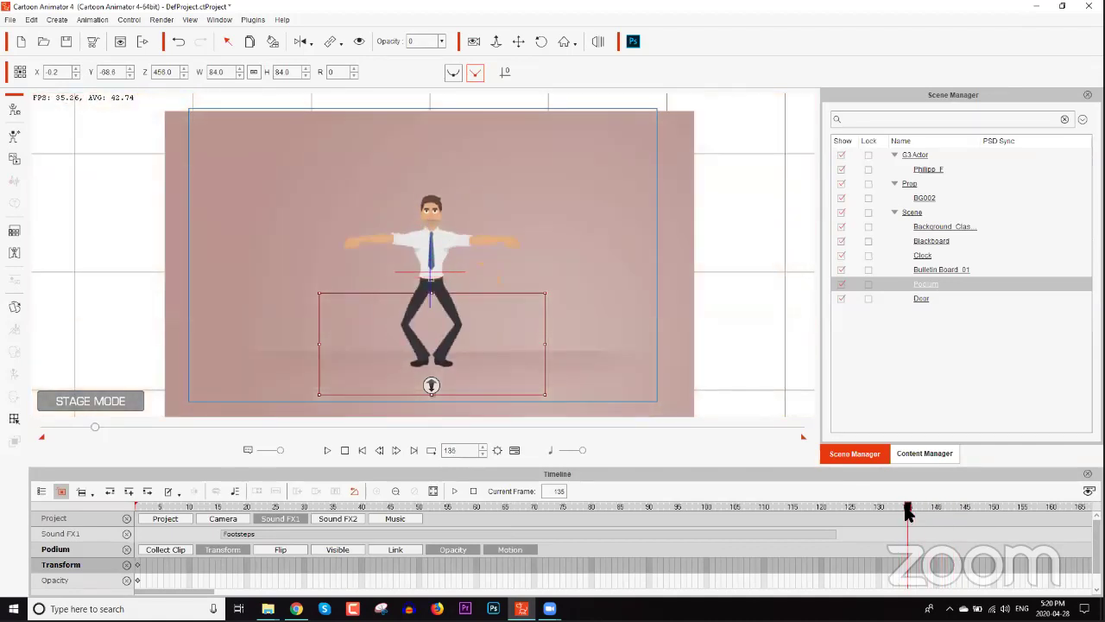
click(906, 580)
Raise the Podium's opacity to 100 at frame 155
drag(913, 505, 957, 505)
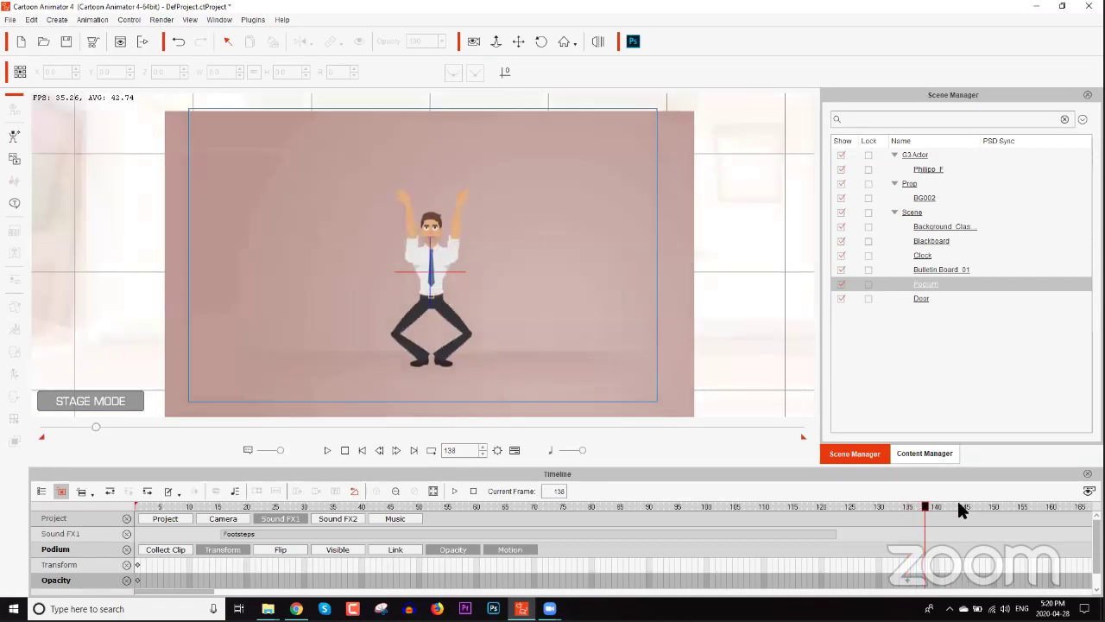
click(1032, 506)
drag(1033, 506, 1022, 511)
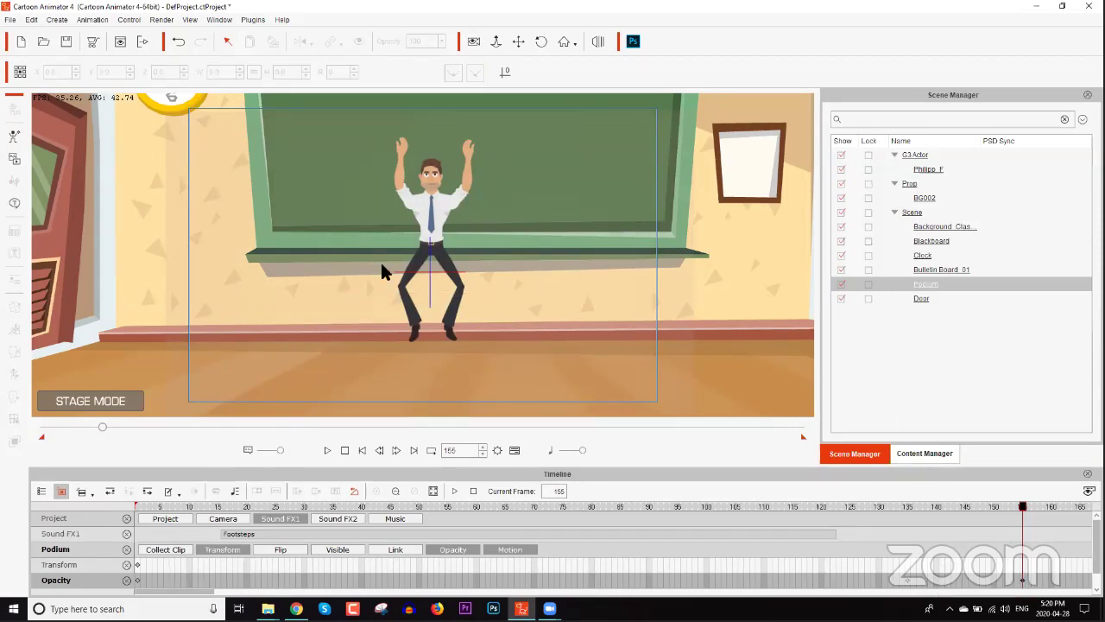
click(67, 551)
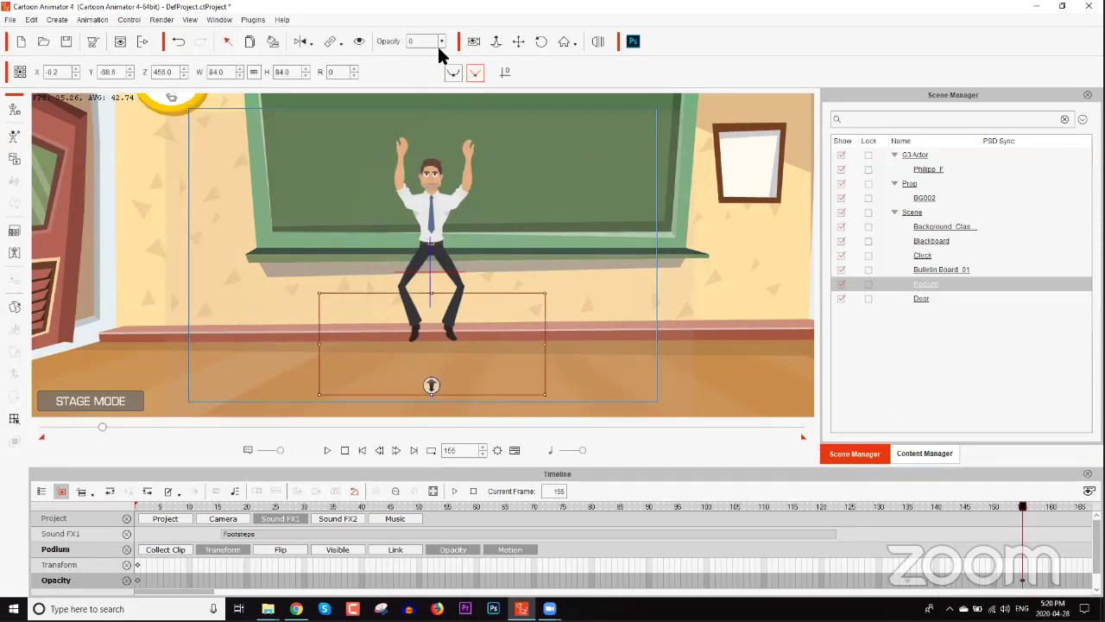
drag(413, 54, 483, 50)
Play back the Podium's fade-in through the jump and return to frame 135
drag(904, 510, 708, 517)
key(space)
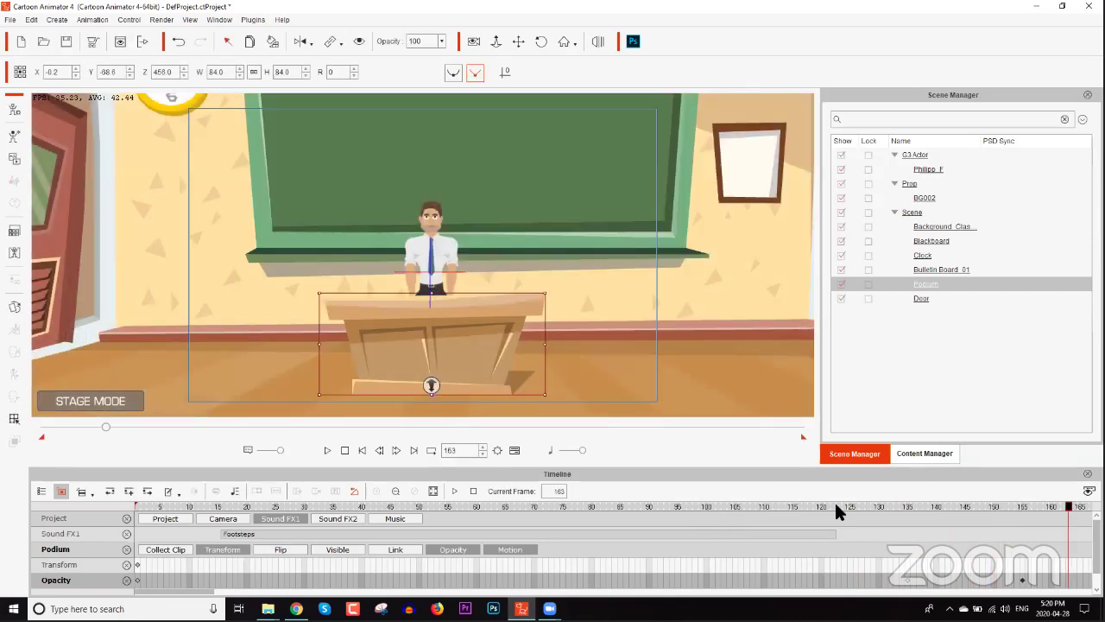
click(916, 508)
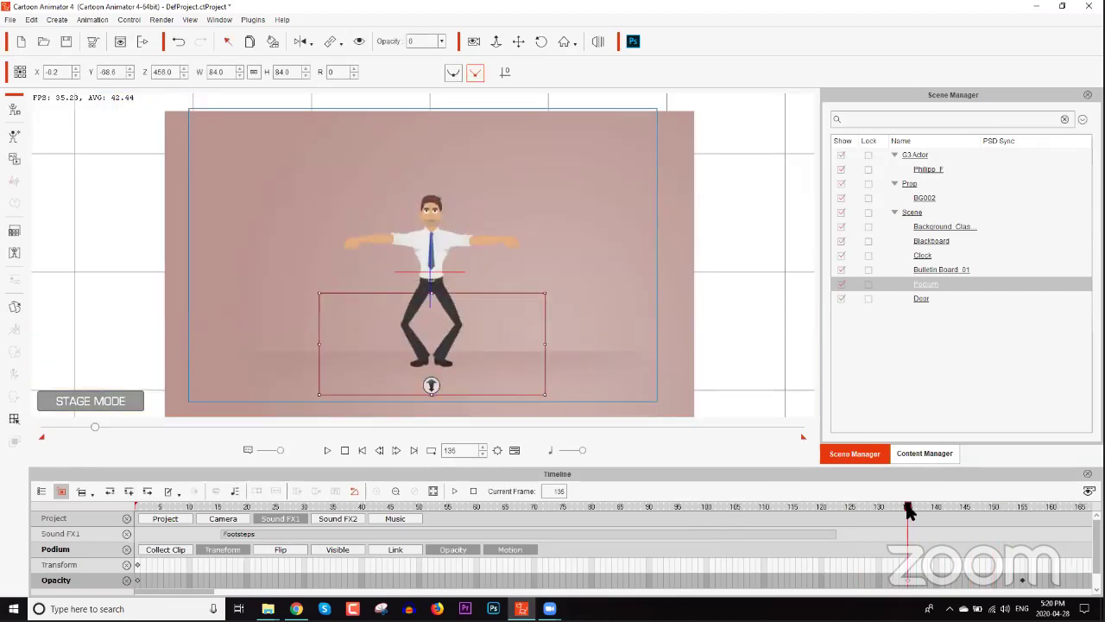
key(space)
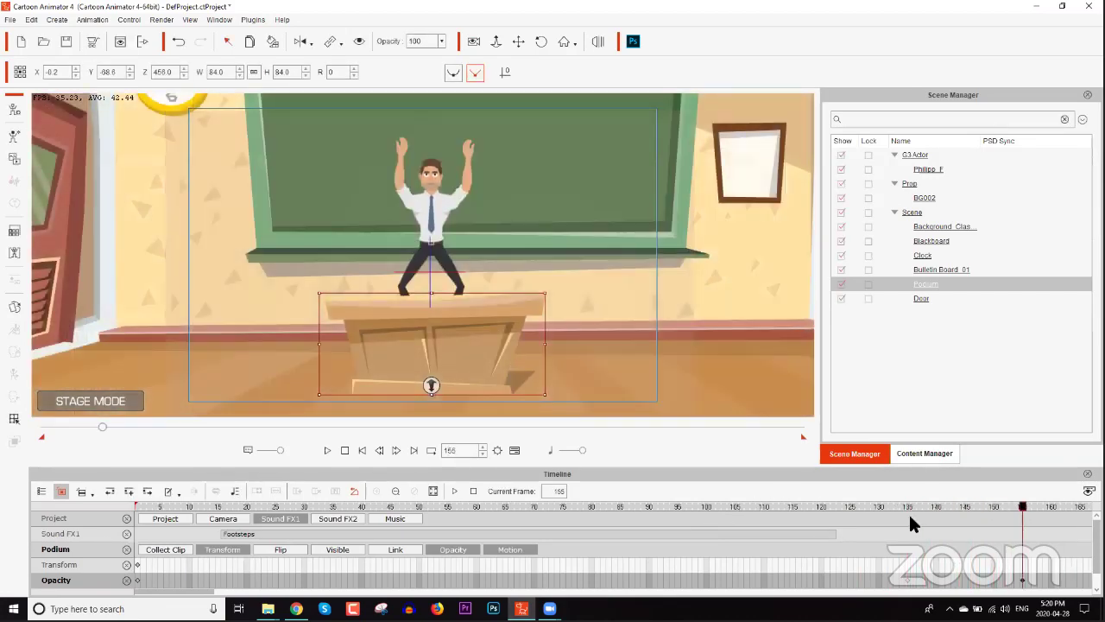
click(910, 514)
mouse_move(908, 513)
mouse_down()
mouse_move(866, 521)
mouse_move(905, 524)
mouse_move(846, 509)
mouse_move(904, 511)
mouse_up()
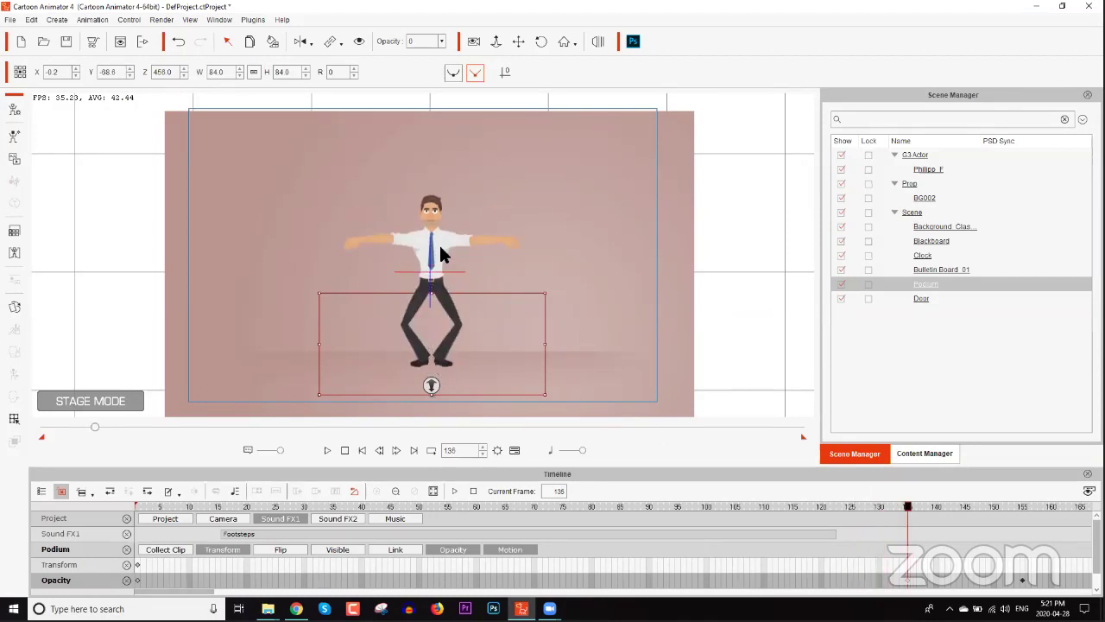
Select Philipp_F and add a Transform key at frame 141, early in the Jump Split motion
click(441, 250)
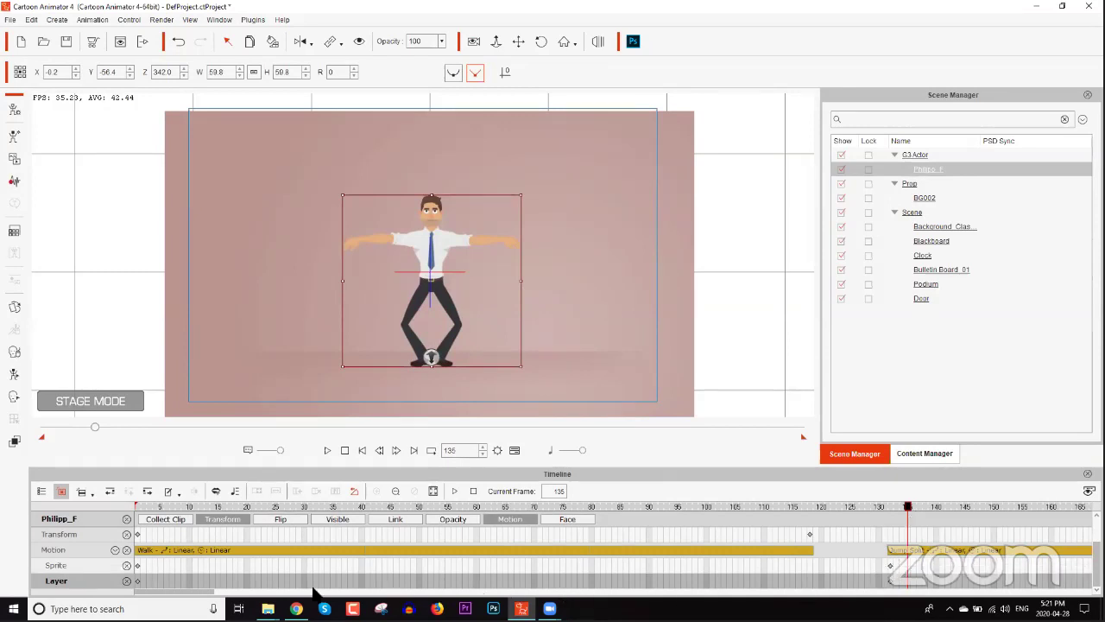
drag(207, 593, 252, 594)
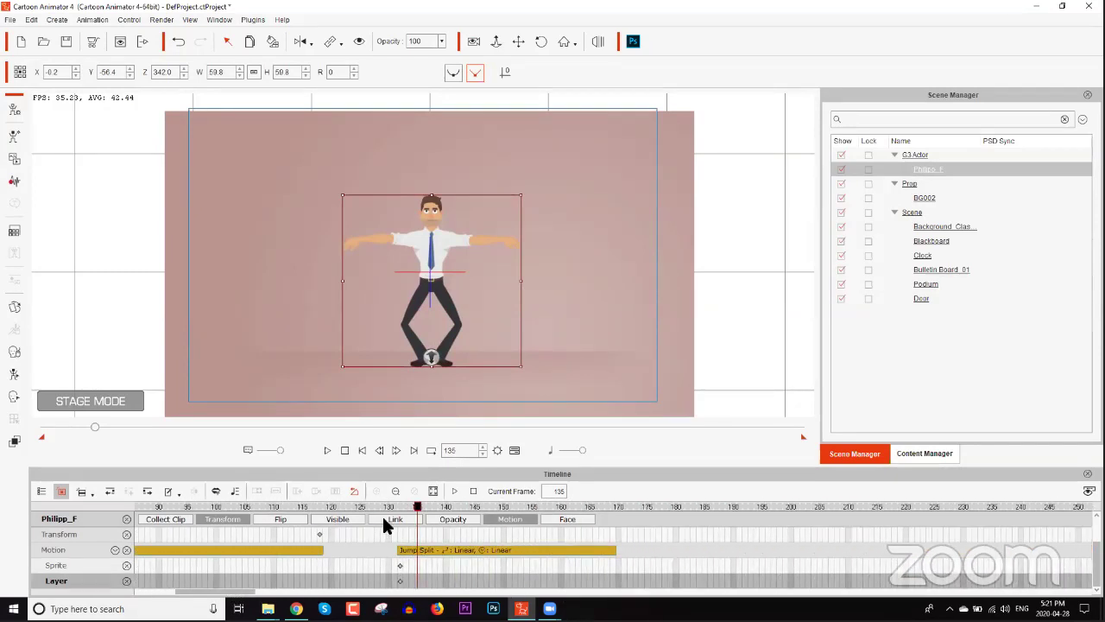
click(441, 506)
drag(443, 510, 453, 512)
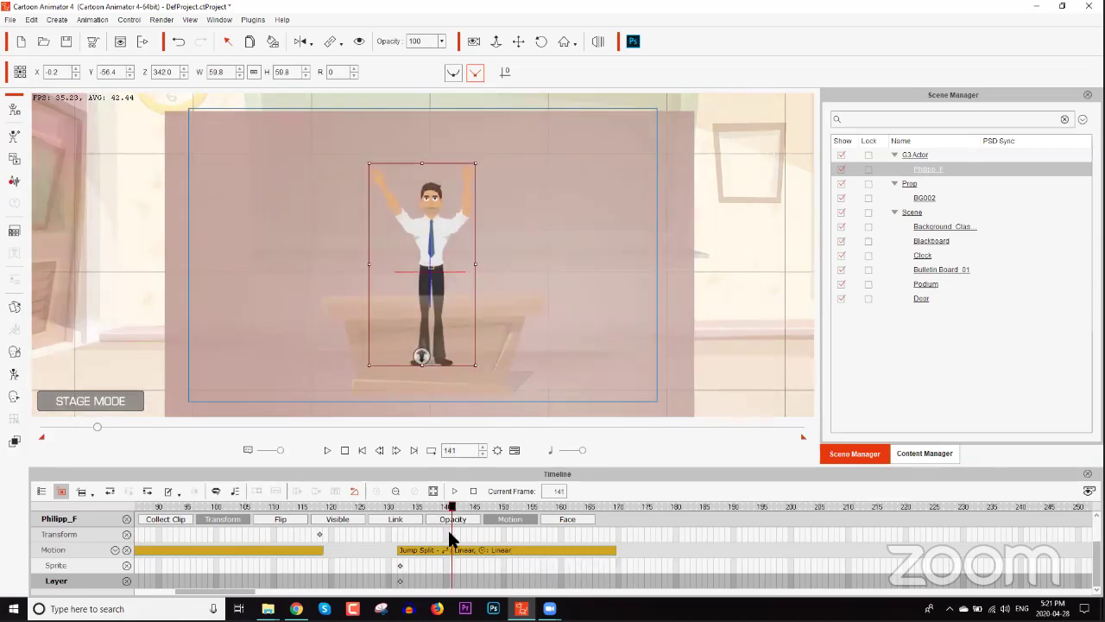
click(449, 530)
At frame 157, move Philipp_F forward to Z 771 in front of the Podium and play back the jump
drag(461, 511, 543, 511)
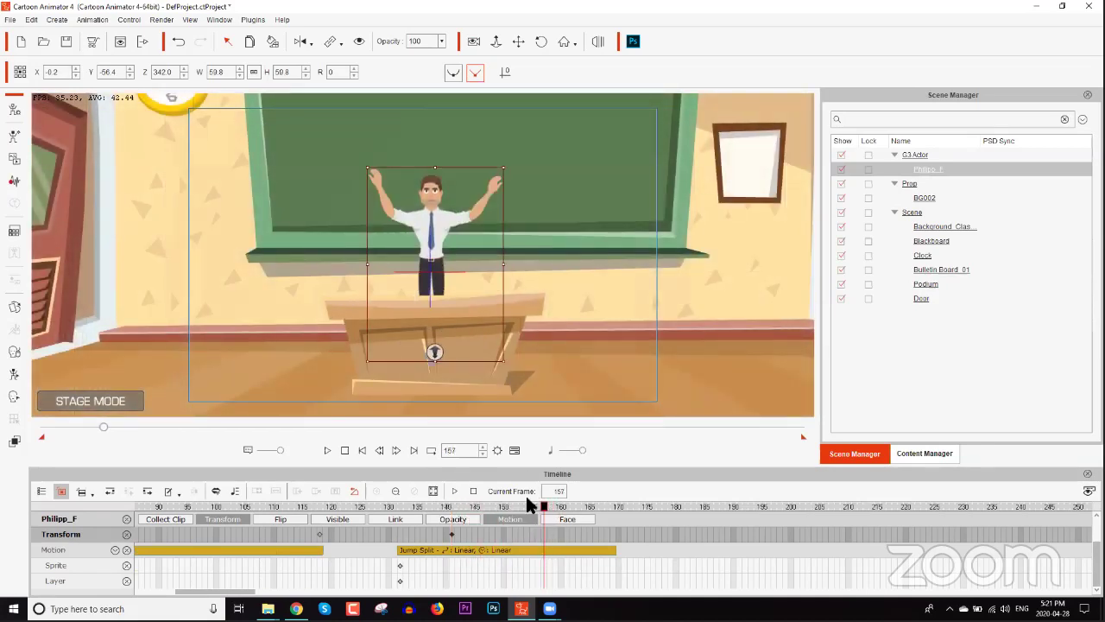
drag(436, 352, 417, 435)
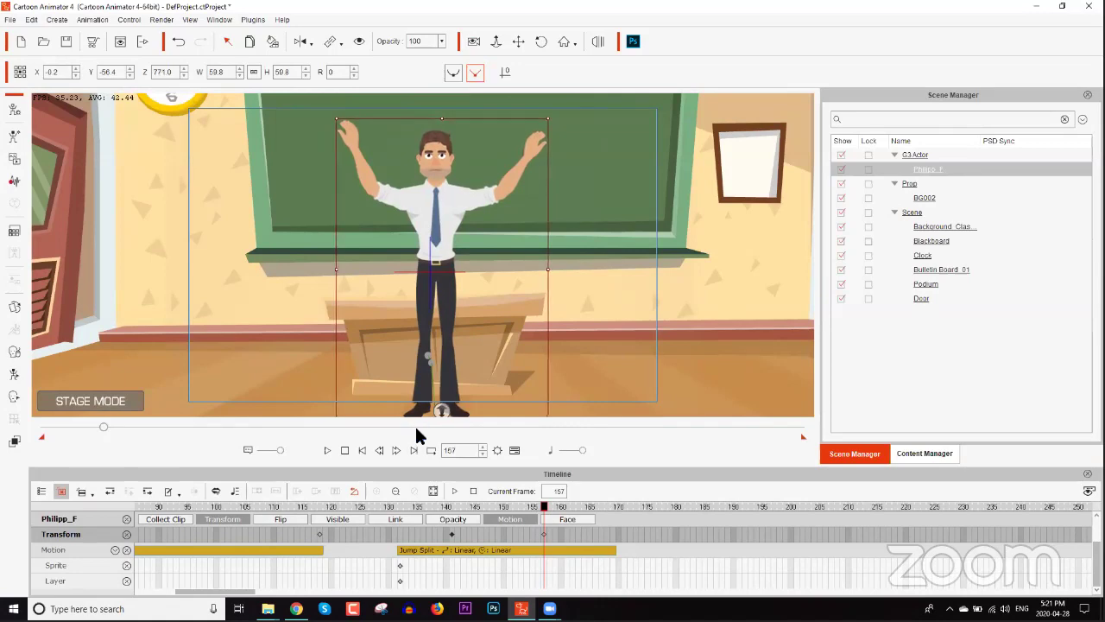
key(space)
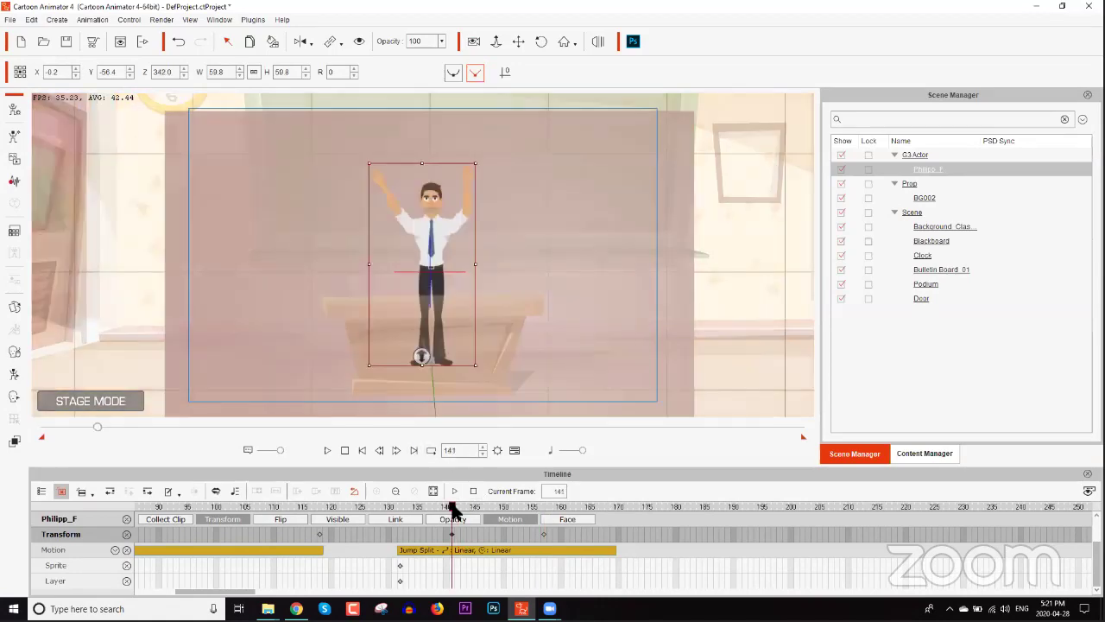
click(551, 508)
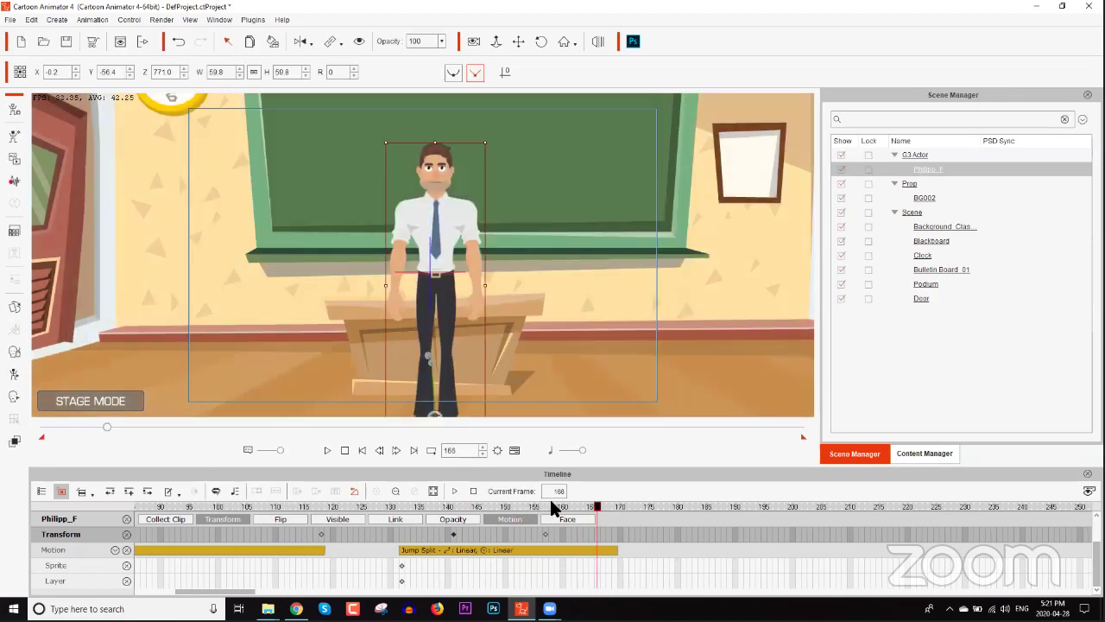
Enlarge Philipp_F to 67.9 in width and height at frame 157 and replay the jump from about frame 141
click(545, 509)
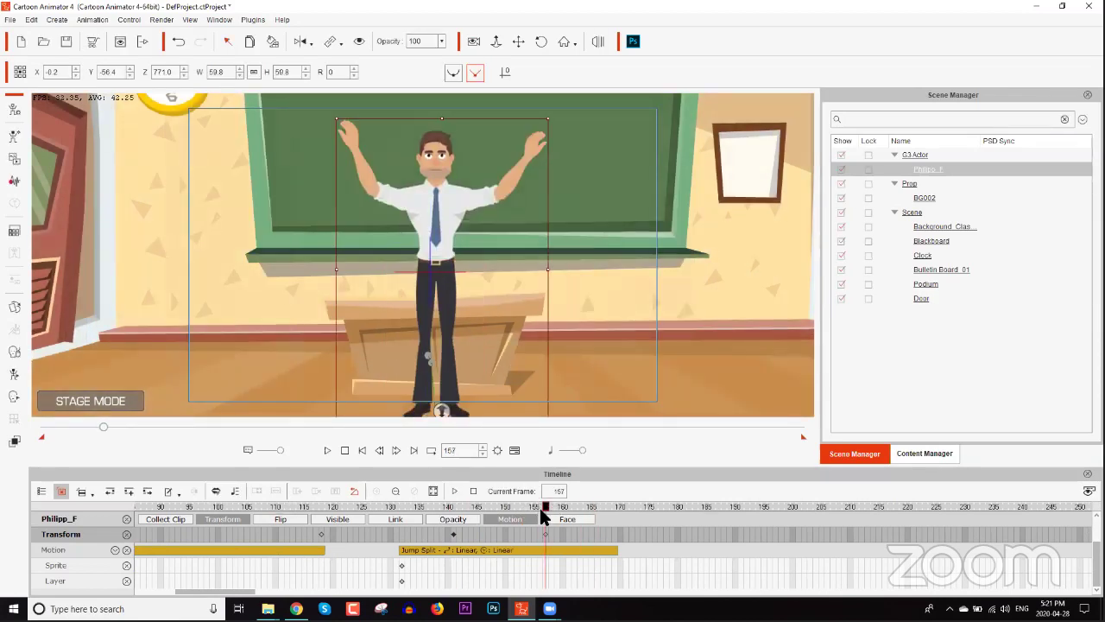
drag(546, 122, 580, 89)
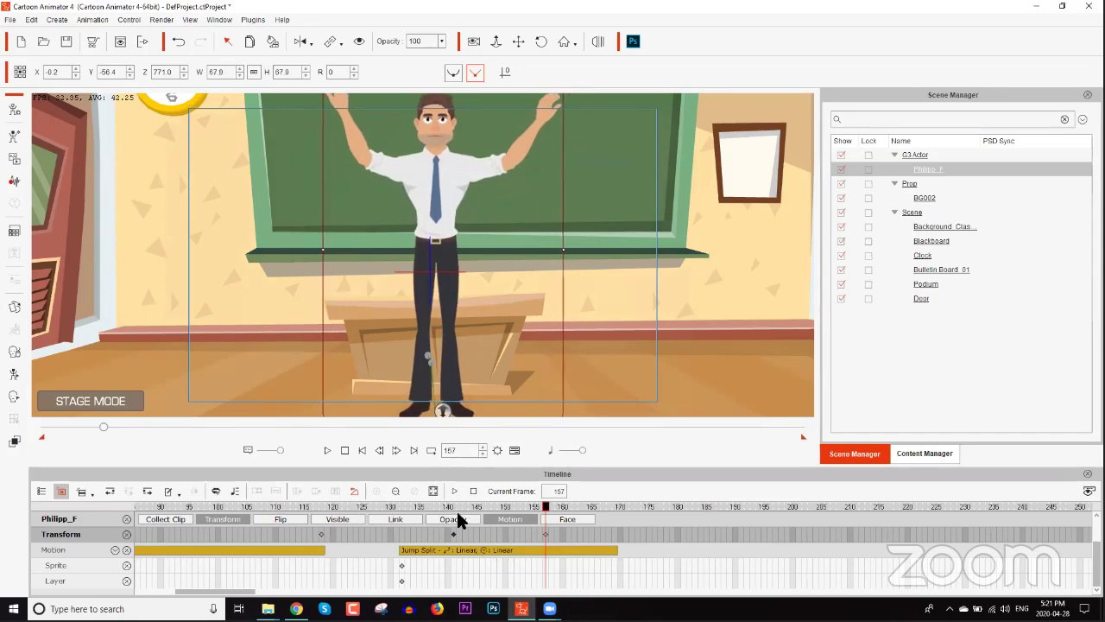
click(455, 508)
click(455, 491)
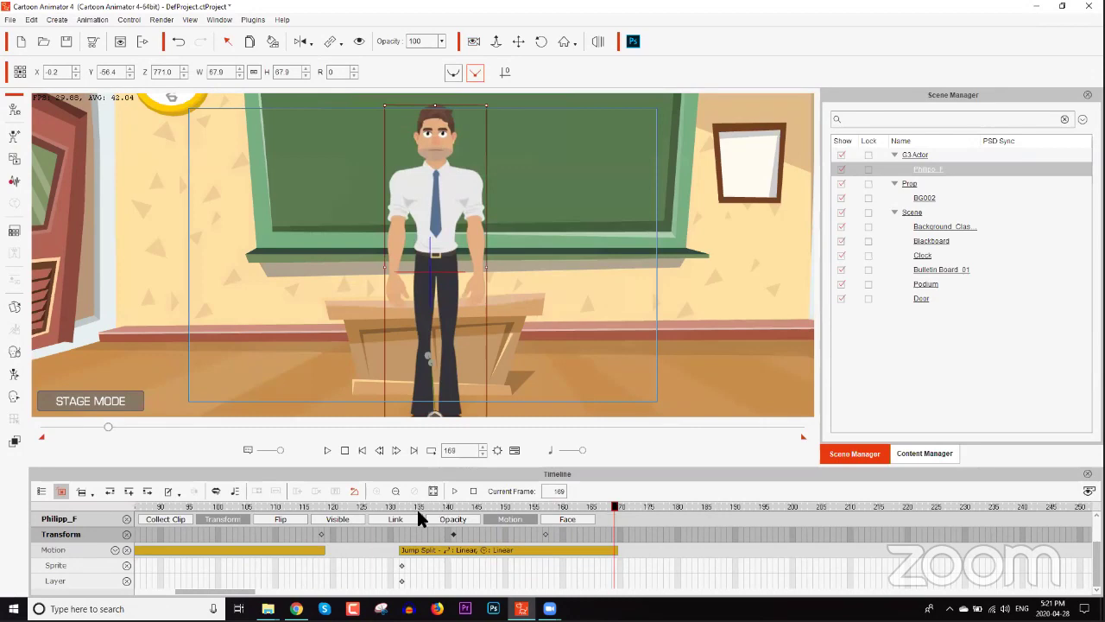
click(416, 507)
key(space)
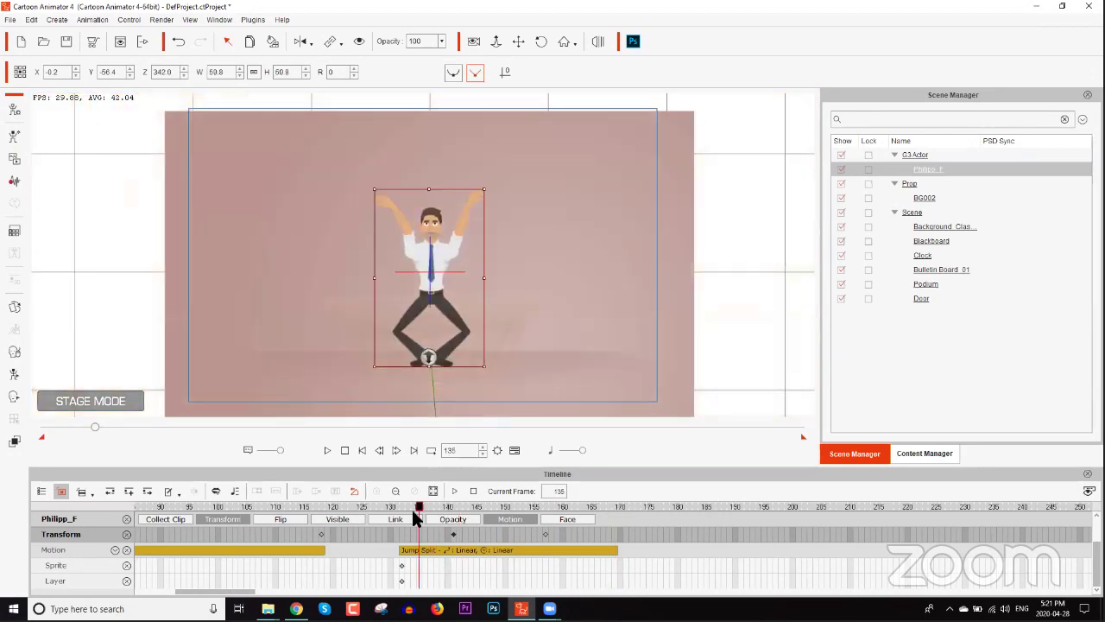
key(space)
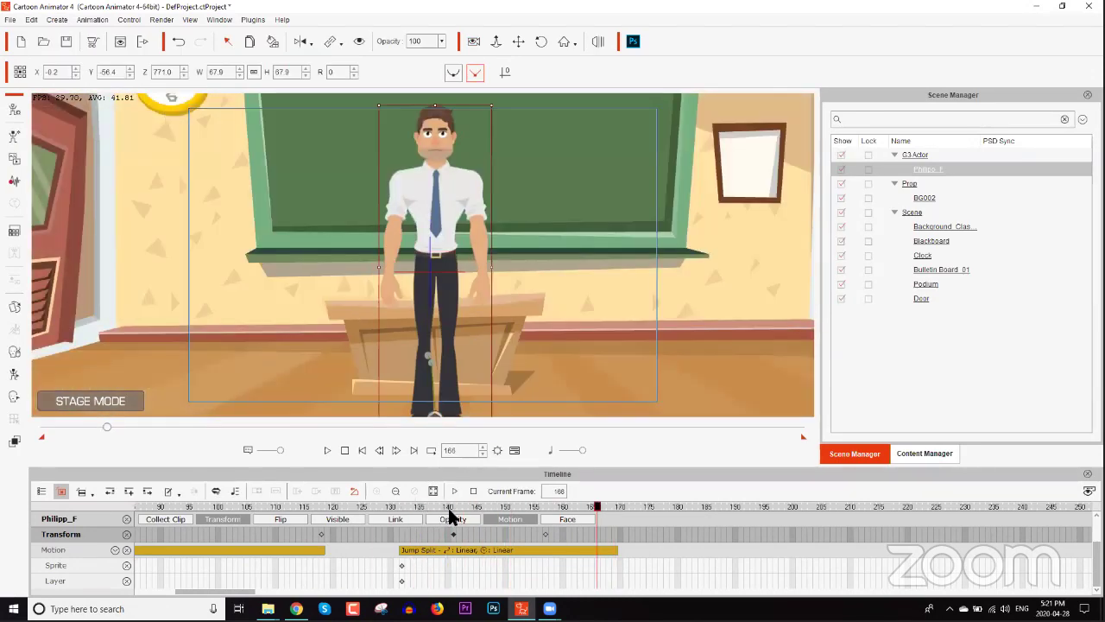
click(449, 507)
key(space)
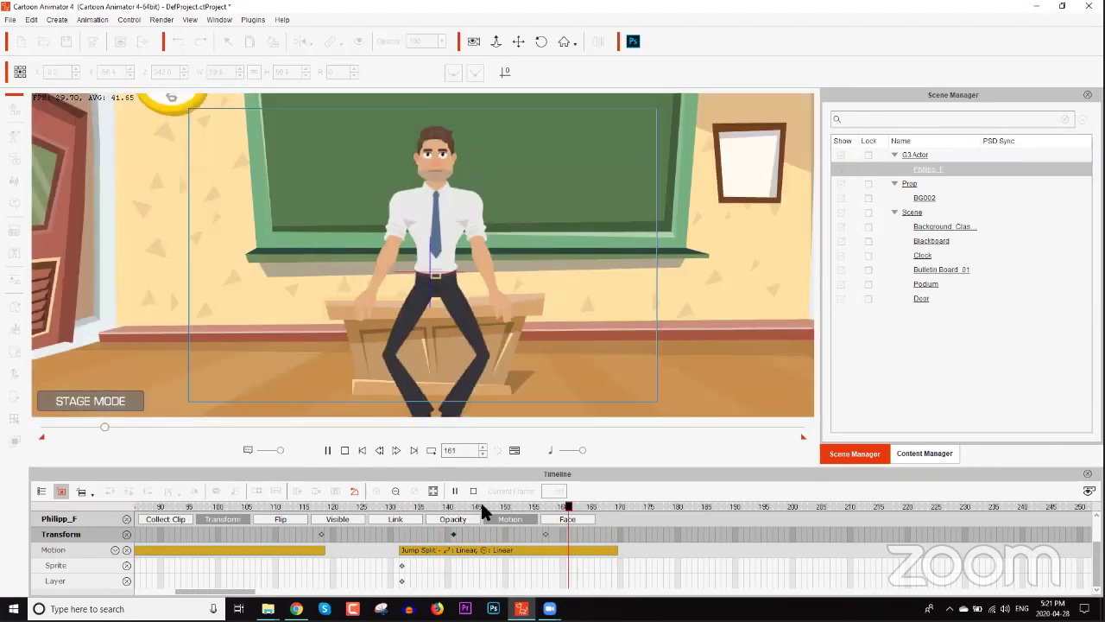
key(space)
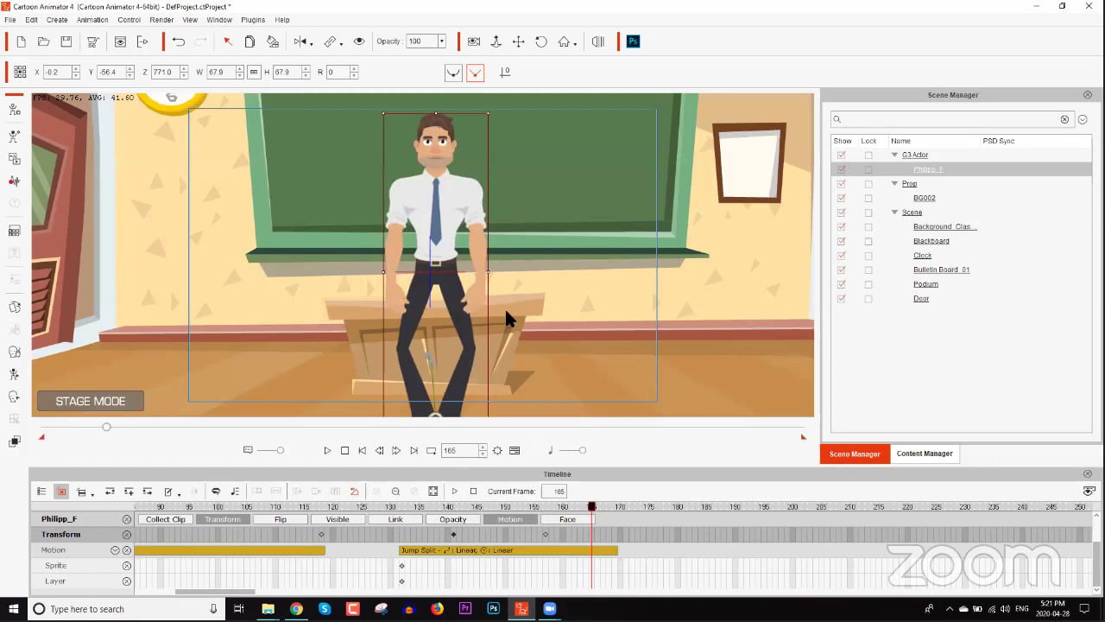
Bring the Podium in front of Philipp_F at Z 906 and remove its object animation
click(506, 315)
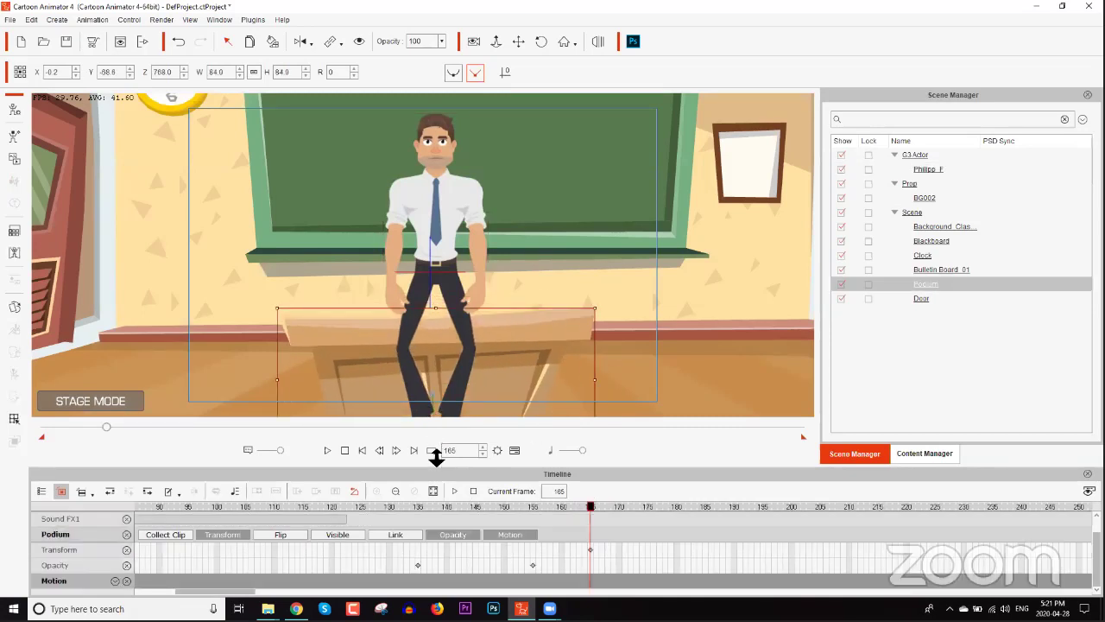
drag(491, 355, 499, 301)
right_click(499, 300)
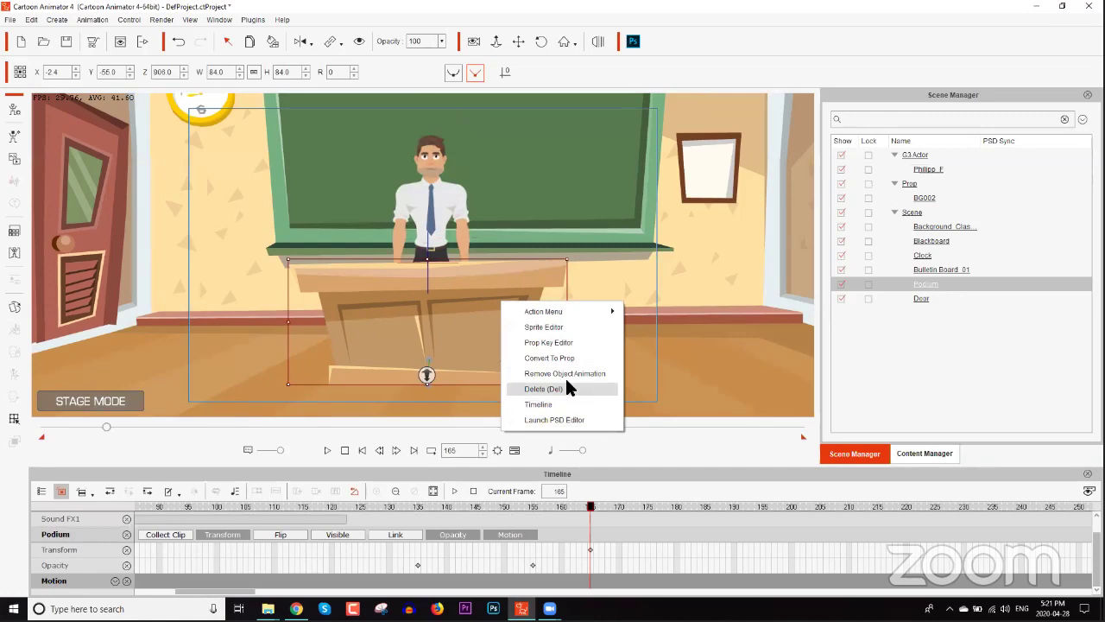
click(565, 374)
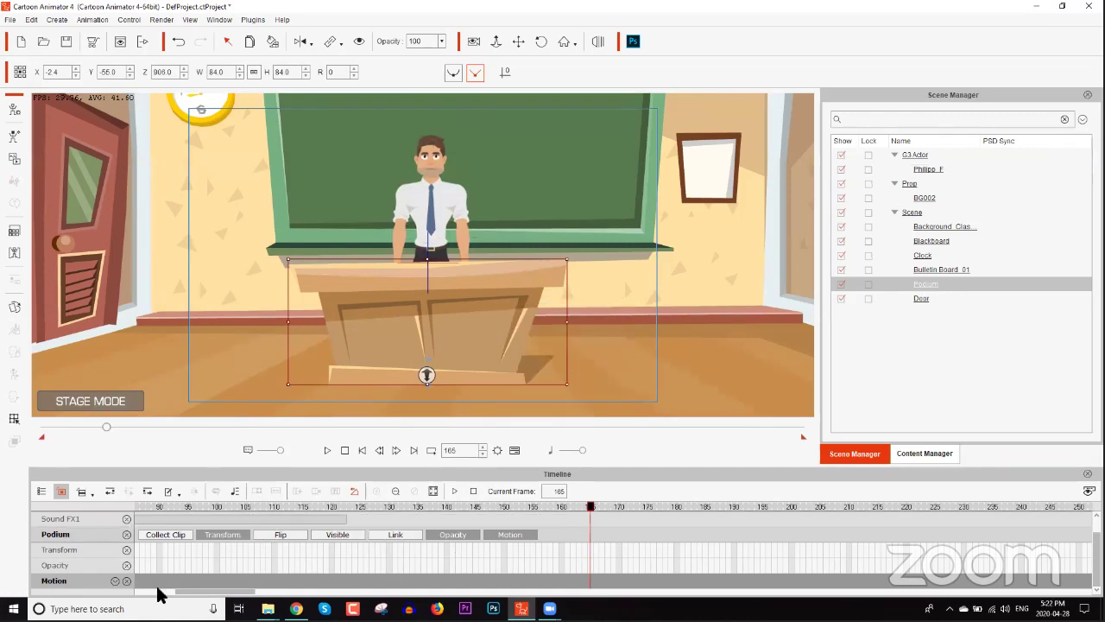
Set the Podium's opacity to 0 at the start of the timeline
click(91, 596)
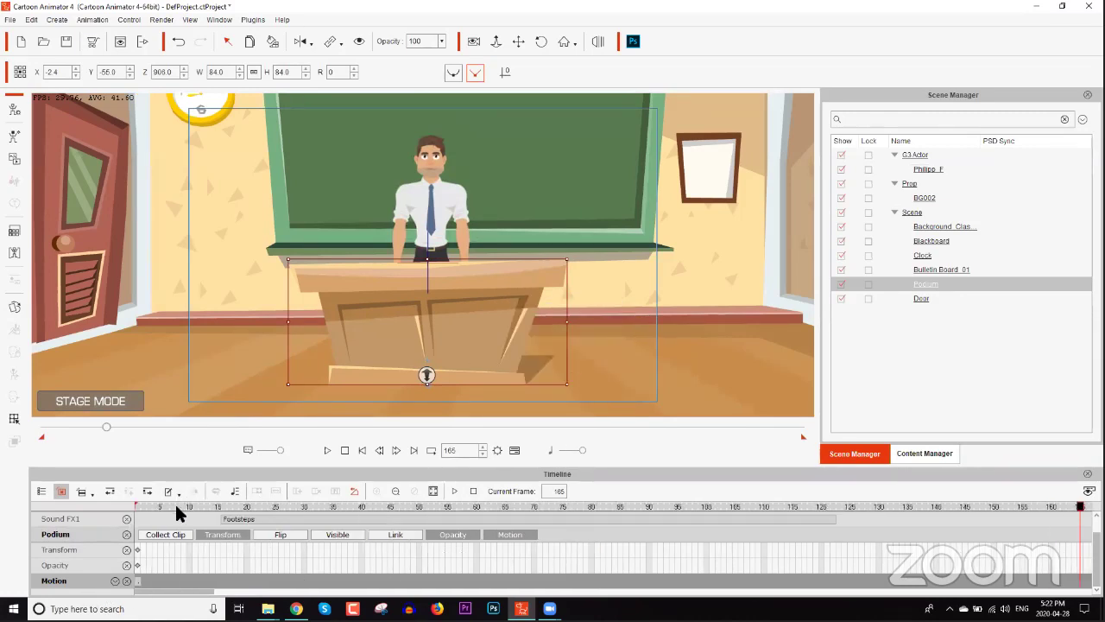
click(175, 502)
drag(442, 51, 413, 50)
Key the Podium's opacity at 1 on frame 139, just as the jump begins
drag(265, 501, 930, 444)
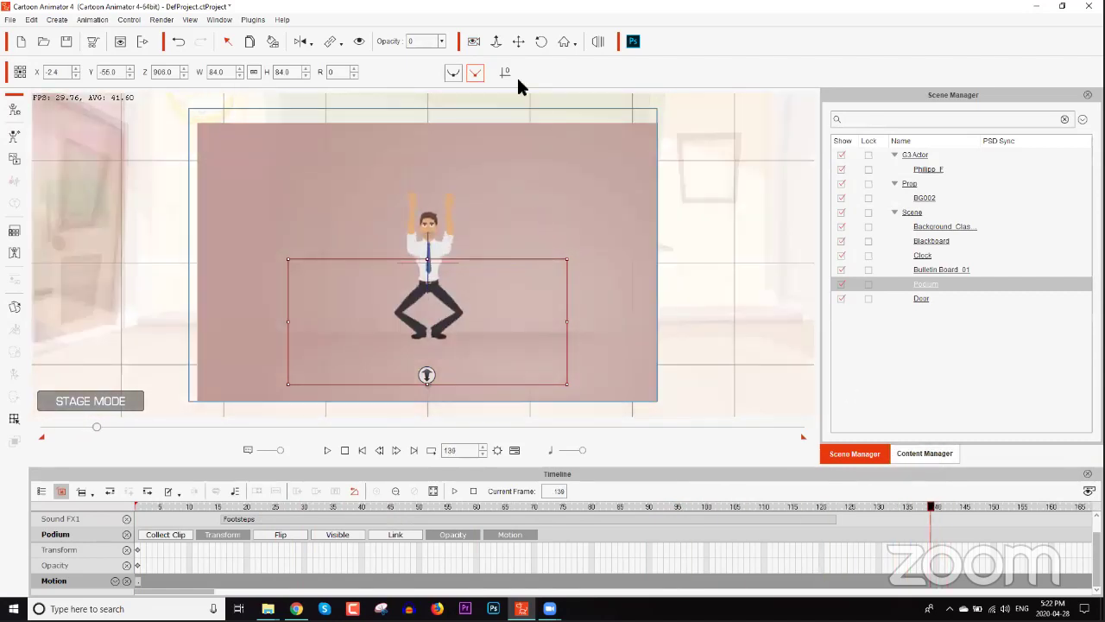
click(440, 40)
drag(416, 52, 413, 53)
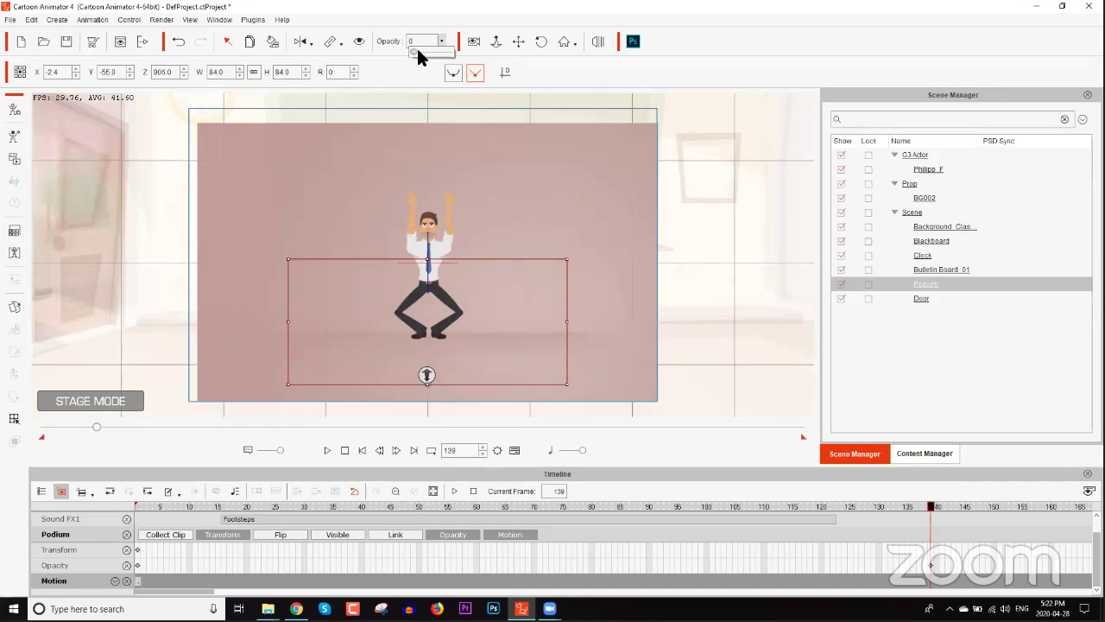
click(423, 44)
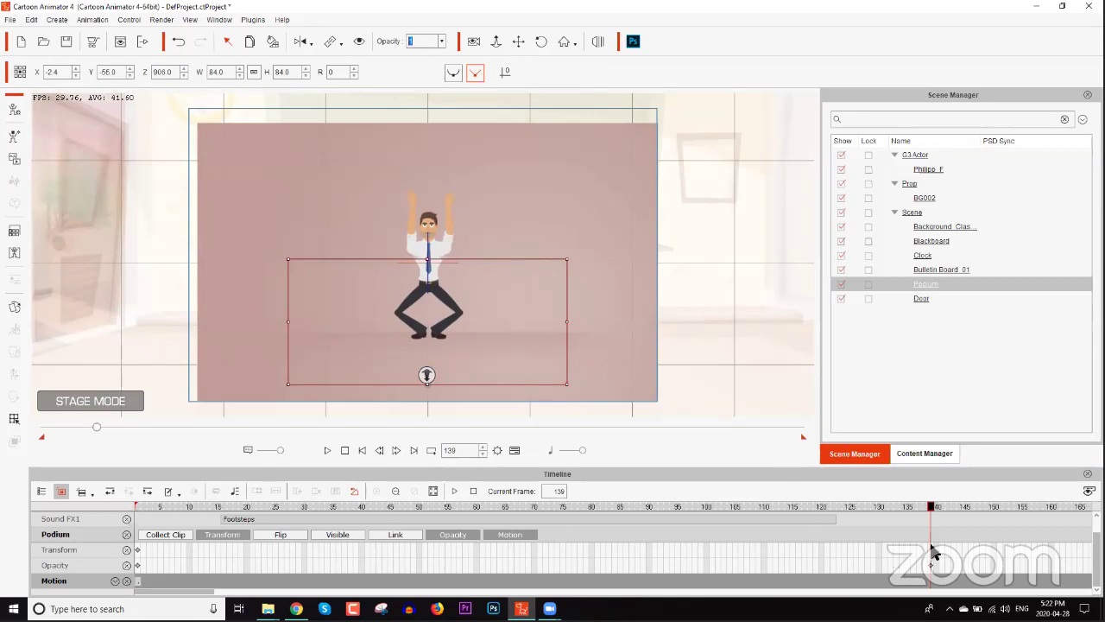
Set the Podium's opacity to 100 at frame 158
drag(936, 498, 1034, 489)
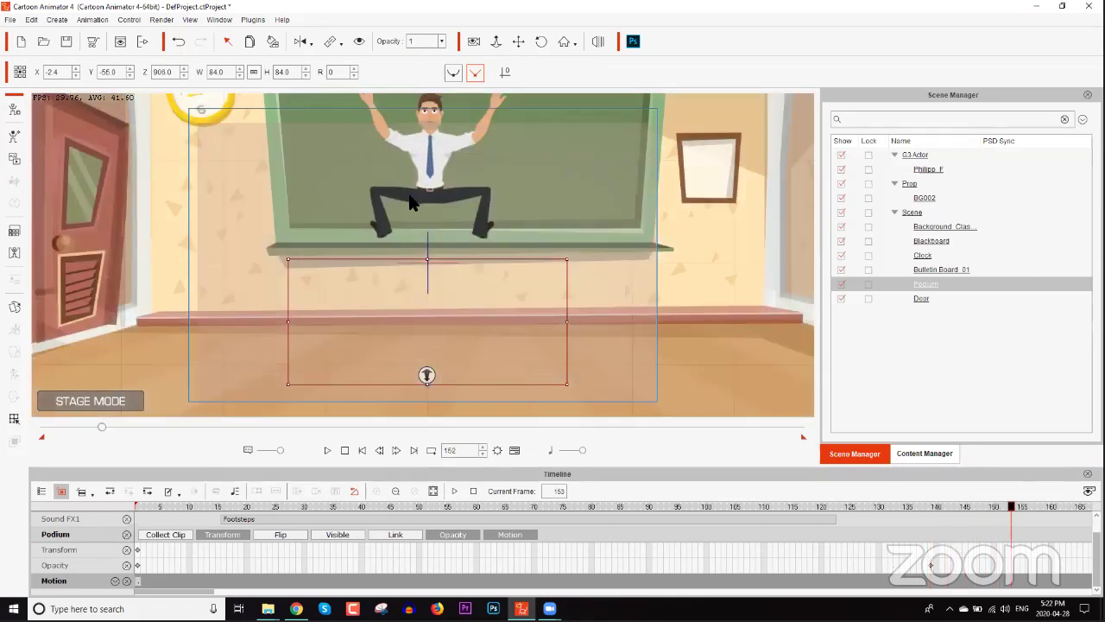
double_click(420, 41)
text(100)
key(Return)
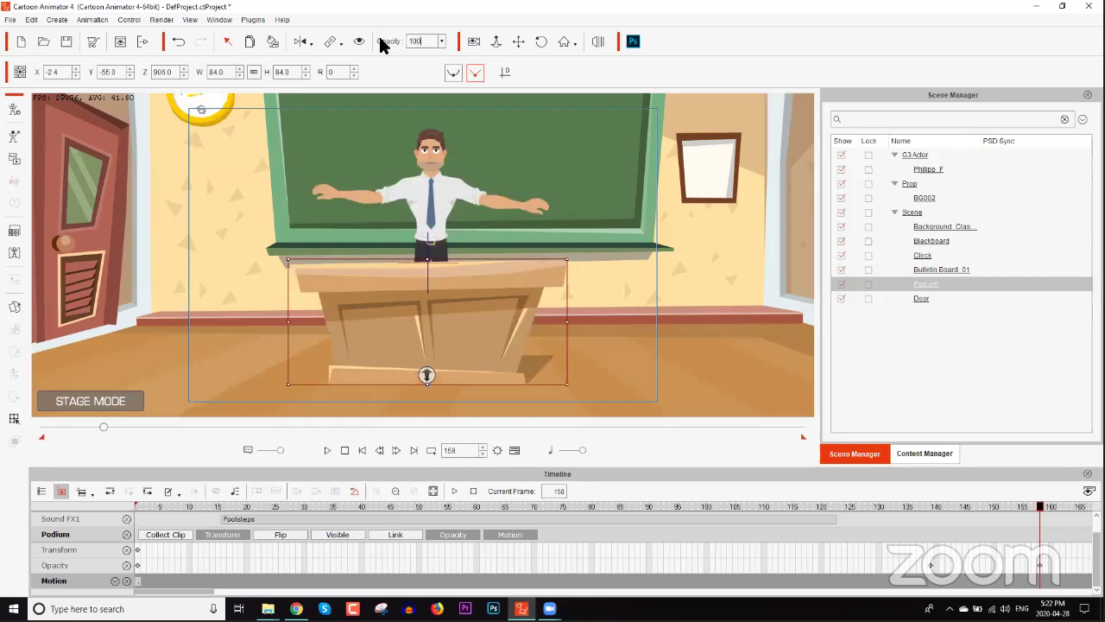
Play back the Podium's fade-in with the jump from about frame 135, and replay the lead-up from about frame 115
mouse_move(905, 504)
mouse_down()
mouse_move(935, 506)
mouse_move(908, 510)
mouse_up()
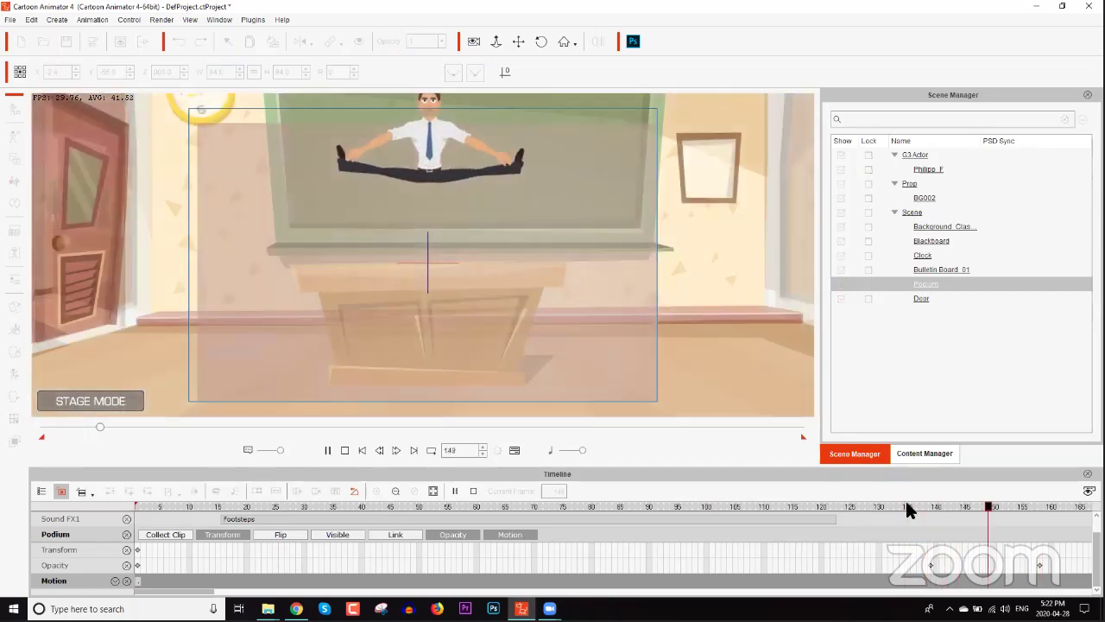
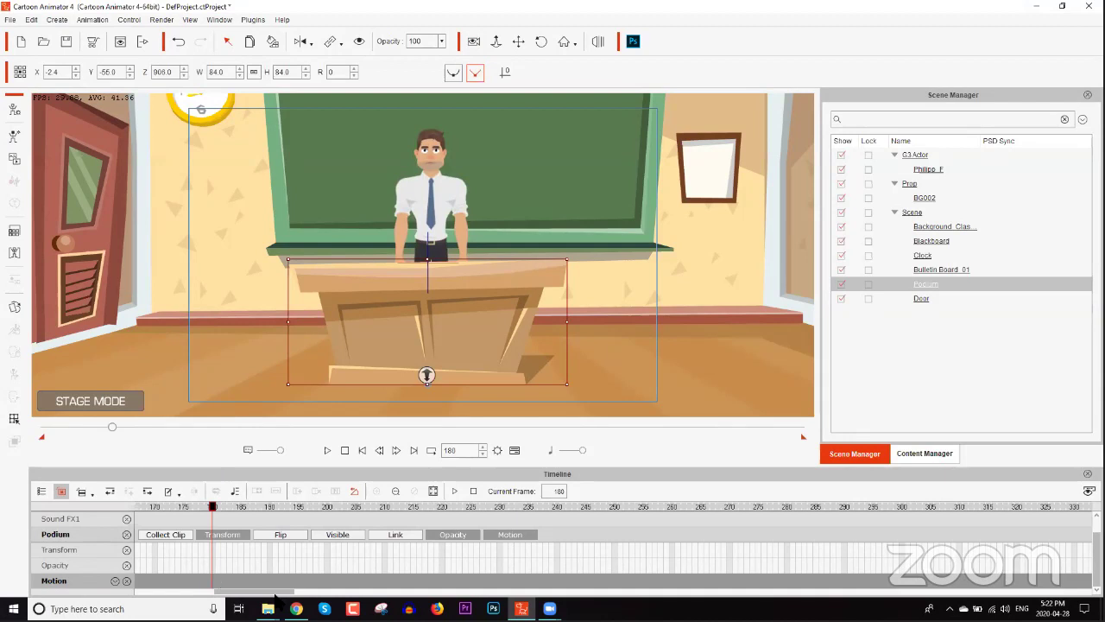
drag(271, 596, 231, 596)
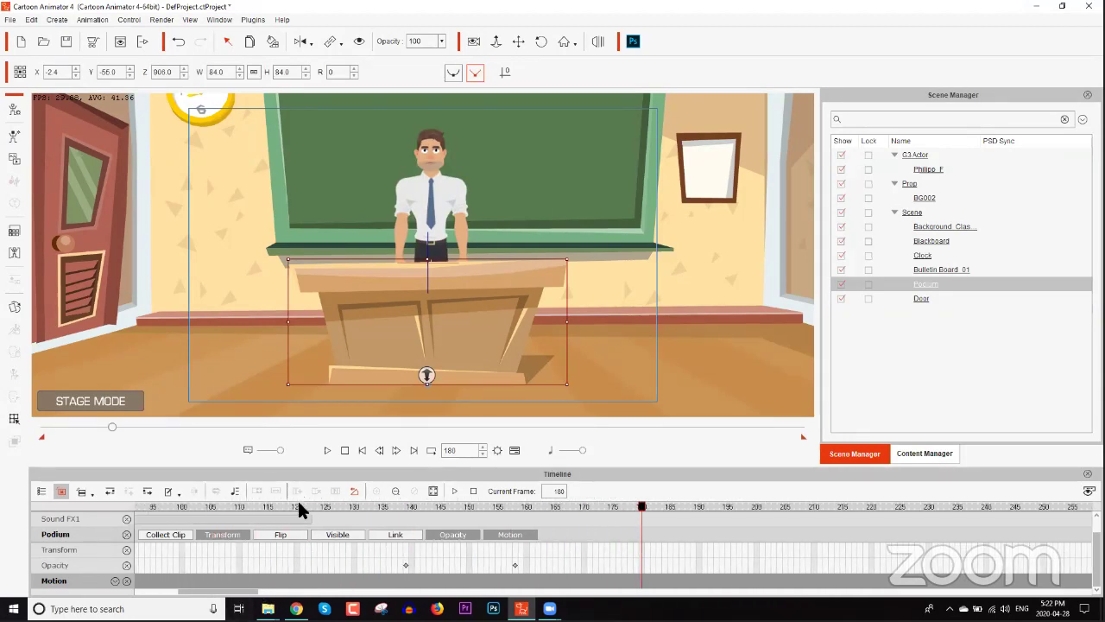
click(270, 506)
key(space)
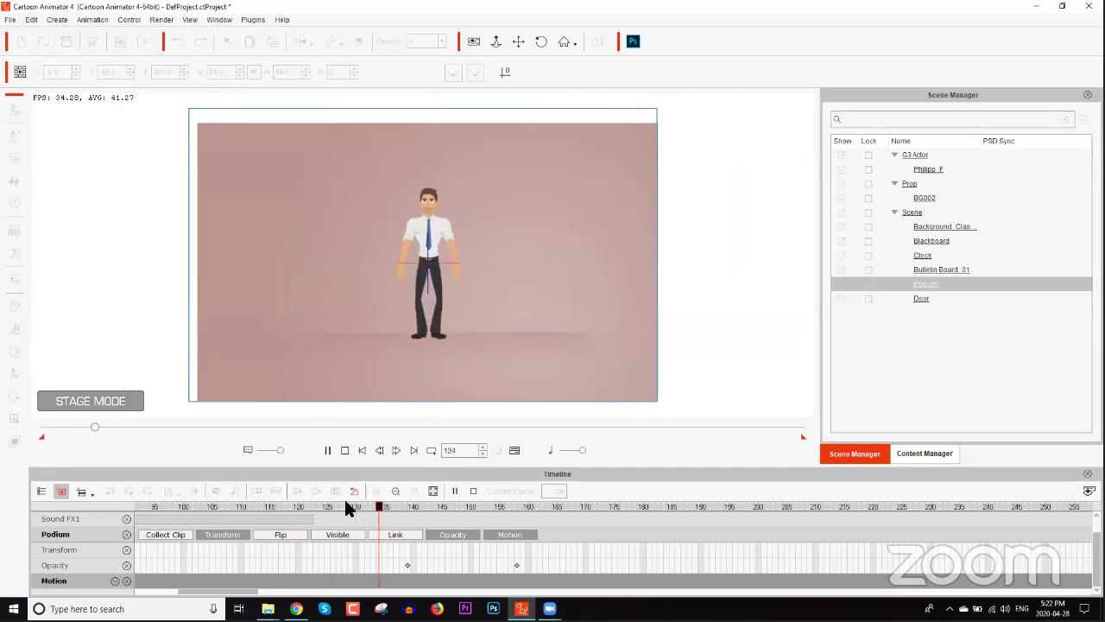
key(space)
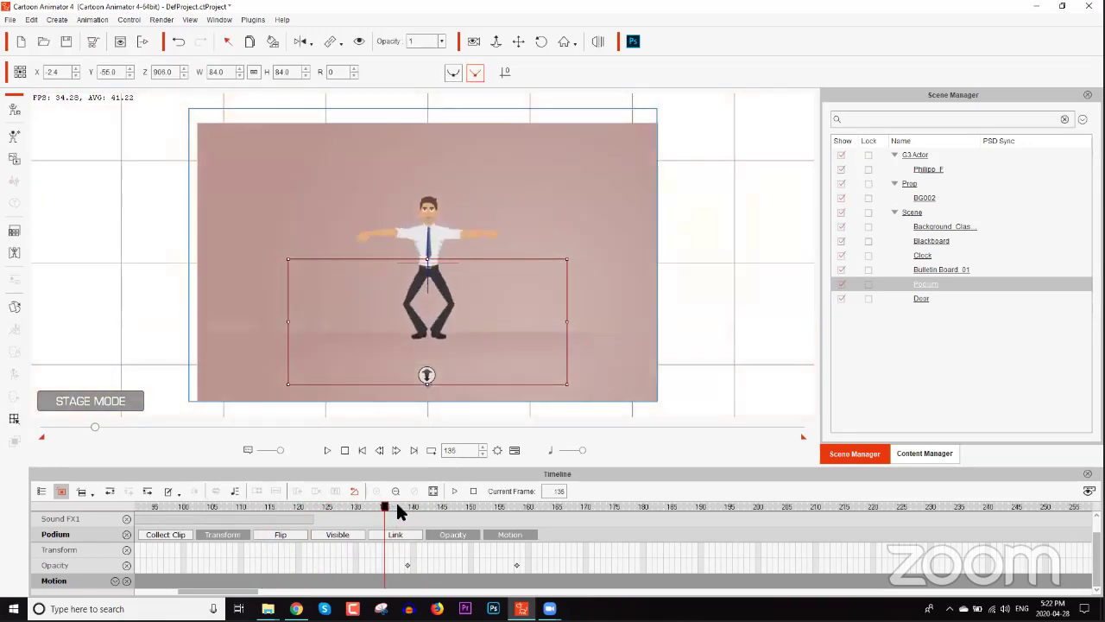
Insert the Boing audio file on Sound FX1 at frame 137 and play back the jump with it
drag(398, 507, 401, 507)
scroll(128, 521, up, 1)
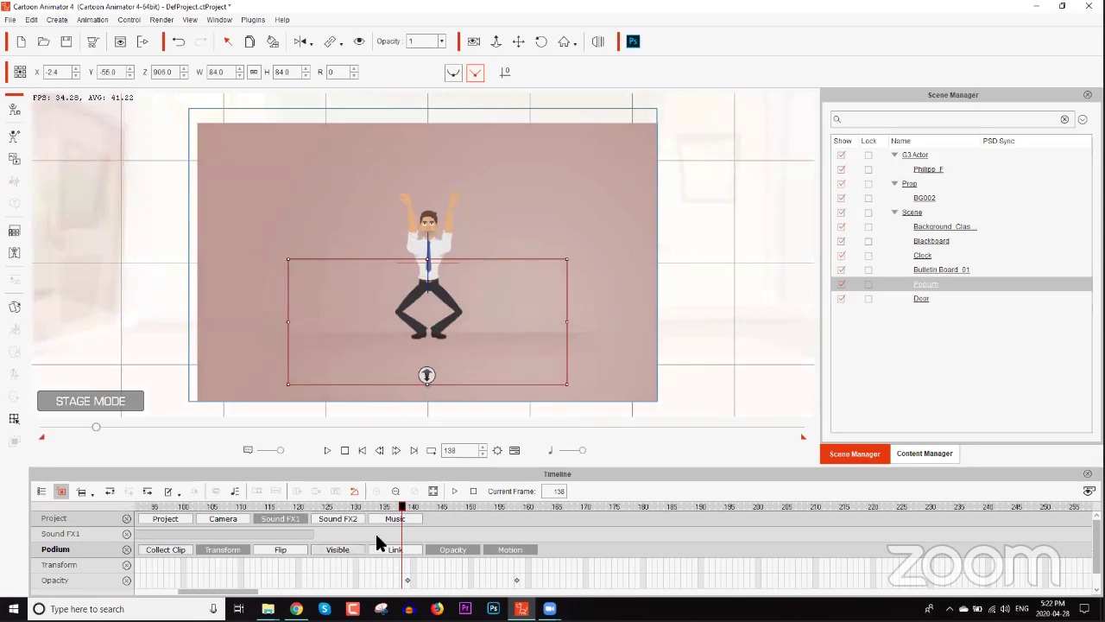
double_click(397, 532)
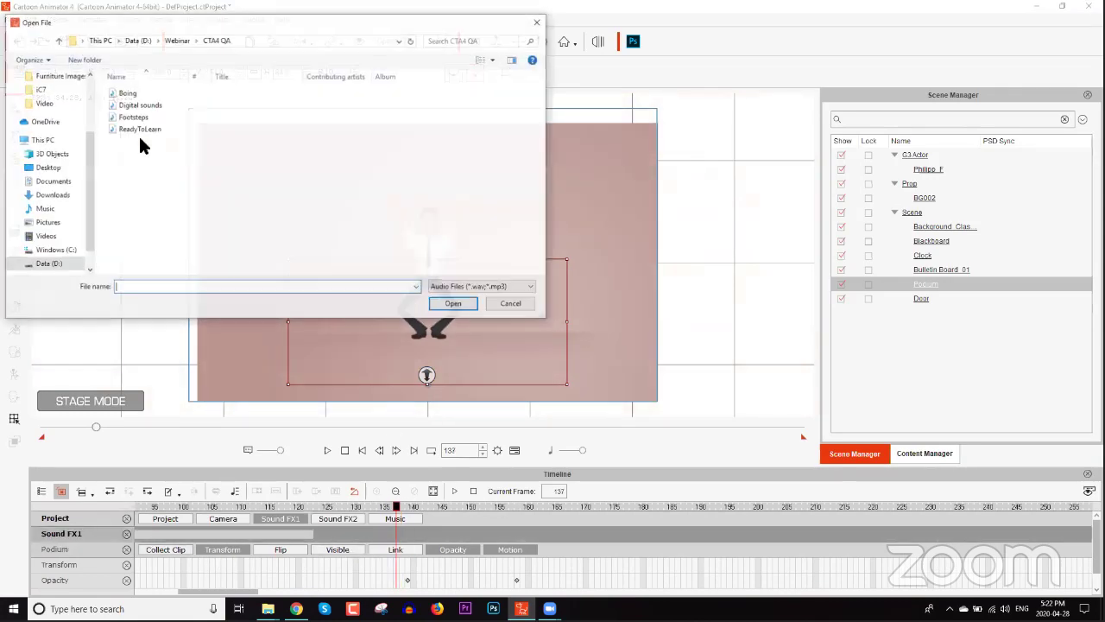
double_click(127, 94)
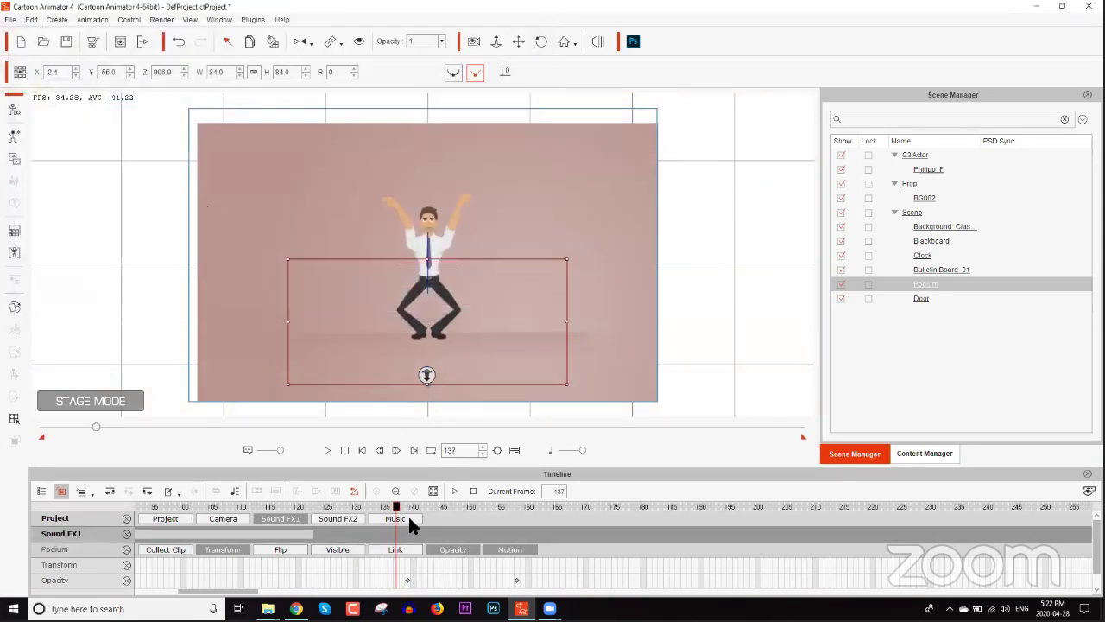
key(space)
click(618, 506)
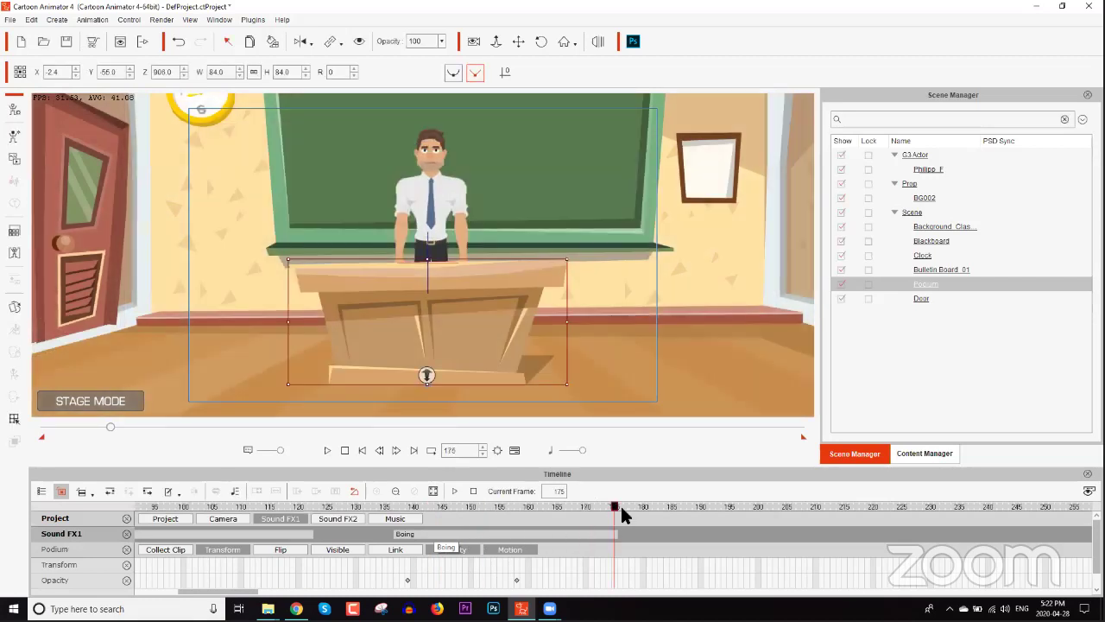
At frame 174, clear the open tracks from the timeline and set a full-body key for Philipp_F in the 2D Motion Key Editor
mouse_move(615, 513)
mouse_down()
mouse_move(648, 511)
mouse_move(595, 515)
mouse_move(607, 516)
mouse_up()
click(127, 533)
click(126, 531)
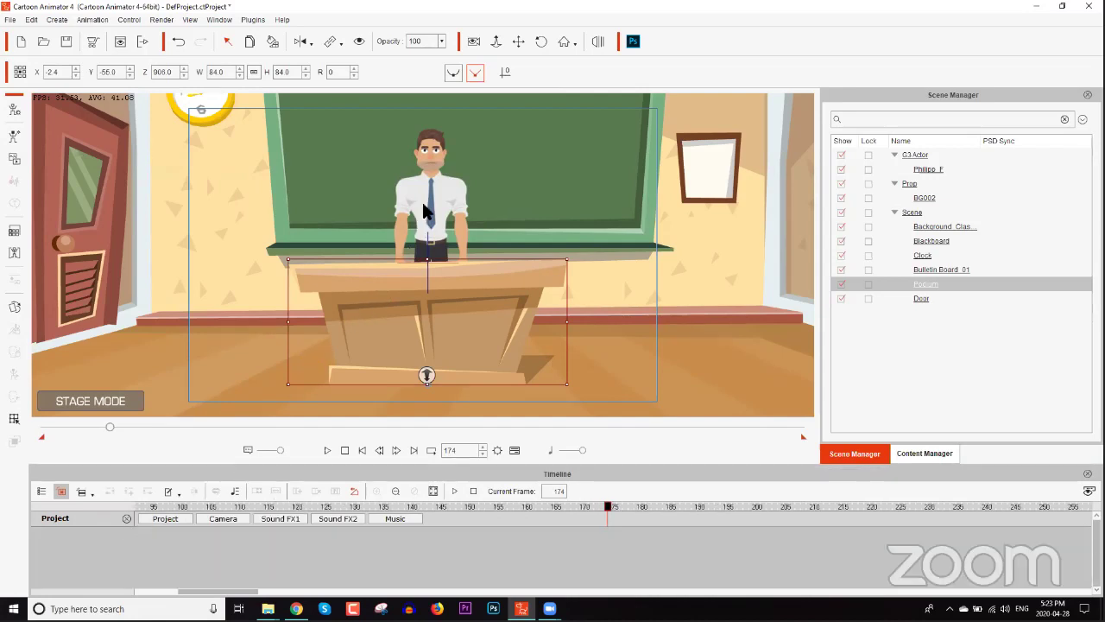
click(423, 208)
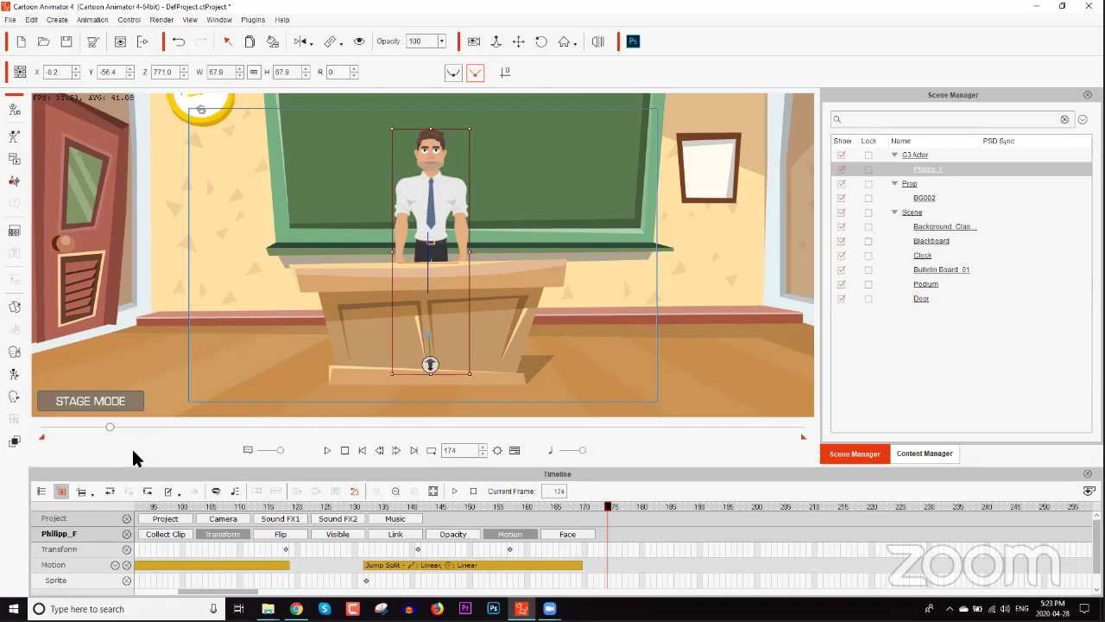
click(15, 377)
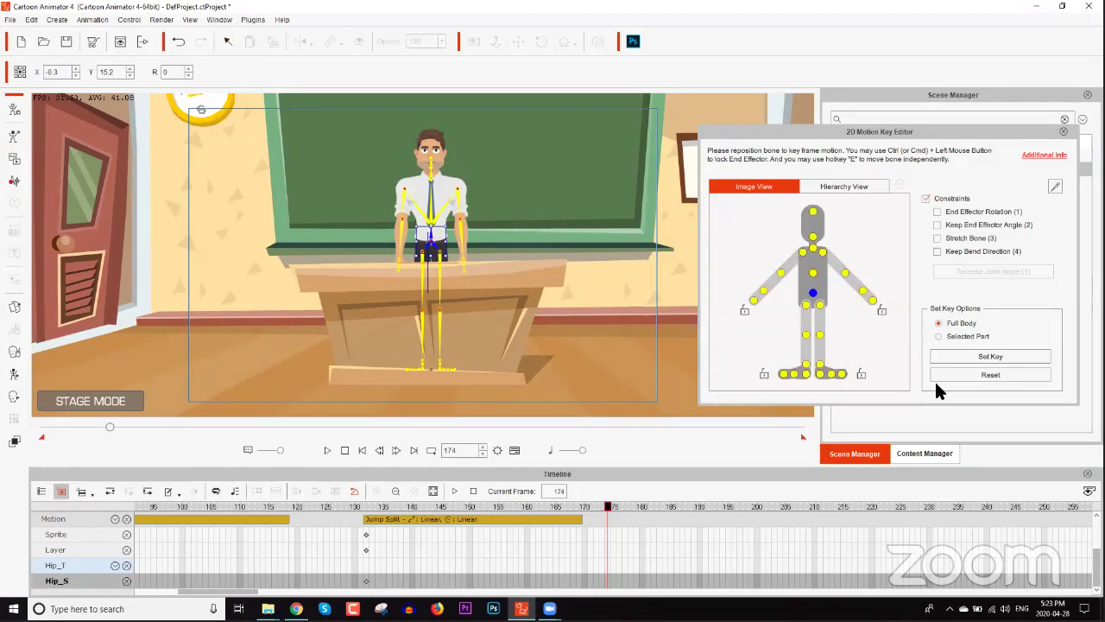
click(995, 358)
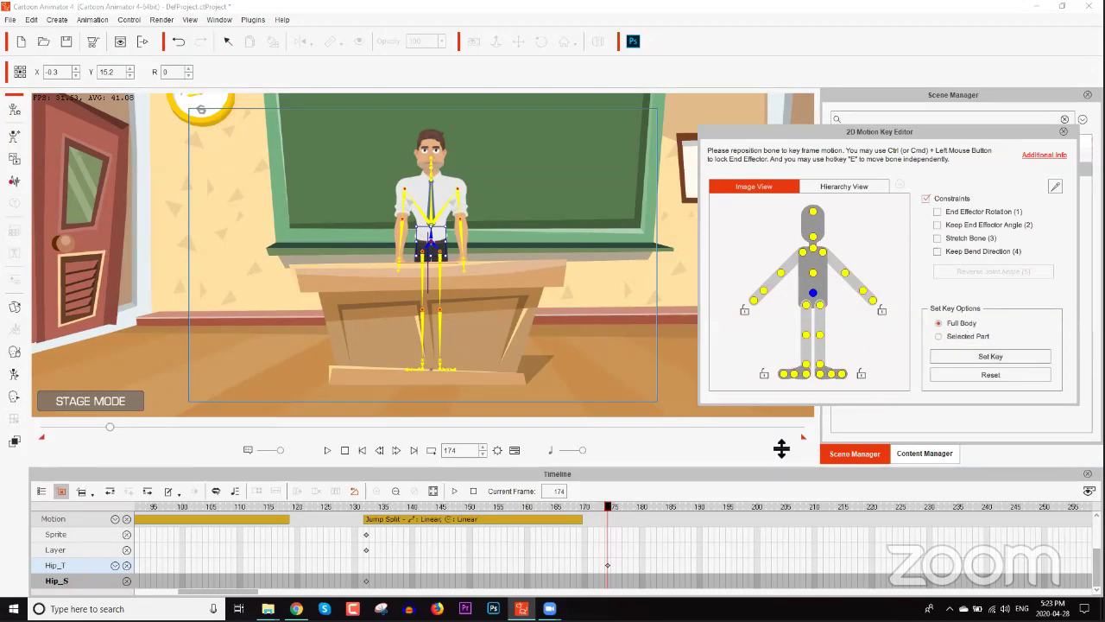
Select Philipp_F's neck and right arm bones to examine their keys in the timeline
scroll(620, 550, up, 3)
scroll(615, 540, down, 3)
scroll(614, 538, down, 1)
scroll(617, 553, up, 1)
click(813, 249)
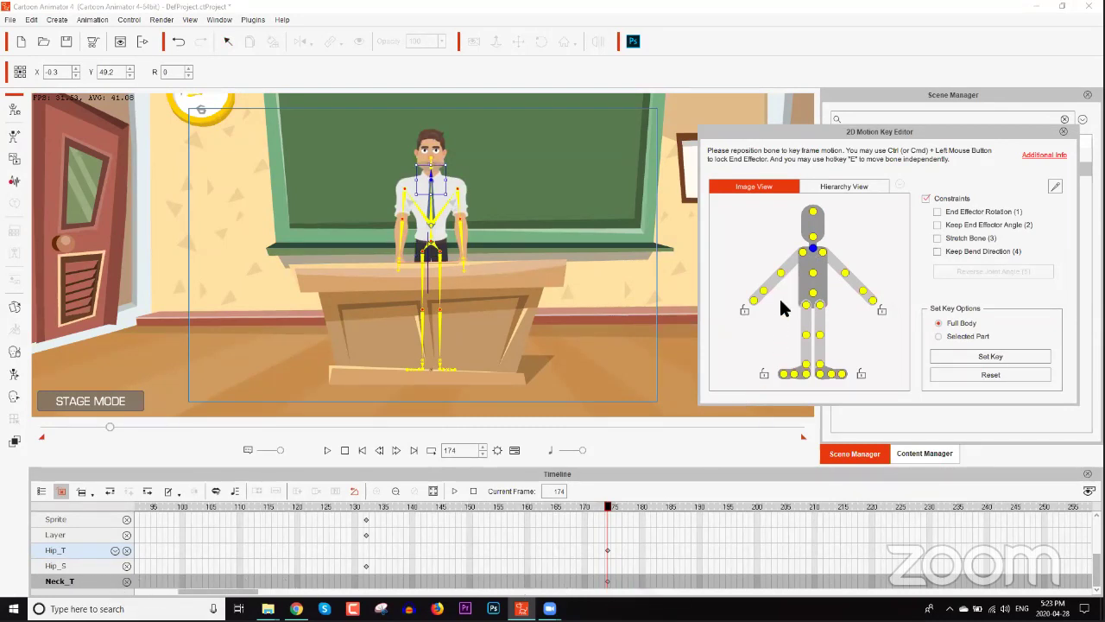
click(804, 252)
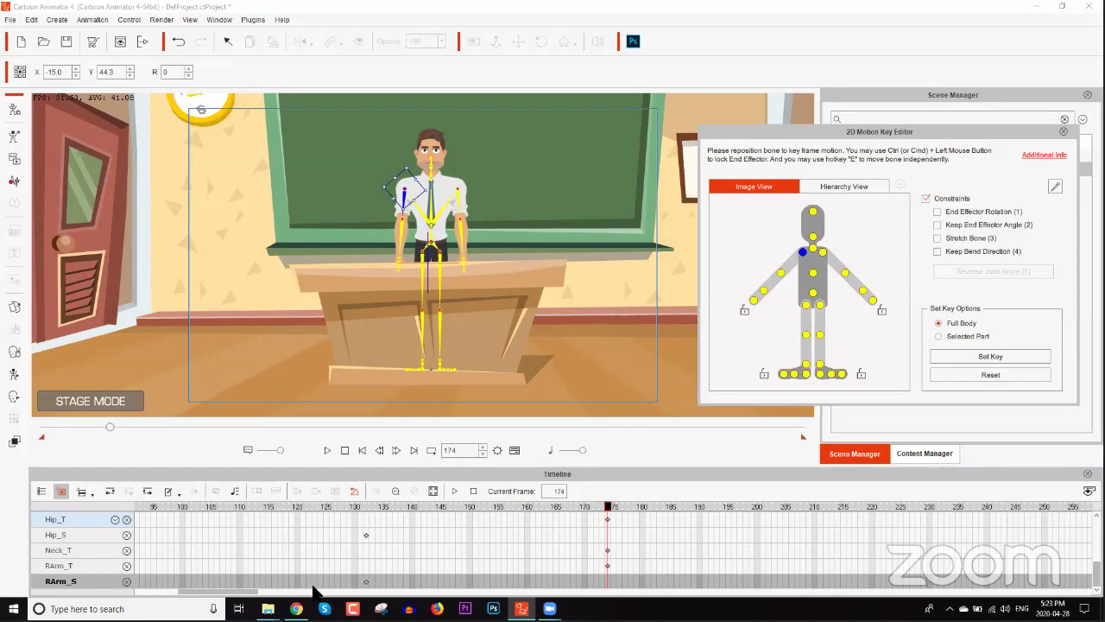
At frame 180, lower Philipp_F's neck bone to Y 42.5
drag(607, 508, 644, 510)
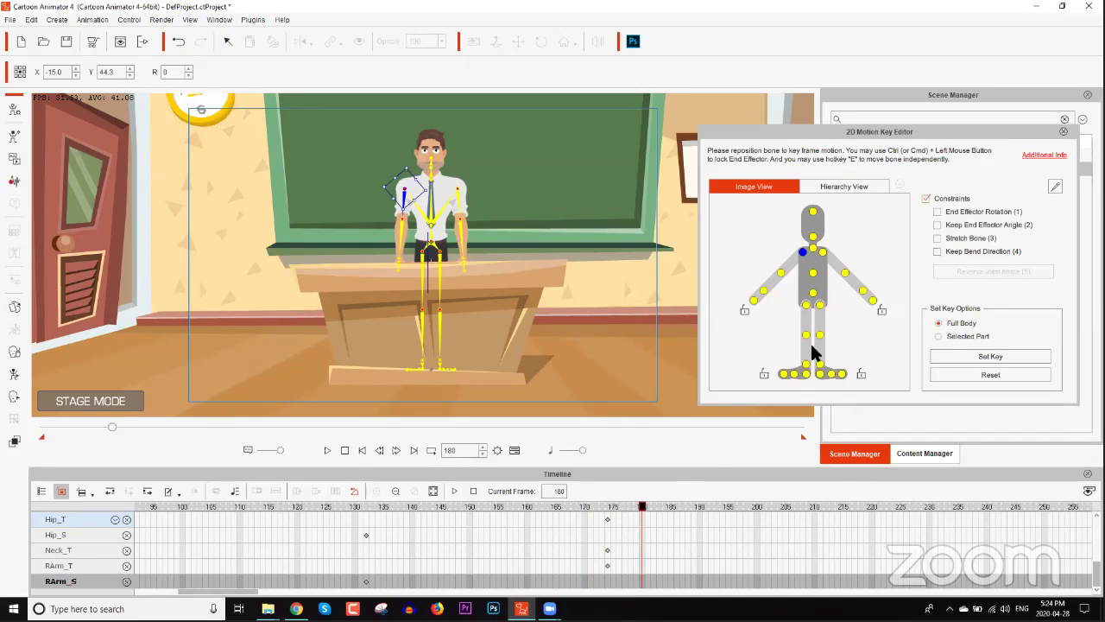
click(812, 251)
drag(432, 184, 434, 192)
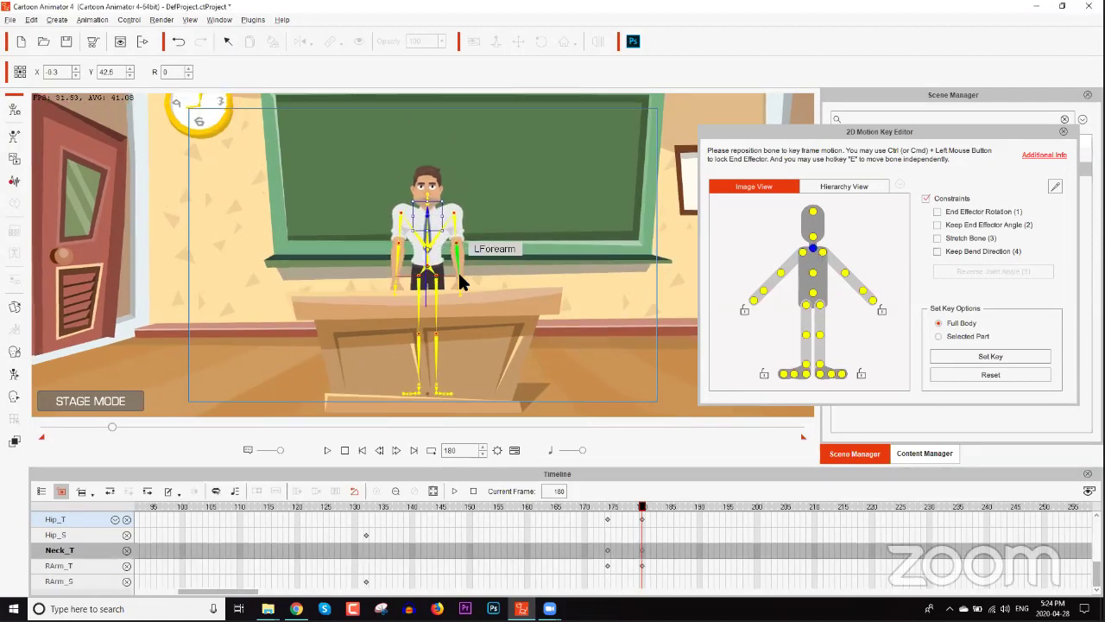
Lower both of Philipp_F's arm bones to Y 36.2 at frame 180, with the right at X -12.9 and the left at X 12.4
scroll(432, 198, up, 3)
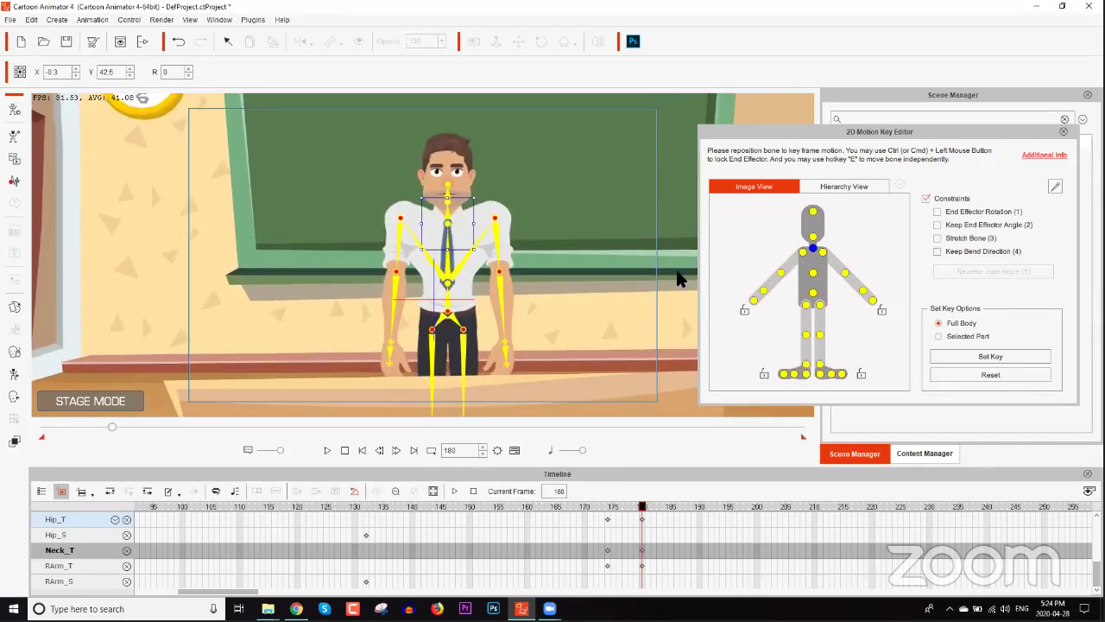
click(802, 251)
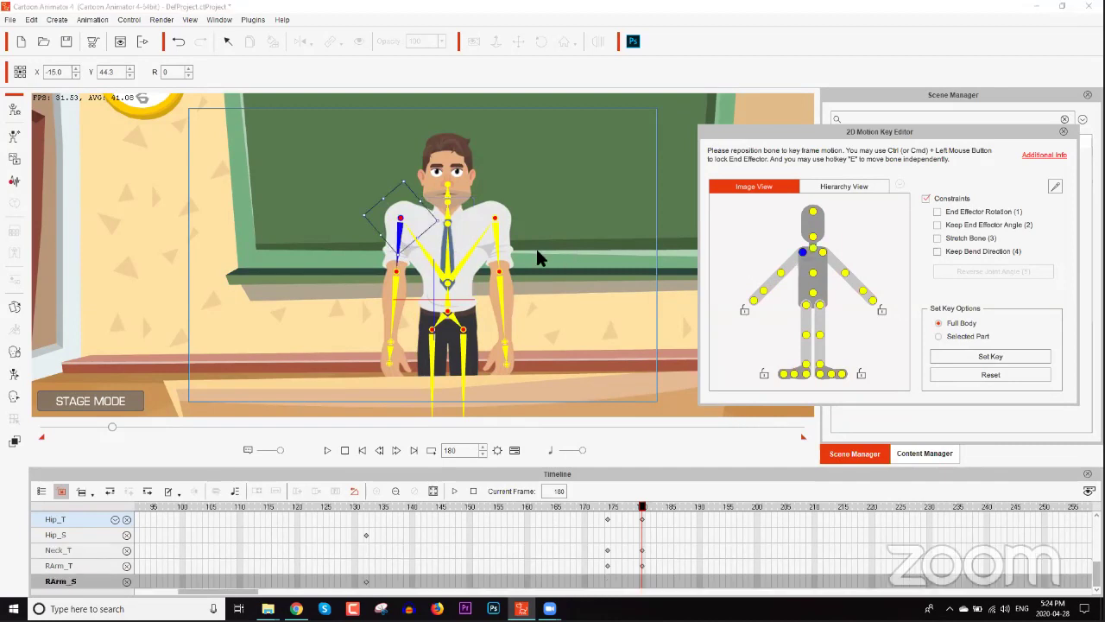
drag(407, 229, 420, 239)
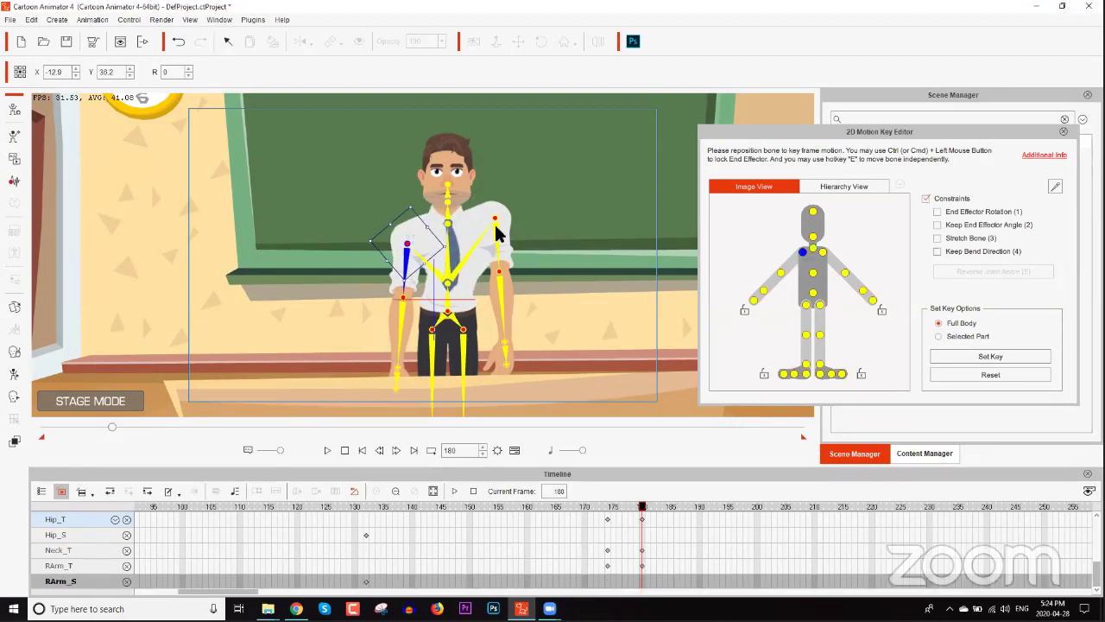
click(823, 251)
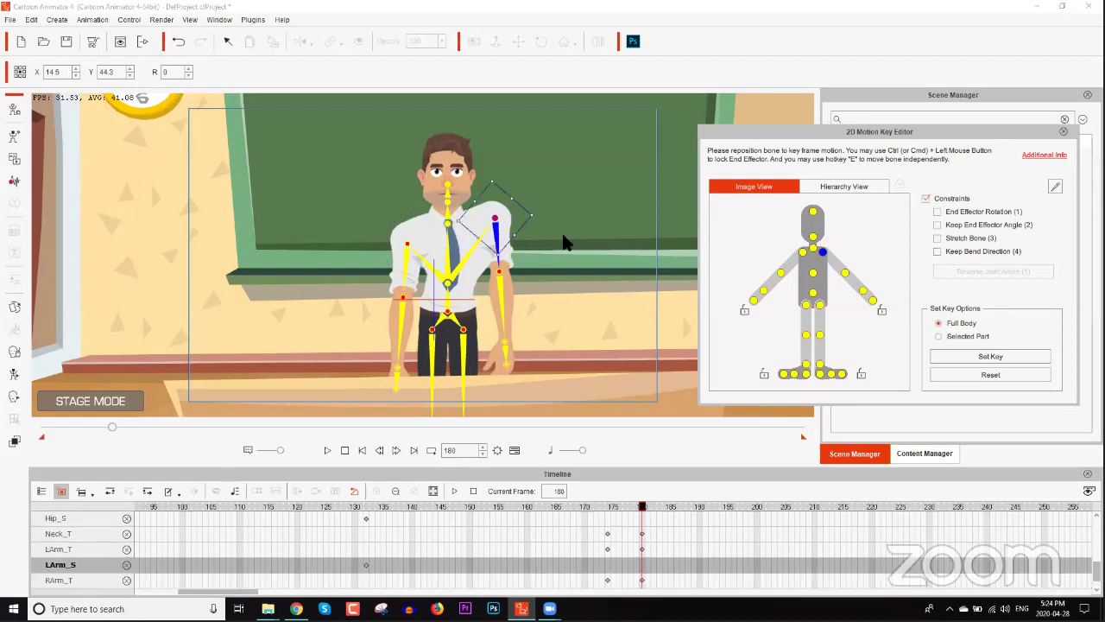
drag(516, 224, 511, 235)
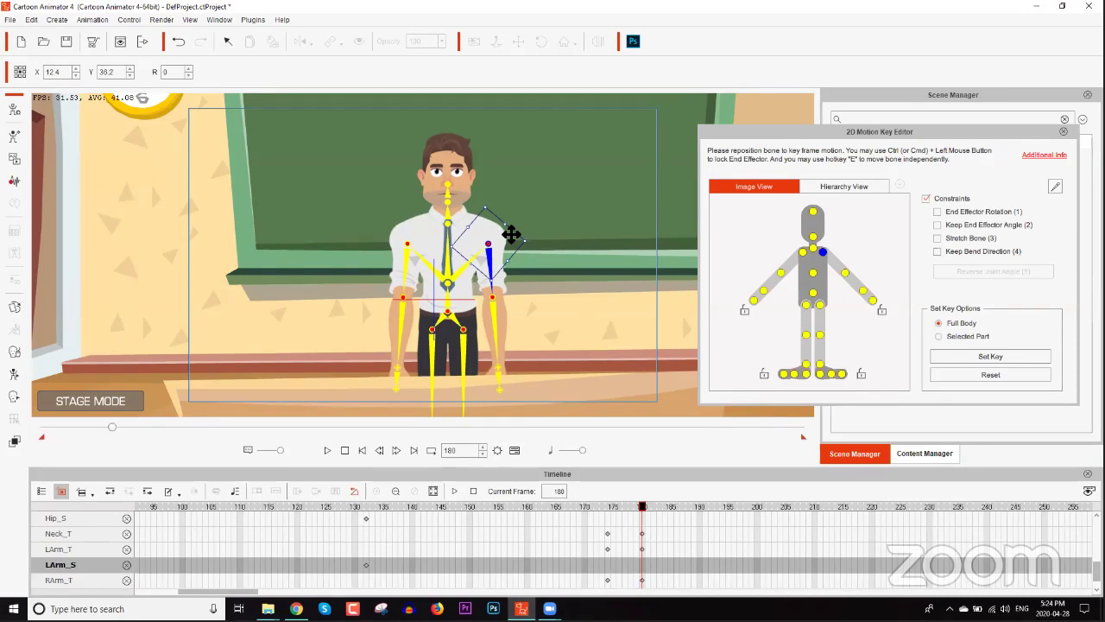
Tilt Philipp_F's head bone to a rotation of 332 at frame 180
click(811, 236)
drag(485, 216, 463, 201)
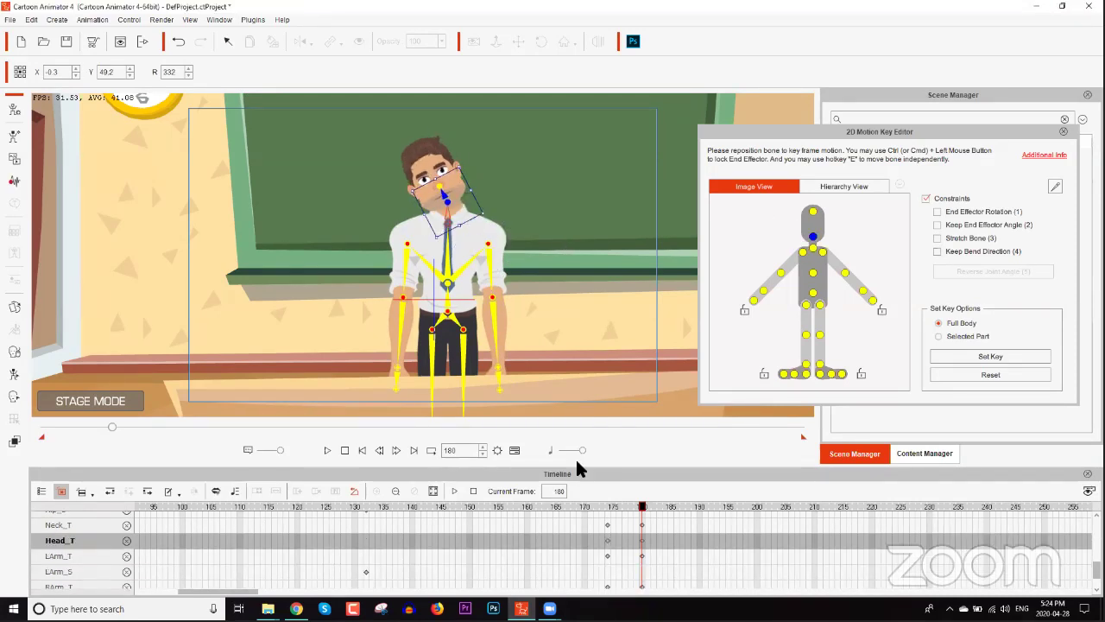
At frame 197, straighten Philipp_F's head bone to a rotation of 359 and raise the neck bone to Y 48.8
click(603, 507)
drag(610, 511, 737, 519)
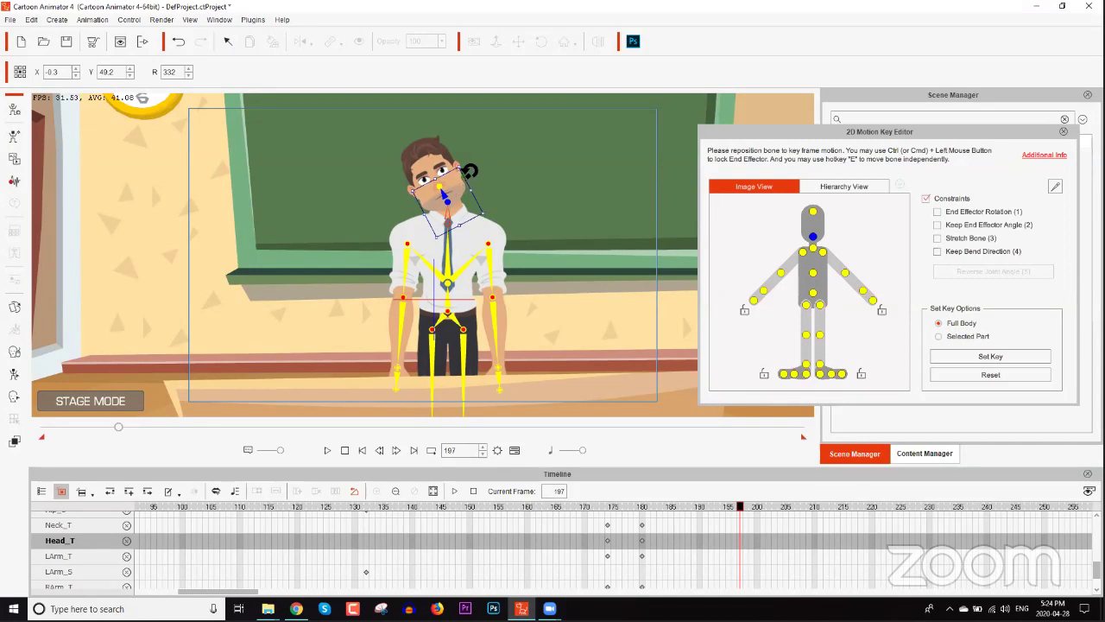
drag(468, 170, 492, 187)
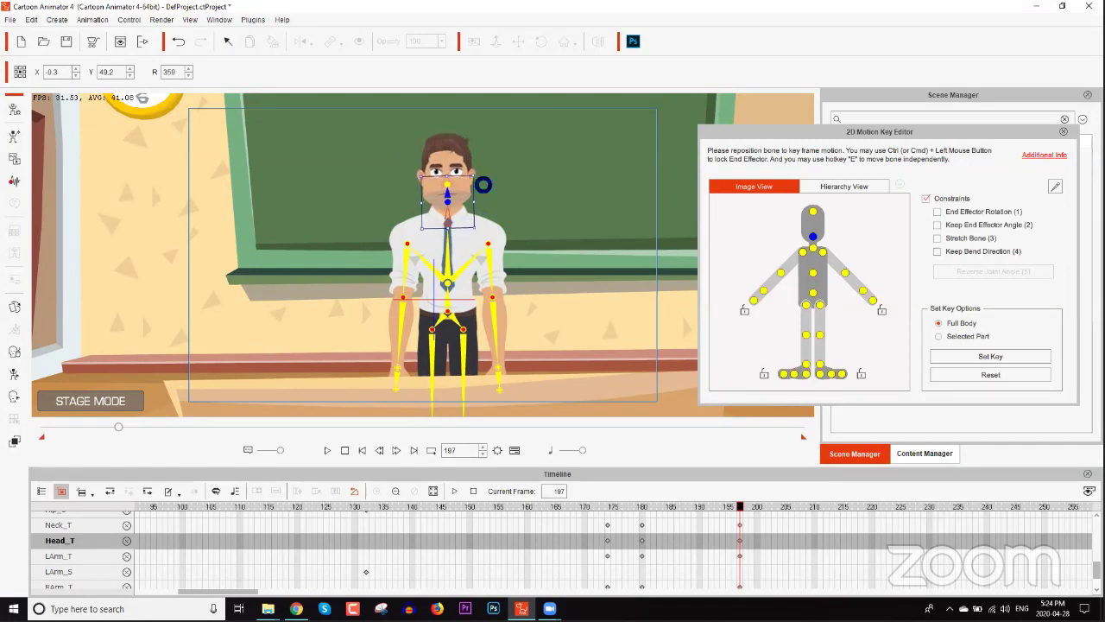
click(812, 251)
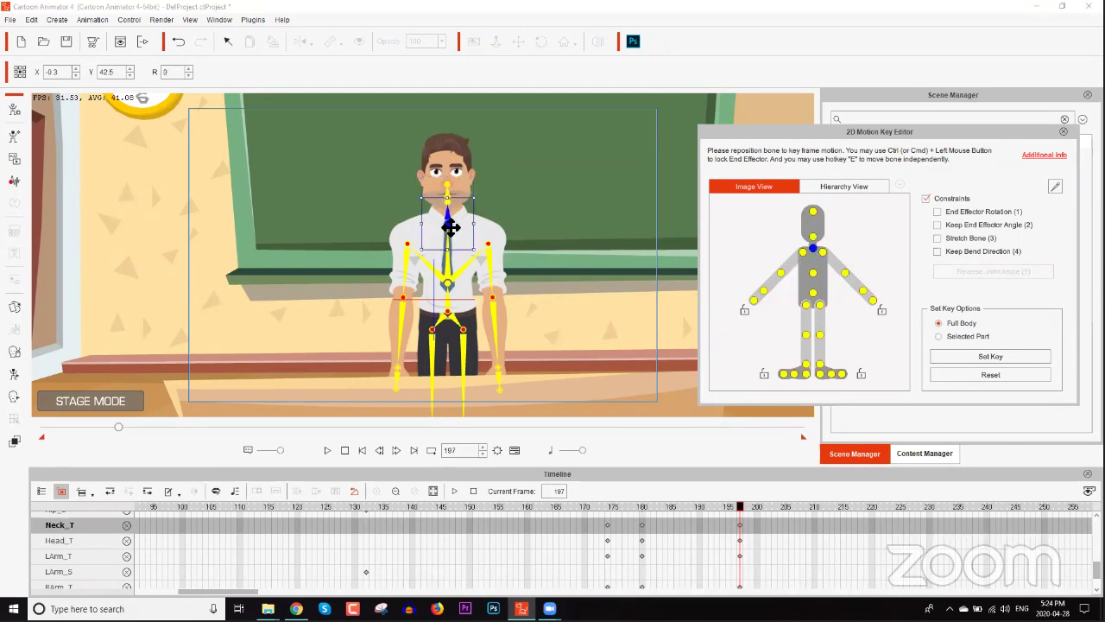
drag(460, 225, 462, 219)
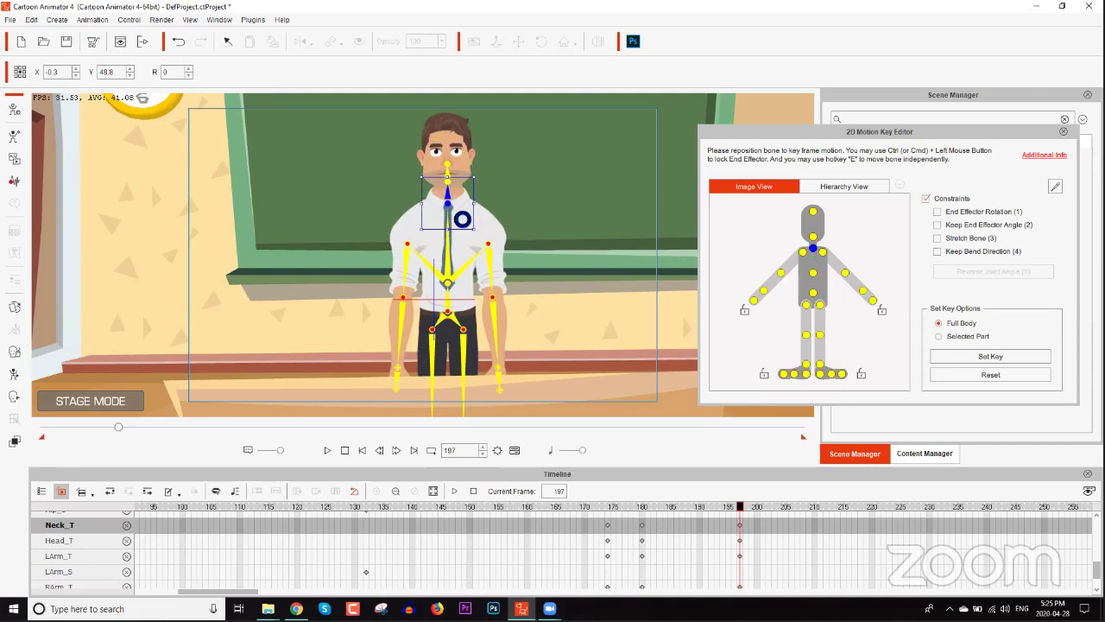
At frame 197, raise Philipp_F's right shoulder and bend the right arm across his torso, with the forearm bone rotated to 243
click(803, 253)
drag(441, 262, 404, 216)
drag(402, 256, 379, 199)
click(366, 252)
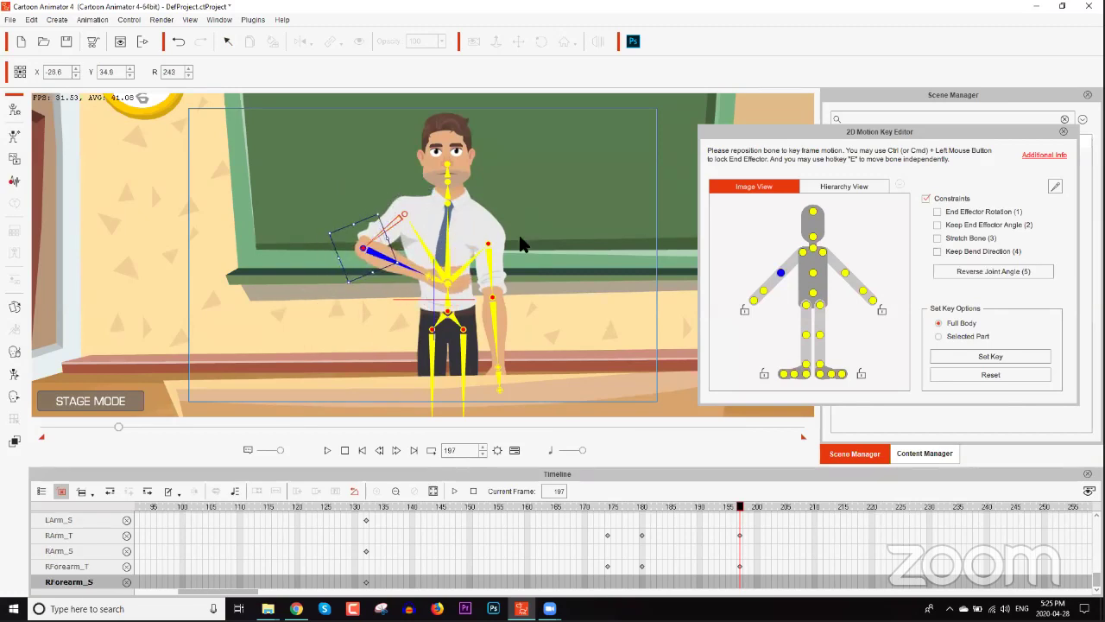
At frame 197, raise the left shoulder and bend the left arm toward the waist, with the forearm bone rotated to 46
drag(489, 258, 515, 337)
click(544, 291)
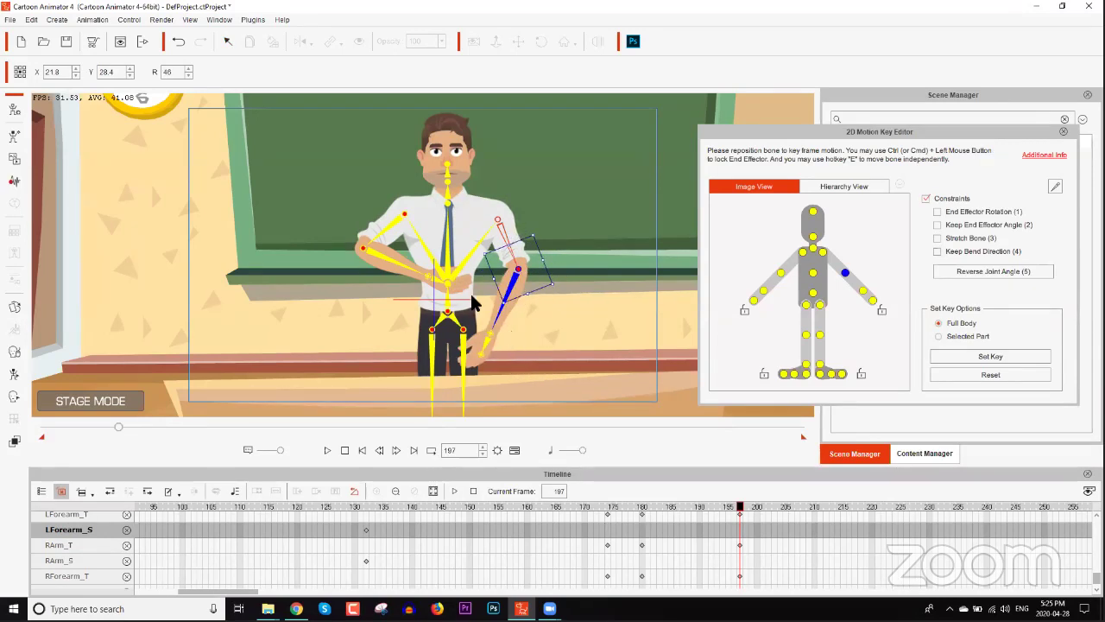
click(398, 262)
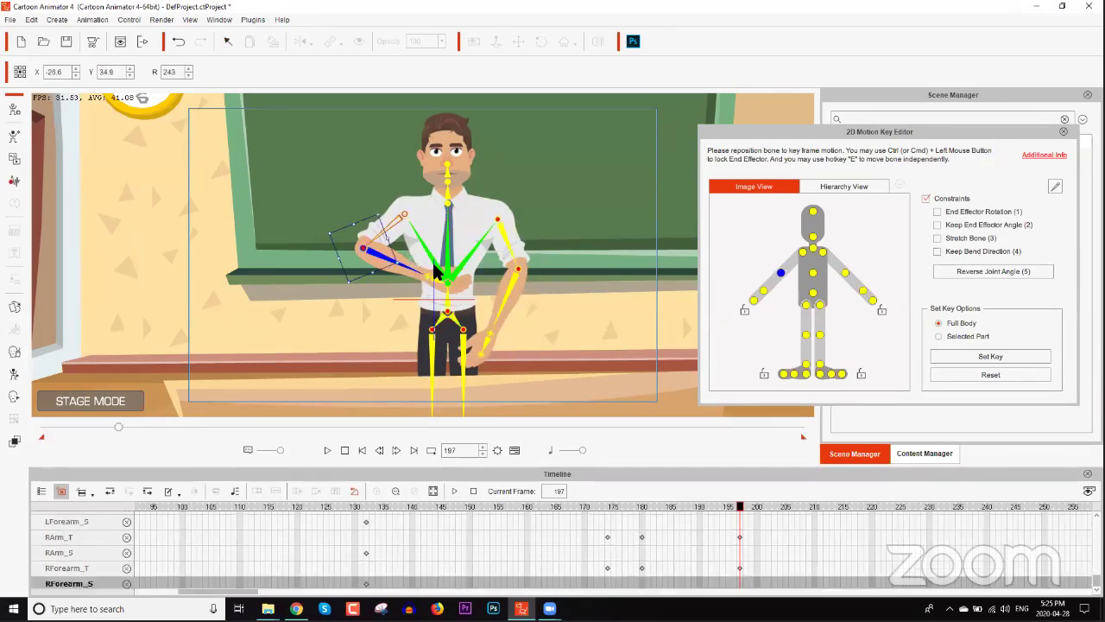
drag(405, 253, 427, 273)
Play back the new body motion and return the playhead to frame 174
key(space)
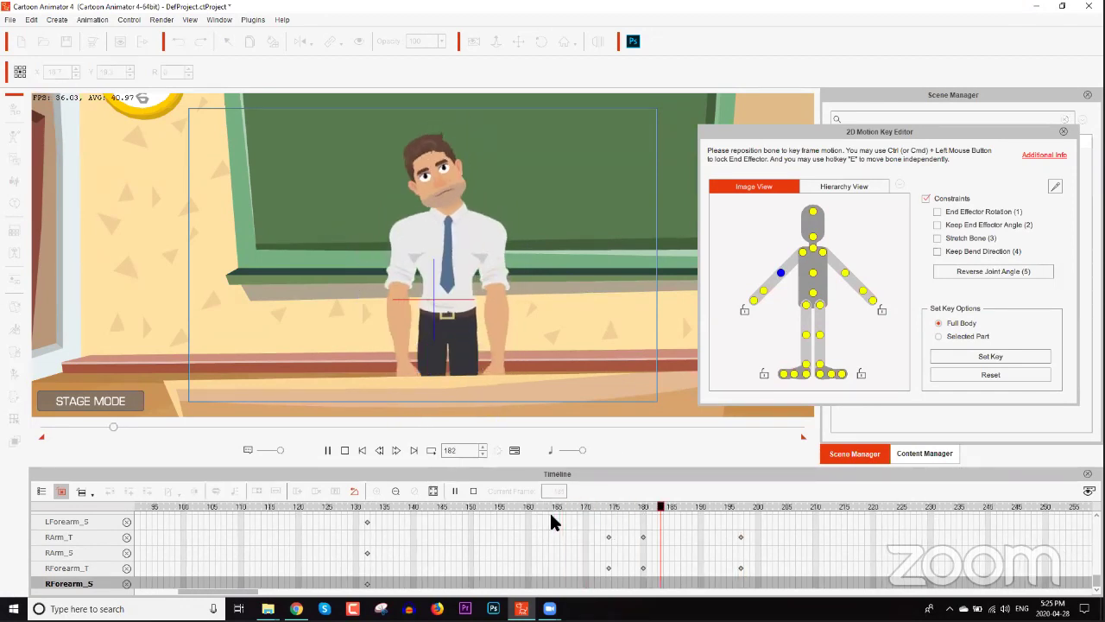
click(608, 509)
mouse_move(607, 510)
mouse_down()
mouse_move(755, 509)
mouse_move(610, 520)
mouse_up()
key(space)
click(622, 518)
click(608, 512)
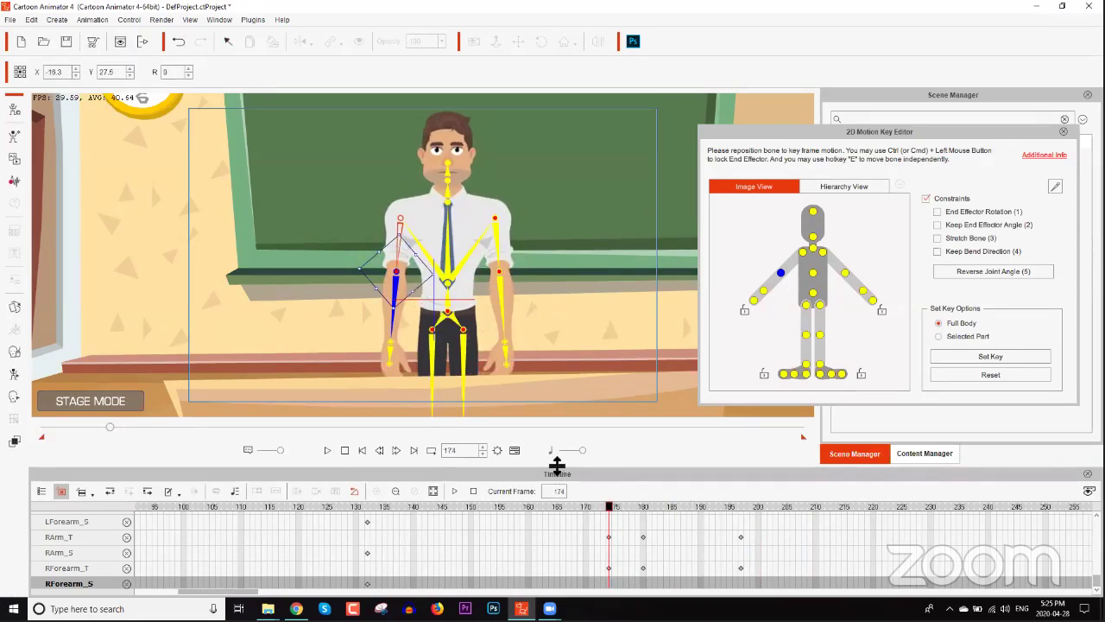
Enlarge the timeline and move all of Philipp_F's bone keys at frame 197 to frame 188
drag(559, 467, 551, 368)
scroll(739, 497, up, 2)
scroll(738, 493, down, 1)
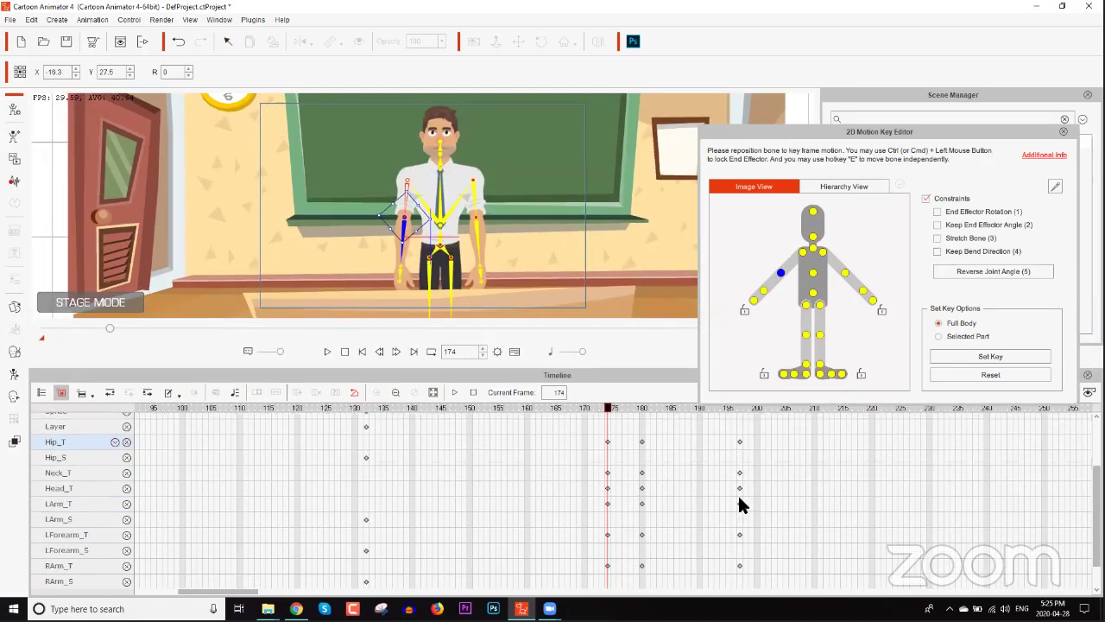
scroll(730, 449, down, 1)
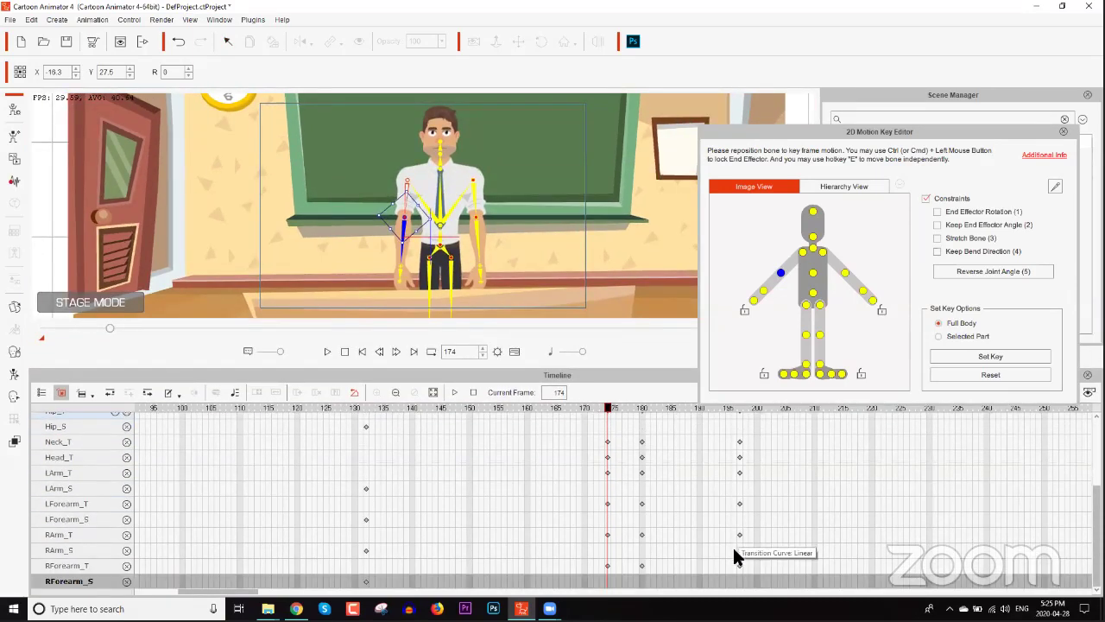
scroll(738, 512, up, 2)
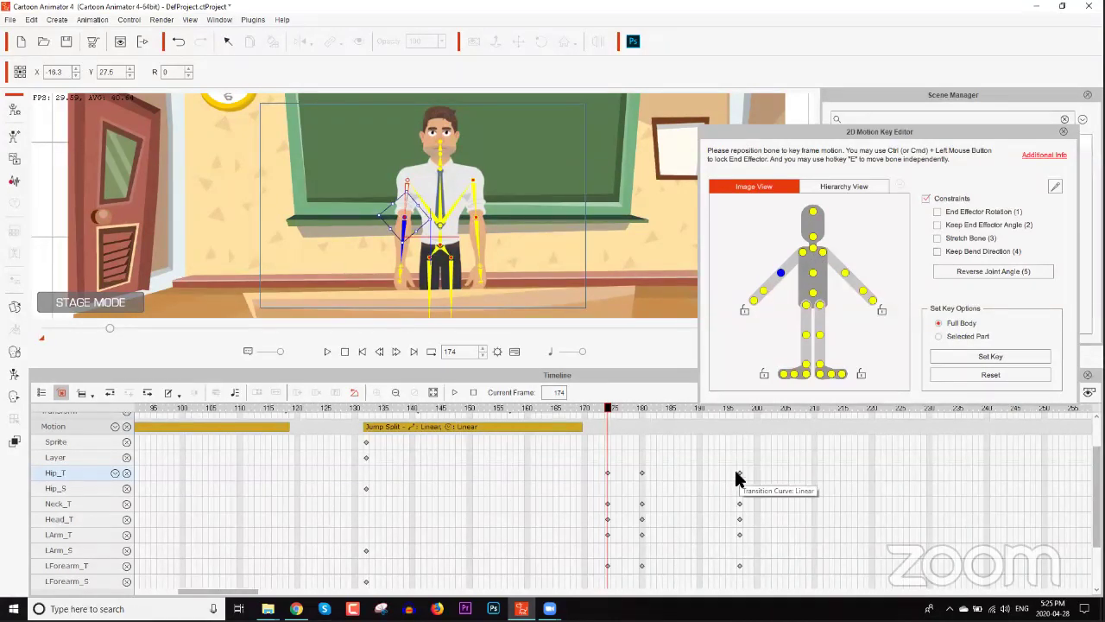
drag(727, 464, 750, 582)
drag(728, 540, 727, 437)
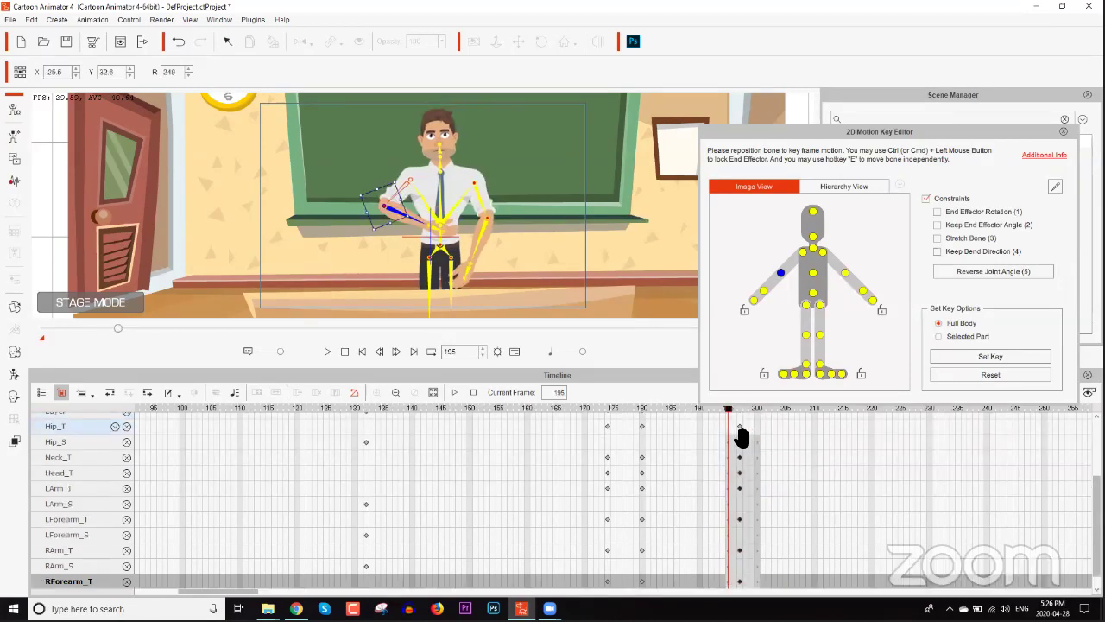
click(740, 425)
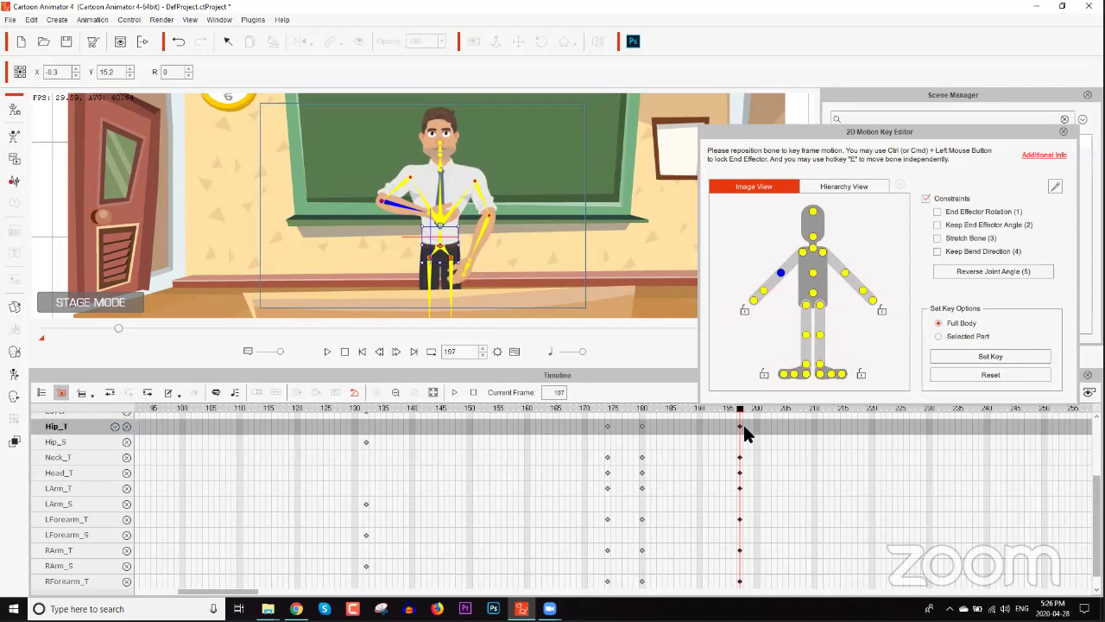
scroll(760, 459, up, 2)
scroll(753, 470, down, 3)
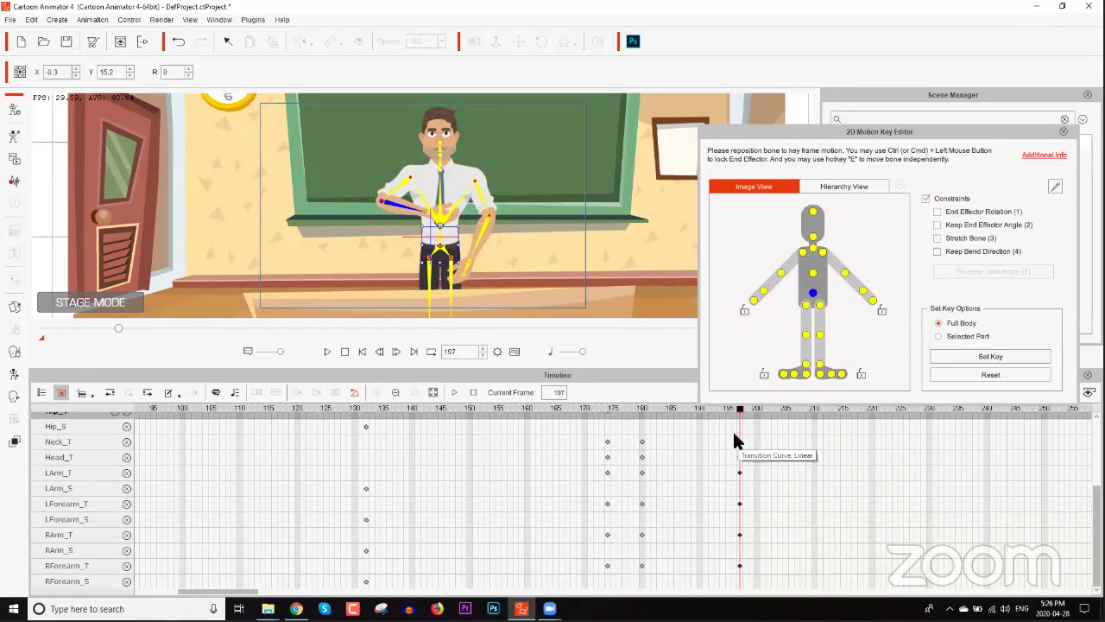
scroll(736, 440, up, 3)
drag(701, 464, 687, 456)
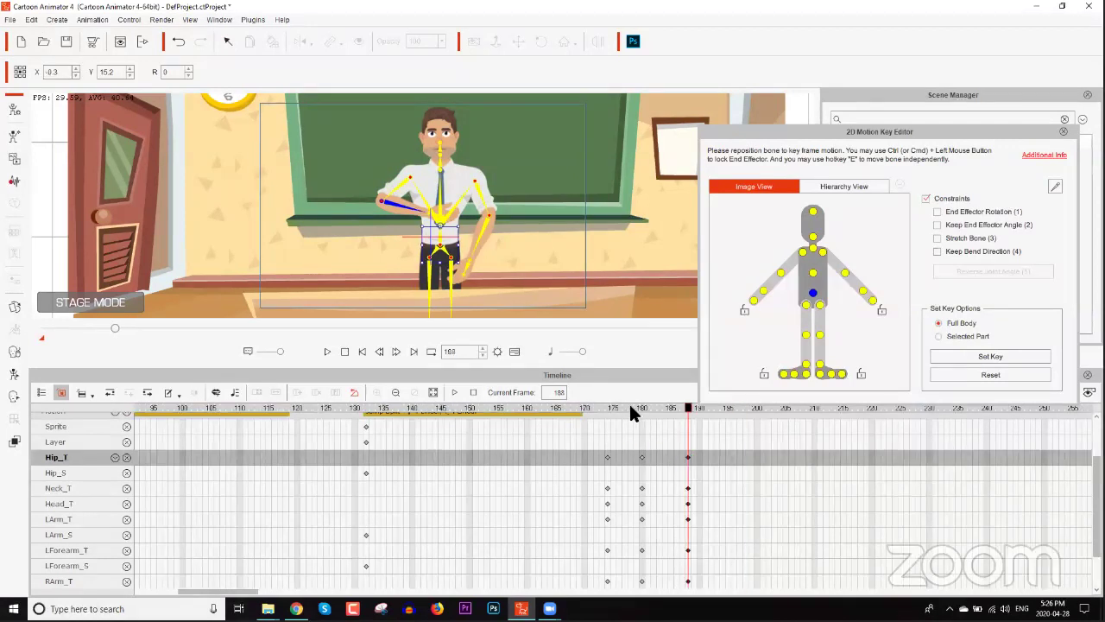
Play the animation from shortly before frame 174 to check the retimed pose change
drag(630, 412, 565, 407)
key(space)
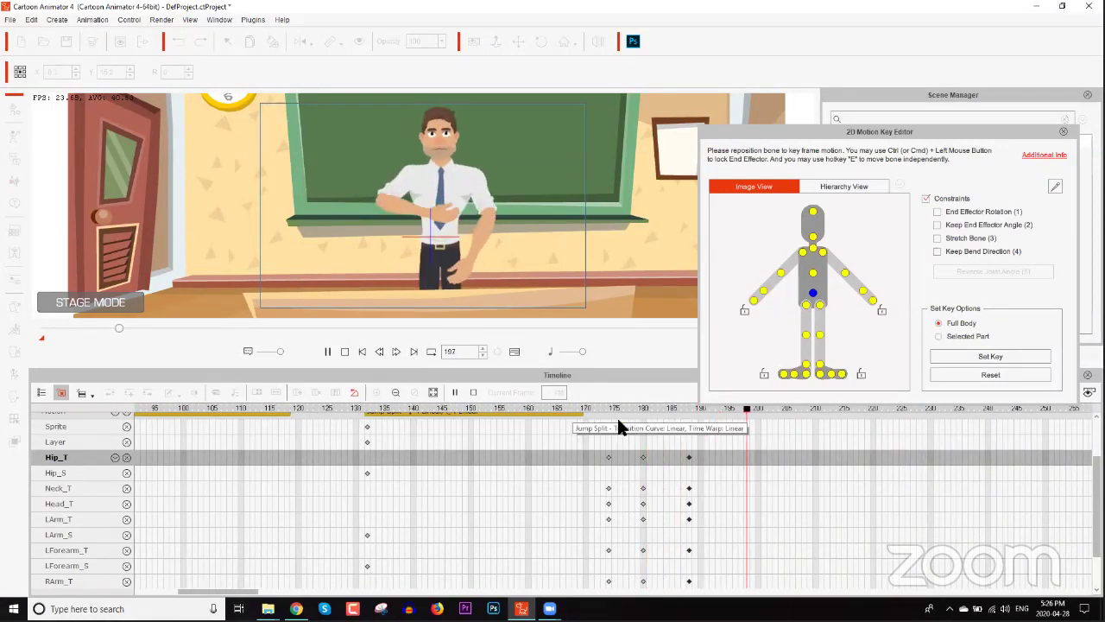
key(space)
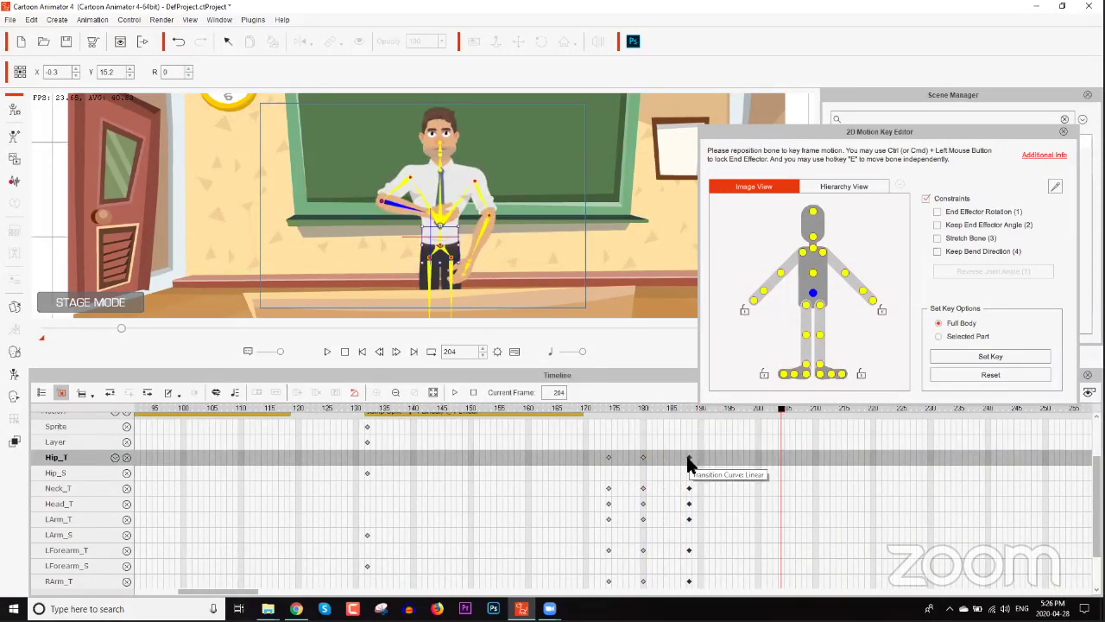
Apply the Damping transition curve to the Neck_T key at frame 188
right_click(688, 460)
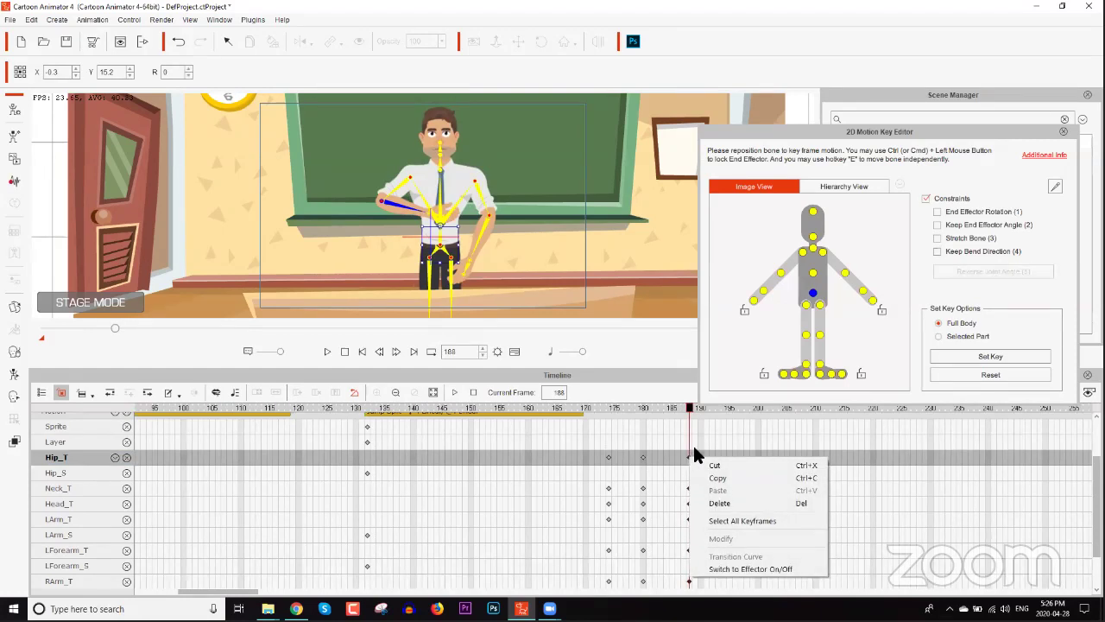
click(691, 452)
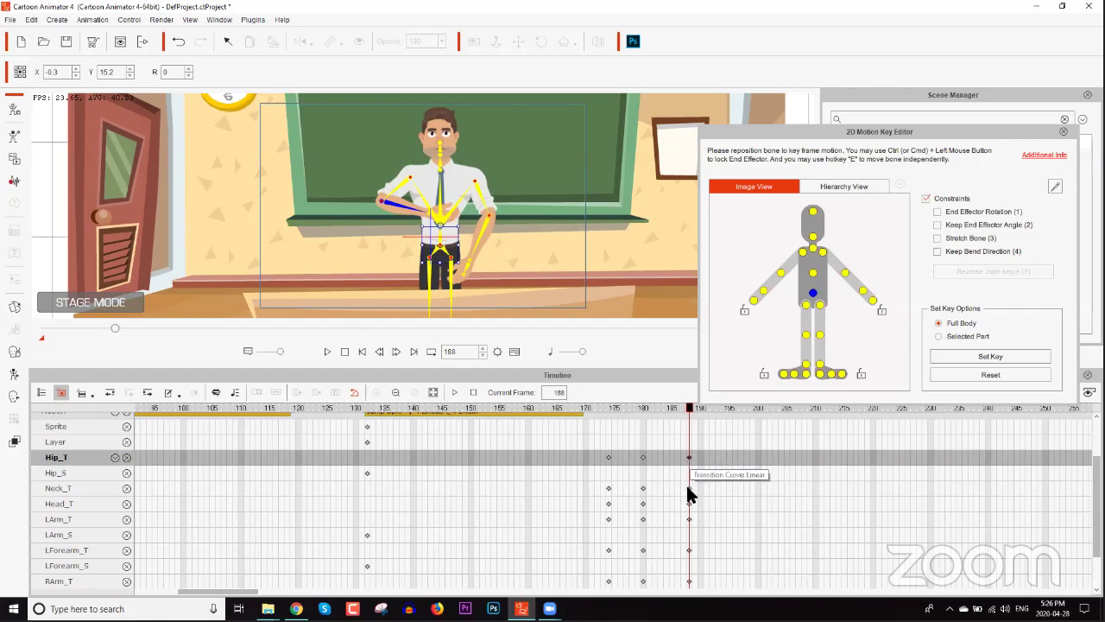
click(689, 489)
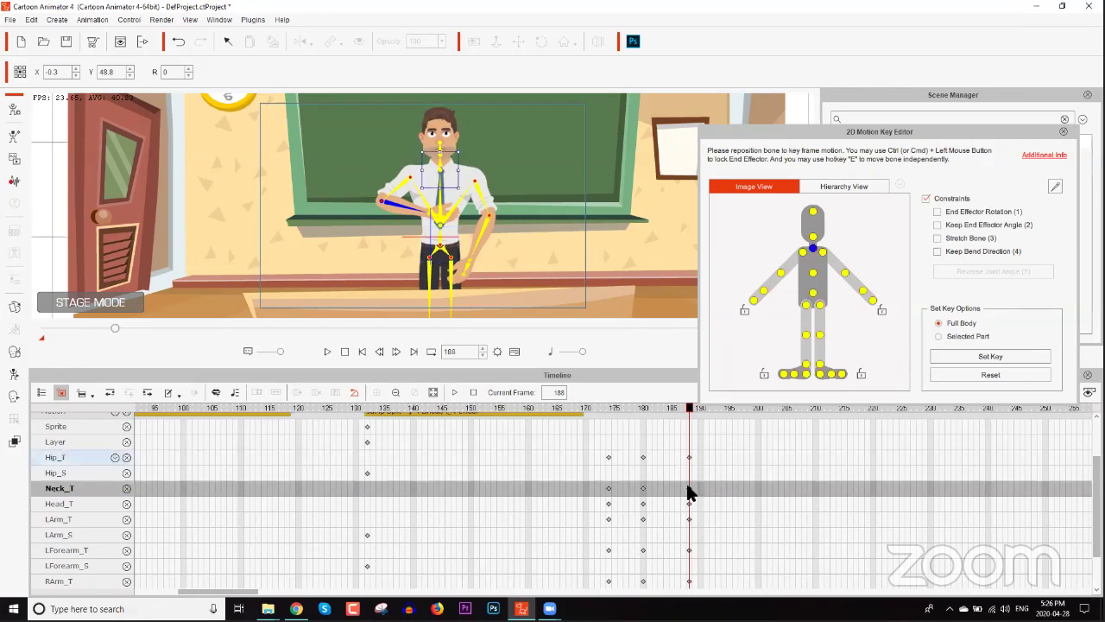
right_click(689, 489)
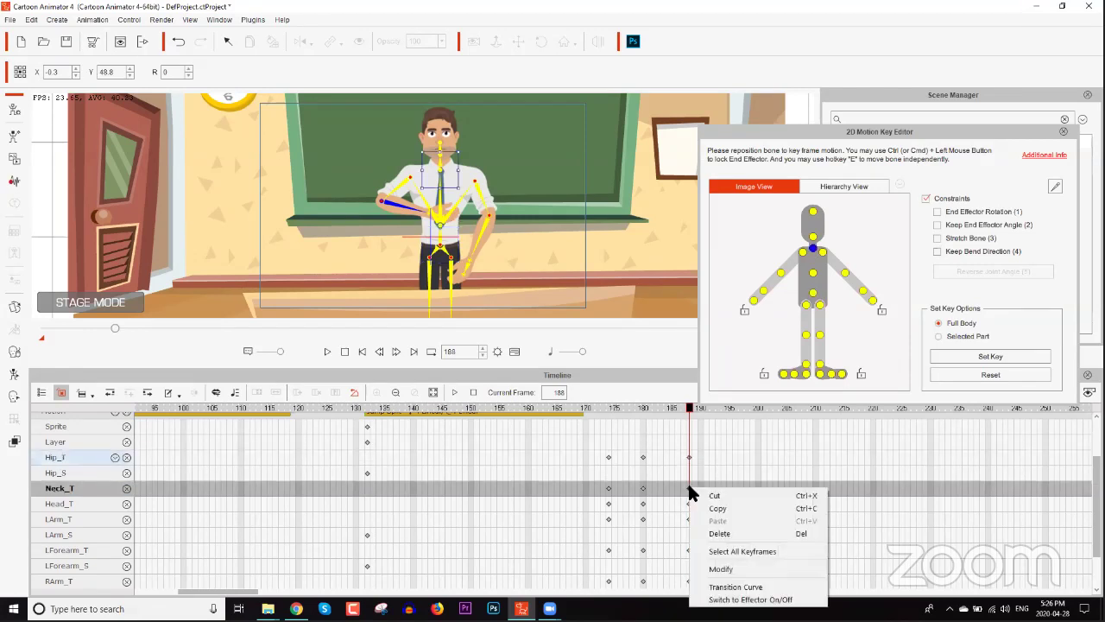
click(739, 598)
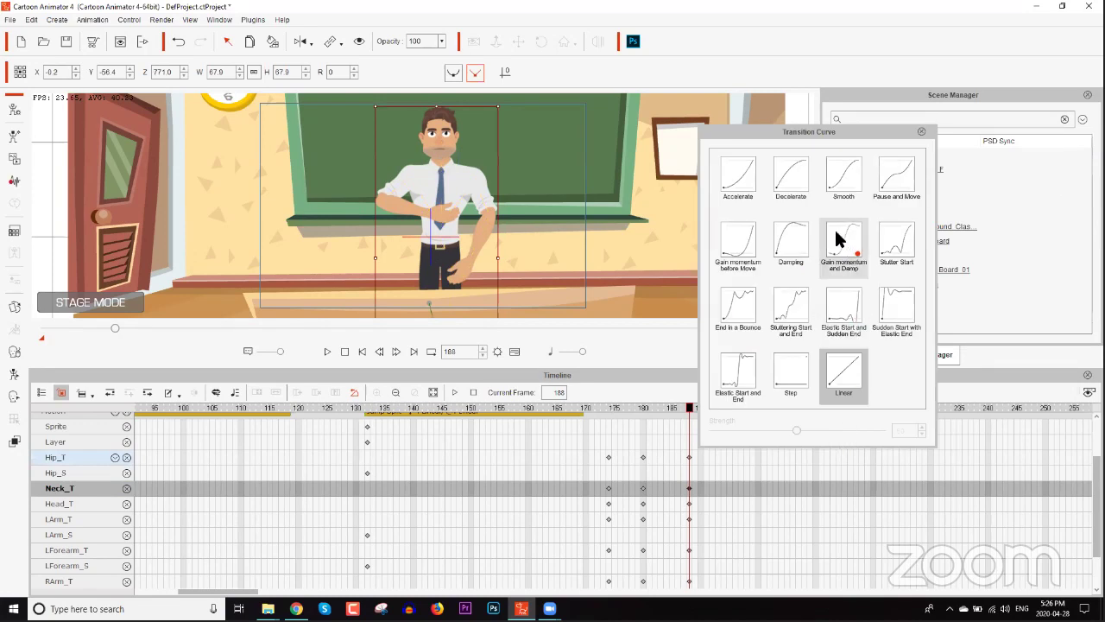
click(787, 246)
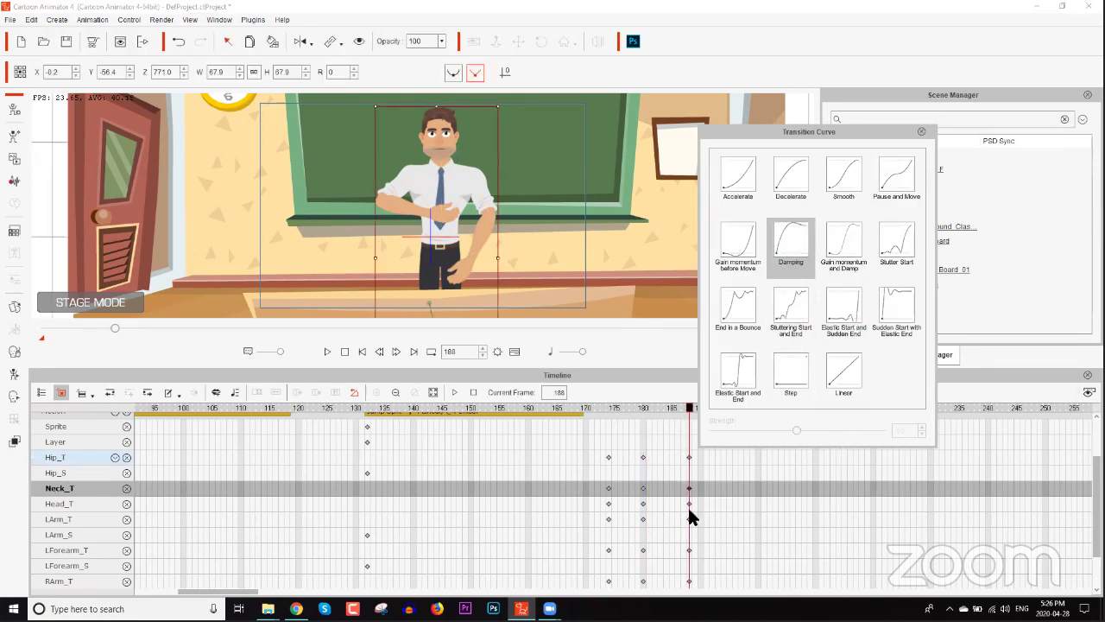
Apply the Damping transition curve to the Head_T and LArm_T keys at frame 188
right_click(688, 504)
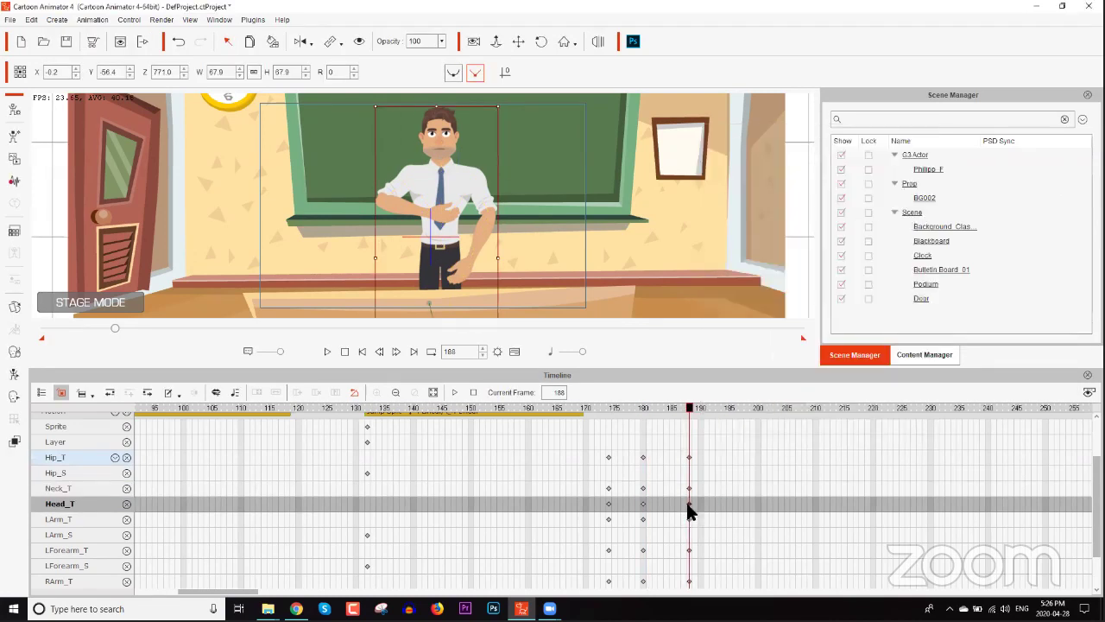
click(732, 599)
click(792, 247)
right_click(688, 518)
click(718, 499)
click(799, 264)
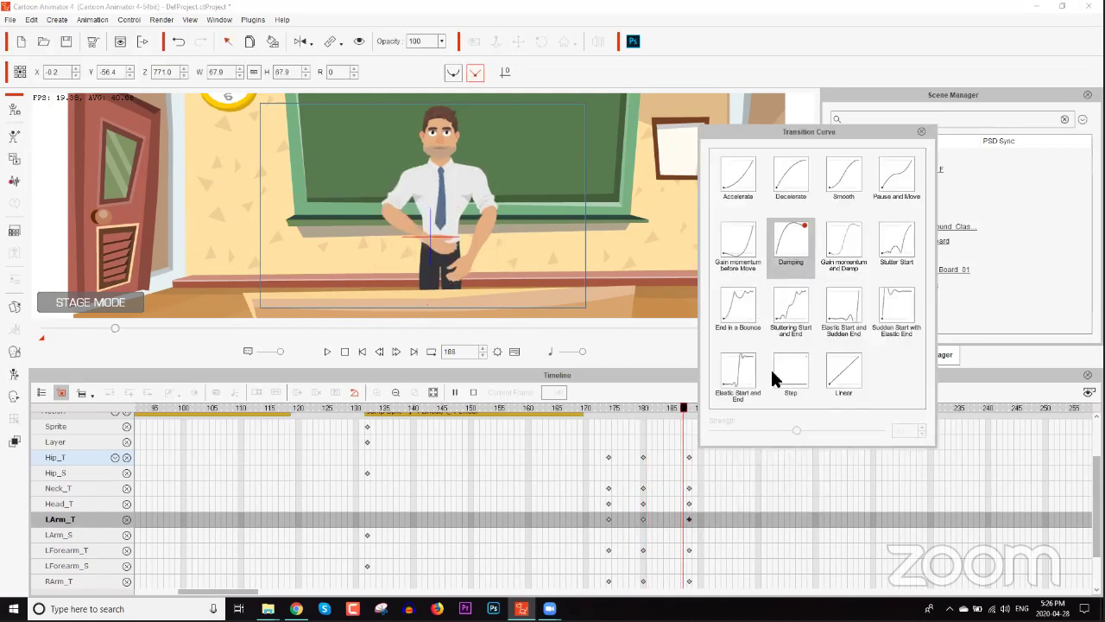
Apply the Damping transition curve to the LForearm_T and RArm_T keys at frame 188
right_click(687, 551)
click(717, 535)
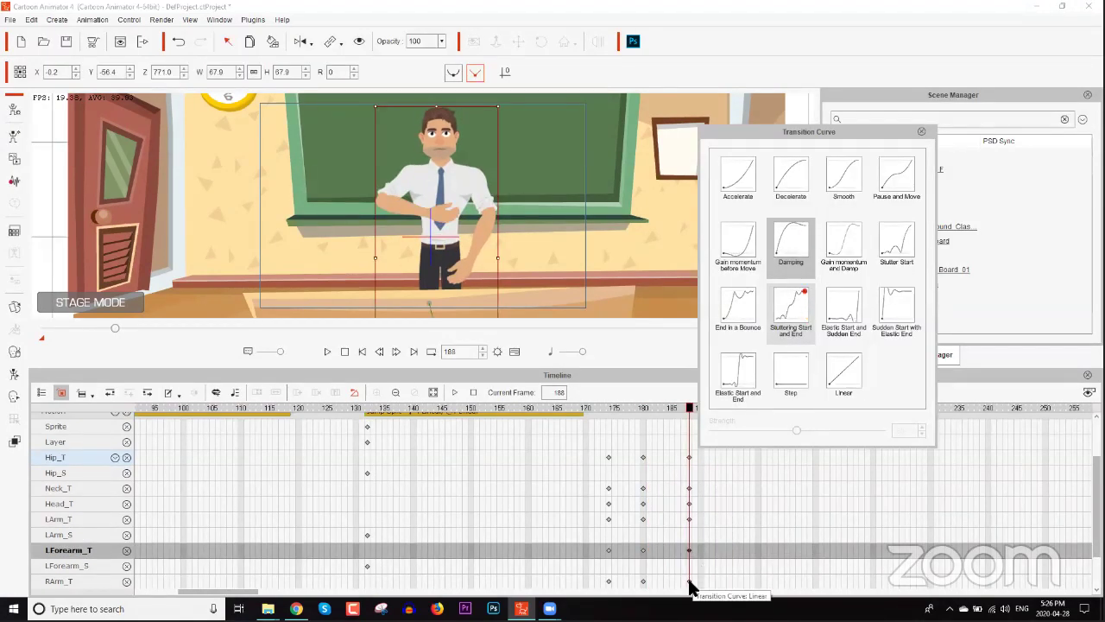
click(689, 585)
click(689, 581)
right_click(689, 582)
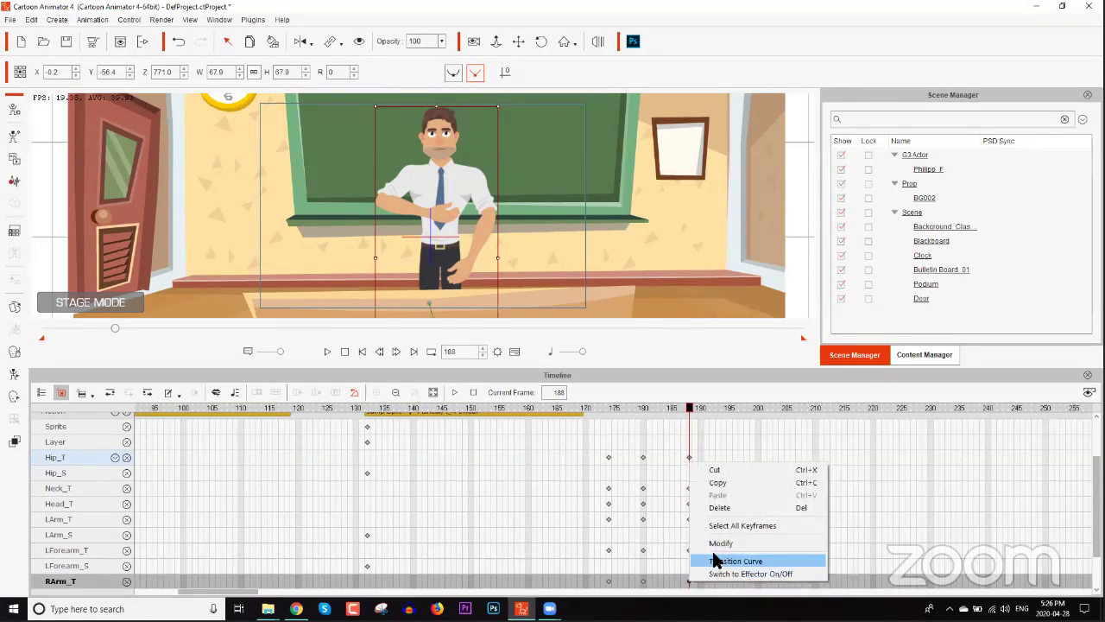
click(711, 557)
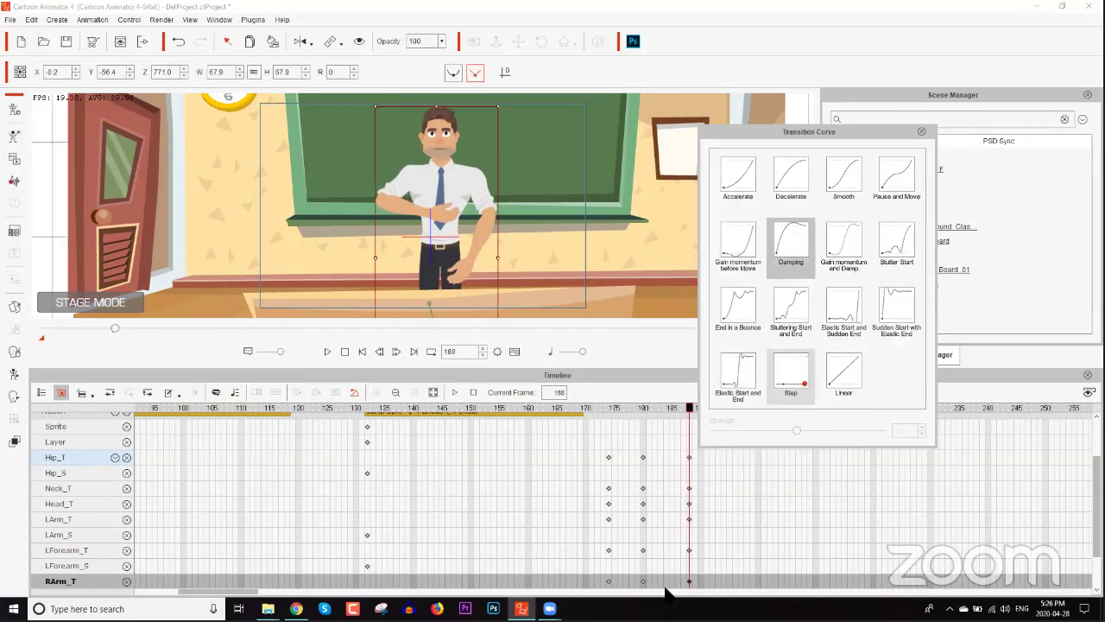
scroll(703, 527, down, 1)
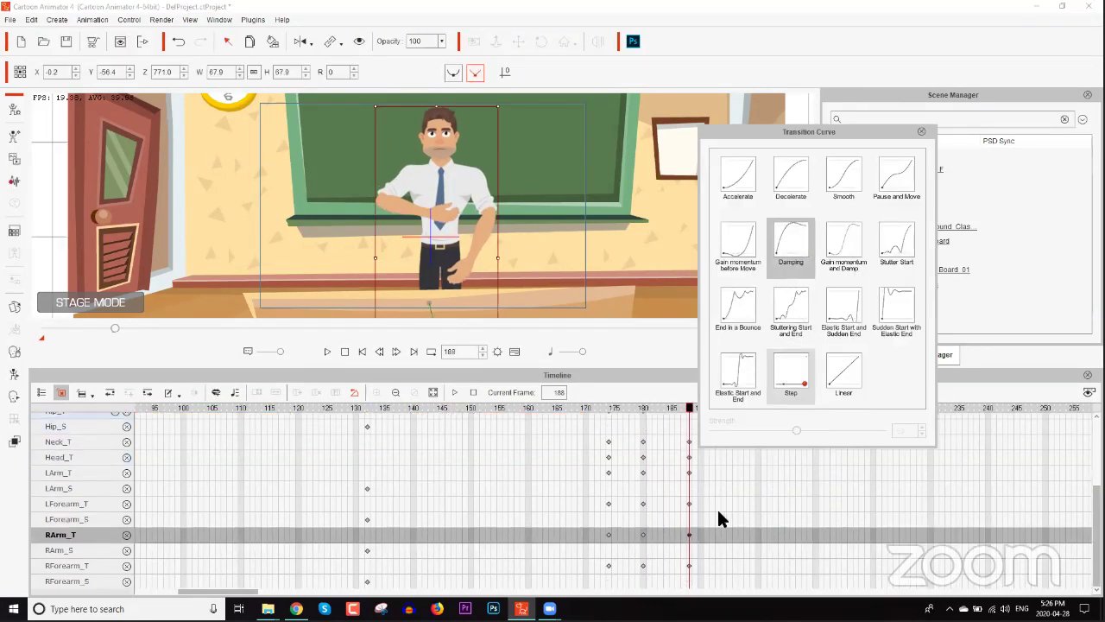
Apply the Damping transition curve to the RForearm_T key at frame 188 and close the curve presets
click(689, 570)
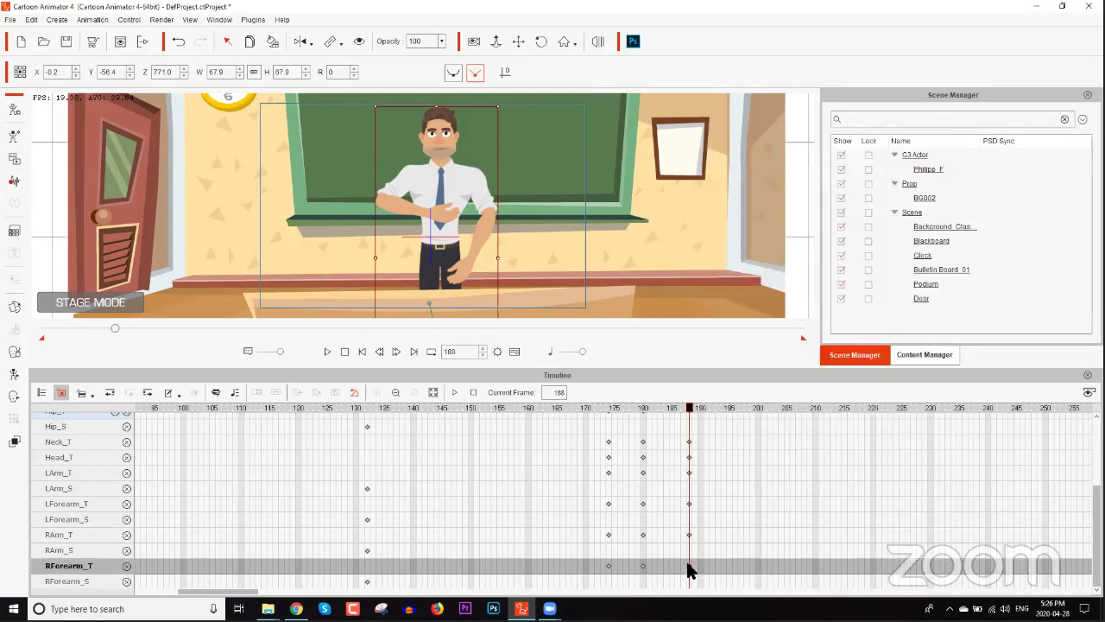
right_click(689, 570)
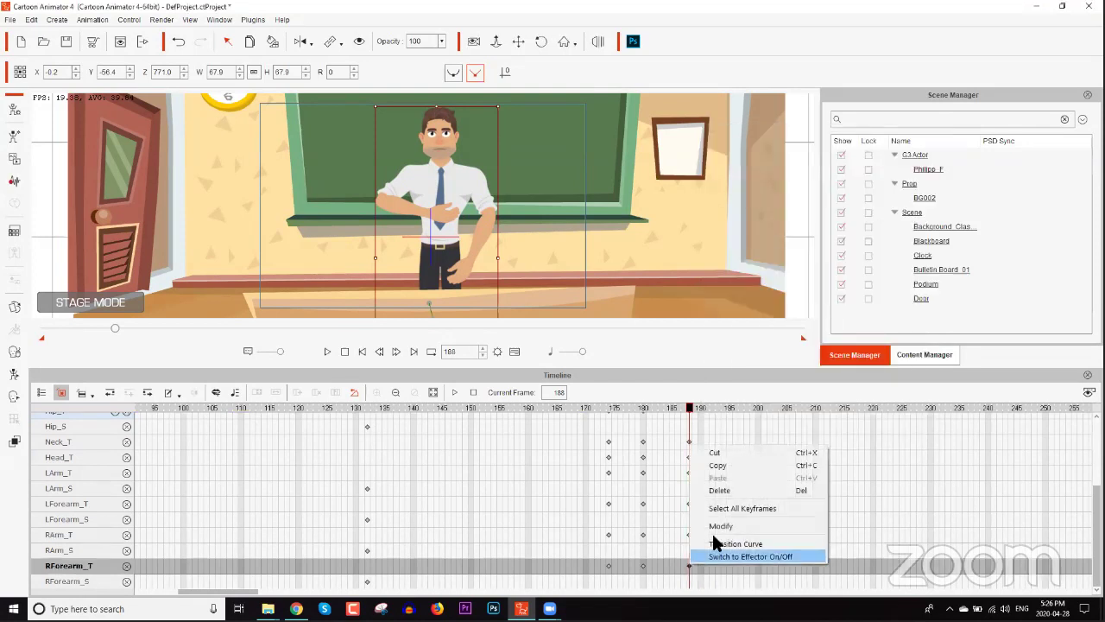
click(716, 544)
click(790, 245)
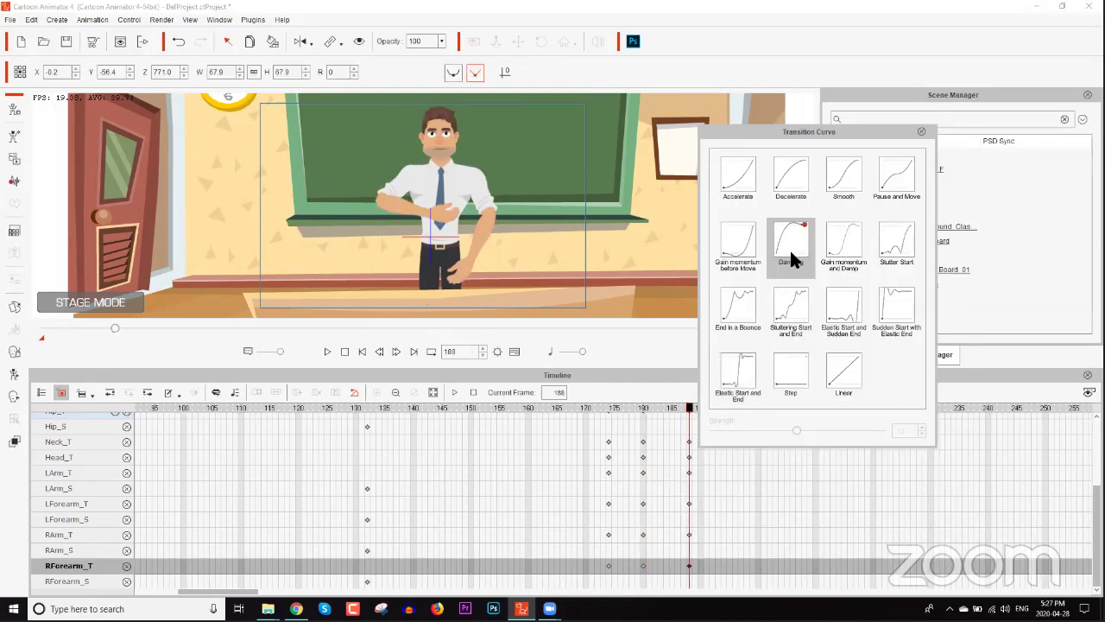
click(919, 130)
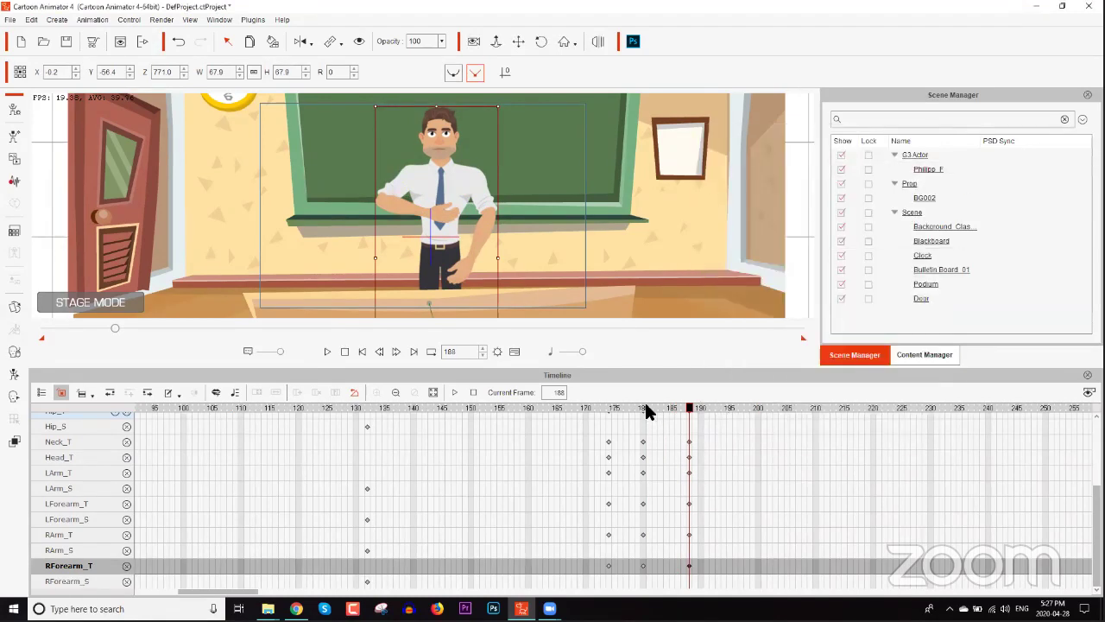
Scrub through the gesture between frames 181 and 188 and check the transition curve of the Neck_T key at frame 188
click(648, 412)
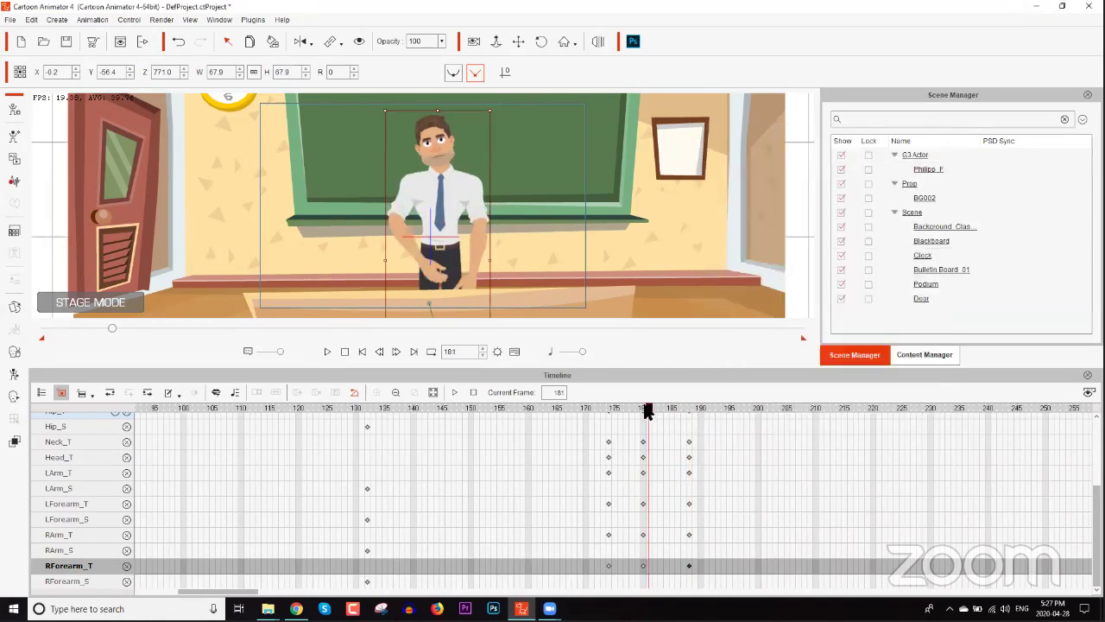
drag(663, 412, 674, 418)
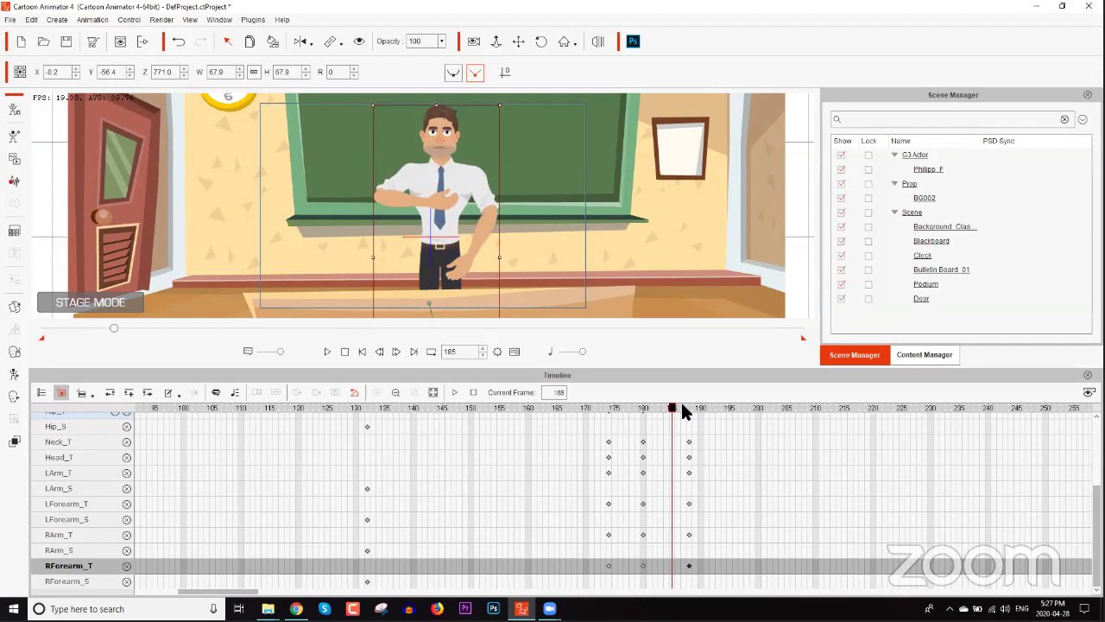
drag(675, 413, 649, 429)
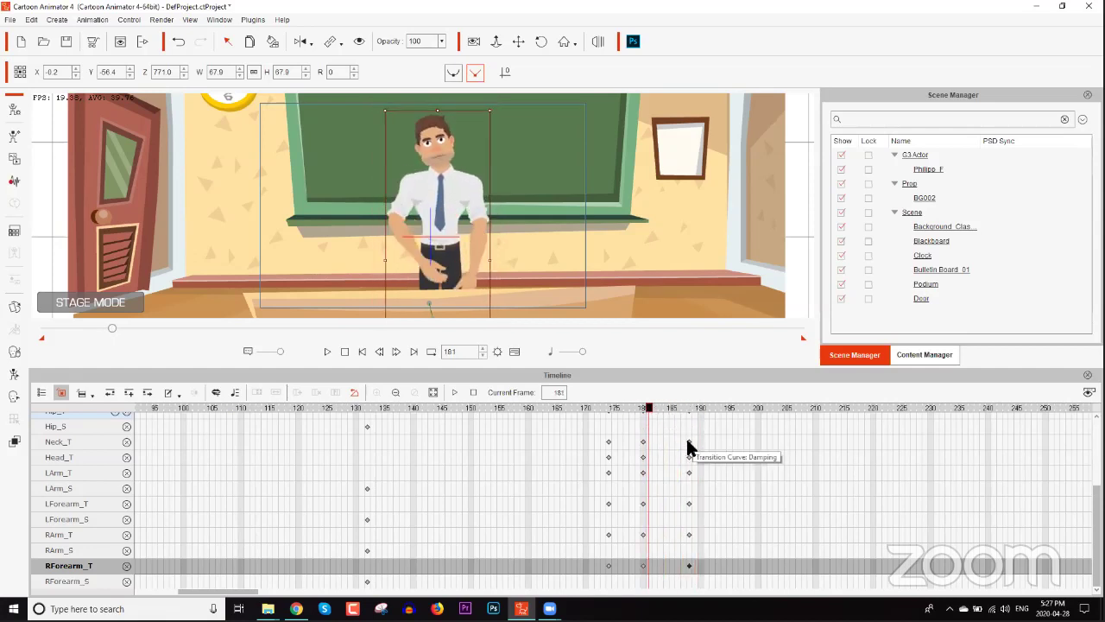
click(688, 442)
right_click(688, 444)
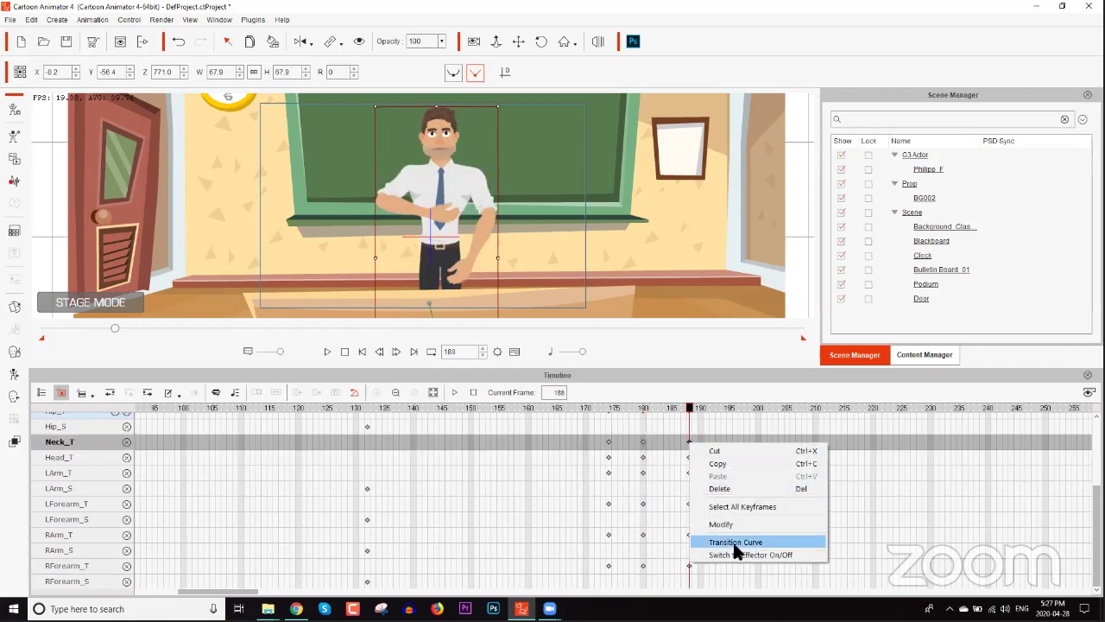
click(752, 428)
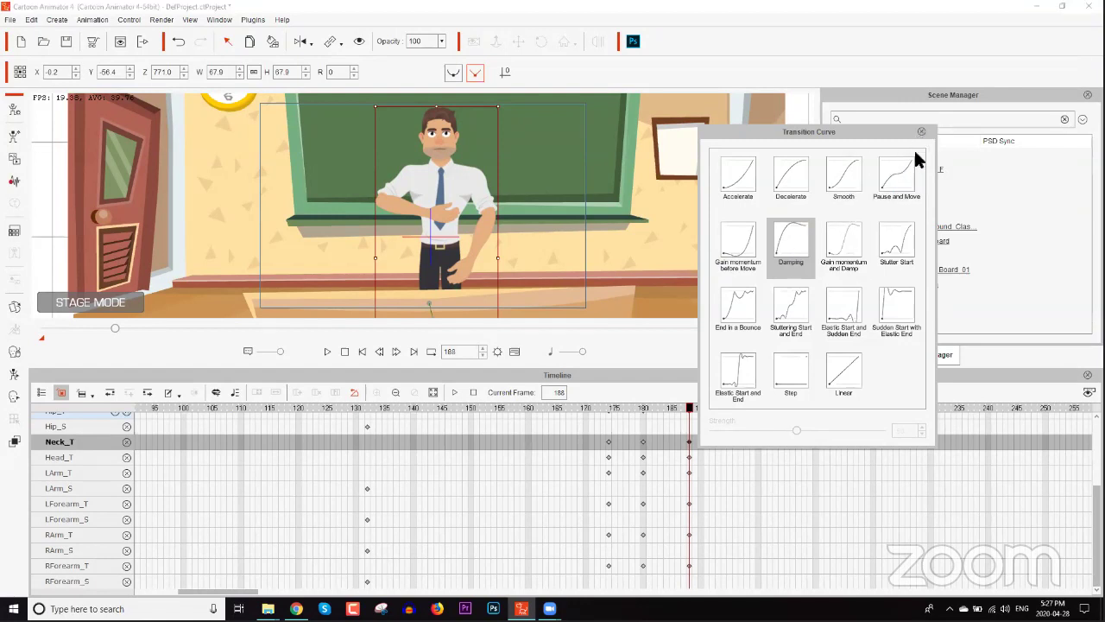
click(922, 132)
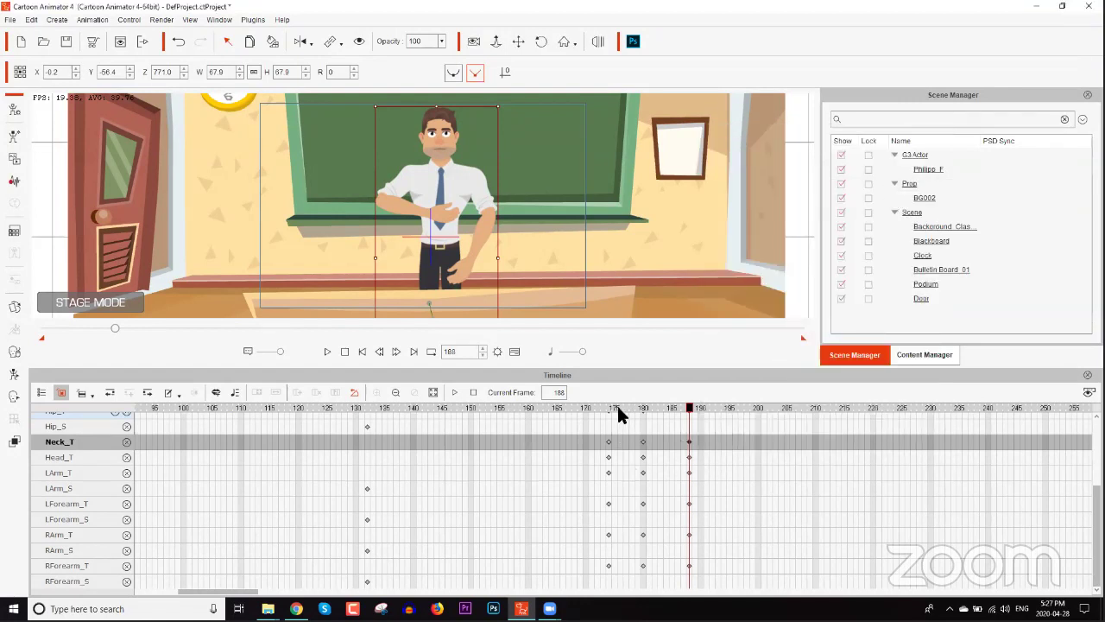
Play back the gesture animation from about frame 170
click(596, 409)
drag(596, 413, 587, 412)
key(space)
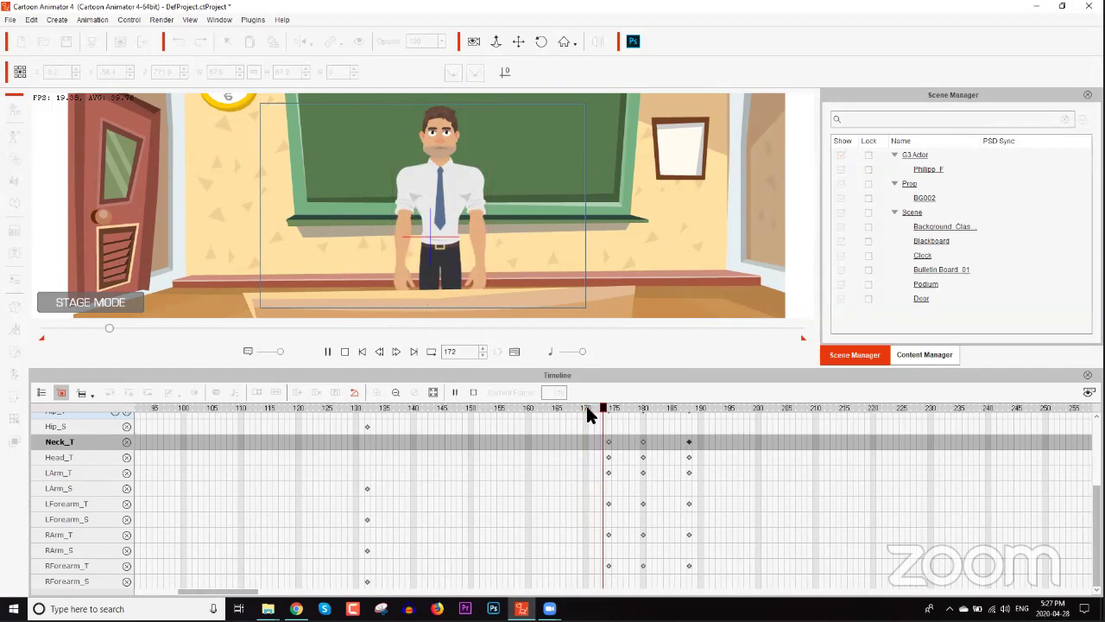
key(space)
Swap the character's right hand sprite to 10_Thumb at frame 183 and close the Sprite Editor
drag(688, 413, 662, 412)
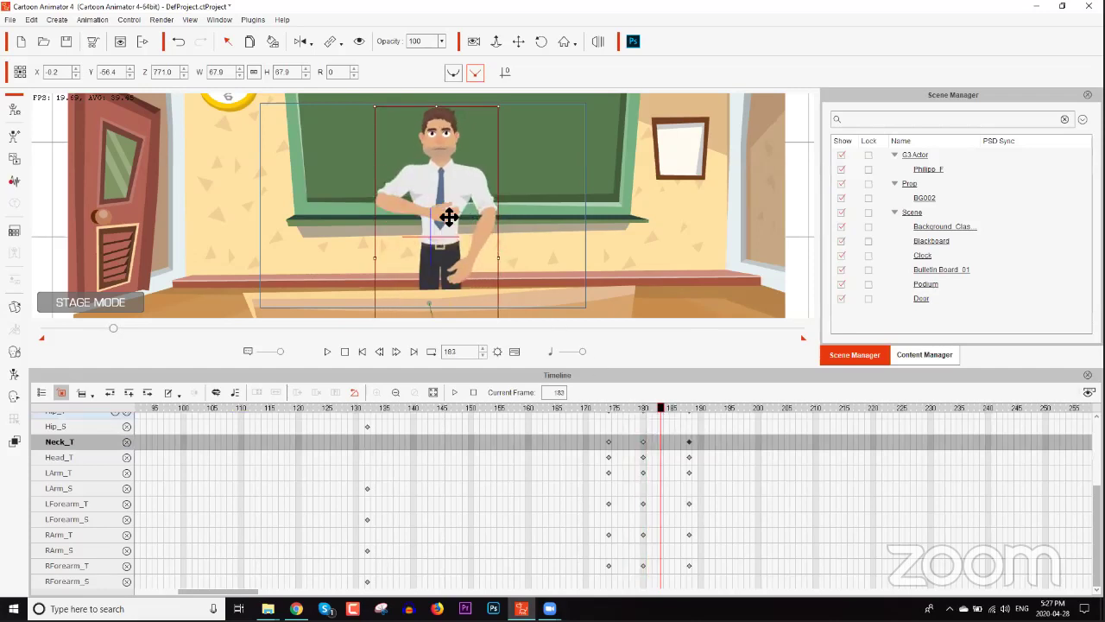
click(12, 307)
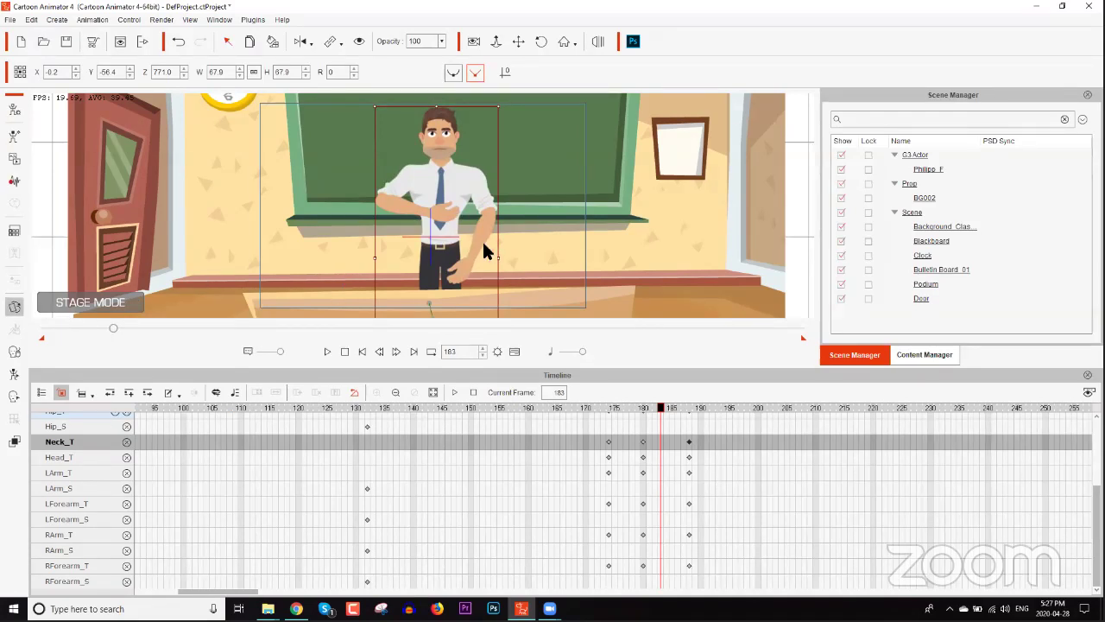
click(445, 232)
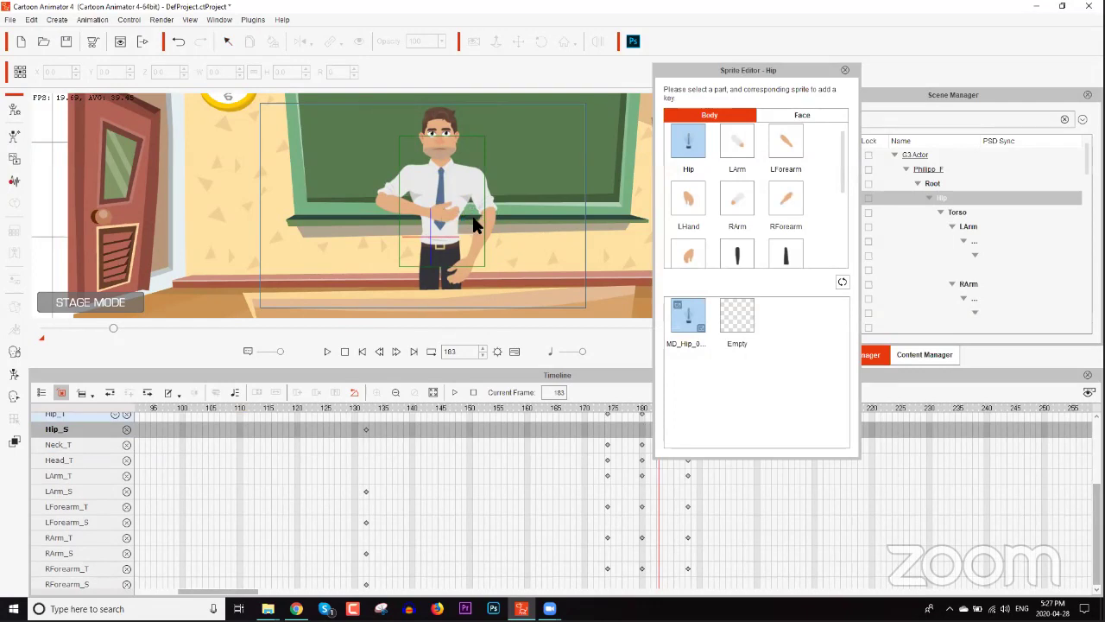
click(456, 215)
drag(841, 326, 841, 341)
click(738, 399)
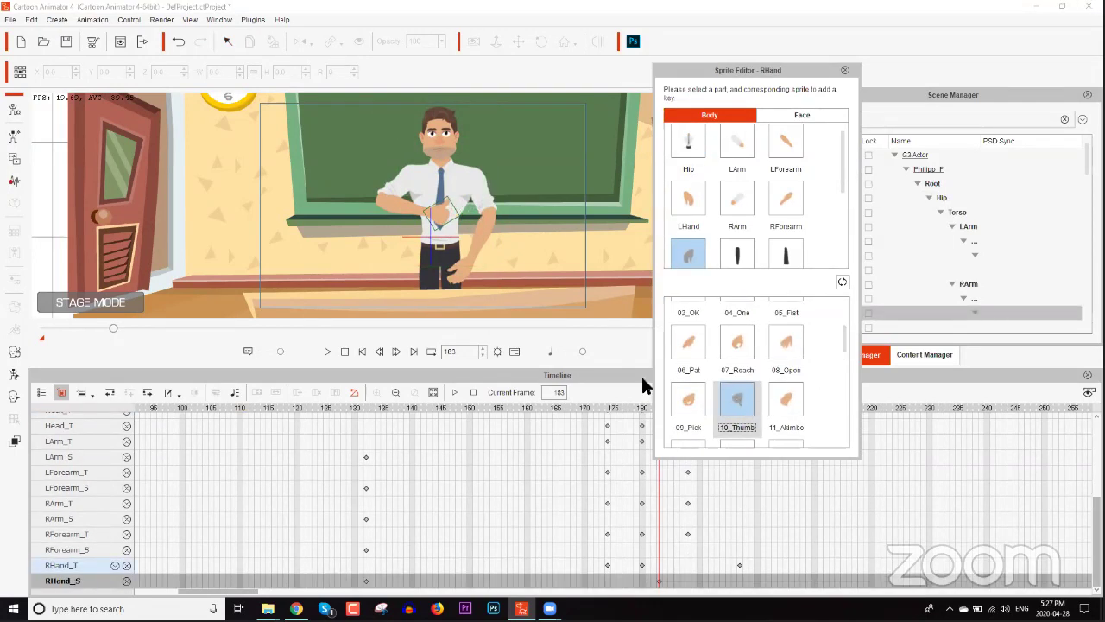
click(635, 407)
drag(620, 410, 587, 395)
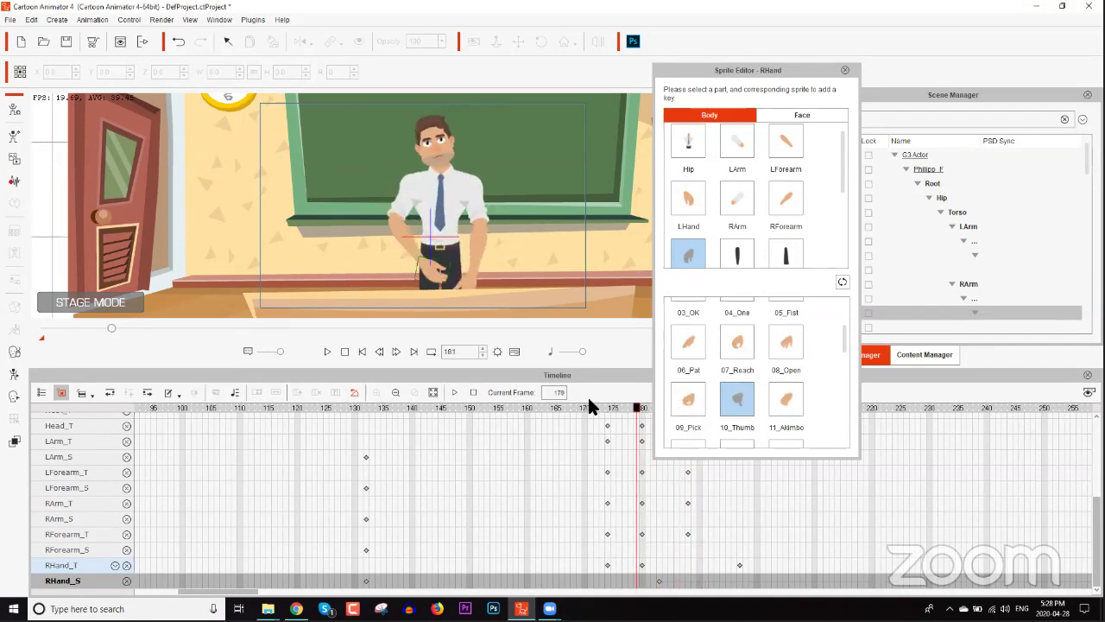
click(844, 70)
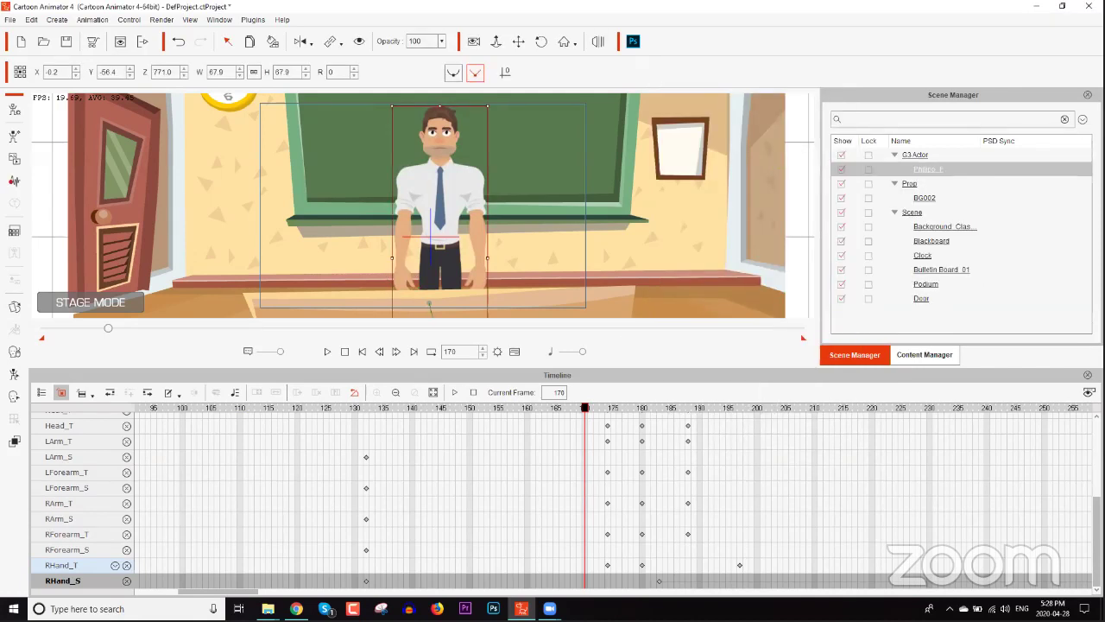
Close the Timeline and play back the jump and thumb gesture on the enlarged stage
click(1087, 375)
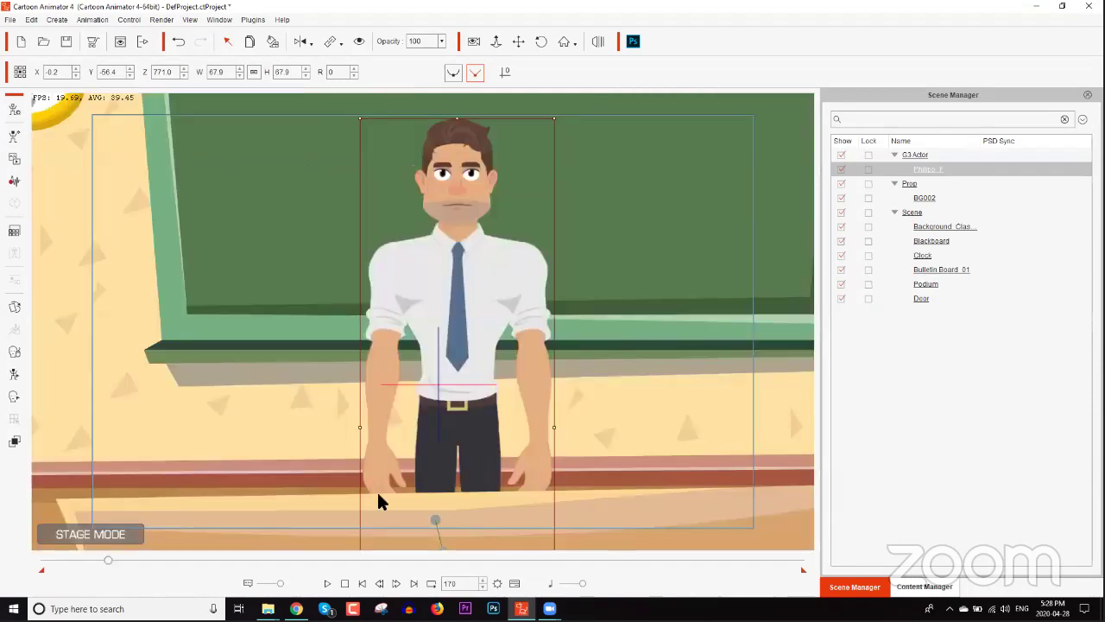
click(343, 584)
click(329, 584)
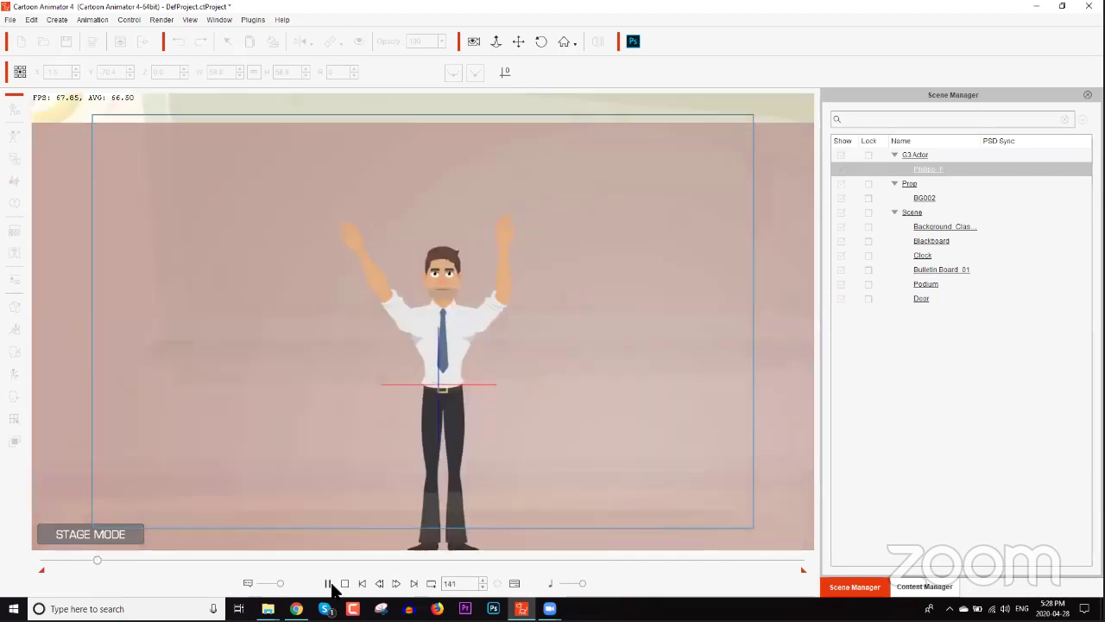
click(327, 584)
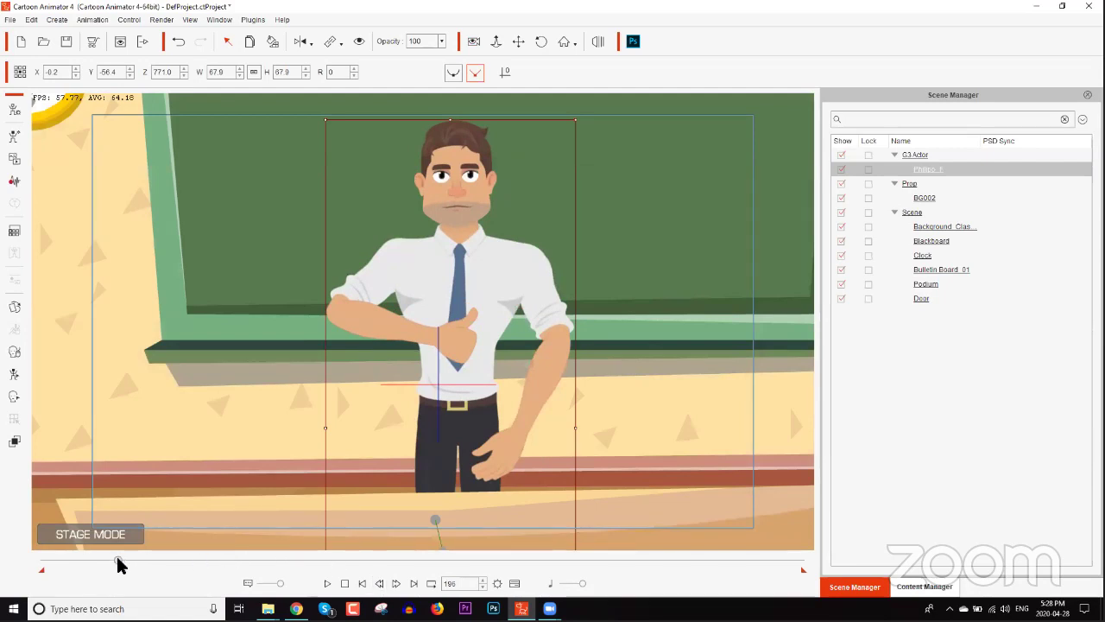
Add the ReadyToLearn audio file as a voice script for Philipp_F at frame 183
drag(115, 562, 105, 563)
drag(101, 557, 111, 557)
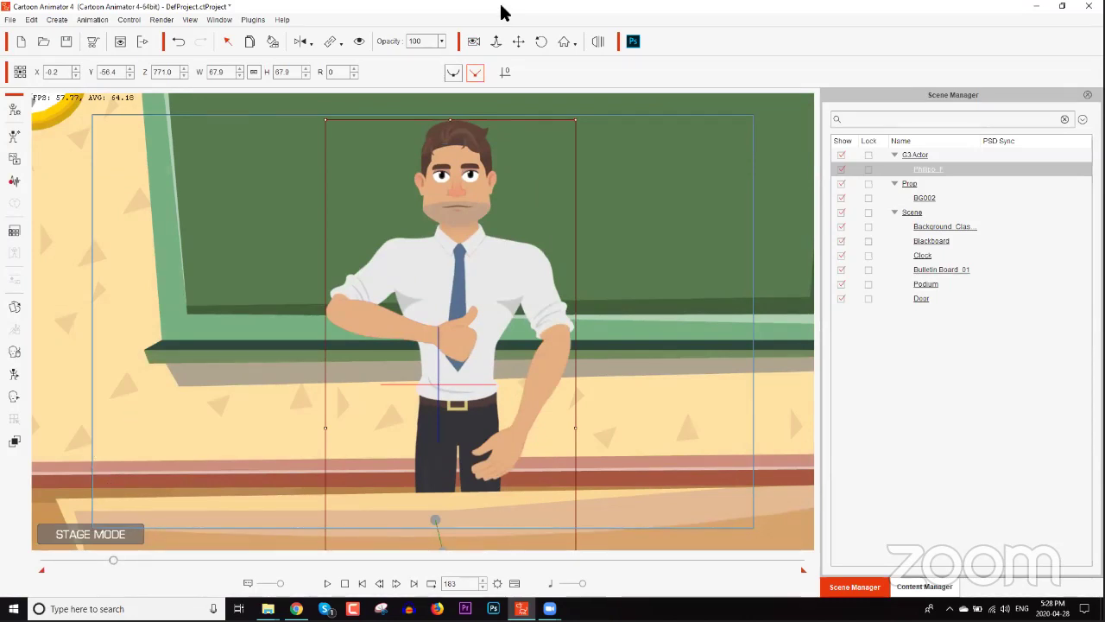
click(13, 183)
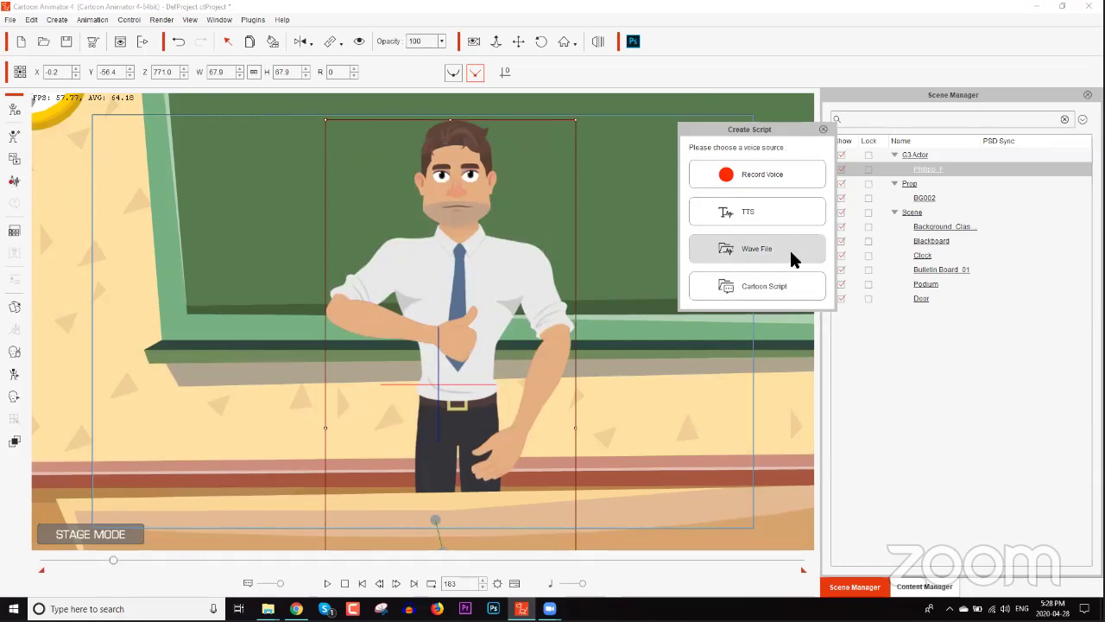
click(790, 248)
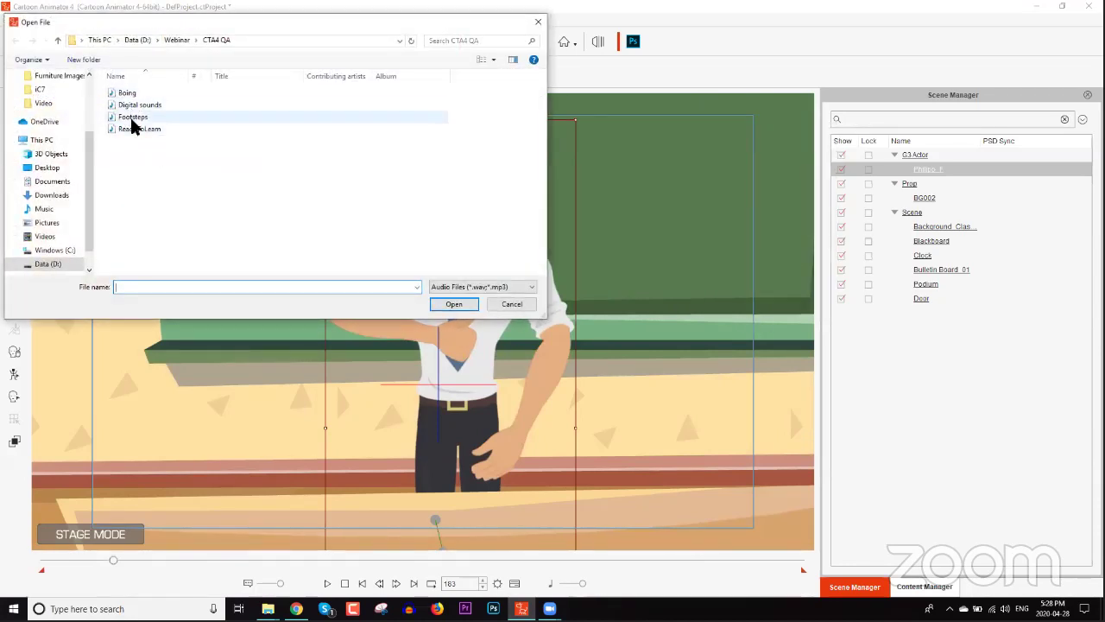
click(133, 130)
double_click(134, 130)
Play back the lip-synced voice clip, and replay it from frame 155 with the jump
key(space)
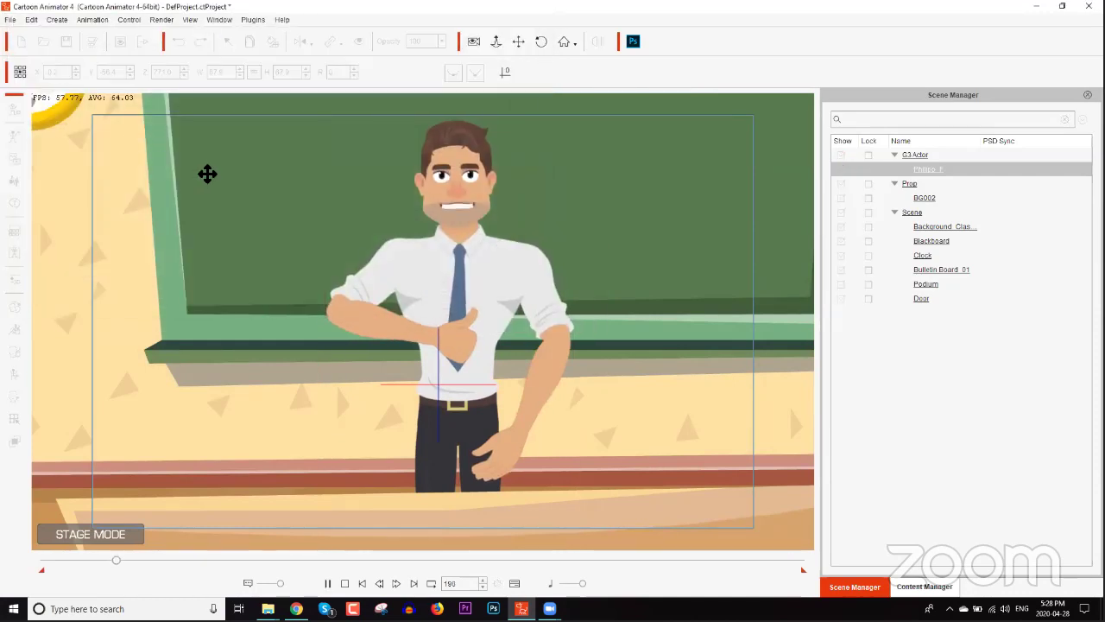
key(space)
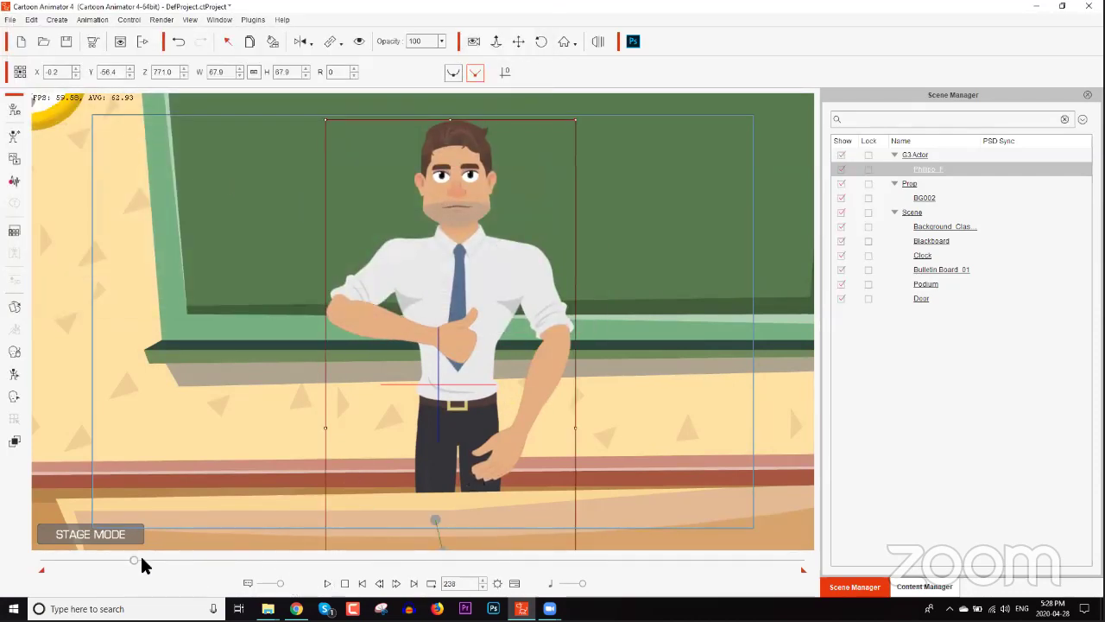
drag(127, 561, 101, 559)
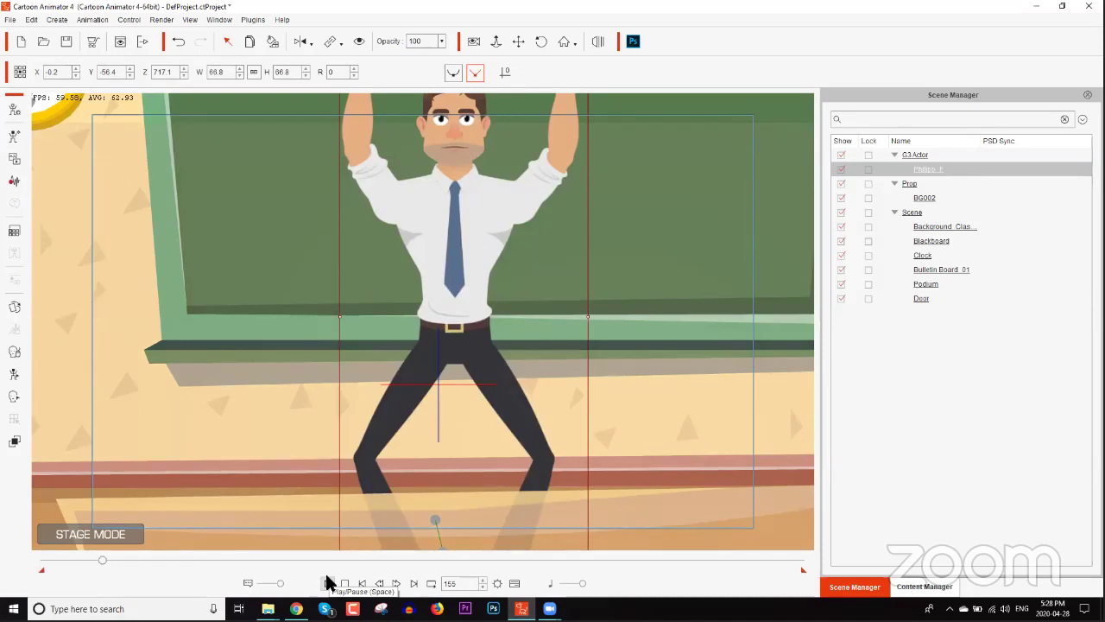
click(328, 583)
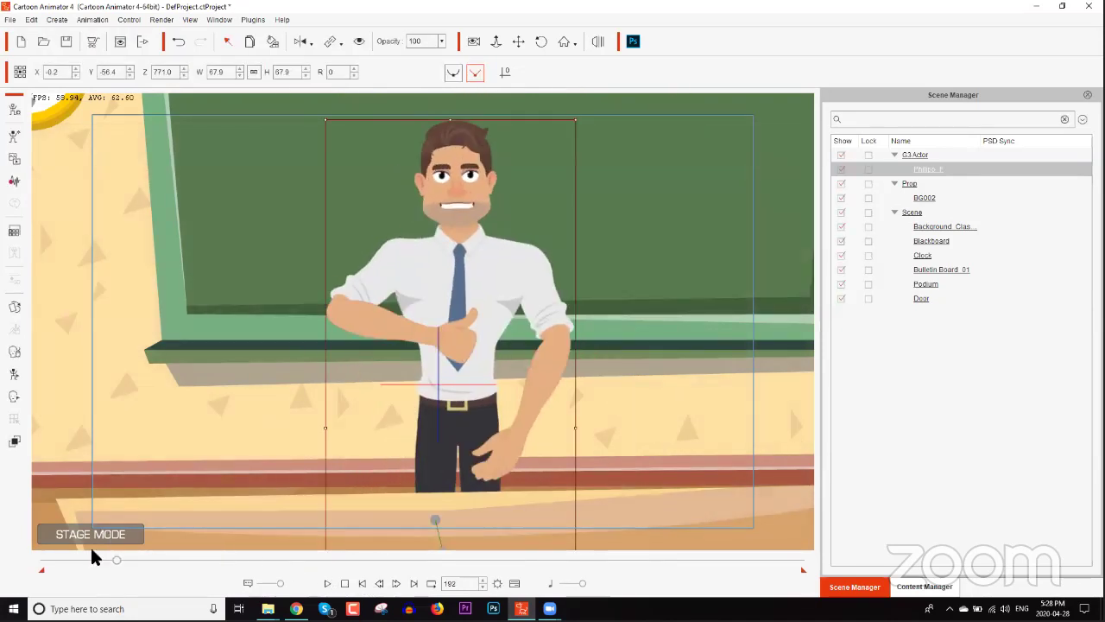
Go to frame 184 and bring up the expression templates of the Face Key Editor
click(109, 560)
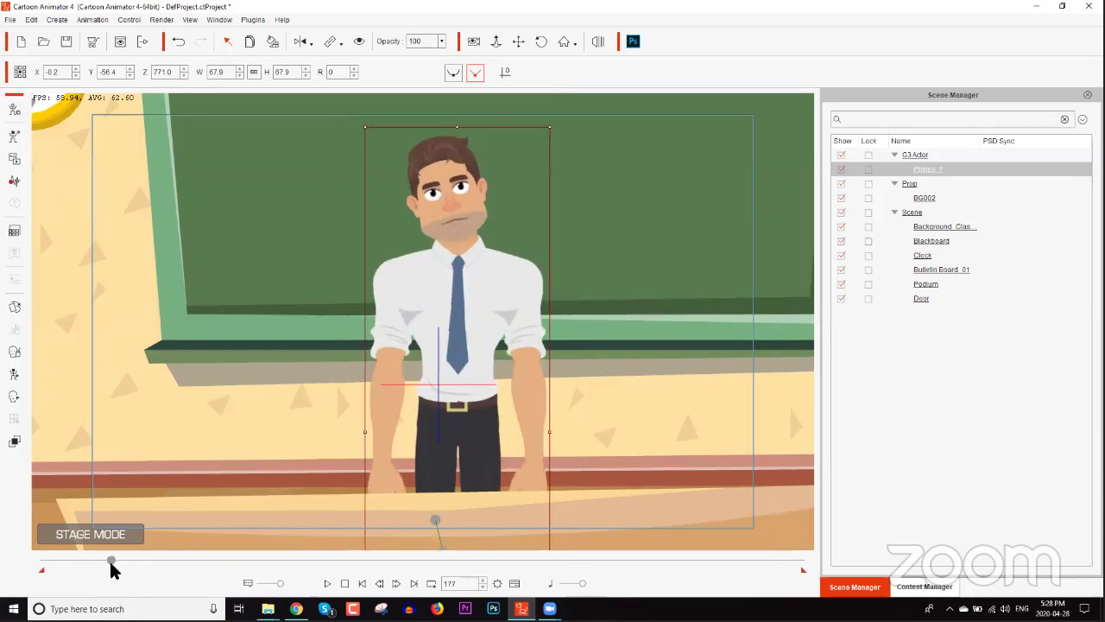
drag(110, 561, 113, 561)
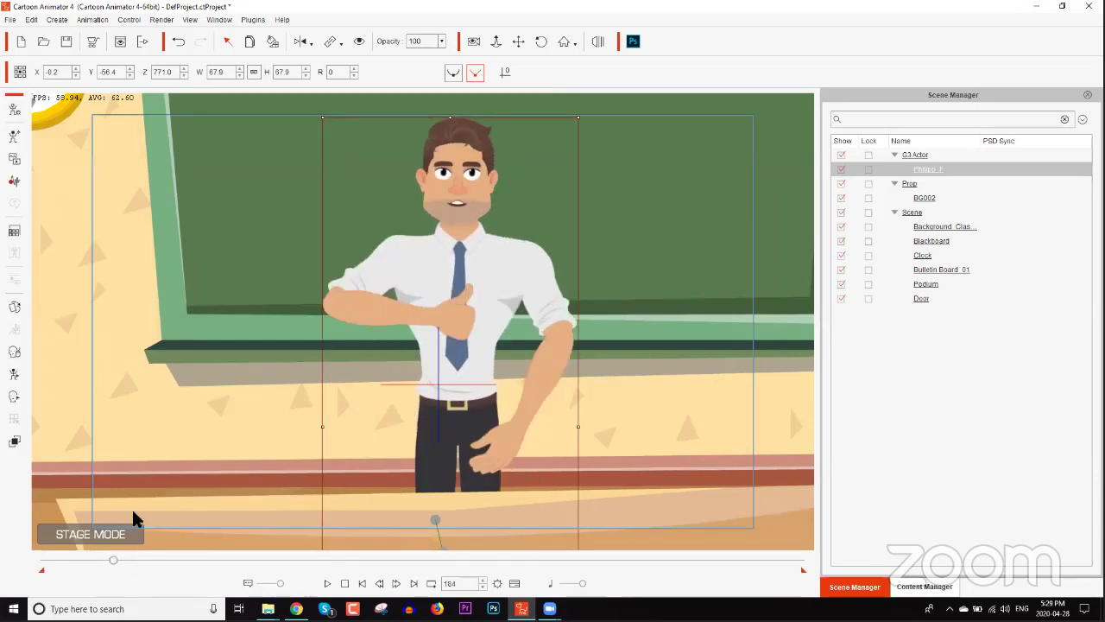
click(13, 399)
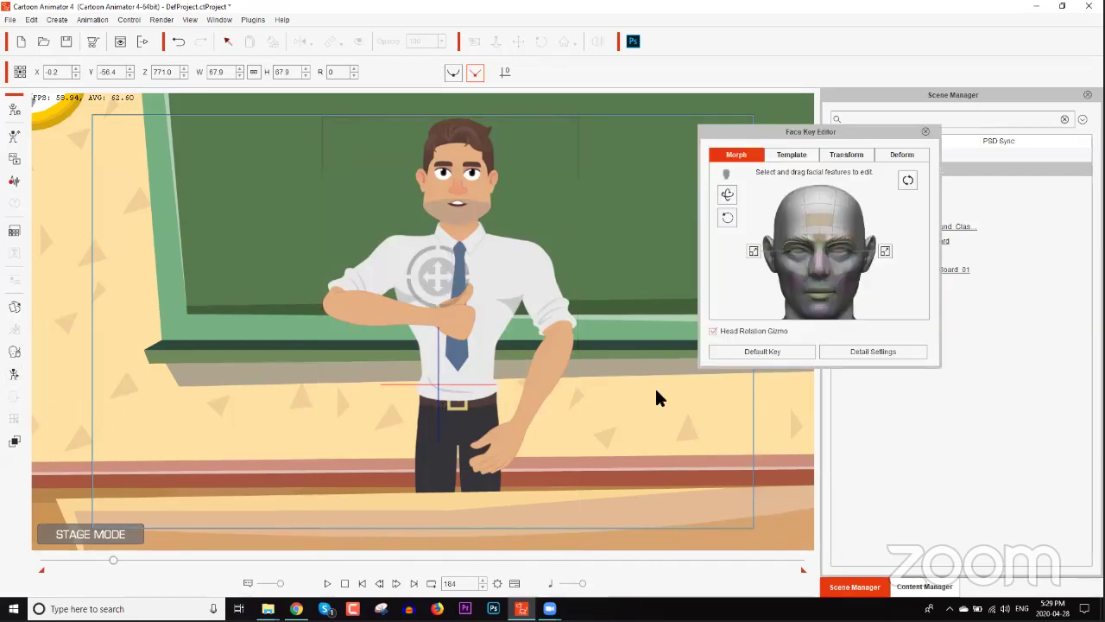
click(798, 156)
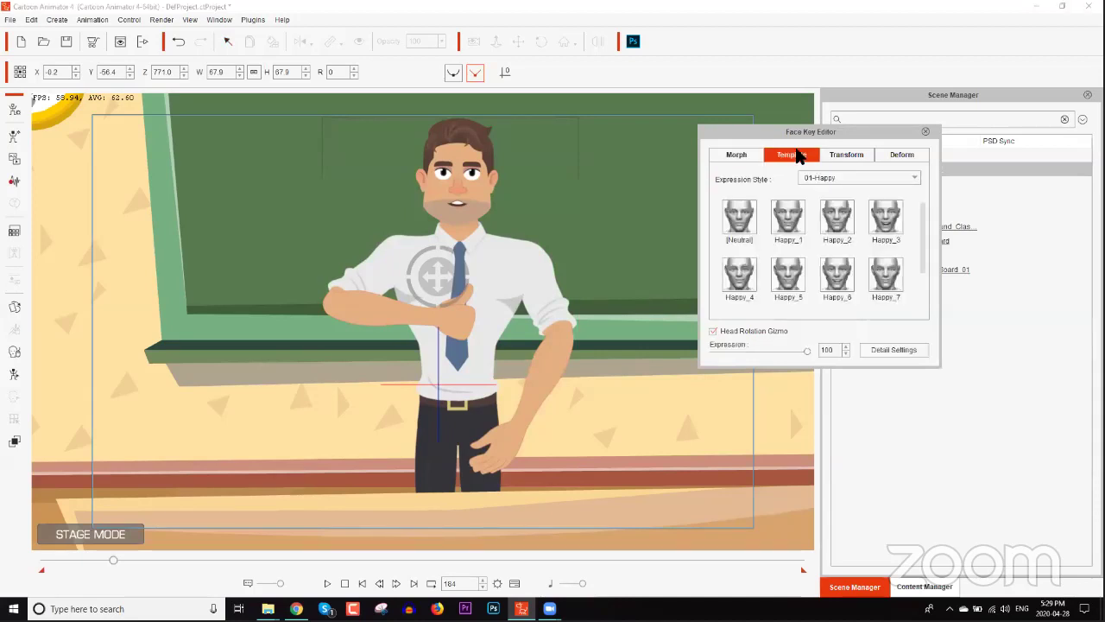
Try the Happy_1, Happy_2, Happy_3, Happy_7, Happy_6 and Happy_5 expression templates on the face
click(788, 223)
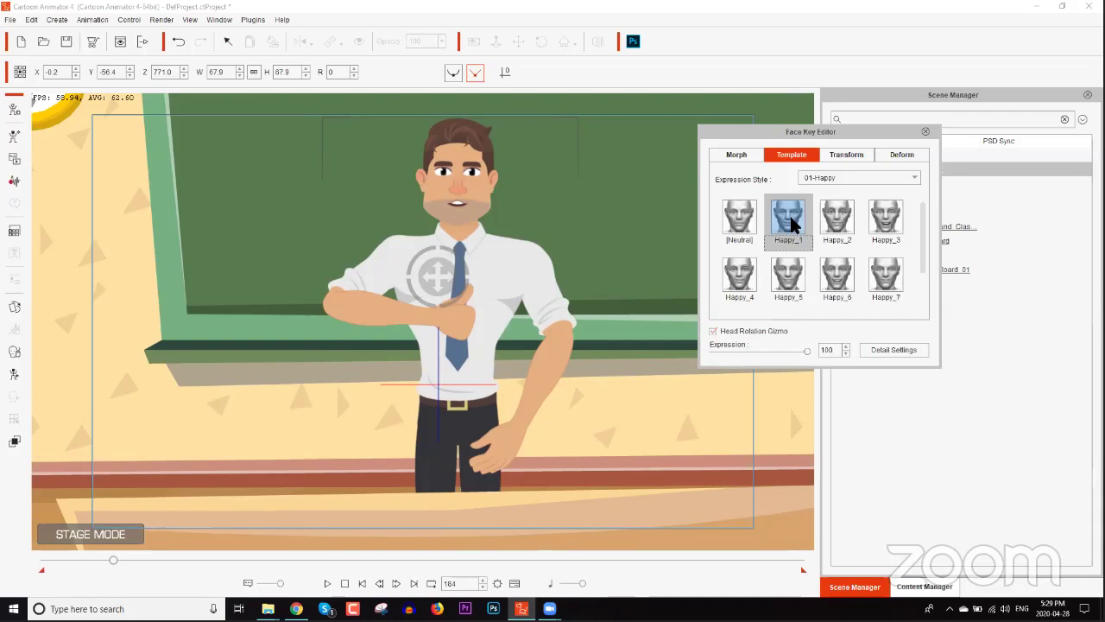
click(838, 226)
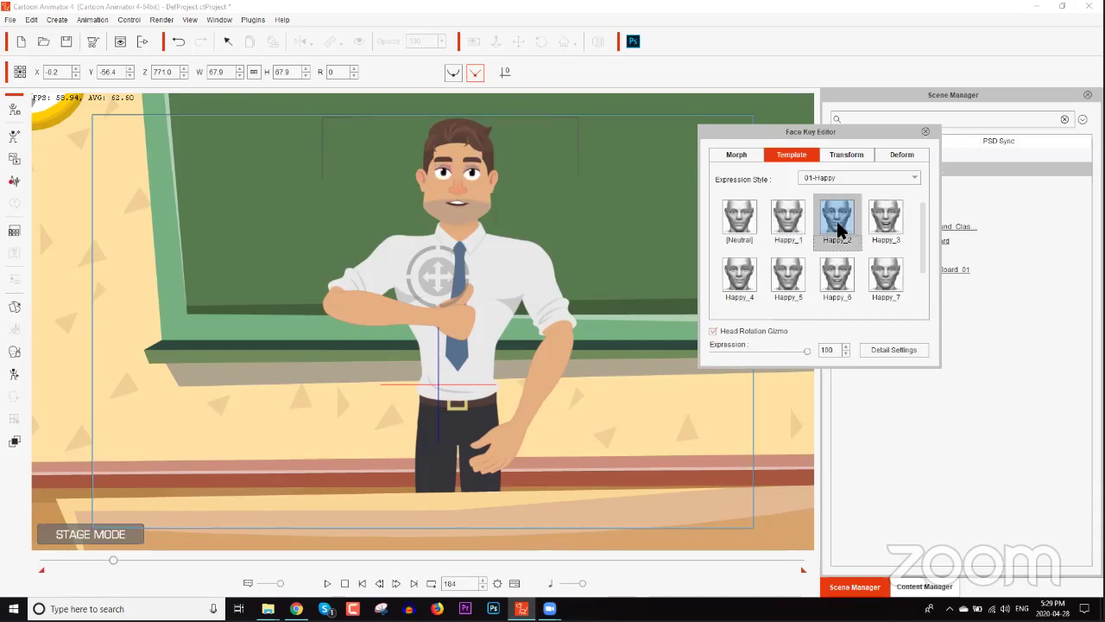
click(895, 229)
click(888, 279)
click(852, 285)
click(799, 280)
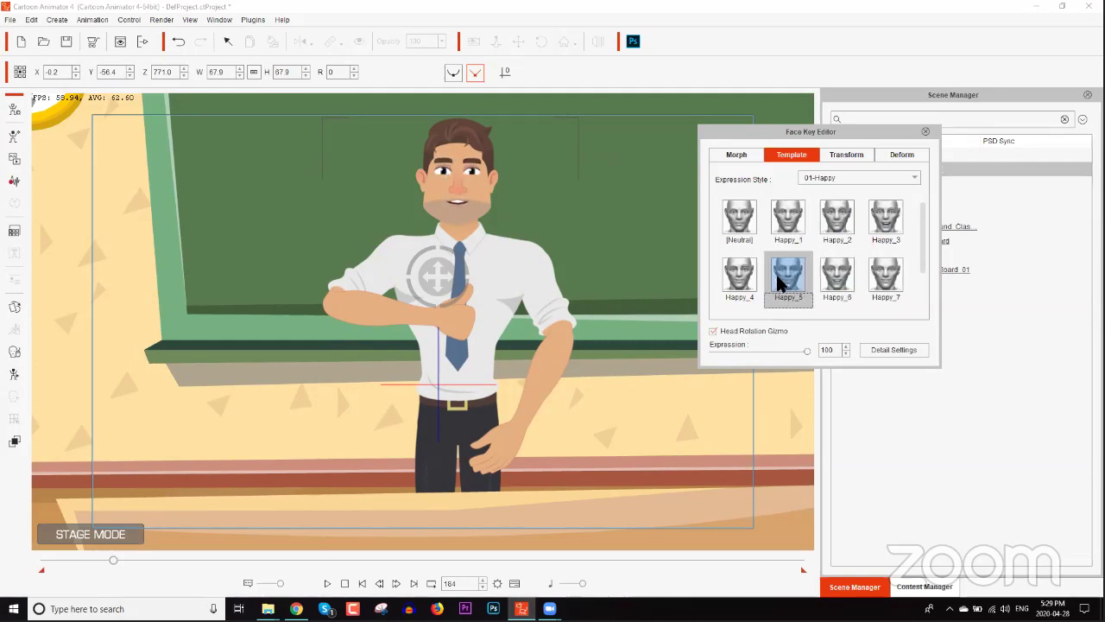
Try the Fear_3 and Fear_4 expressions, apply Fear_2, and set the expression style back to 01-Happy
click(831, 178)
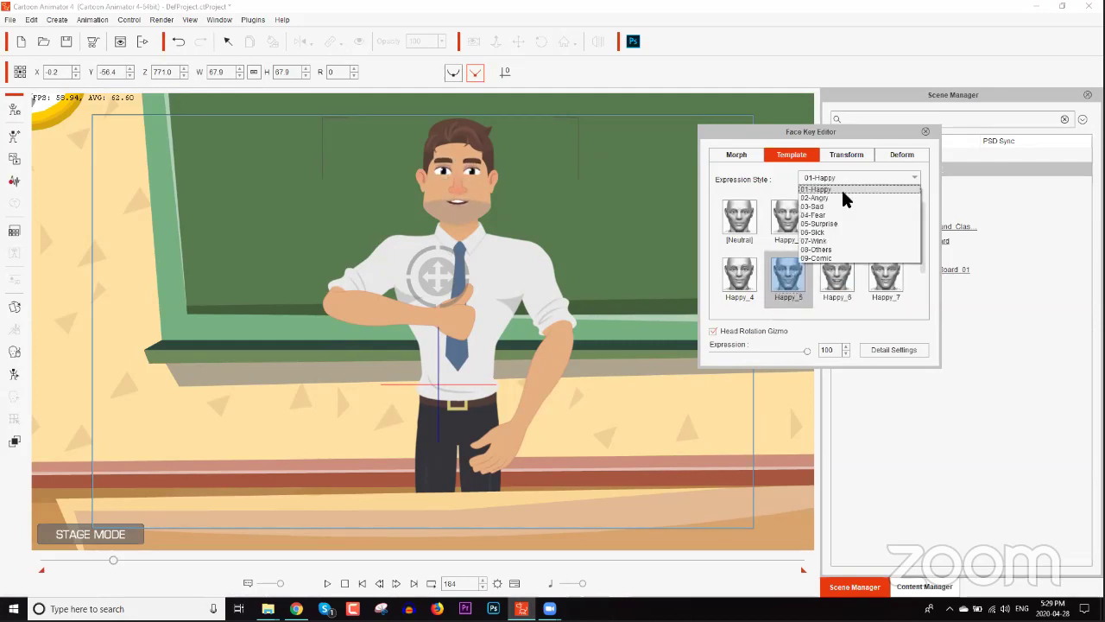
click(835, 216)
click(837, 218)
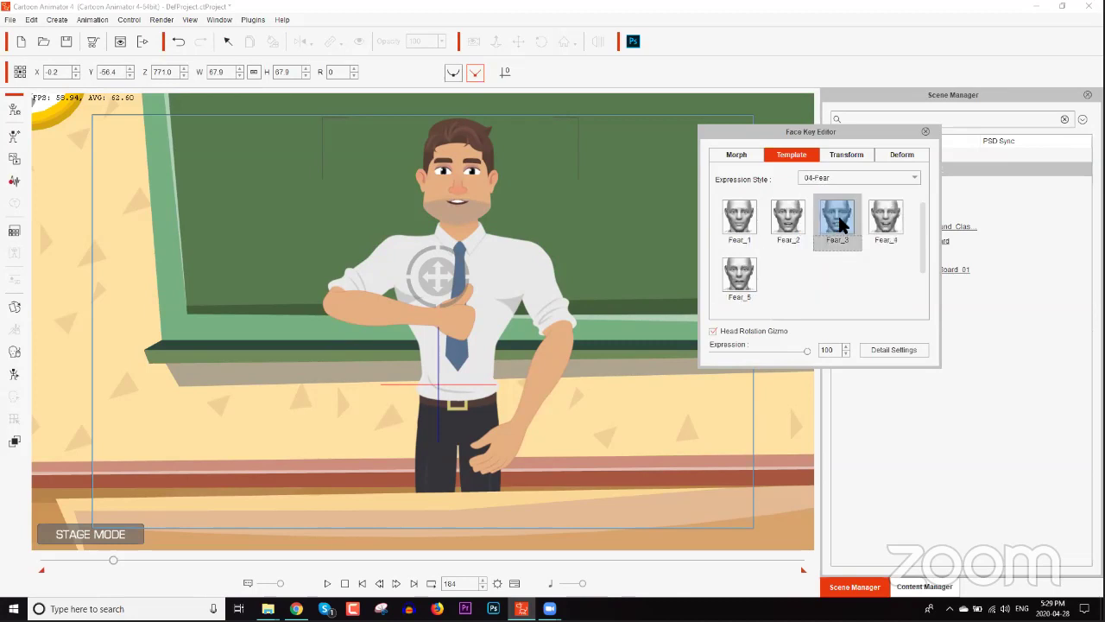
click(882, 223)
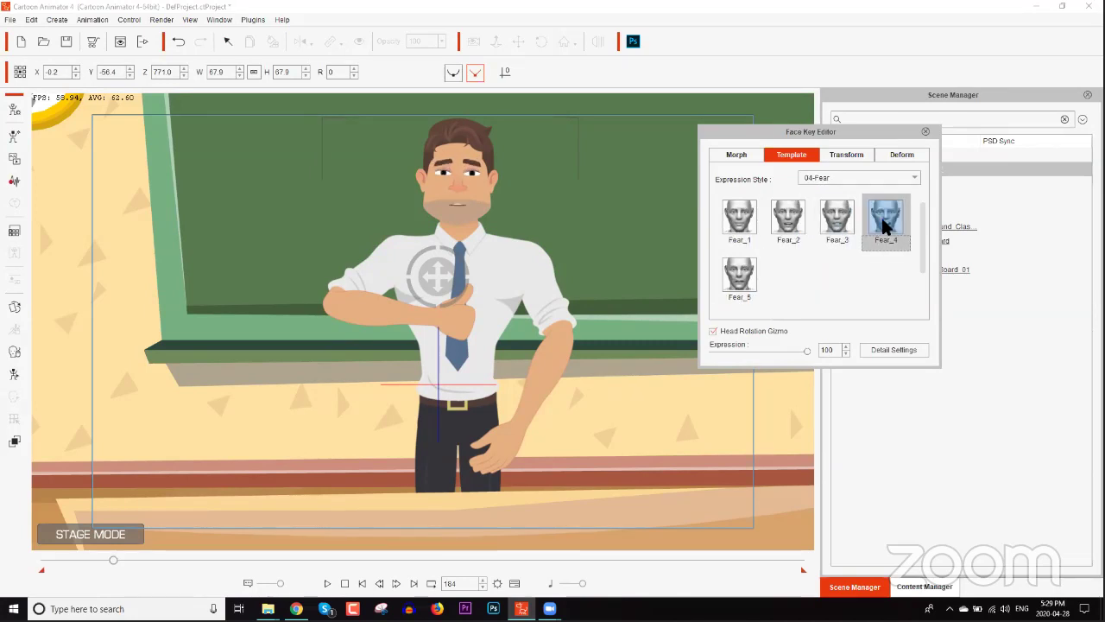
click(795, 227)
click(834, 177)
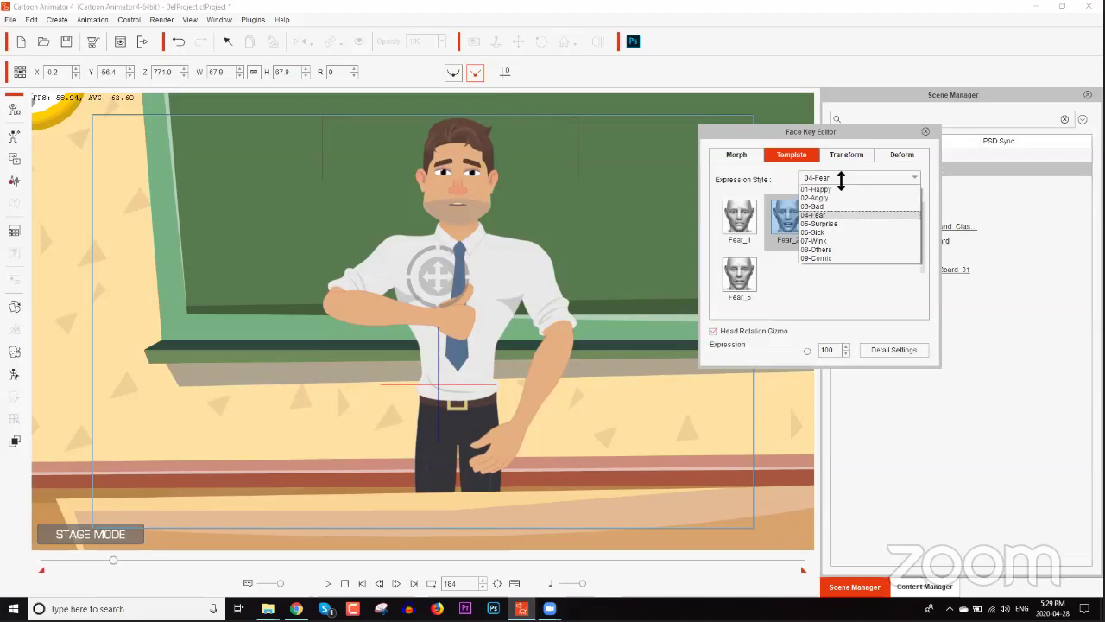
click(836, 188)
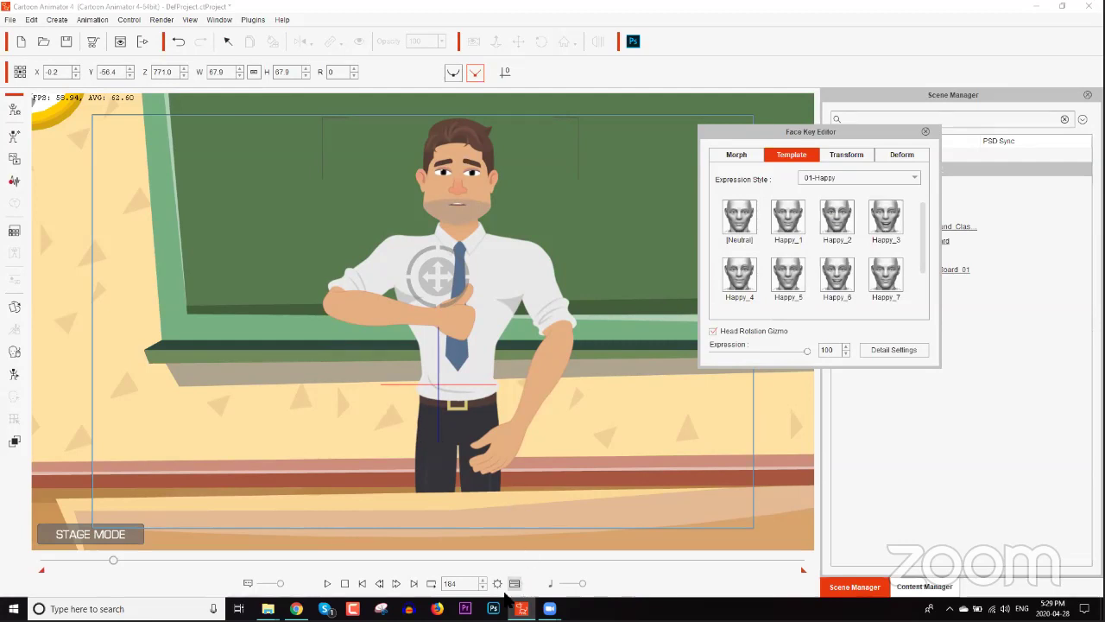
Apply the Happy_2 expression template to the face at frame 184, and scrub back to frame 164
click(834, 221)
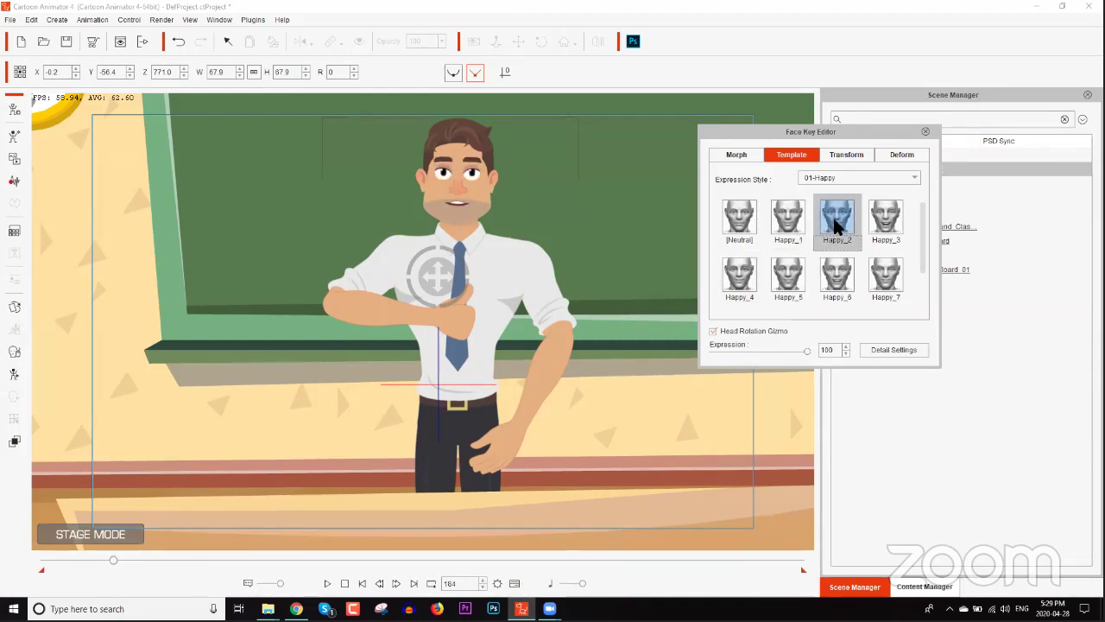
drag(115, 561, 104, 561)
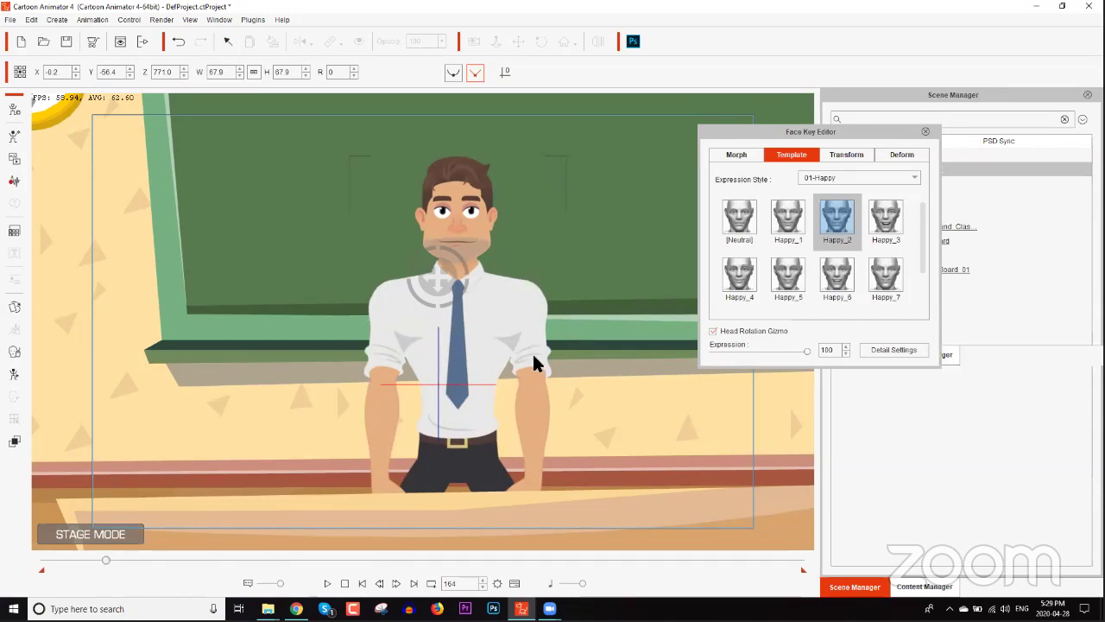
Open the timeline, show only the Face tracks for Philipp_F, and expand the Facial Clip track
key(F3)
scroll(223, 497, up, 5)
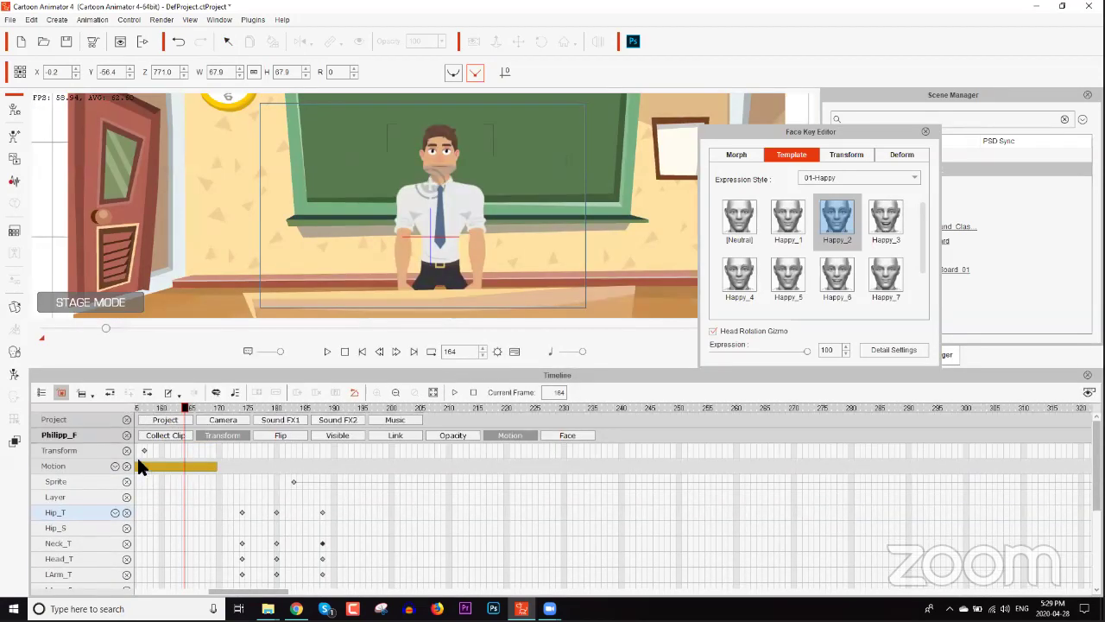
click(126, 436)
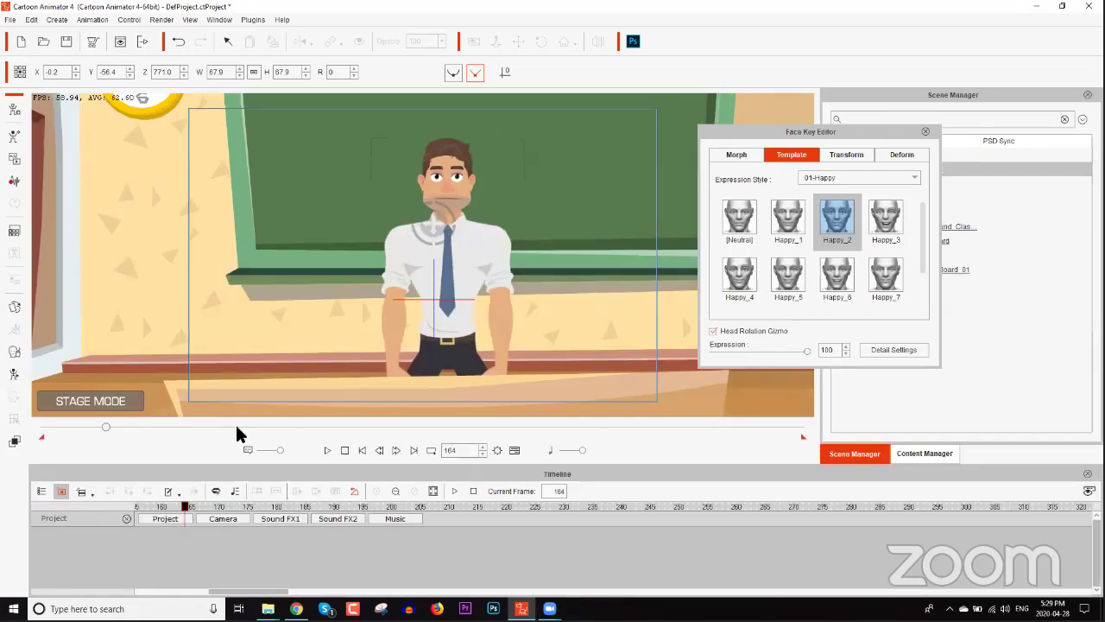
click(469, 251)
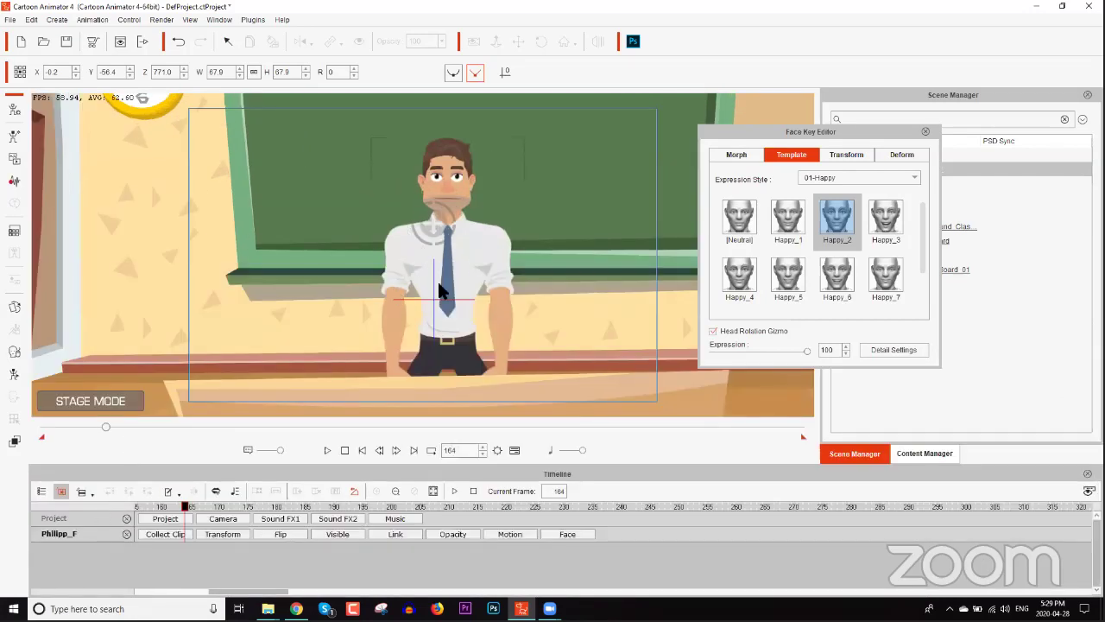
click(551, 535)
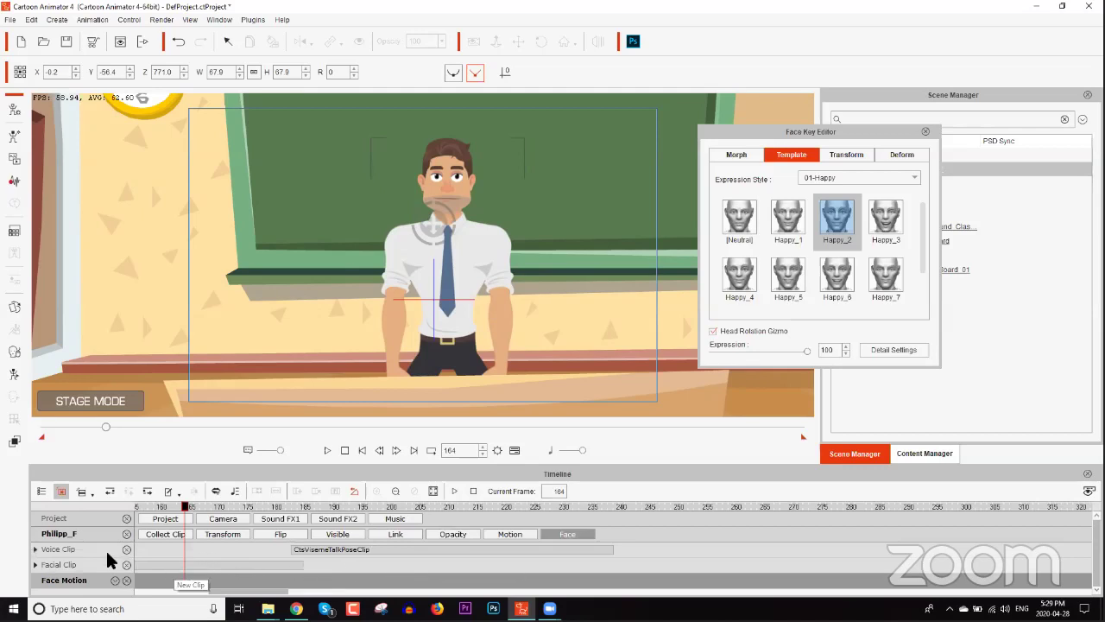
click(35, 565)
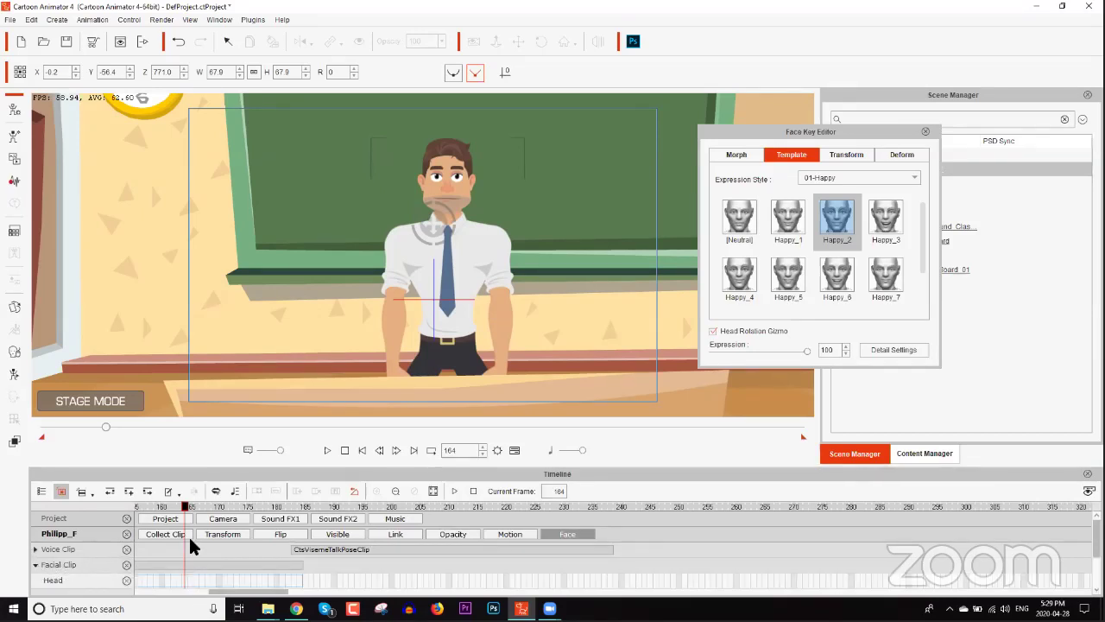
scroll(189, 536, down, 1)
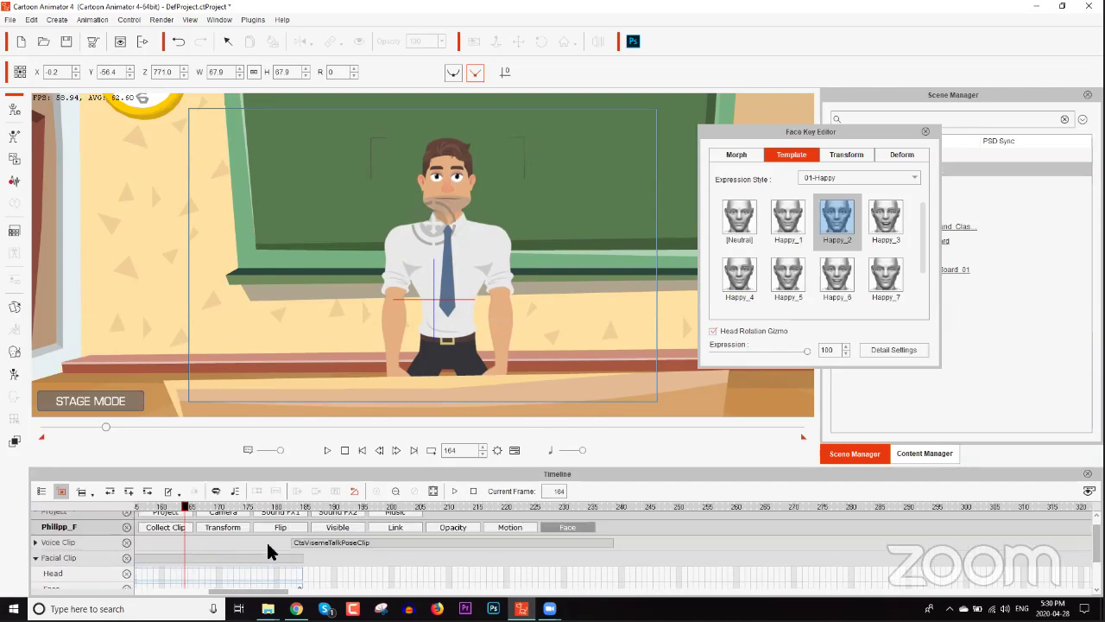
Scrub through the thumb gesture and apply the [Neutral] expression template at frame 174
click(277, 508)
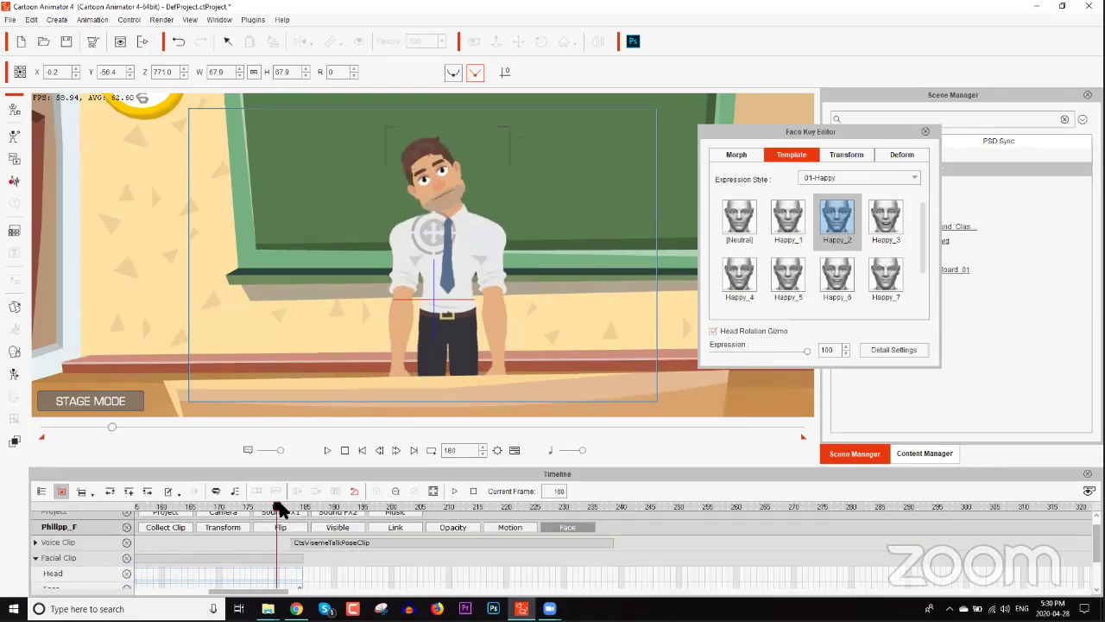
drag(281, 509, 300, 508)
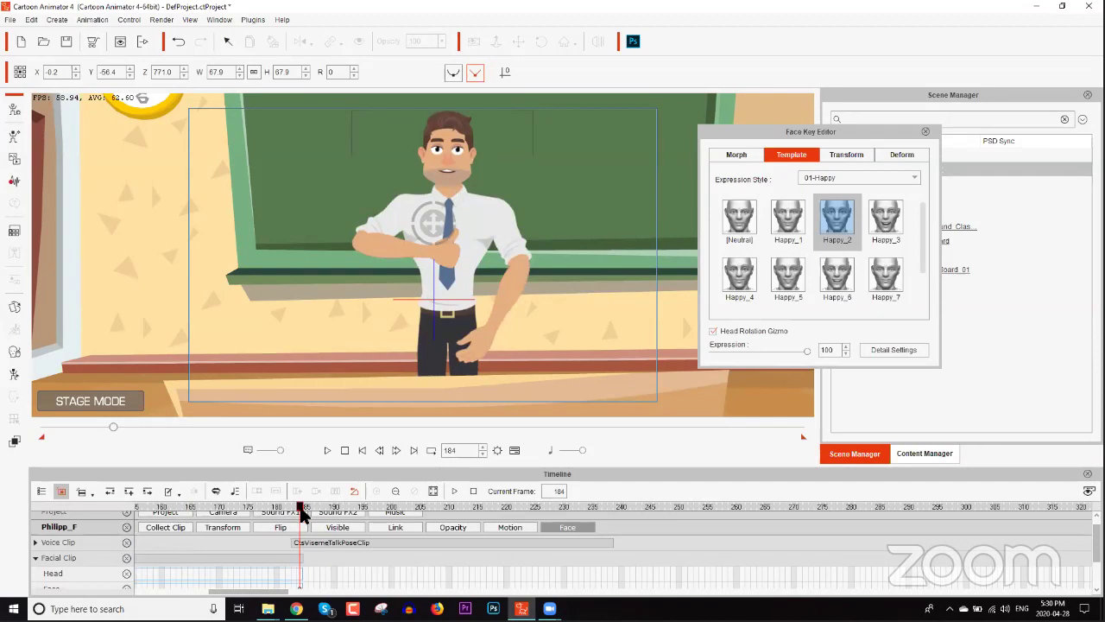
drag(298, 508, 242, 508)
click(740, 219)
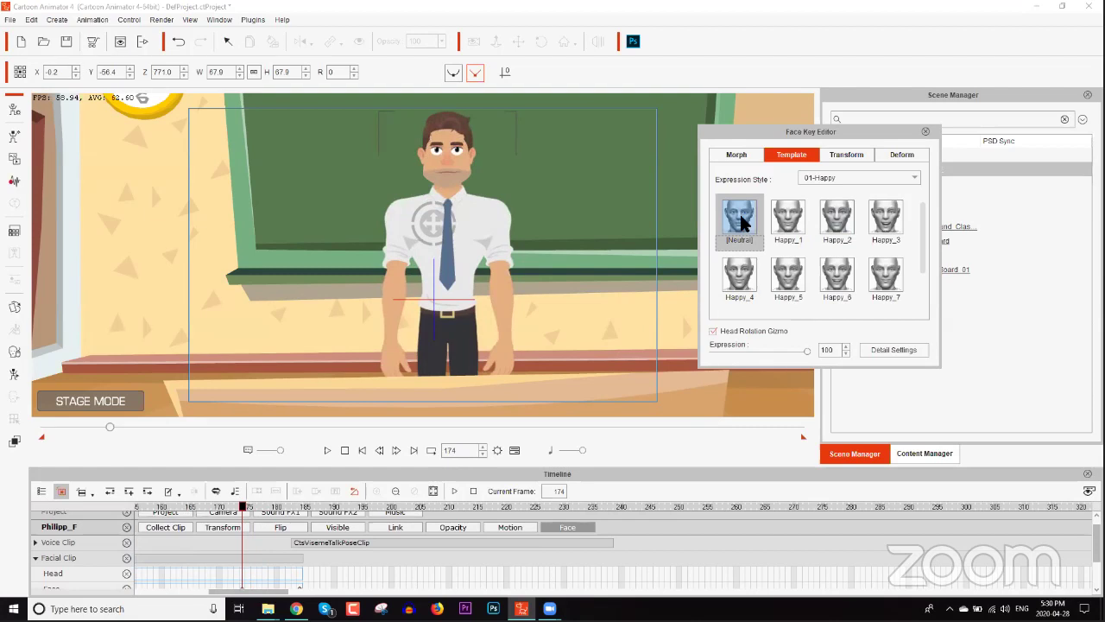
Select the Face key at frame 184, try the Happy_1, Happy_5, Happy_6 and Happy_3 expressions, and apply Happy_2
scroll(233, 547, down, 3)
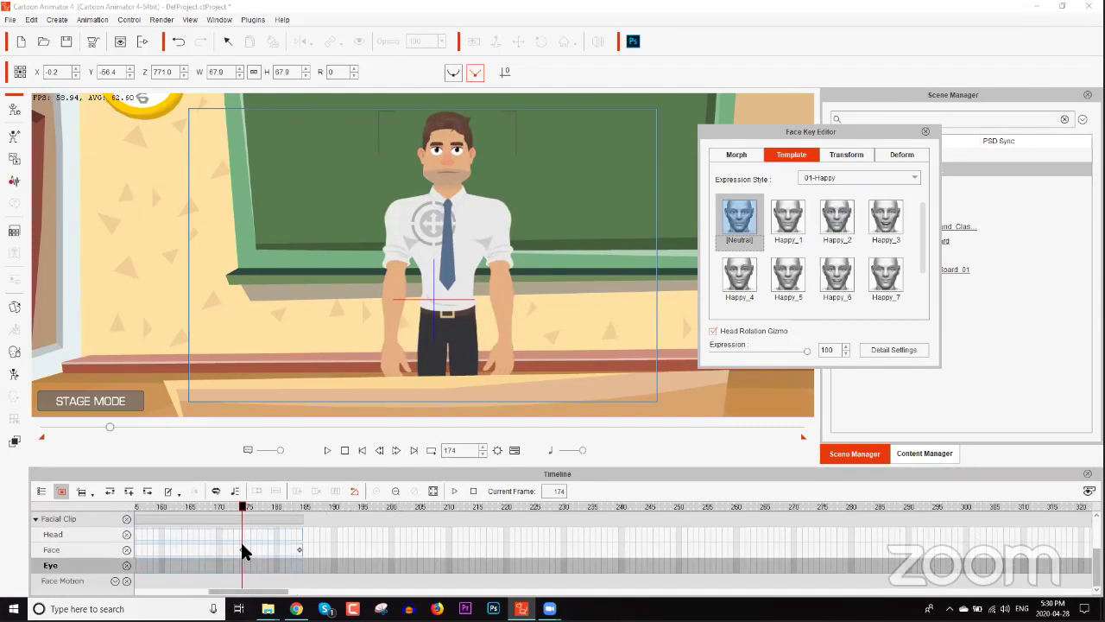
click(299, 507)
click(298, 550)
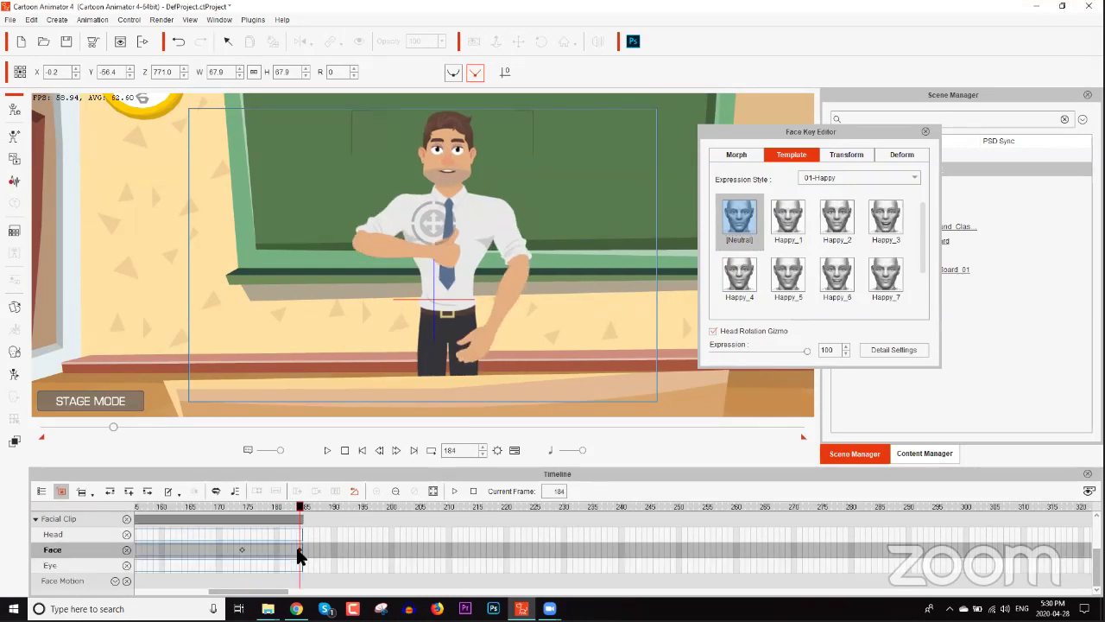
click(835, 226)
click(796, 229)
click(792, 280)
click(831, 285)
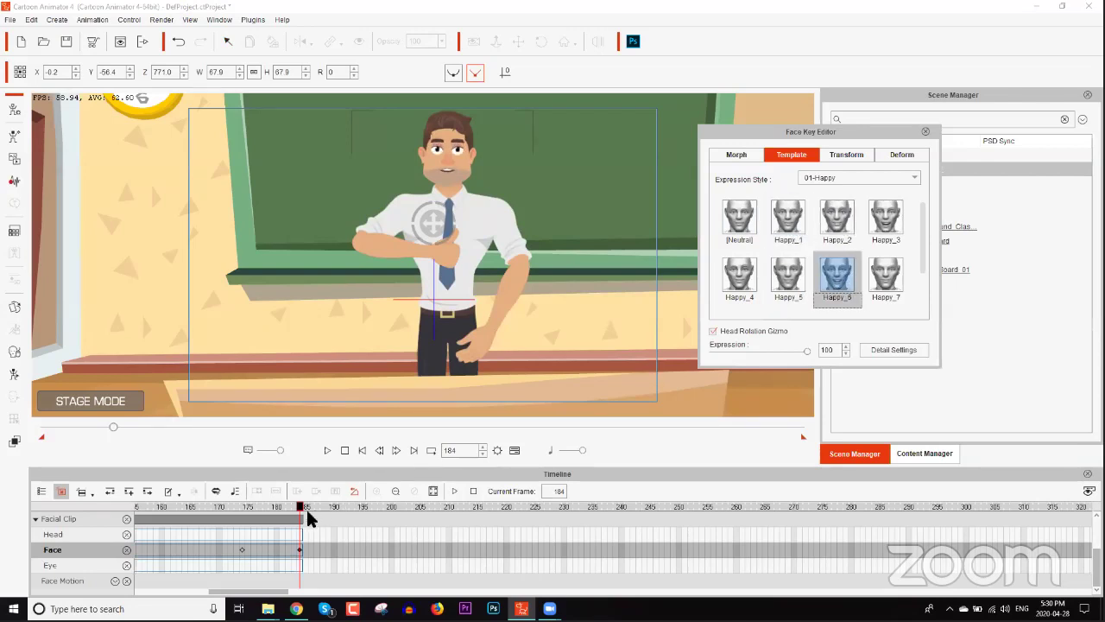
mouse_move(300, 511)
mouse_down()
mouse_move(243, 518)
mouse_move(303, 510)
mouse_up()
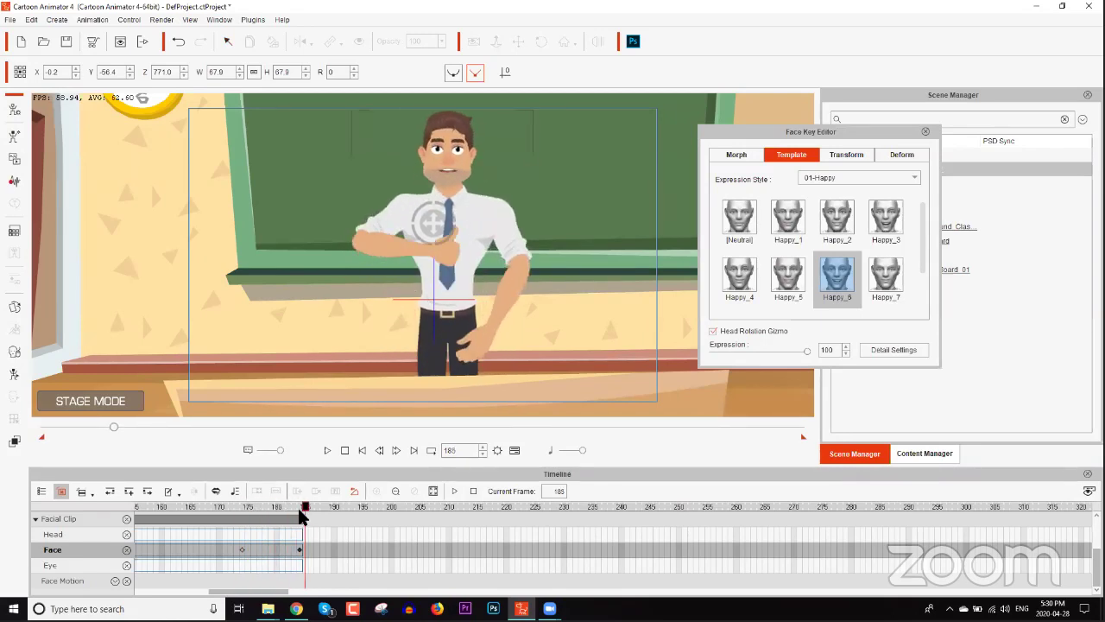
click(840, 229)
click(882, 220)
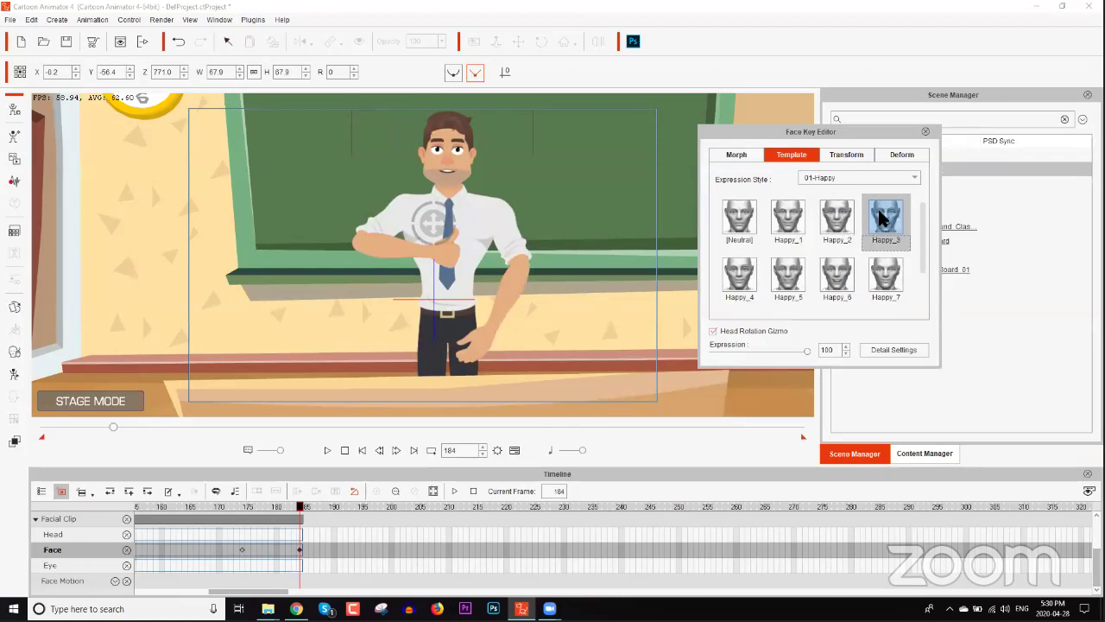
click(837, 220)
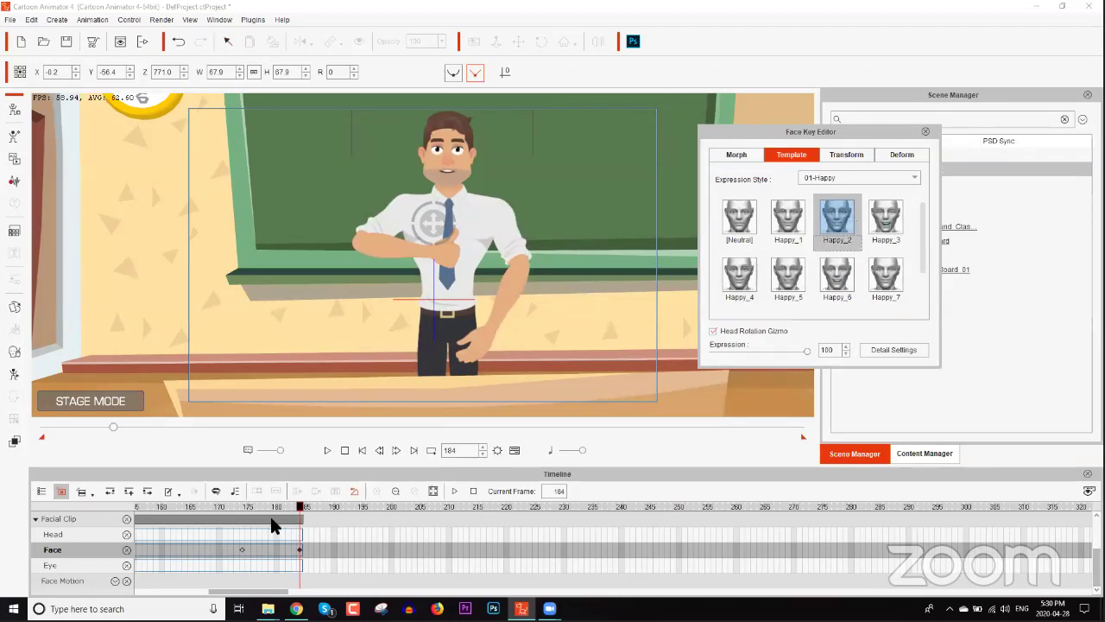
Play back the facial expression change and voice clip from about frame 174, stopping at frame 249
click(239, 508)
key(space)
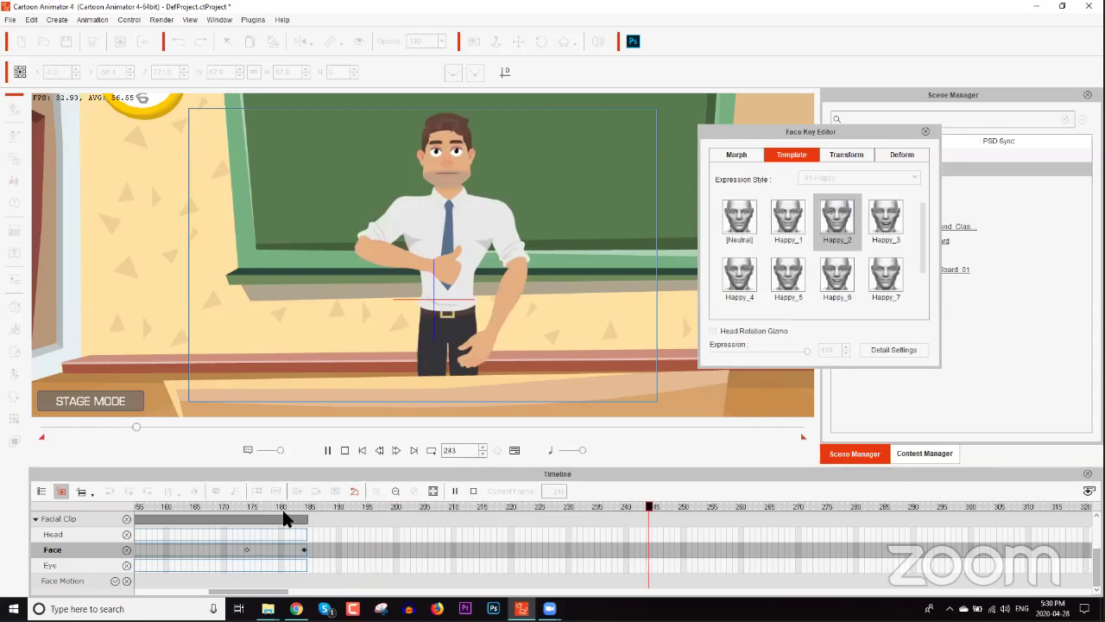
key(space)
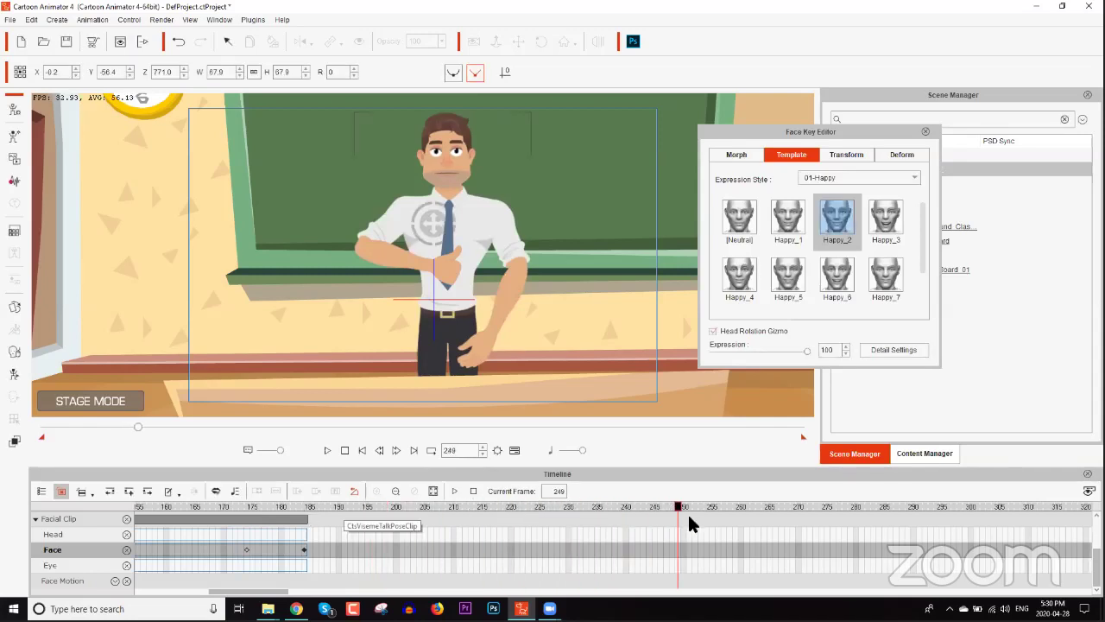
Key the Happy_2 expression on the character's face at frame 249 and the Happy_3 expression at frame 256
click(846, 226)
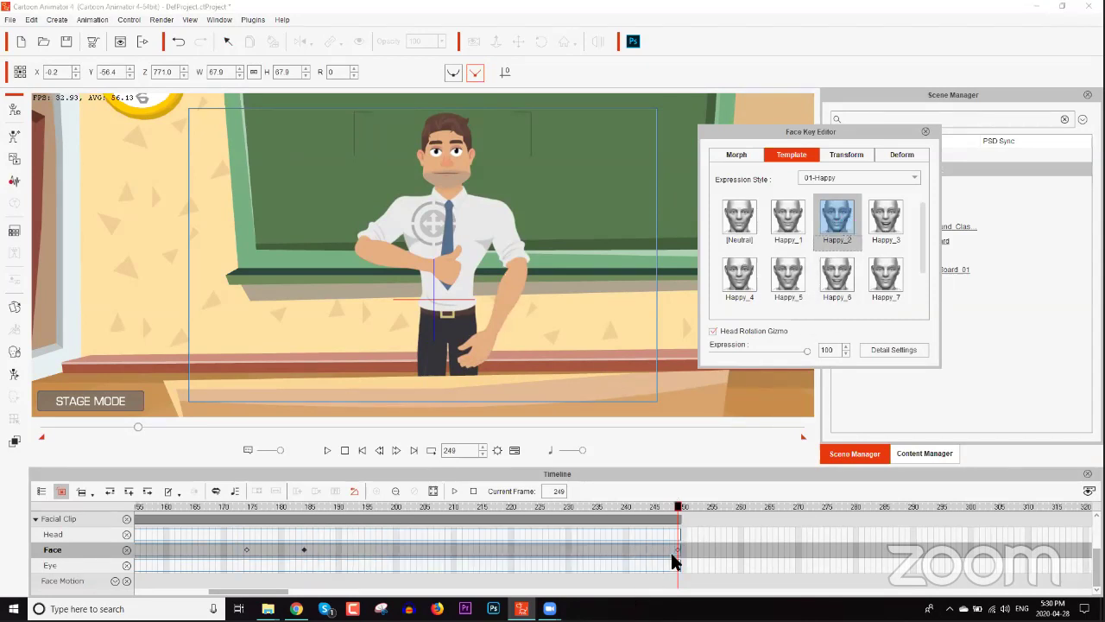
drag(688, 511, 718, 512)
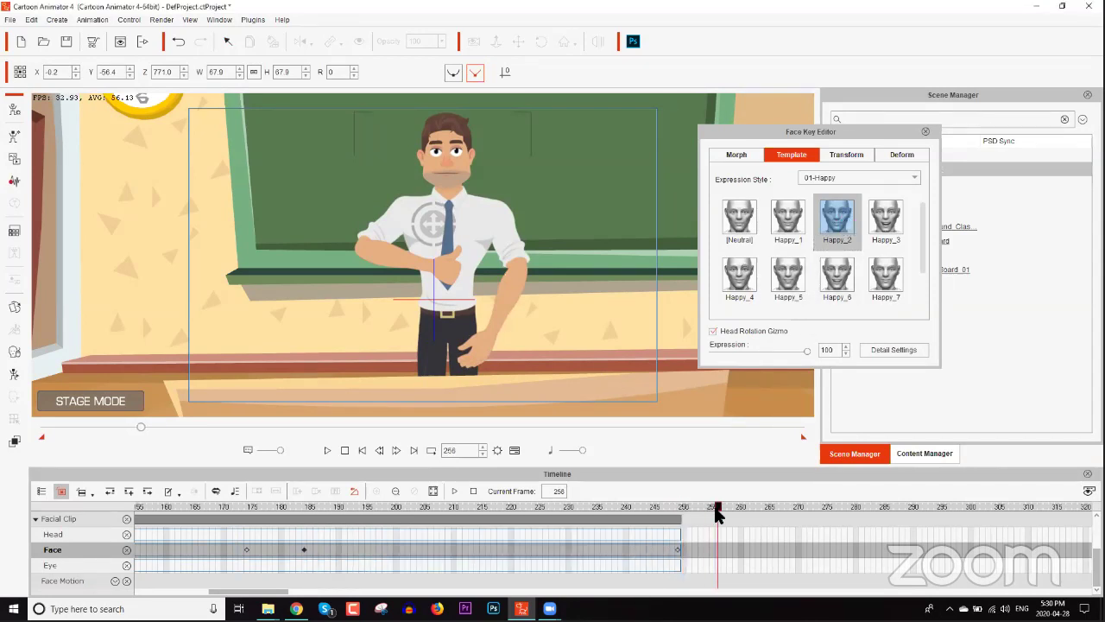
click(883, 234)
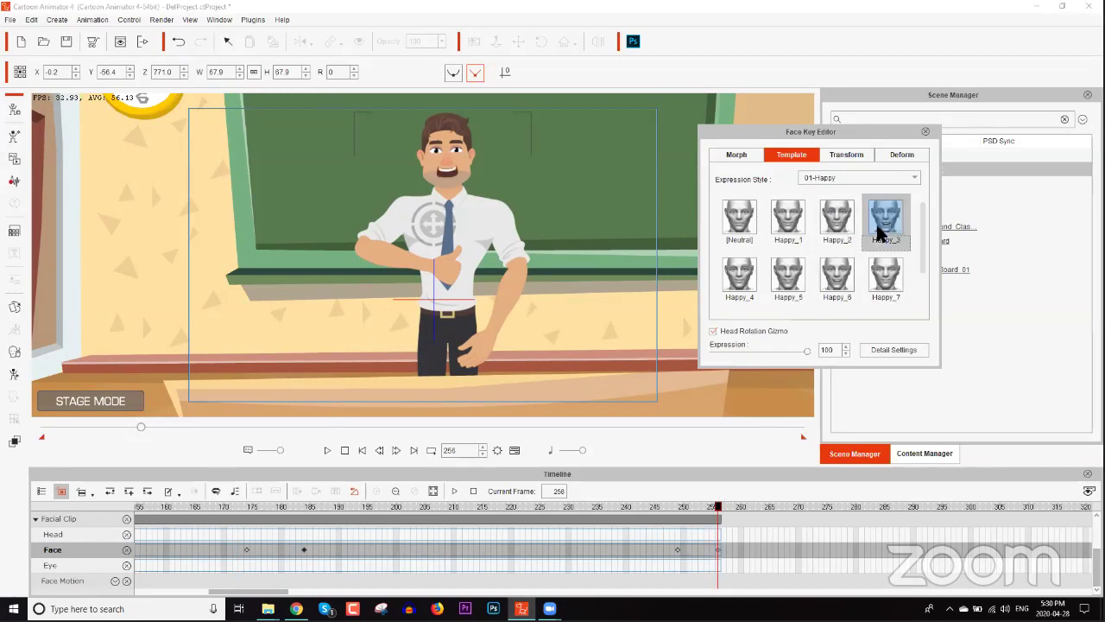
Play back the facial expression animation to check the change to the smile, and close the Face Key Editor
drag(674, 511, 636, 510)
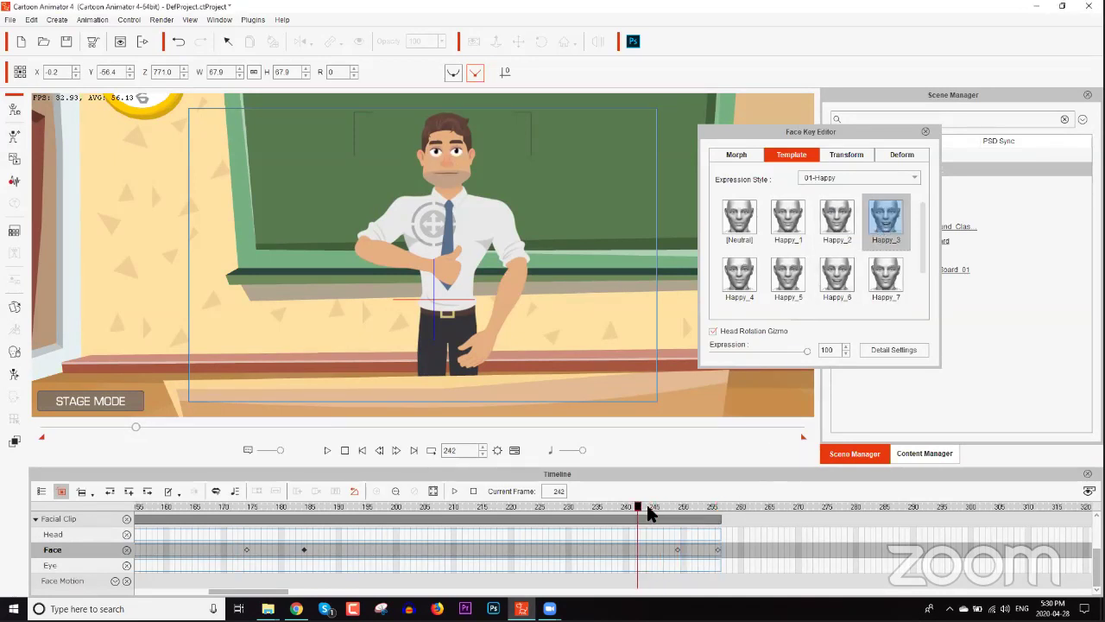
key(space)
key(space)
click(680, 510)
drag(679, 508, 214, 520)
key(space)
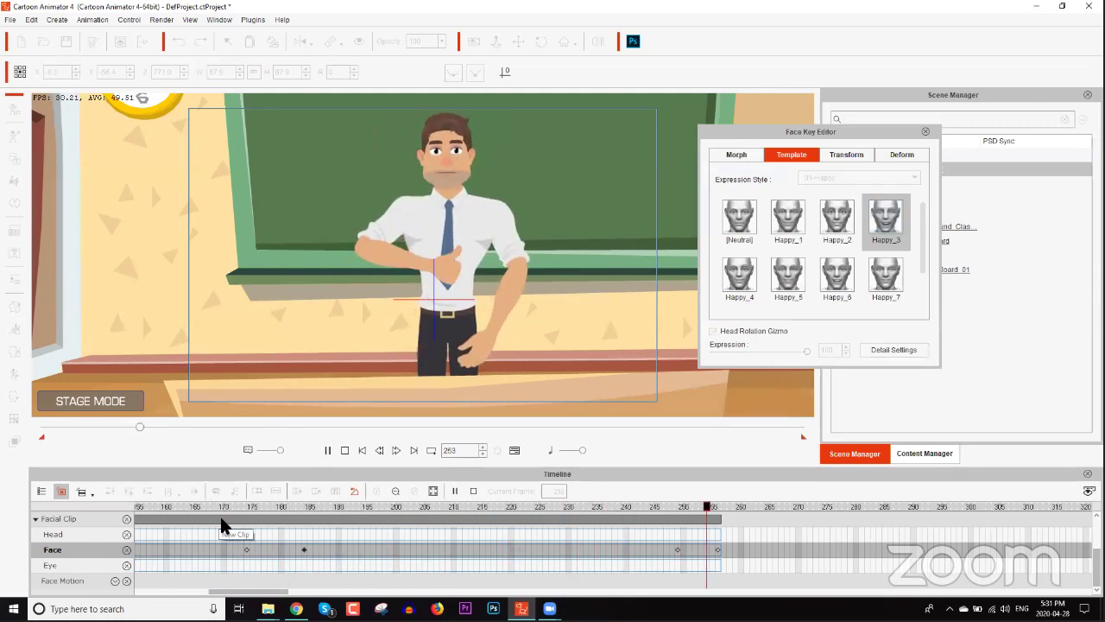
key(space)
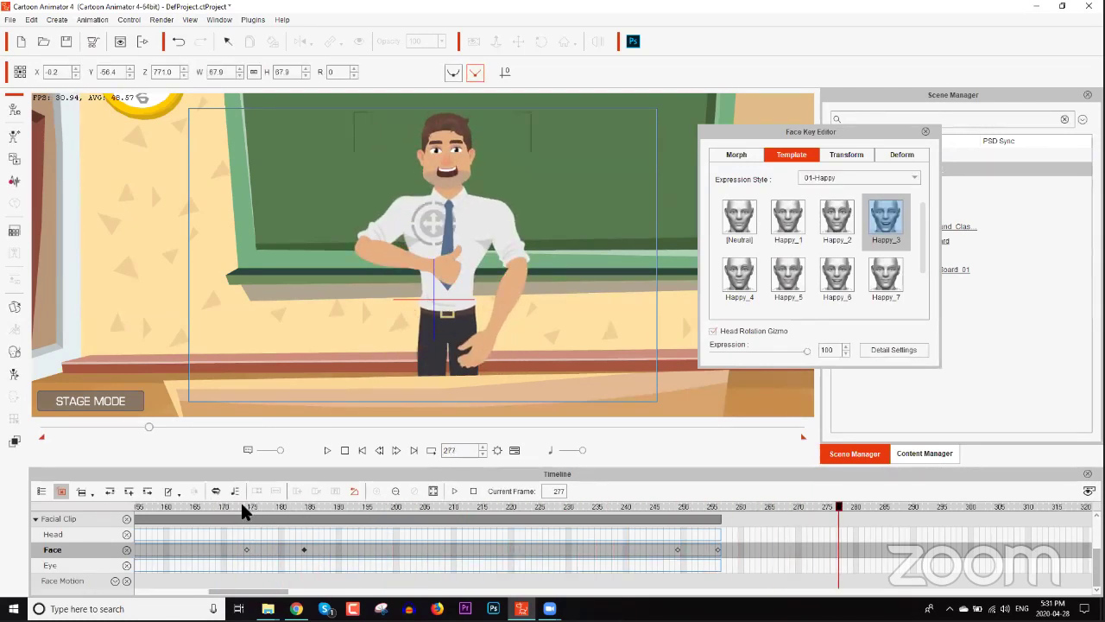
click(924, 131)
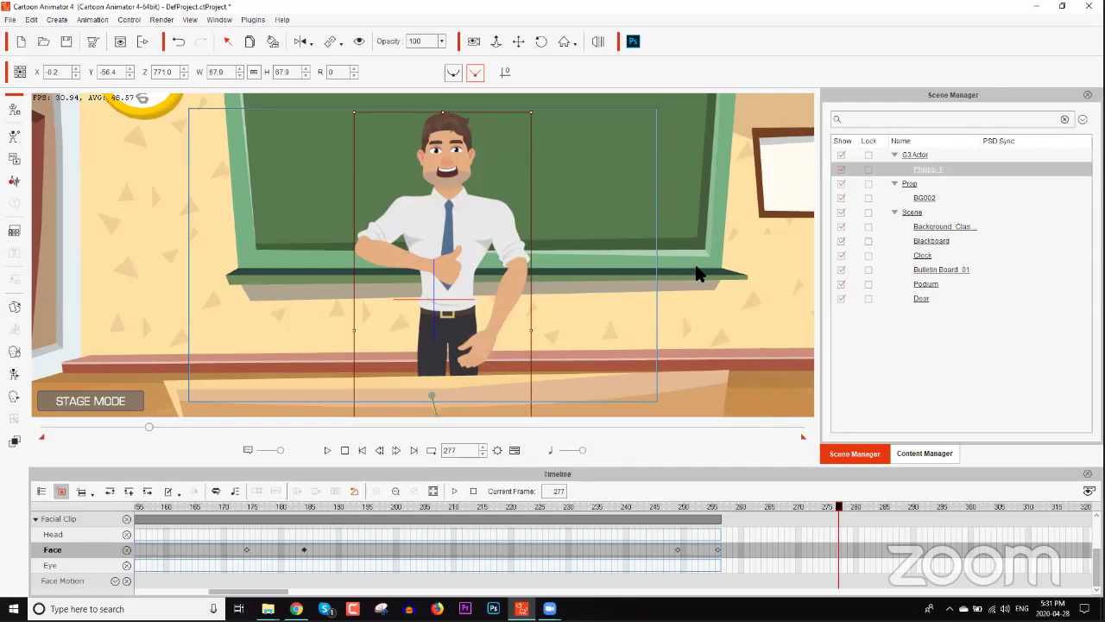
Open the Face Puppet at frame 174, deselect all facial features and enable both Head Movement options
drag(188, 509, 248, 503)
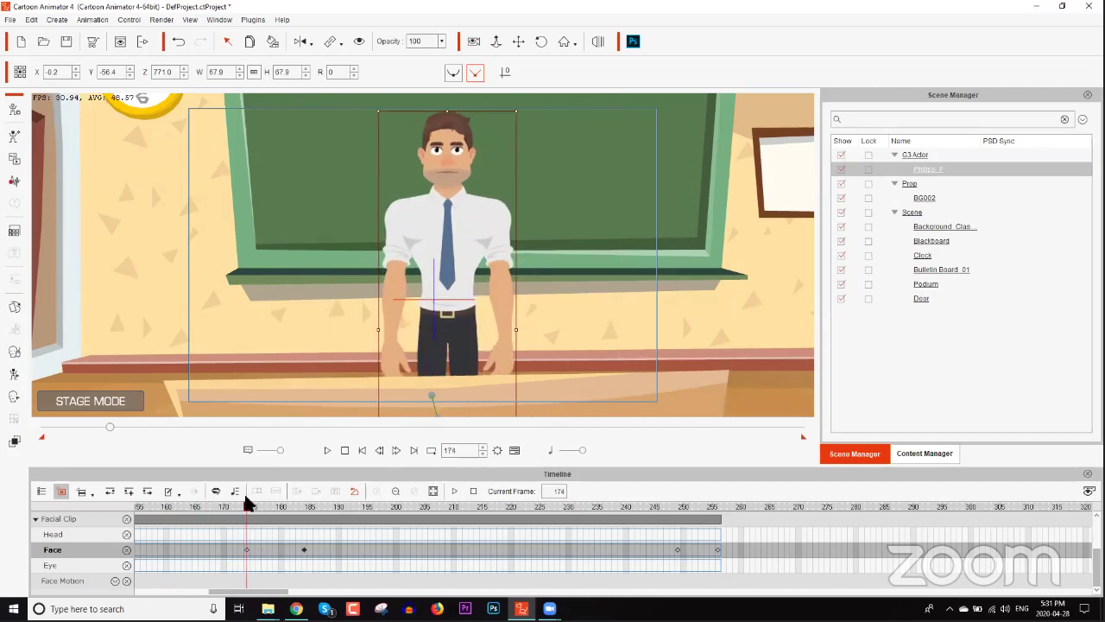
click(15, 352)
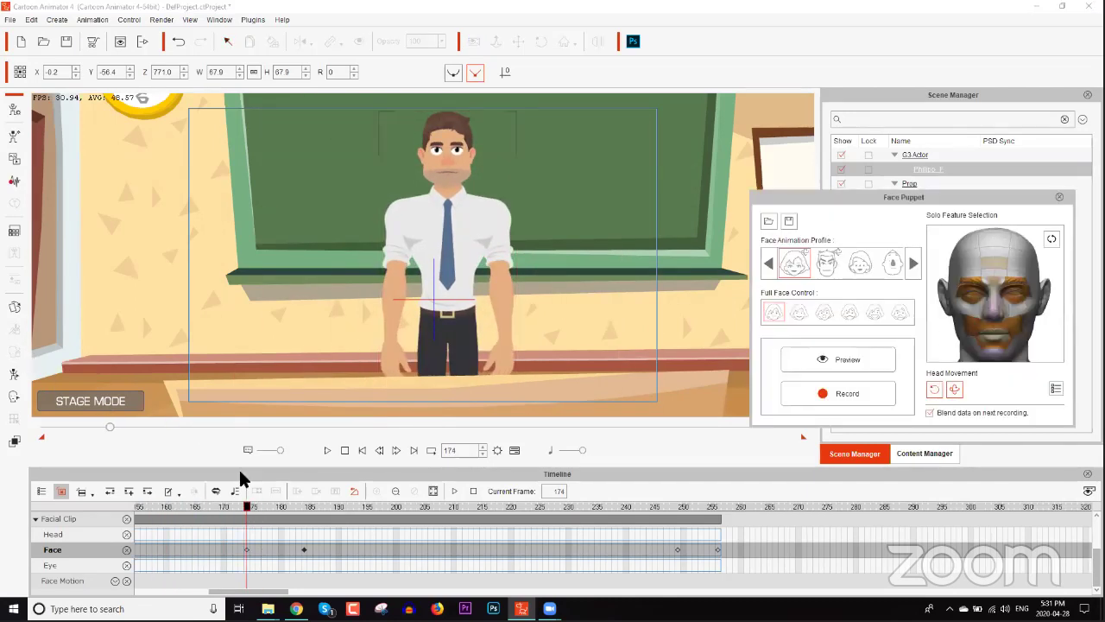
click(1051, 241)
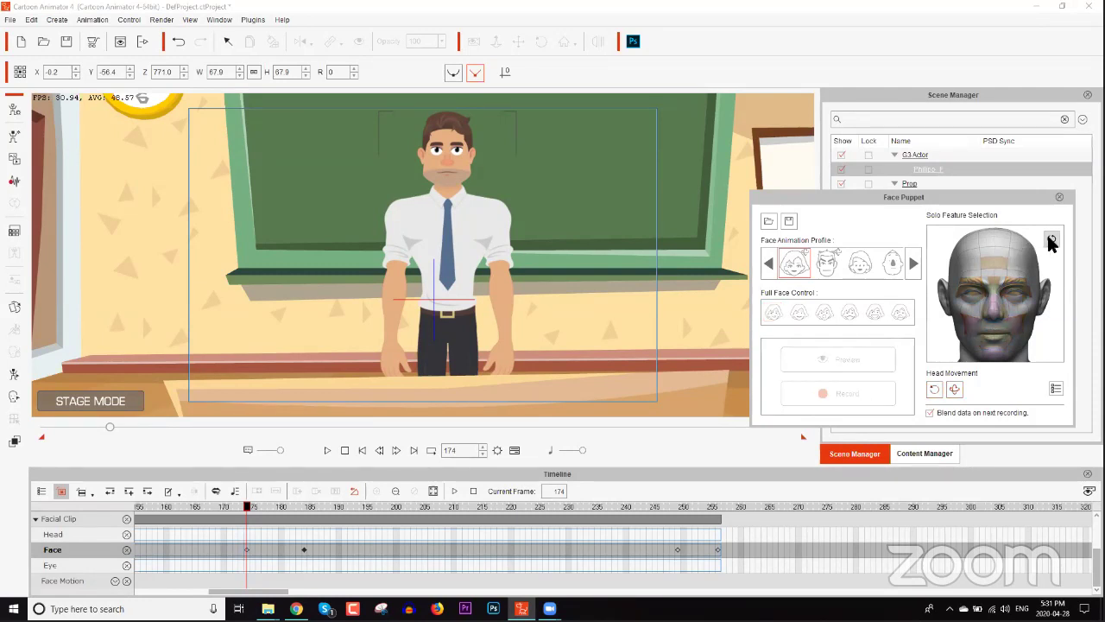
click(934, 391)
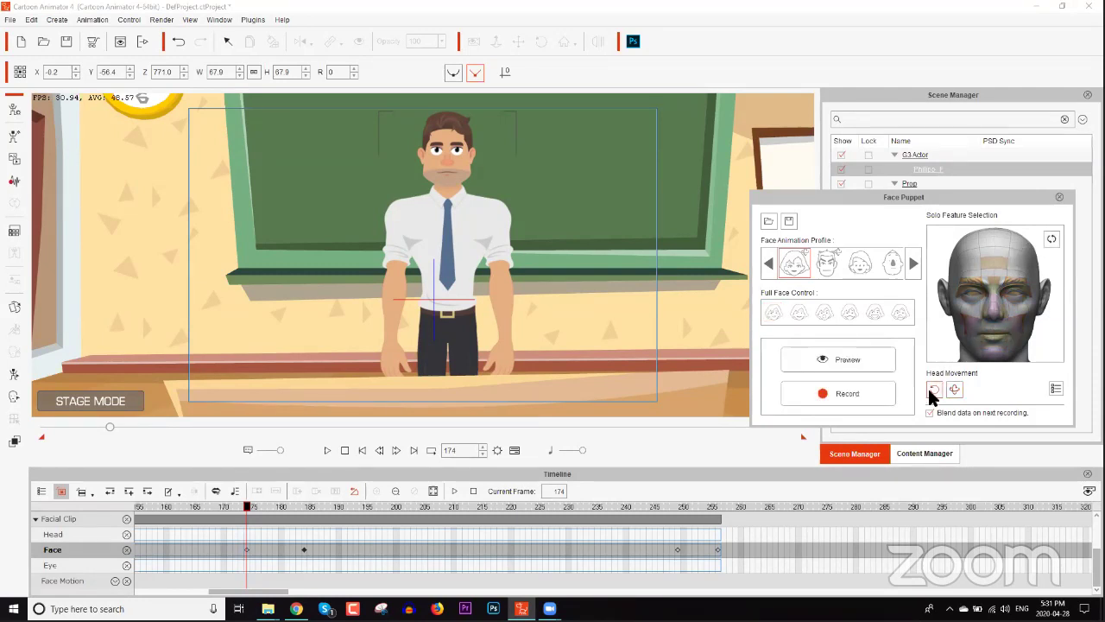
click(948, 387)
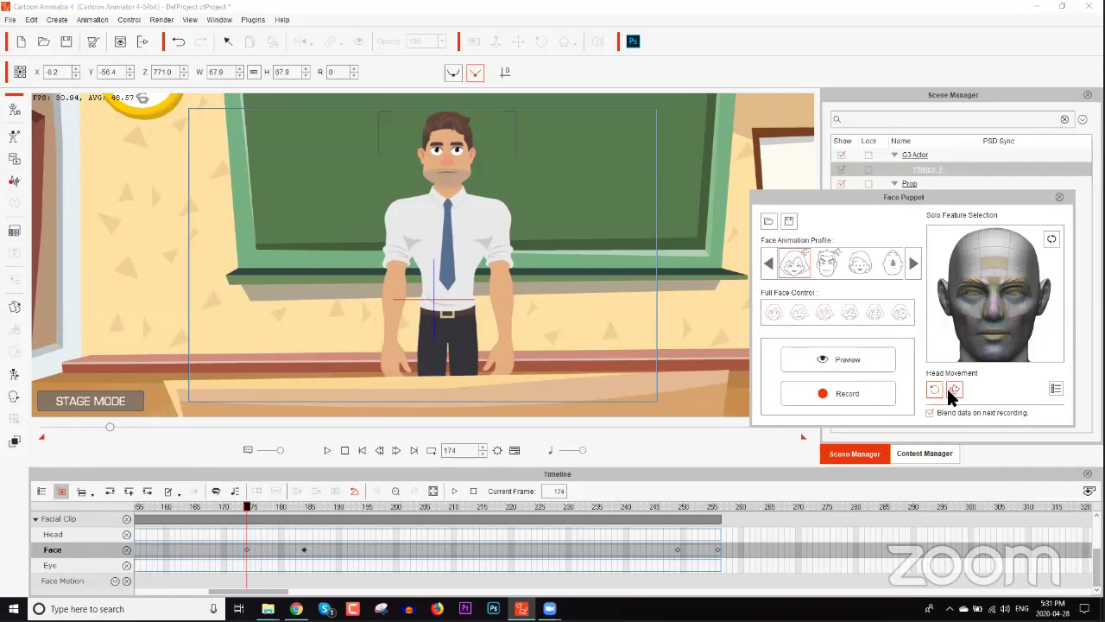
Preview the head movement puppeteering on the character and stop the preview
click(853, 359)
key(space)
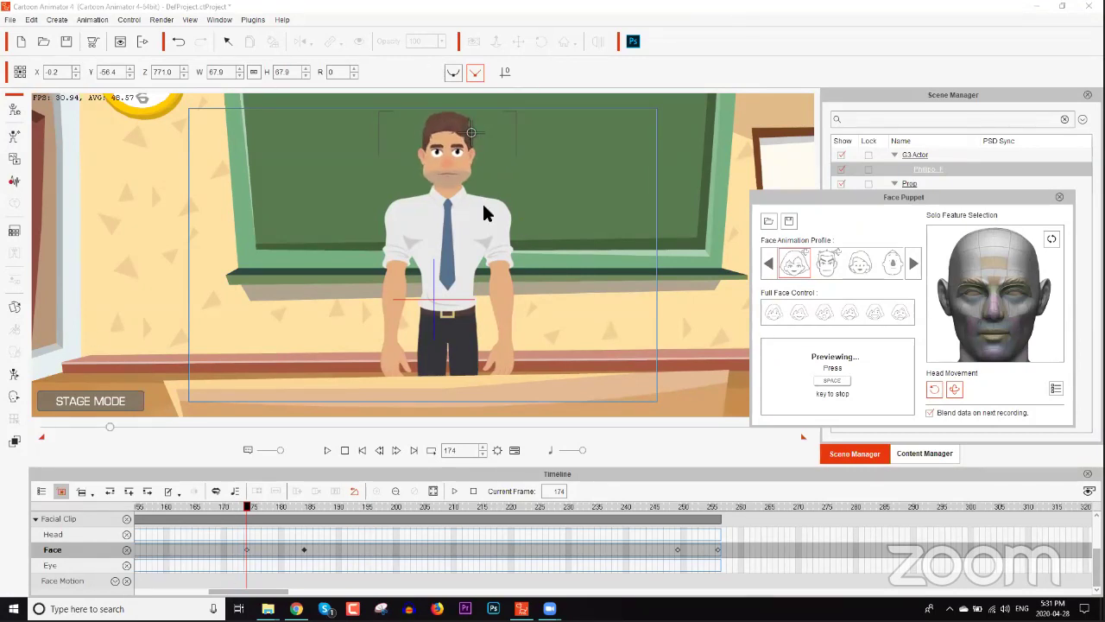
key(space)
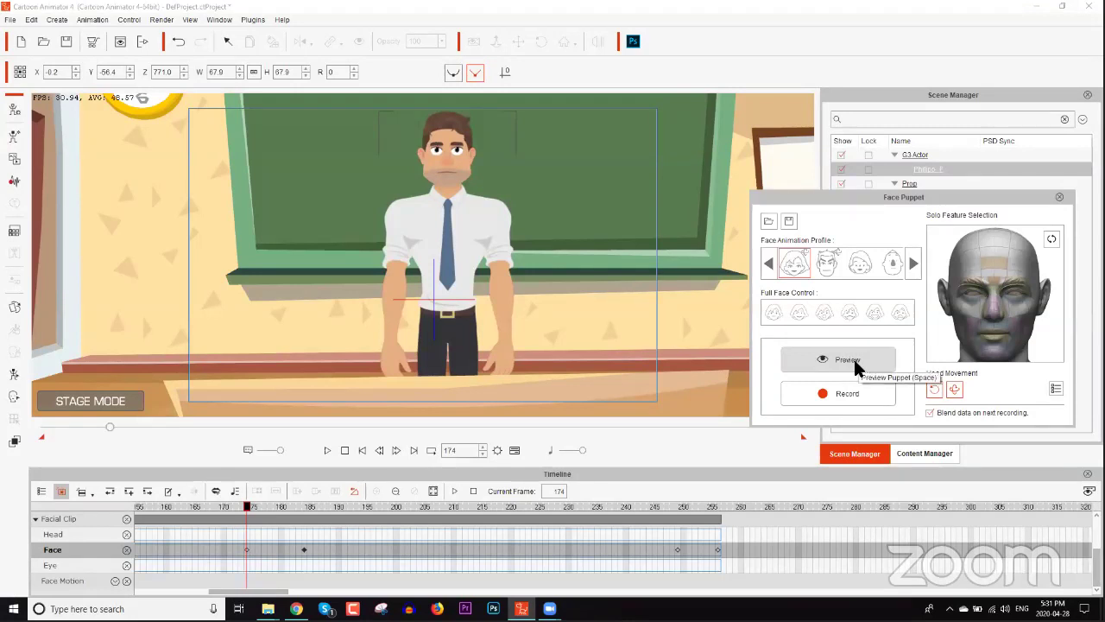
Record a puppeteered head movement for the character from frame 174 to frame 271
click(829, 392)
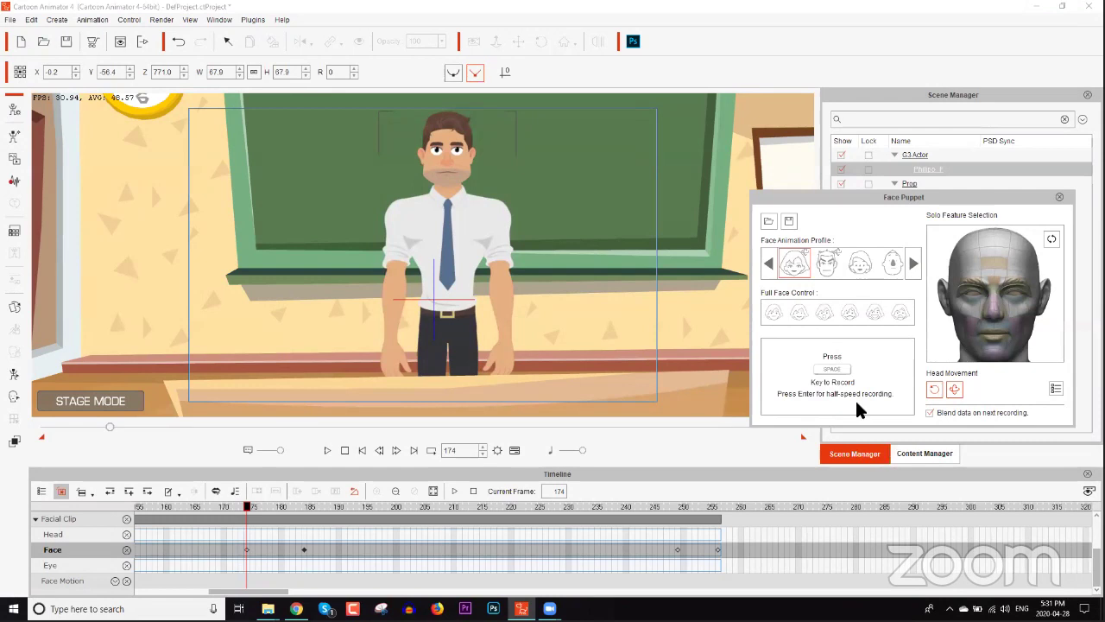
key(space)
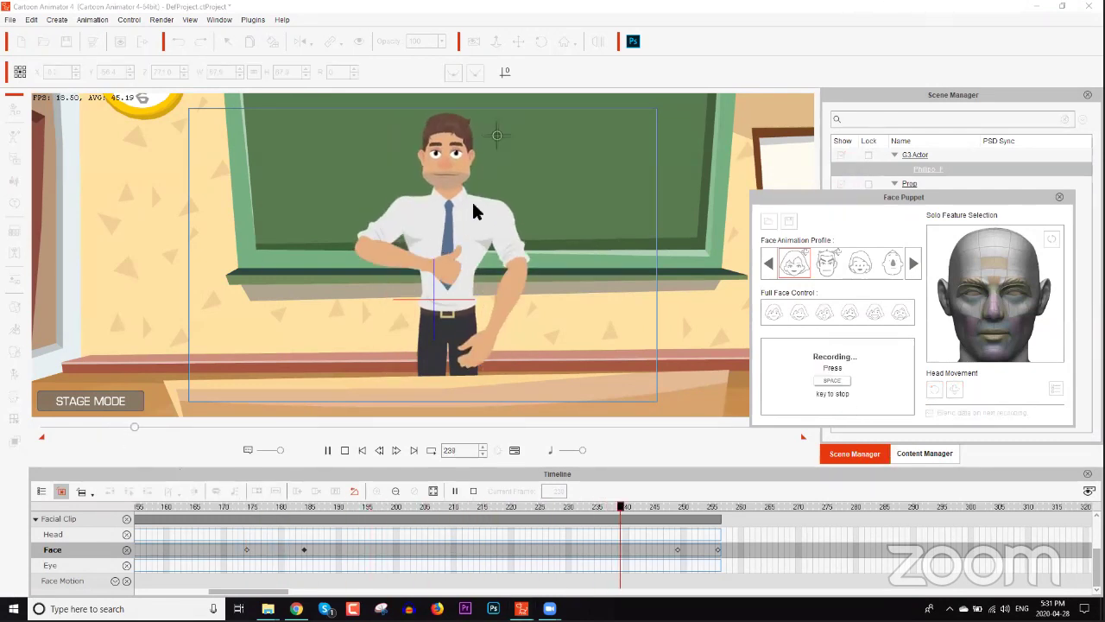
key(space)
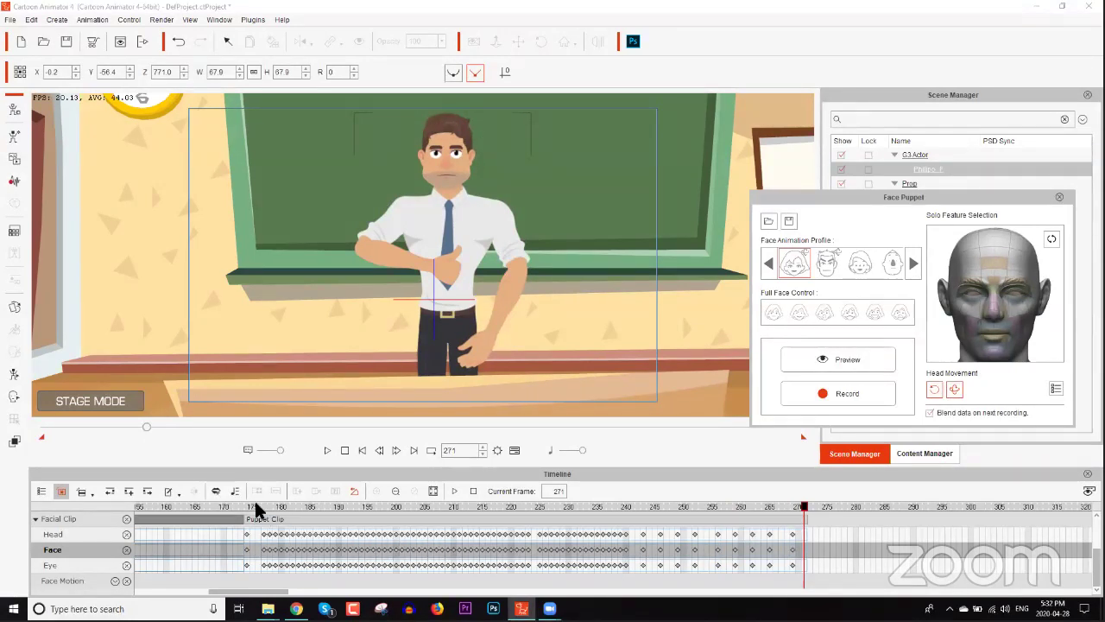
Play back the recorded head movement from shortly before the start of the puppet clip
drag(239, 508, 163, 518)
key(space)
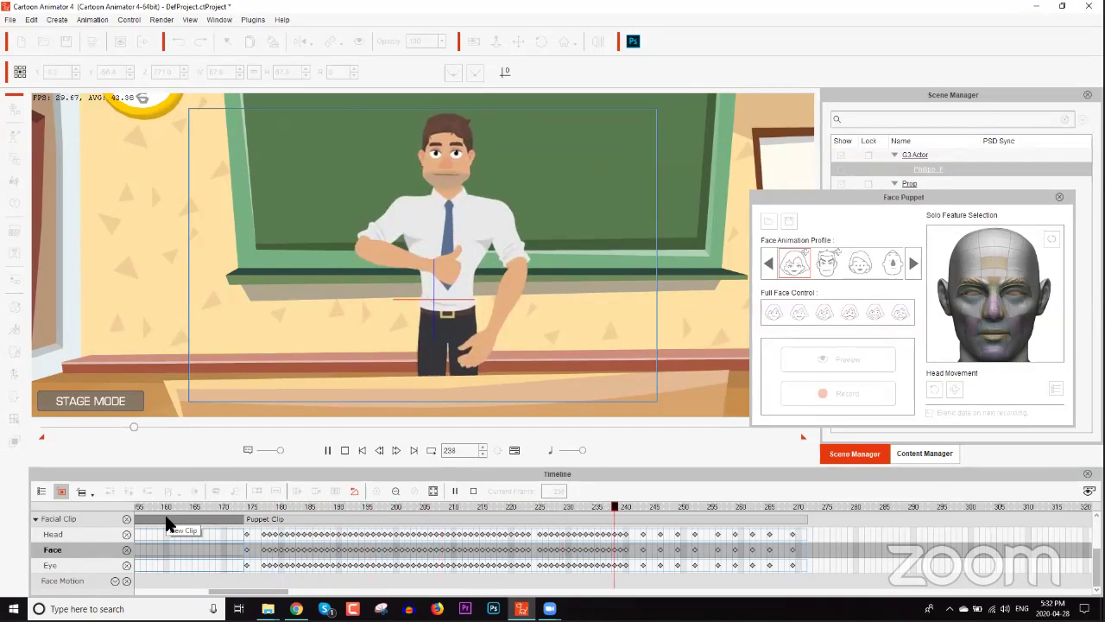
key(space)
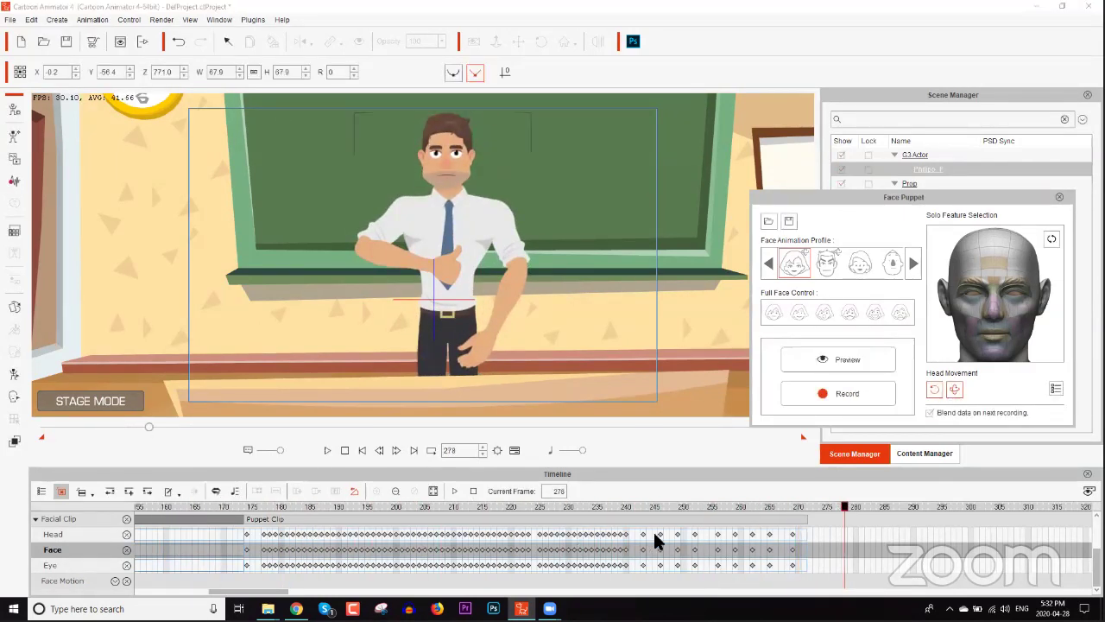
Delete the Face track keys from frame 259 to the end of the puppet clip
drag(625, 501, 734, 510)
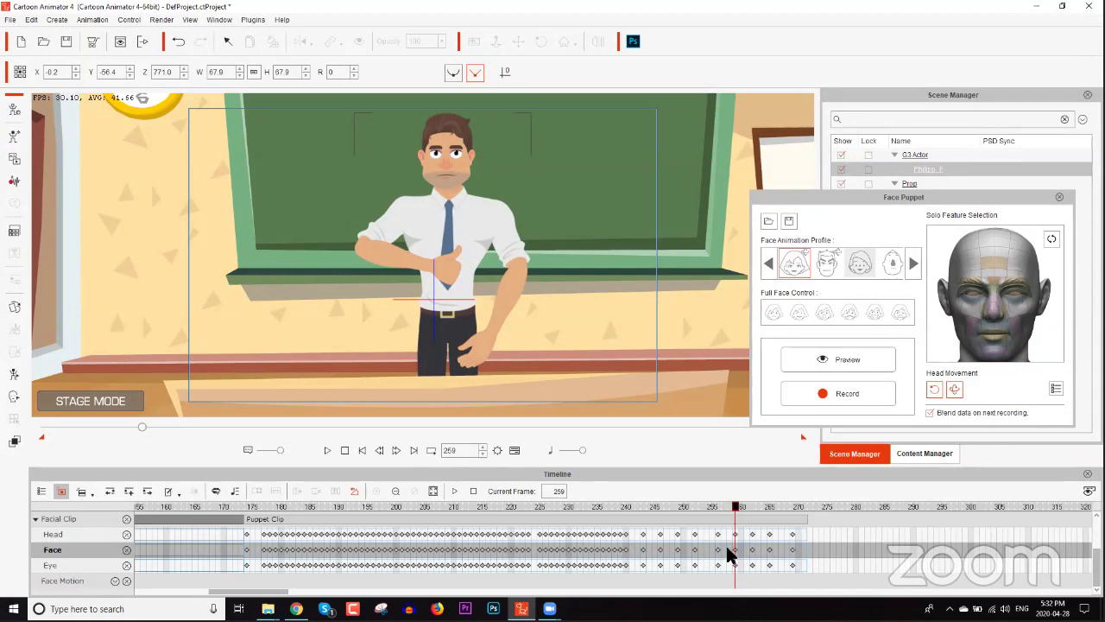
click(724, 507)
drag(725, 559, 798, 557)
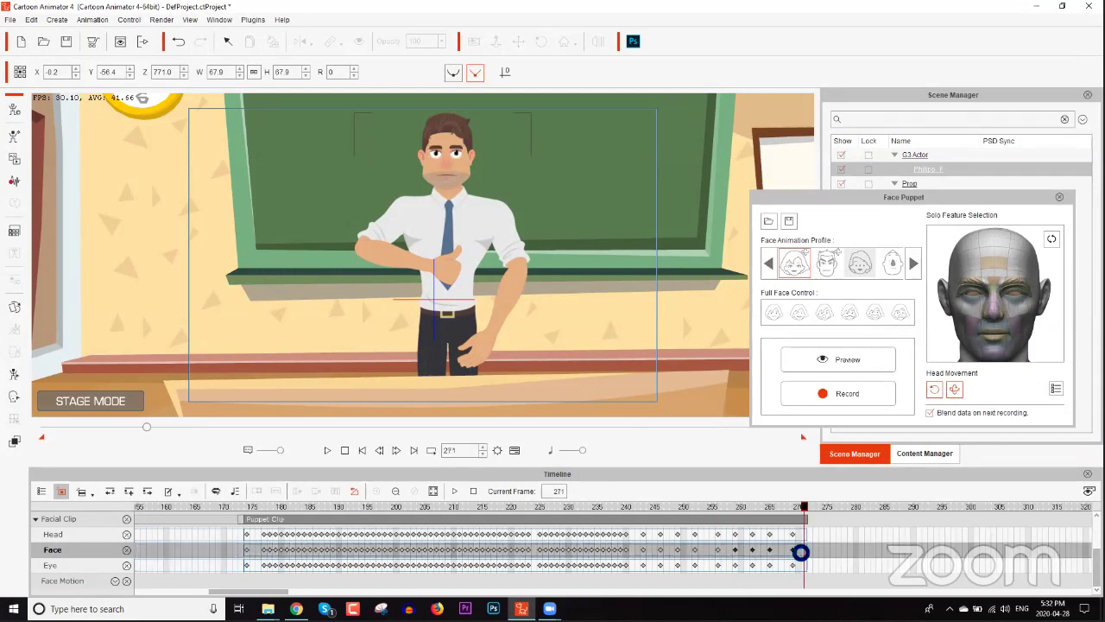
Play back the puppet clip to check the head movement and expression at its end, and close the Face Puppet
click(689, 507)
drag(688, 507, 270, 508)
key(space)
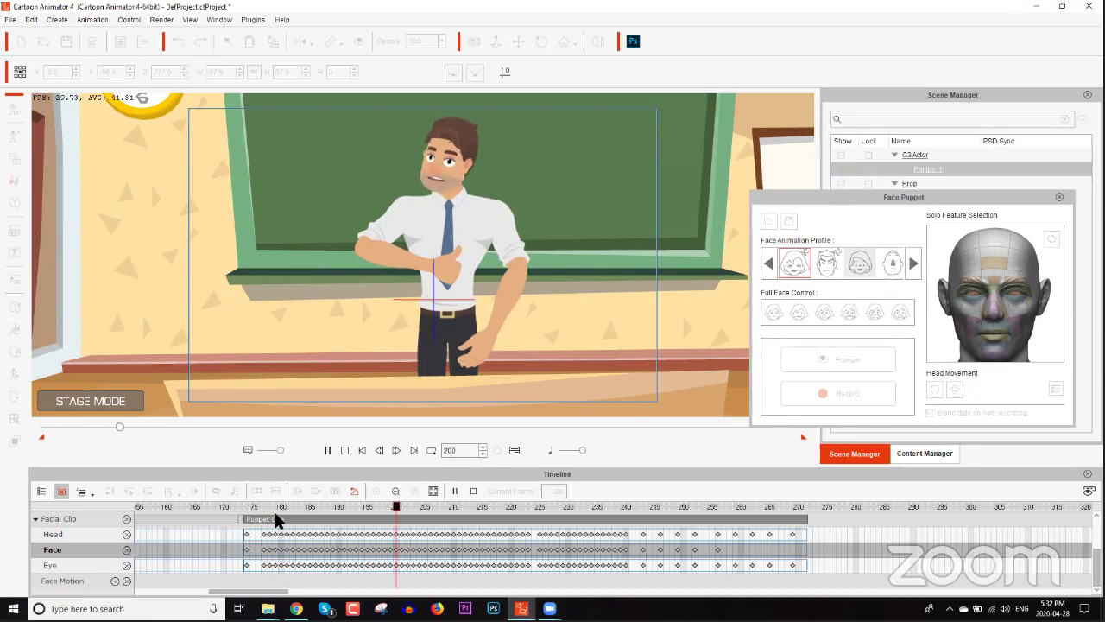
key(space)
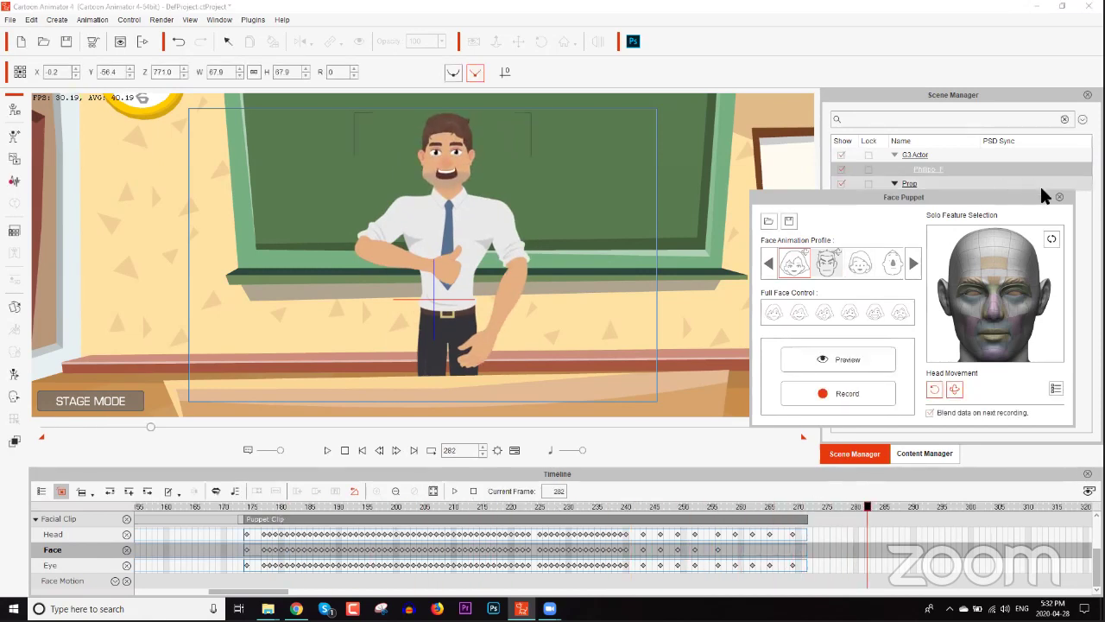
click(1058, 197)
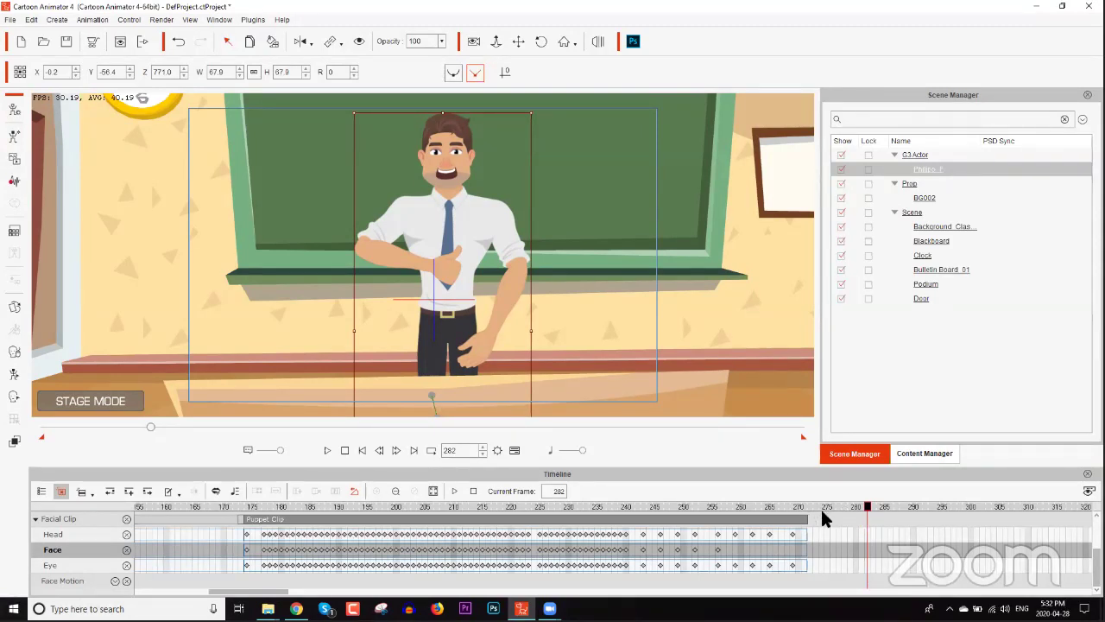
In the Sprite Editor, key the left eye as SmileClose at frame 261 and as Normal at frame 267
scroll(801, 534, up, 2)
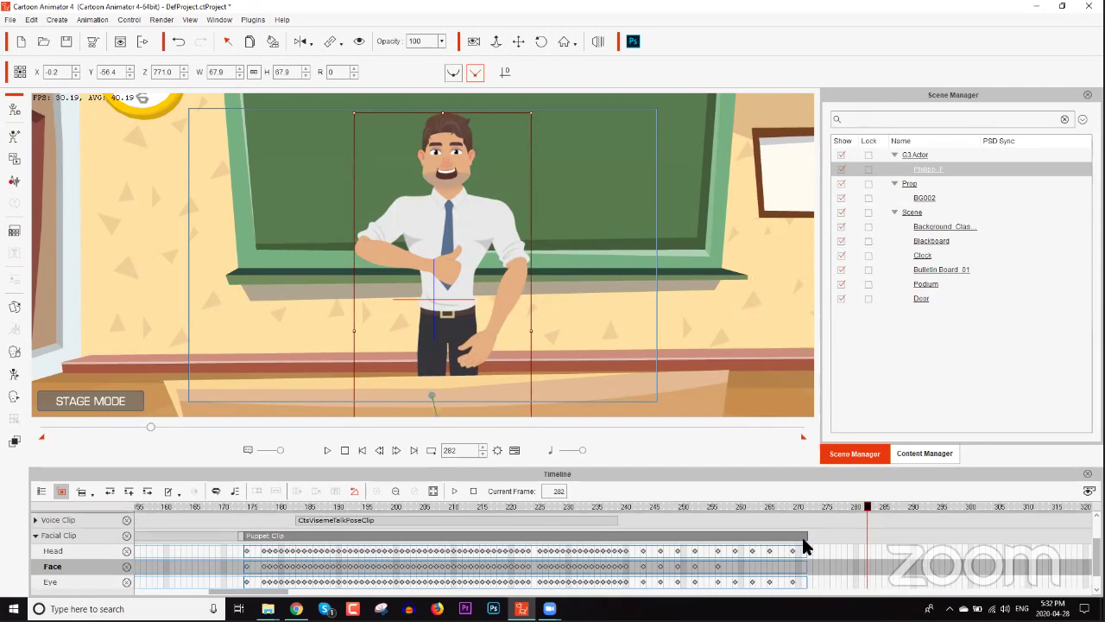
drag(663, 507, 747, 507)
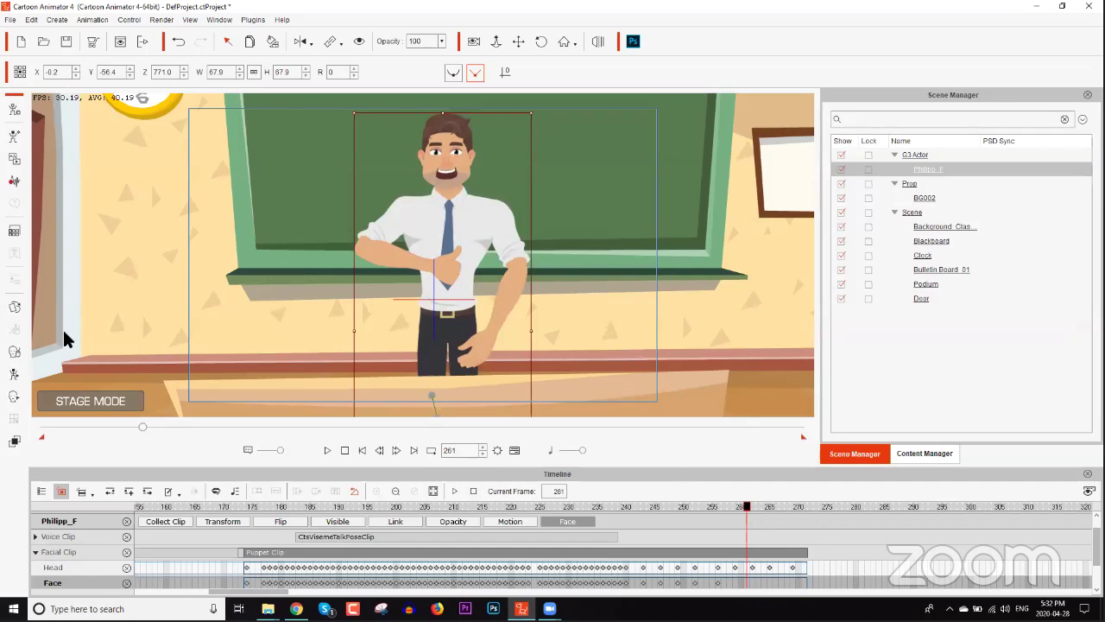
click(14, 309)
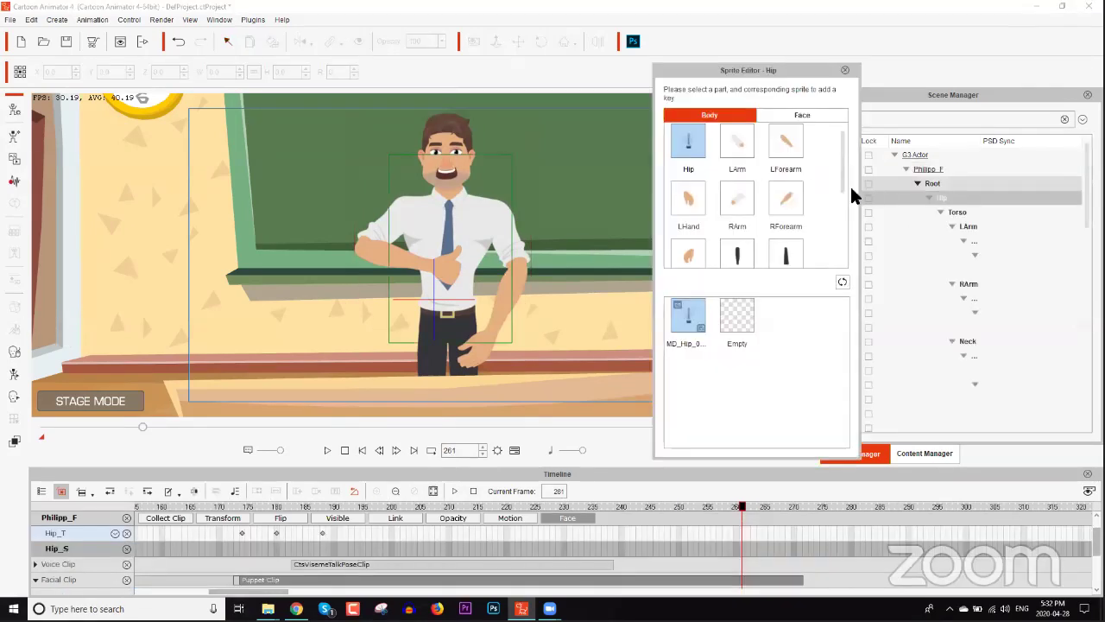
click(462, 156)
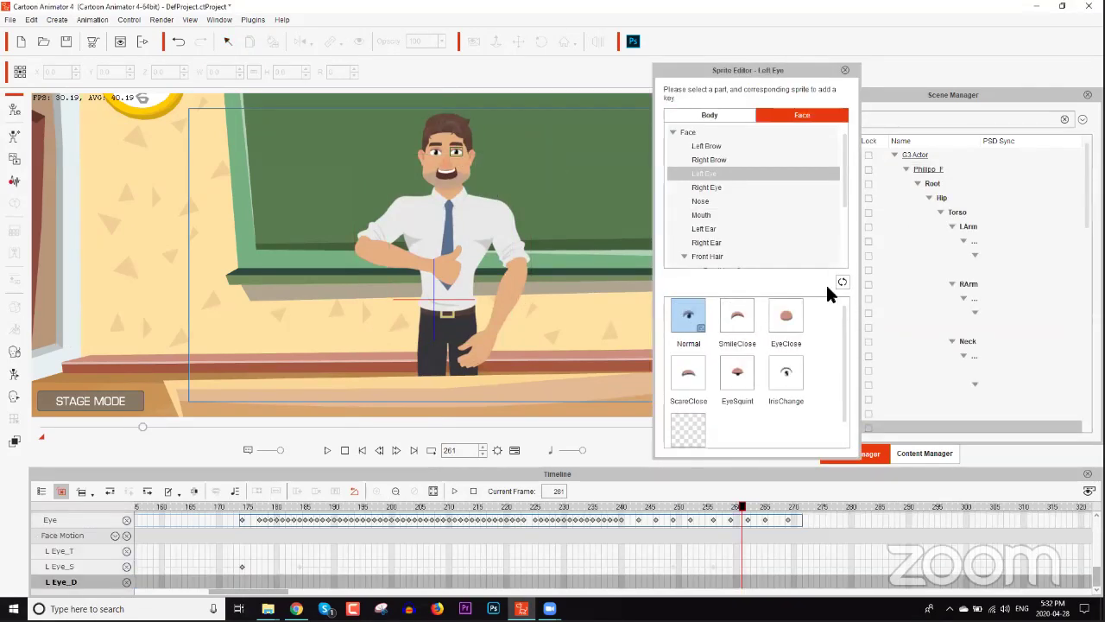
click(732, 320)
drag(742, 507, 777, 513)
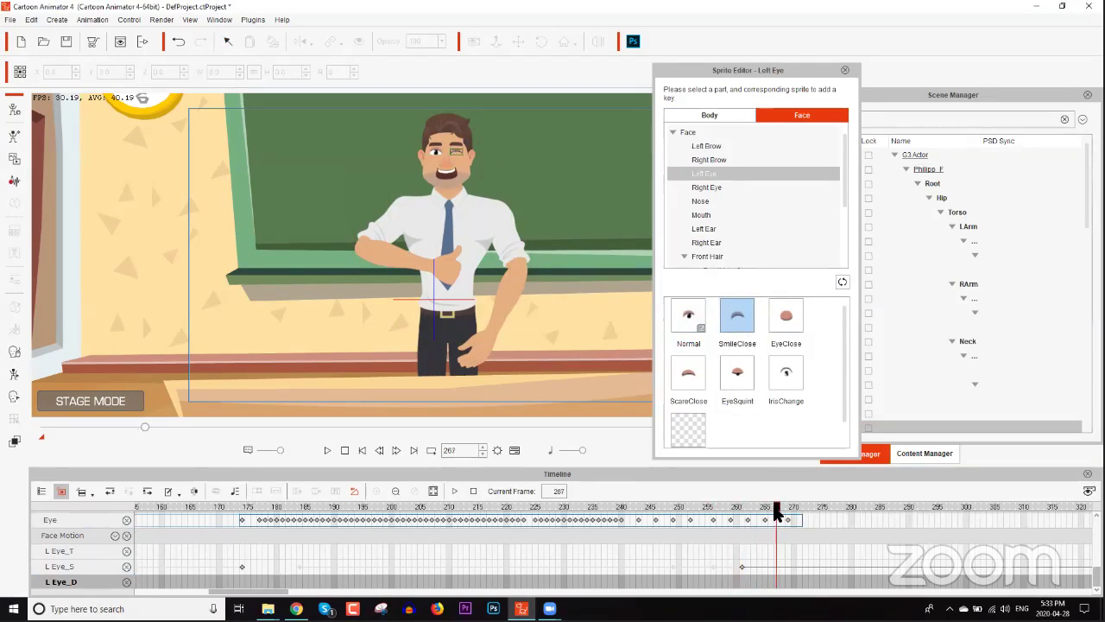
click(691, 319)
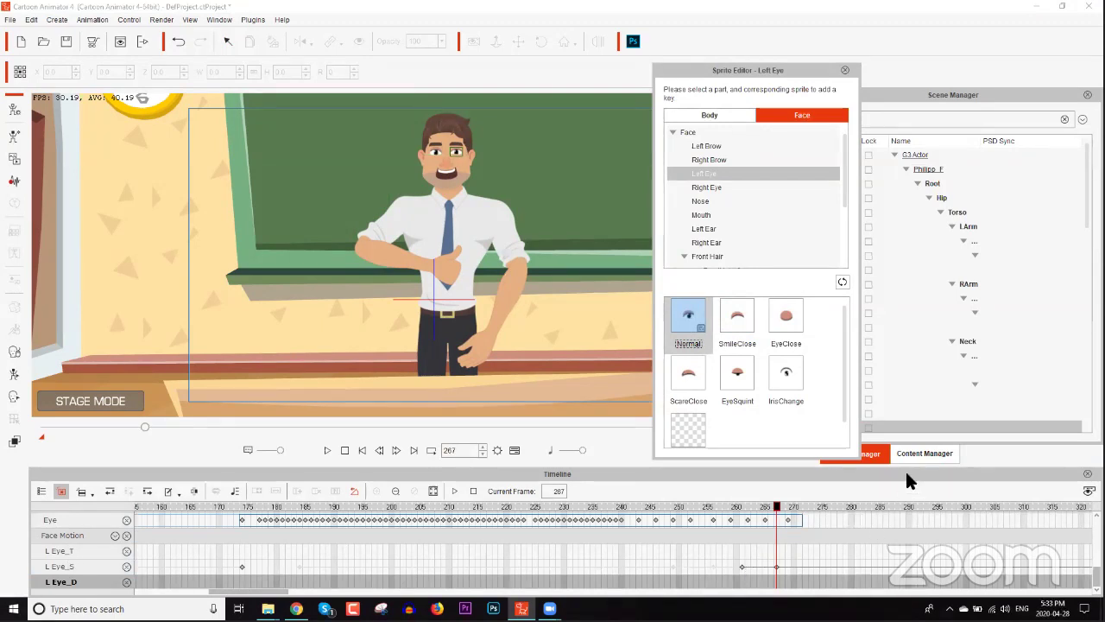
Move the left eye's Normal sprite key at frame 267 to frame 272 and add another Normal key at frame 283
key(space)
click(779, 566)
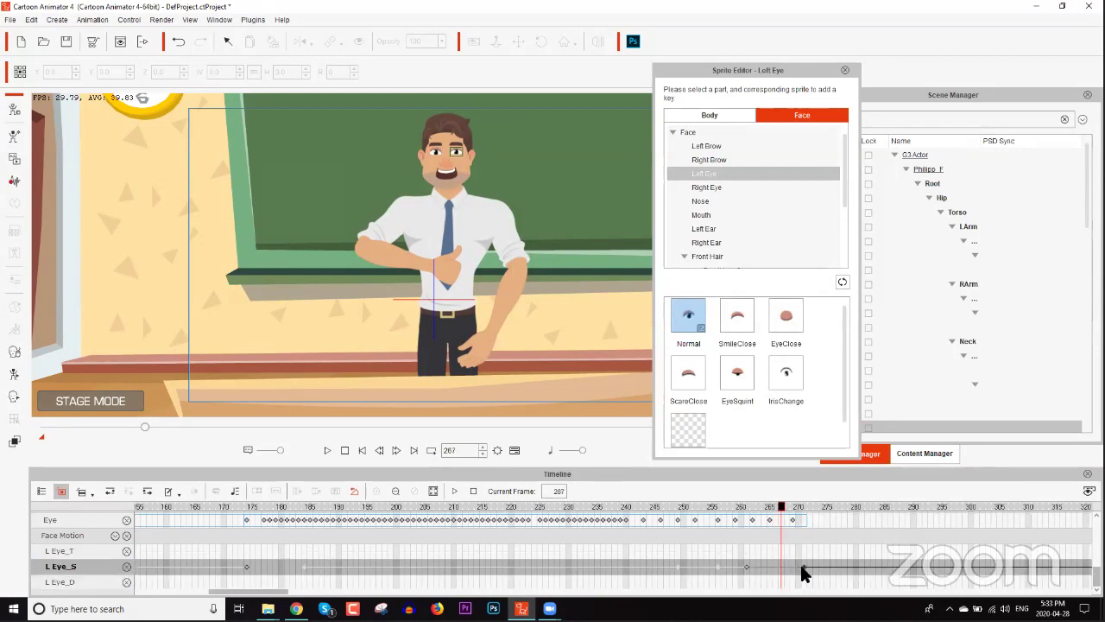
key(space)
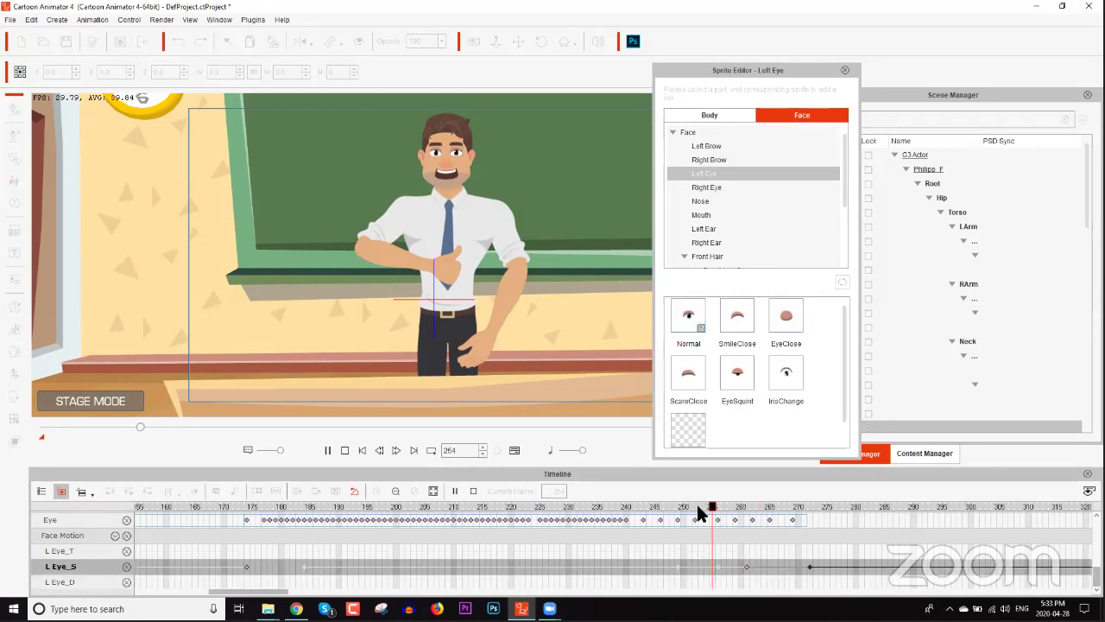
key(space)
drag(835, 512, 875, 512)
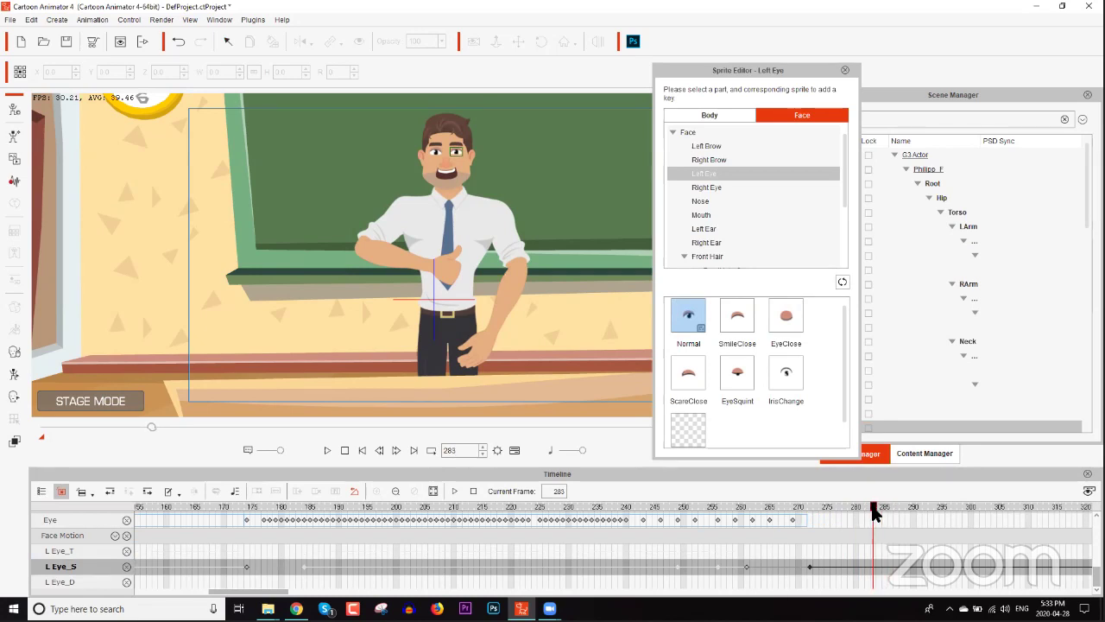
click(686, 331)
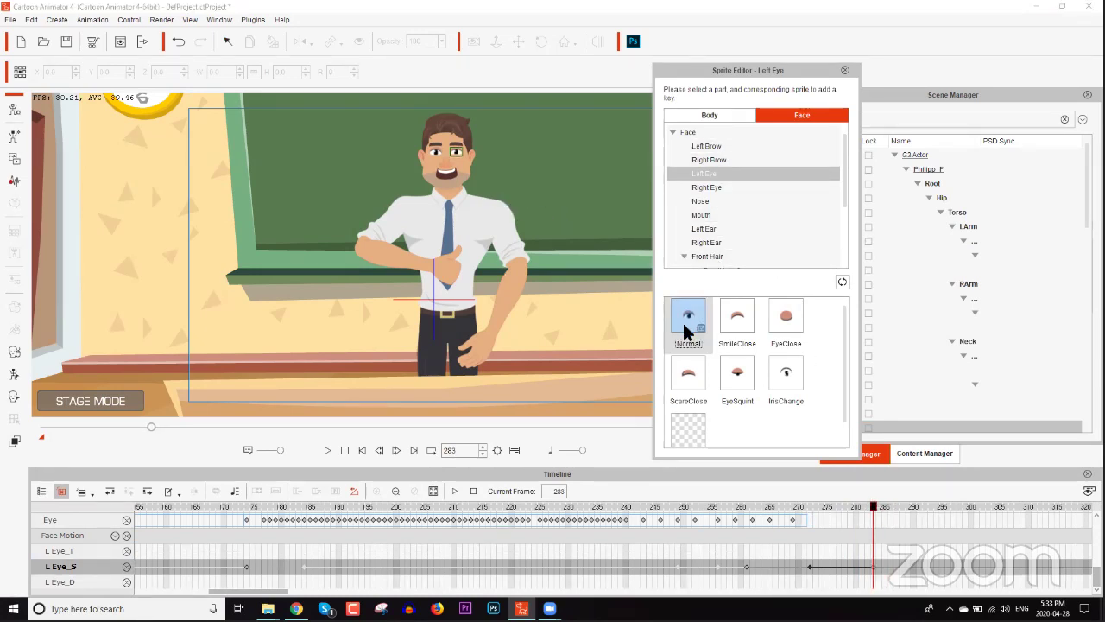
In the Sprite Editor, key the mouth as Normal at frame 283 and play back the face change
click(455, 177)
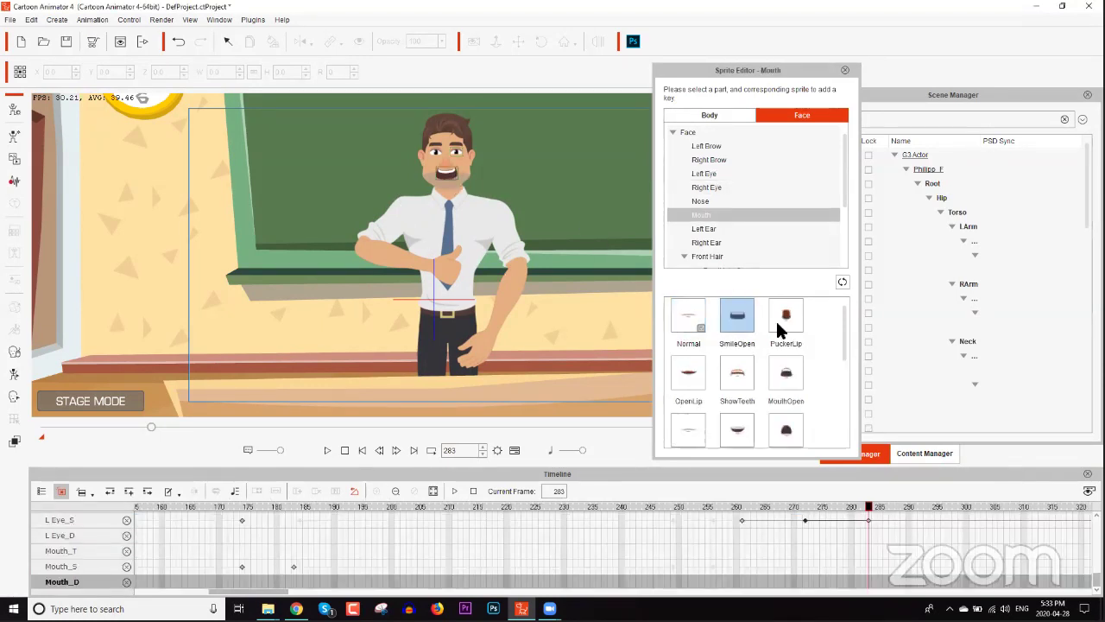
click(691, 326)
click(837, 505)
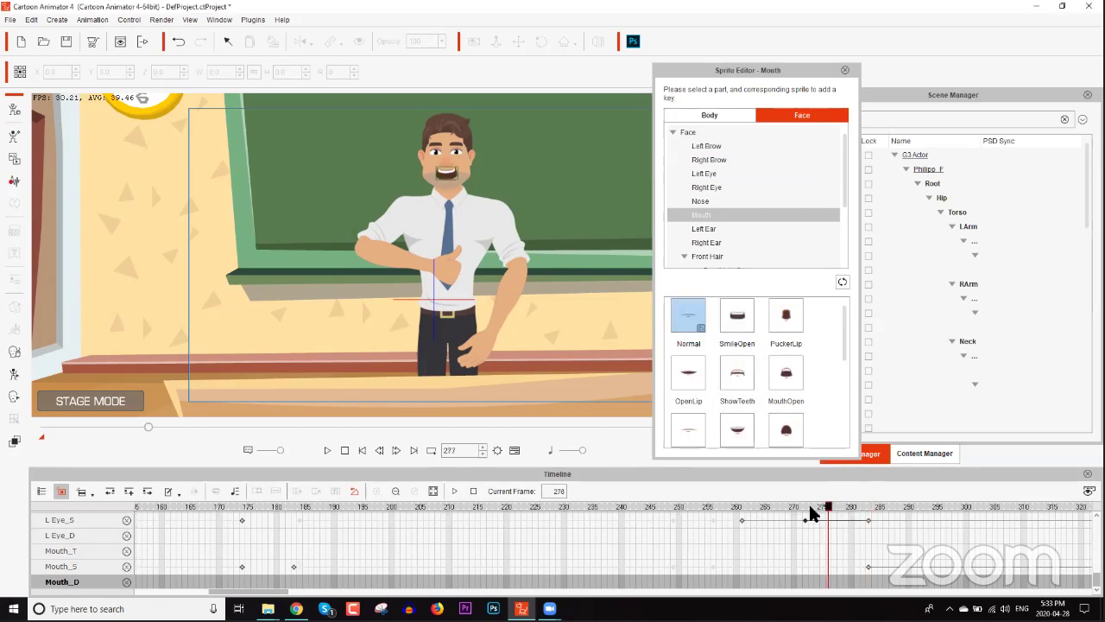
key(space)
click(701, 517)
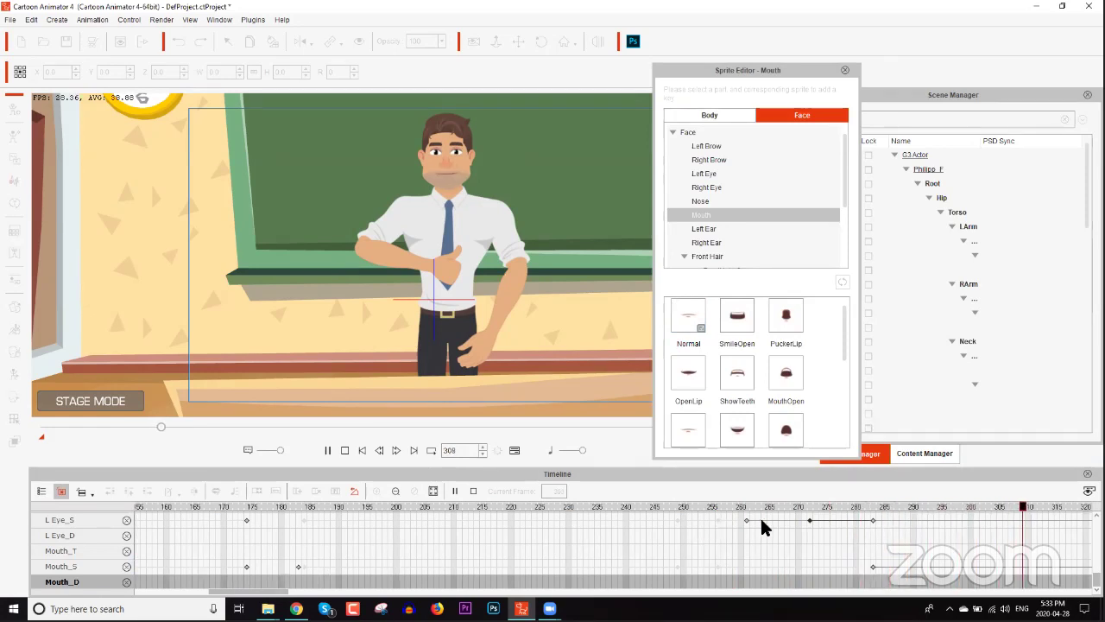
key(space)
click(844, 70)
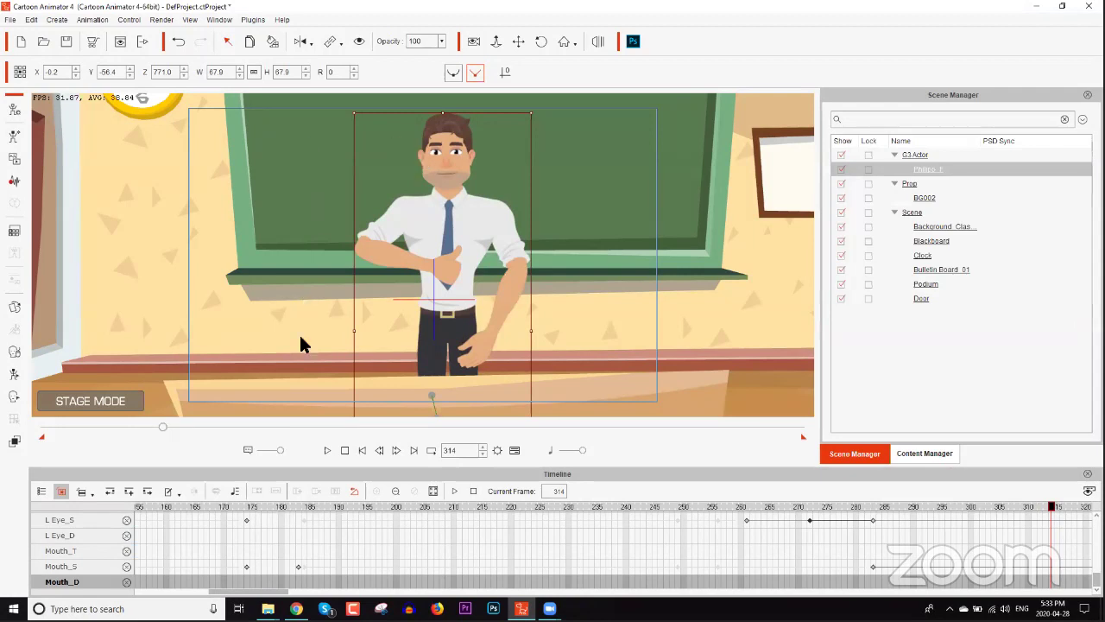
Turn on camera recording at frame 1 and show only the project's Camera track in the timeline
click(344, 448)
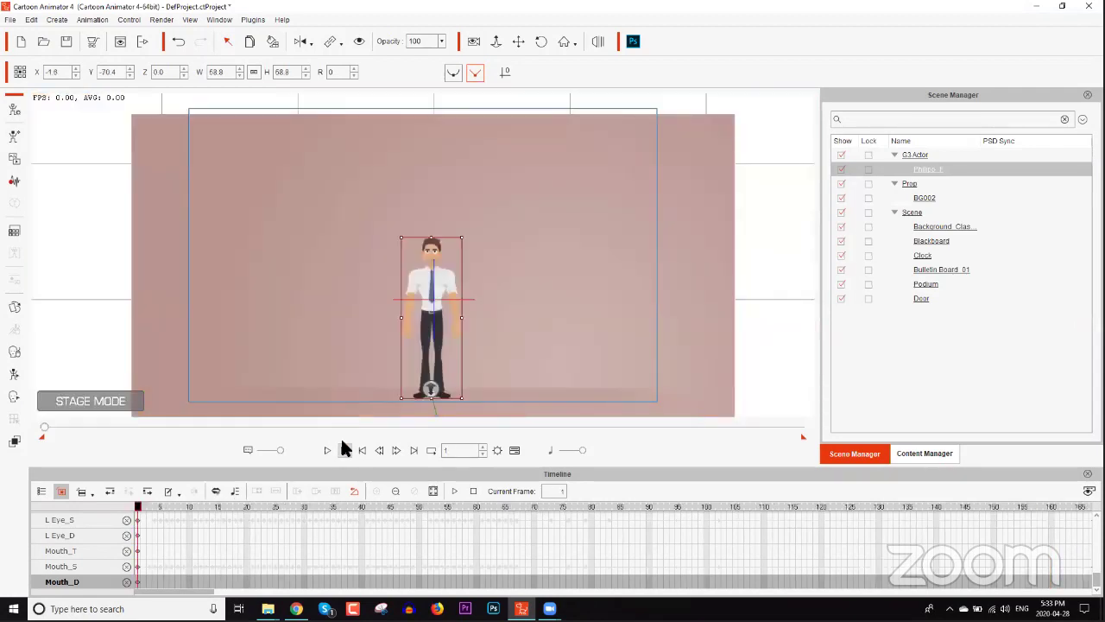
click(474, 43)
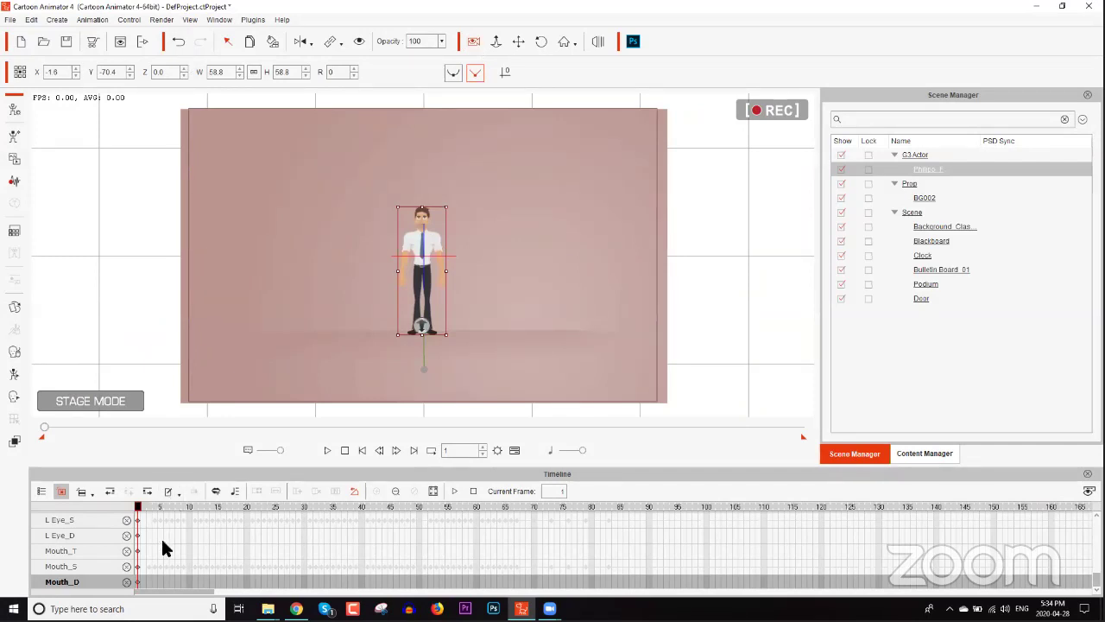
scroll(161, 540, up, 5)
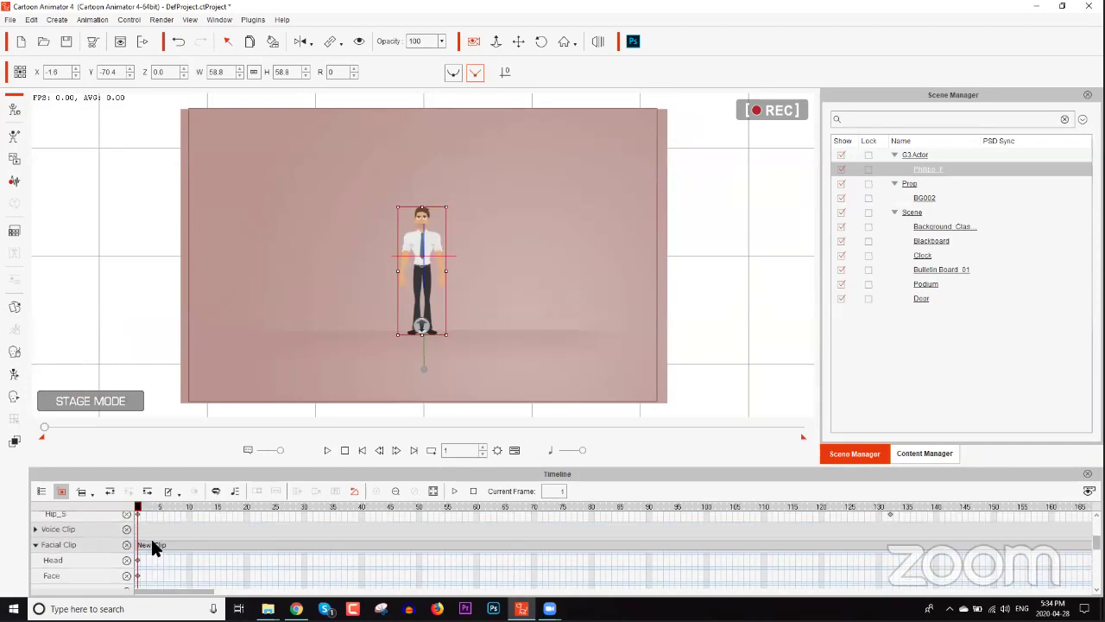
scroll(130, 544, up, 3)
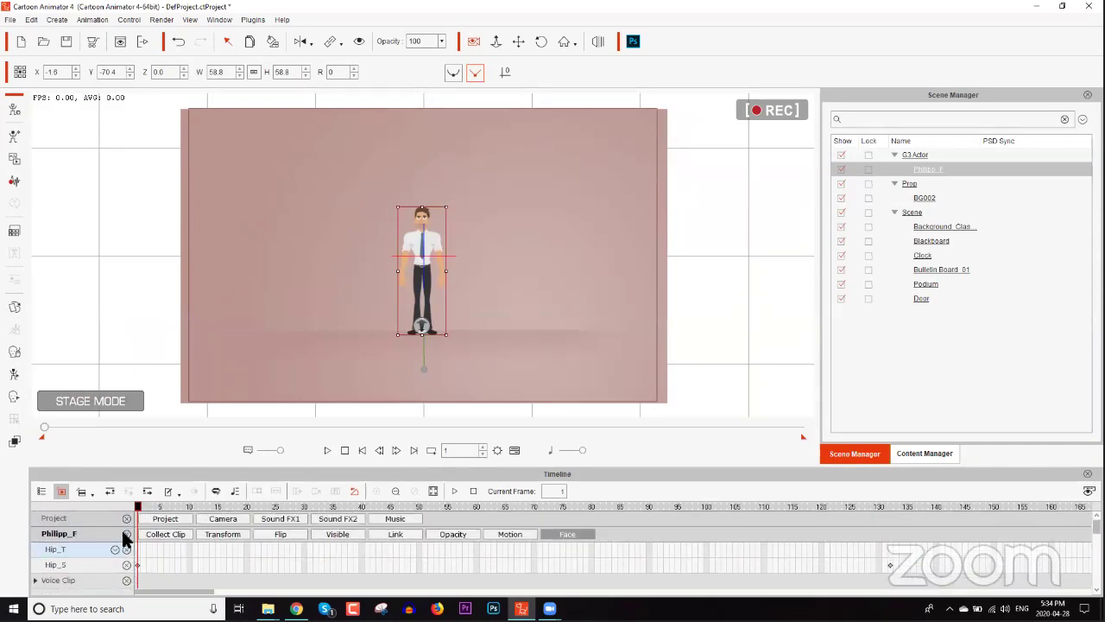
click(125, 534)
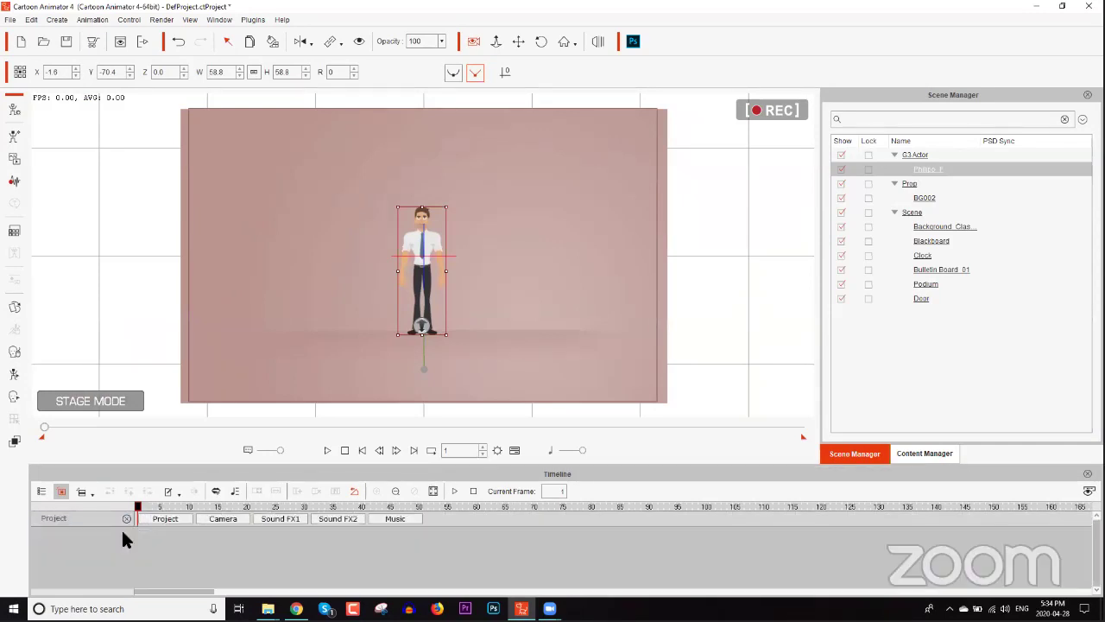
click(210, 516)
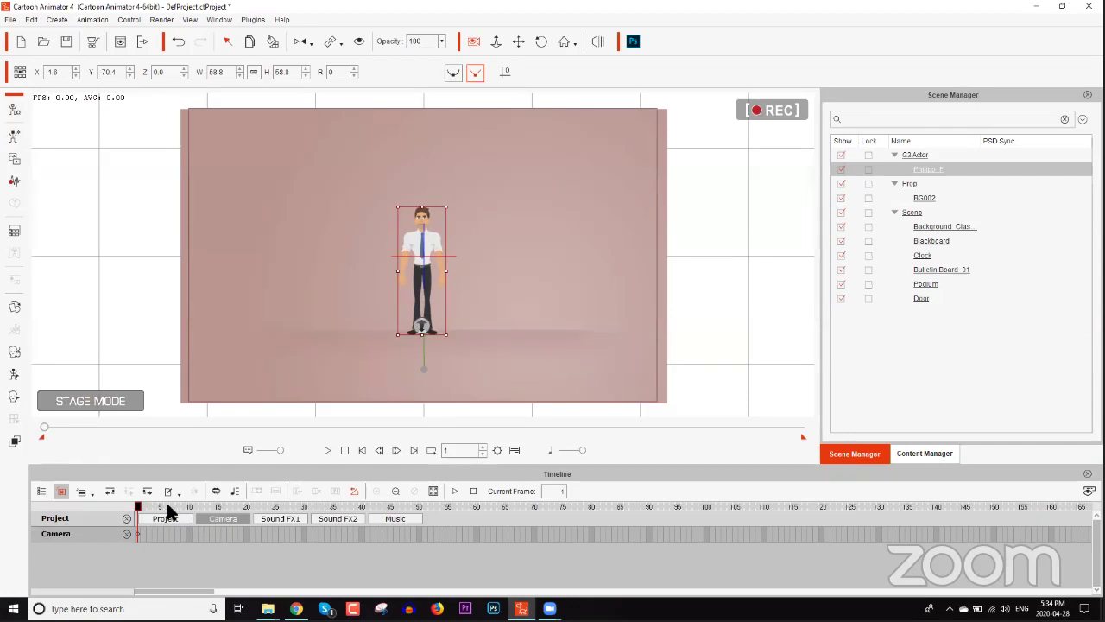
Key a closer camera view of the whole character at frame 125 and hold it with another camera key at frame 137
key(space)
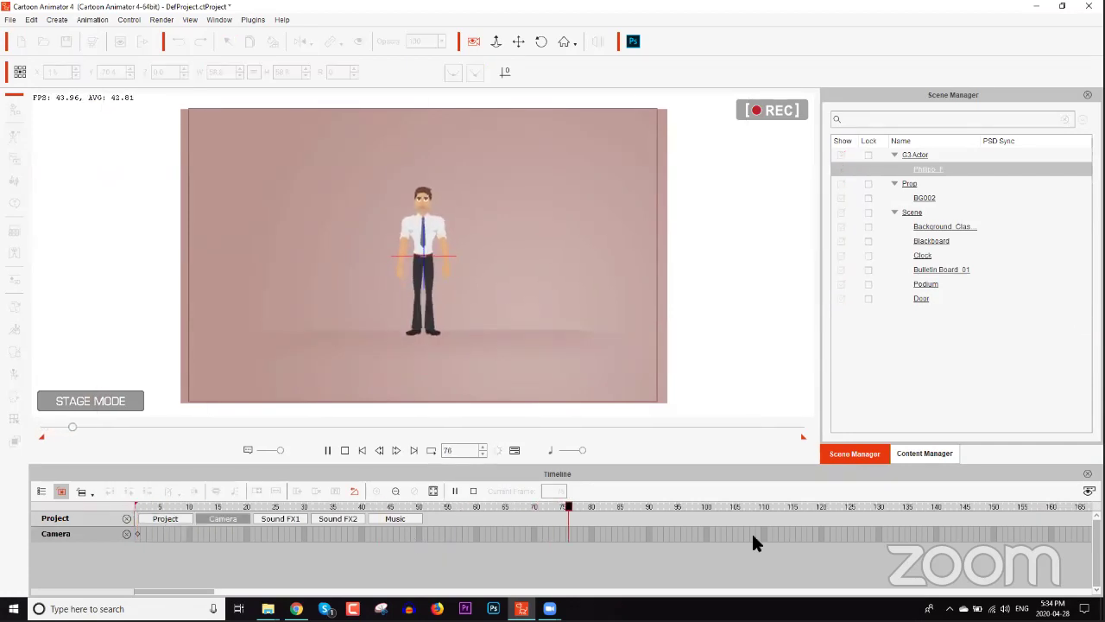
drag(860, 509, 842, 508)
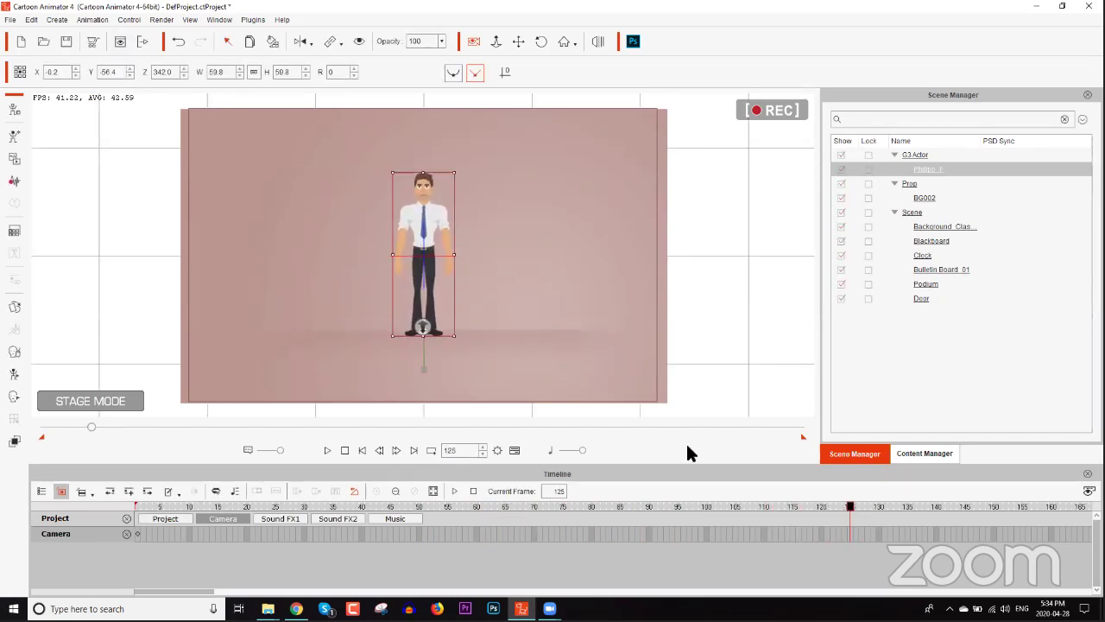
drag(488, 270, 448, 158)
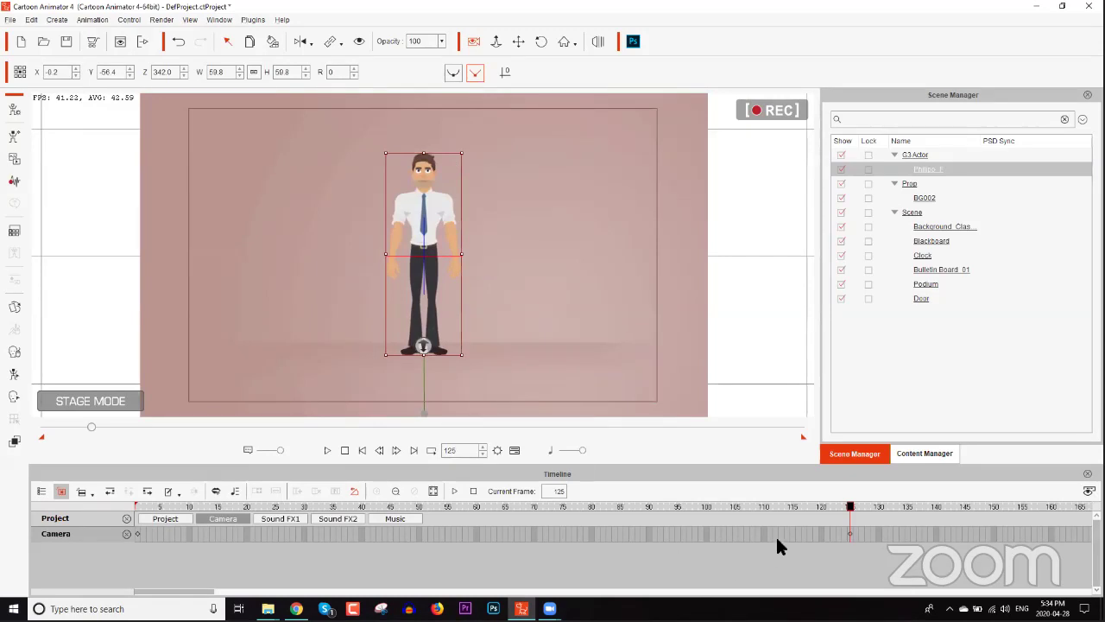
drag(226, 507, 920, 542)
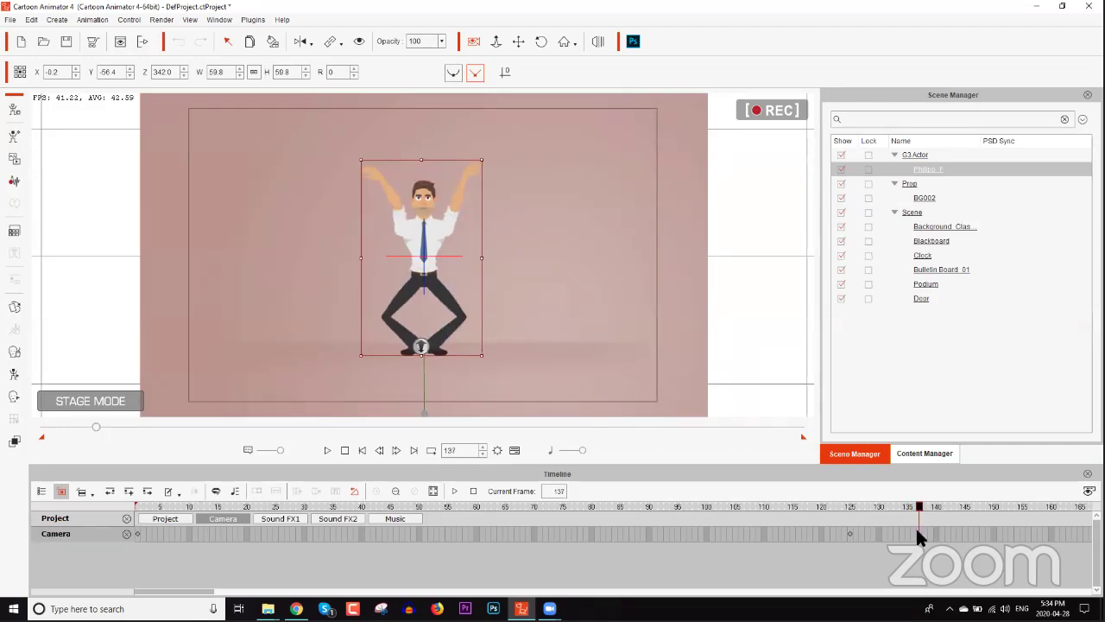
click(918, 533)
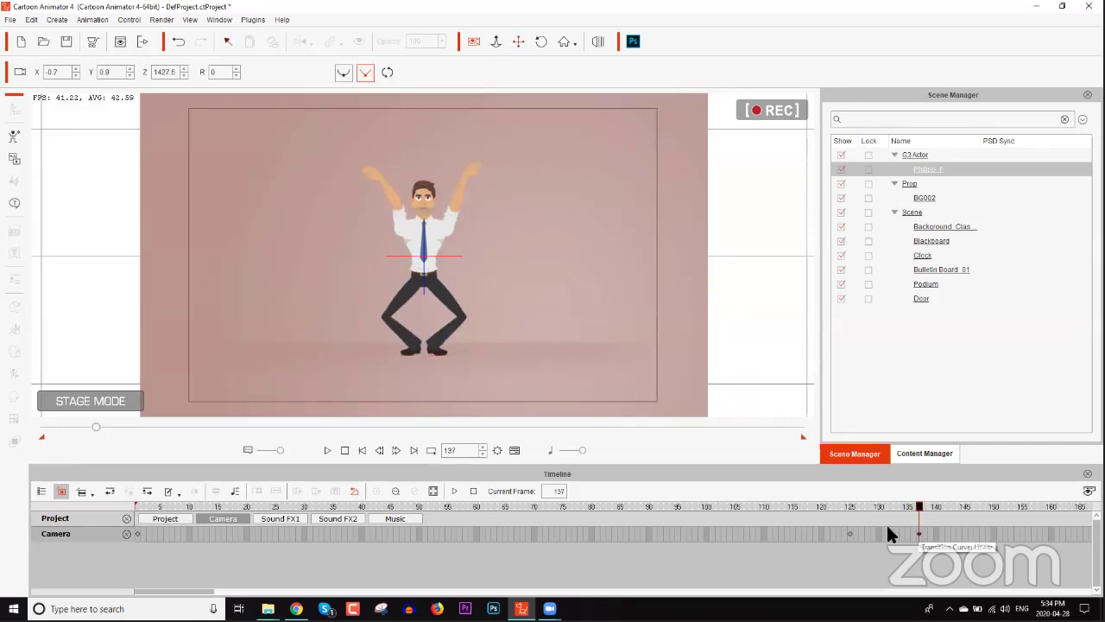
Key the camera at frame 160 to frame the teacher behind the podium, at about X 3.1, Y 15.4, Z 1554.9
drag(147, 594, 195, 596)
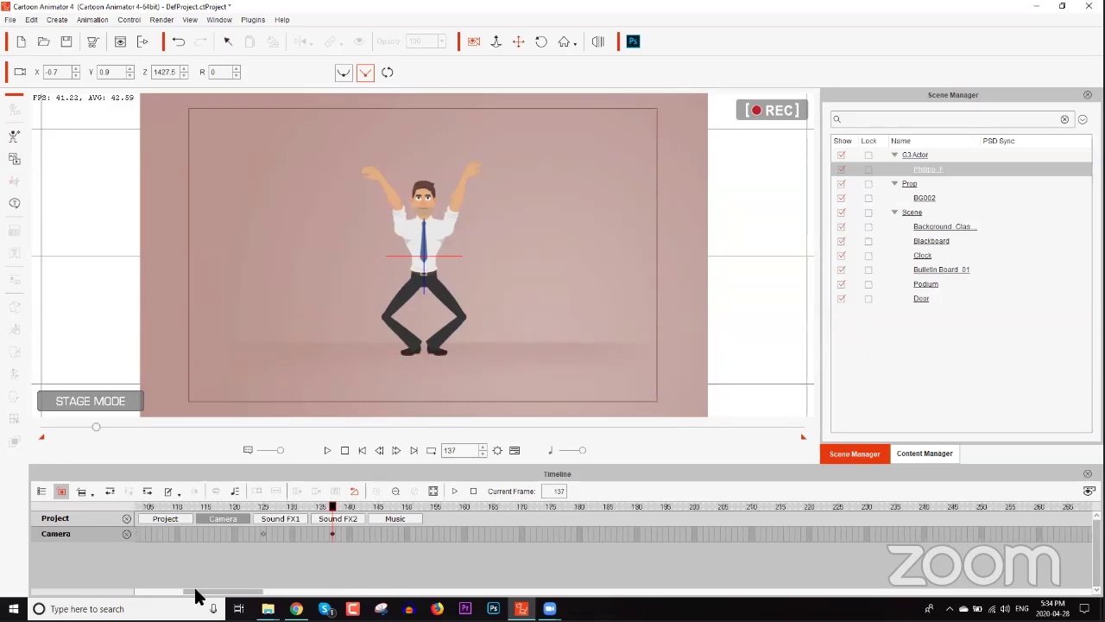
drag(338, 508, 463, 511)
scroll(441, 257, down, 2)
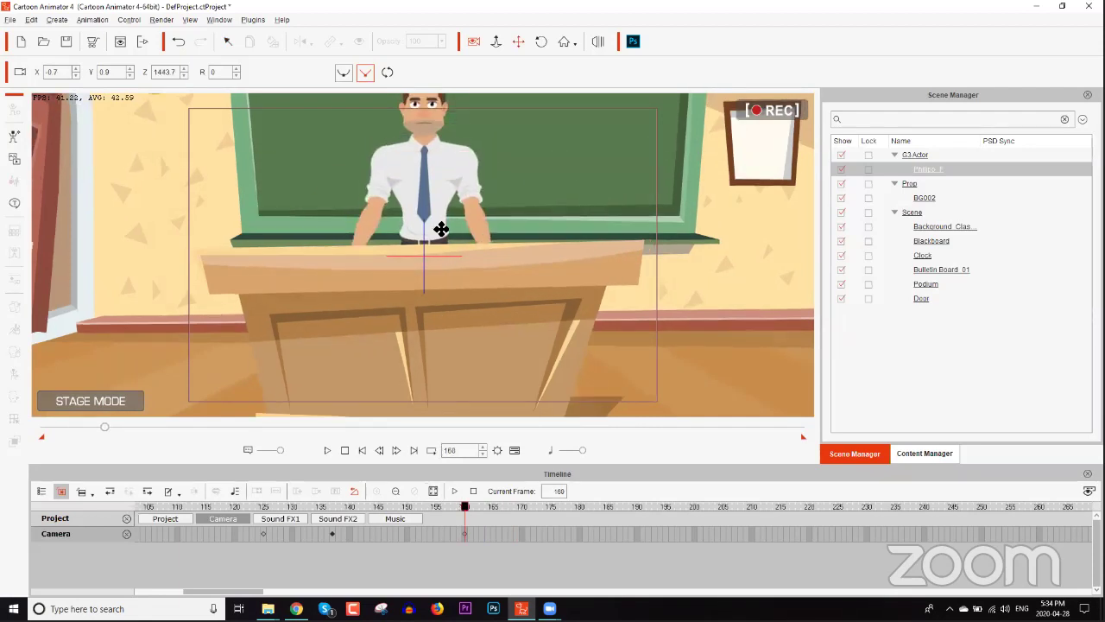
scroll(441, 256, down, 4)
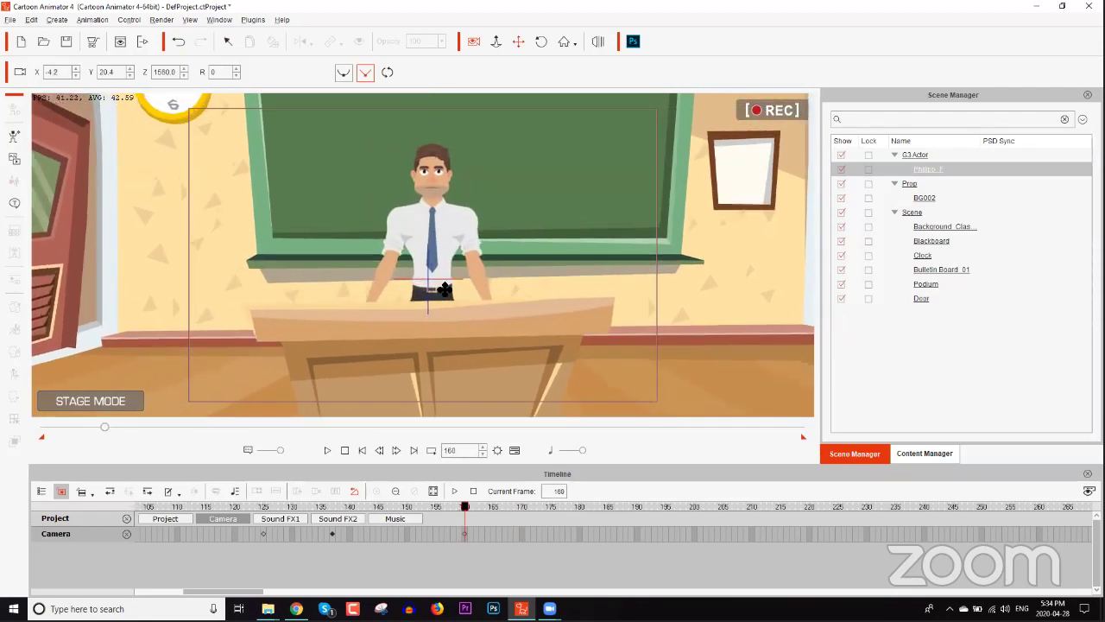
drag(468, 289, 367, 287)
drag(362, 288, 431, 289)
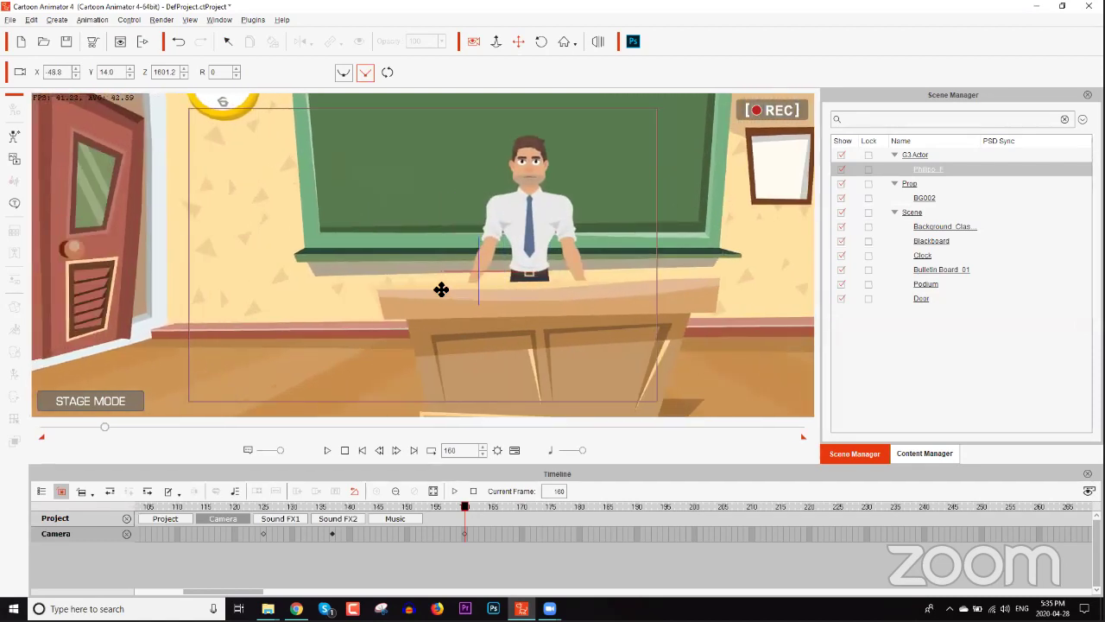
scroll(429, 291, up, 2)
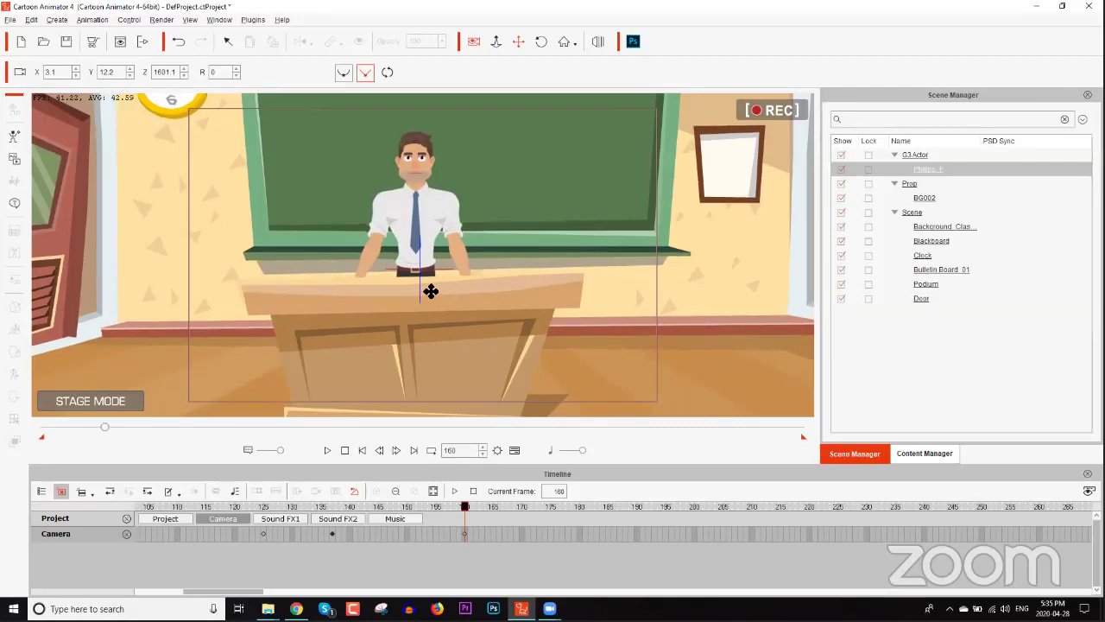
scroll(418, 274, up, 3)
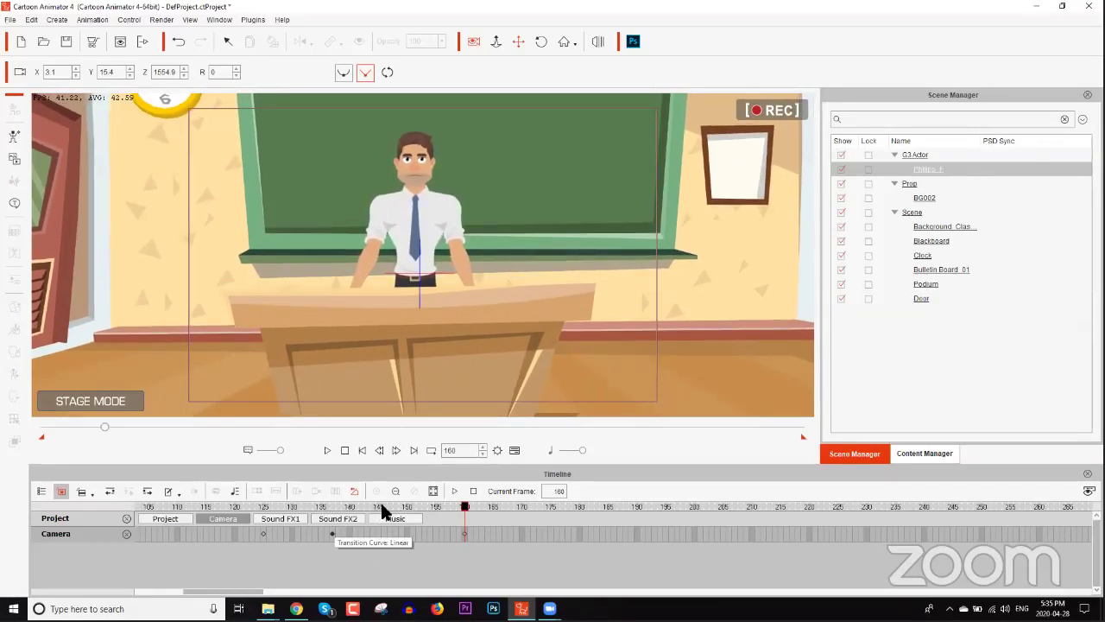
Try the Damping and Smooth transition curves on the camera key at frame 160, and set it to End in a Bounce
click(383, 505)
drag(529, 506, 467, 511)
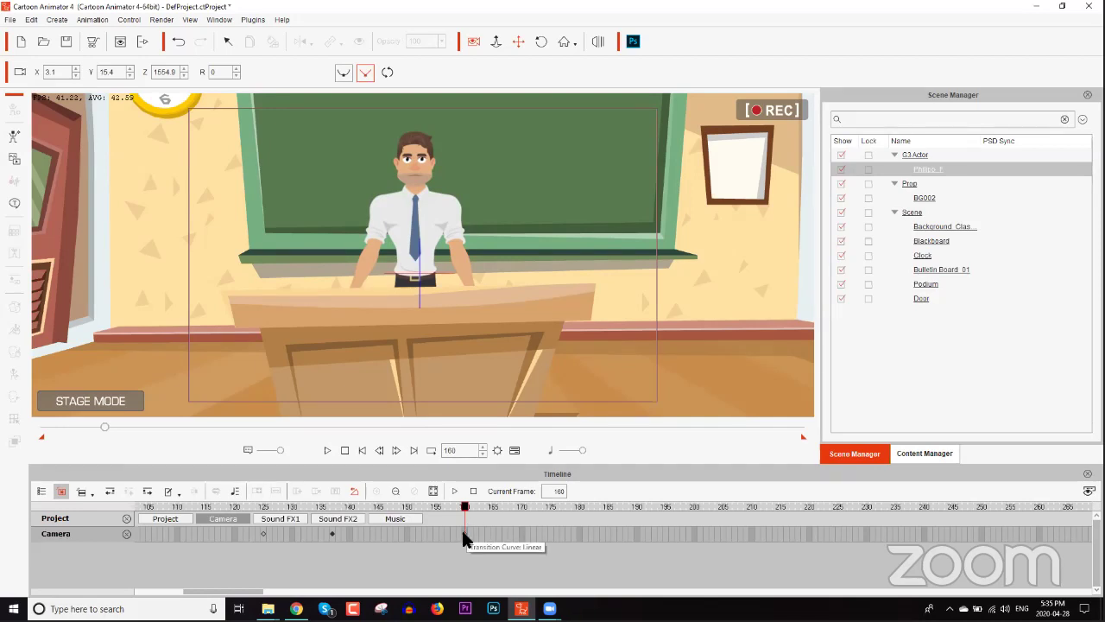
right_click(461, 527)
click(478, 523)
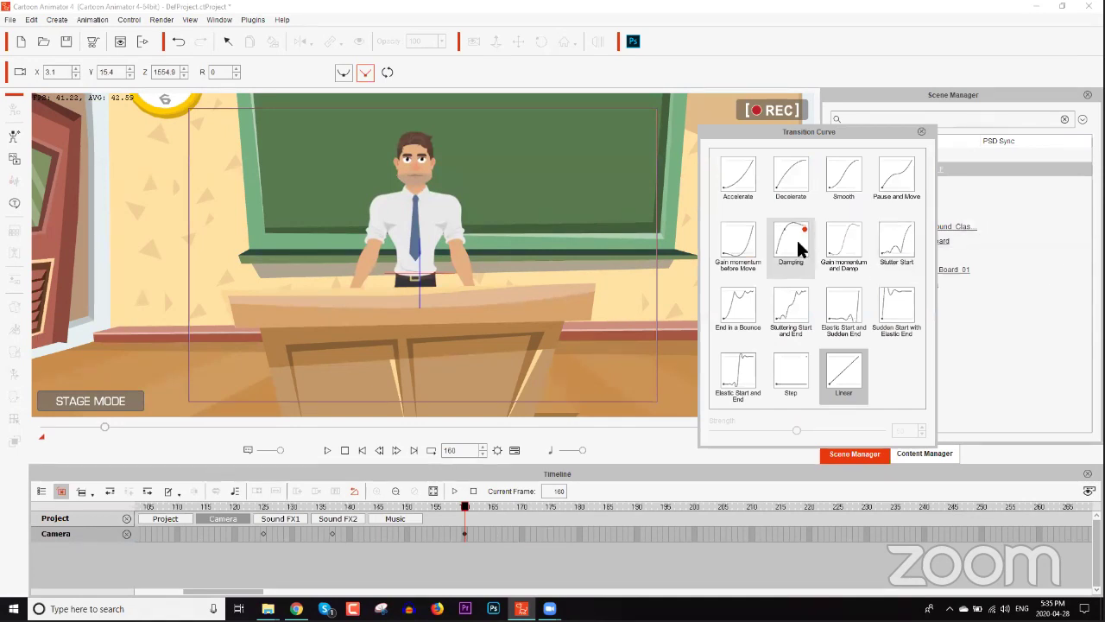
click(796, 232)
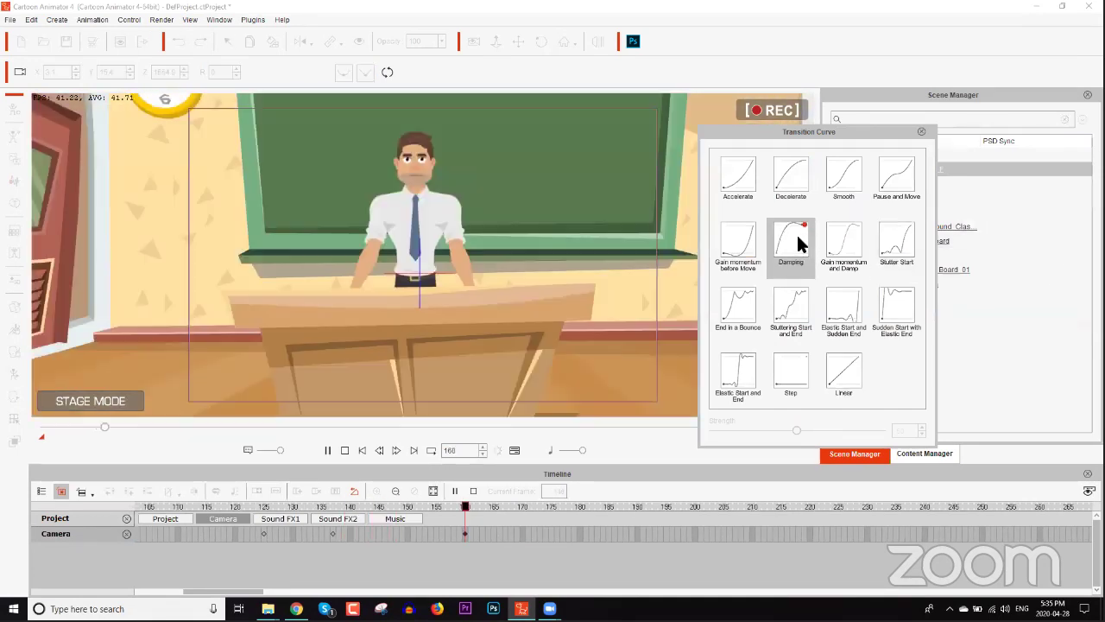
click(847, 174)
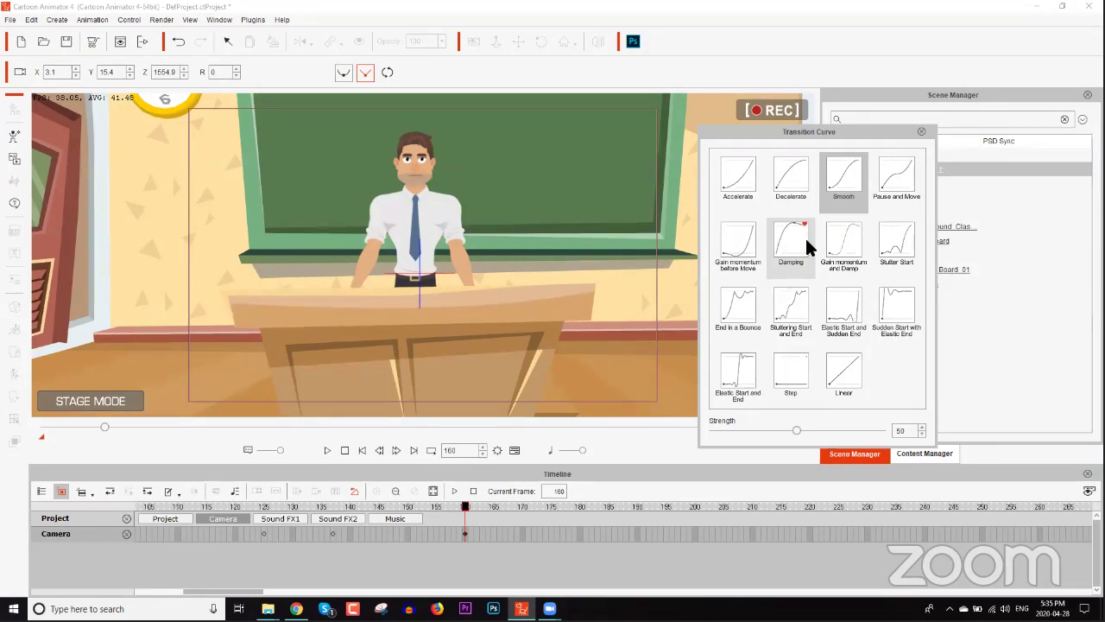
click(737, 303)
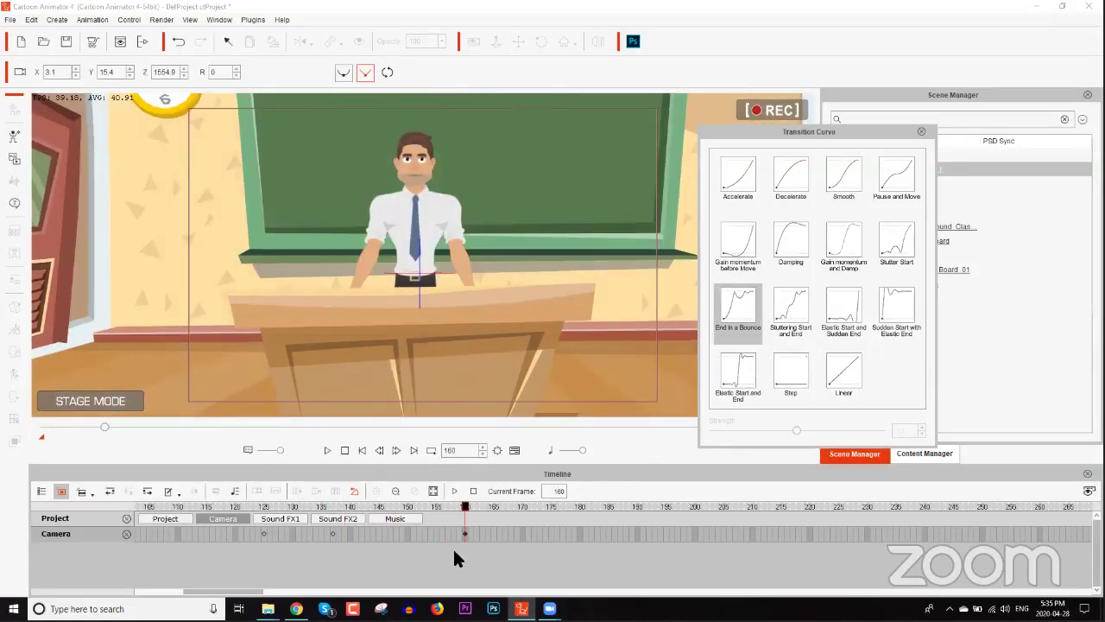
Zoom the camera in on the character at frame 137 to about Z 1108.7 and play back the camera move
click(335, 506)
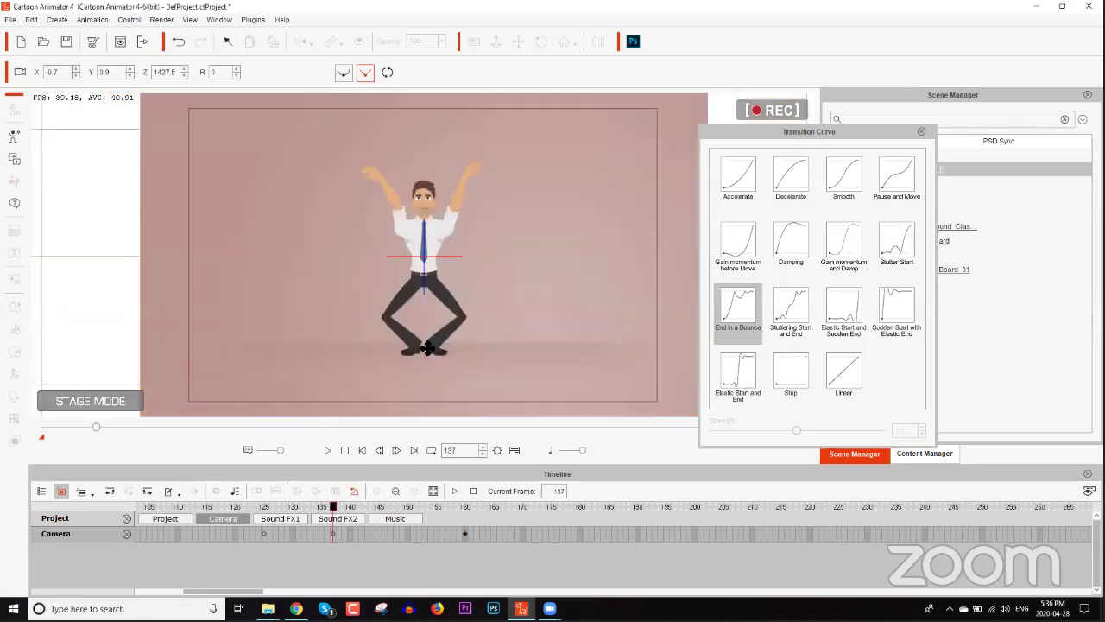
drag(450, 307, 437, 173)
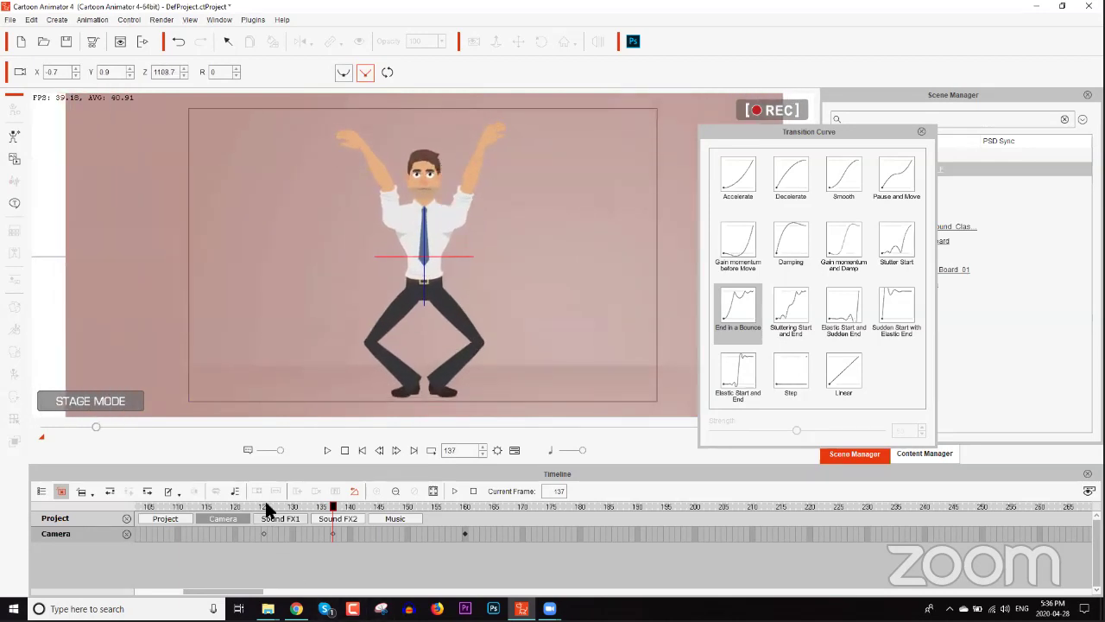
click(268, 508)
click(377, 506)
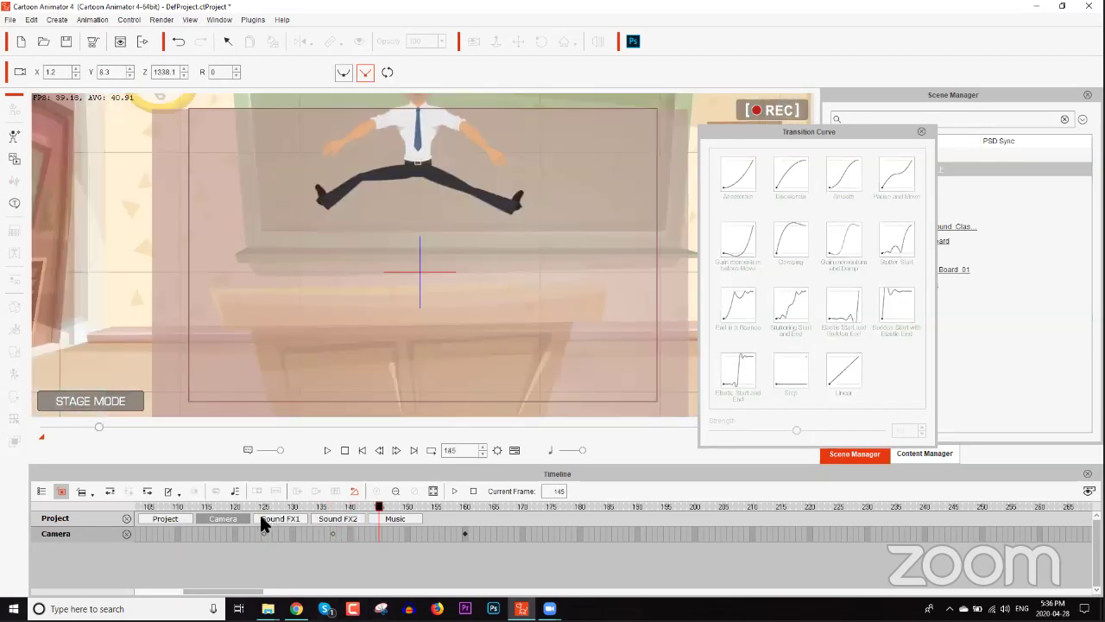
key(space)
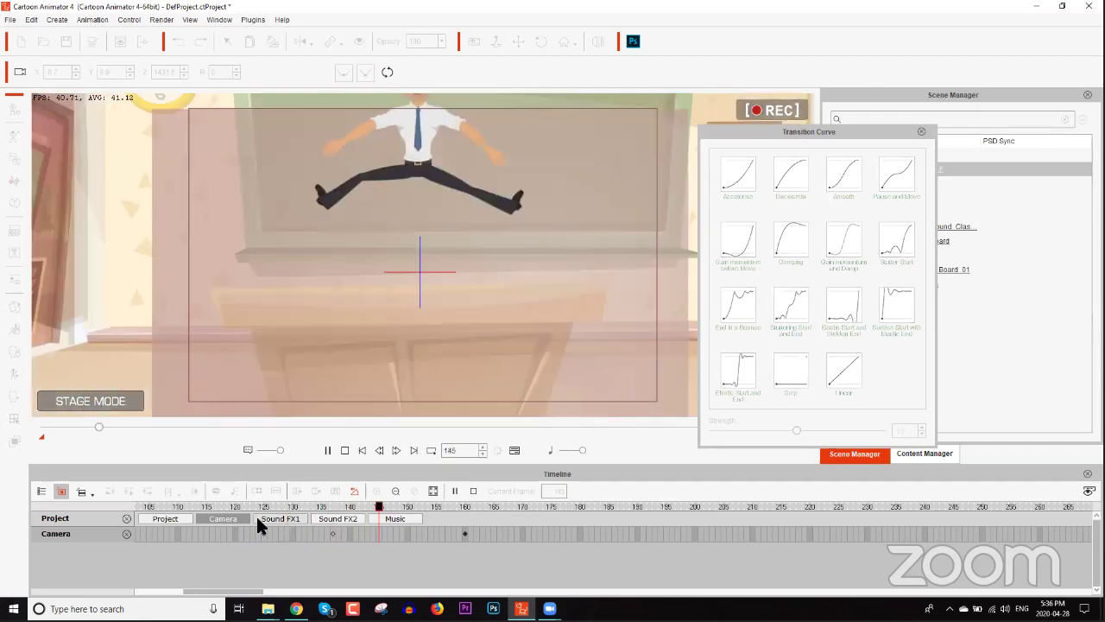
key(space)
key(space)
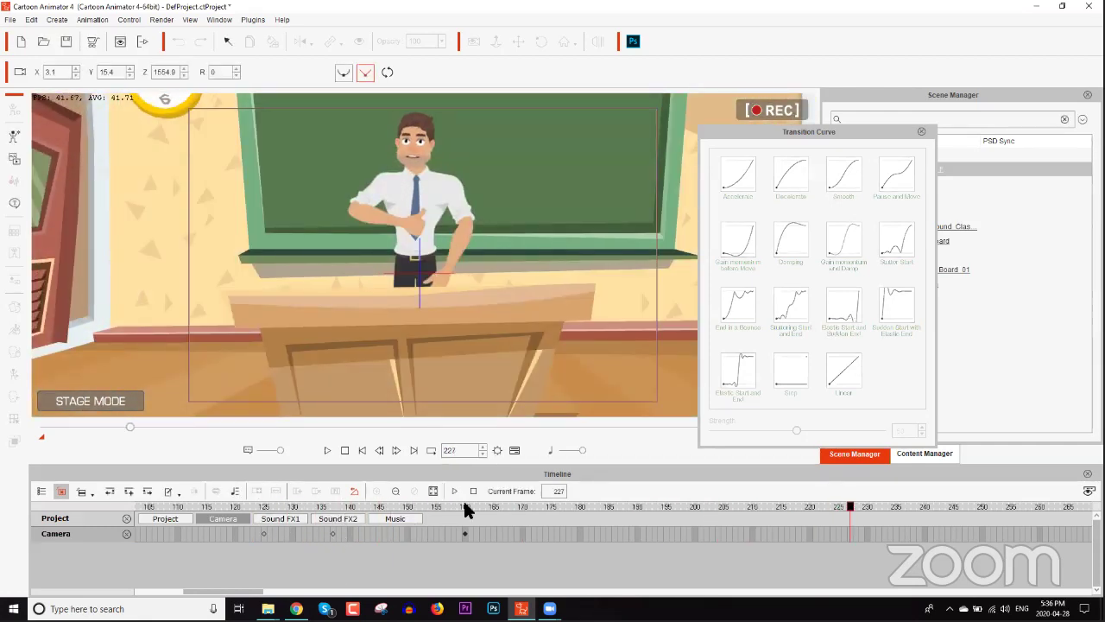
Reframe the camera key at frame 160 closer on the teacher, at about X -2.9, Y 29.0, Z 1486.1, and play back the move
click(465, 507)
drag(485, 284, 481, 257)
scroll(483, 259, up, 3)
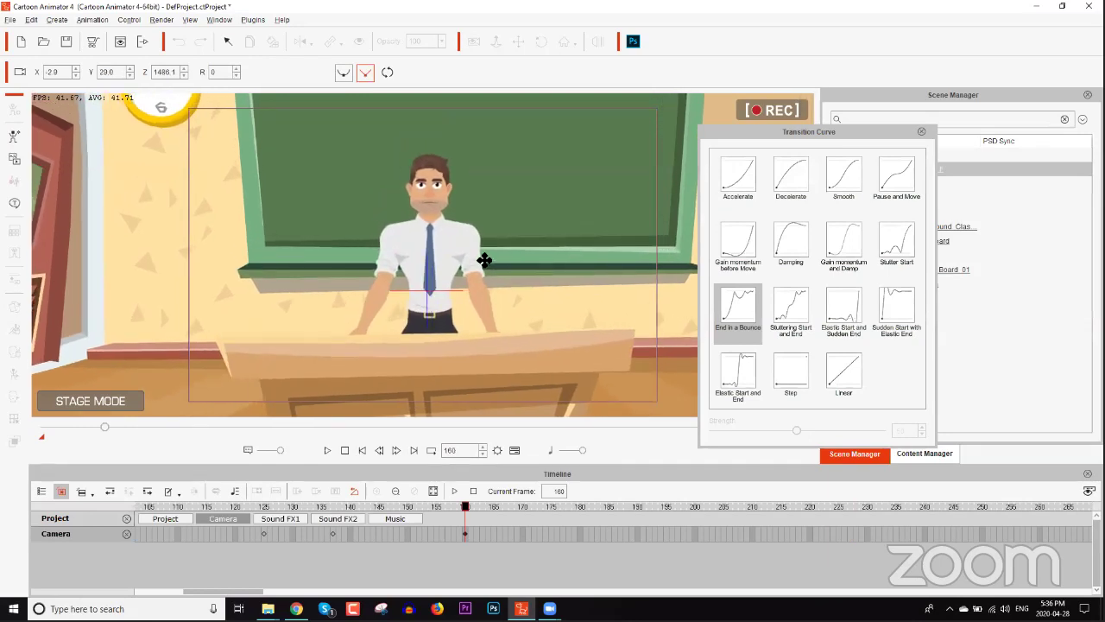
click(228, 507)
key(space)
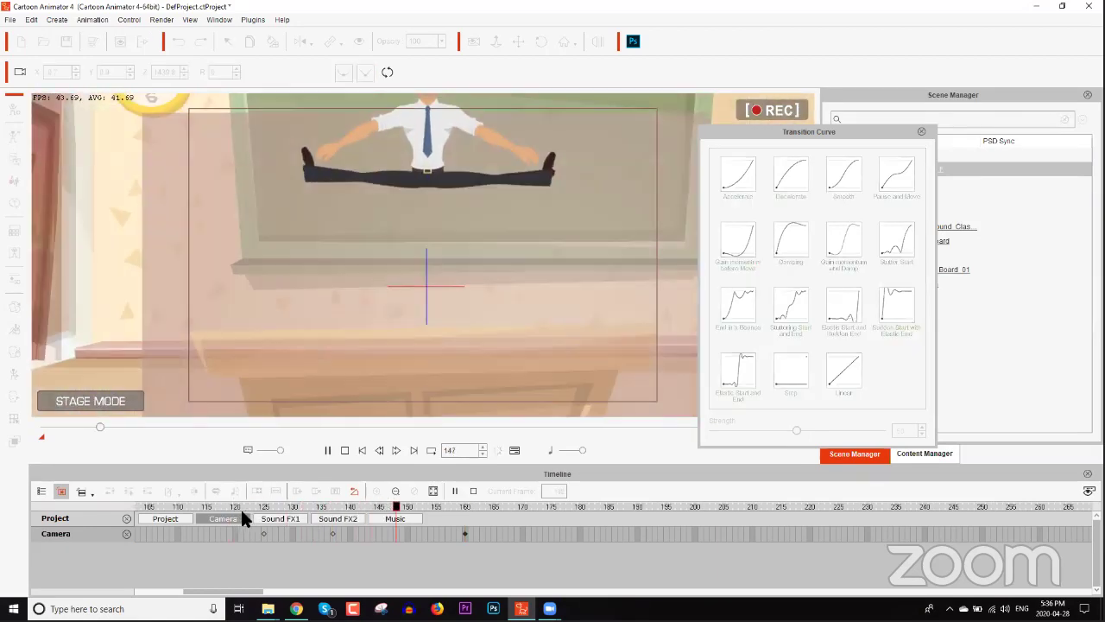
key(space)
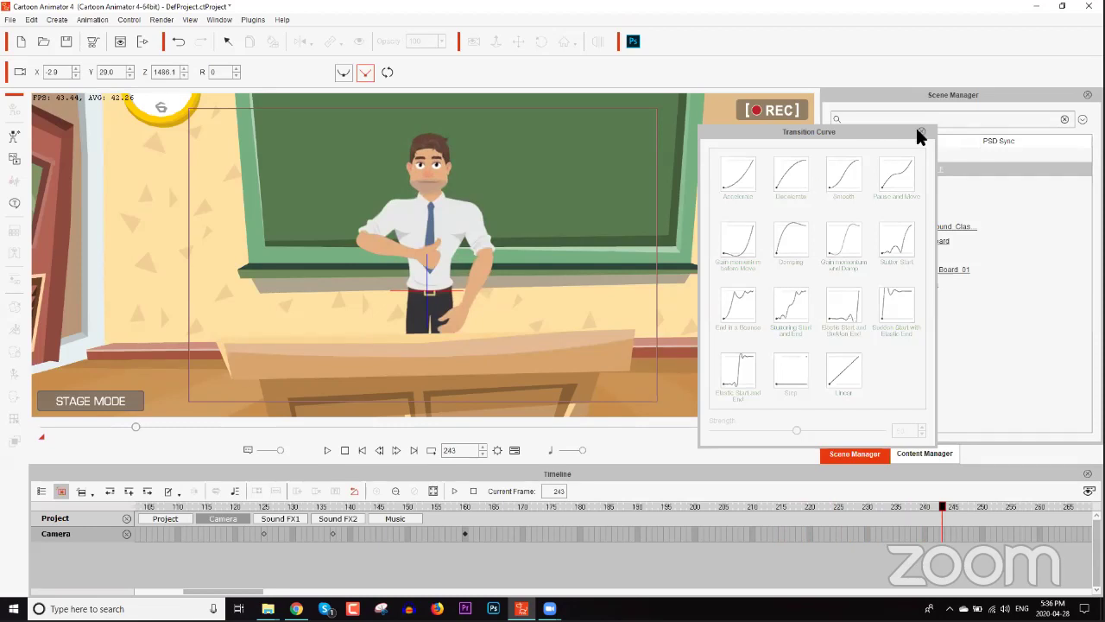
click(920, 132)
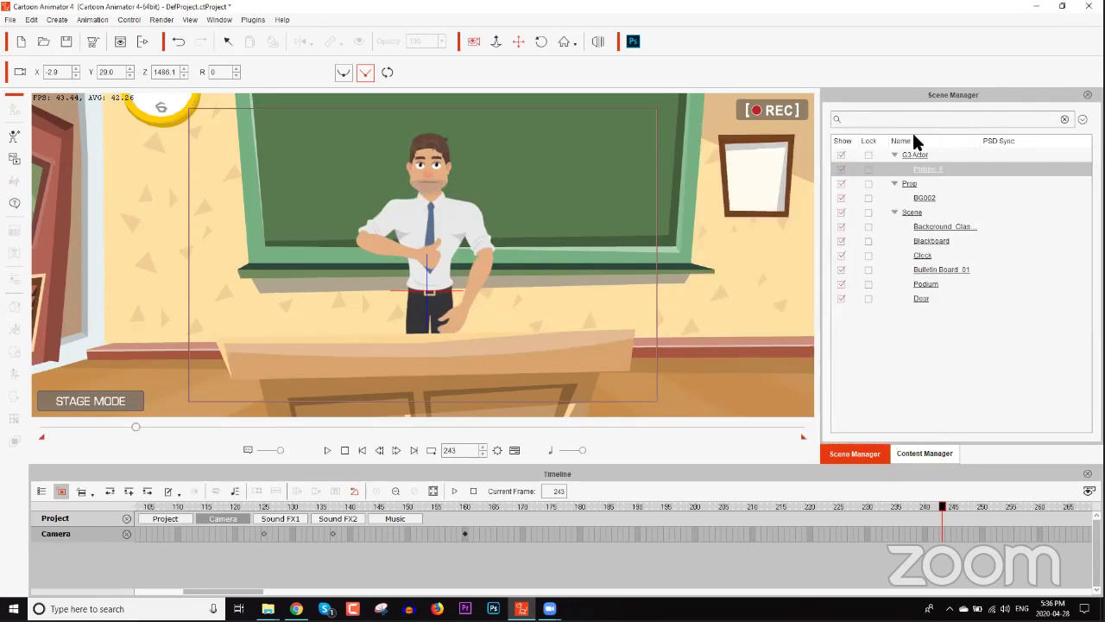
Show the project's Music track and import the first Spaghetti West Logo audio file from Production Resources\Audio\Spaghetti Western at frame 183
drag(446, 506, 594, 488)
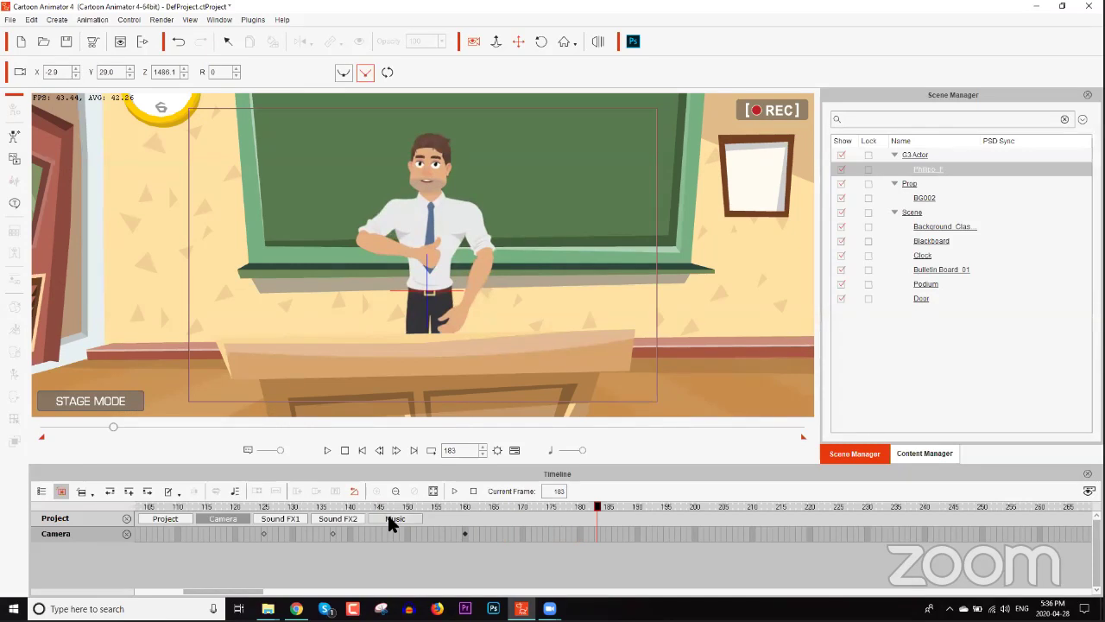
click(388, 518)
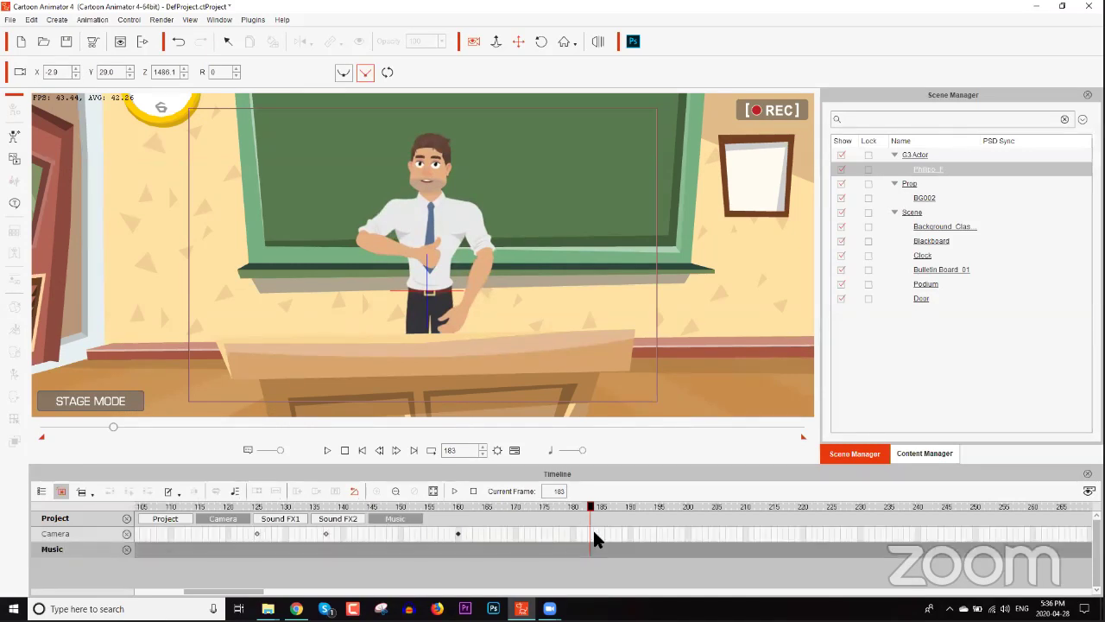
double_click(588, 546)
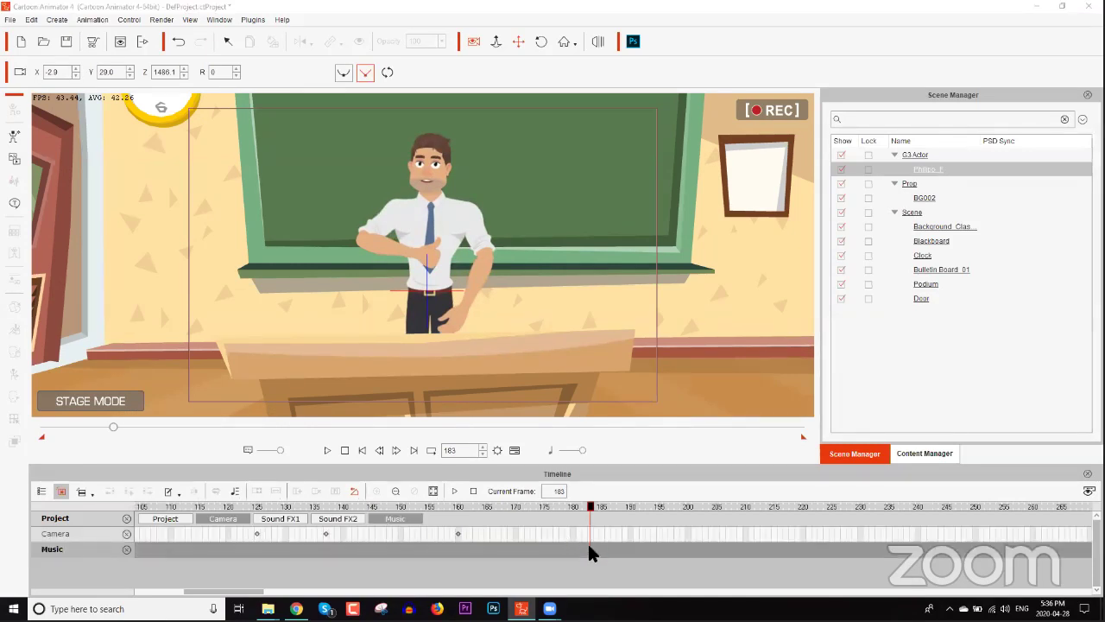
click(138, 41)
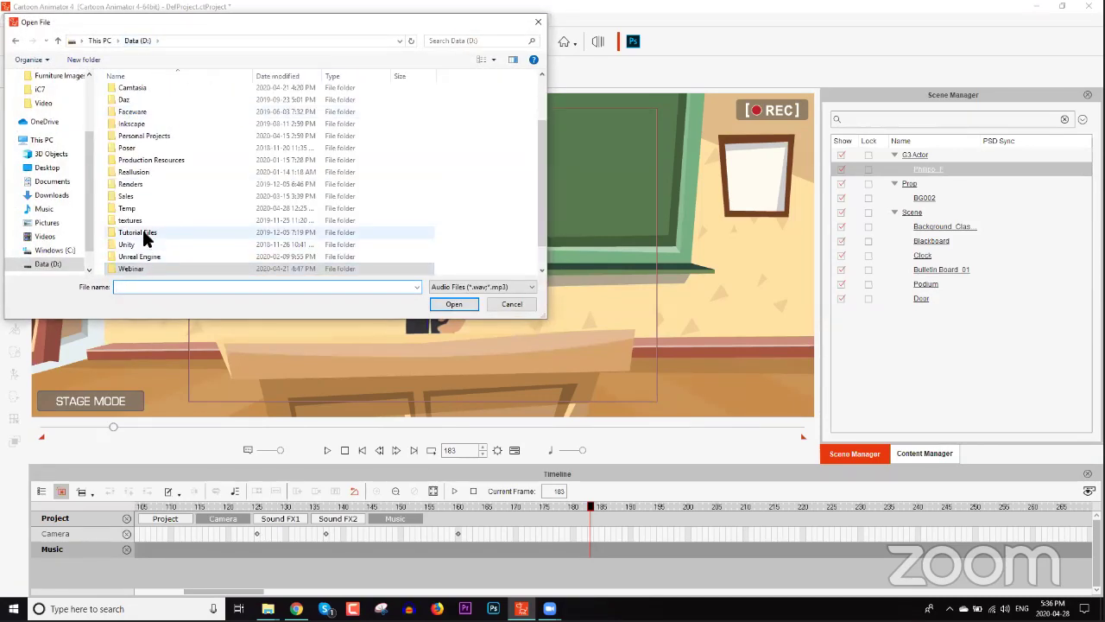
double_click(153, 156)
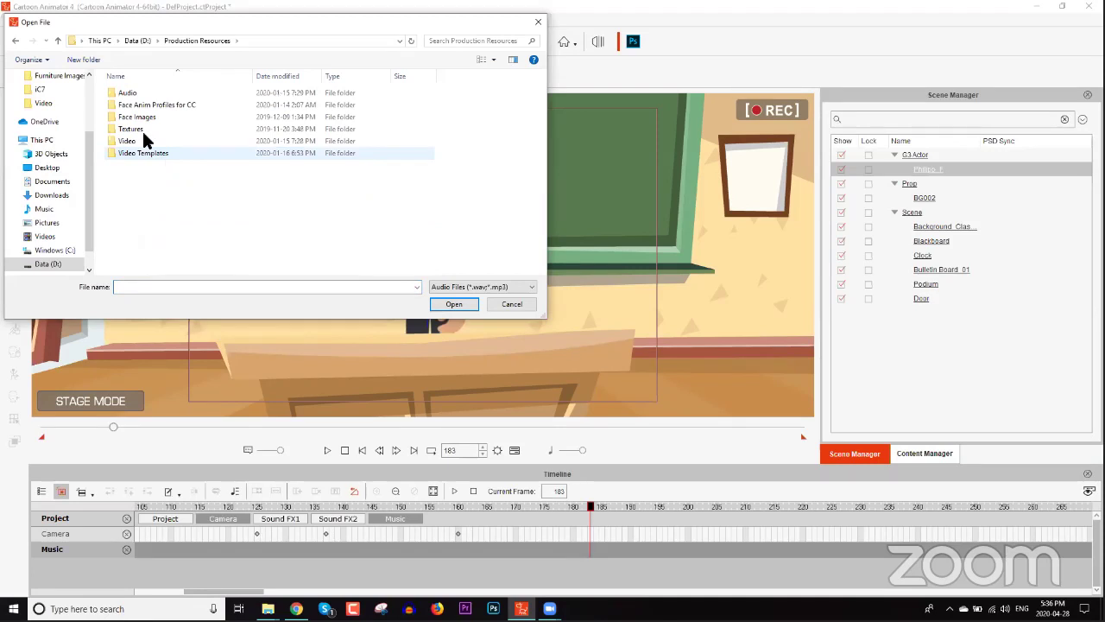
double_click(144, 92)
double_click(143, 94)
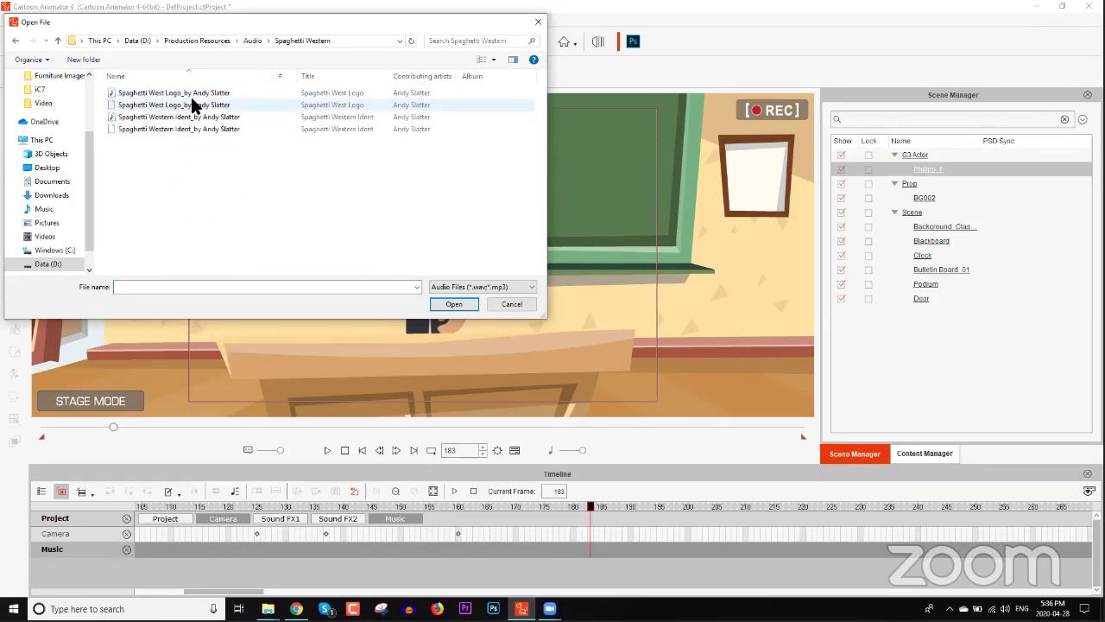
double_click(192, 93)
Play back the imported music and break its clip at frame 408
key(space)
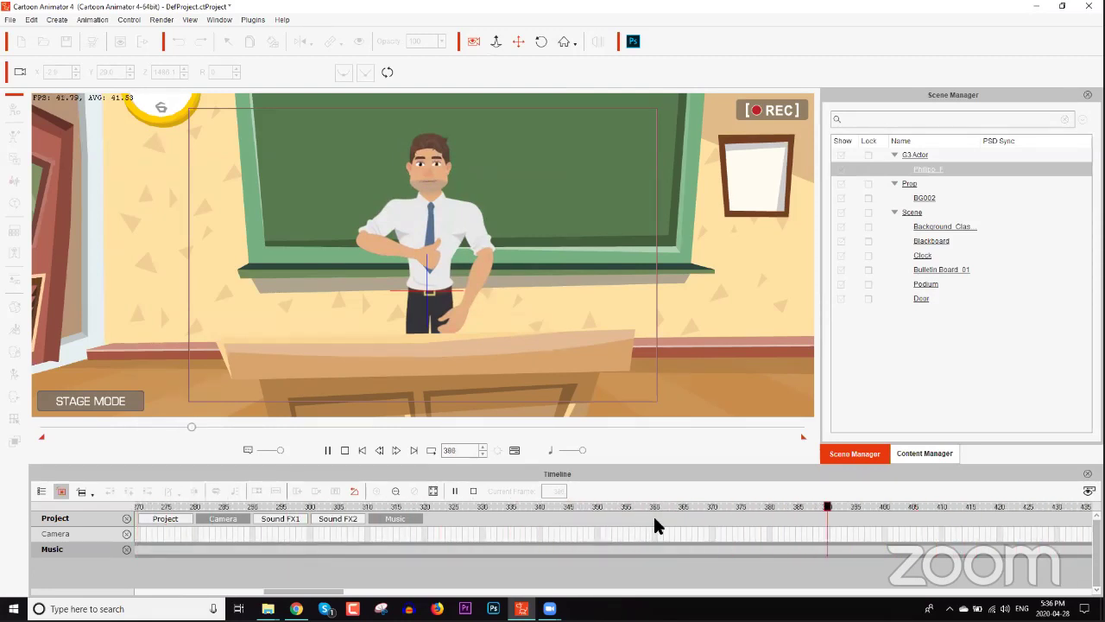
key(space)
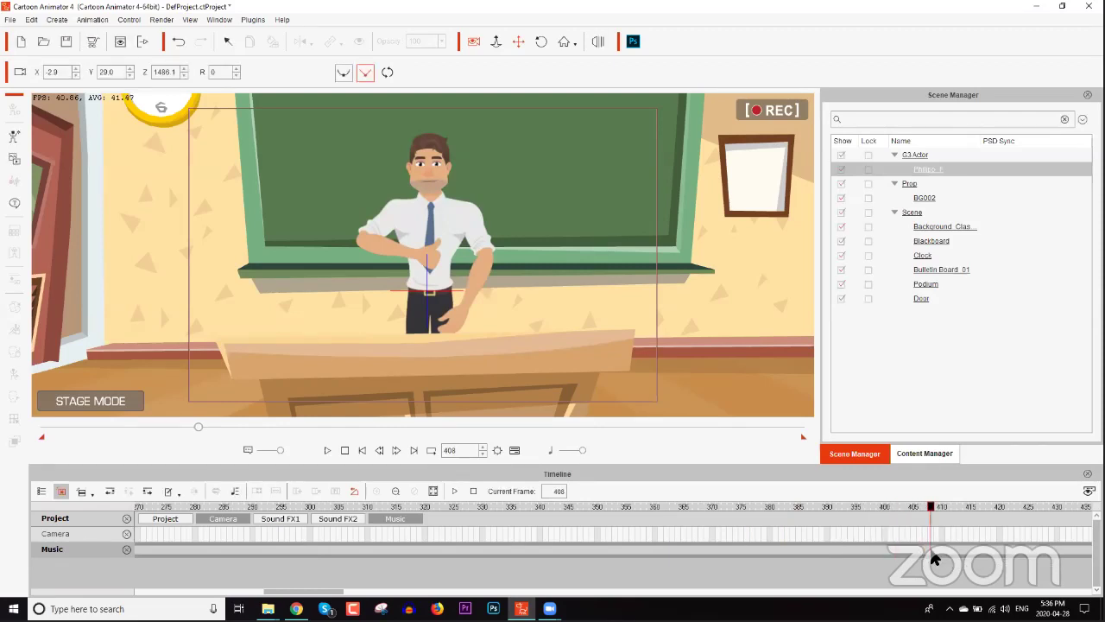
right_click(934, 560)
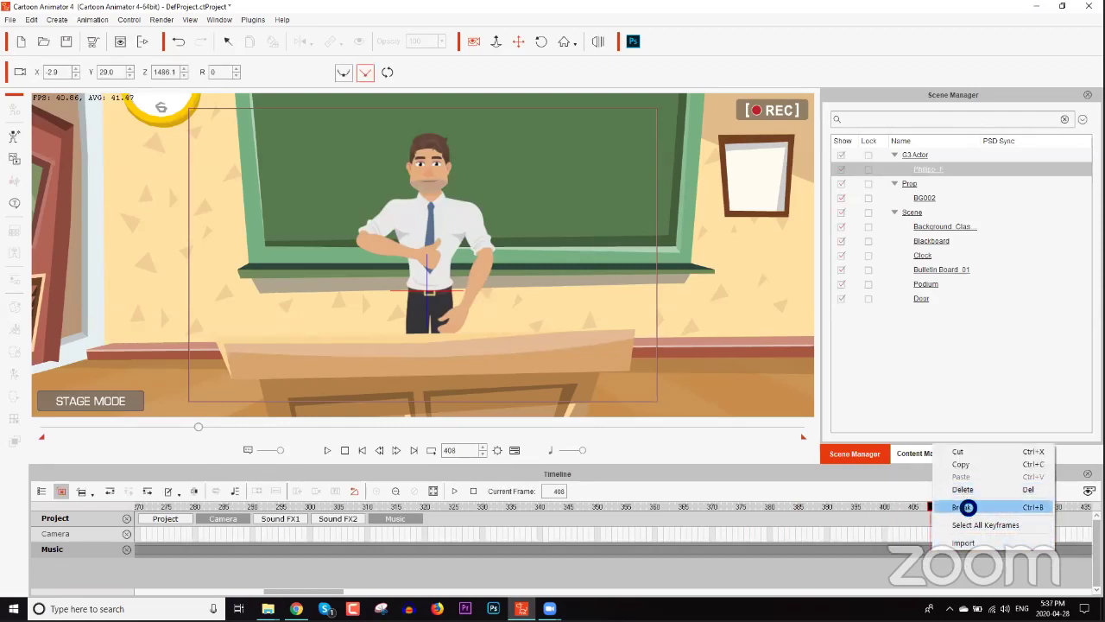
click(968, 507)
click(970, 557)
click(975, 561)
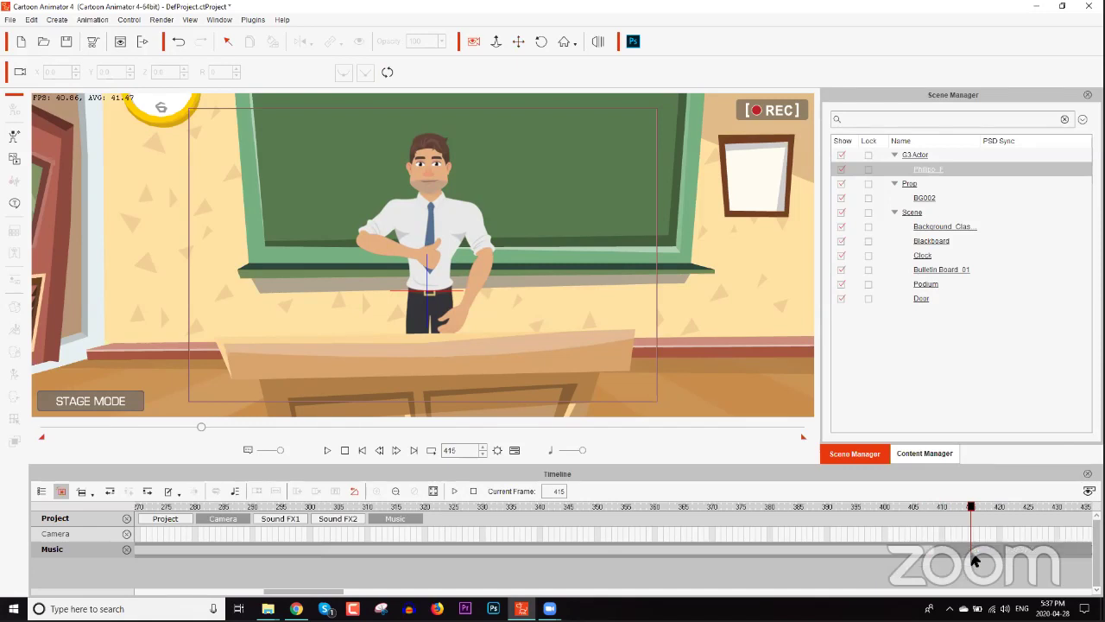
Set the background music clip's Fade Out to 25% and play back the end of the clip
double_click(775, 555)
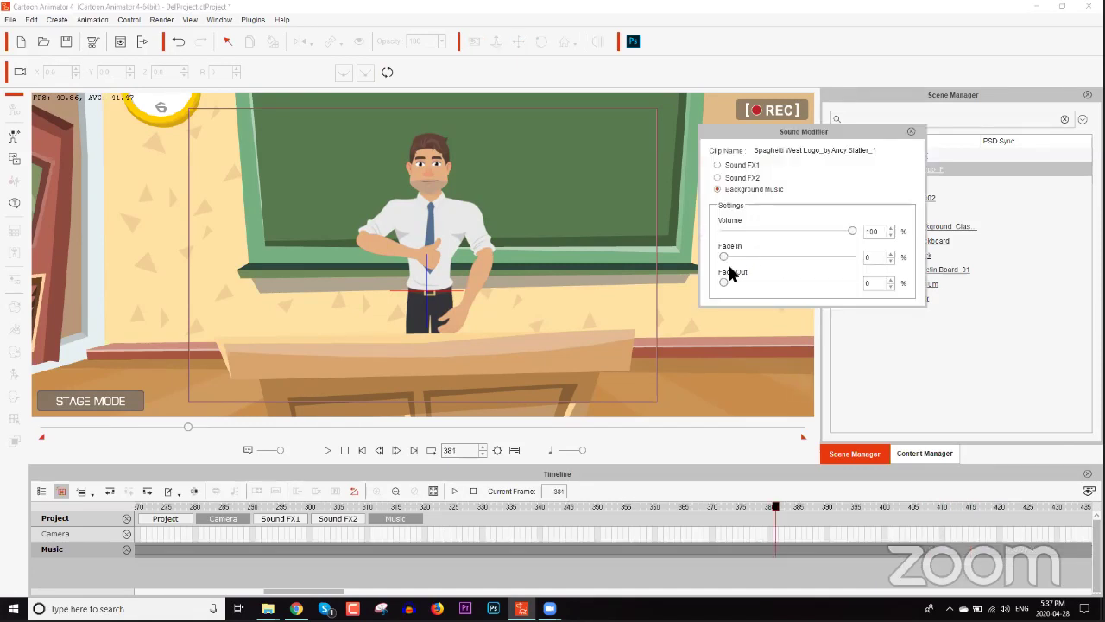
drag(879, 287, 849, 283)
text(25)
click(911, 132)
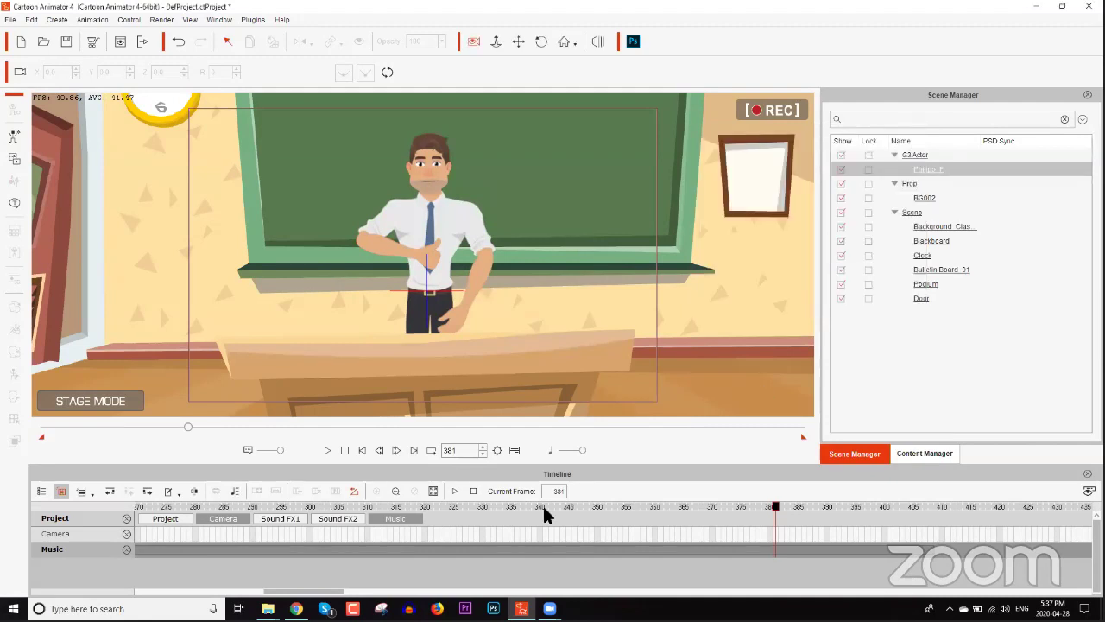
click(500, 506)
key(space)
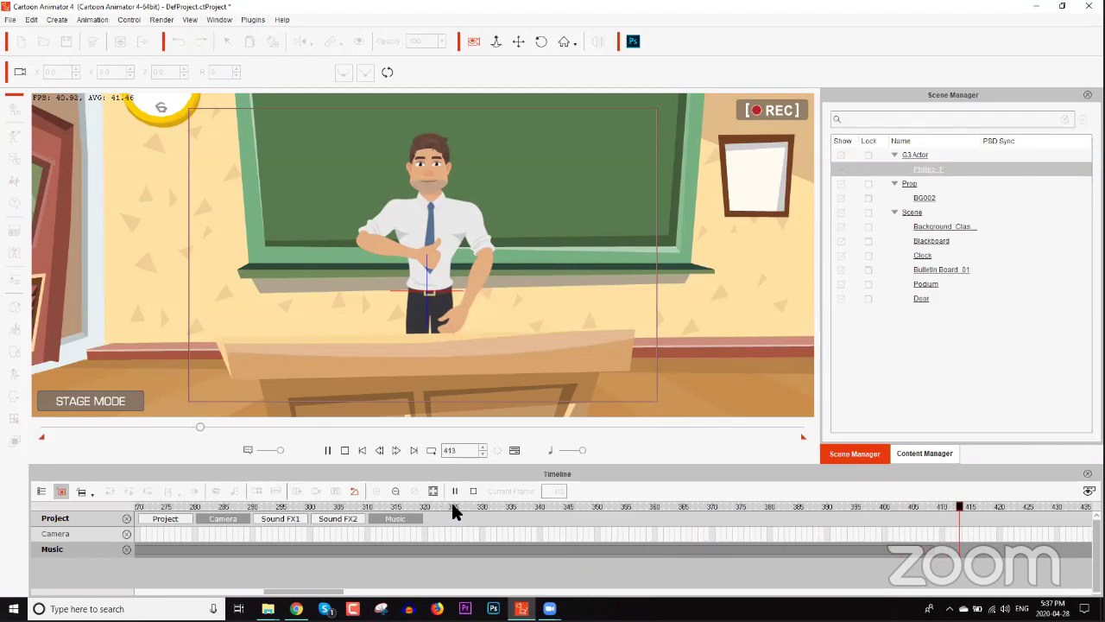
key(space)
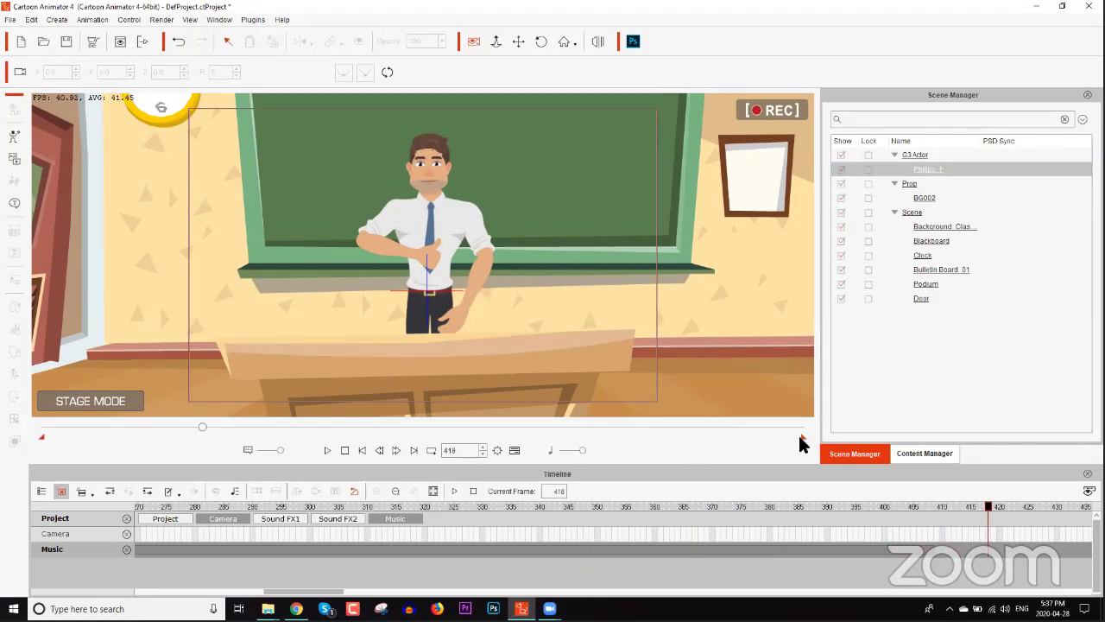
End the playback range just past frame 418 and preview the sequence from frame 1 with the timeline hidden
click(343, 450)
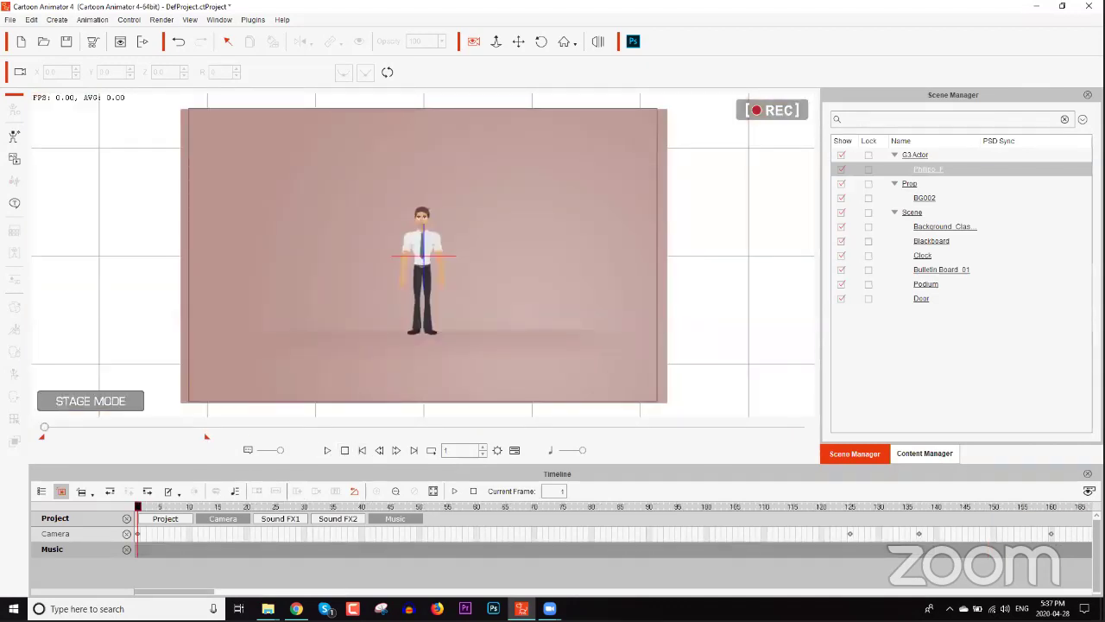
key(F3)
click(334, 584)
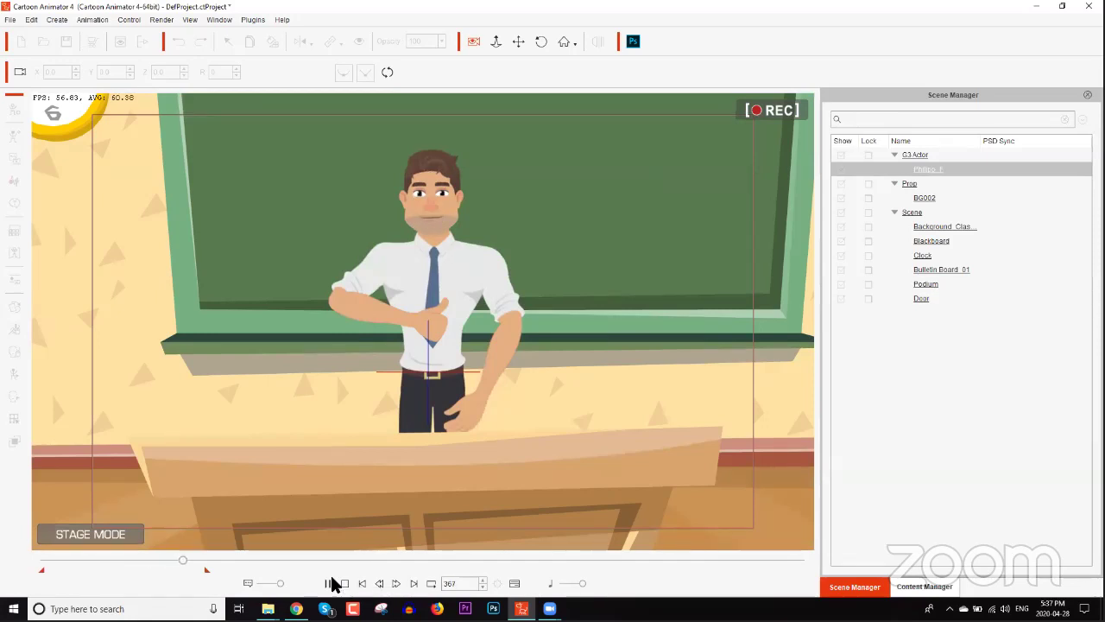
click(331, 584)
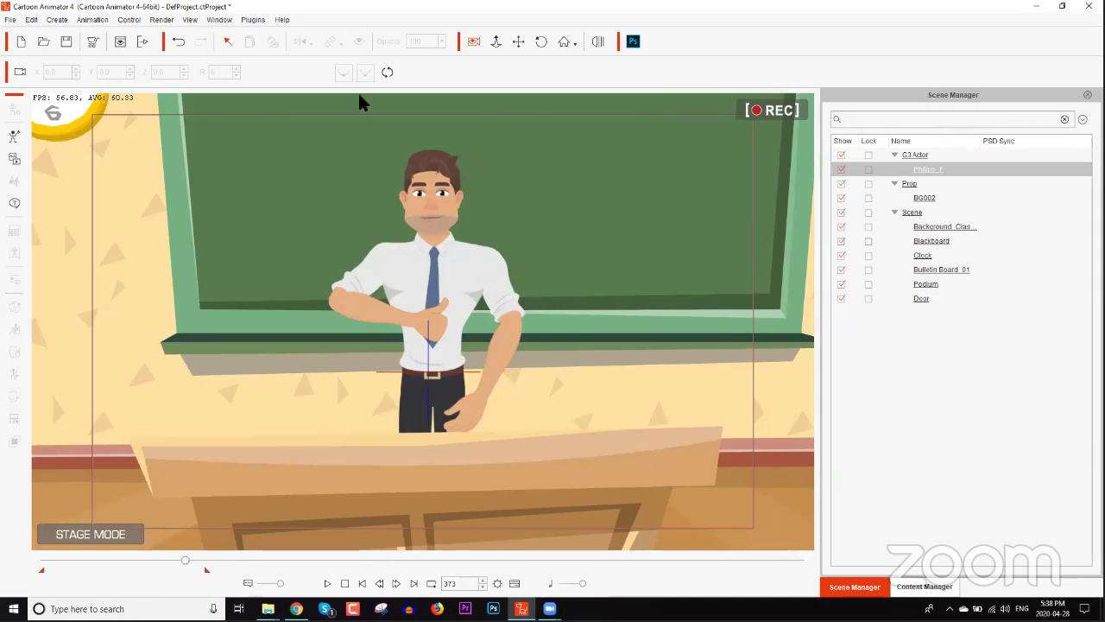
Export the animation as an MP4 video named Video2 in the CTA4 QA folder
click(162, 21)
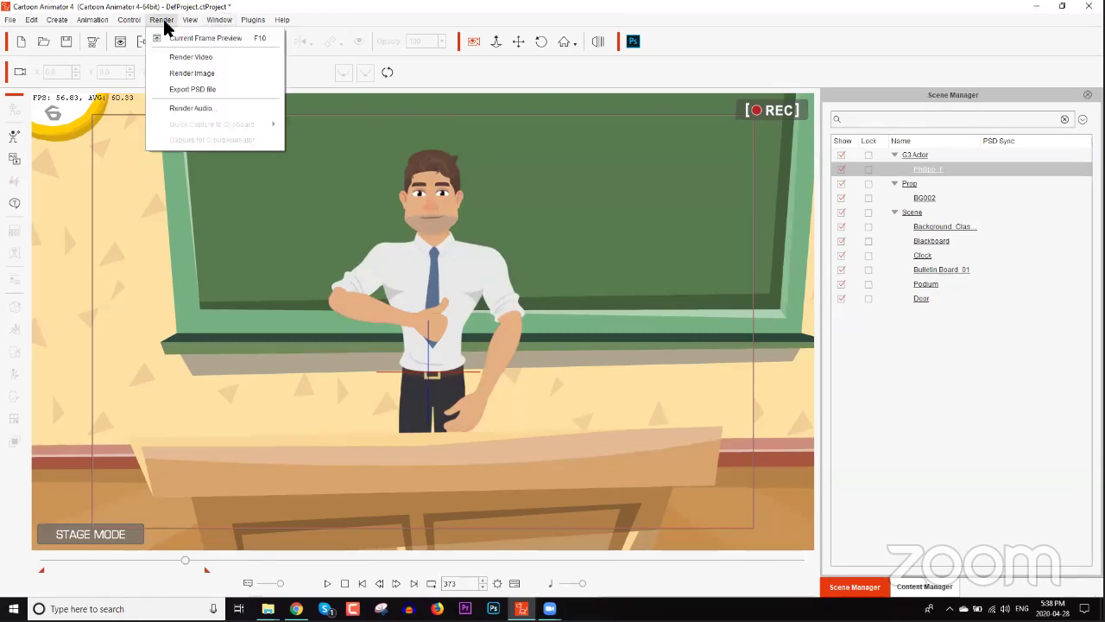
click(186, 56)
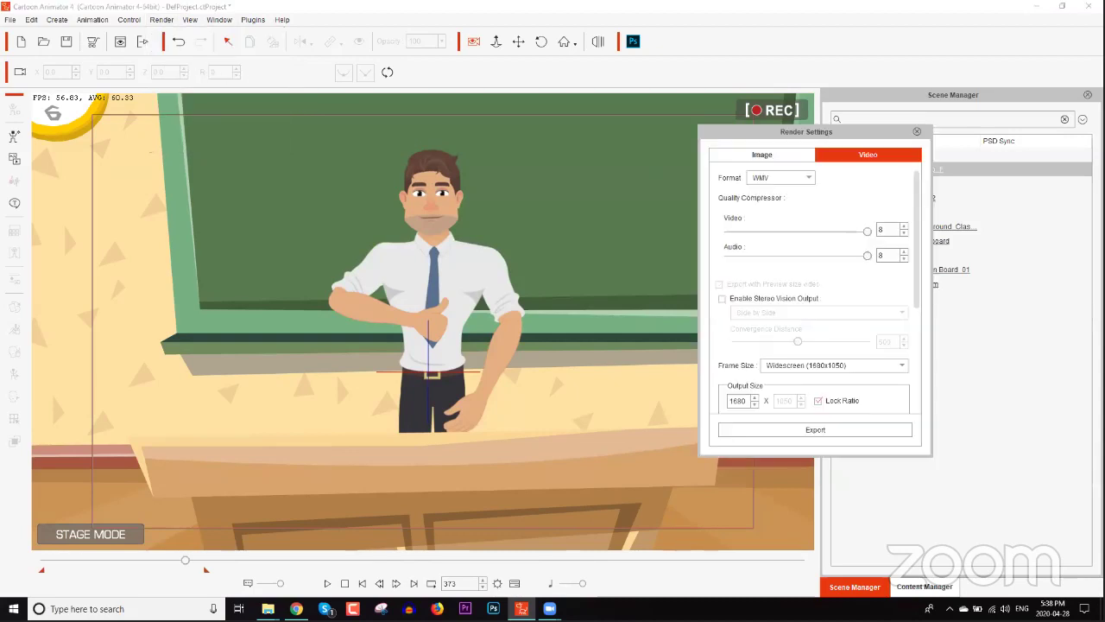
click(809, 177)
click(786, 198)
click(821, 430)
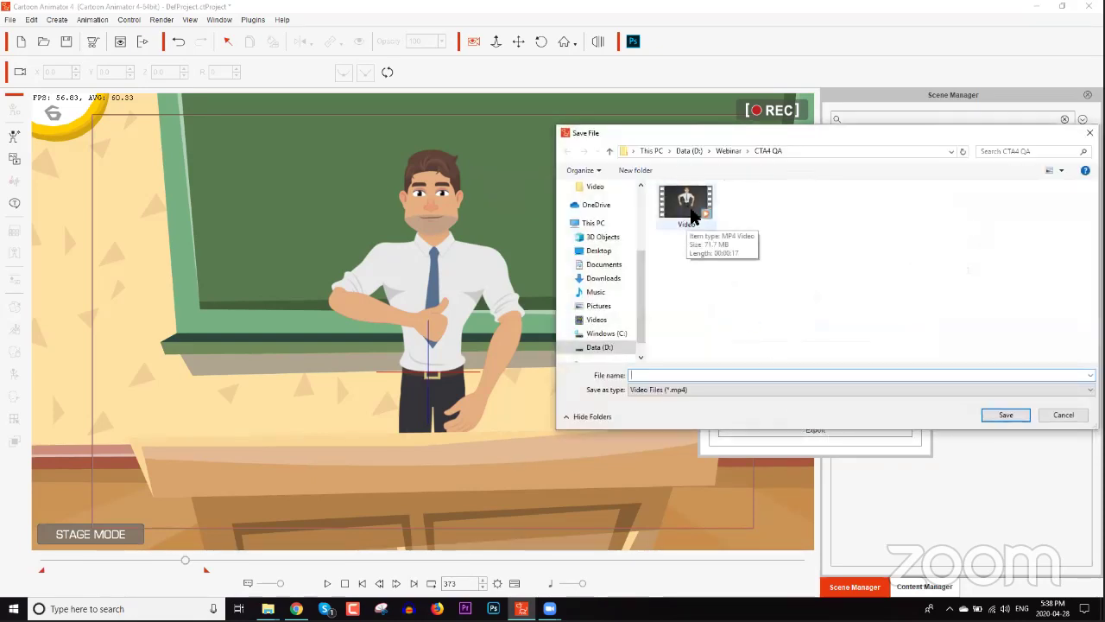
text(Video2)
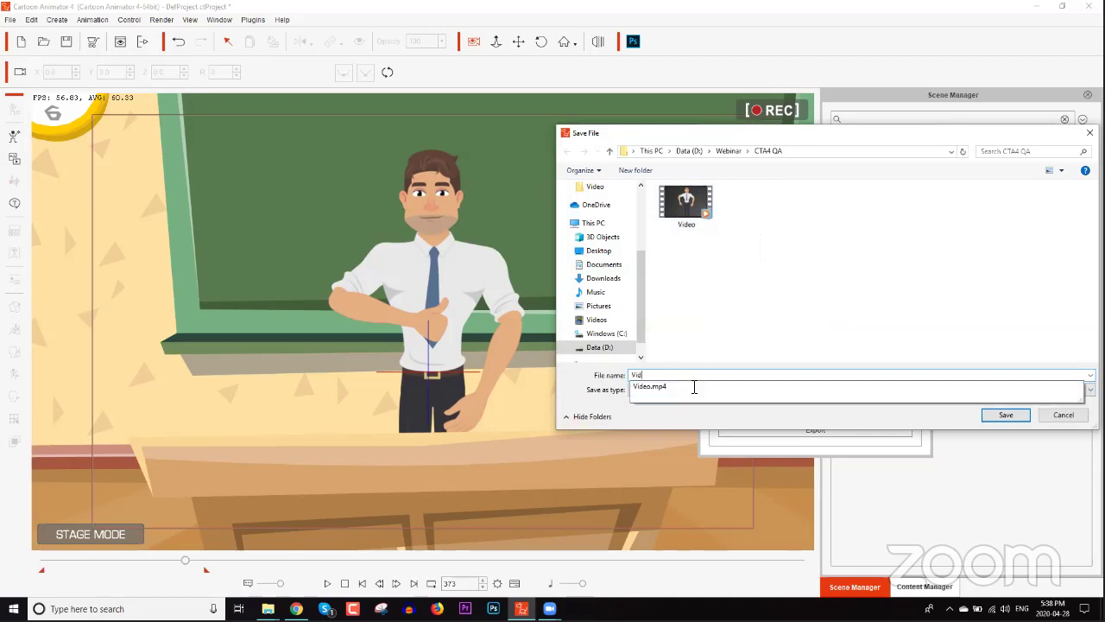
click(1003, 414)
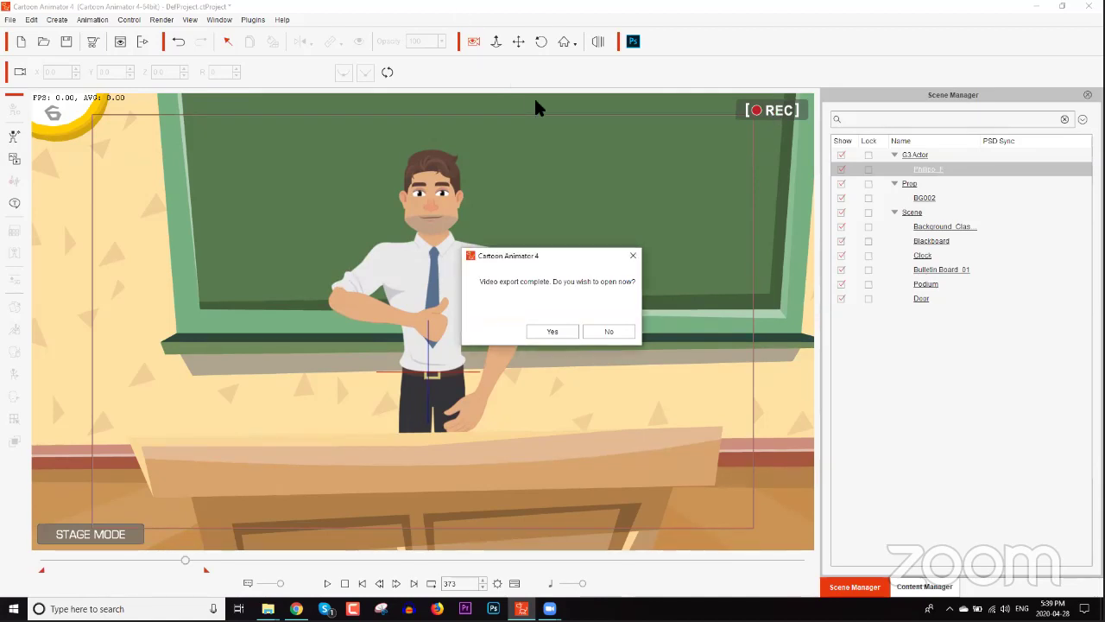
Open the exported Video2 for a brief check, then minimize the player and close the render settings
click(561, 332)
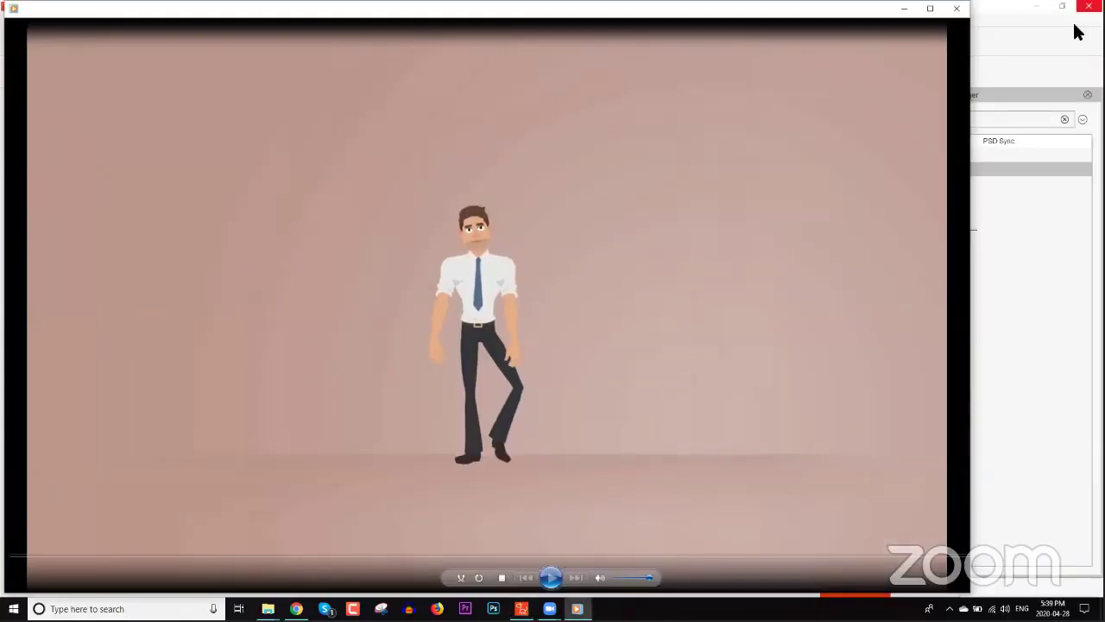
click(488, 577)
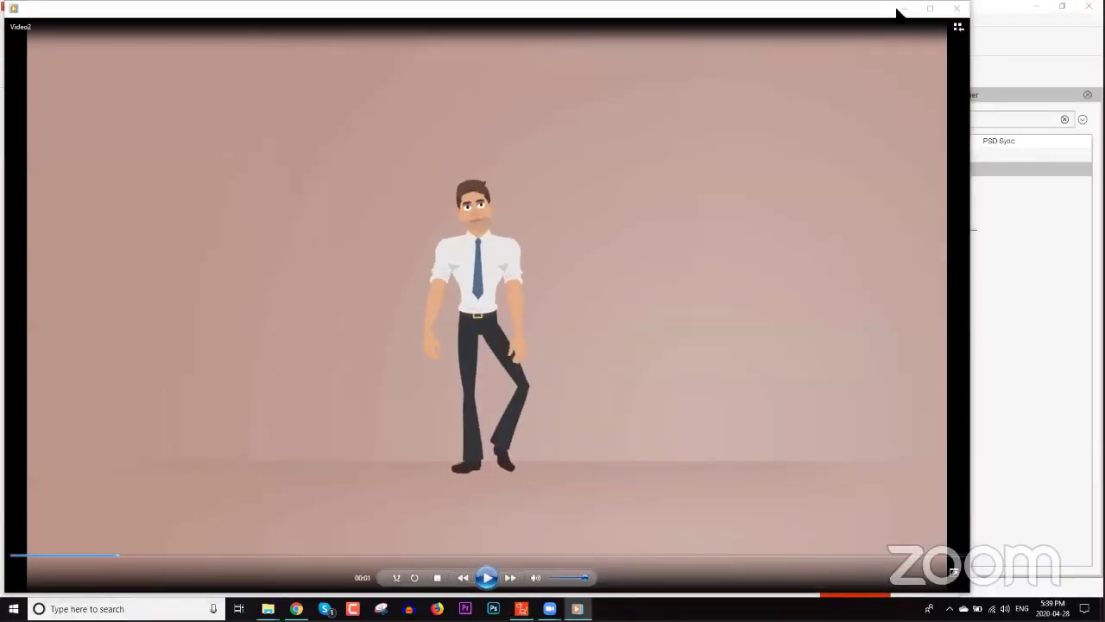
click(904, 8)
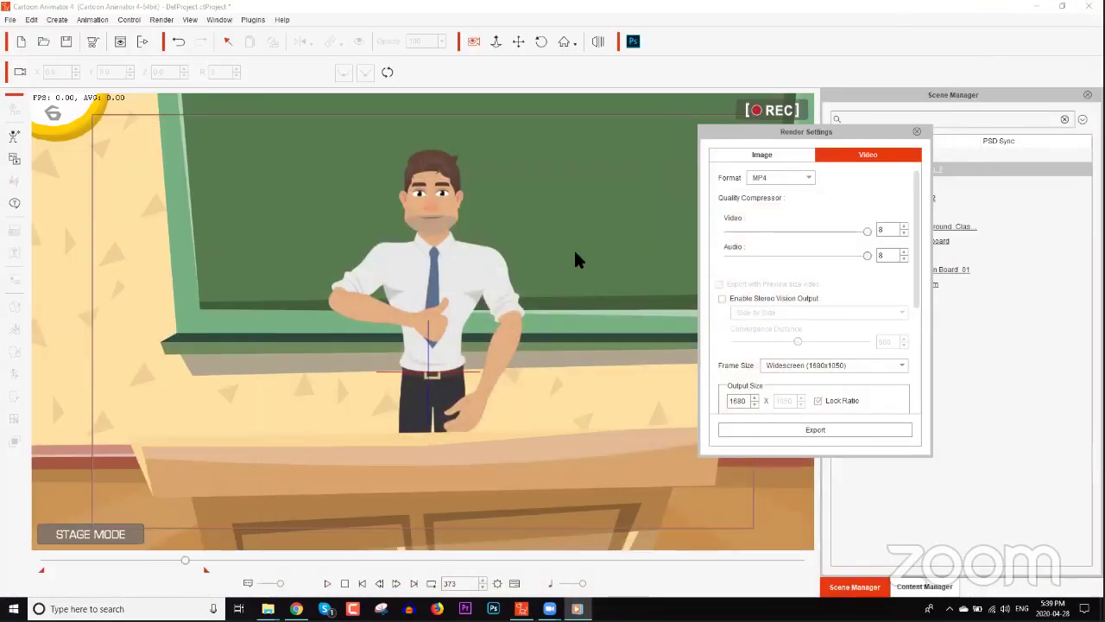
click(916, 132)
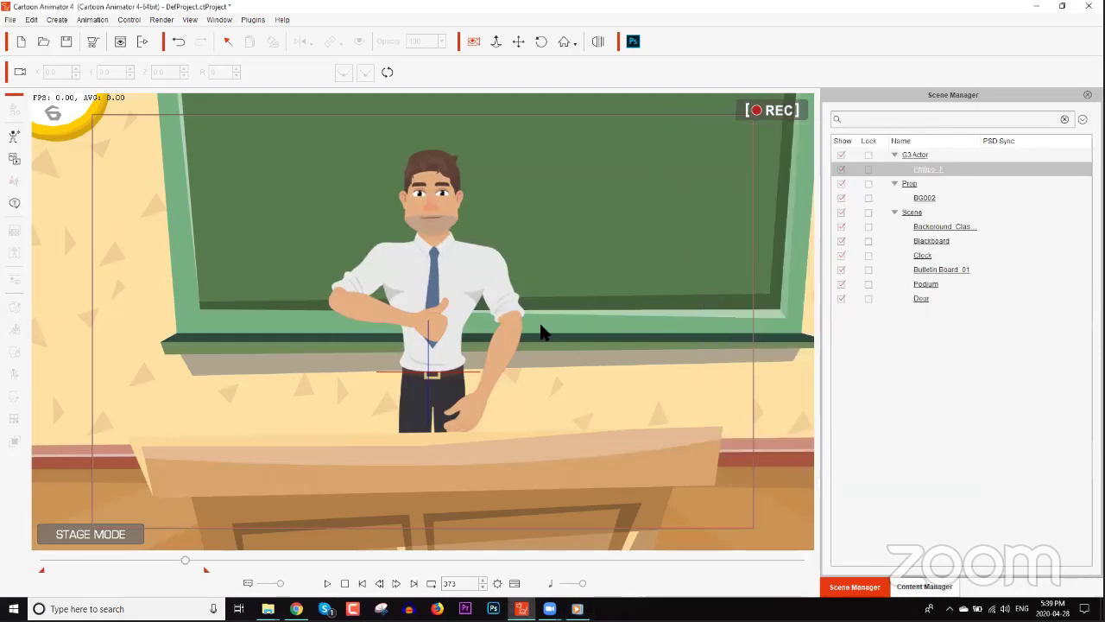
Select the teacher and browse the actor character templates to the G2 characters
click(401, 281)
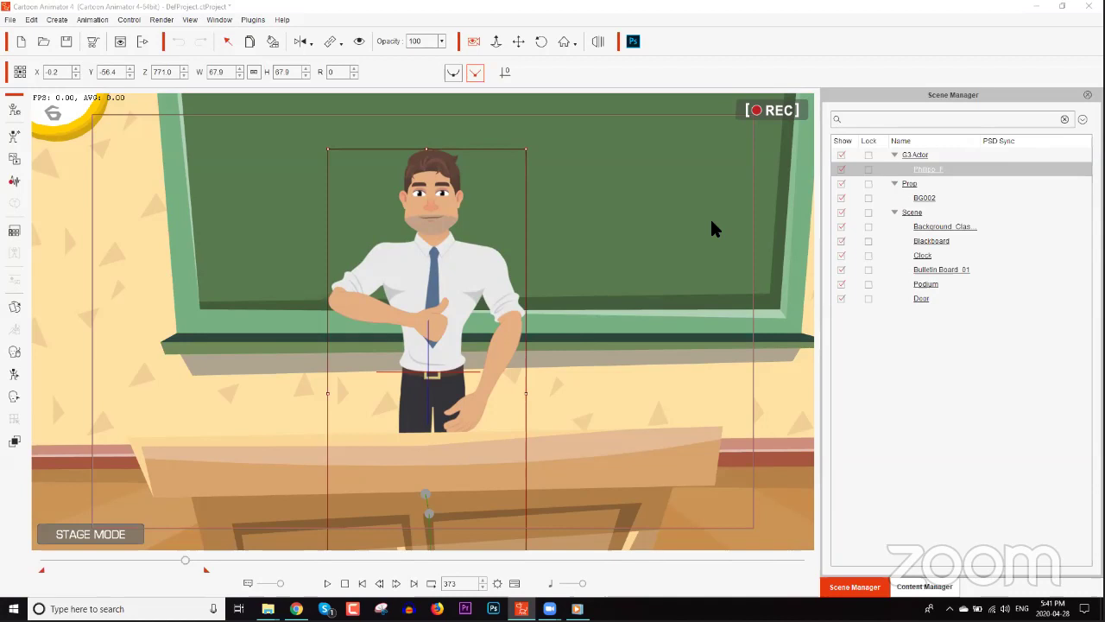
click(936, 588)
click(833, 188)
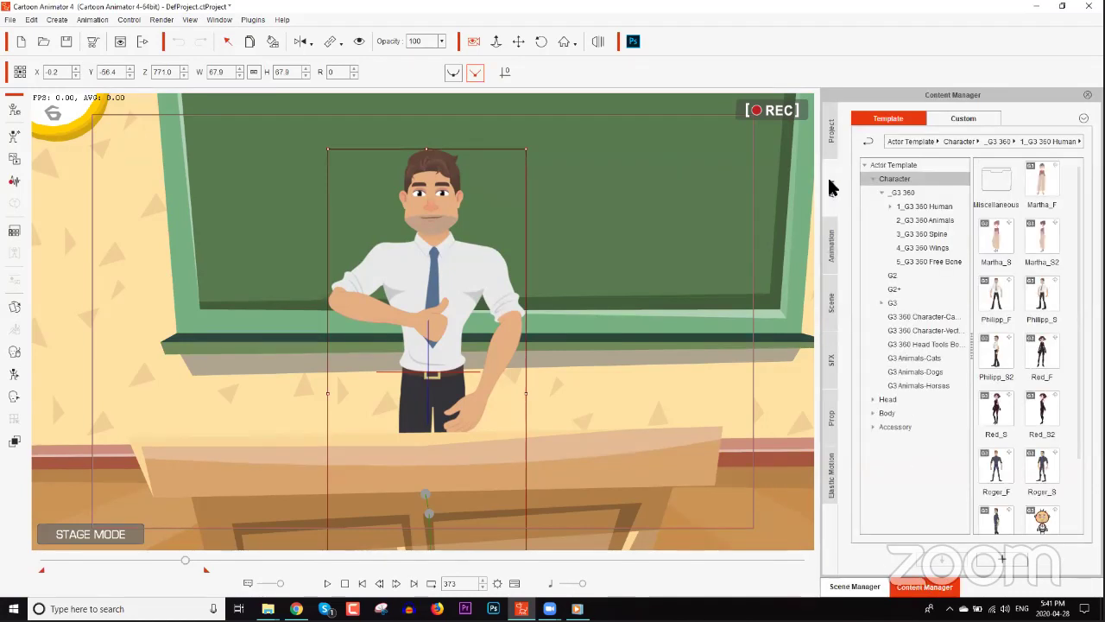
click(882, 193)
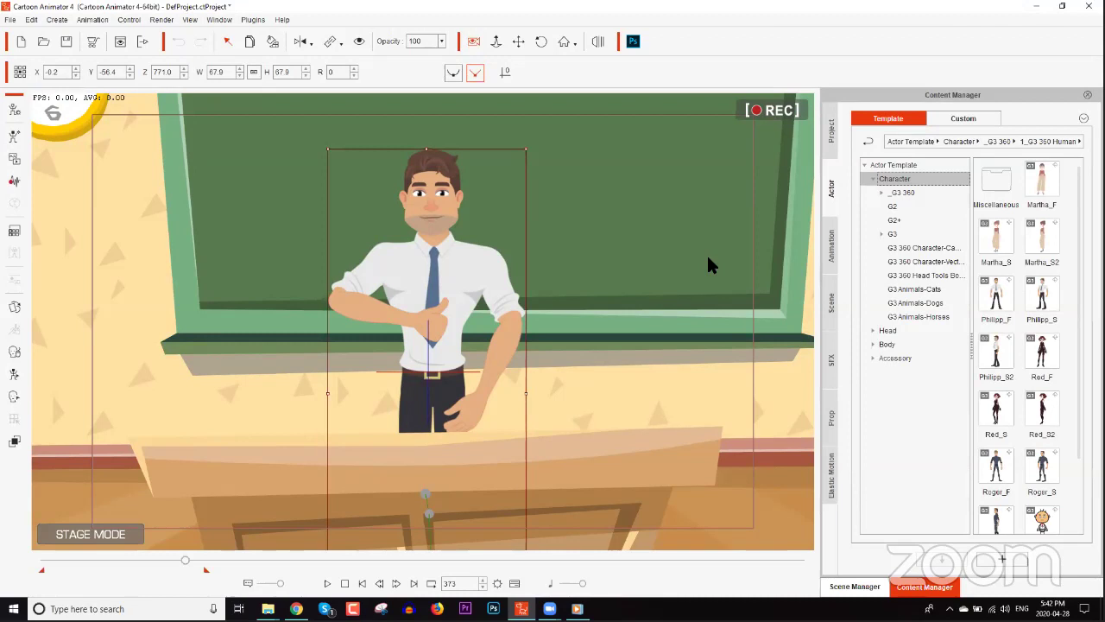
click(922, 210)
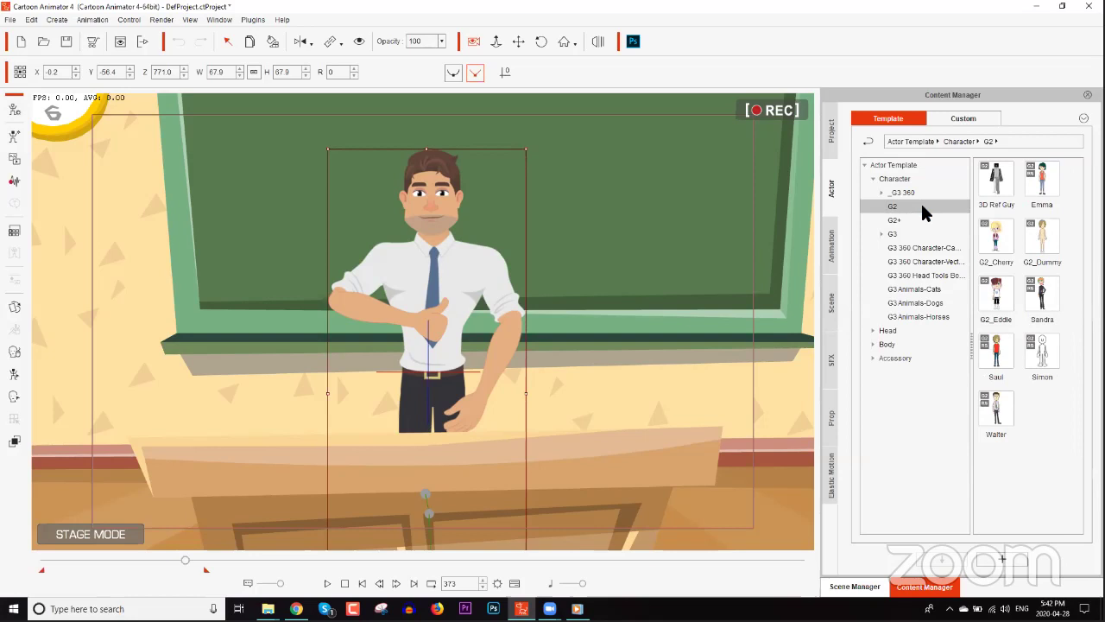
Browse the animation motion templates to the 02_Idle motions under G2, Flatten 2D
click(834, 242)
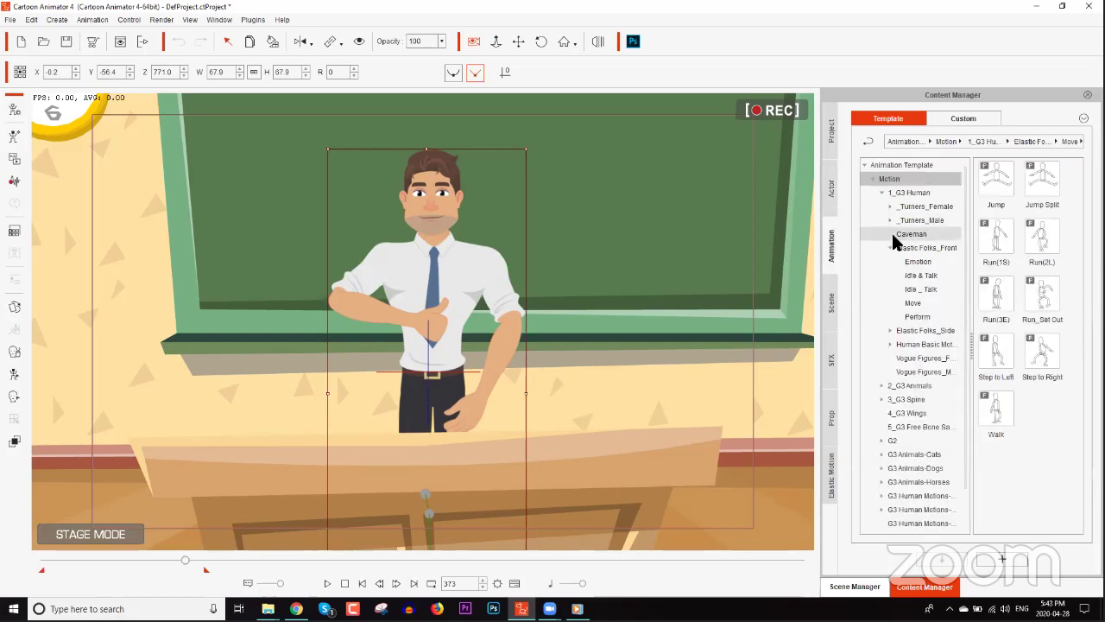
click(890, 247)
click(879, 192)
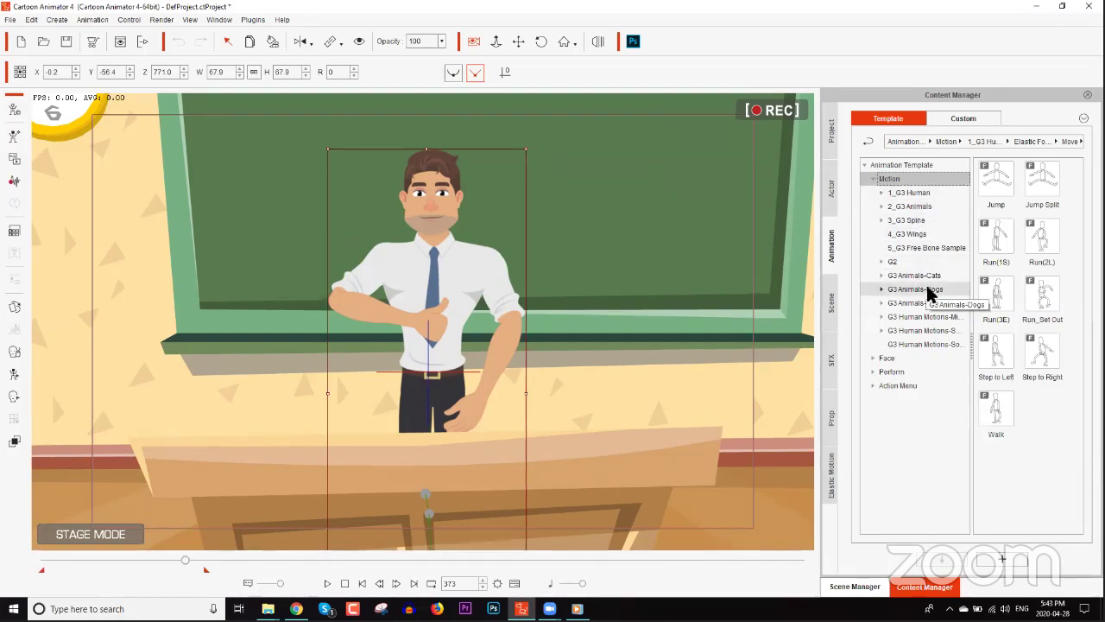
click(882, 262)
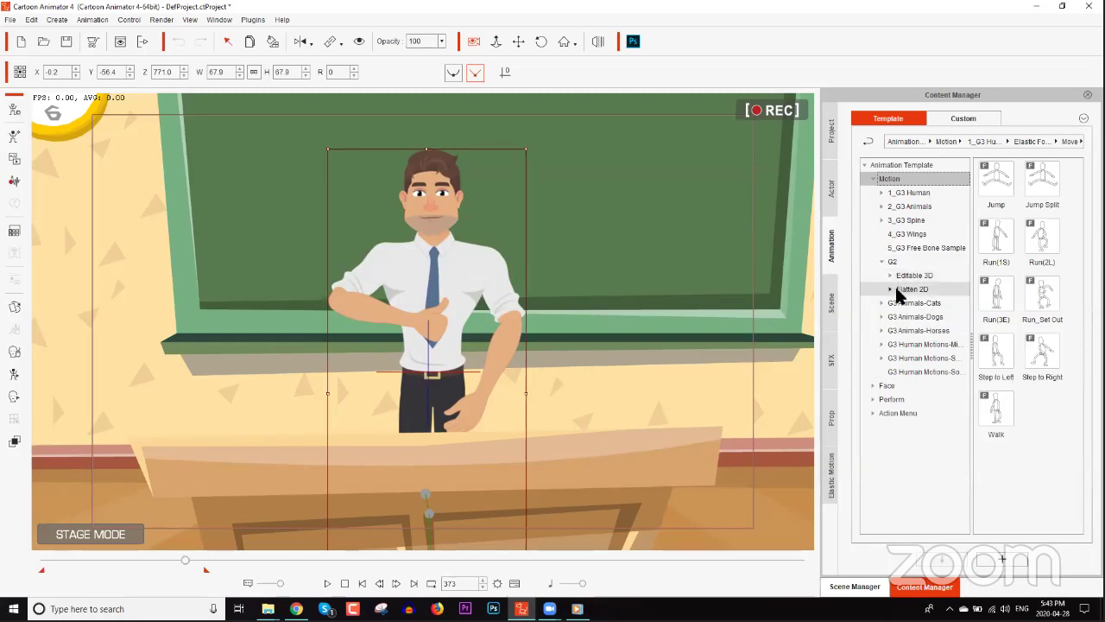
click(892, 290)
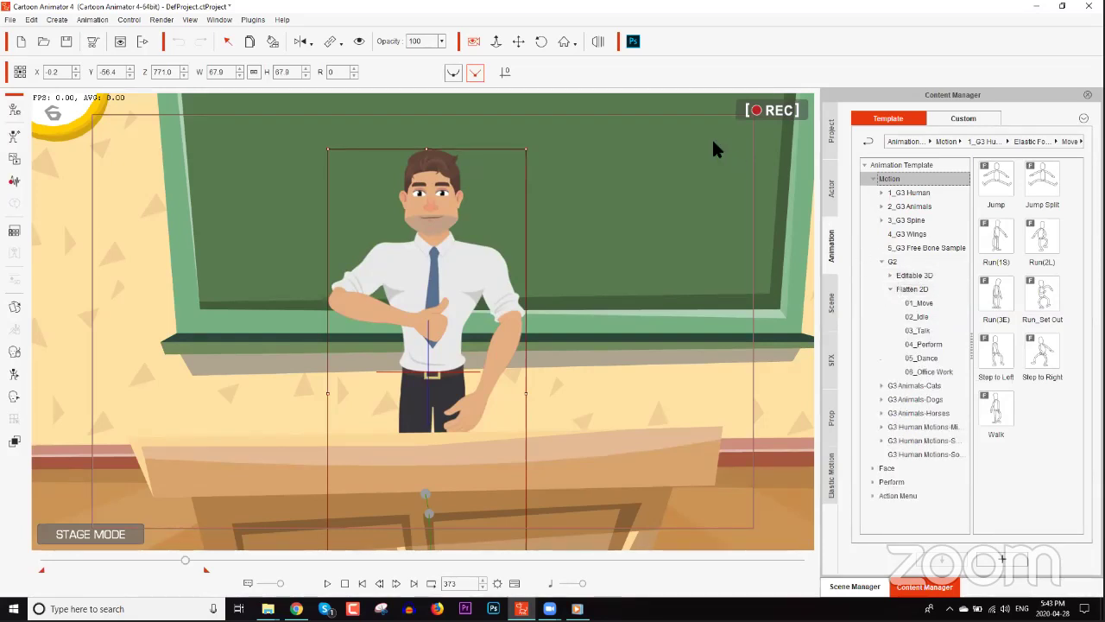
click(919, 317)
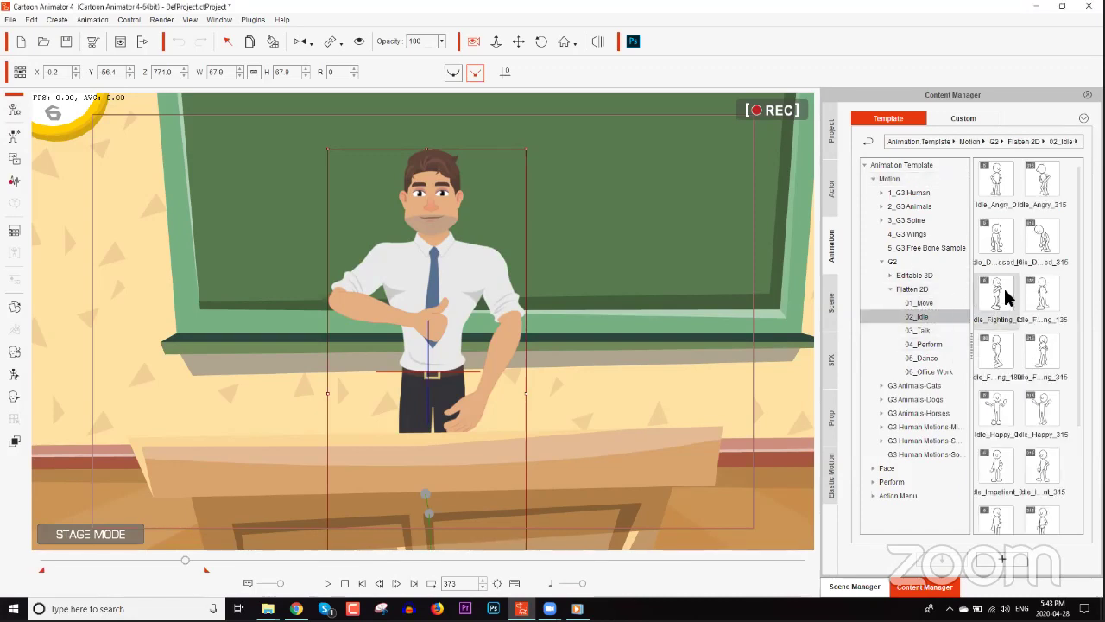
Try to apply the G2 Idle_Angry_0 motion to the teacher and dismiss the resulting notice
drag(999, 178, 452, 268)
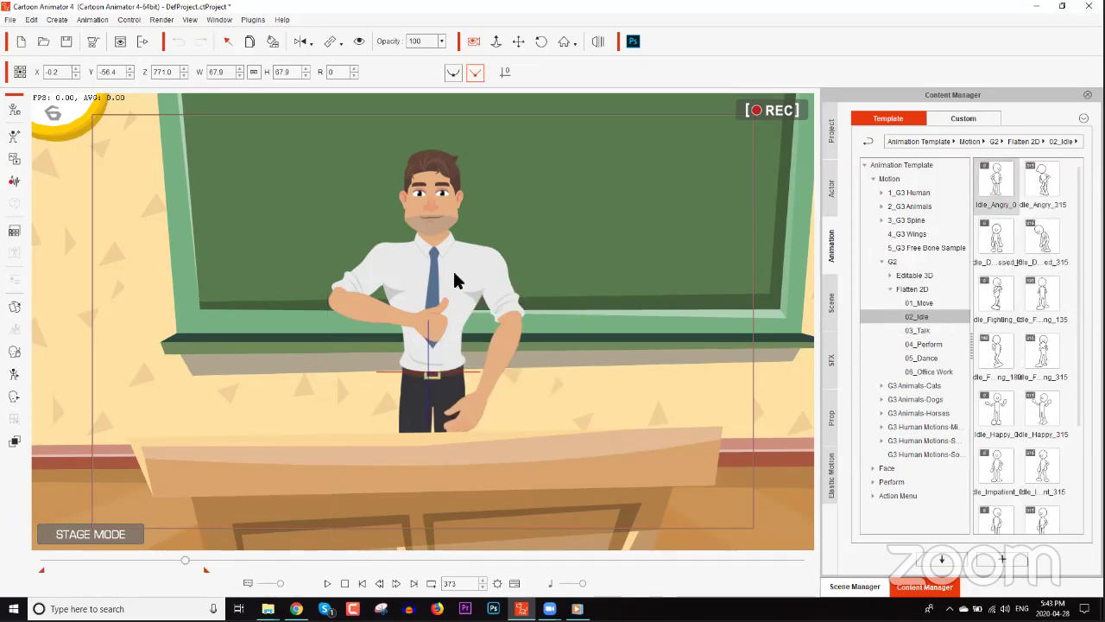
click(431, 342)
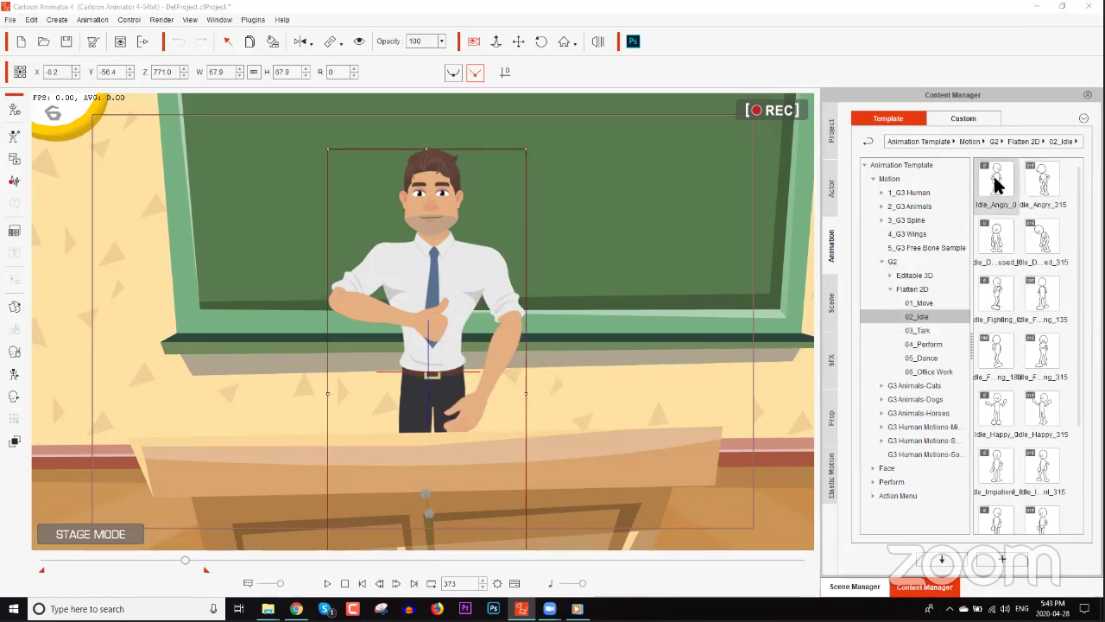
double_click(998, 181)
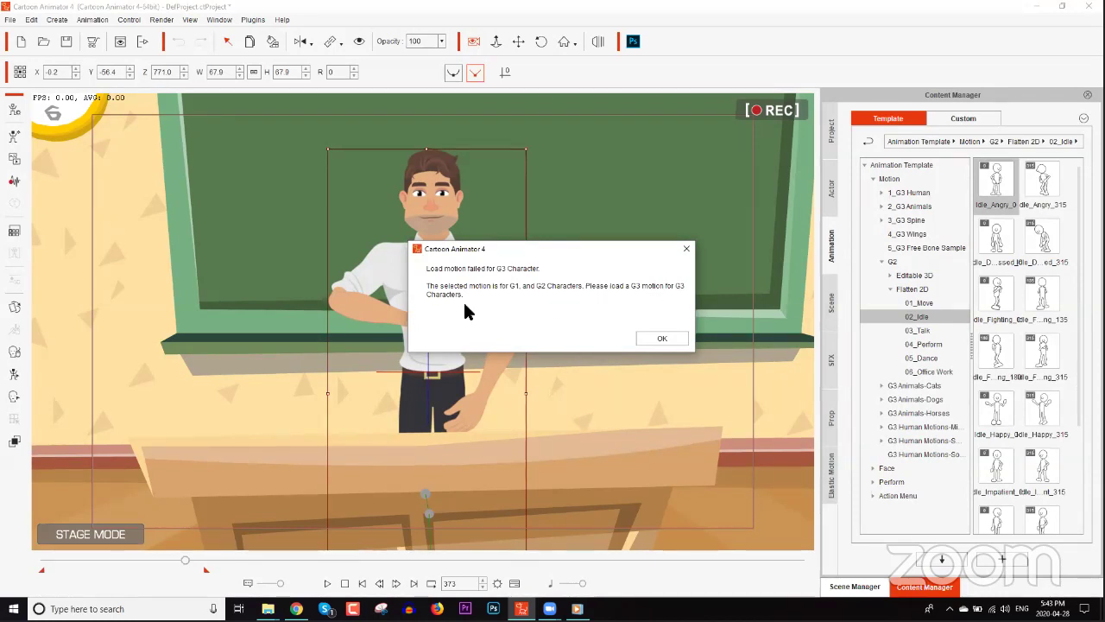
click(668, 336)
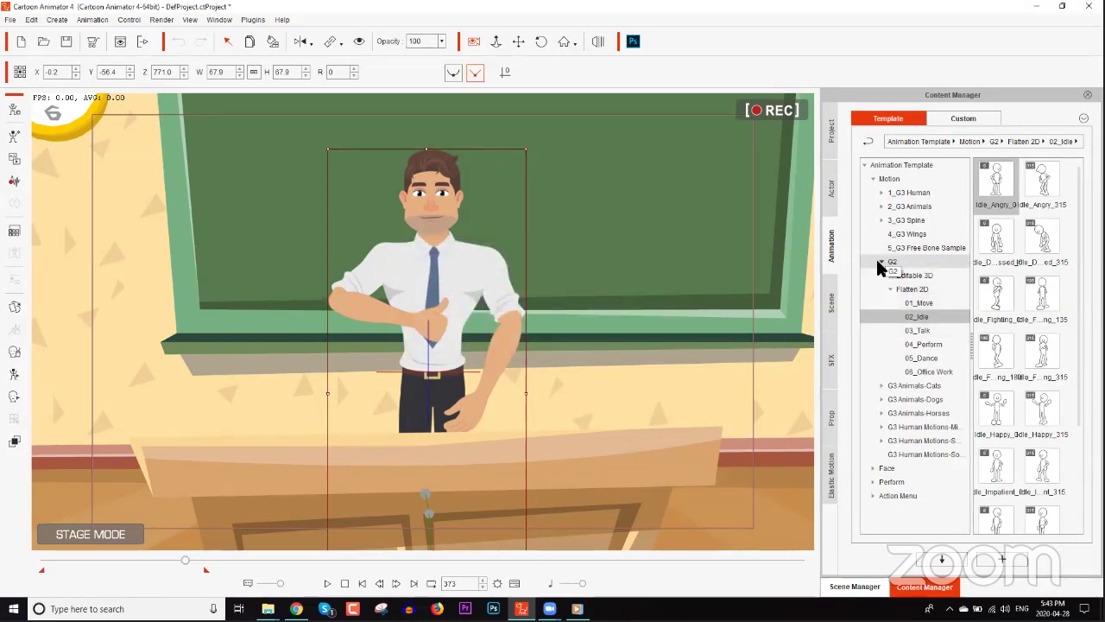
Return to the G2 actor characters, locate a G2 character's file on disk, and view its parent Character folder
click(880, 262)
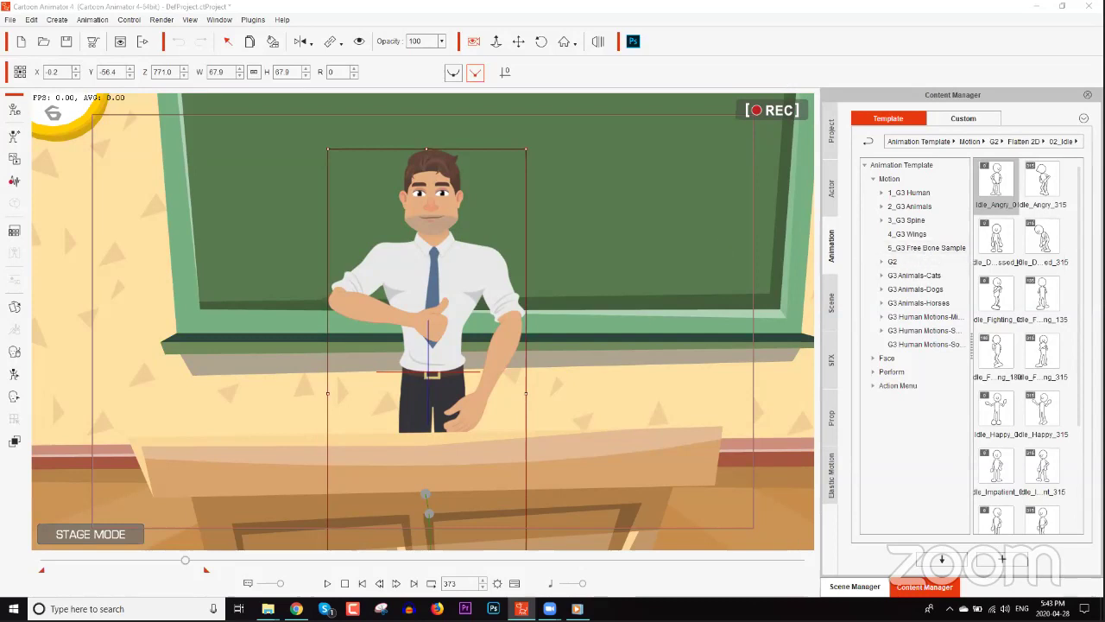
click(831, 203)
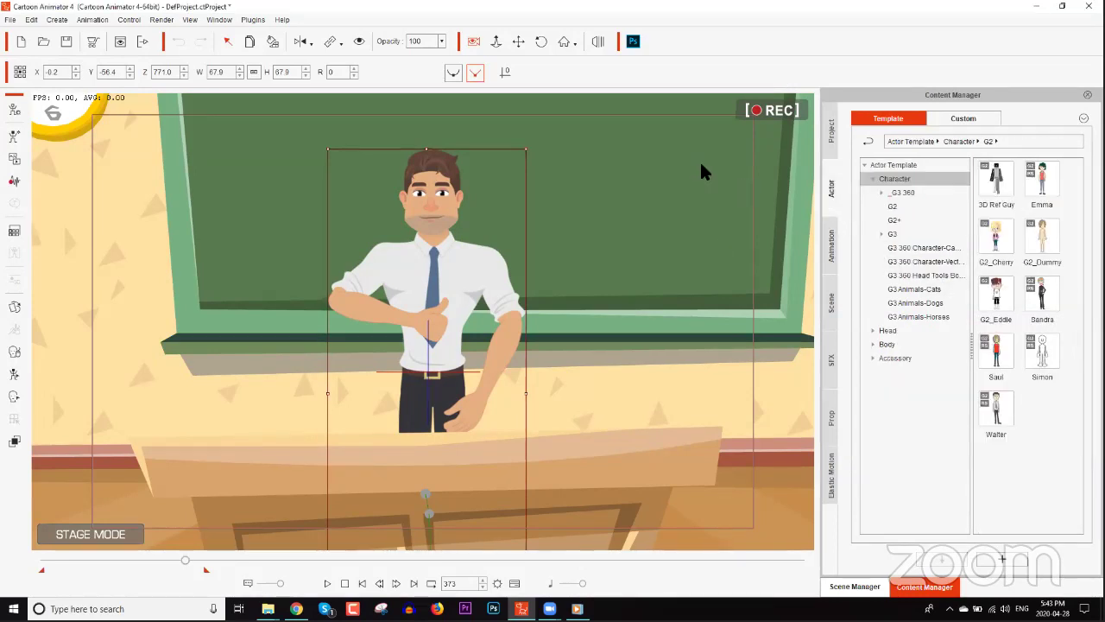
click(899, 205)
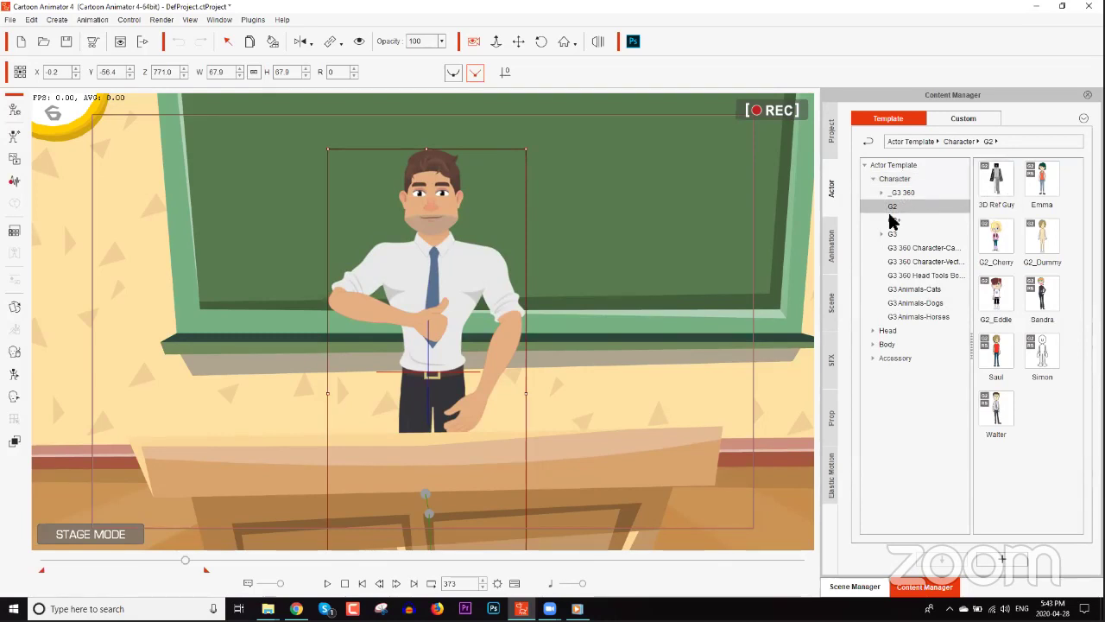
right_click(989, 190)
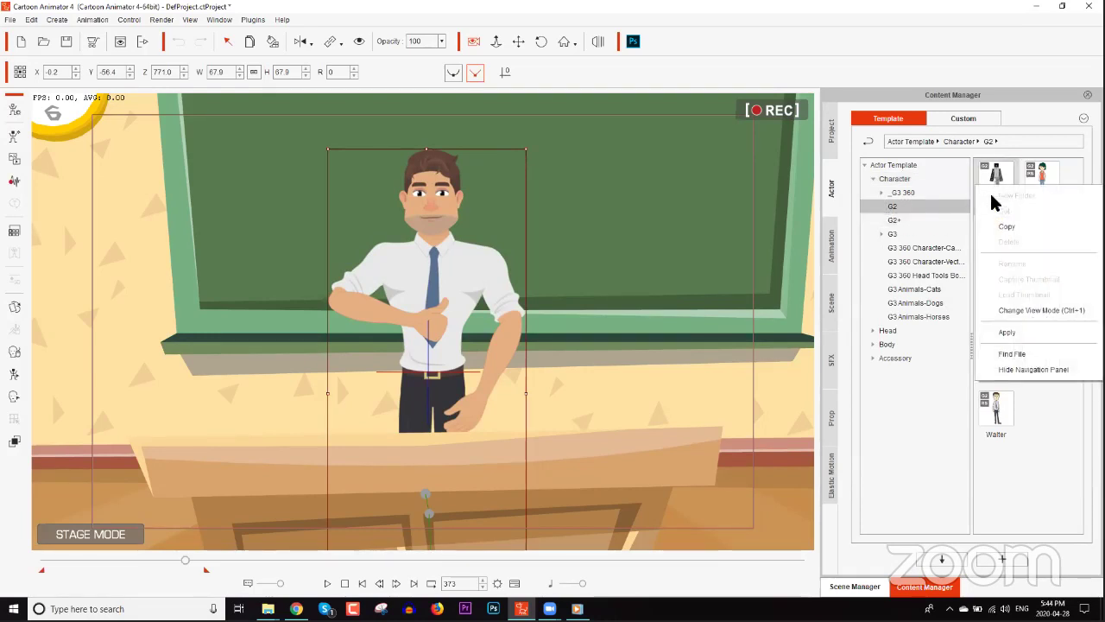
click(1008, 354)
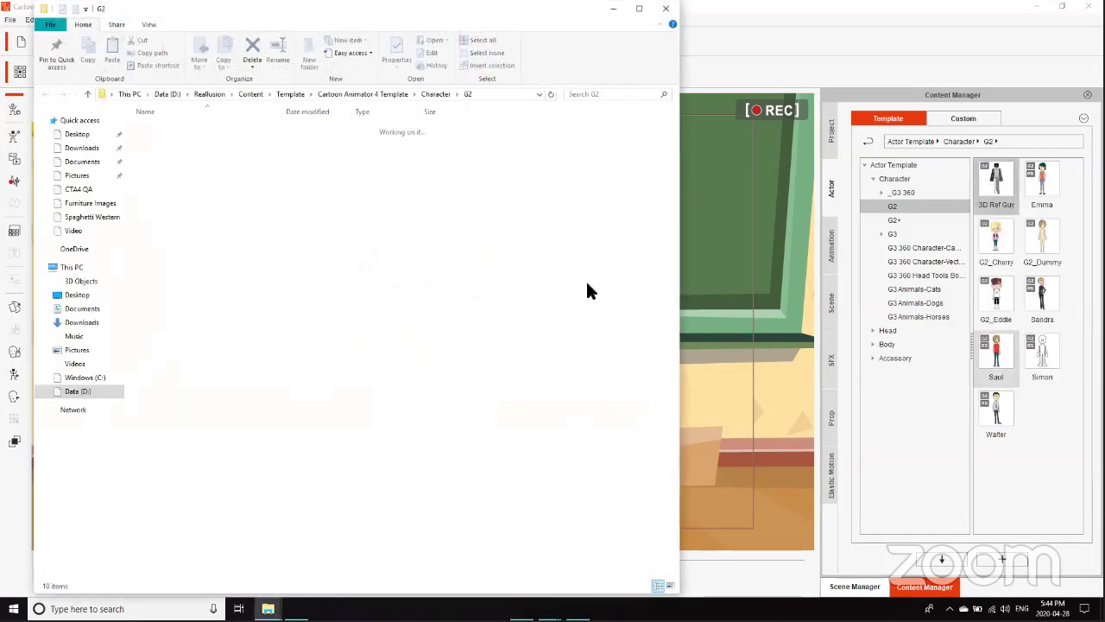
click(435, 94)
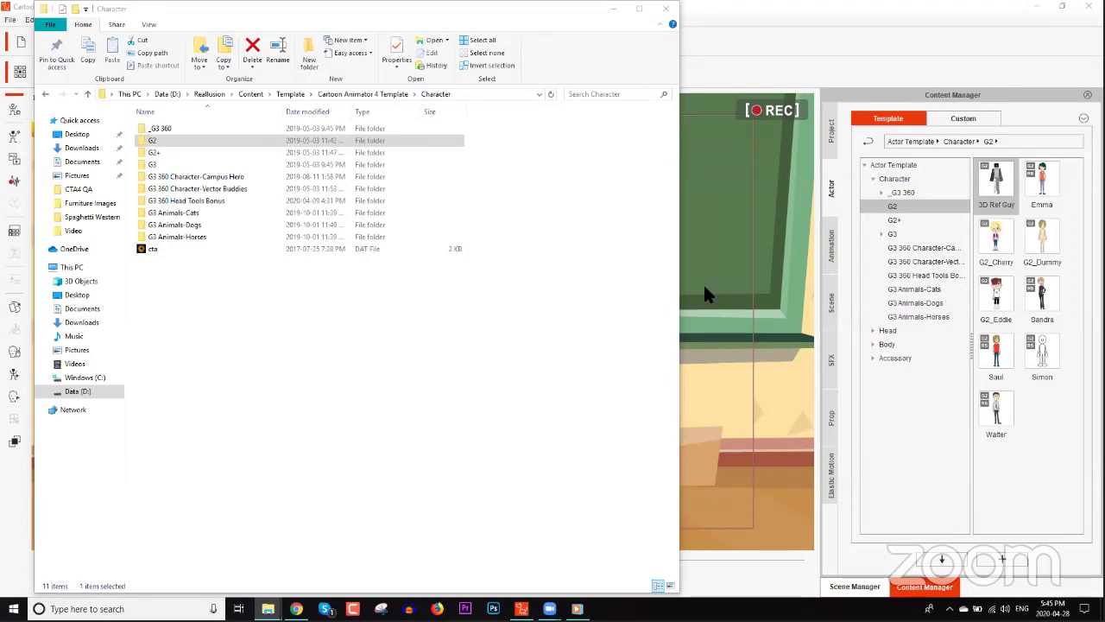
click(772, 10)
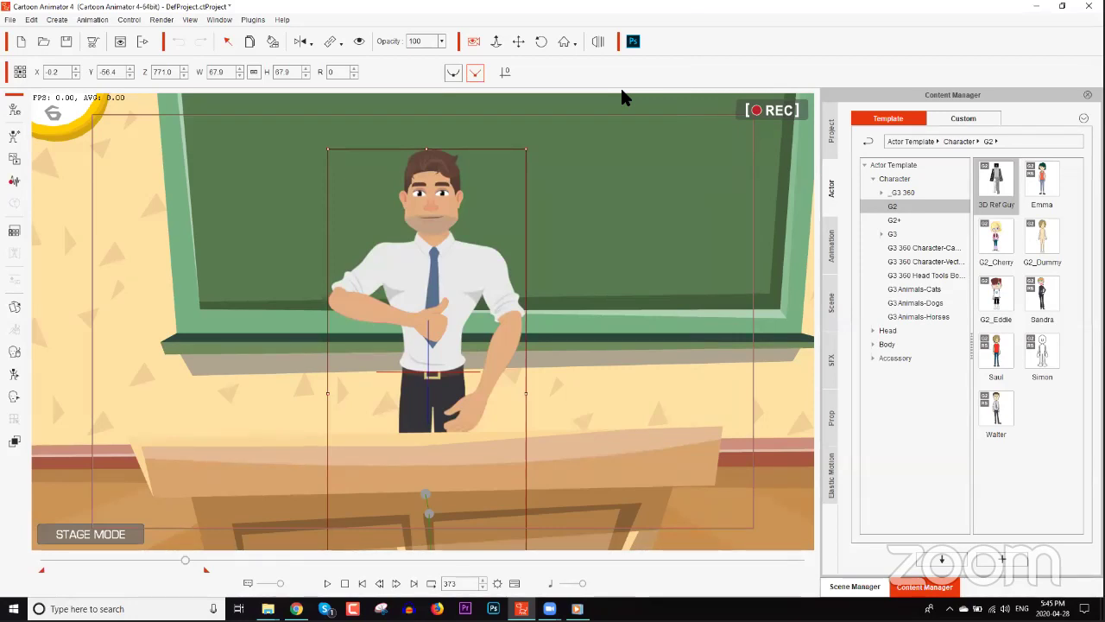
Set the video render format to WMV and close the render settings without exporting
click(161, 20)
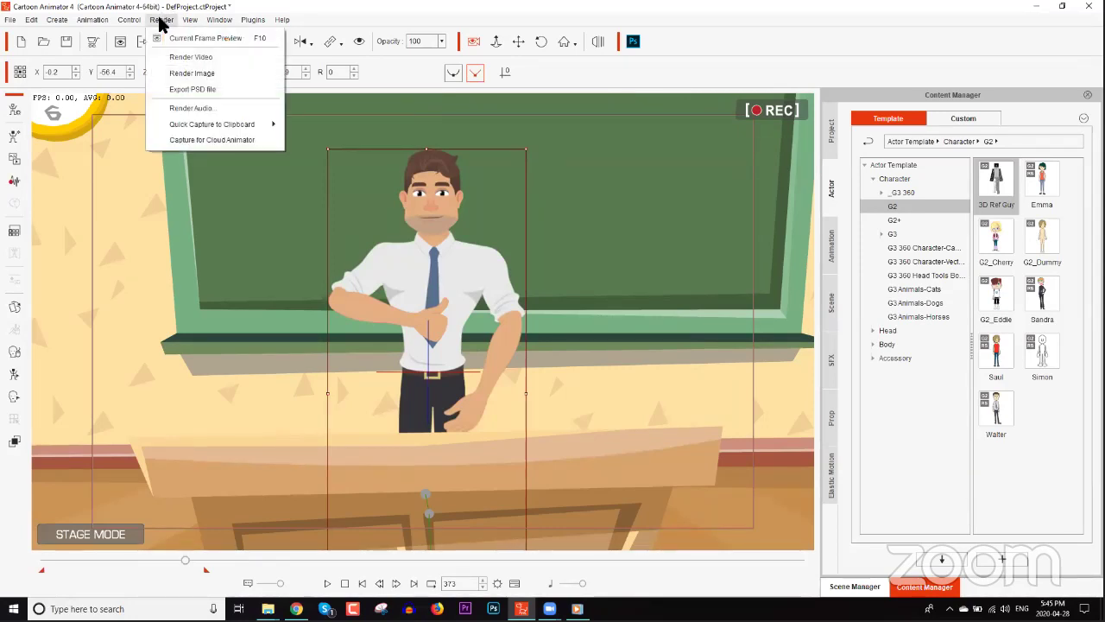
click(189, 61)
click(801, 182)
click(803, 191)
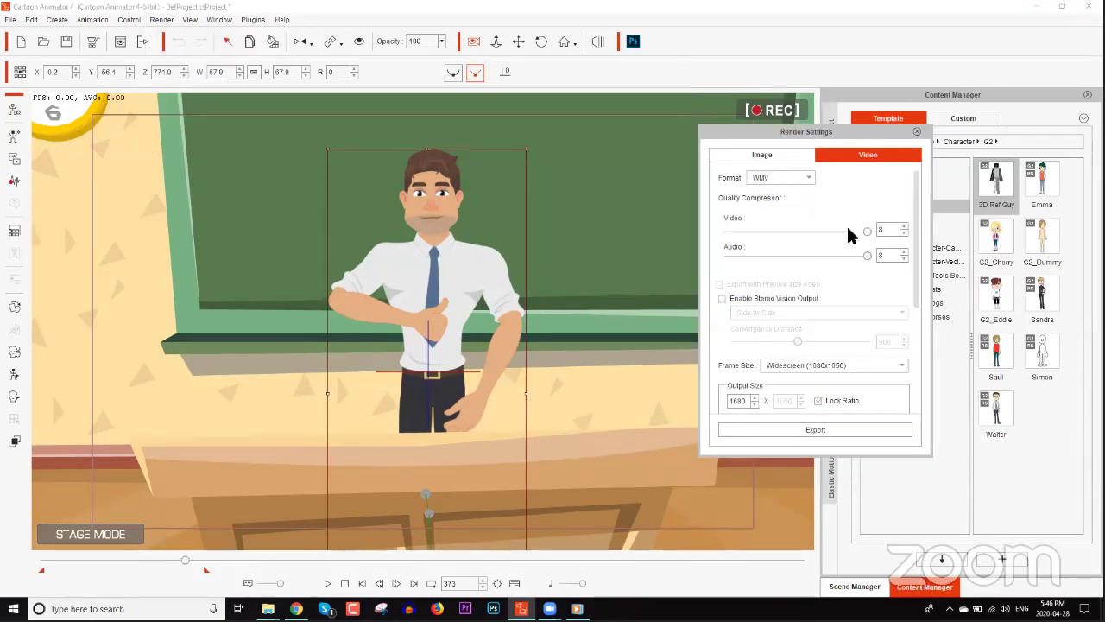
click(917, 132)
Set the image sequence render format to PNG, review the remaining export options, and close the render settings without exporting
click(164, 20)
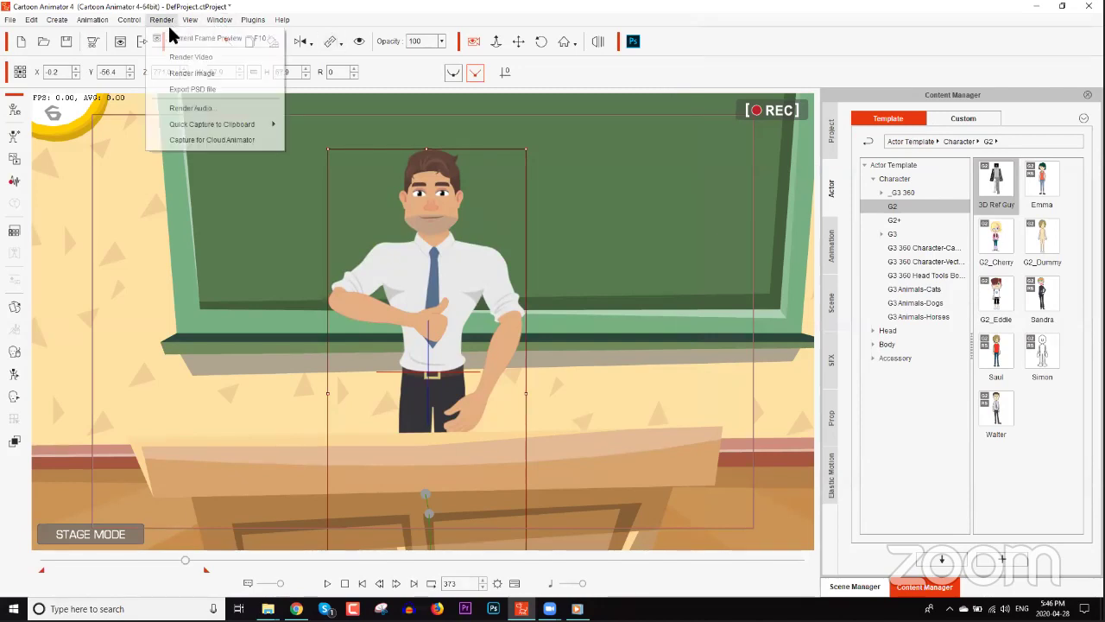
click(192, 75)
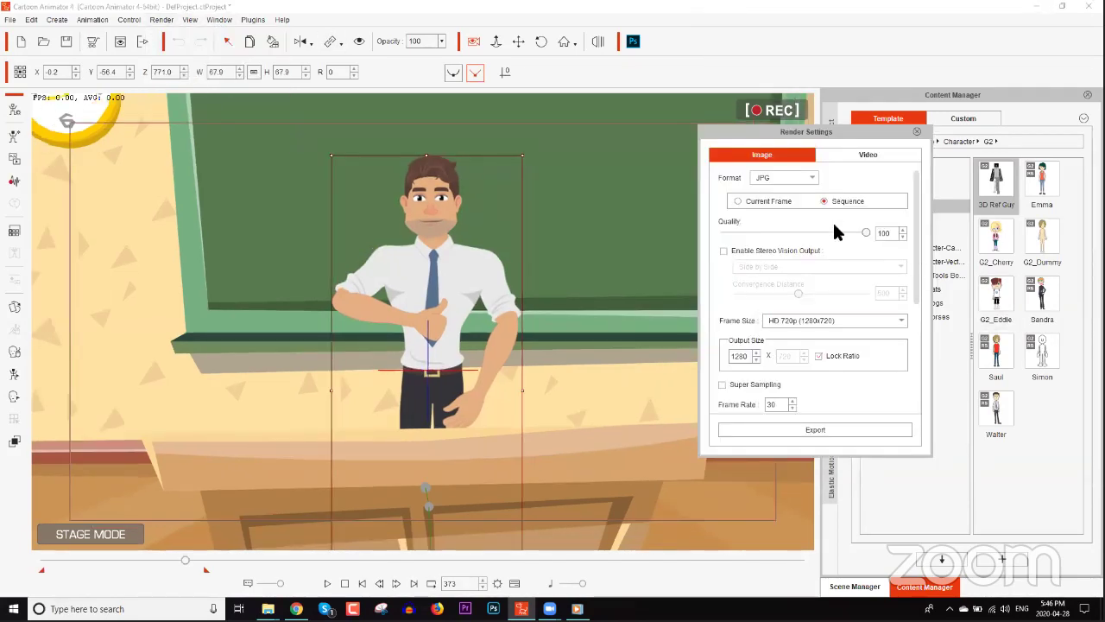
click(811, 177)
click(777, 215)
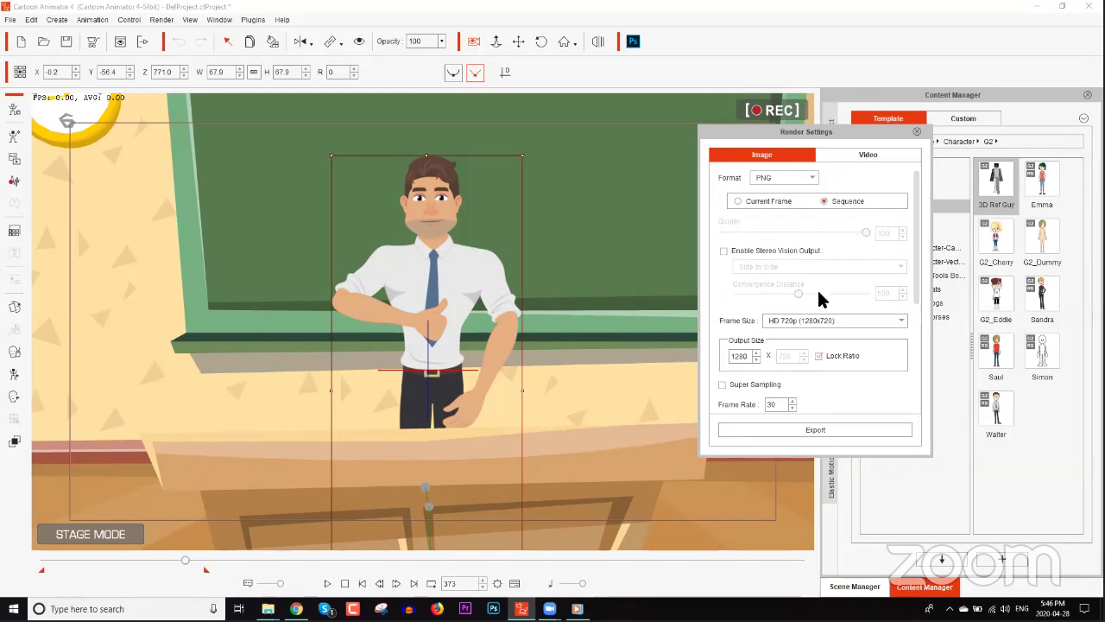
drag(913, 271, 901, 388)
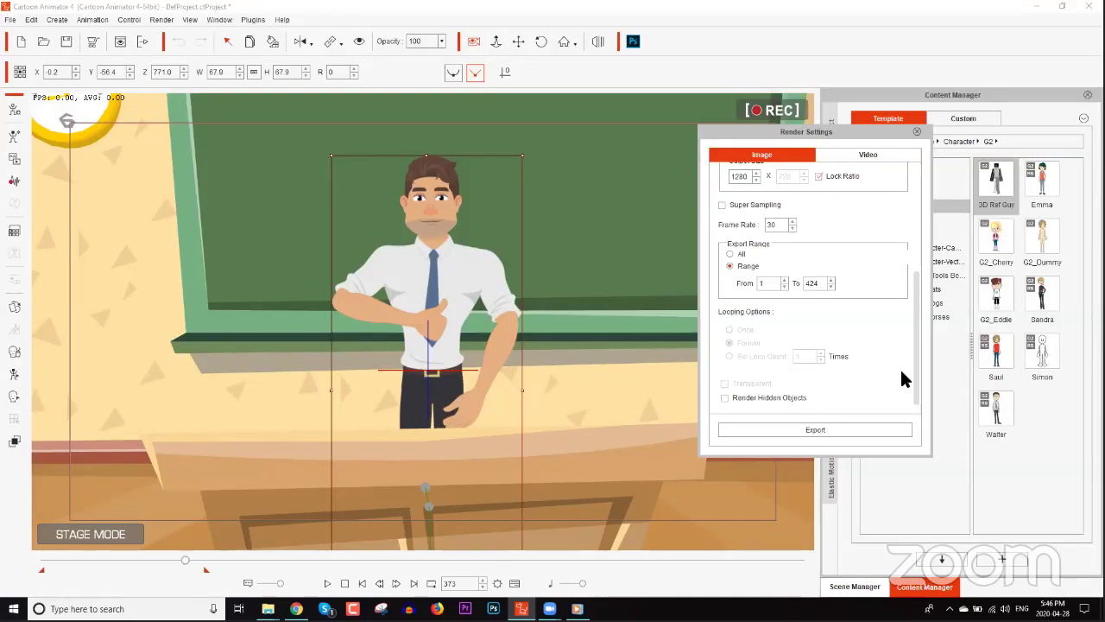
drag(919, 367, 905, 220)
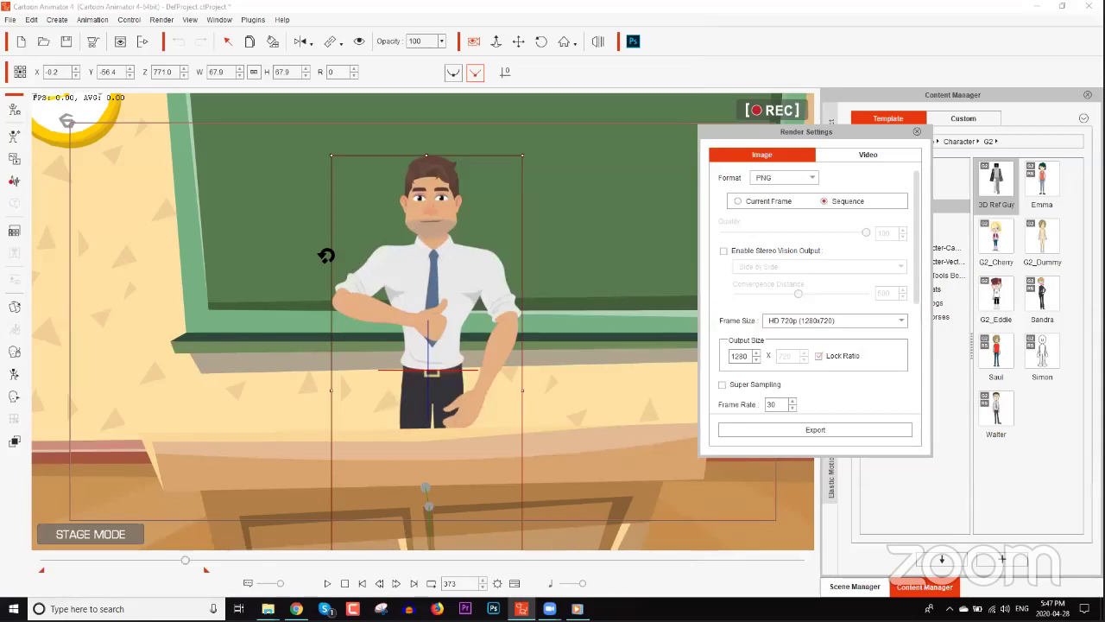
click(917, 132)
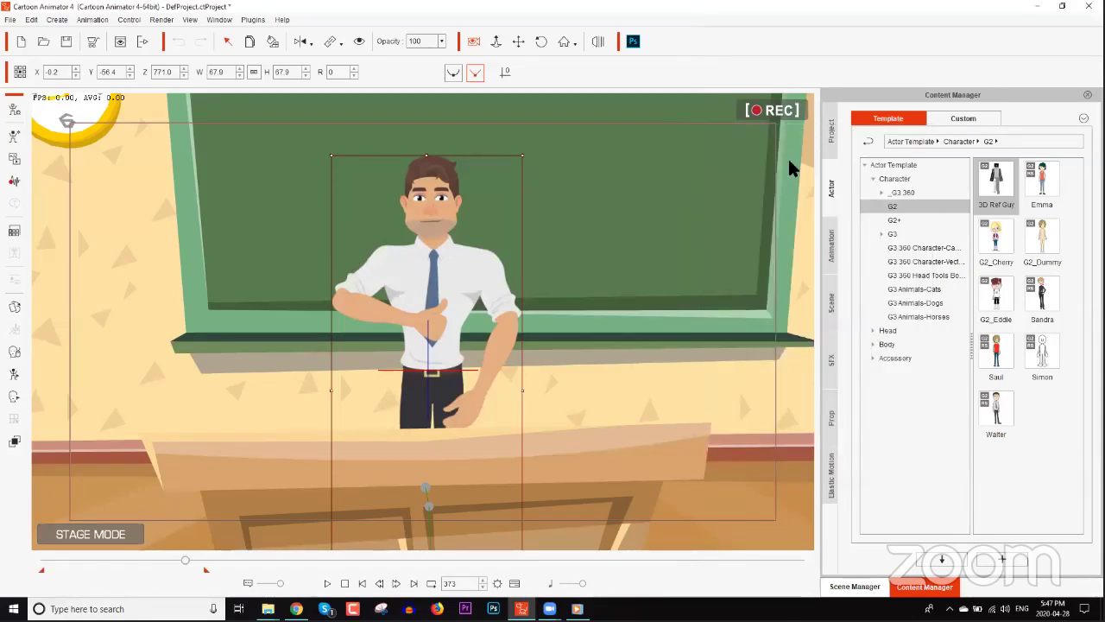
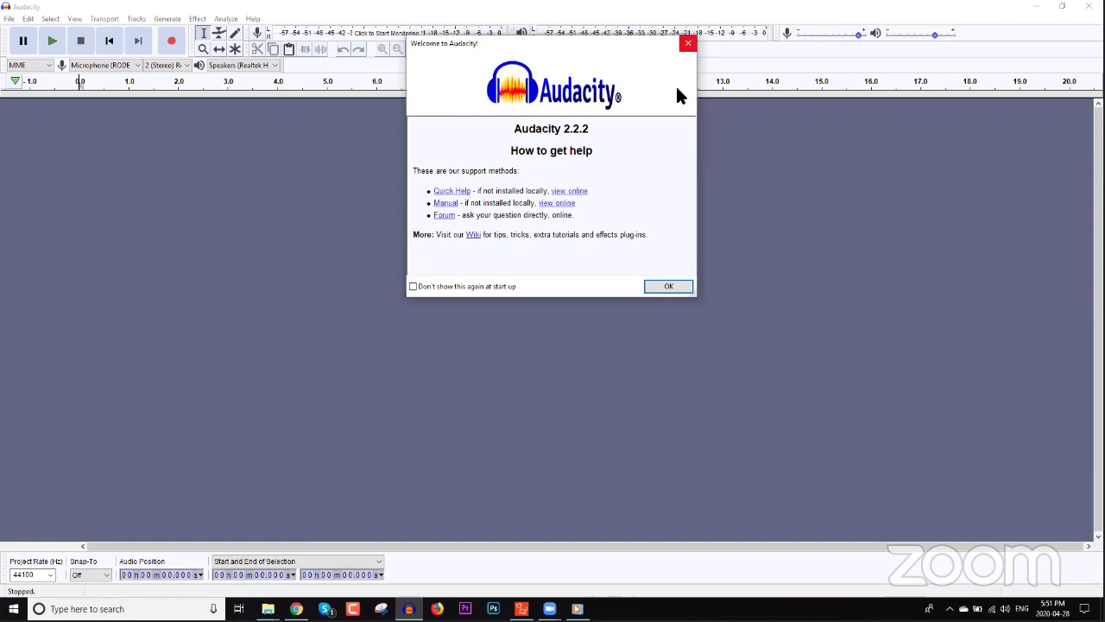
Dismiss the Audacity welcome message and close Audacity to return to the animation project
key(Return)
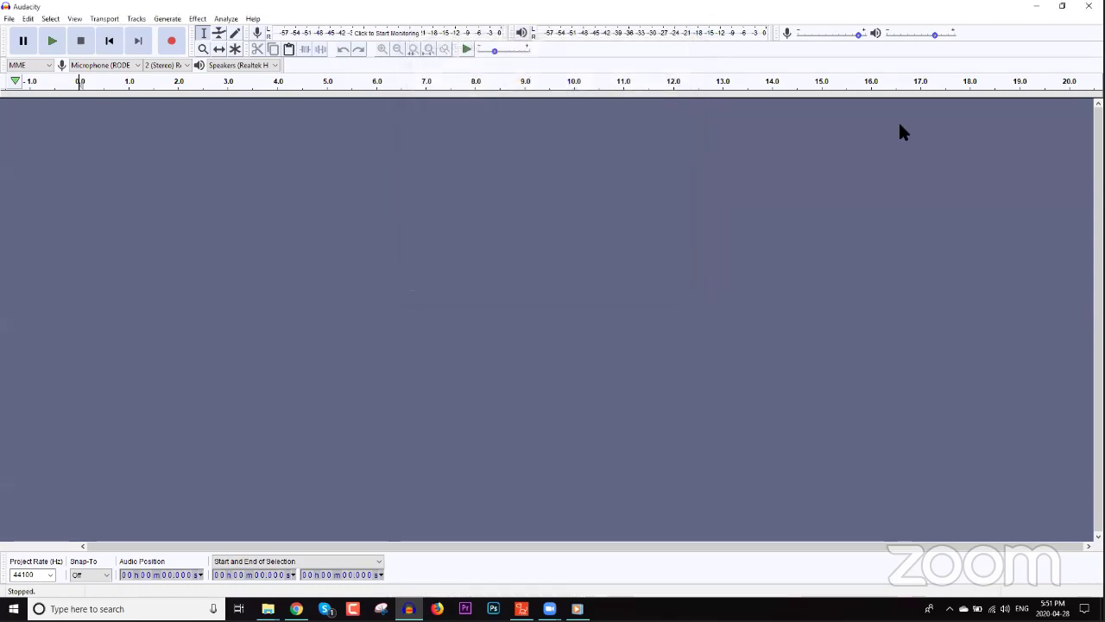
click(1089, 6)
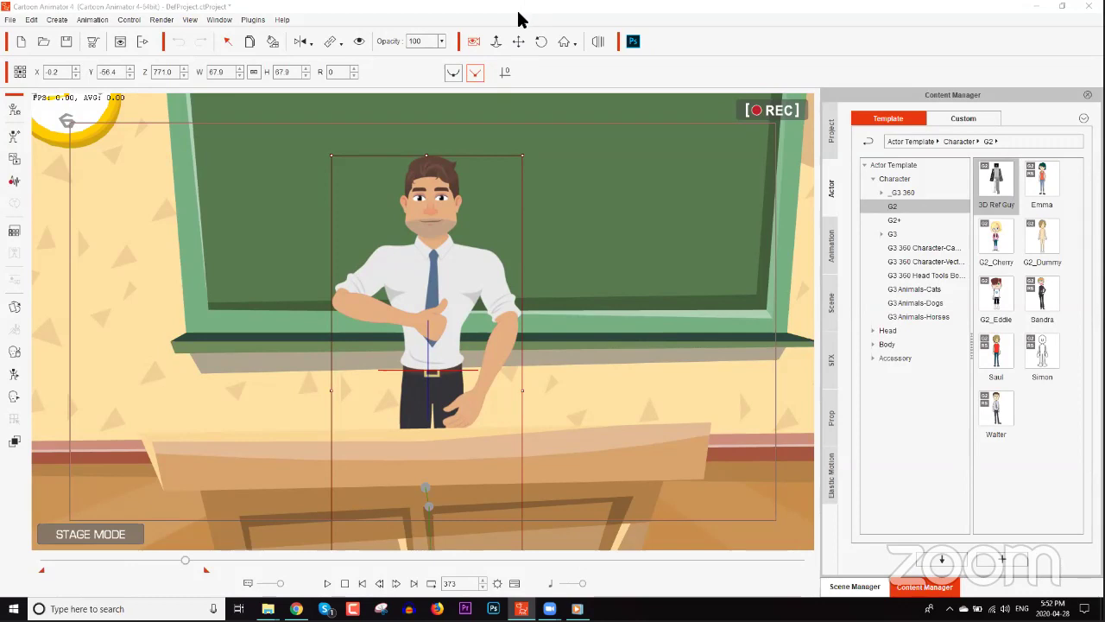
Turn off camera recording mode and convert all elements of the classroom scene to props
click(472, 43)
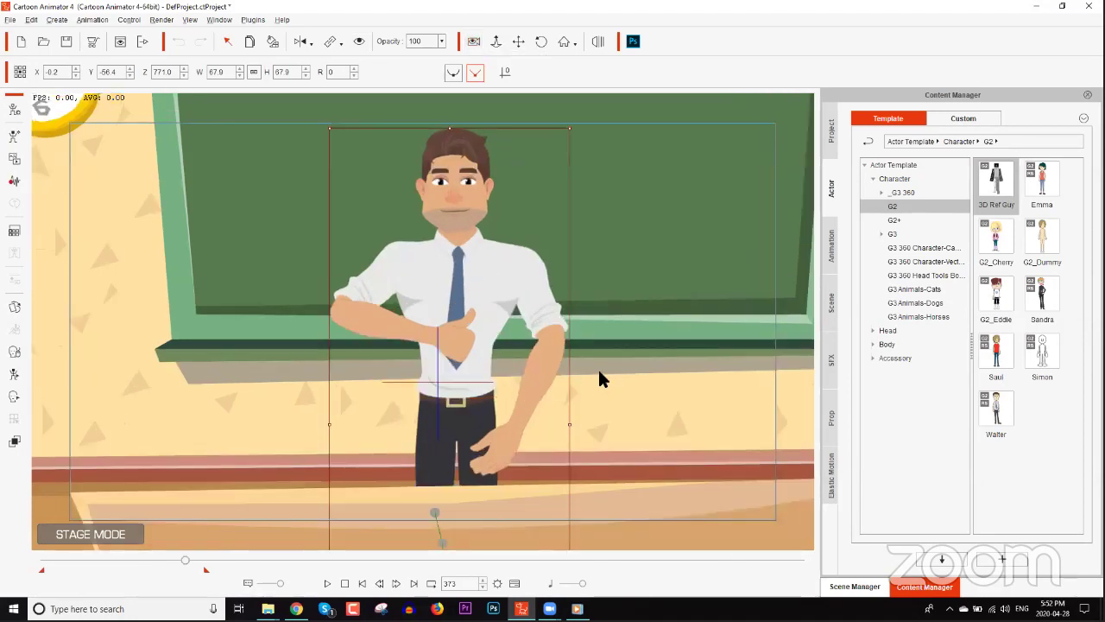
drag(592, 530, 579, 328)
drag(555, 210, 483, 397)
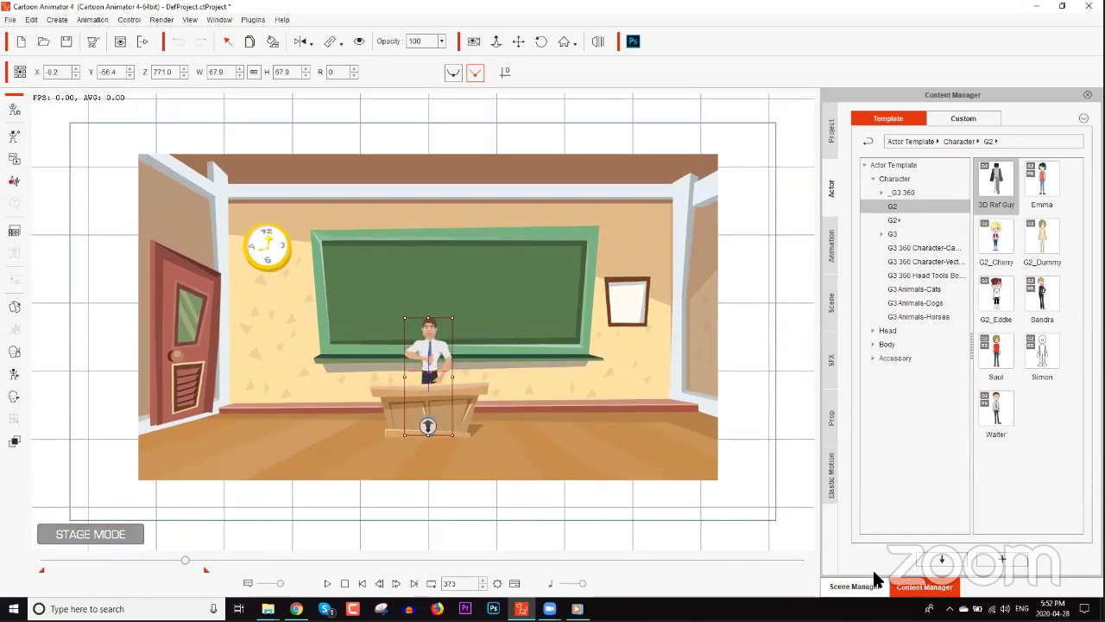
click(875, 587)
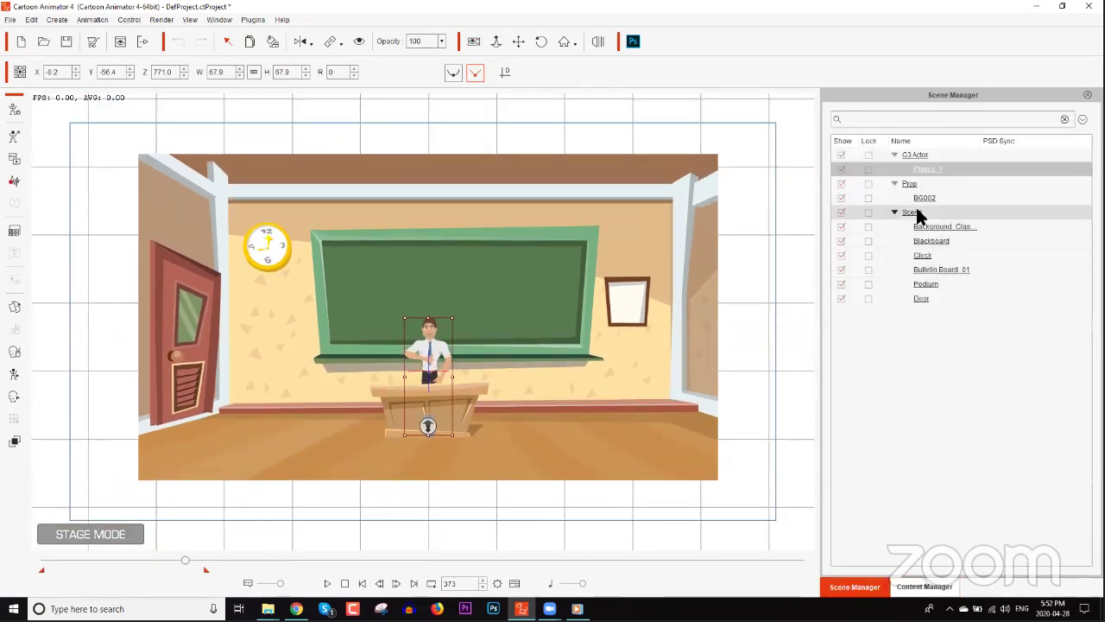
click(917, 213)
right_click(643, 381)
click(668, 391)
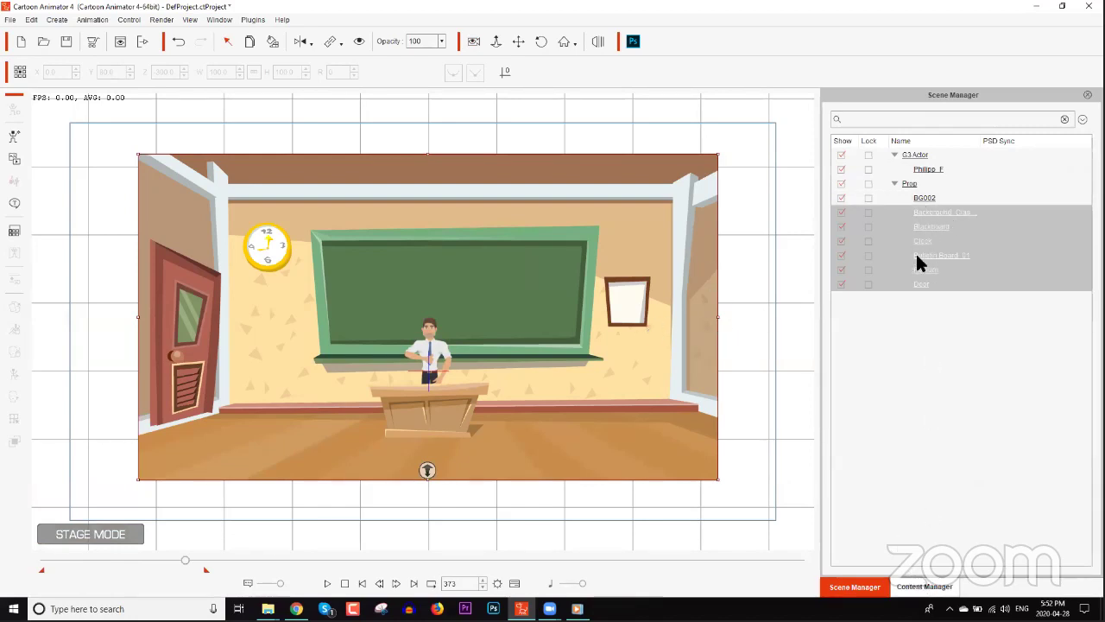
Save the selected classroom elements to the custom Scene library as Webinar Scene
click(925, 587)
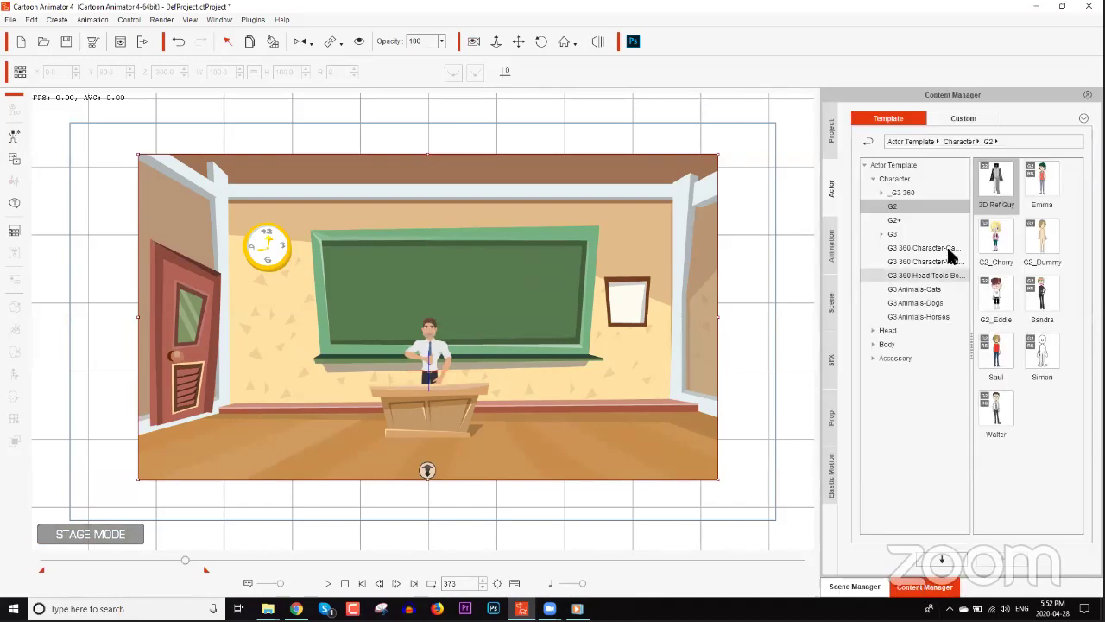
click(961, 119)
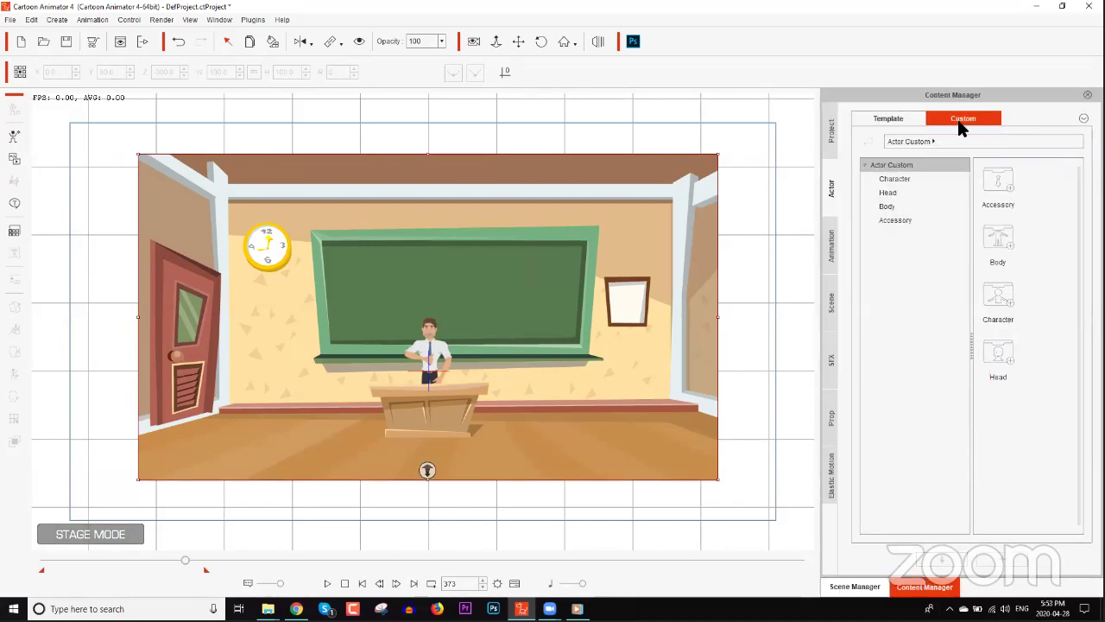
click(830, 311)
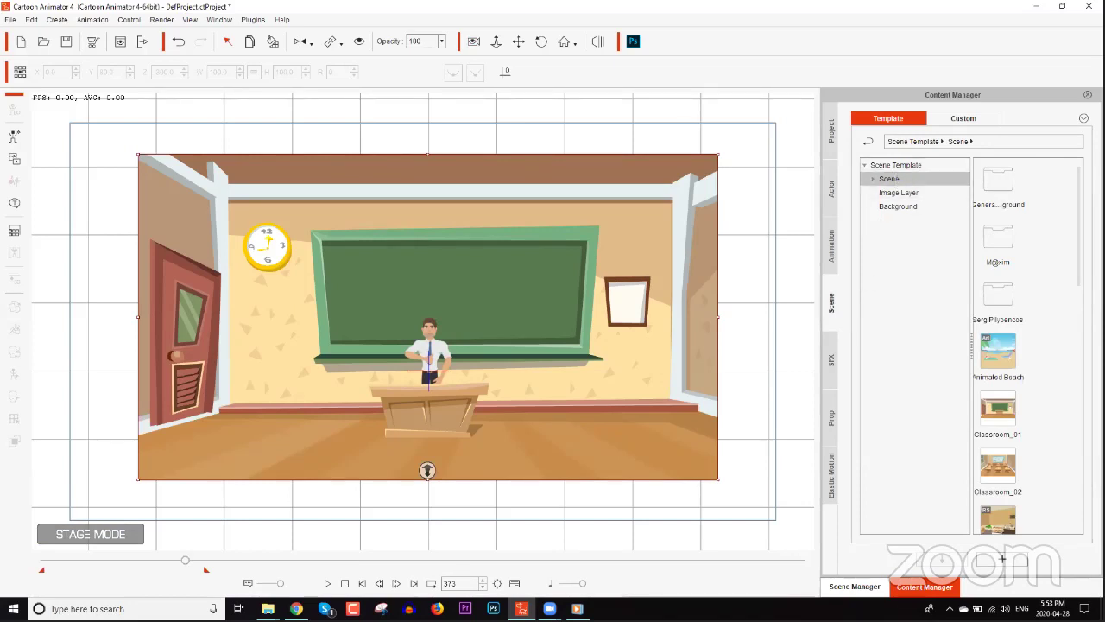
click(969, 116)
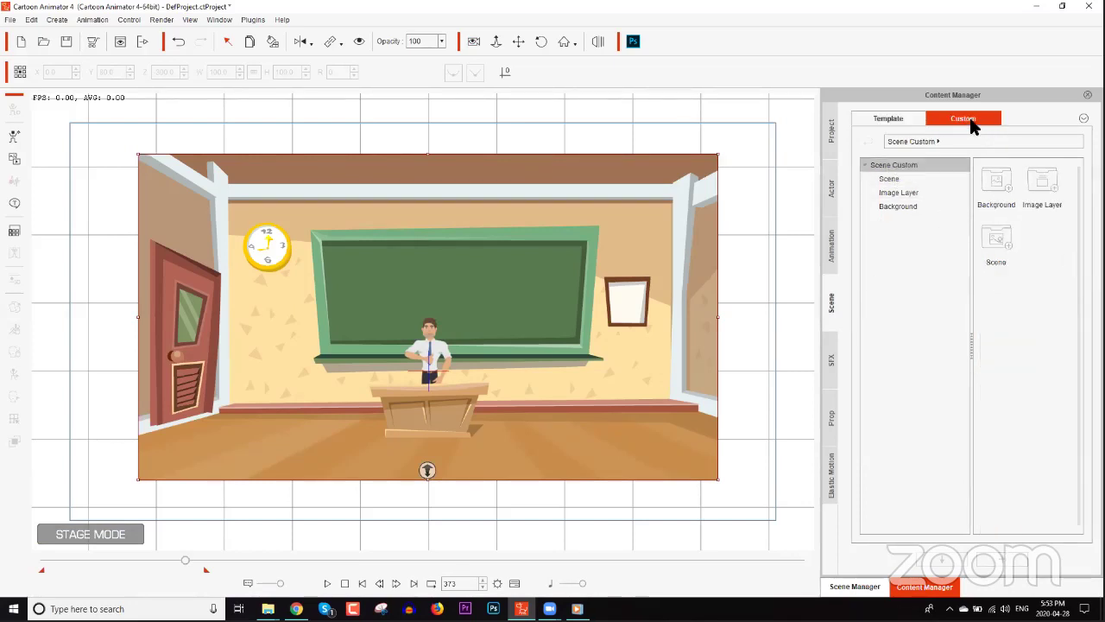
click(906, 176)
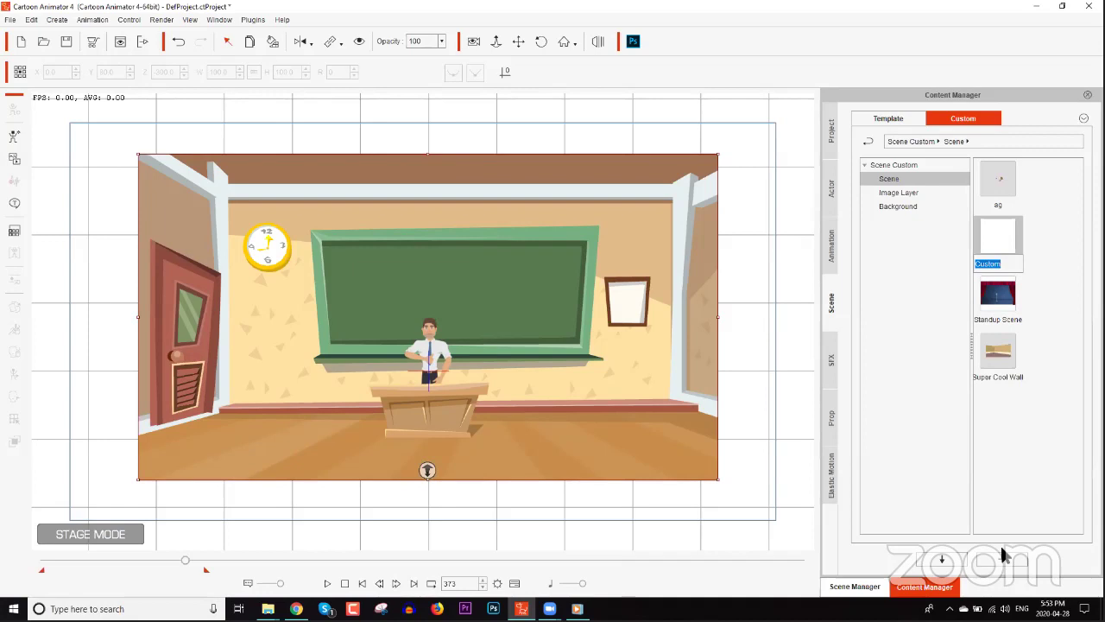
text(Webinar Scene)
key(Return)
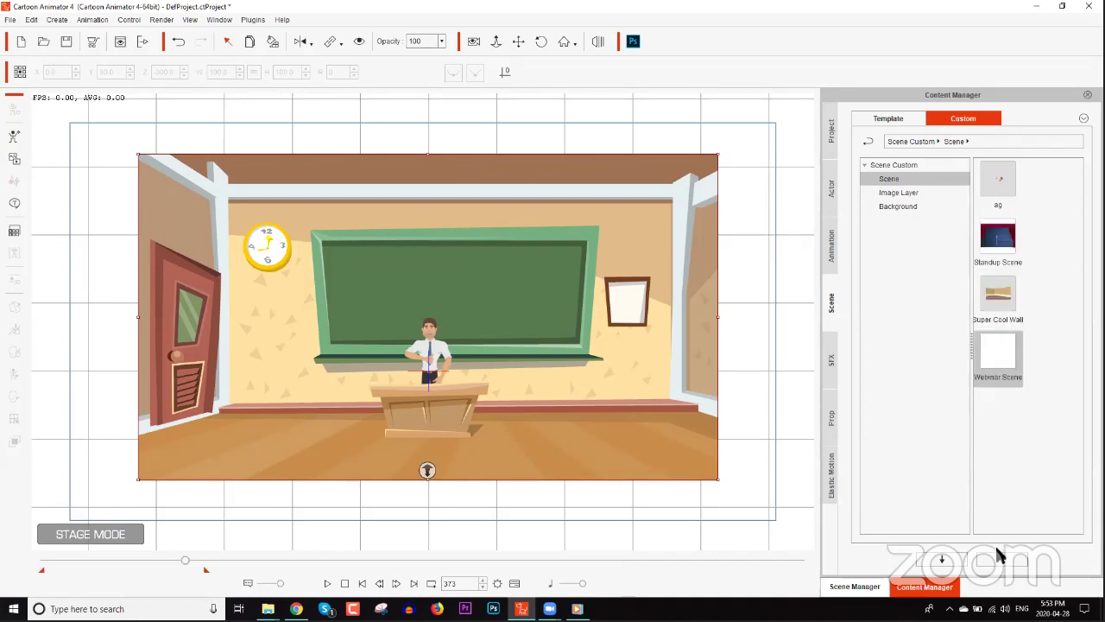
Save the project as Temp in the CTA4 QA folder
click(67, 43)
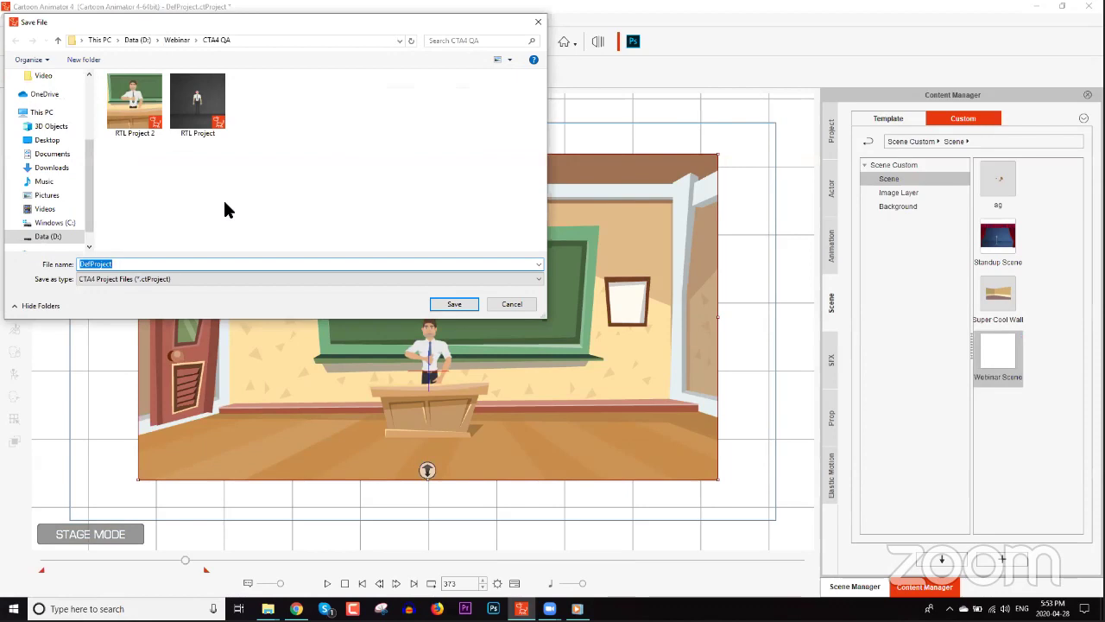
text(Temp)
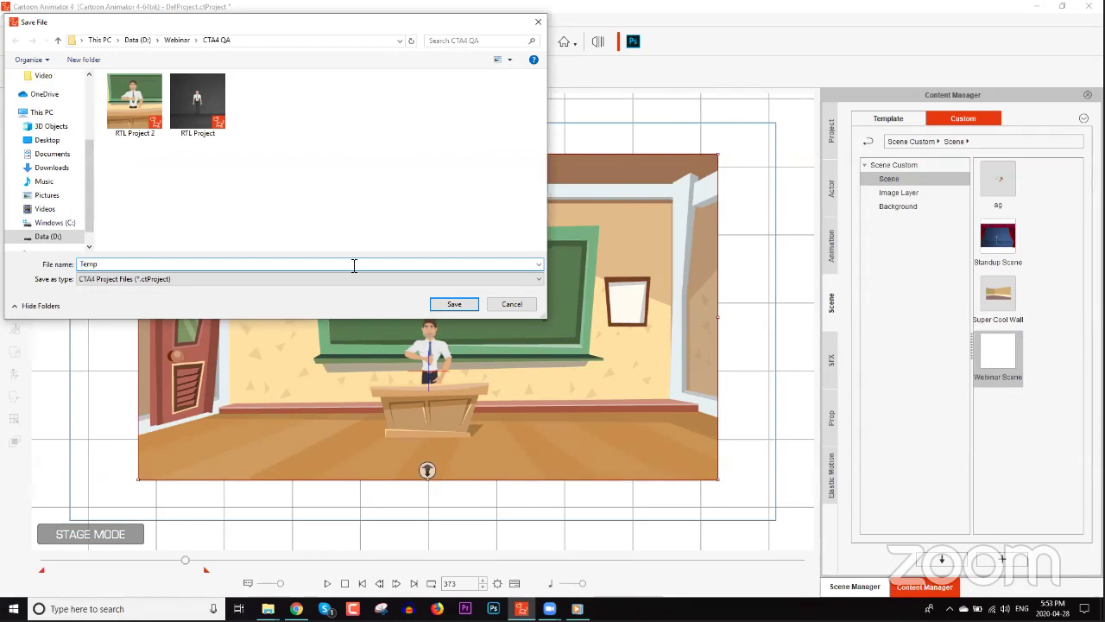
click(454, 304)
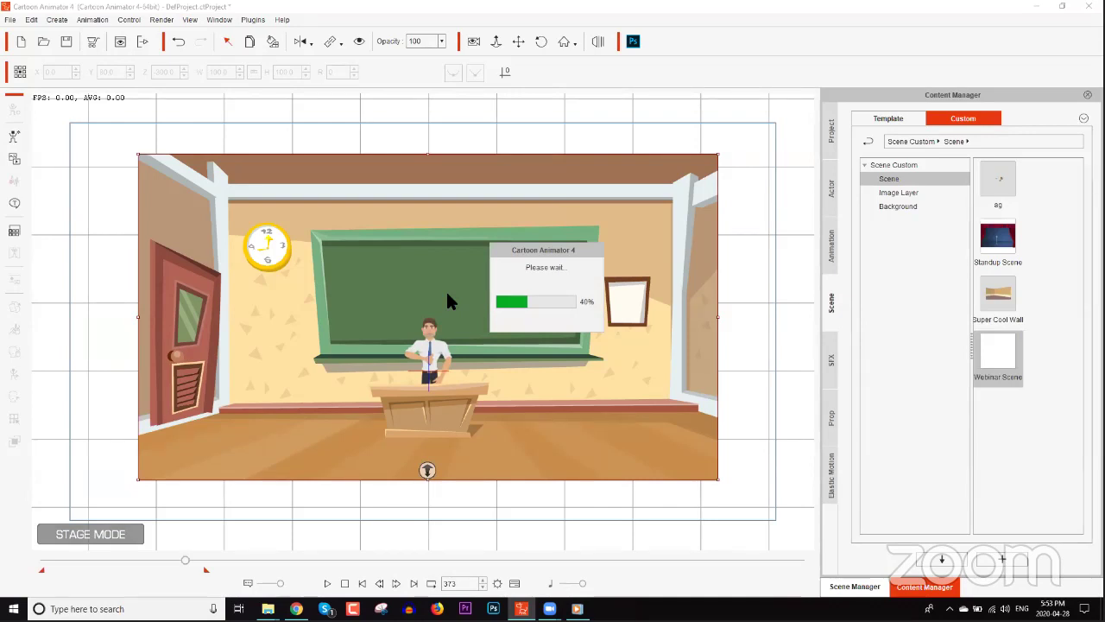
Try to load the saved Webinar Scene from the custom library into a new project and check the scene's element list
click(23, 40)
double_click(998, 335)
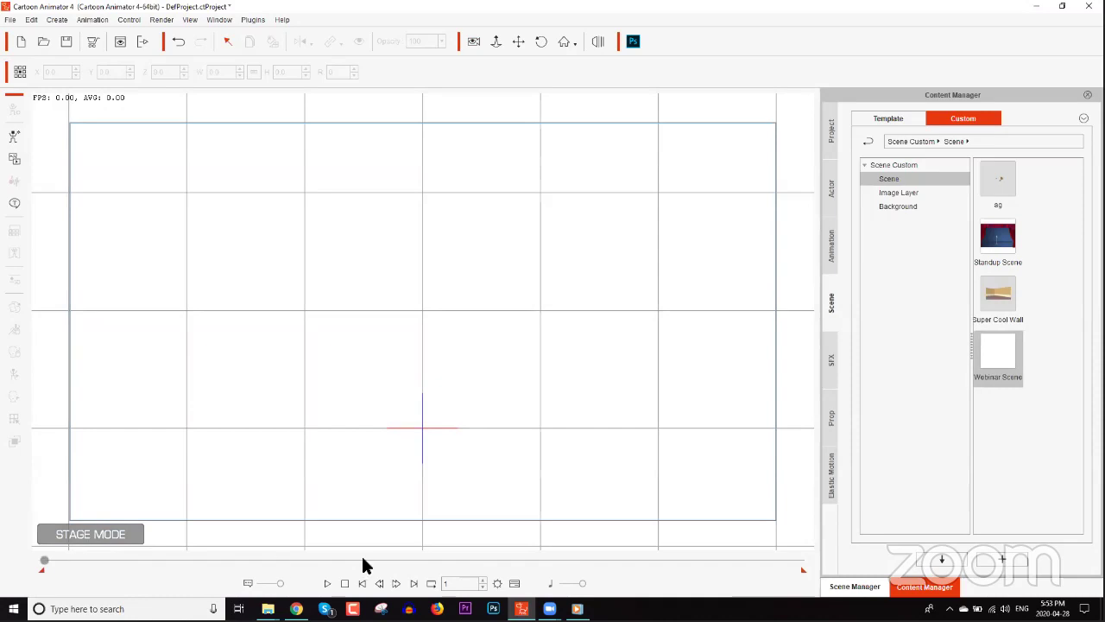
click(855, 586)
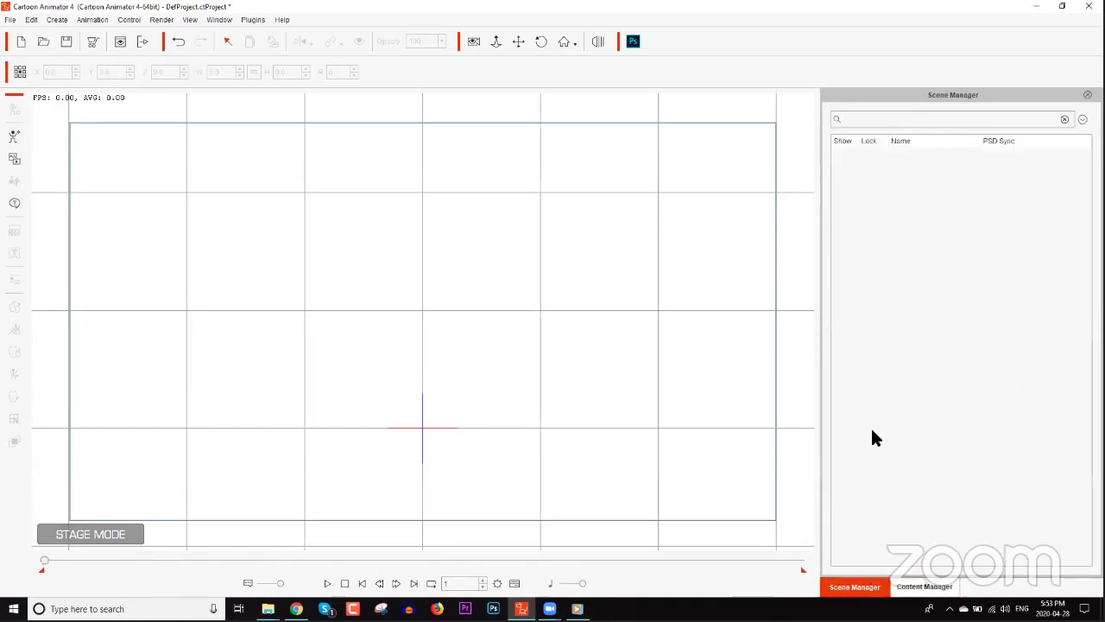
Open the recent project Temp.ctProject without saving the current project
click(10, 19)
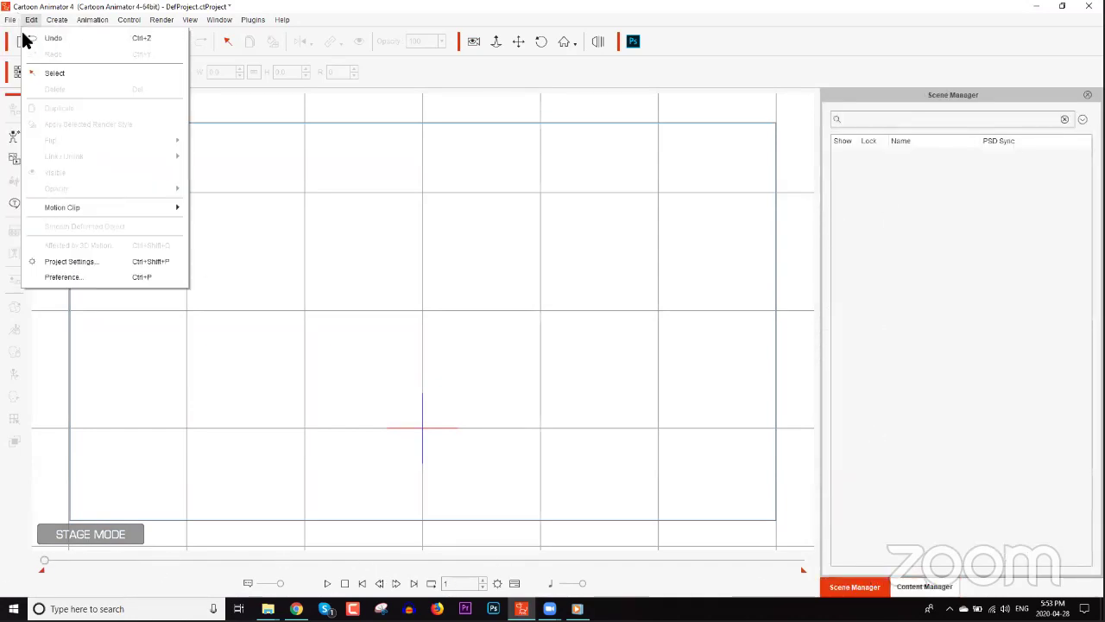
mouse_move(59, 102)
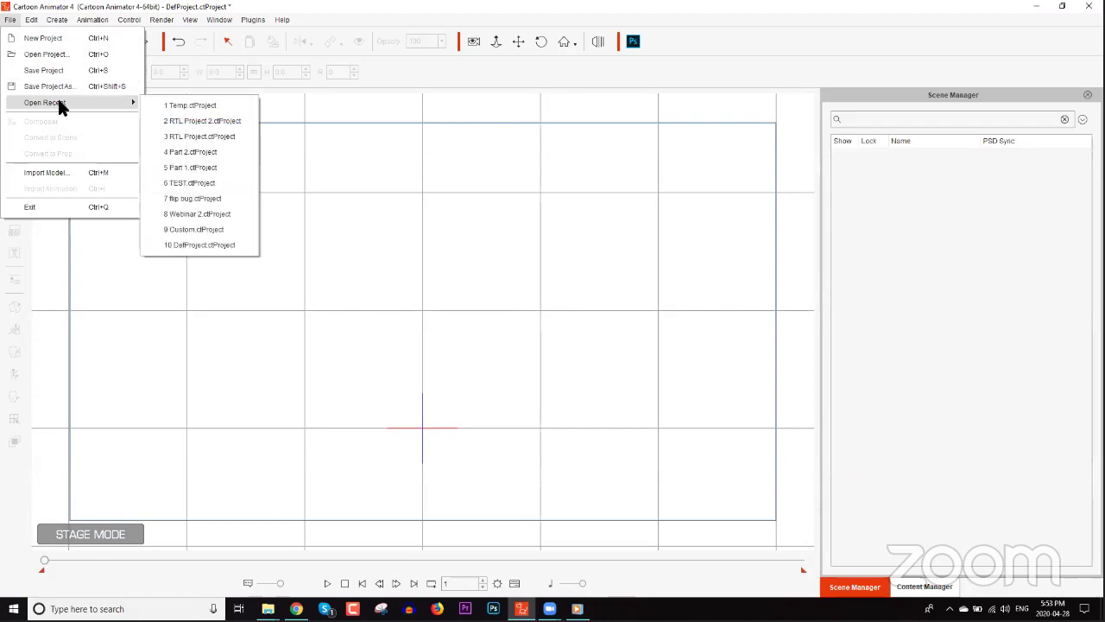
click(234, 104)
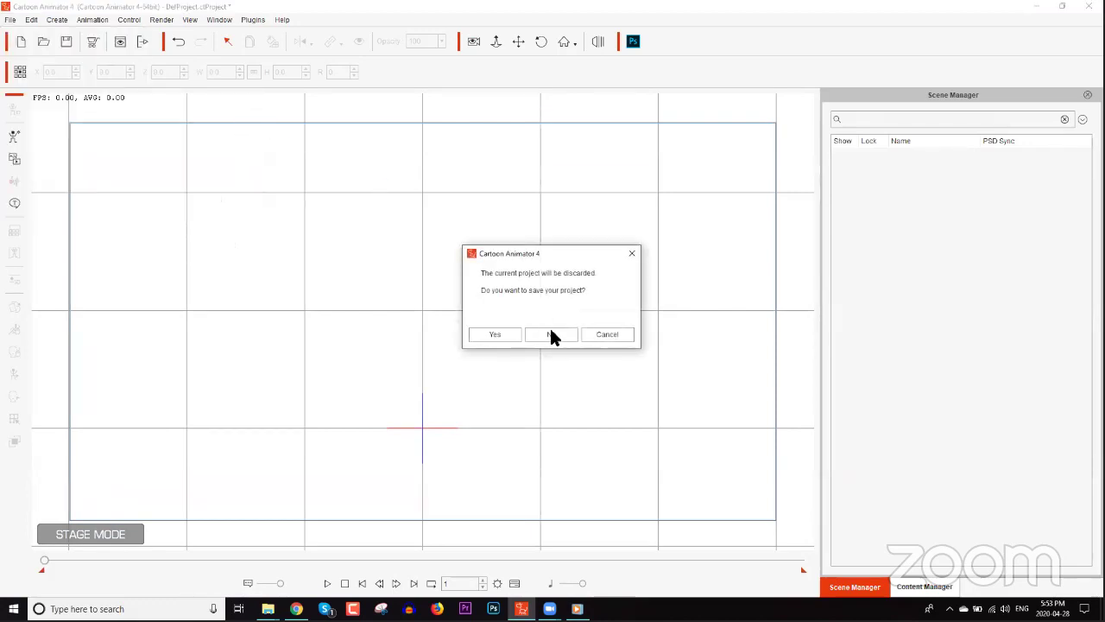
click(551, 335)
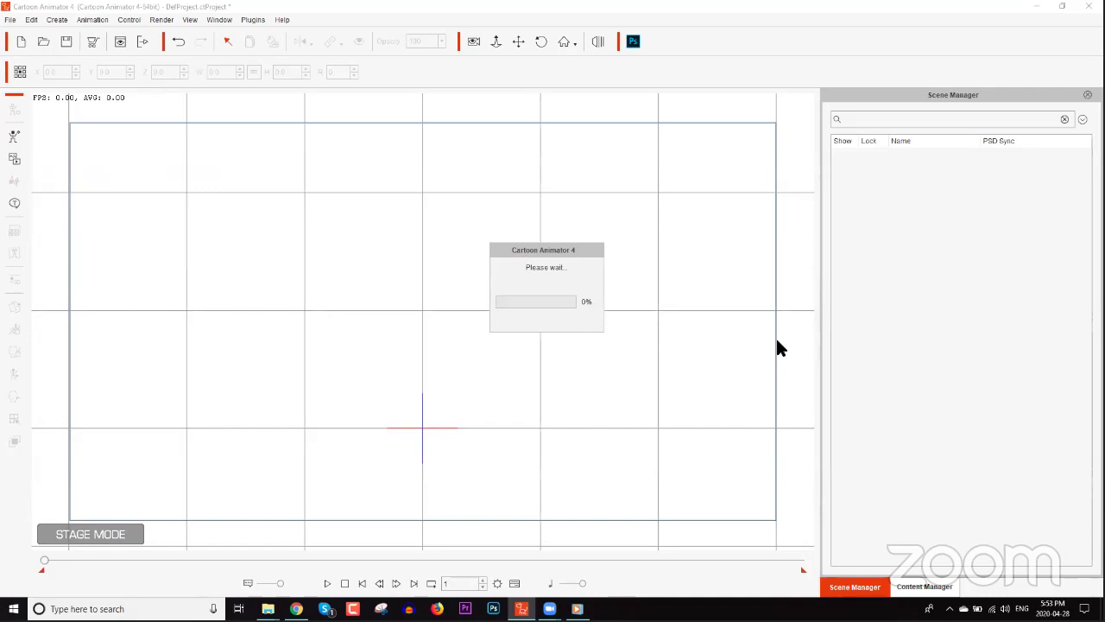
In a new project, place the Beach Mat, Cocktail Drink and crab props from 03_G3 Beach Scene and scale the crab to about 50.6%
click(19, 43)
click(954, 590)
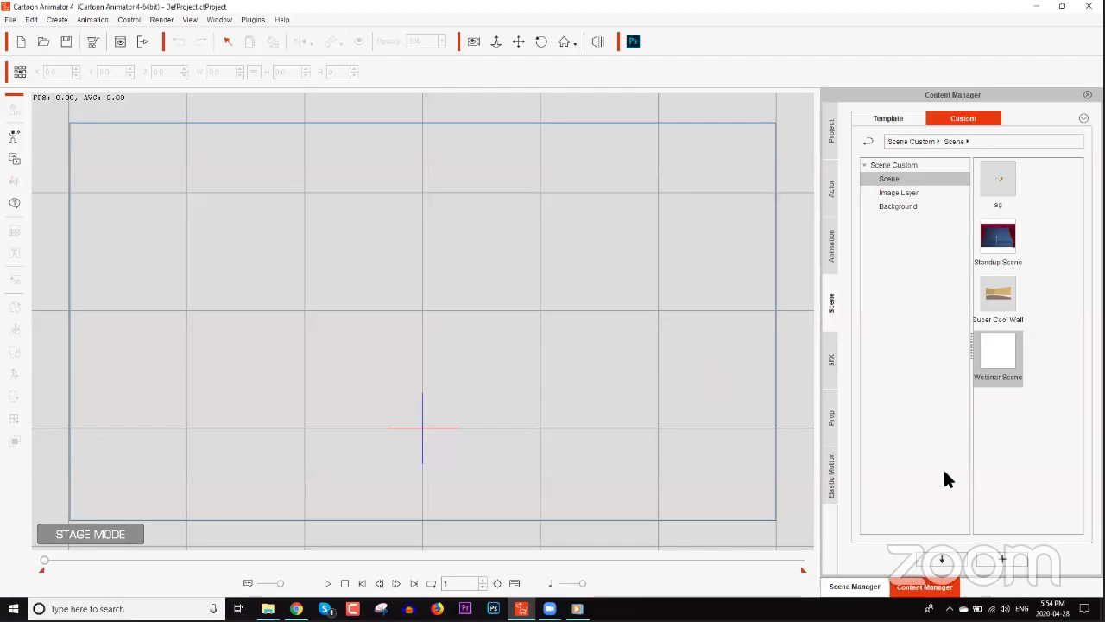
click(832, 192)
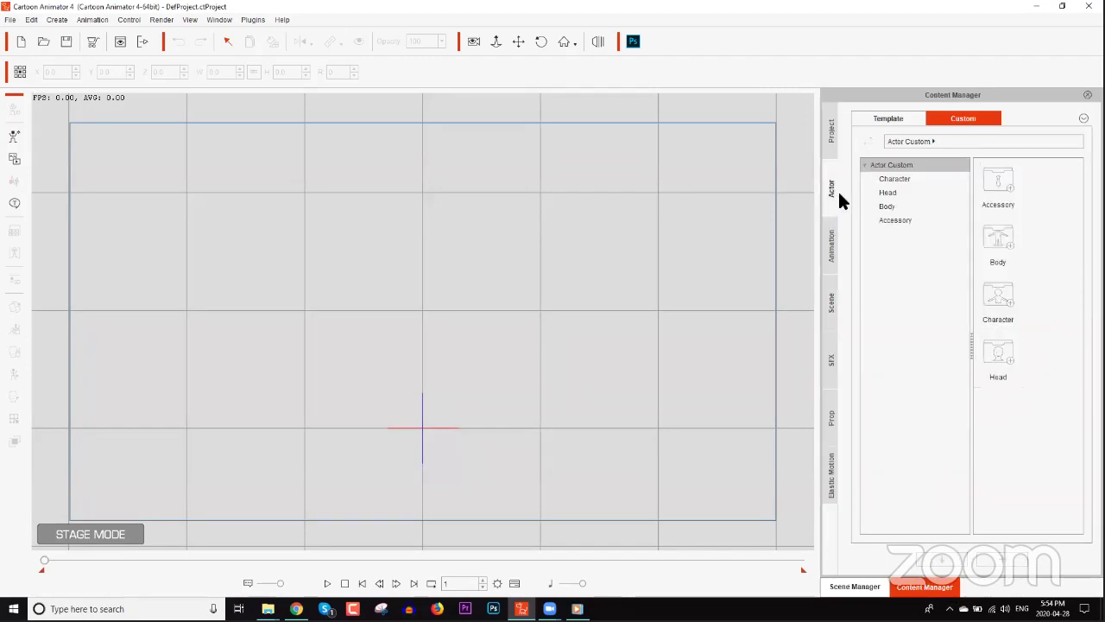
click(829, 417)
click(895, 206)
drag(998, 182, 446, 422)
drag(1014, 475, 527, 402)
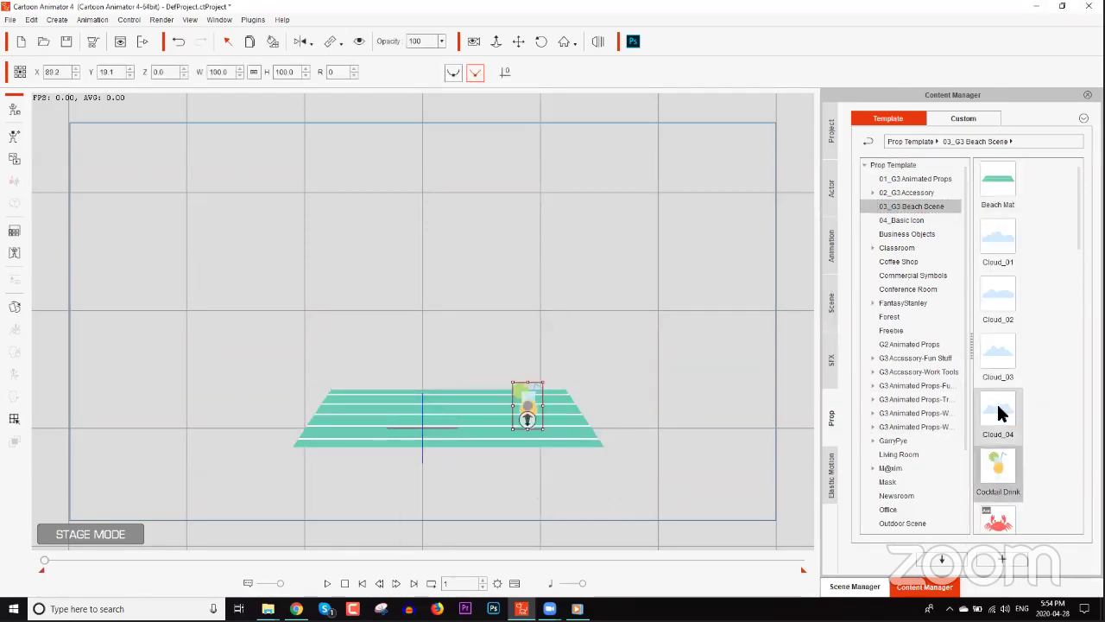
drag(997, 524, 360, 414)
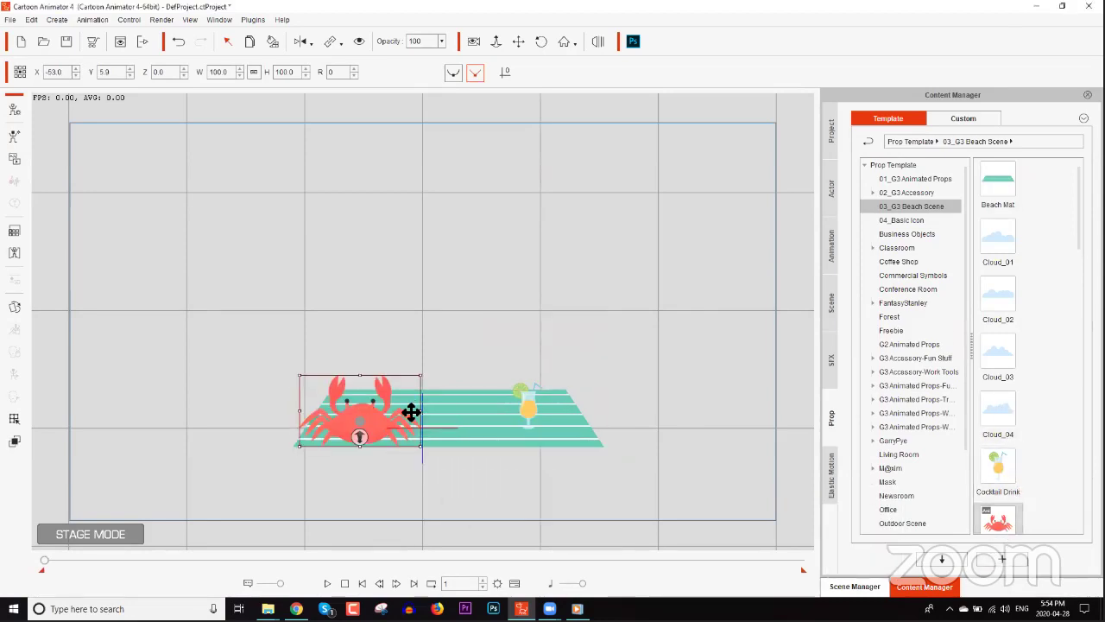
drag(419, 377, 389, 414)
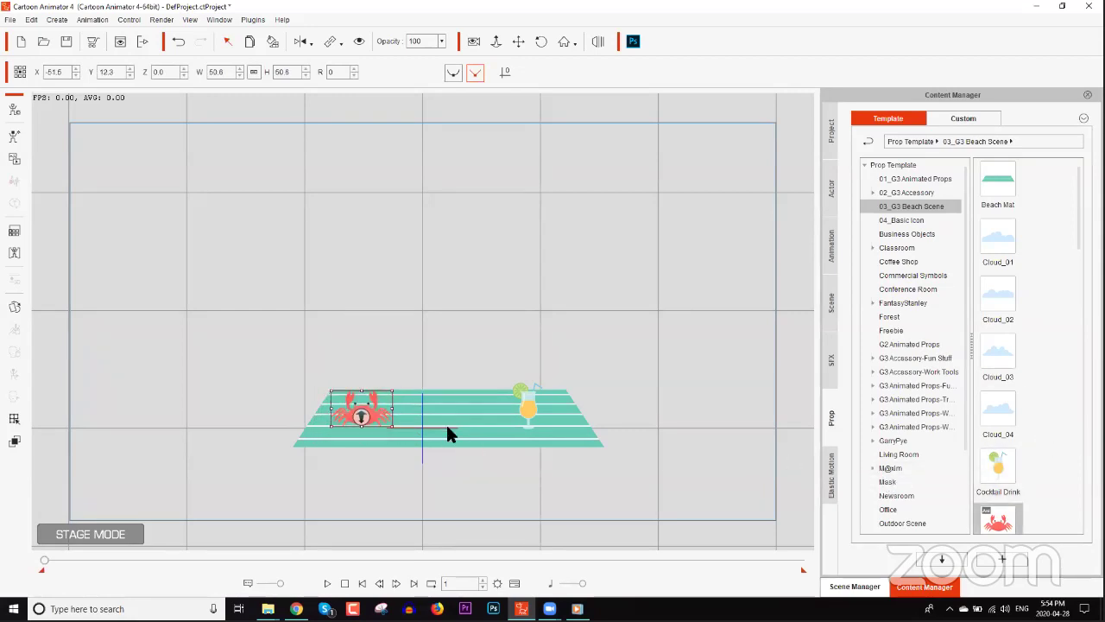
Select the beach mat, crab and cocktail drink together and convert the props to scene elements
drag(509, 453, 429, 308)
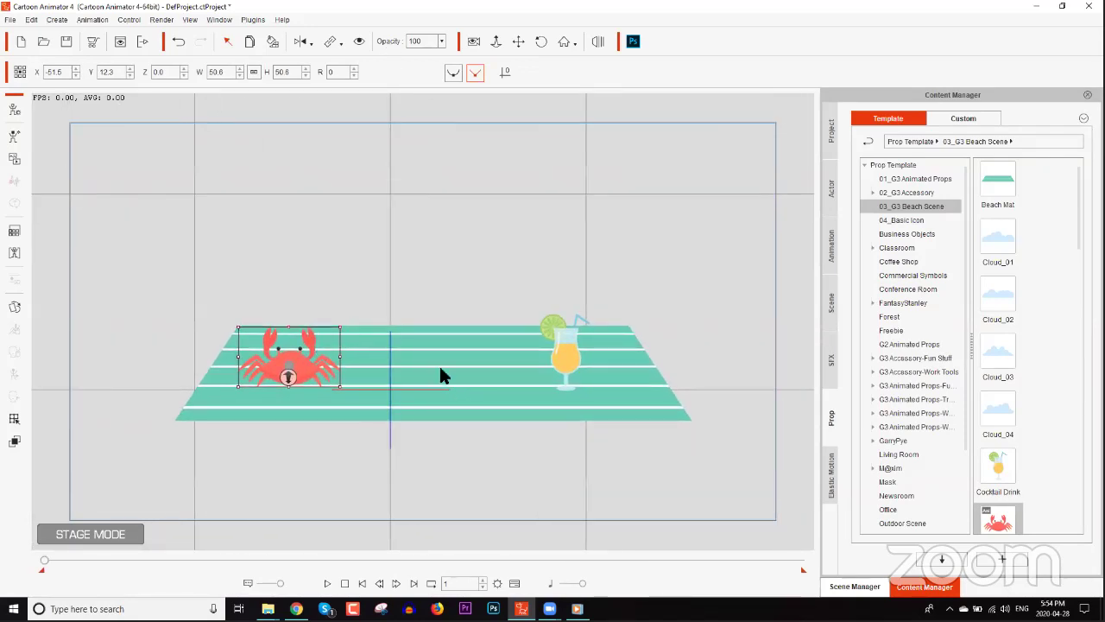
click(514, 369)
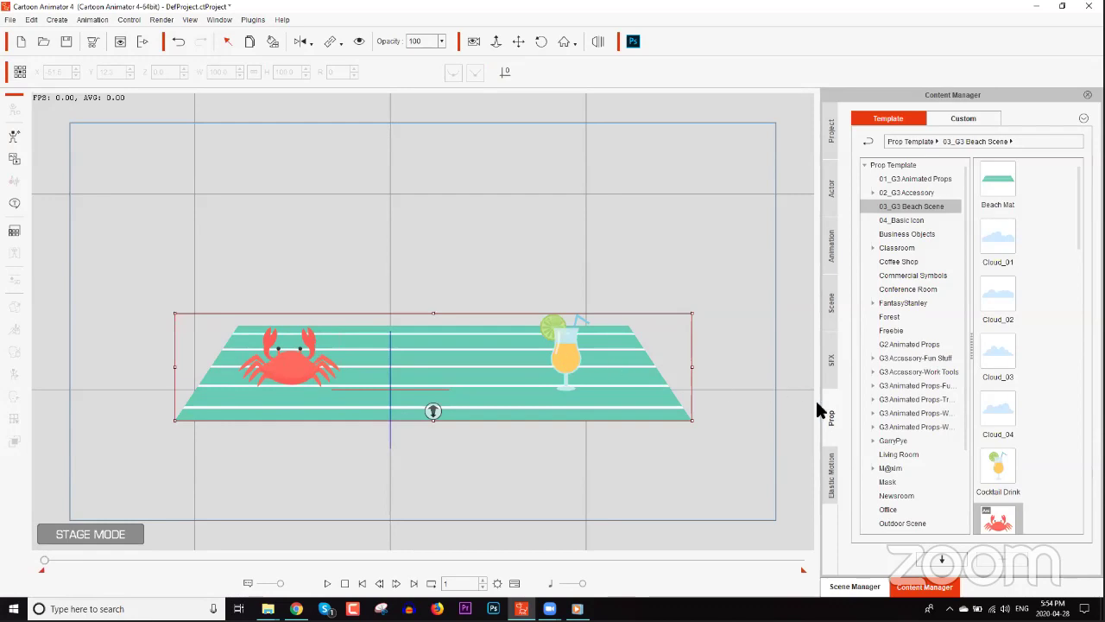
click(958, 120)
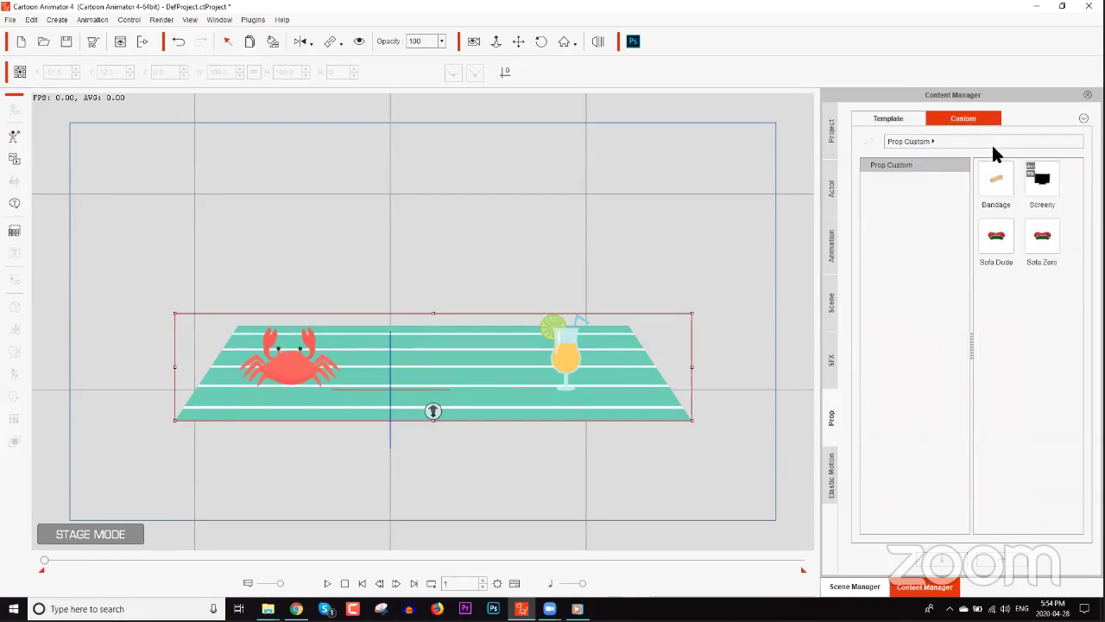
click(832, 304)
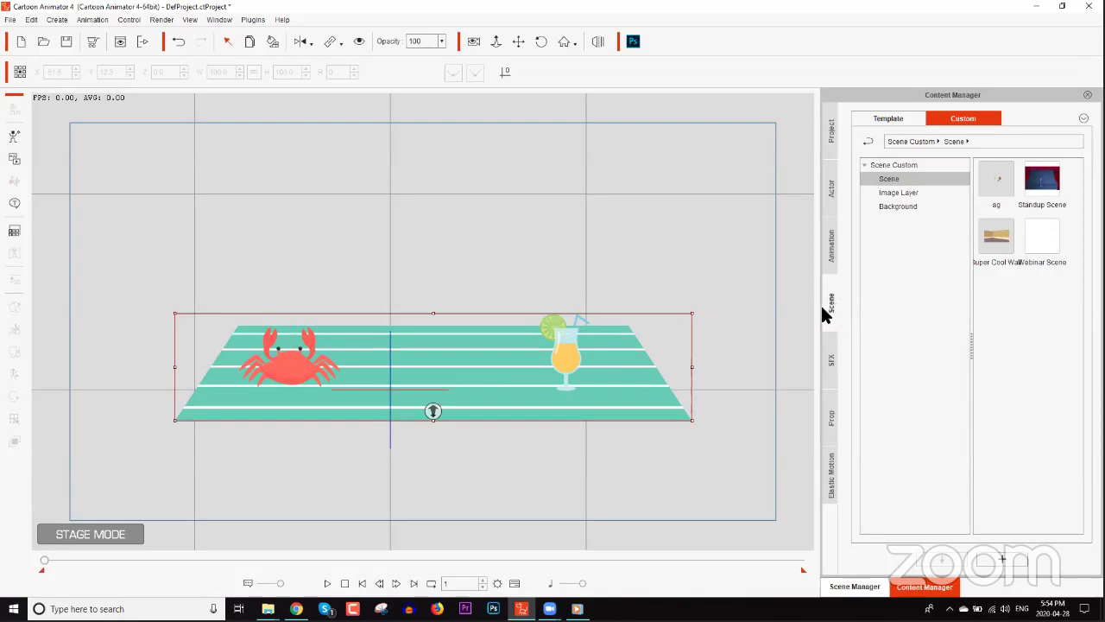
right_click(620, 385)
click(664, 396)
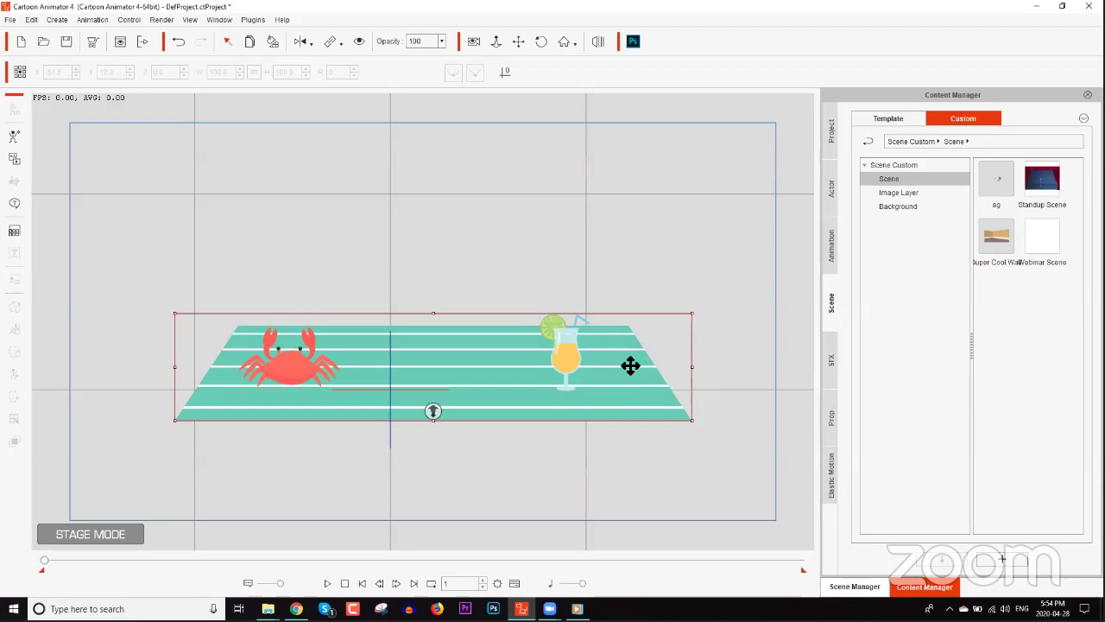
click(859, 586)
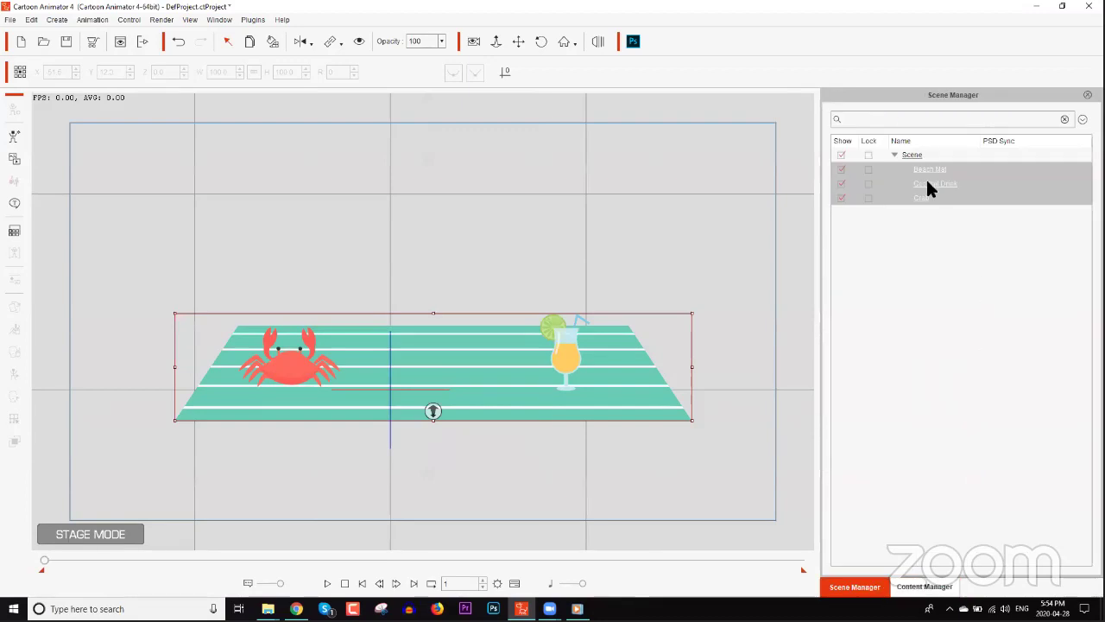
Save the selected beach elements to the custom Scene library under a joke name
click(924, 587)
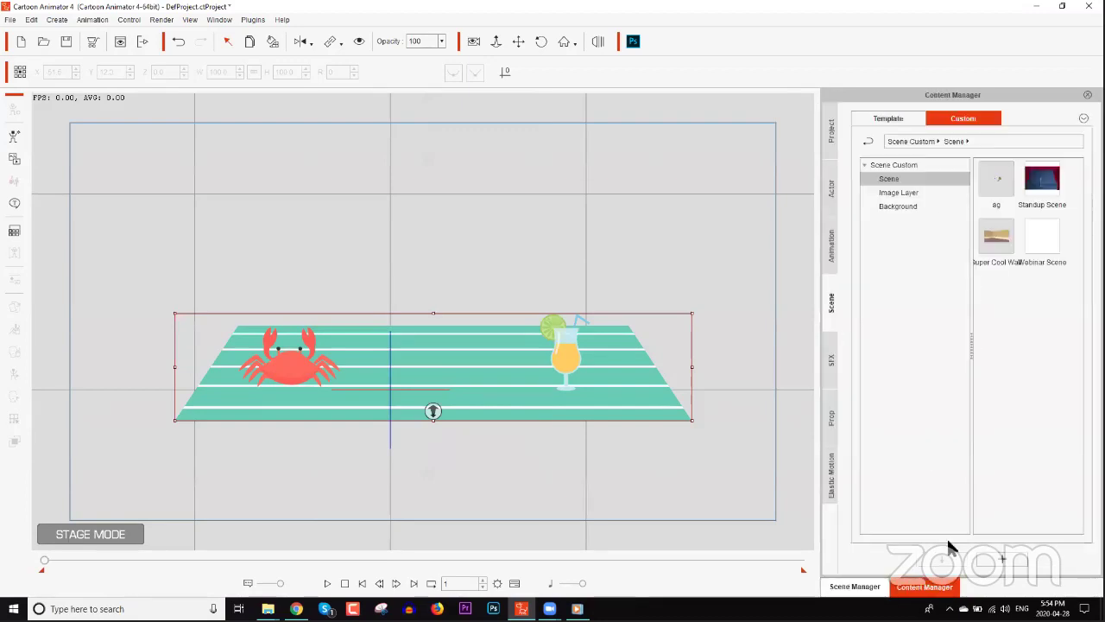
click(1002, 559)
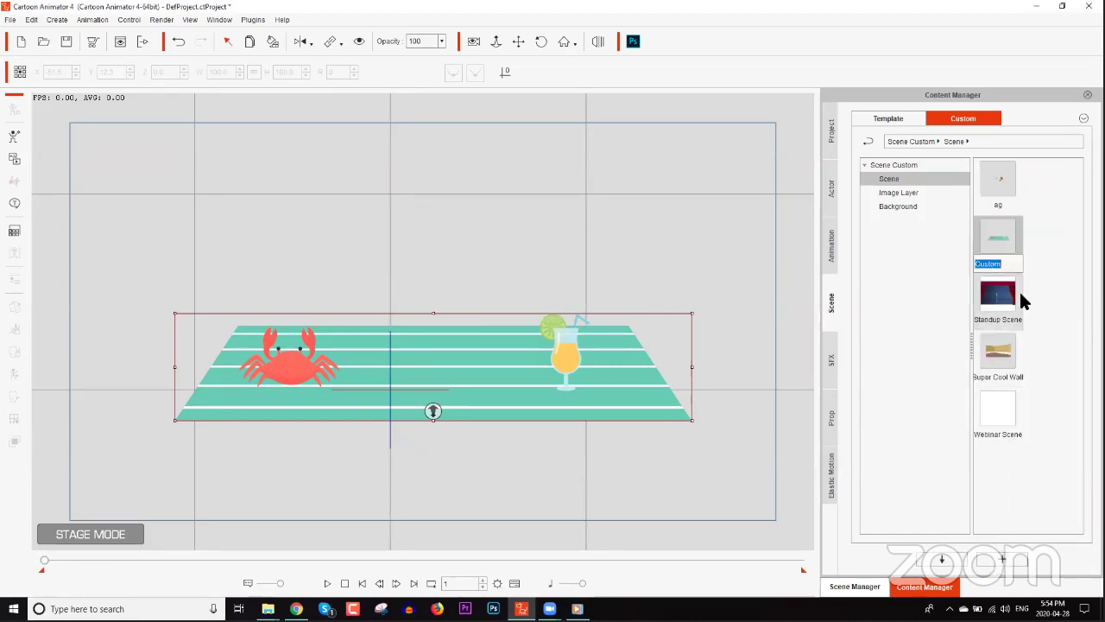
text(Wall)
key(BackSpace)
key(BackSpace)
key(BackSpace)
text(KaiisDumb)
key(Return)
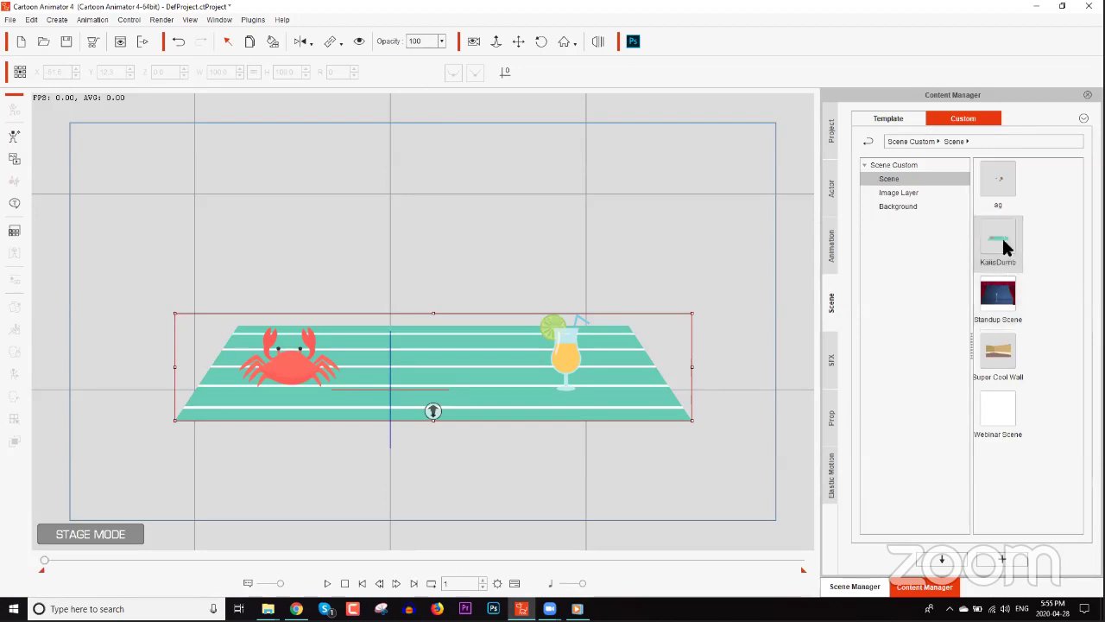
Start a new project without saving the current one and load the custom beach scene onto the stage
click(20, 41)
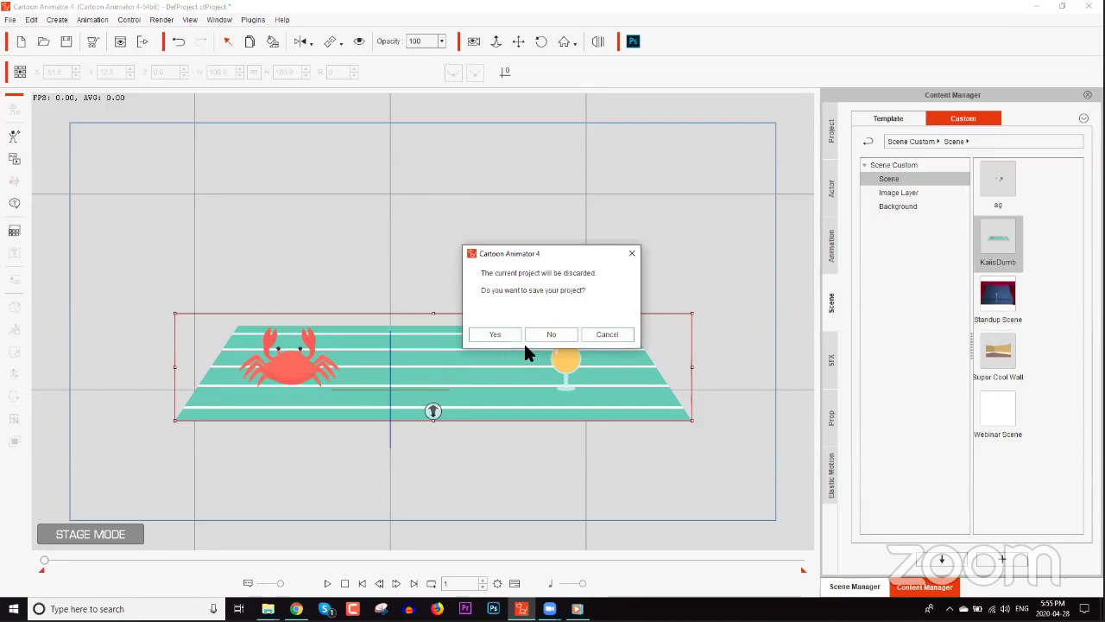
click(552, 334)
double_click(996, 237)
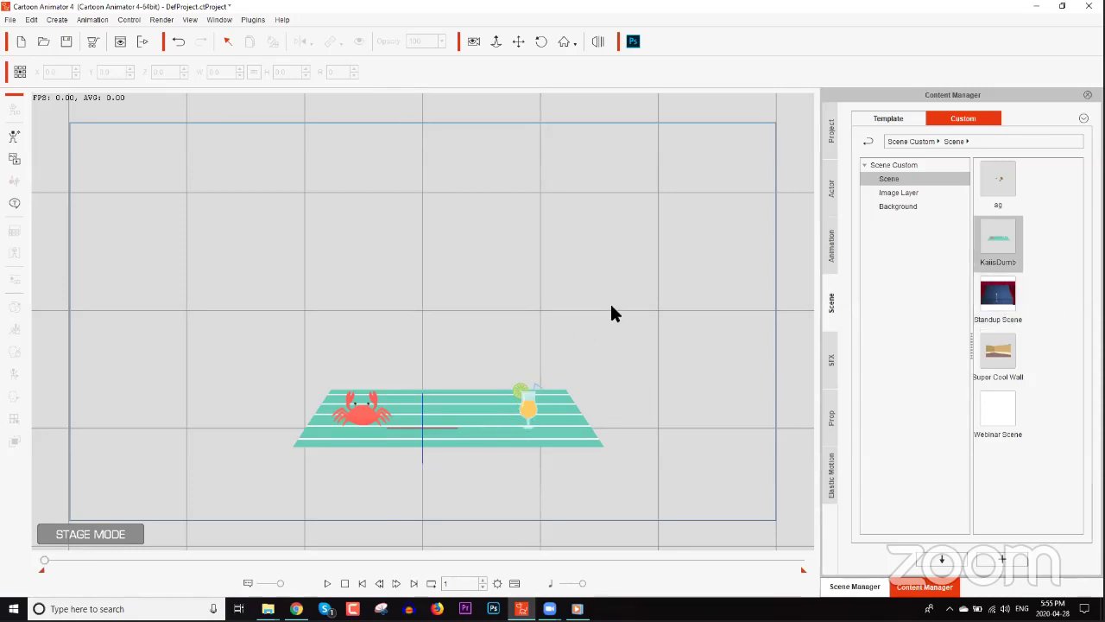
right_click(1011, 403)
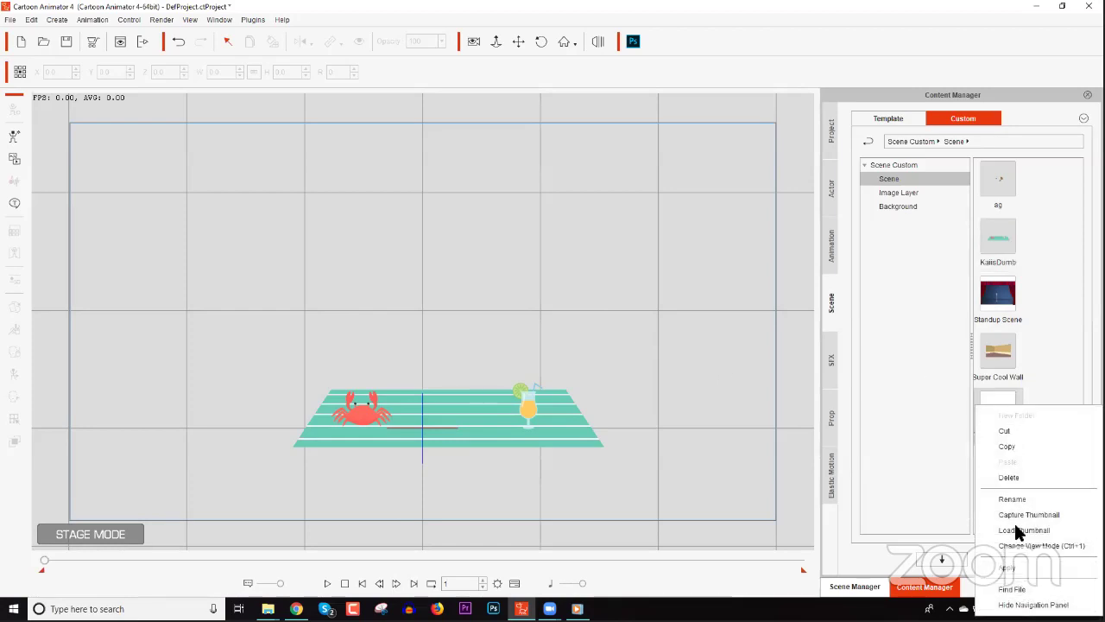
click(1012, 475)
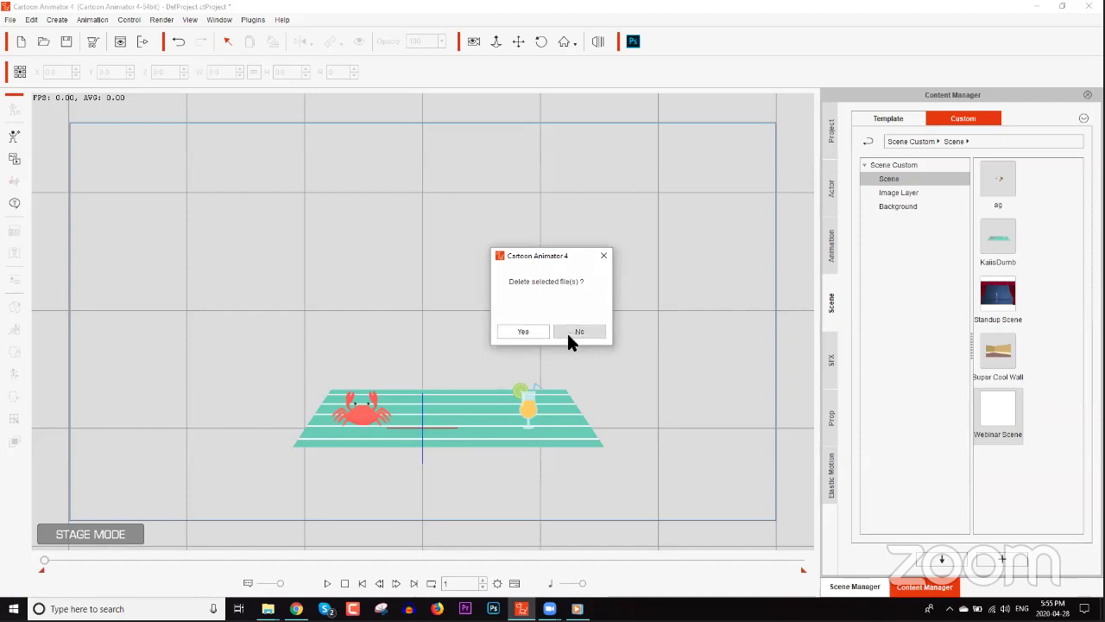
click(573, 333)
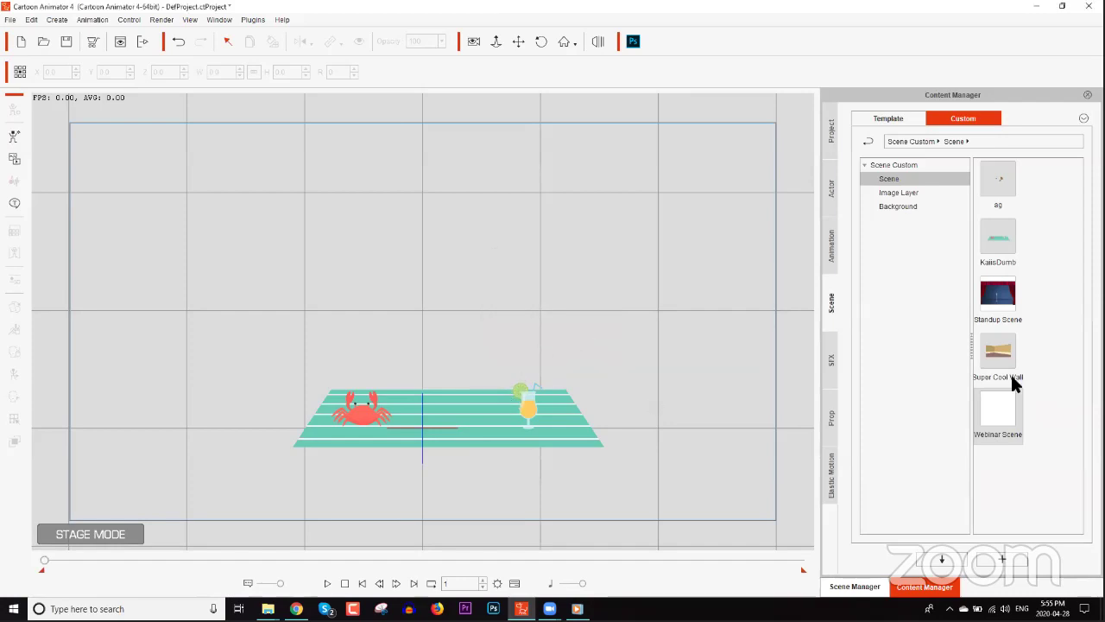
Delete Webinar Scene from the custom Scene library
right_click(1007, 406)
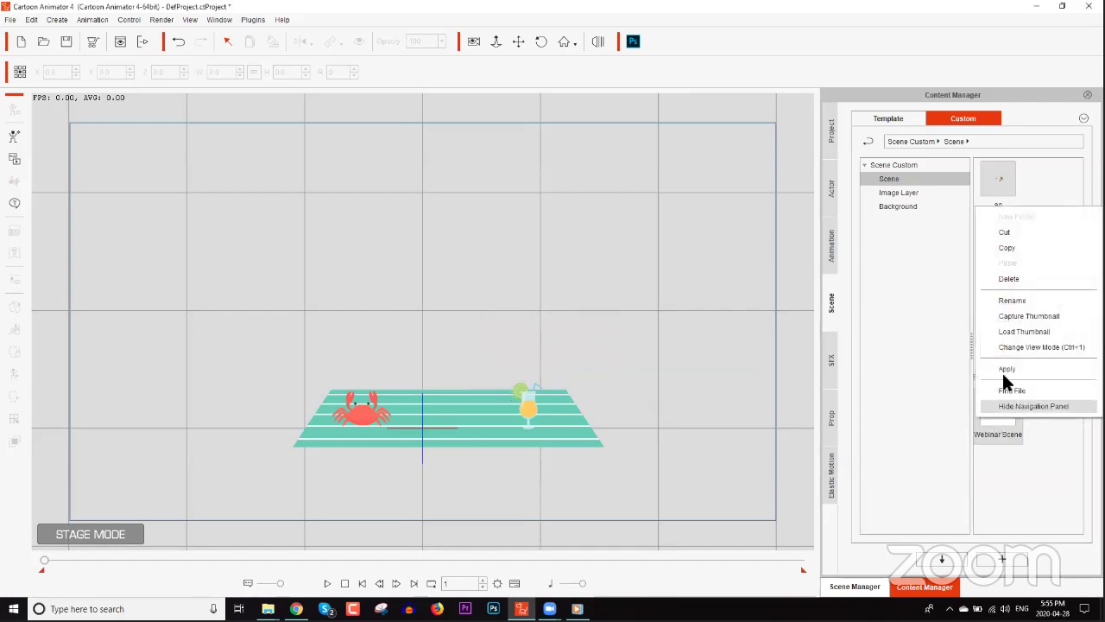
click(982, 279)
click(535, 331)
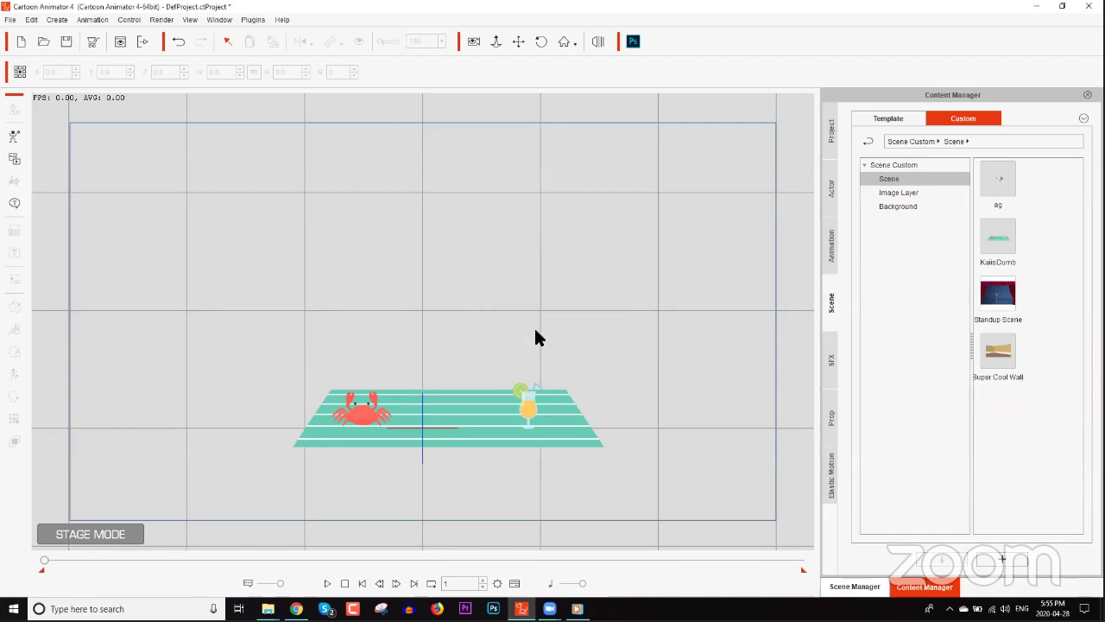
Reopen the recent project Temp.ctProject, discarding the current beach project
click(458, 399)
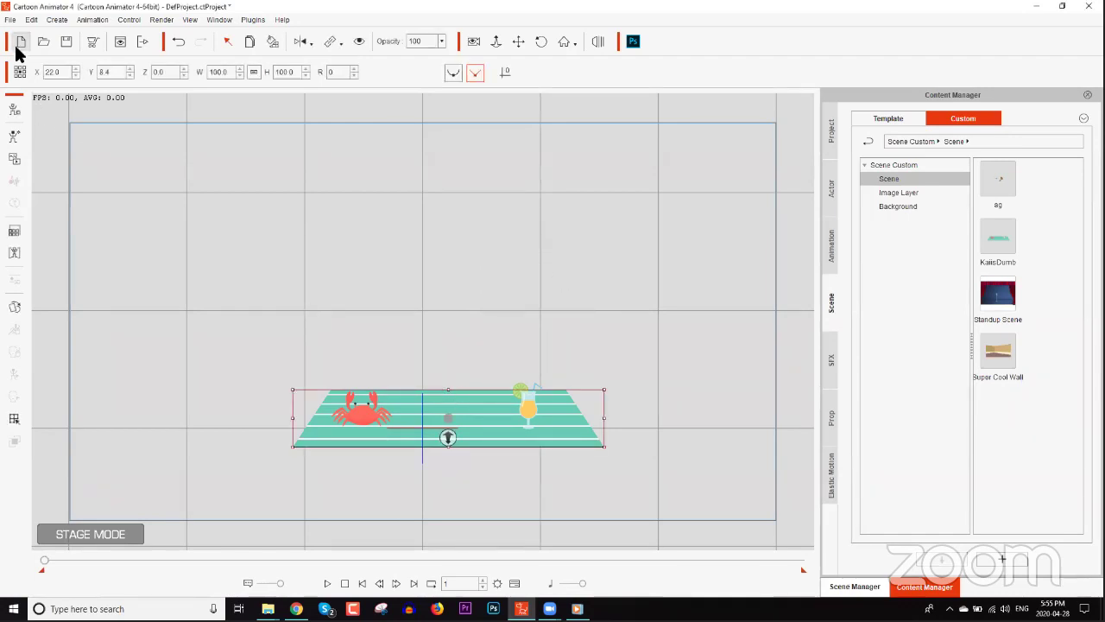
click(9, 19)
mouse_move(118, 103)
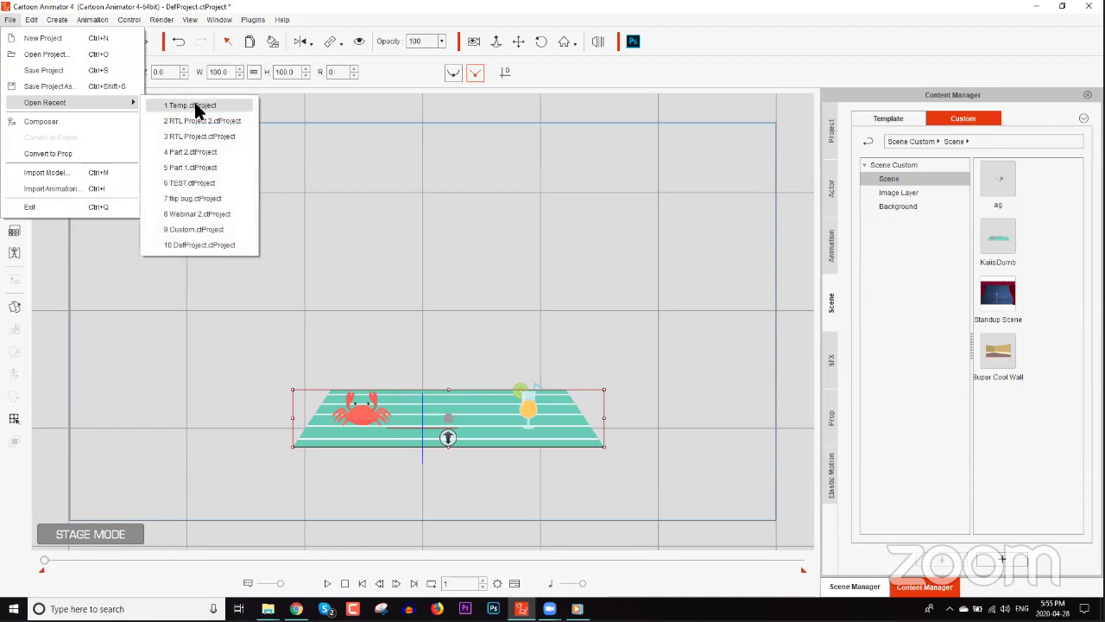
click(196, 107)
click(542, 336)
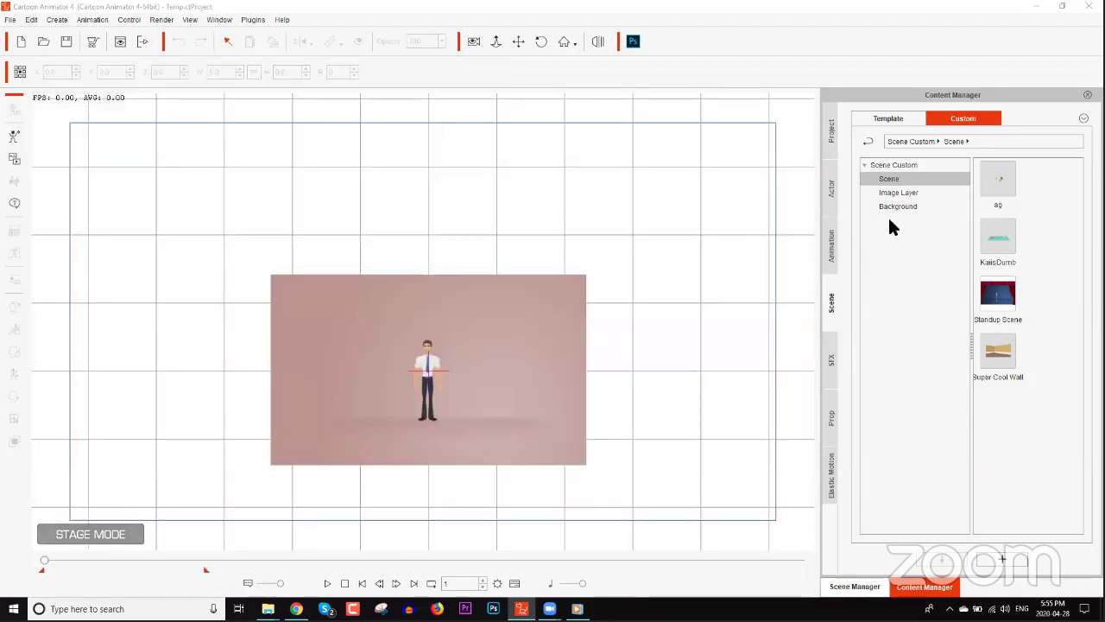
Convert the classroom background, blackboard, clock, bulletin board, podium and door props to scene elements, leaving out BG002
click(869, 587)
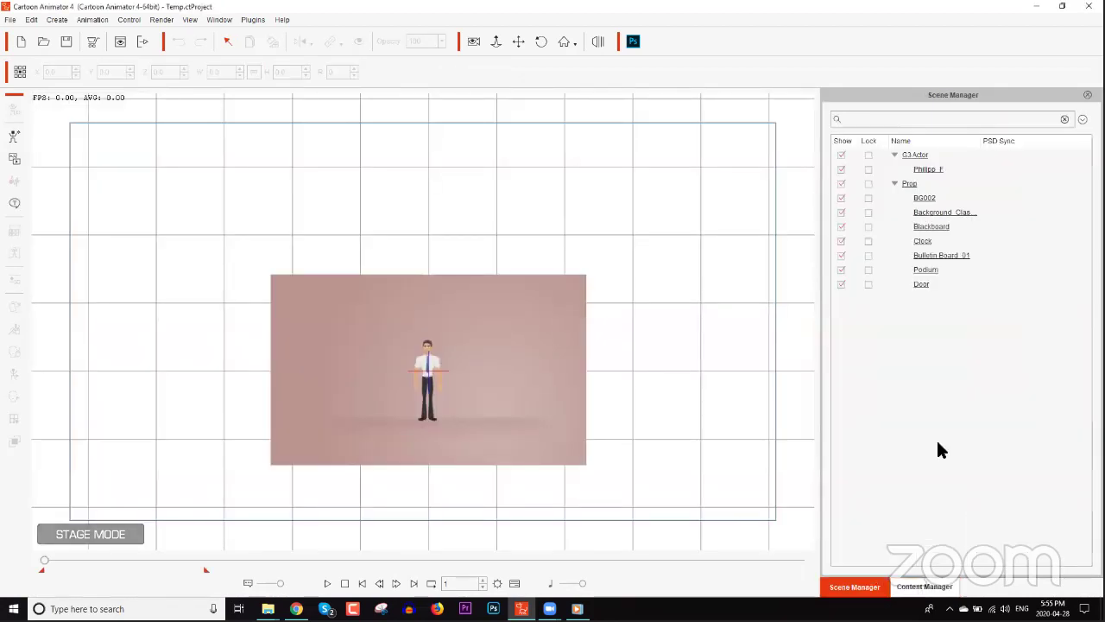
click(920, 201)
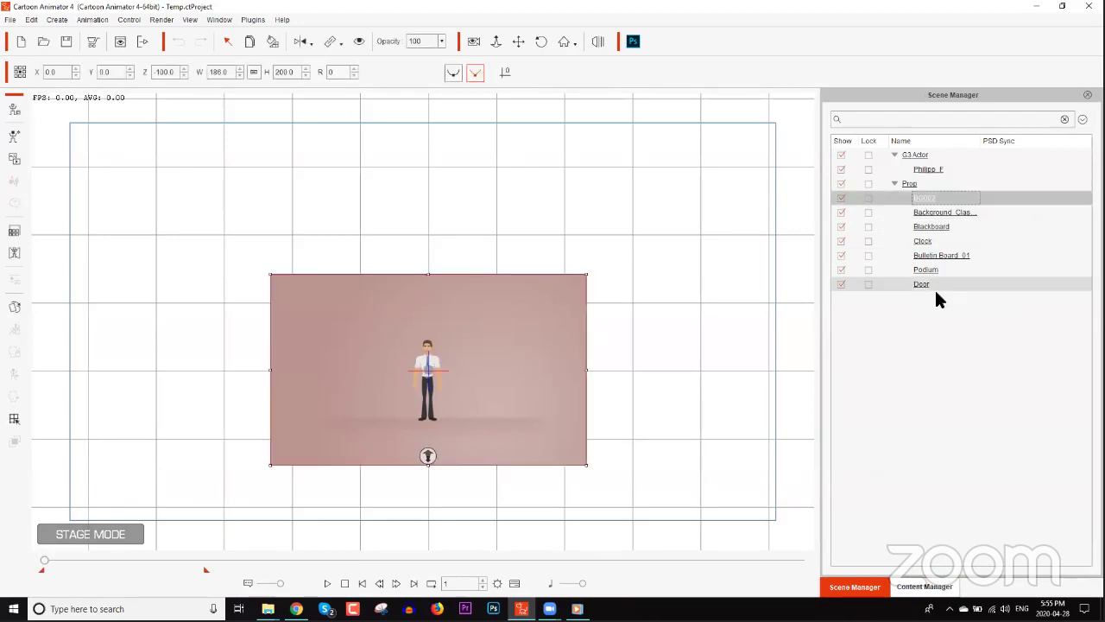
shift+click(924, 284)
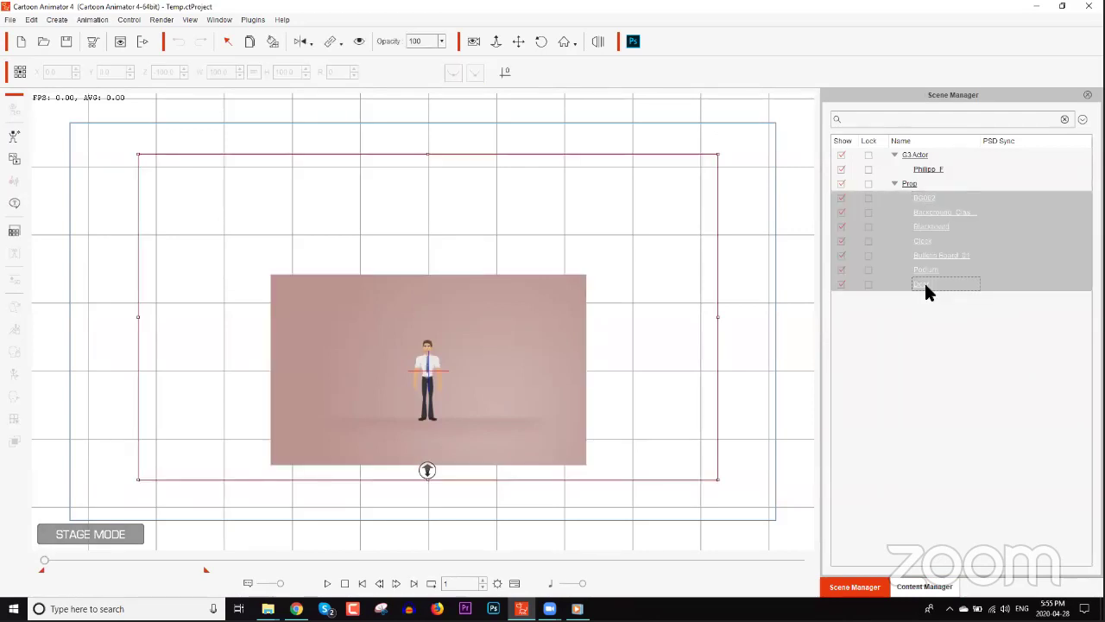
click(931, 212)
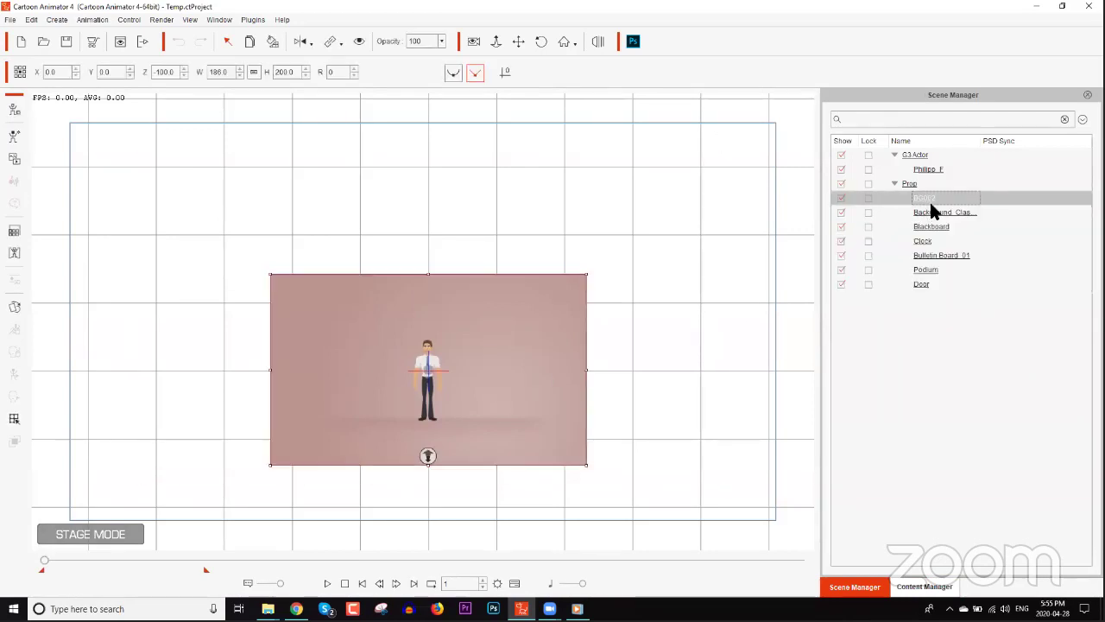
shift+click(924, 284)
right_click(637, 324)
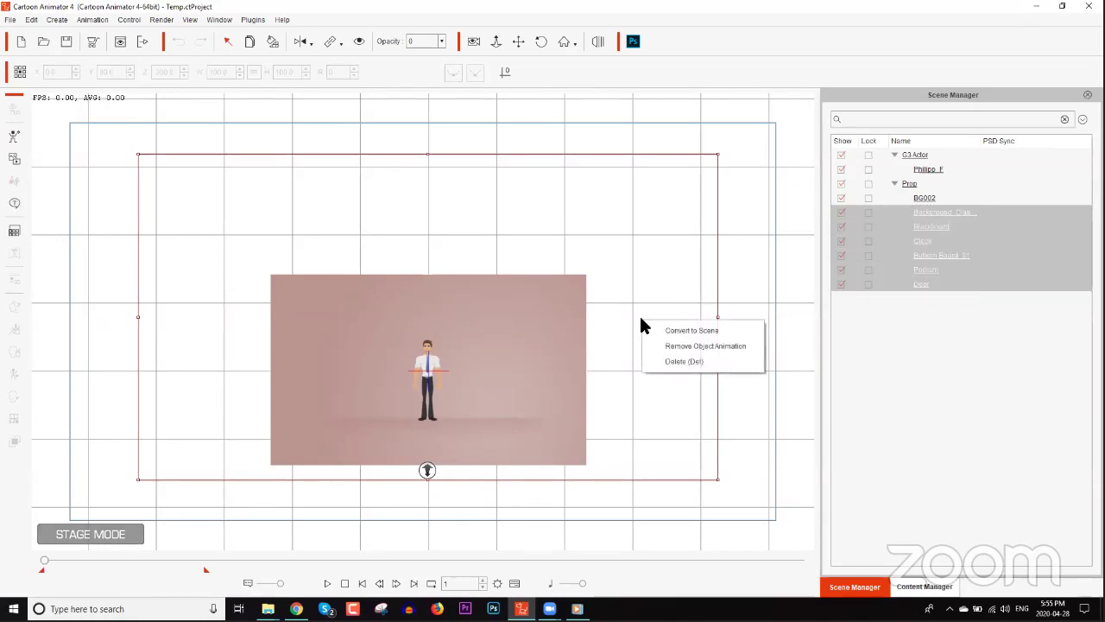
click(677, 328)
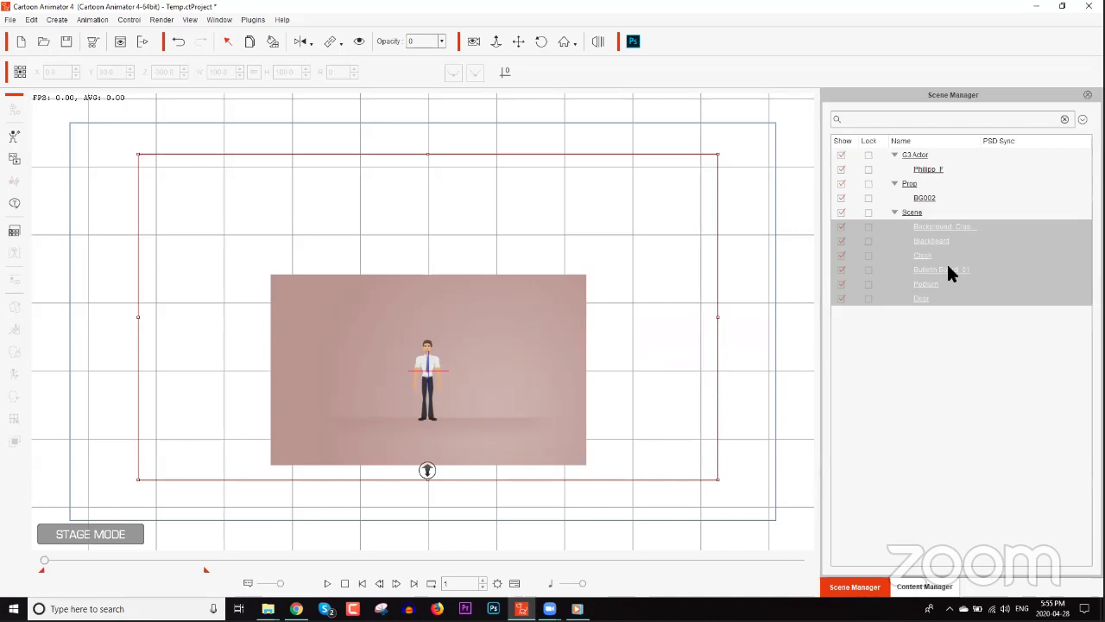
Save the converted classroom elements to the custom Scene library under the name Scene
click(936, 584)
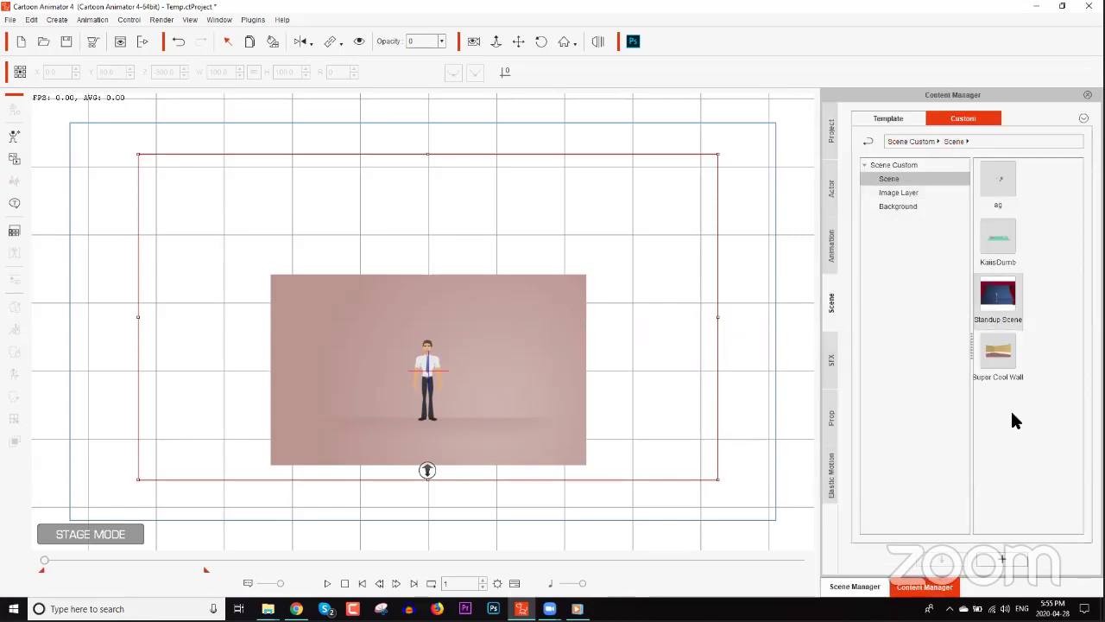
click(1002, 558)
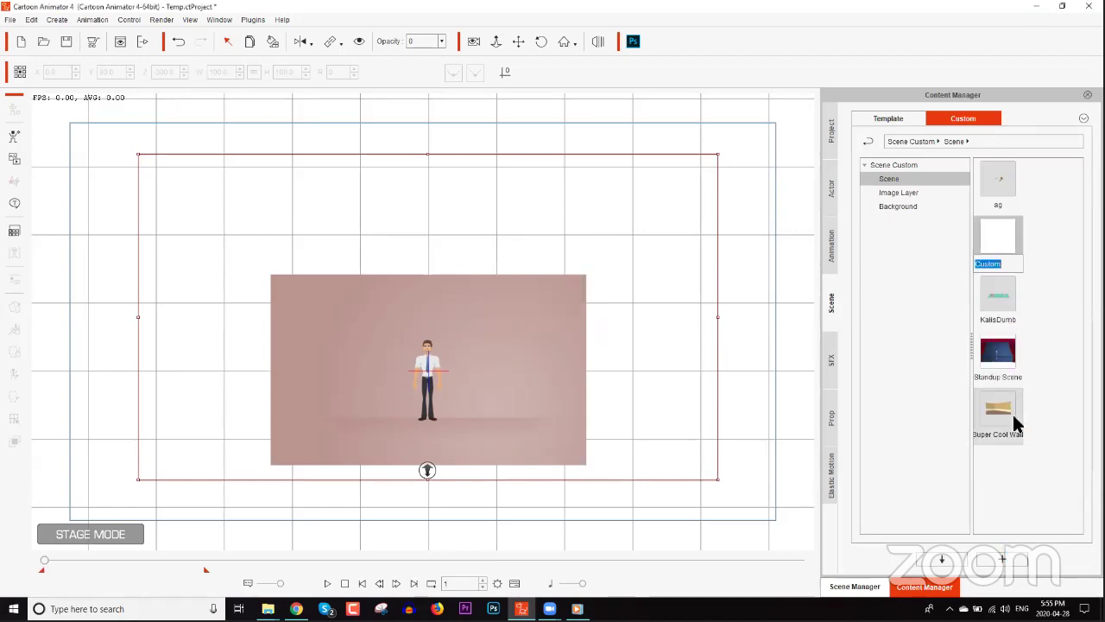
text(Sene)
key(BackSpace)
key(BackSpace)
key(BackSpace)
text(cene)
key(Return)
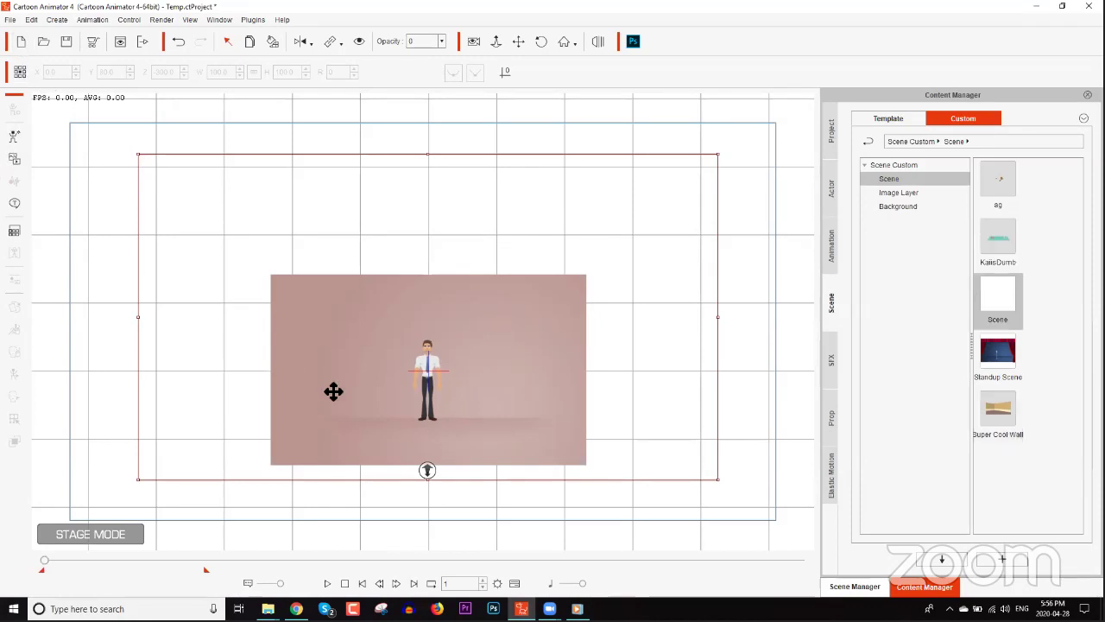
Start a new project without saving, load the custom classroom scene onto the stage, and scrub the timeline to frame 193
click(21, 41)
click(552, 334)
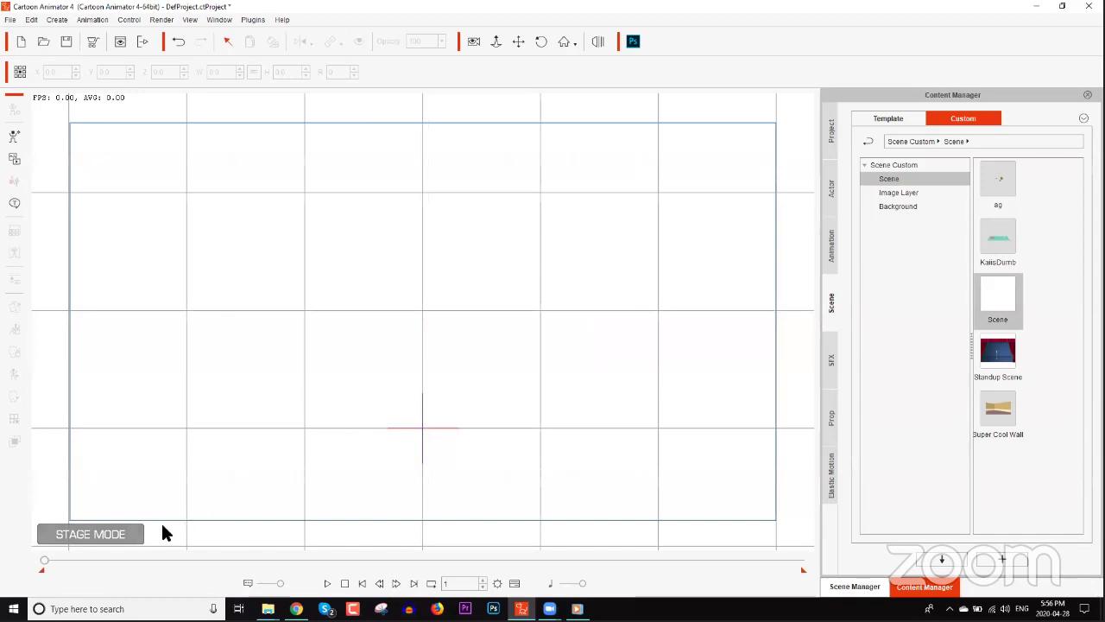
drag(44, 560, 117, 561)
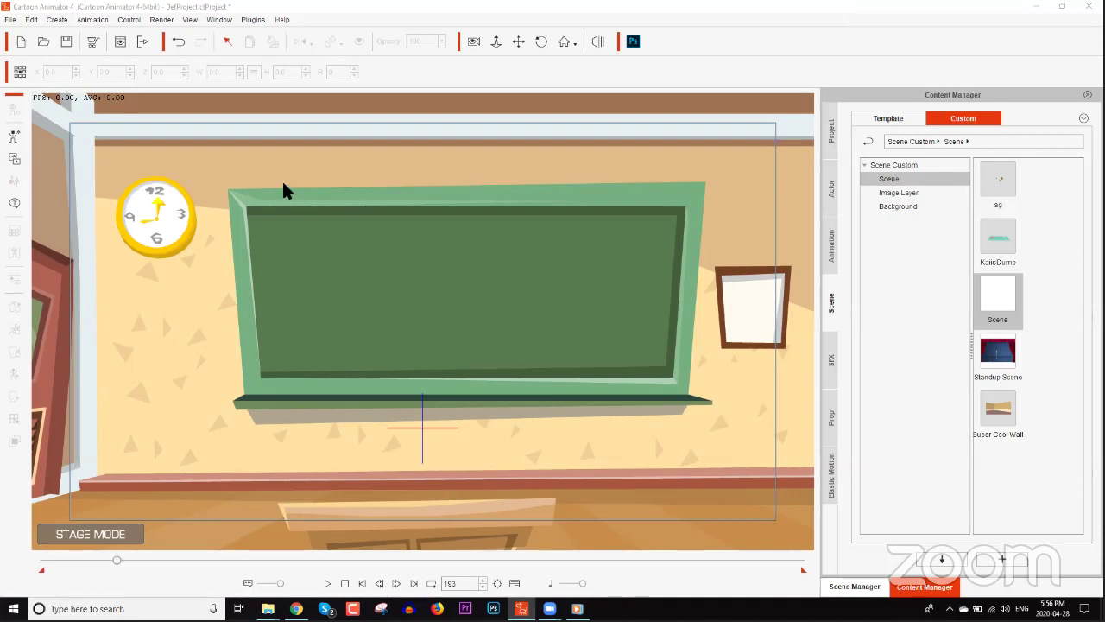
Start another new project without saving and add the Martha_S2 character from the G3 360 Human templates to the stage
click(24, 40)
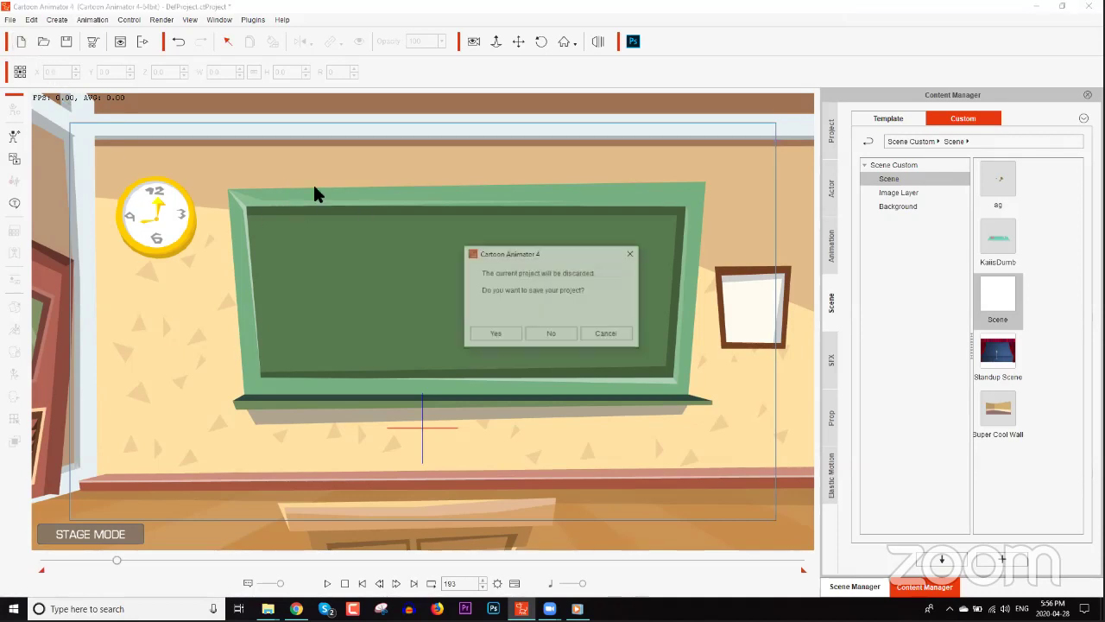
click(555, 334)
click(831, 189)
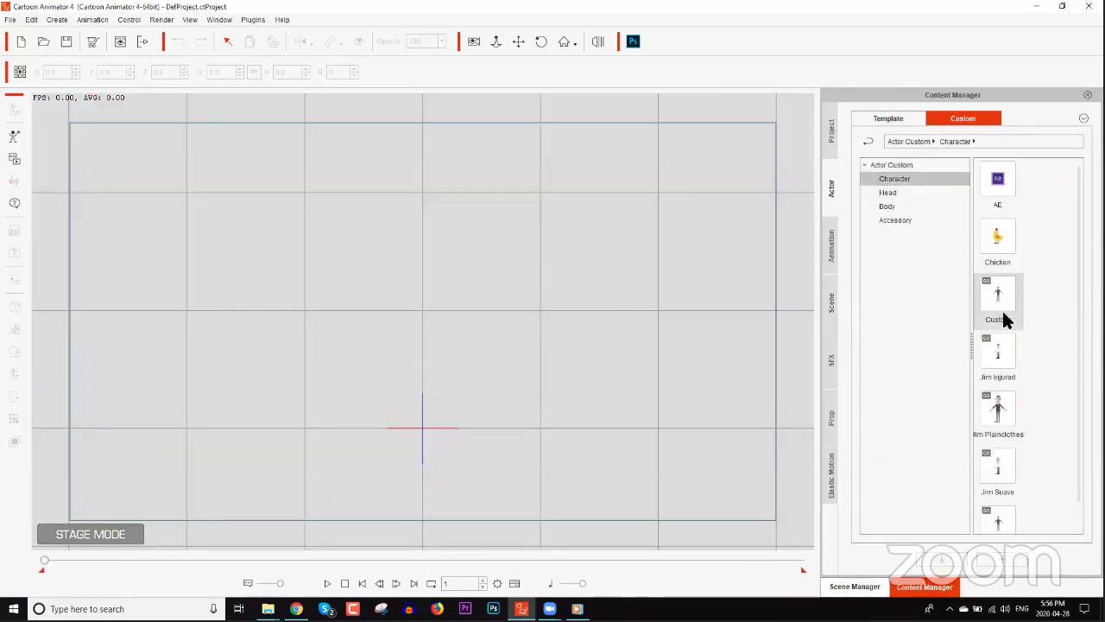
click(876, 121)
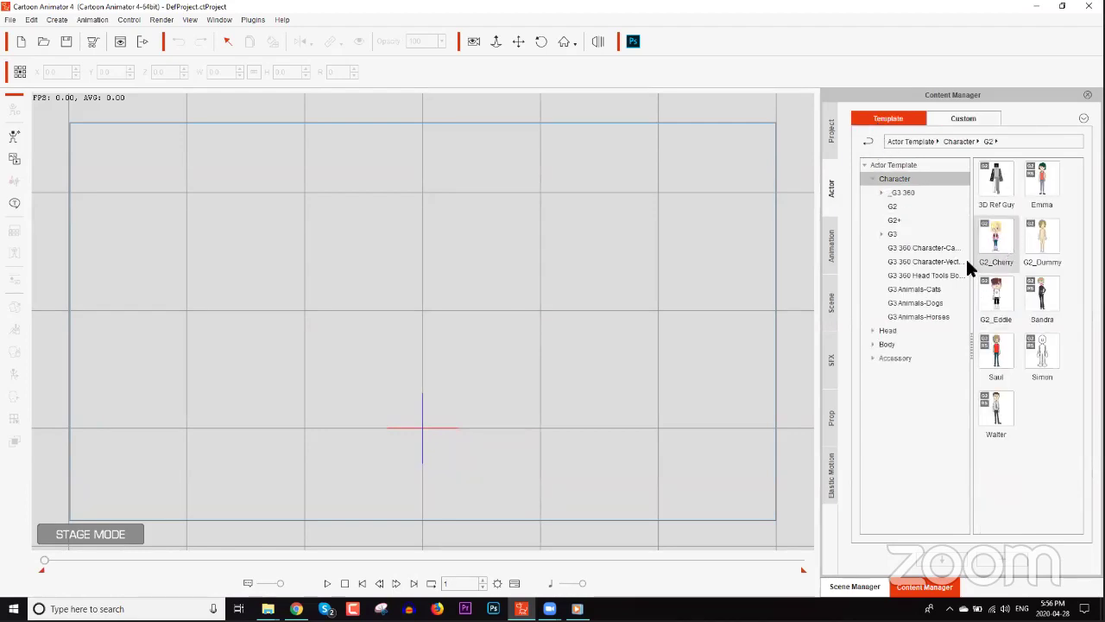
click(901, 194)
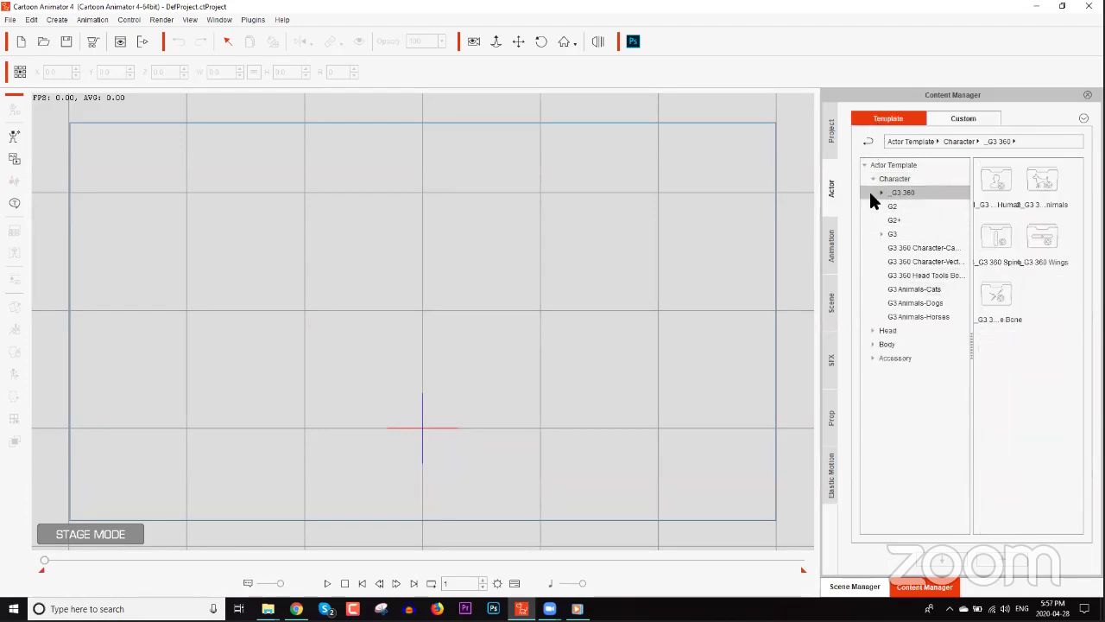
click(879, 191)
click(909, 208)
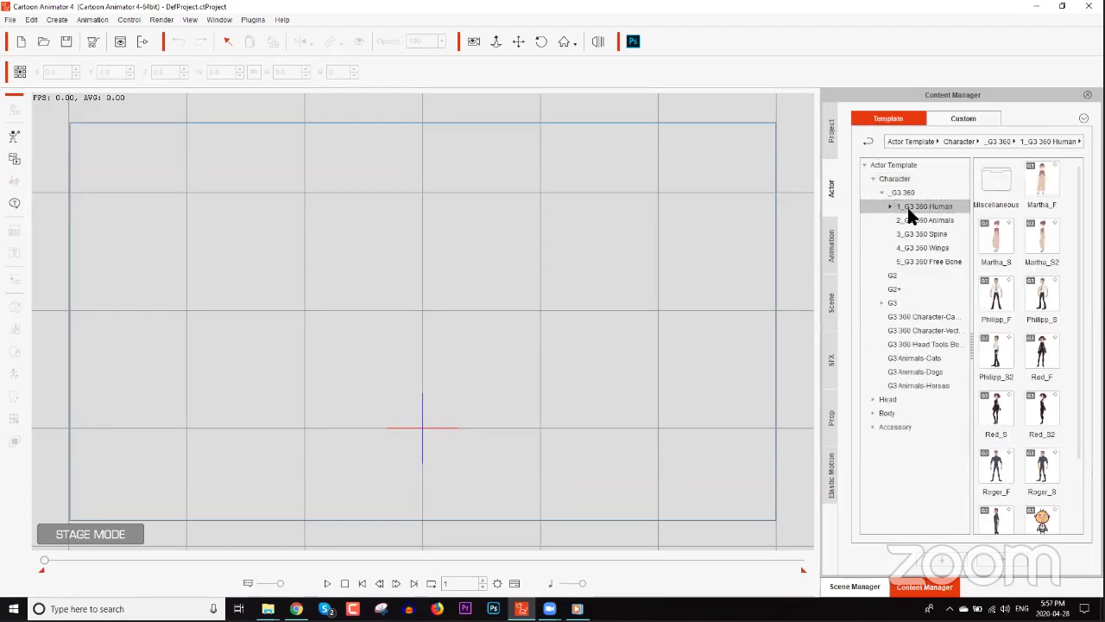
double_click(1041, 250)
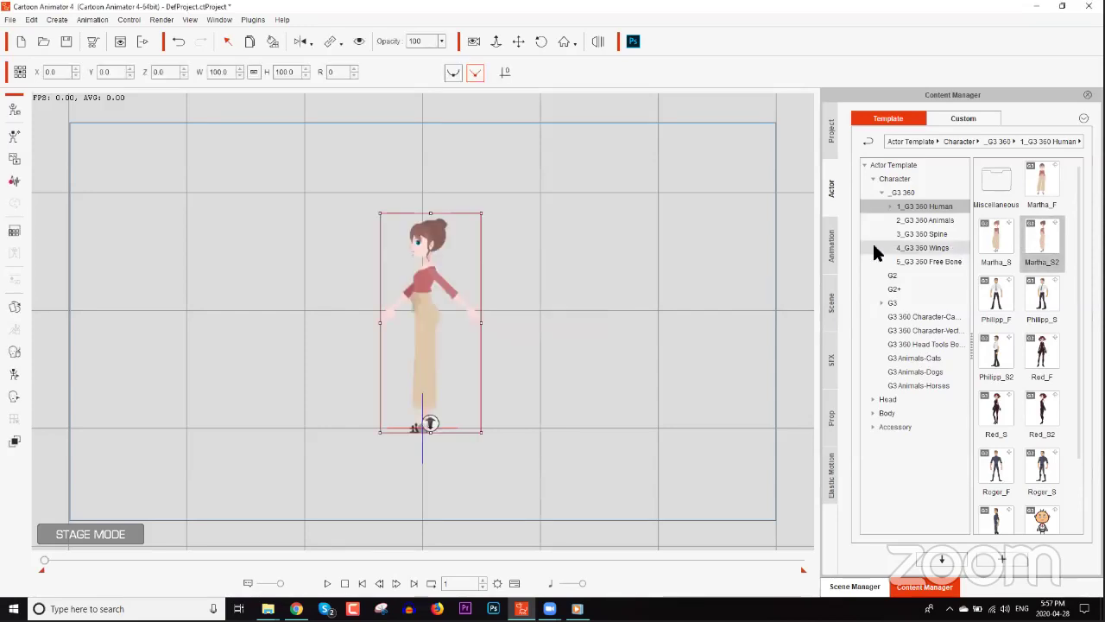
Apply the Run Fast(2L) side motion from the _Turners_Female G3 Human motions to Martha_S2 and play it
click(836, 255)
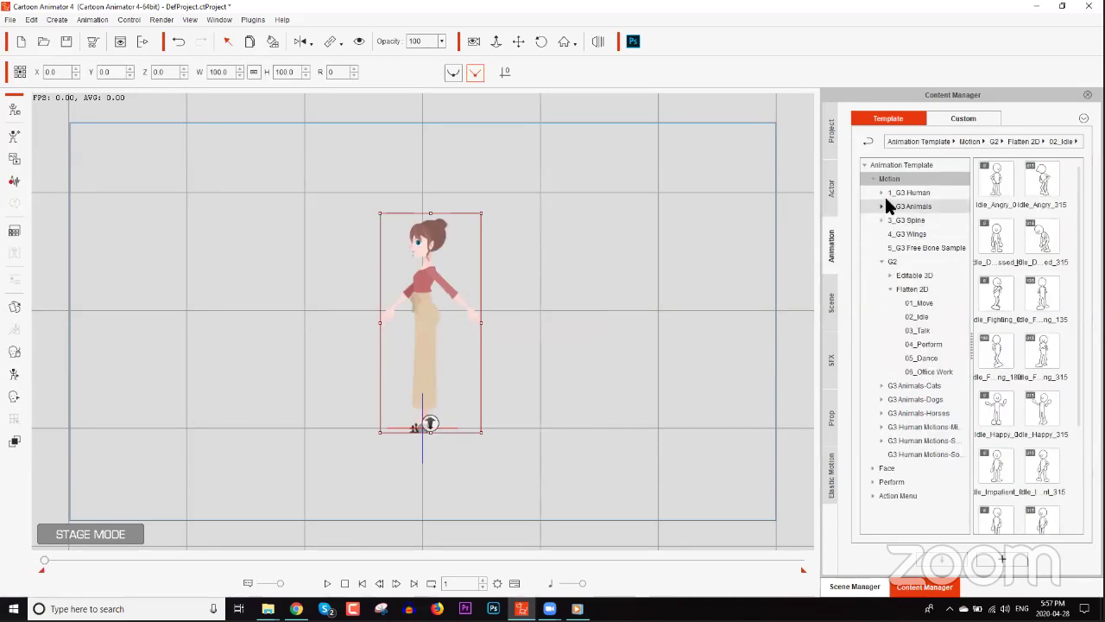
click(890, 207)
click(911, 234)
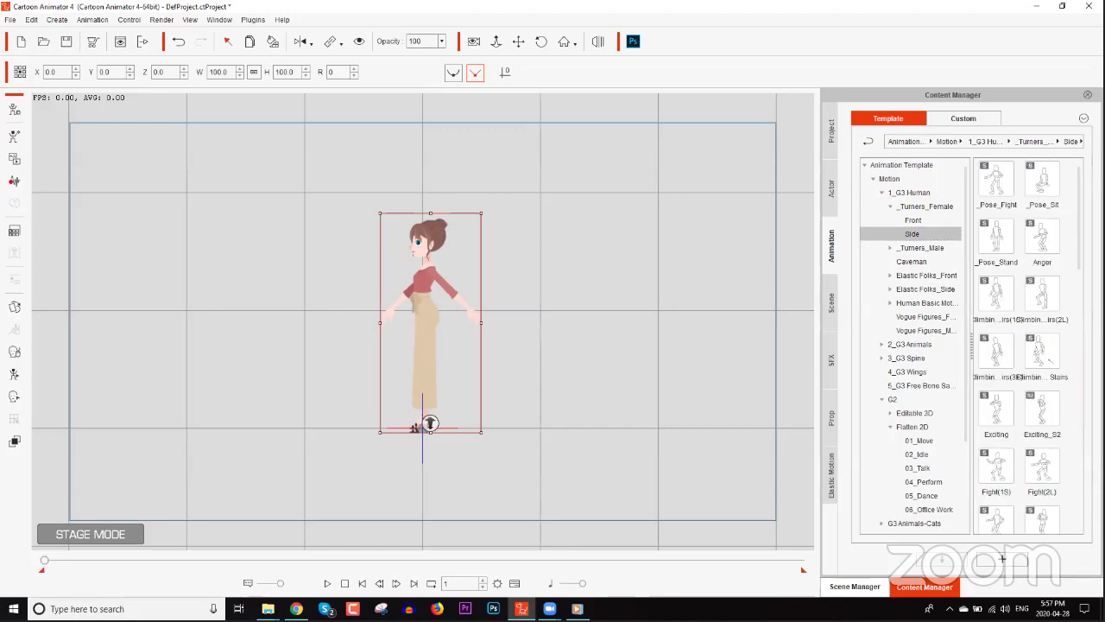
click(1080, 316)
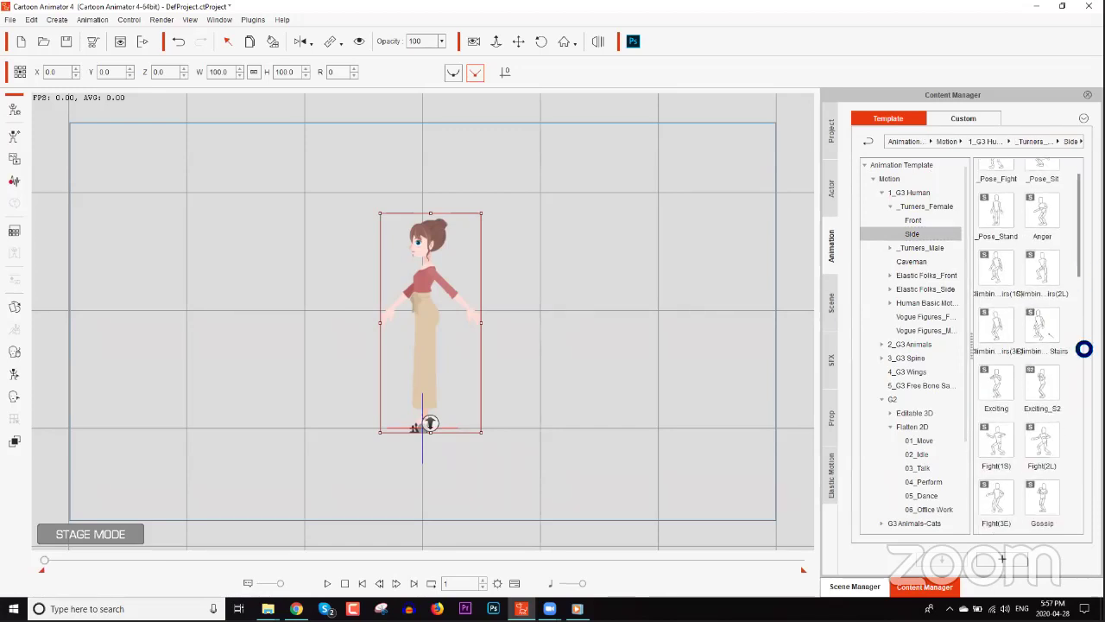
scroll(1027, 363, down, 1)
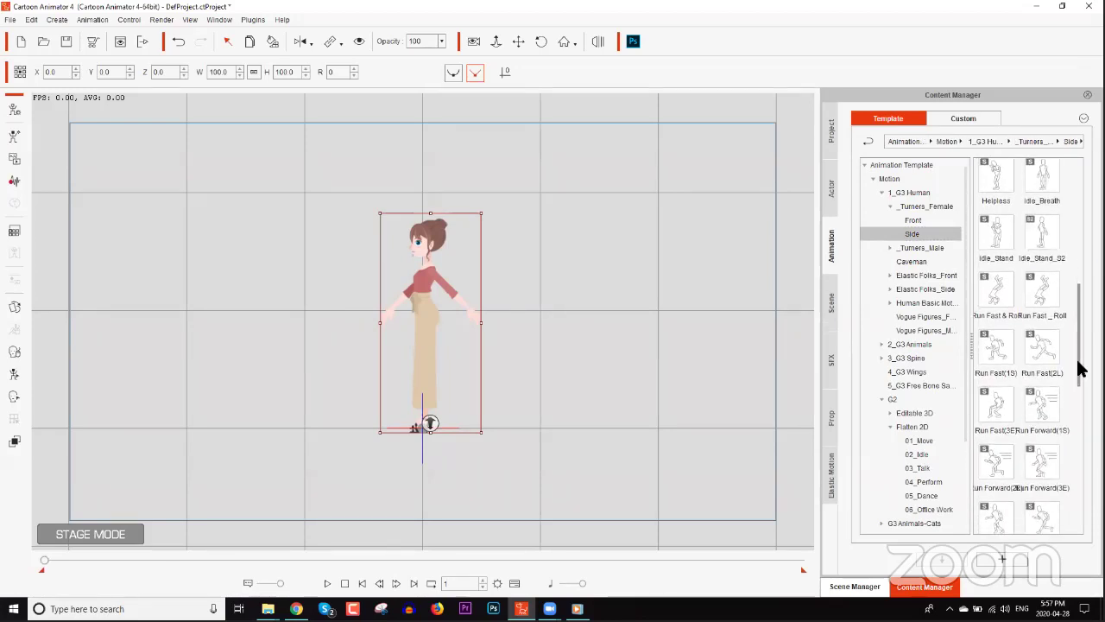
double_click(1043, 352)
key(space)
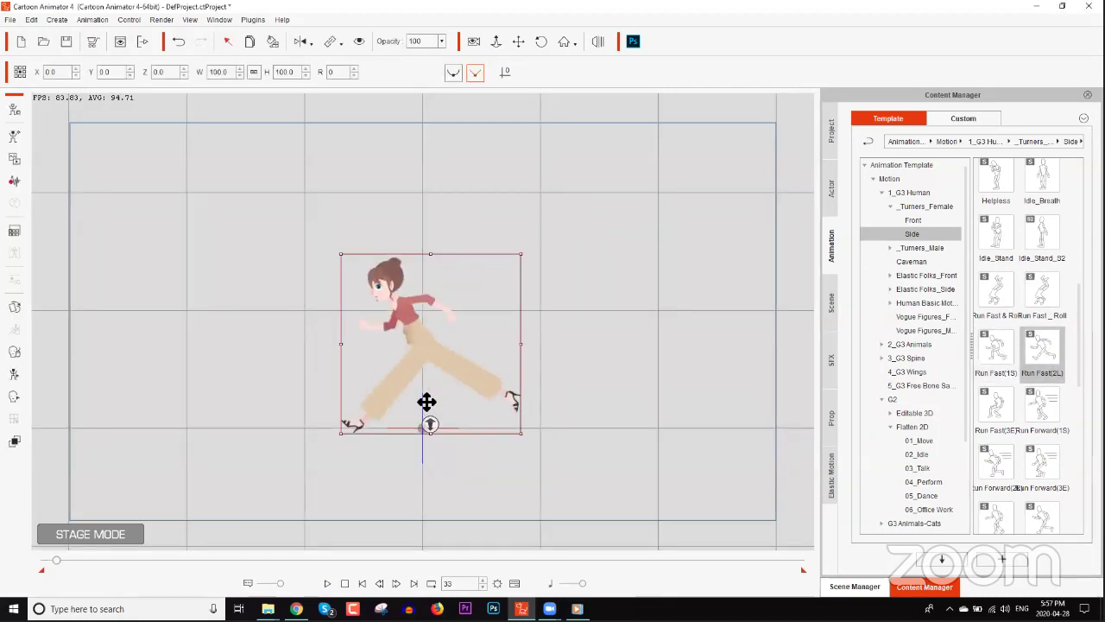
Show the timeline with Martha_S2's Motion track and return the playhead to frame 1
key(F3)
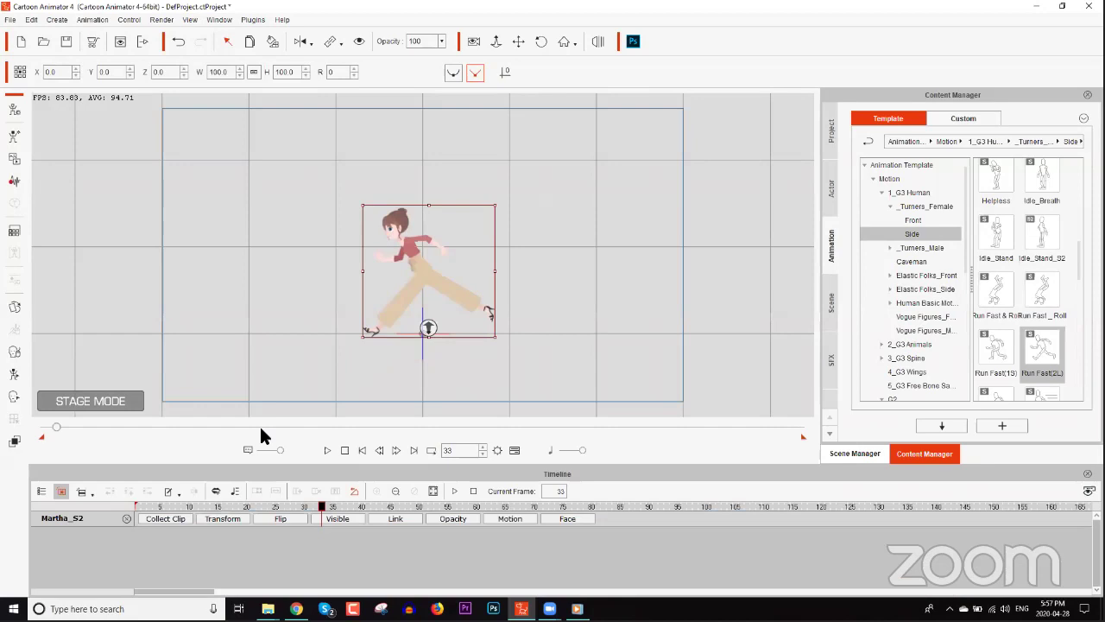
click(498, 519)
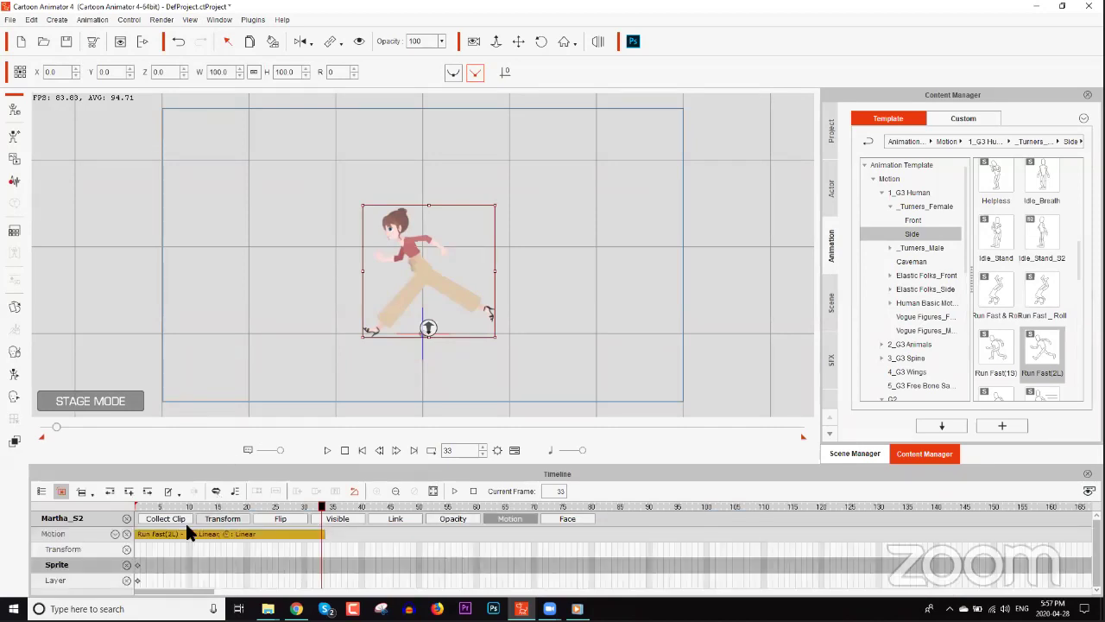
mouse_move(187, 508)
mouse_down()
mouse_move(78, 500)
mouse_move(220, 510)
mouse_move(223, 500)
mouse_move(180, 501)
mouse_up()
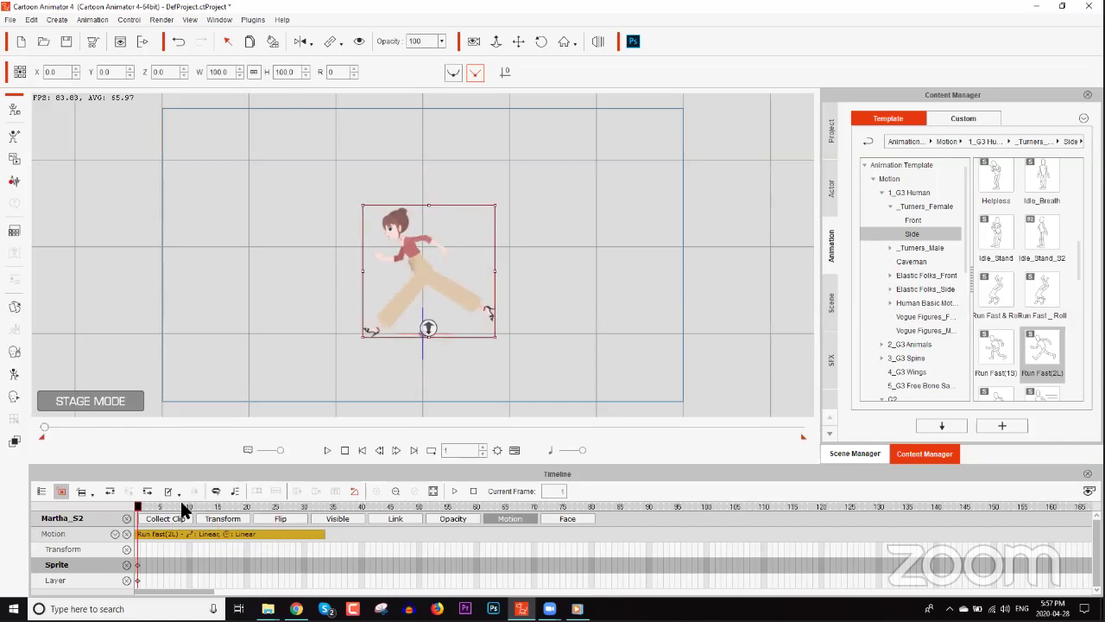
Slow the Run Fast(2L) clip by stretching it to about frame 60, play it back, and shorten it to about frame 52
click(274, 536)
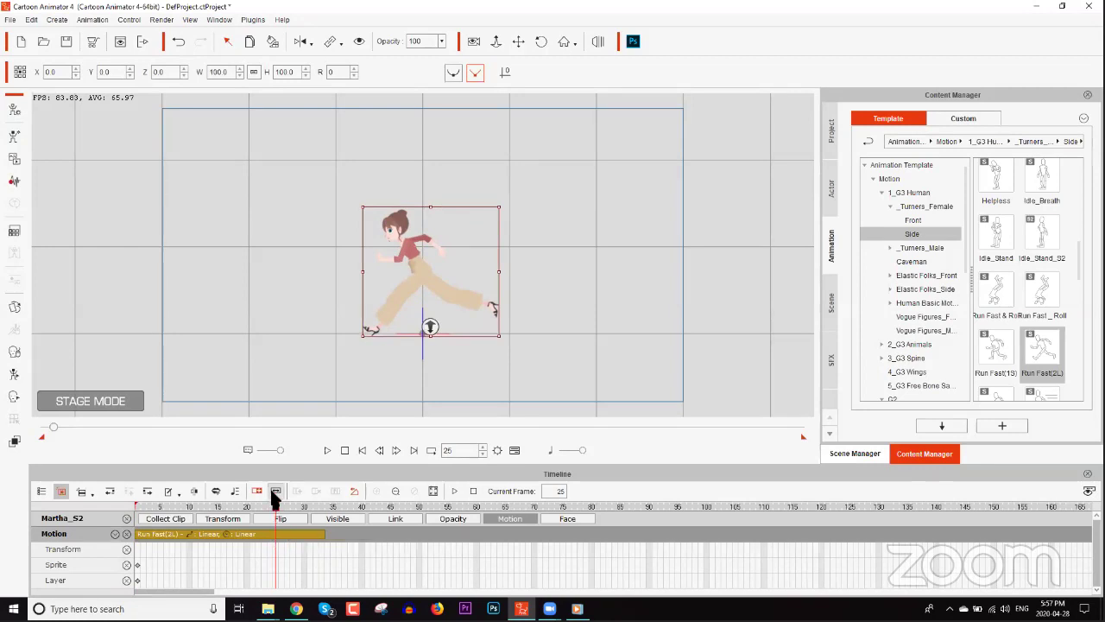
key(space)
key(space)
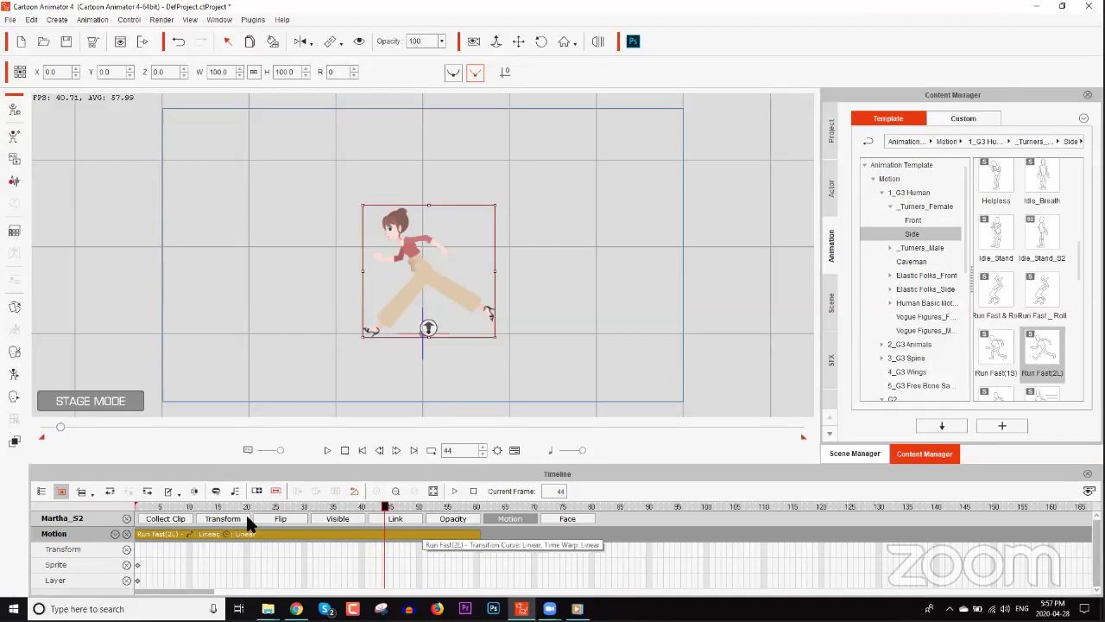
key(Home)
key(space)
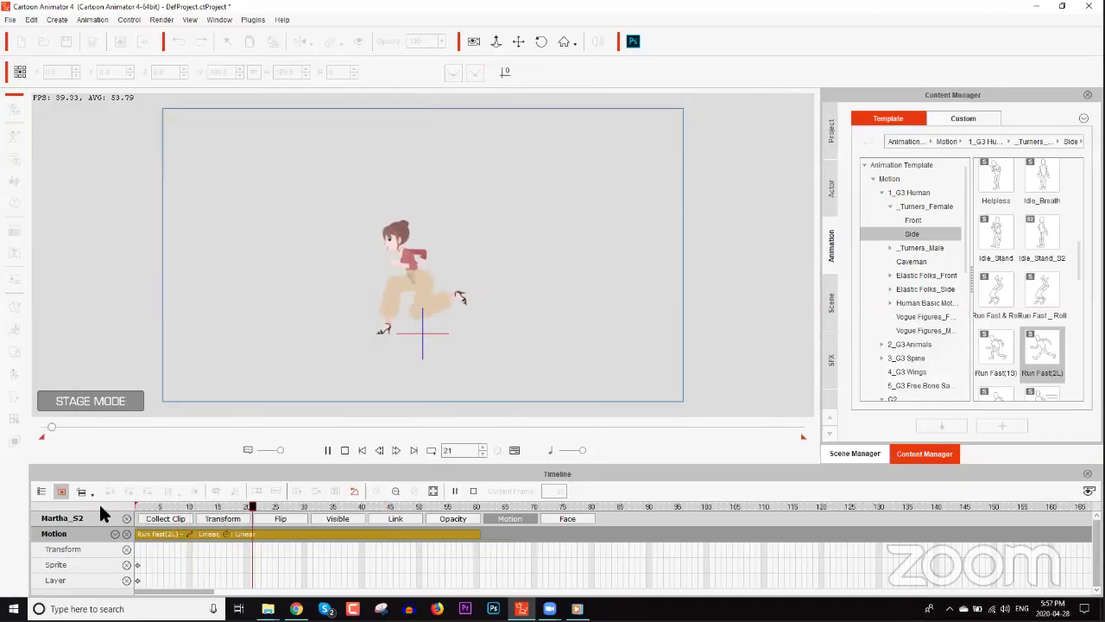
key(space)
key(Home)
key(space)
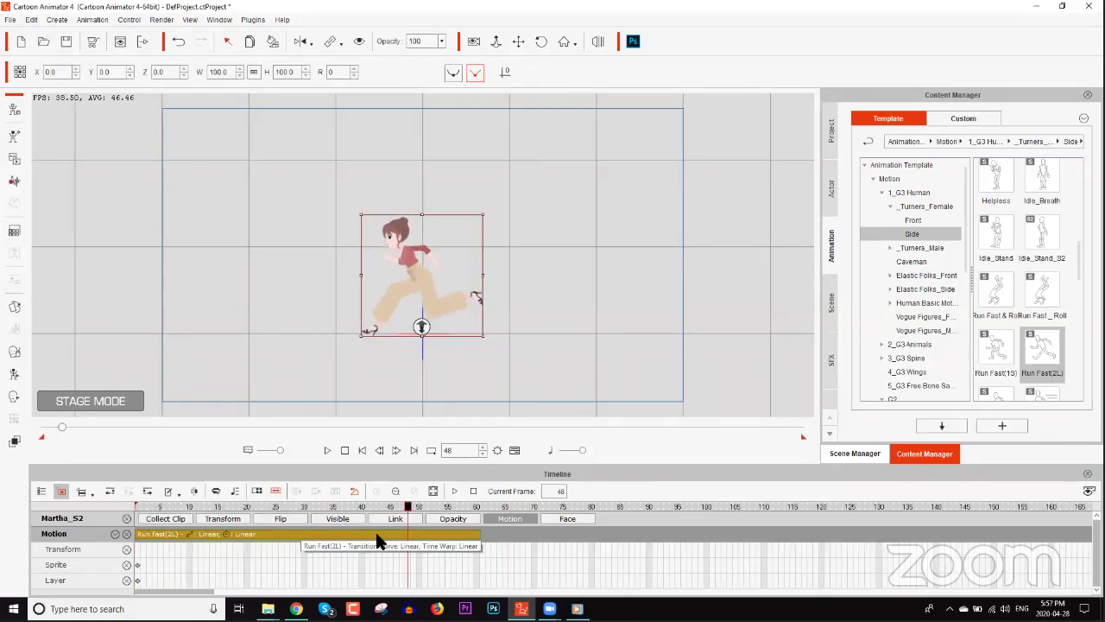
drag(479, 533, 434, 533)
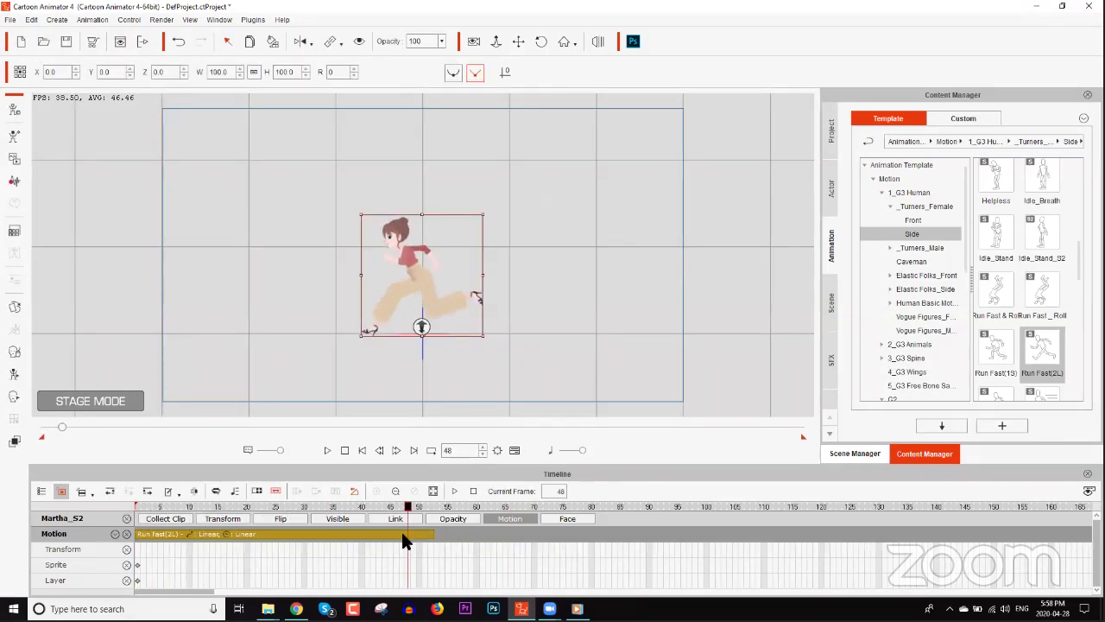
Open Motion Retargeting for the Run Fast(2L) clip, set Scale Motion Bone to 45, and preview the run
right_click(277, 533)
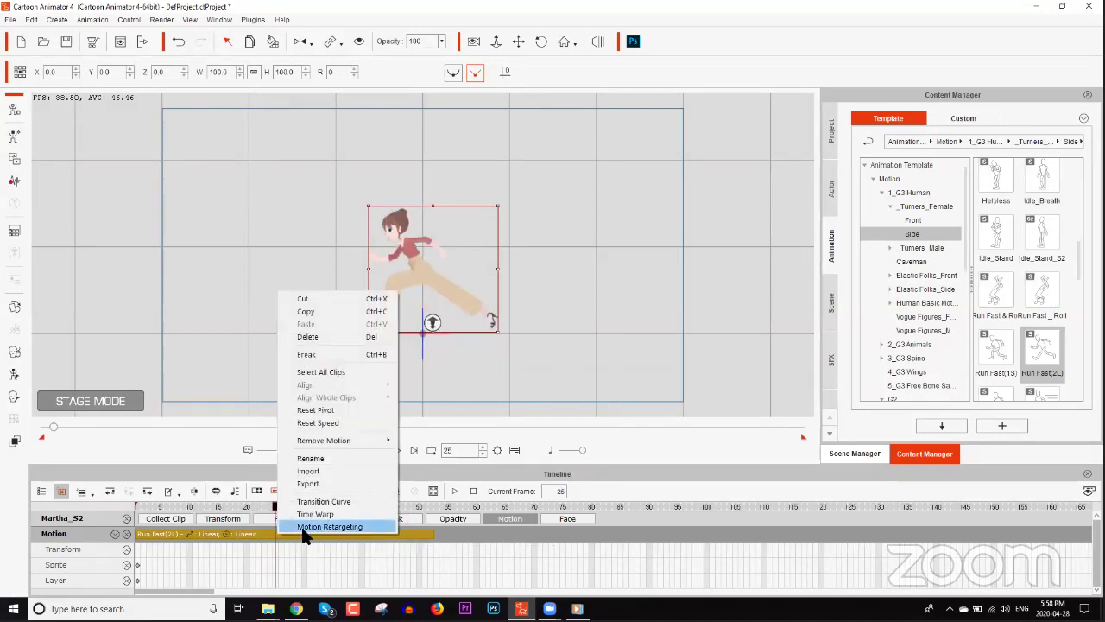
click(329, 527)
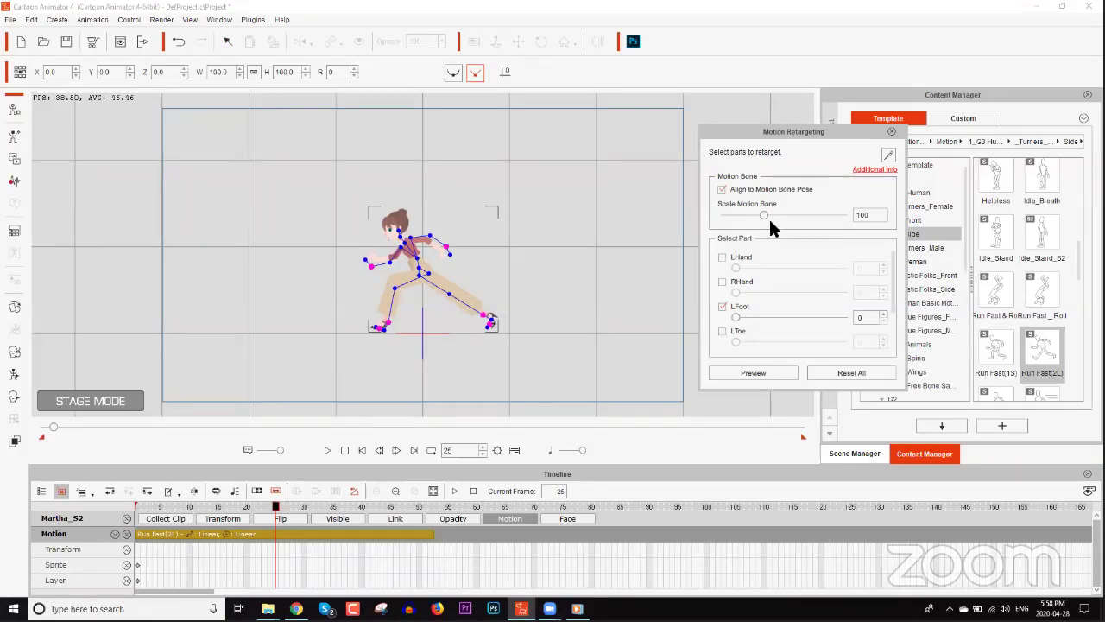
drag(759, 218, 740, 226)
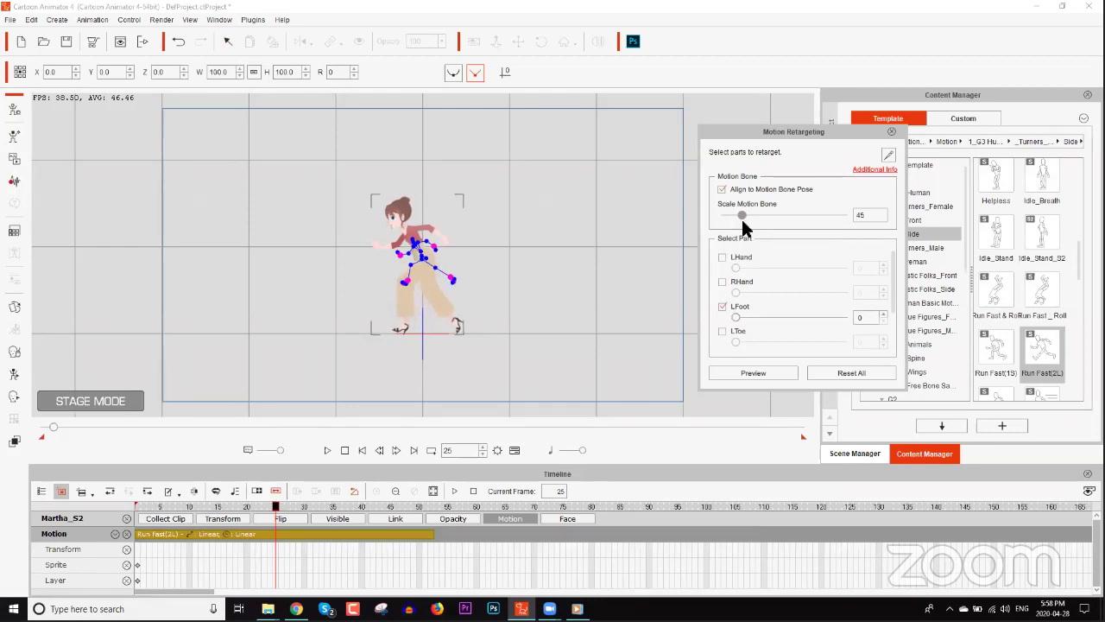
click(753, 373)
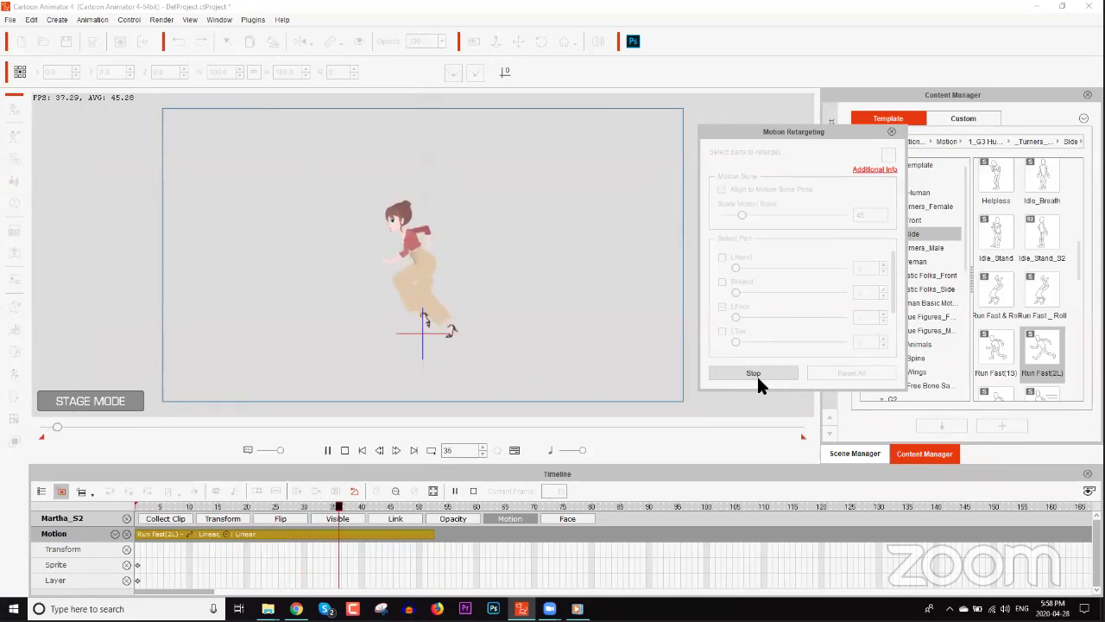
click(757, 375)
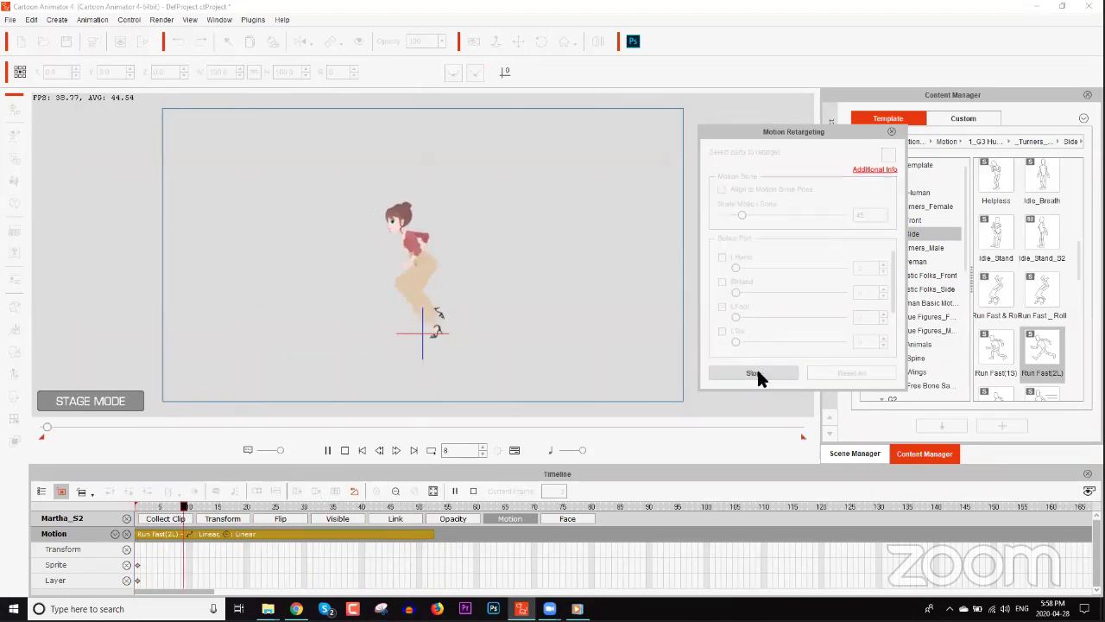
Preview the retargeted Run Fast(2L) motion again, close Motion Retargeting, and play the run on the stage
click(756, 373)
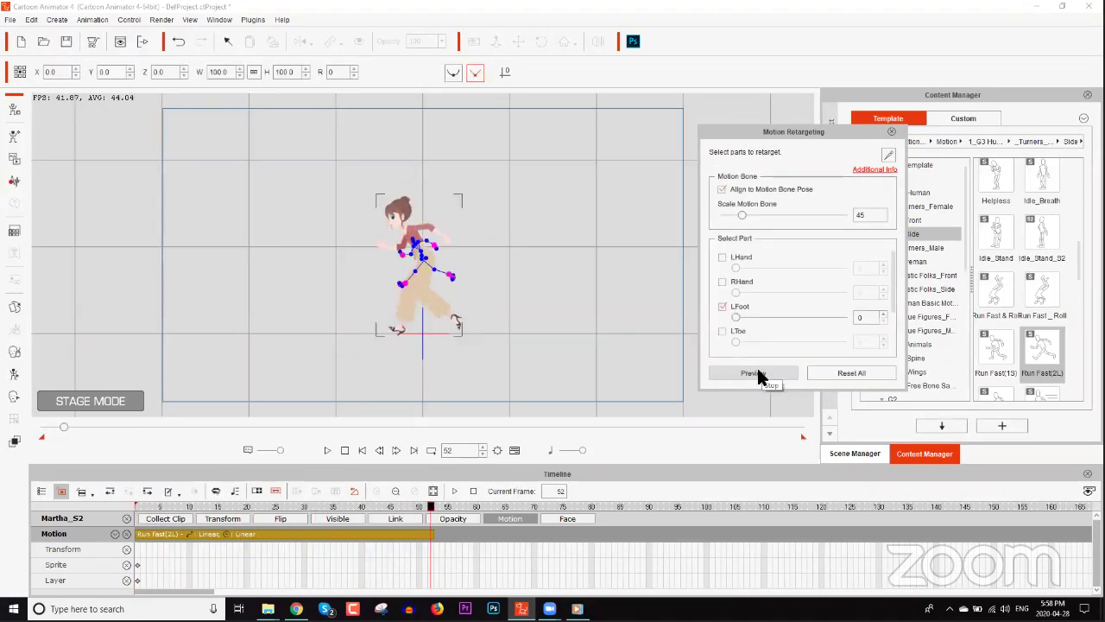
click(757, 374)
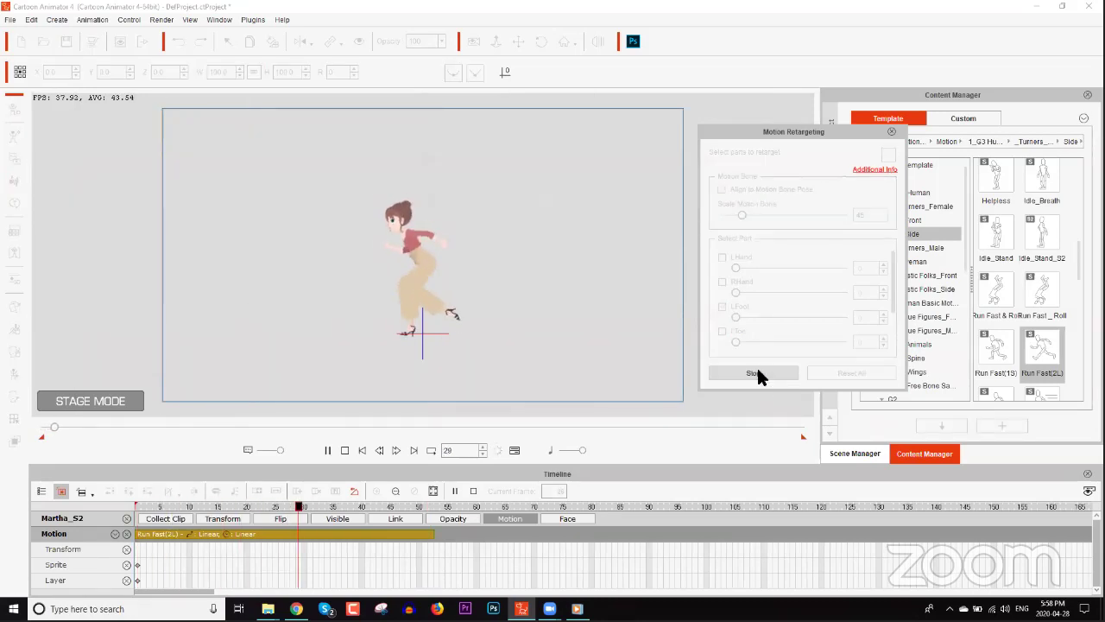
click(757, 374)
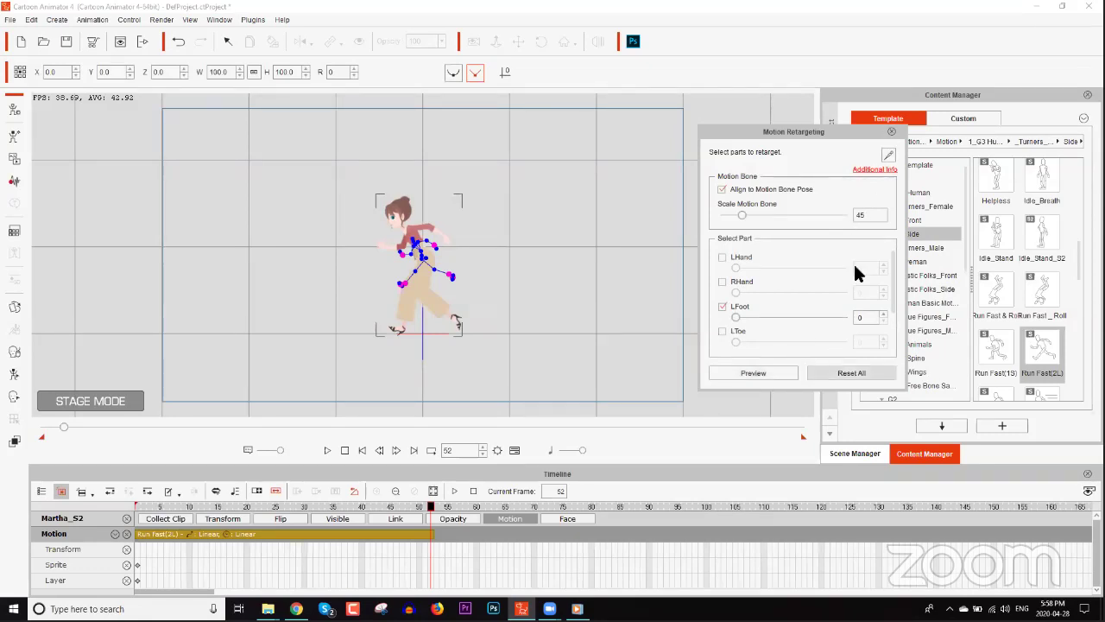
click(889, 132)
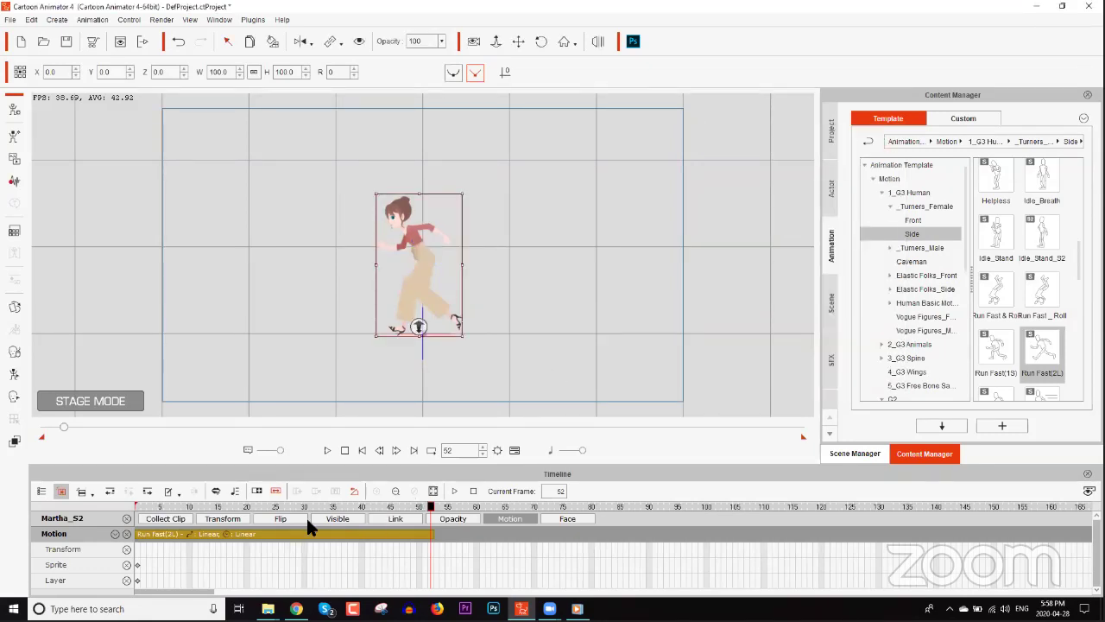
key(space)
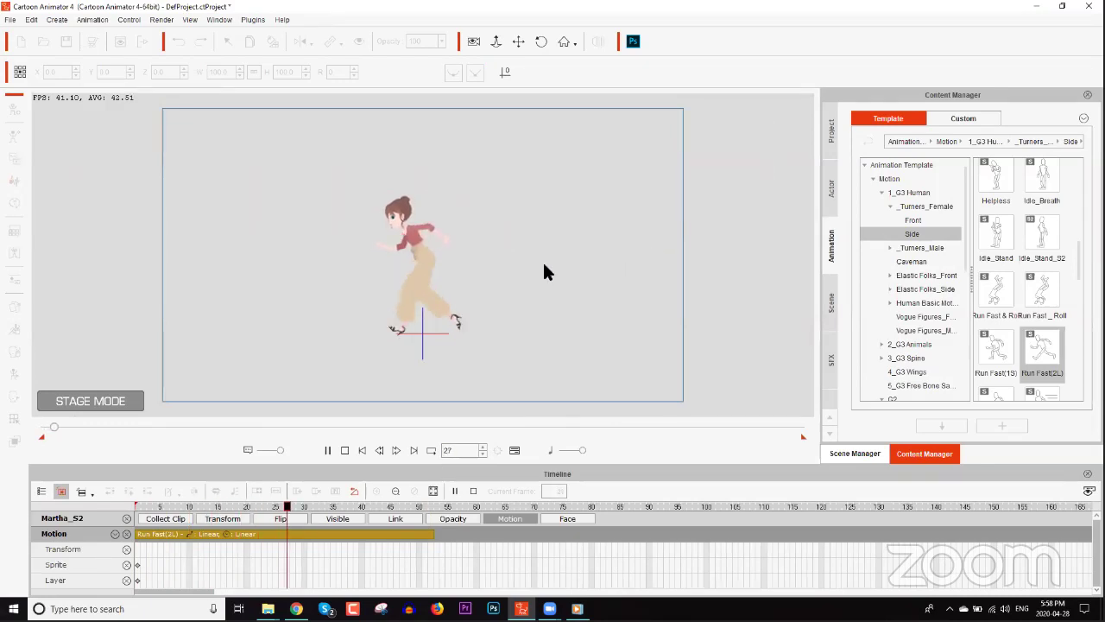
key(space)
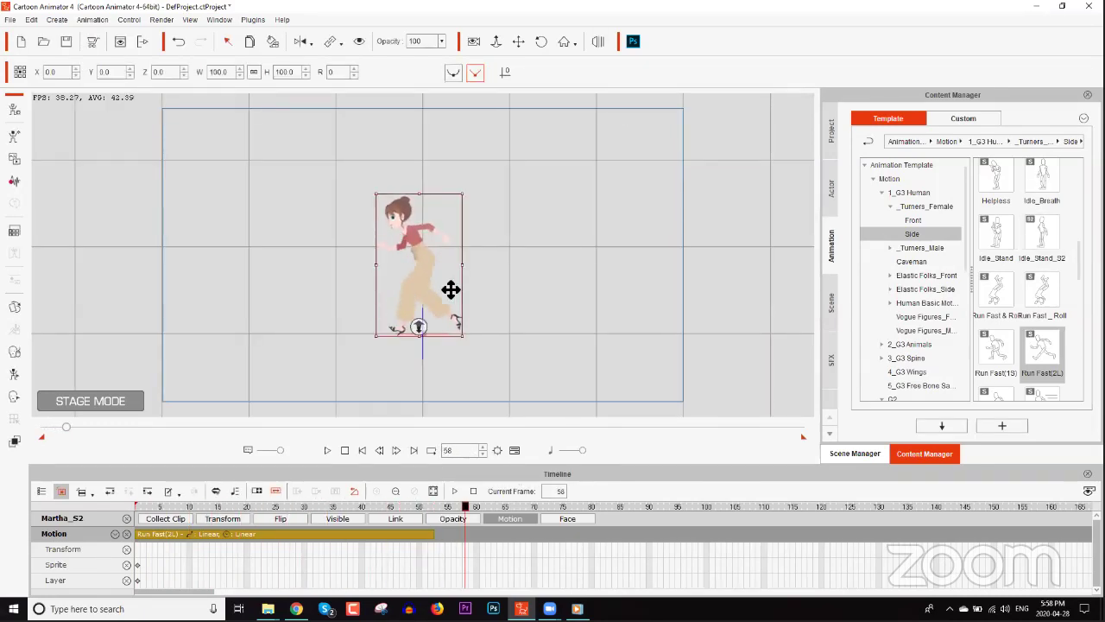
At frame 52, move Martha_S2 horizontally to about X -221 and play the resulting travel
mouse_move(337, 508)
mouse_down()
mouse_move(371, 499)
mouse_move(150, 515)
mouse_move(356, 506)
mouse_up()
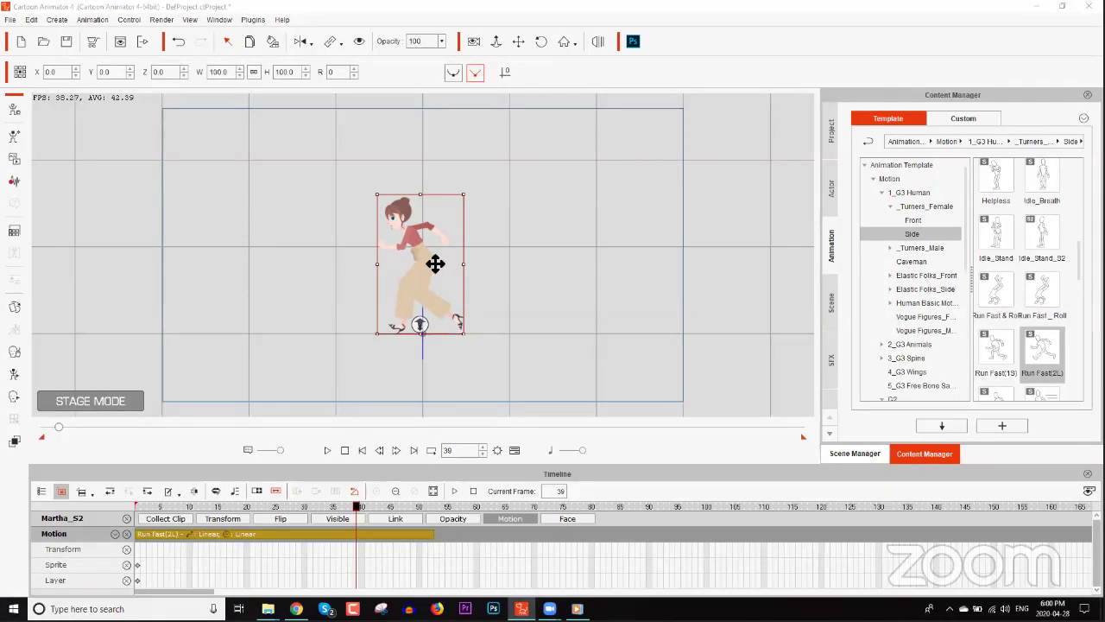
drag(1079, 260, 1079, 389)
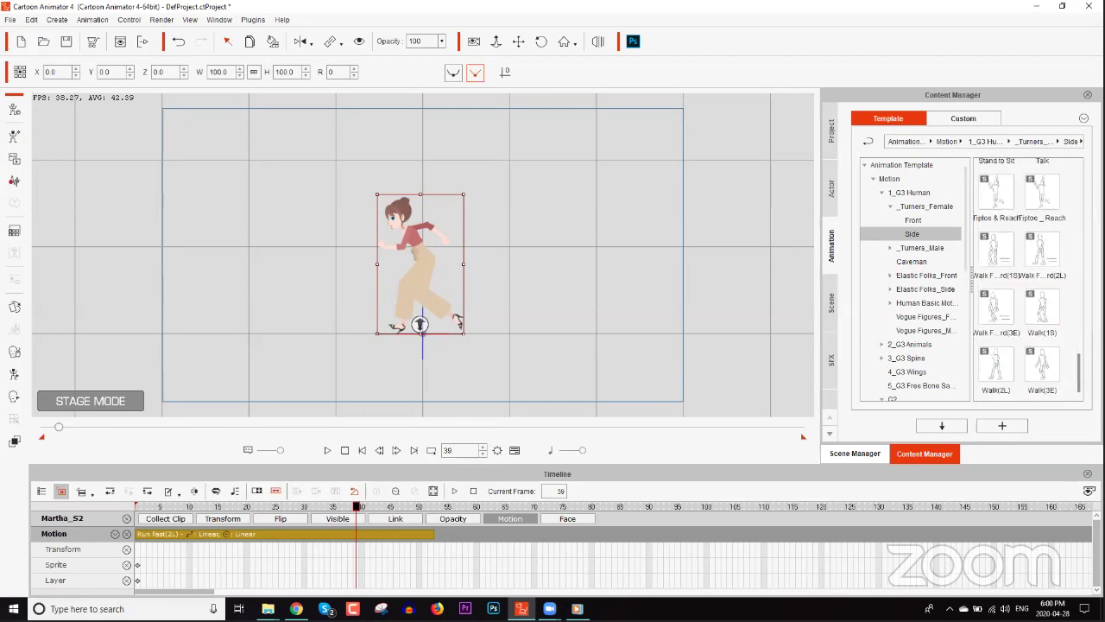
click(430, 506)
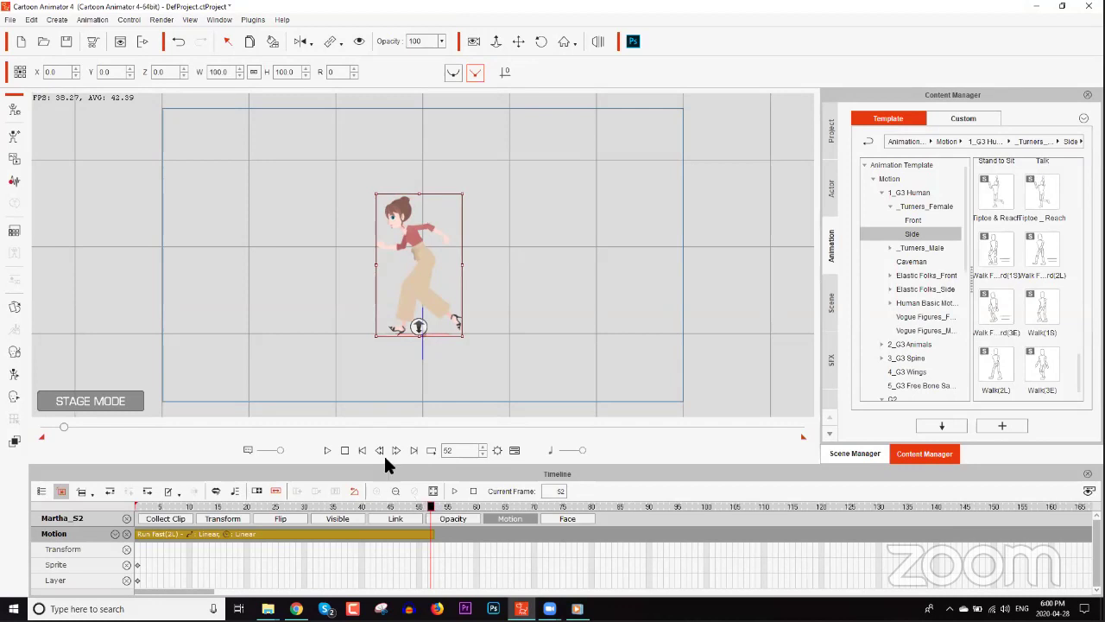
drag(424, 271, 231, 271)
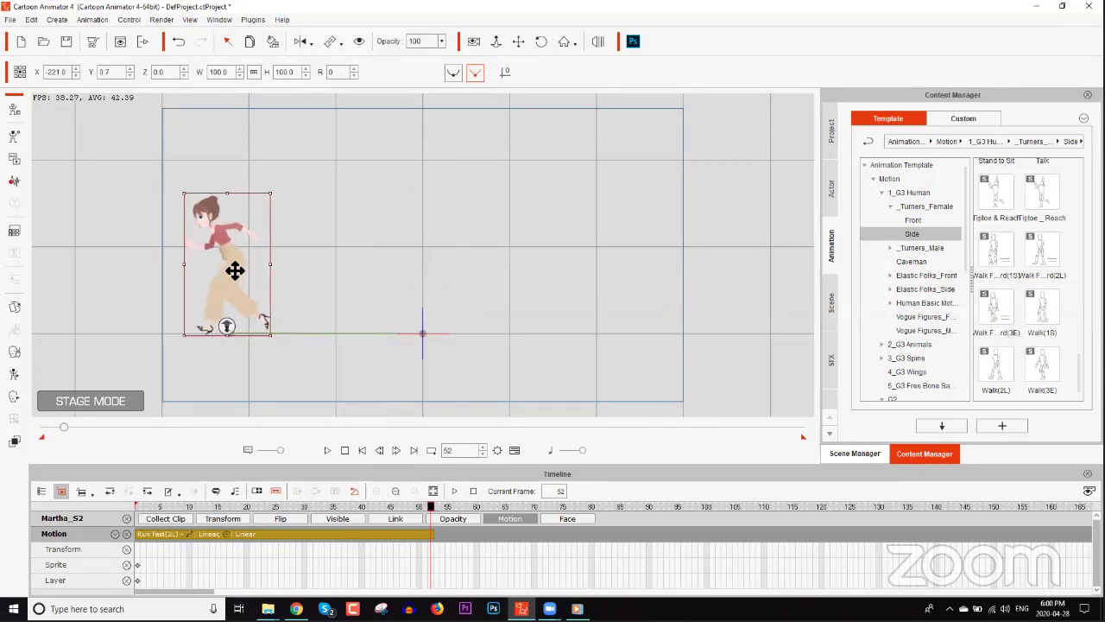
key(space)
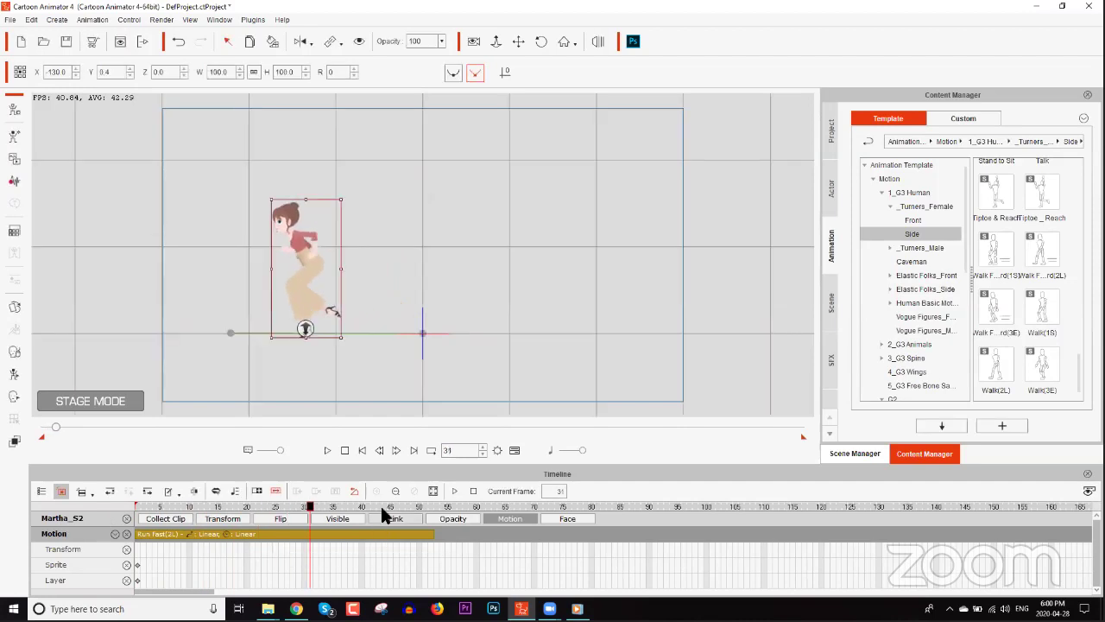
At frame 52, shorten the travel by repositioning Martha_S2 to about X -147.6, Y 2.0, and play the run
drag(406, 505, 436, 510)
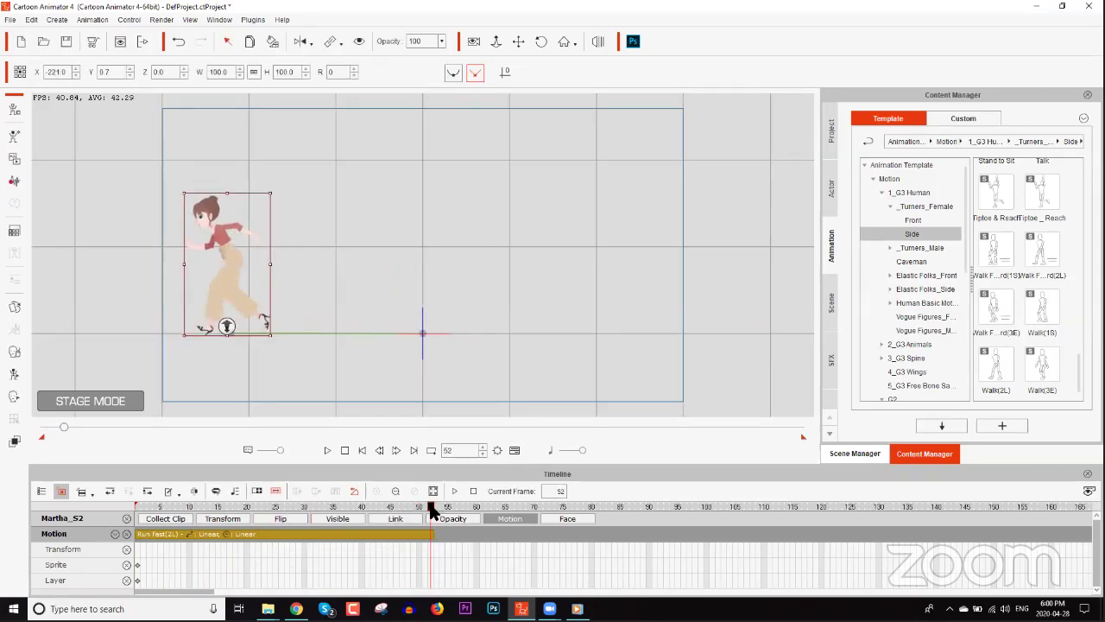
drag(240, 282, 304, 282)
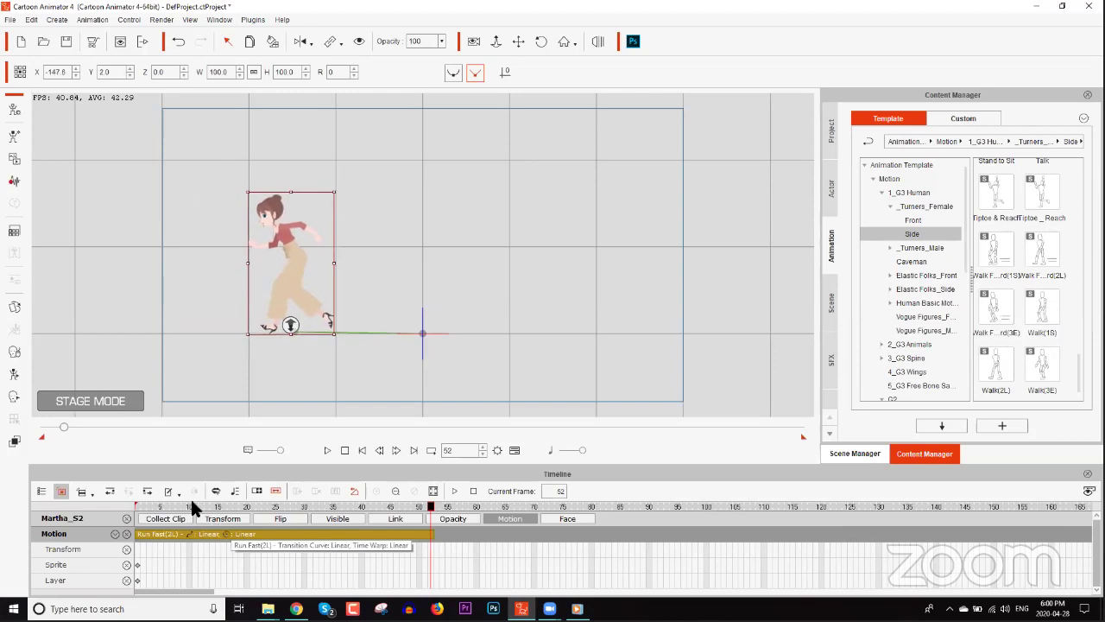
key(space)
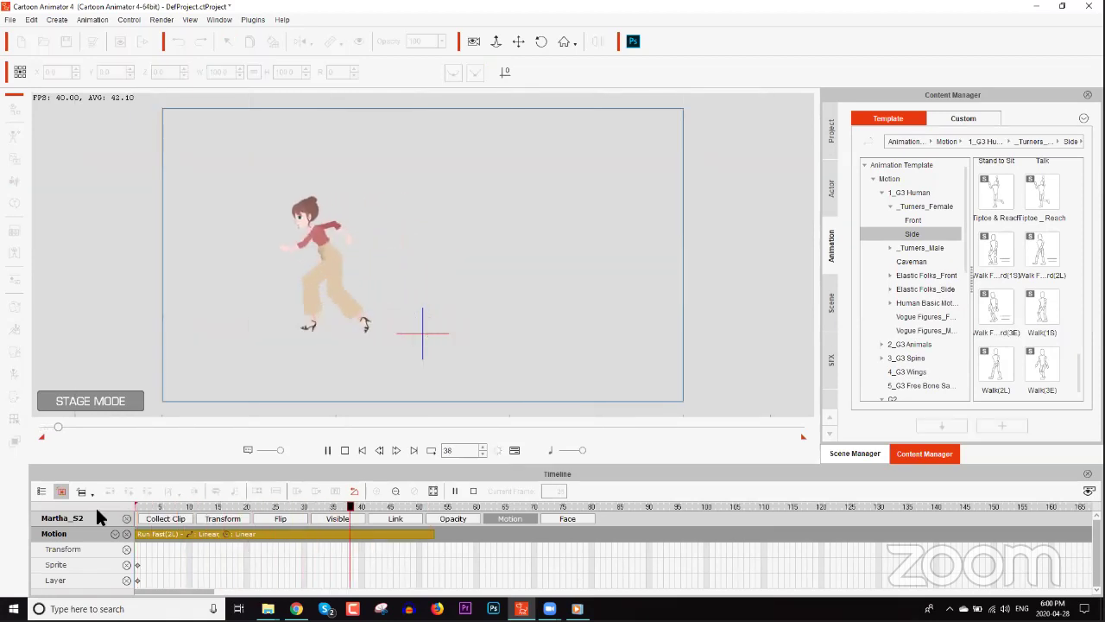
key(space)
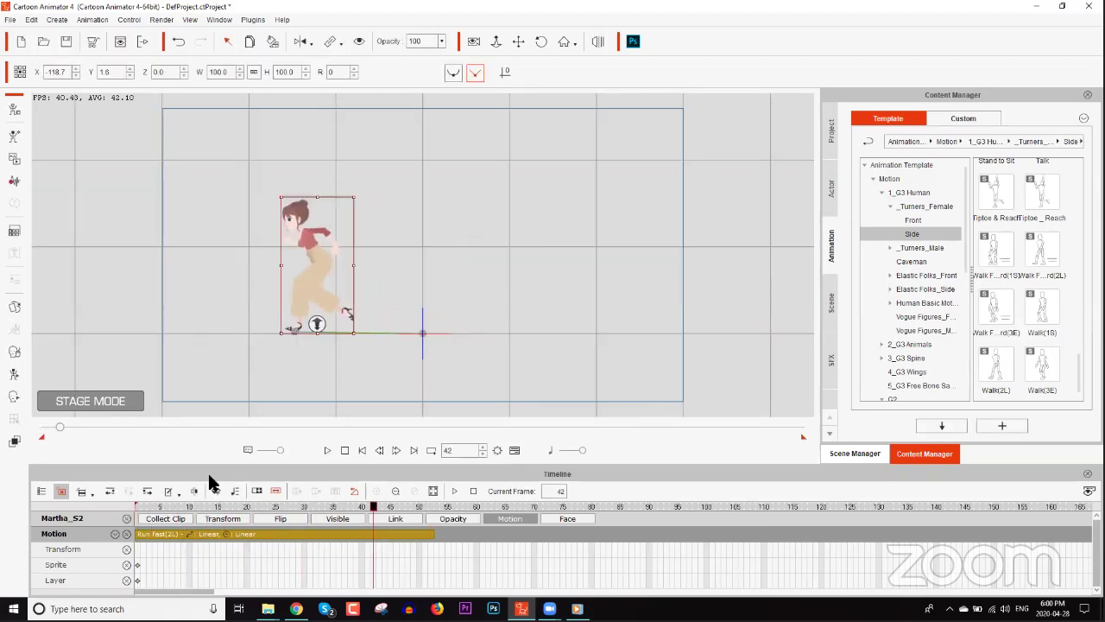
Add the Animated Beach scene from the Scene templates to the stage
click(833, 307)
click(901, 195)
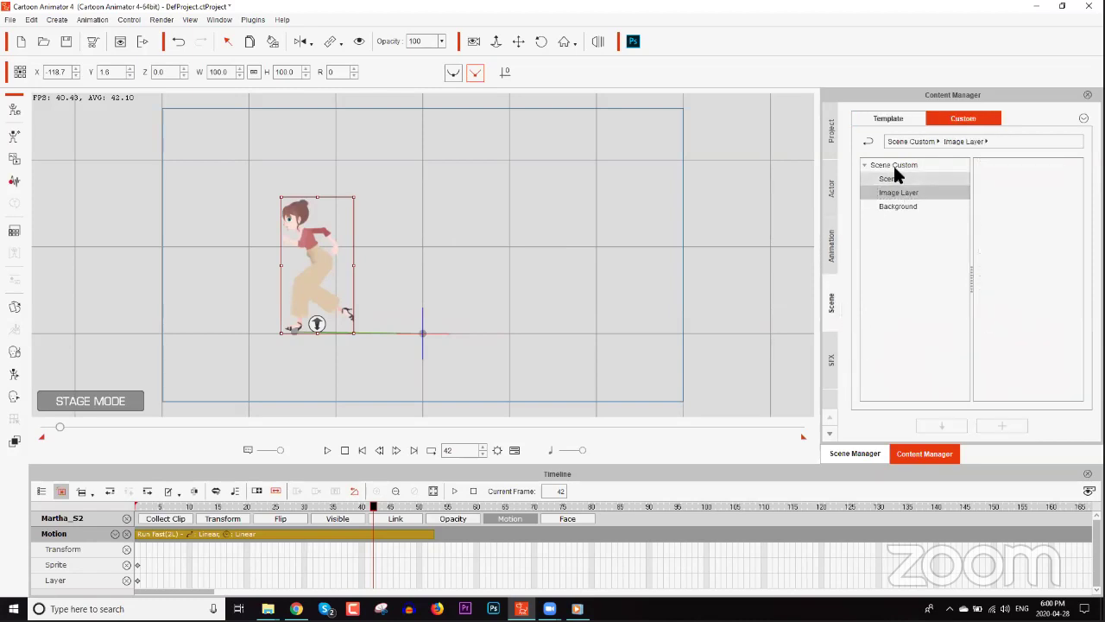
click(894, 173)
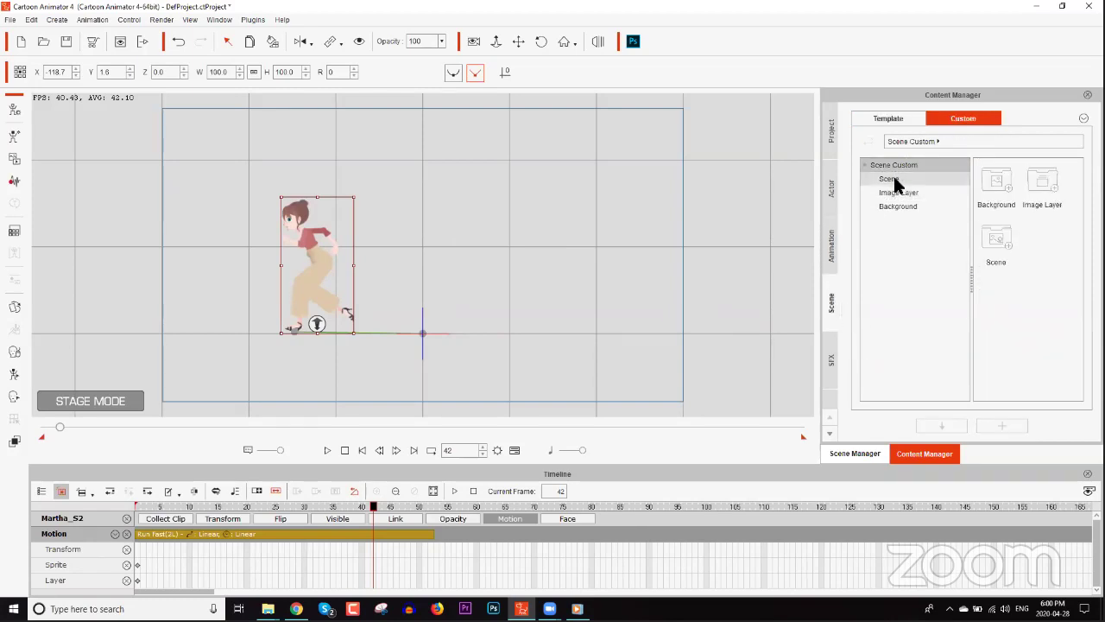
click(902, 115)
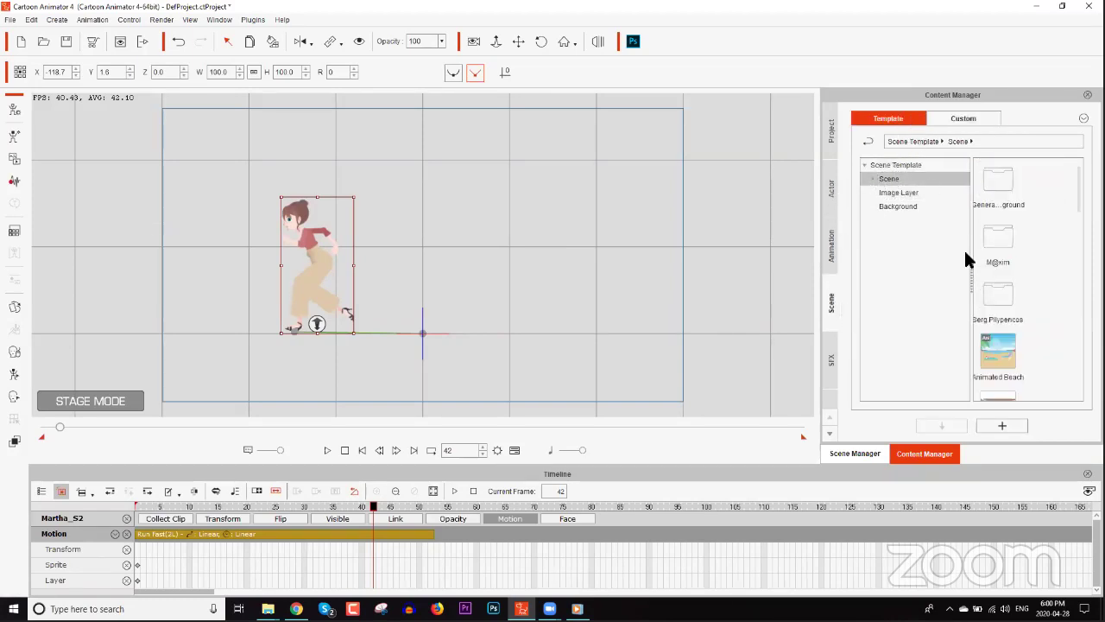
double_click(1001, 346)
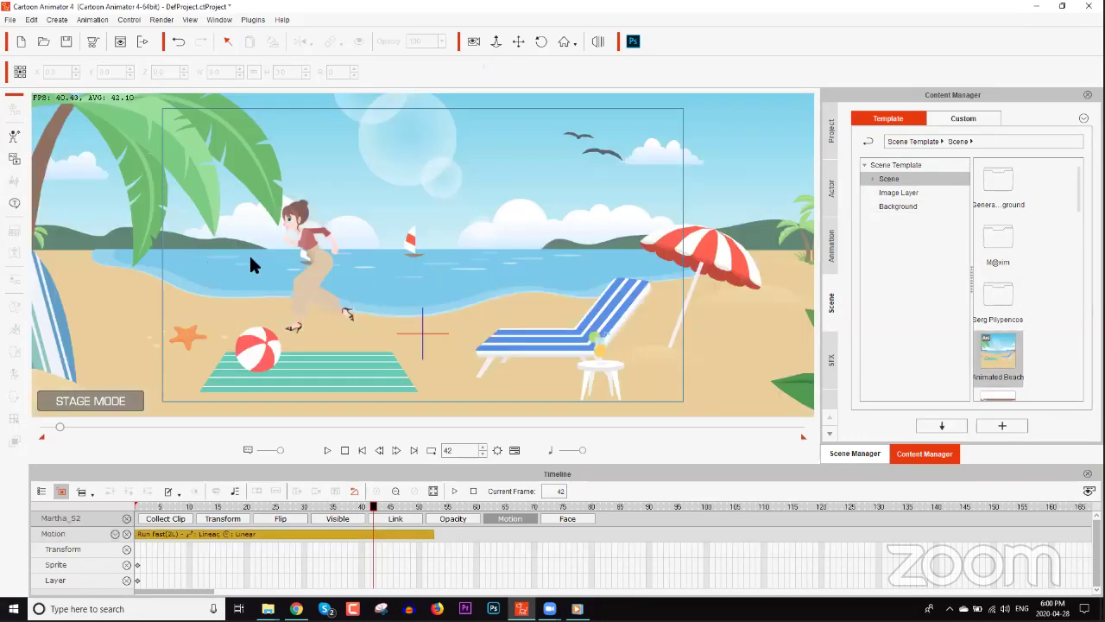
Play Martha_S2's run against the beach scene in a closer view, beginning near the start of the timeline
drag(319, 353, 506, 365)
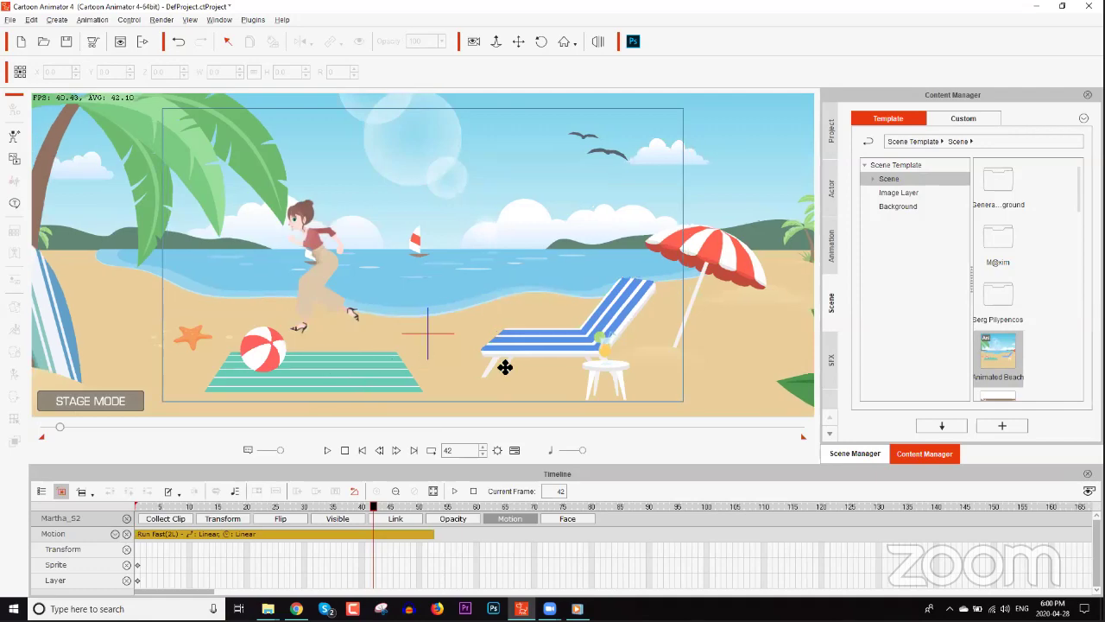
drag(625, 358, 622, 259)
drag(190, 506, 104, 506)
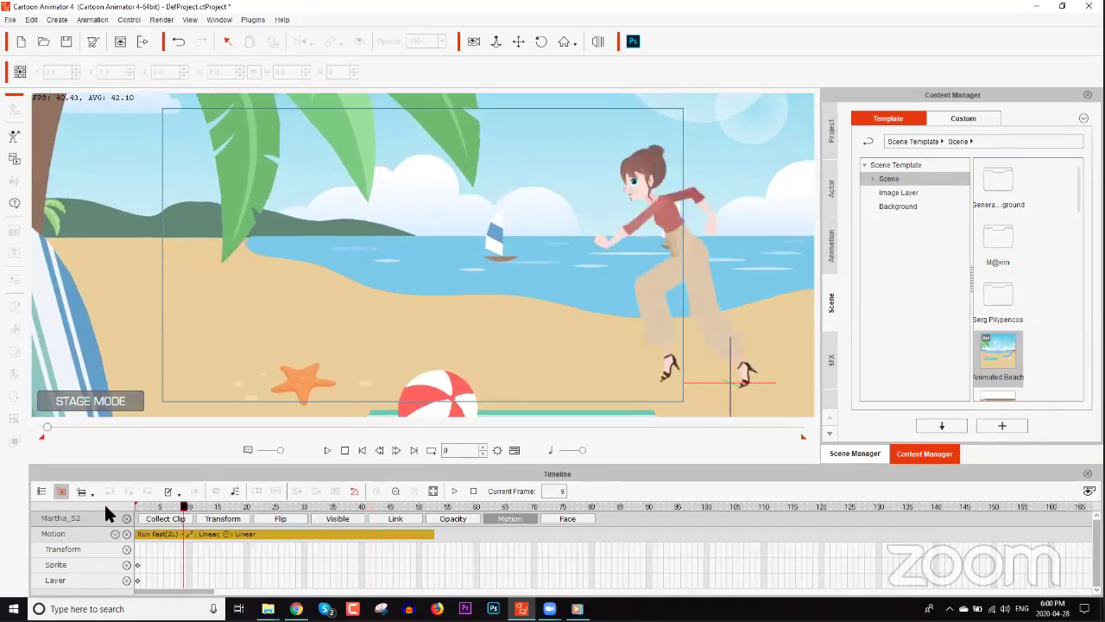
key(space)
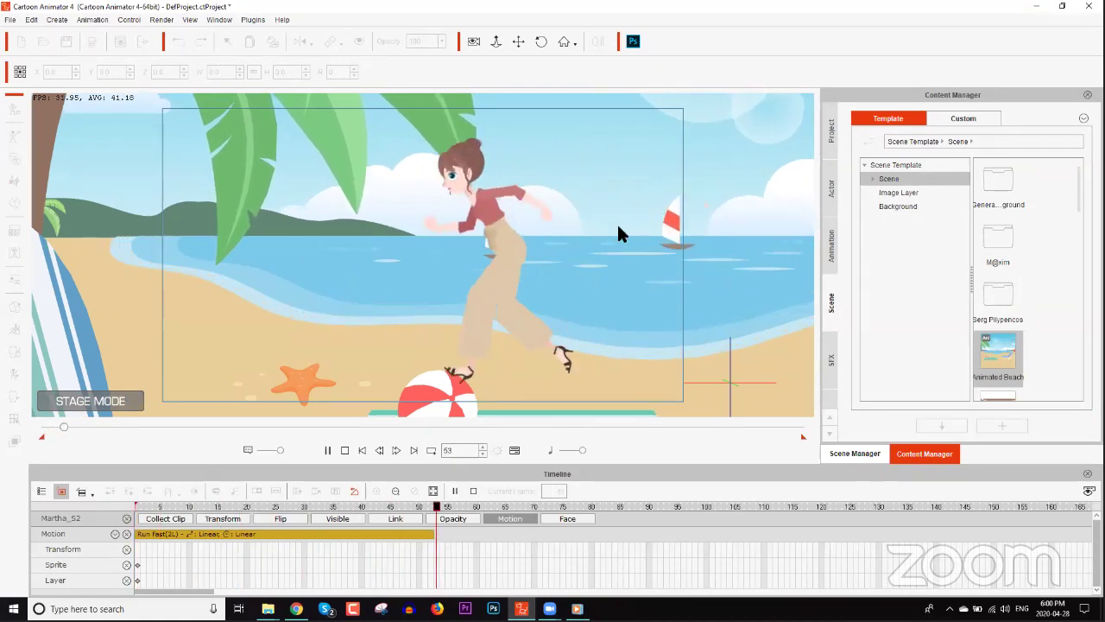
key(space)
Show Martha_S2's Transform track and apply the End in a Bounce transition curve to its keyframe at frame 52
drag(609, 334, 457, 323)
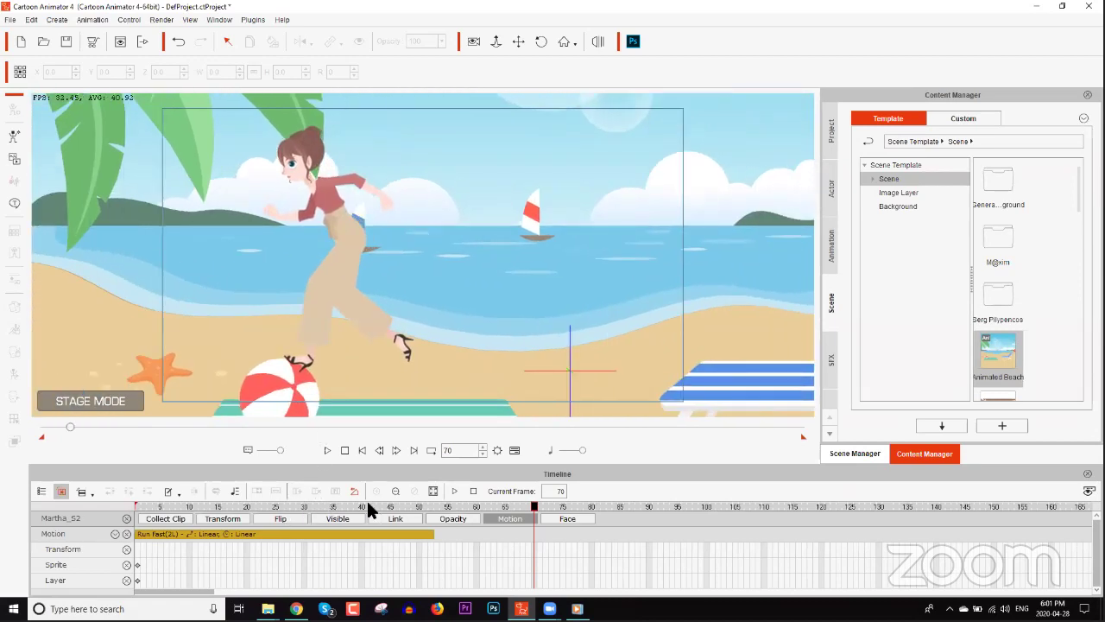
click(406, 506)
click(230, 523)
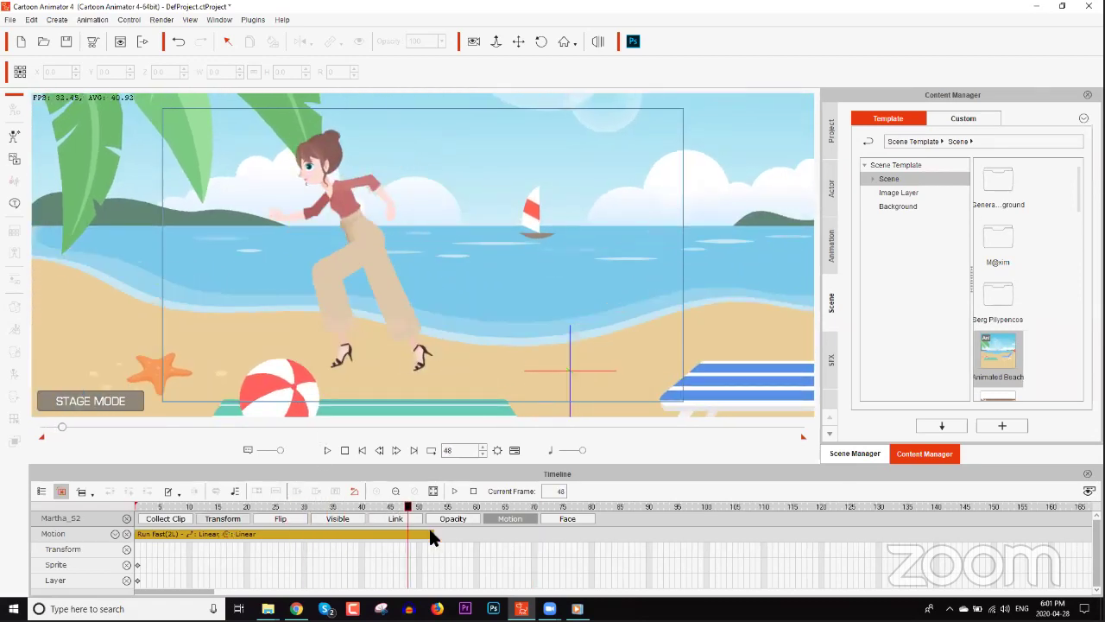
click(430, 536)
right_click(430, 539)
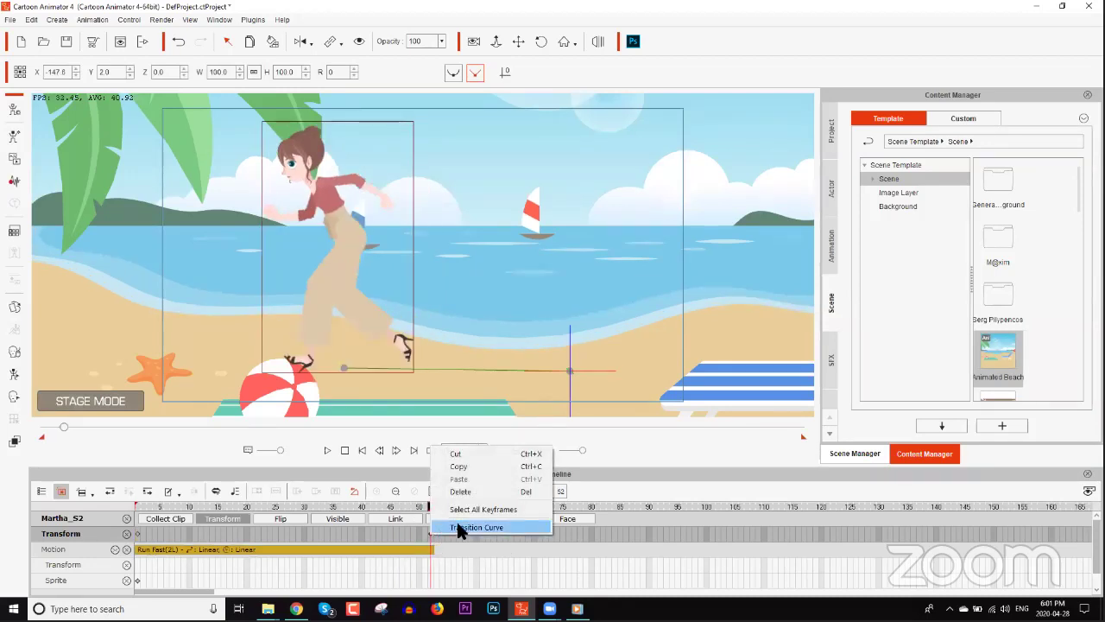
click(456, 526)
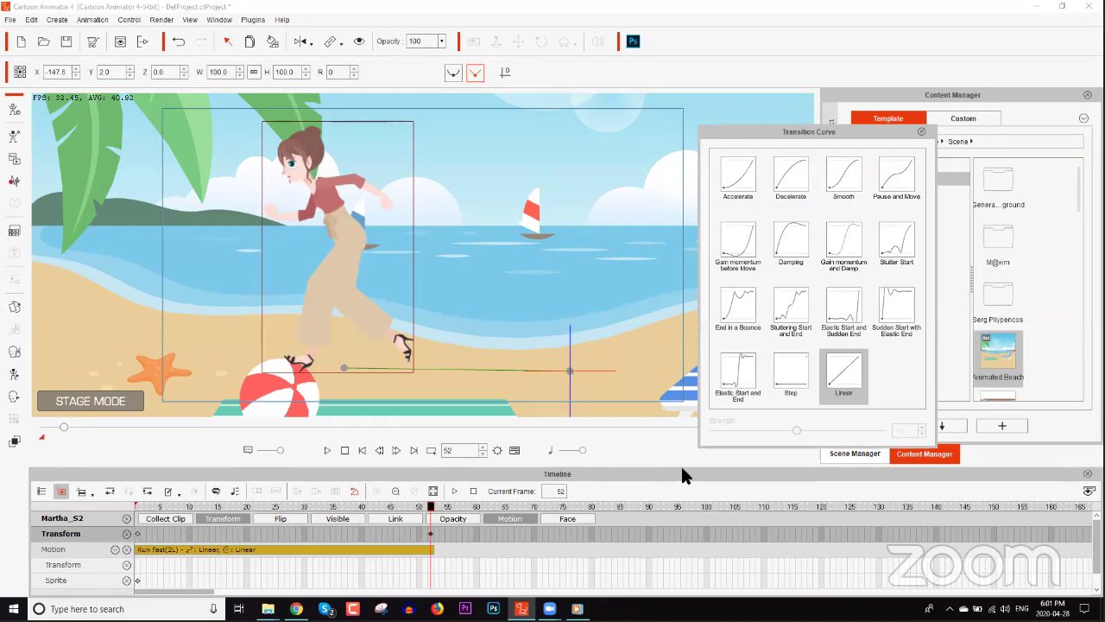
click(740, 303)
Play the run from the start to review the End in a Bounce movement
key(space)
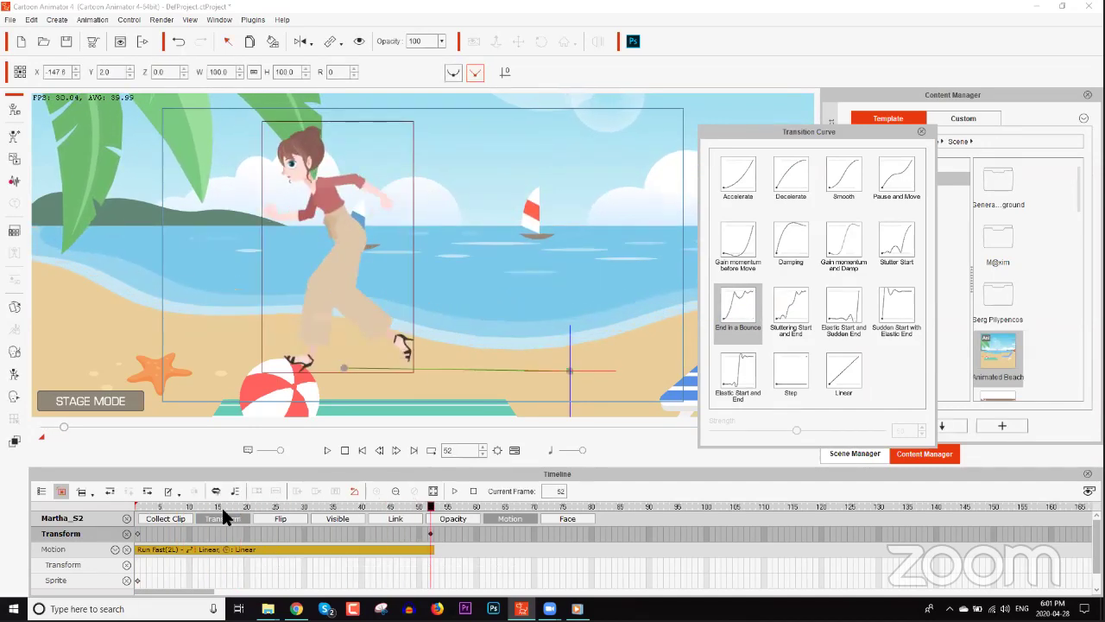
key(space)
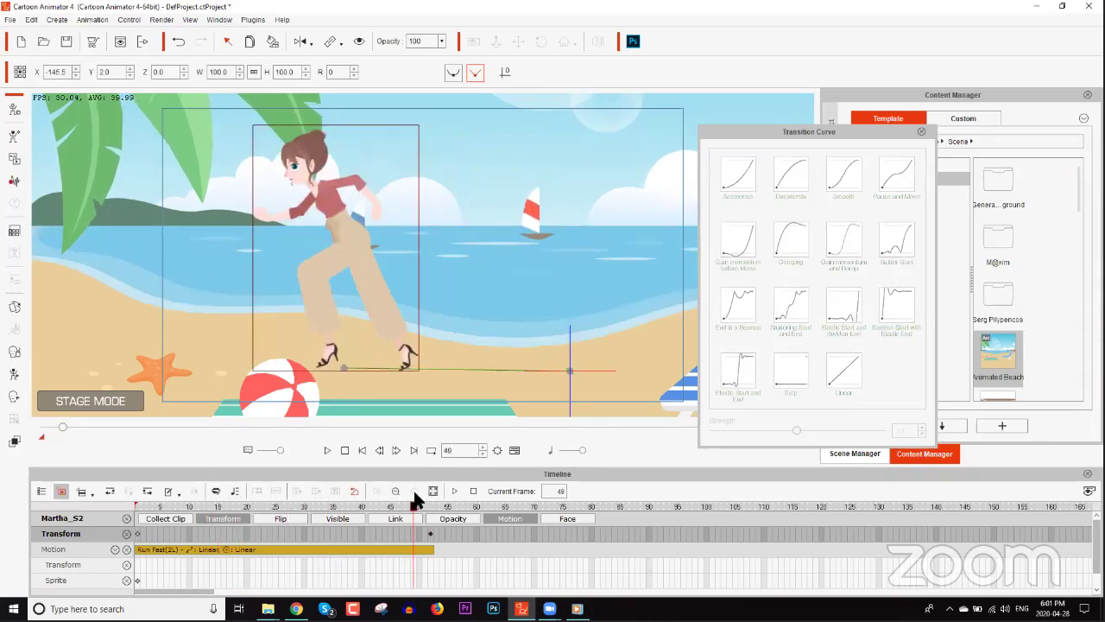
click(145, 505)
key(space)
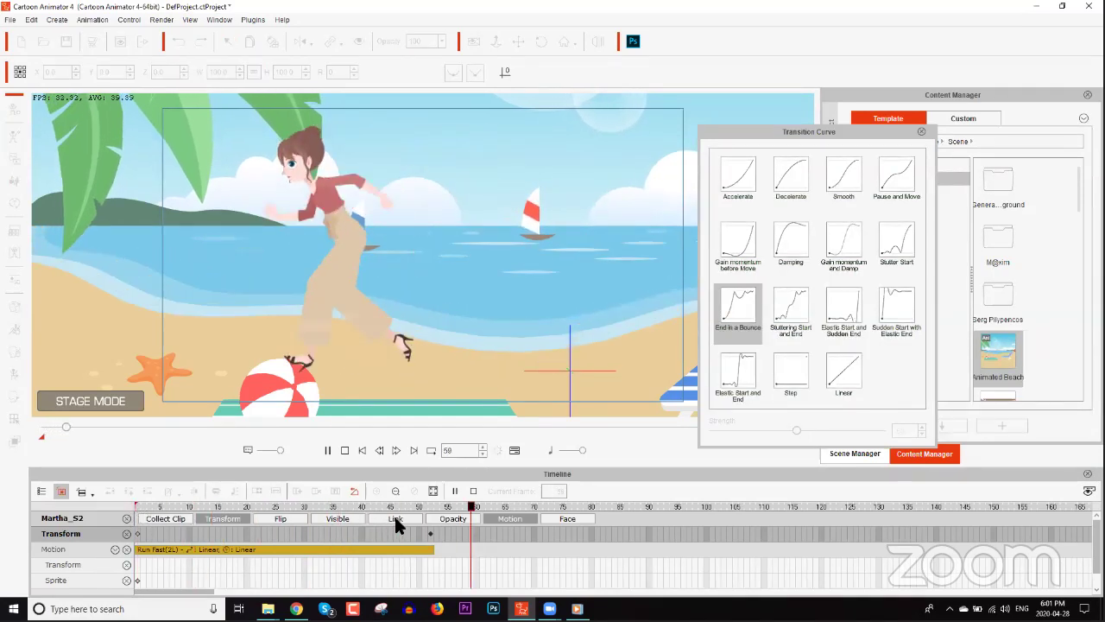
key(space)
Change the frame 52 Transform keyframe's transition curve to Damping and play the run
click(430, 533)
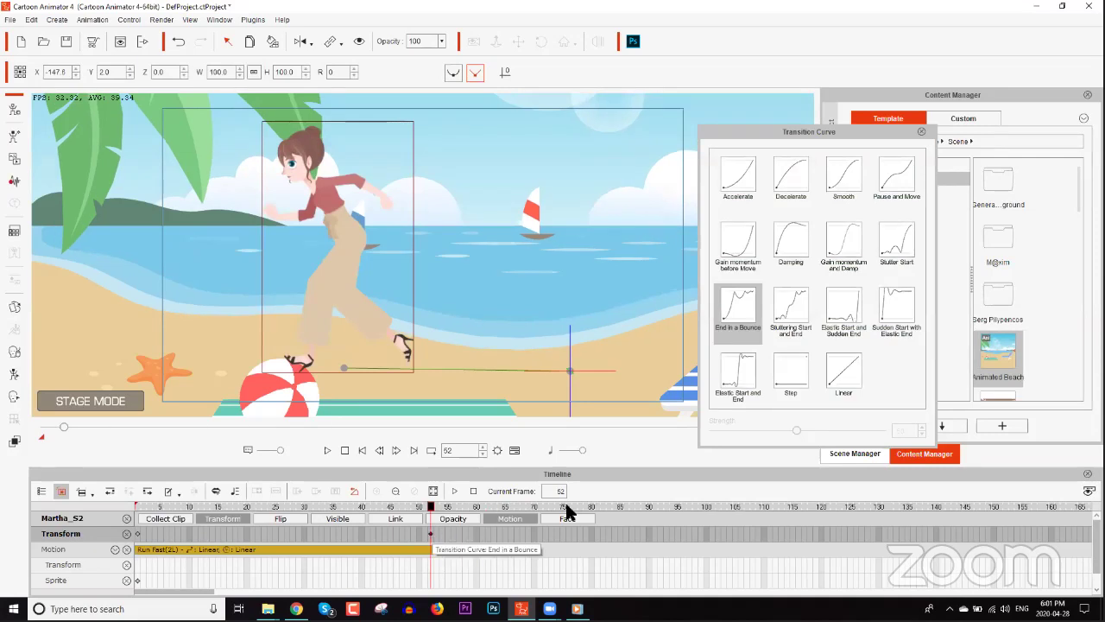
click(793, 243)
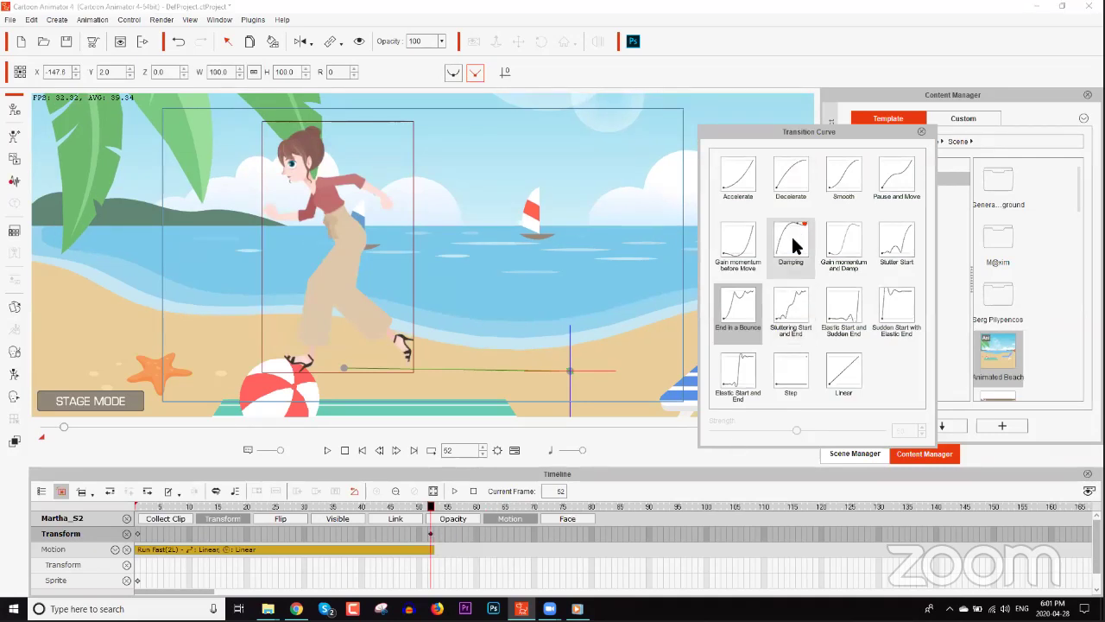
key(space)
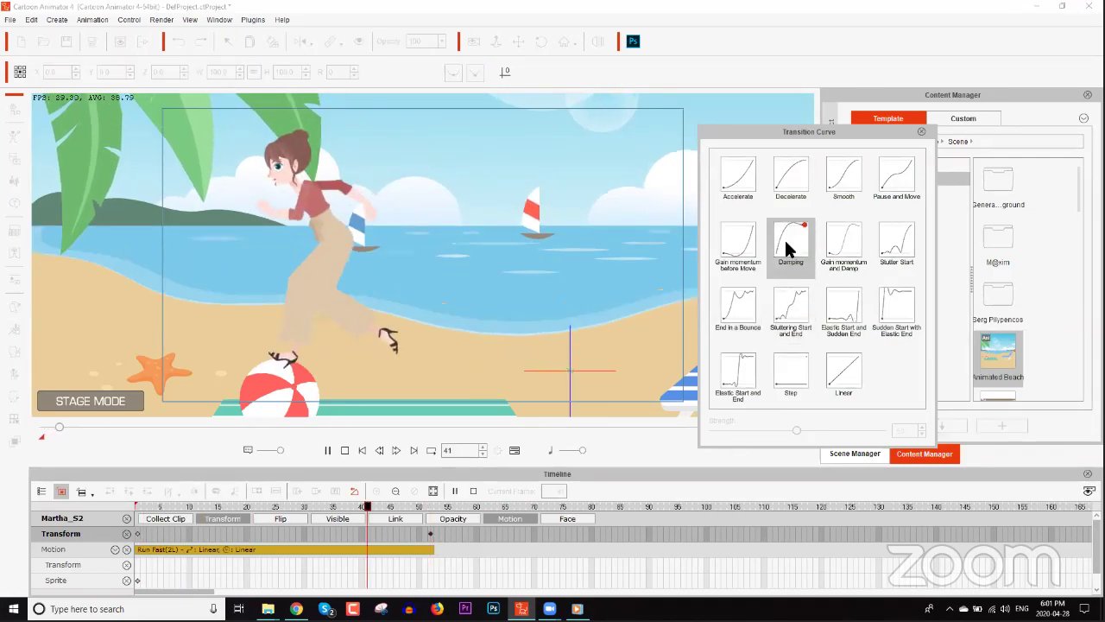
Apply the Stutter Start transition curve, preview it, return to frame 1, and close Transition Curve
click(907, 247)
key(space)
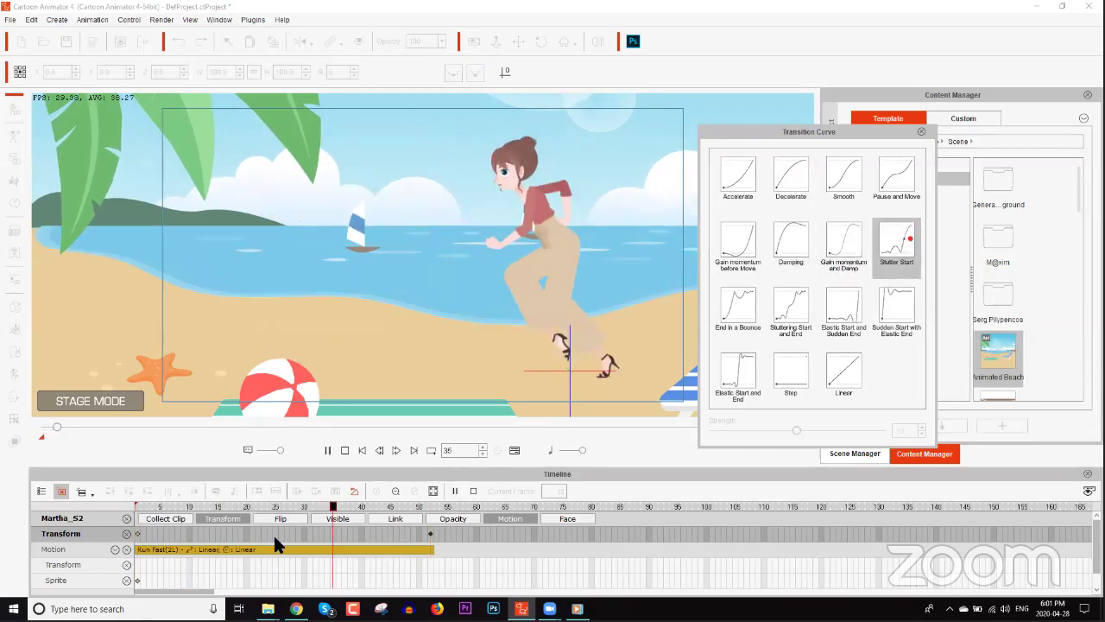
drag(148, 509, 115, 500)
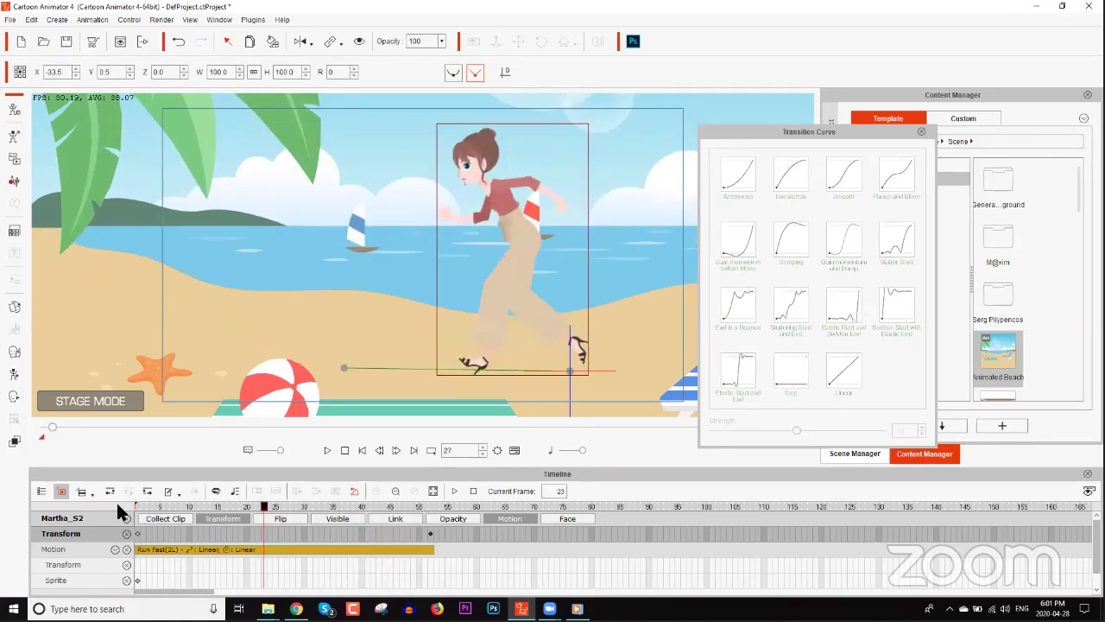
click(921, 133)
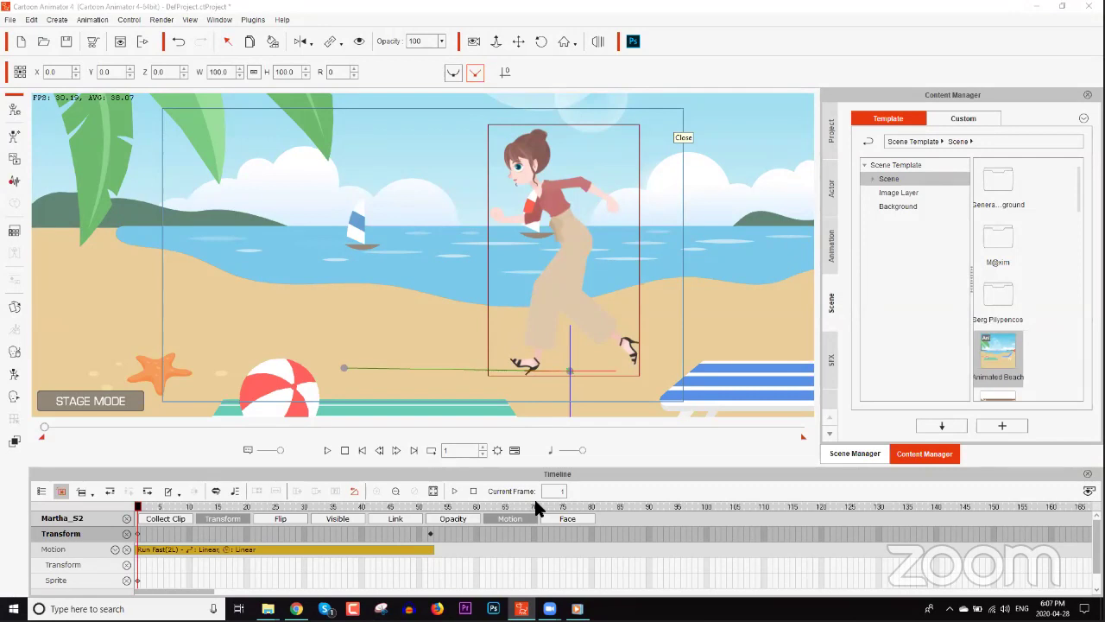
Start a new project without saving the current one and add the Martha_F character to the stage
click(21, 42)
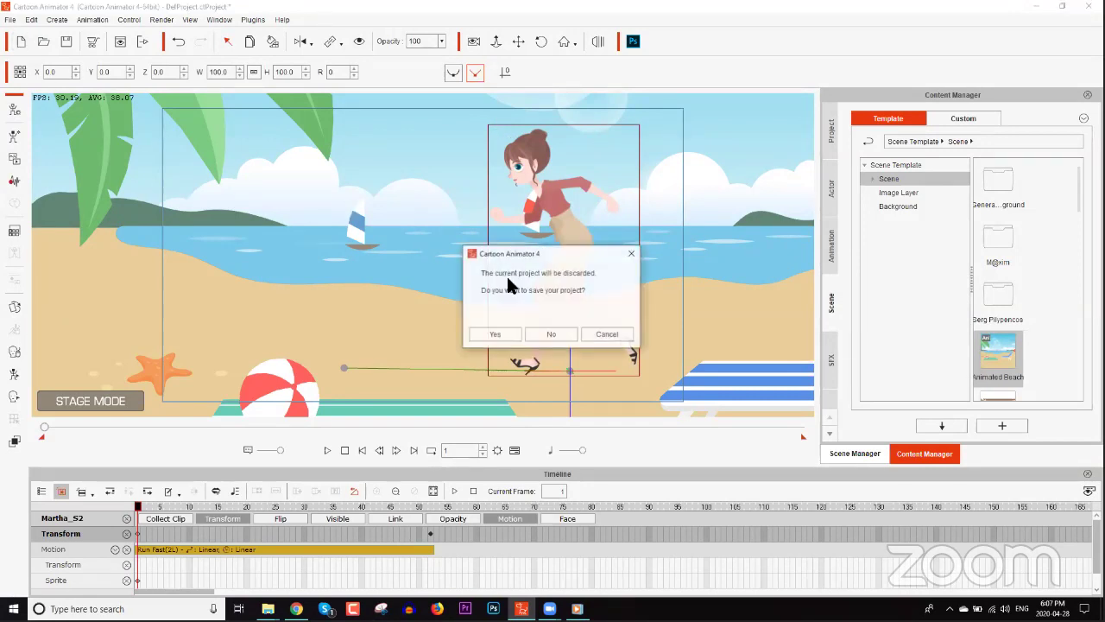
click(553, 330)
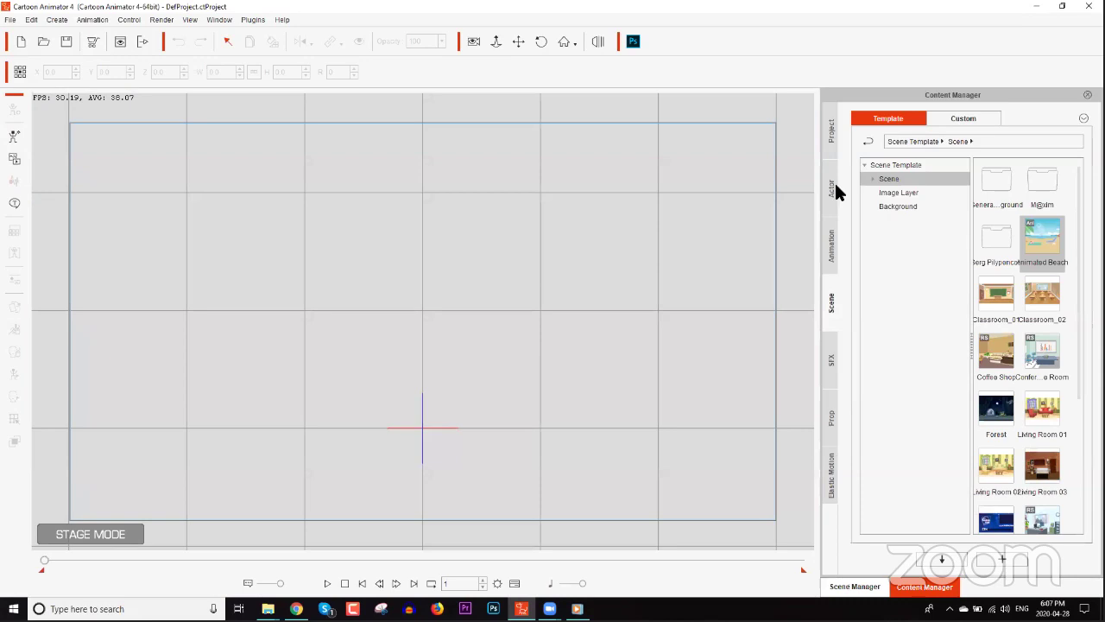
click(832, 190)
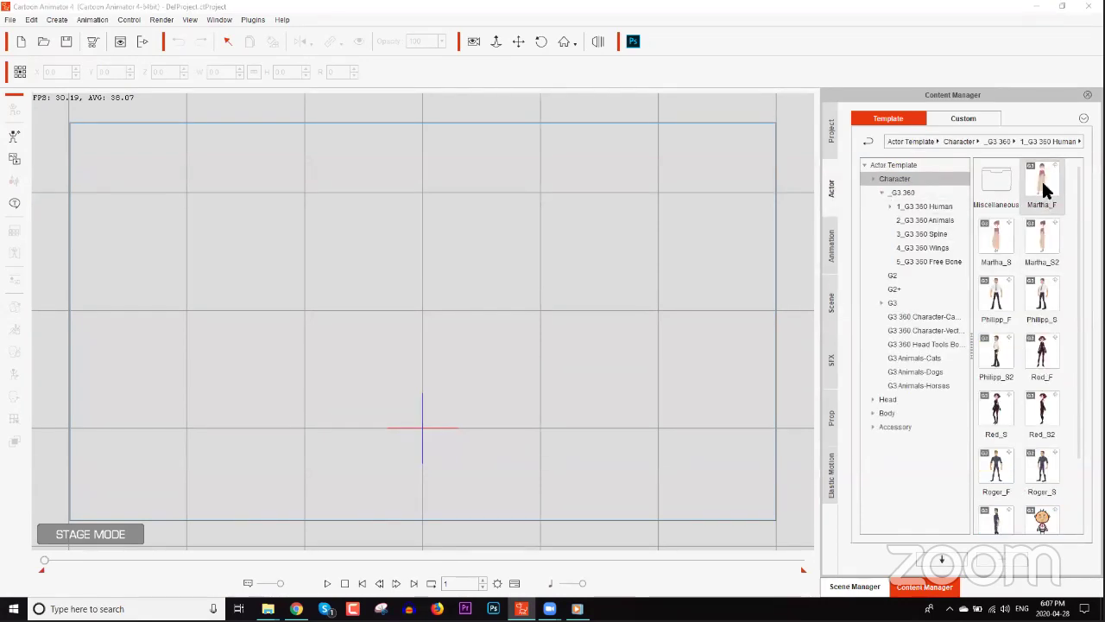
double_click(1042, 186)
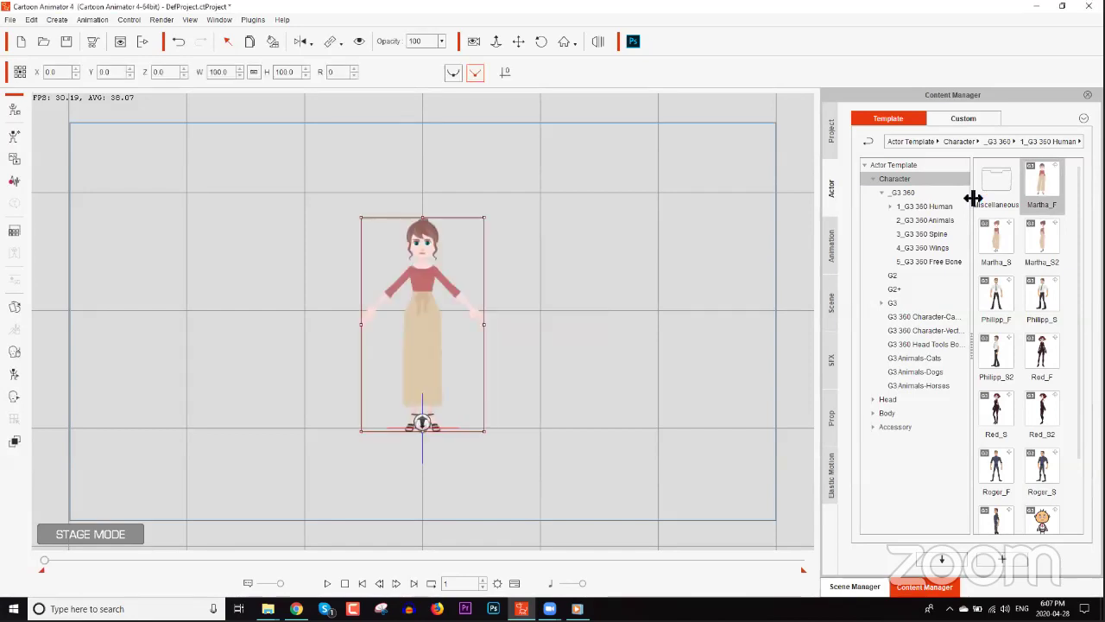
Open Face Puppet for Martha_F, preview the puppeteered head and facial movement with the selected profile, and stop the preview
scroll(564, 304, up, 5)
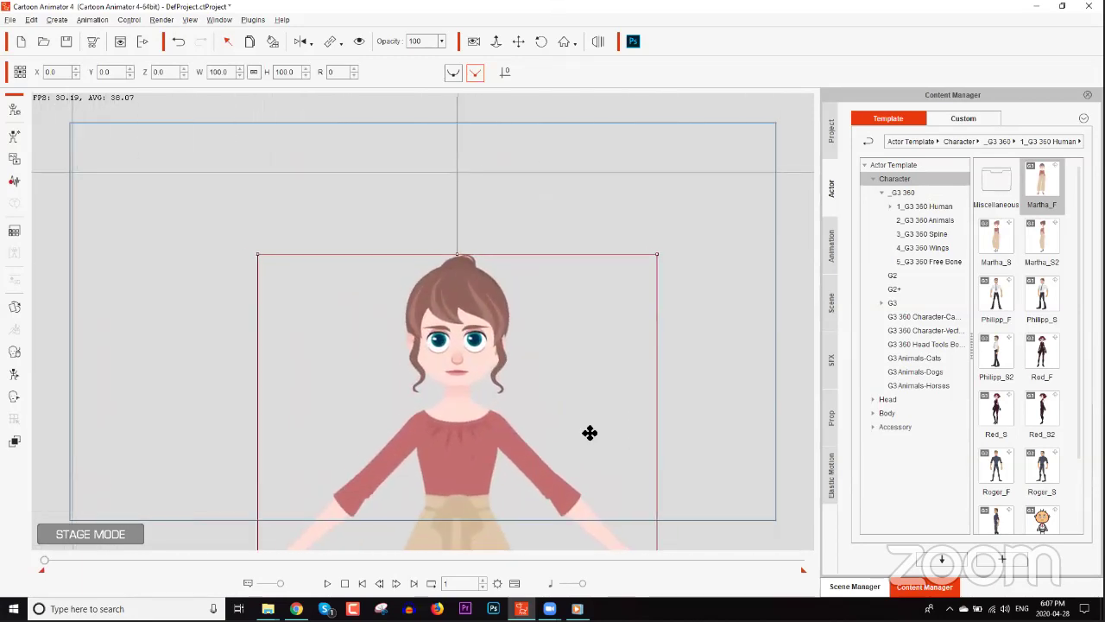
scroll(590, 432, up, 4)
scroll(605, 431, up, 2)
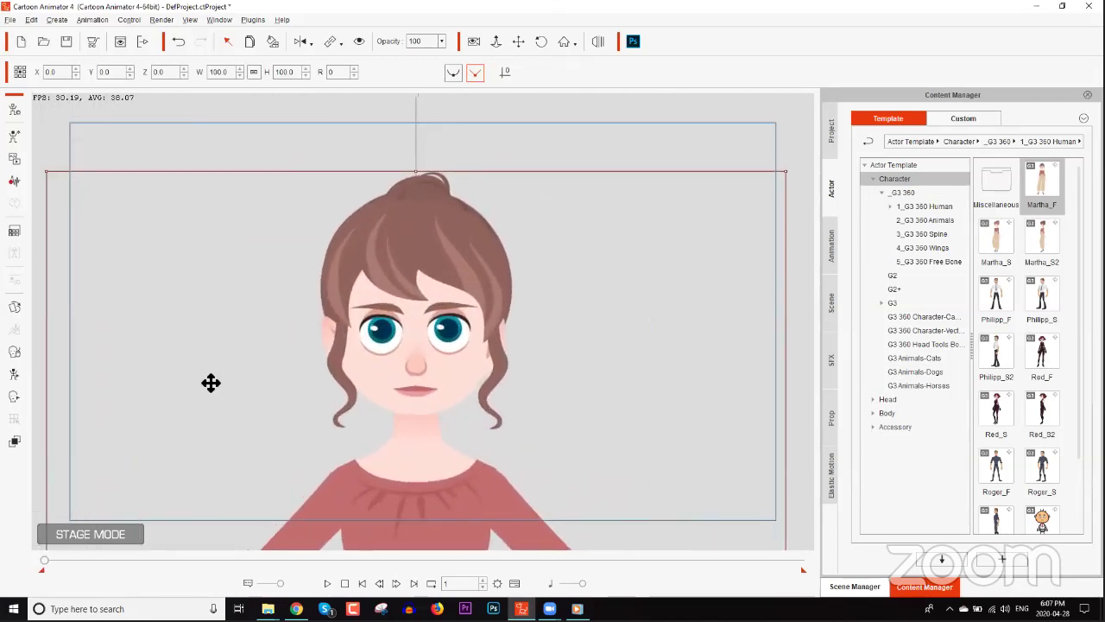
click(12, 352)
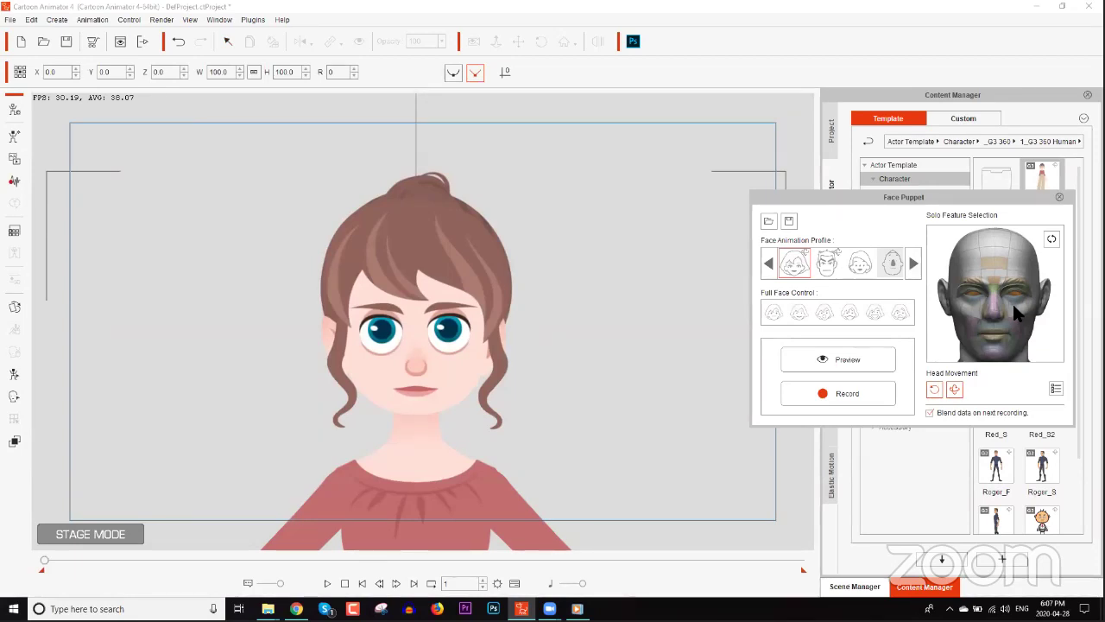
click(846, 353)
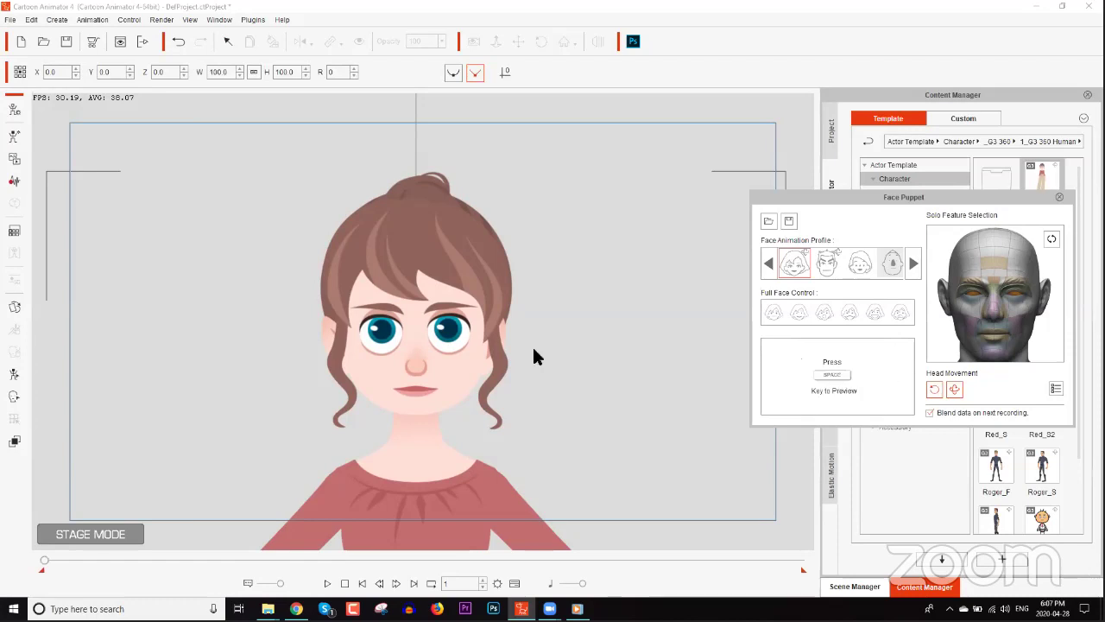
key(space)
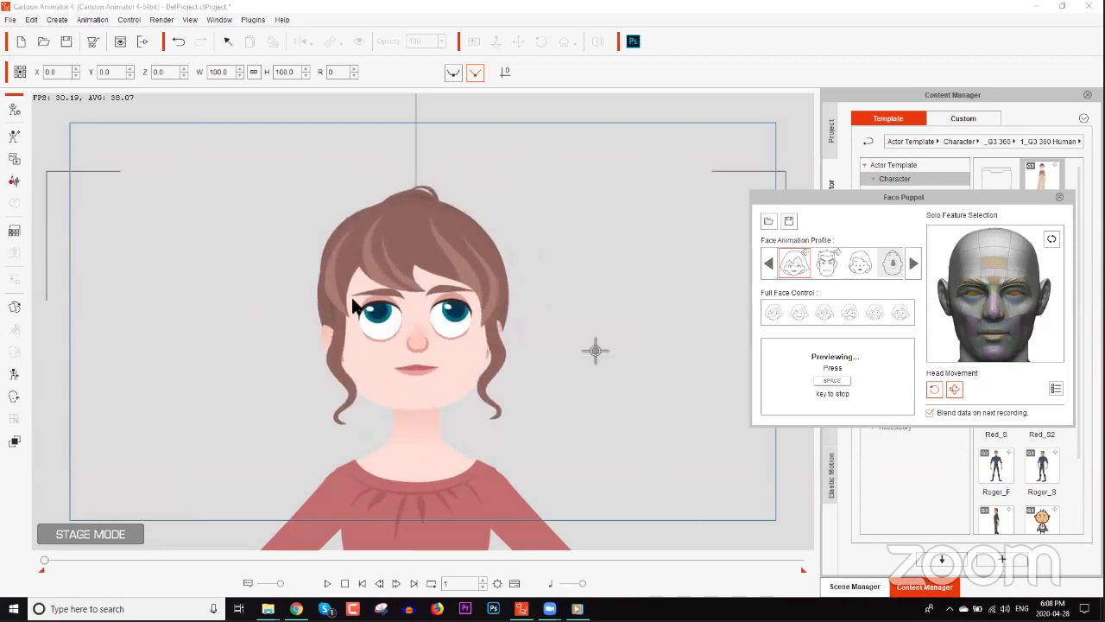
key(space)
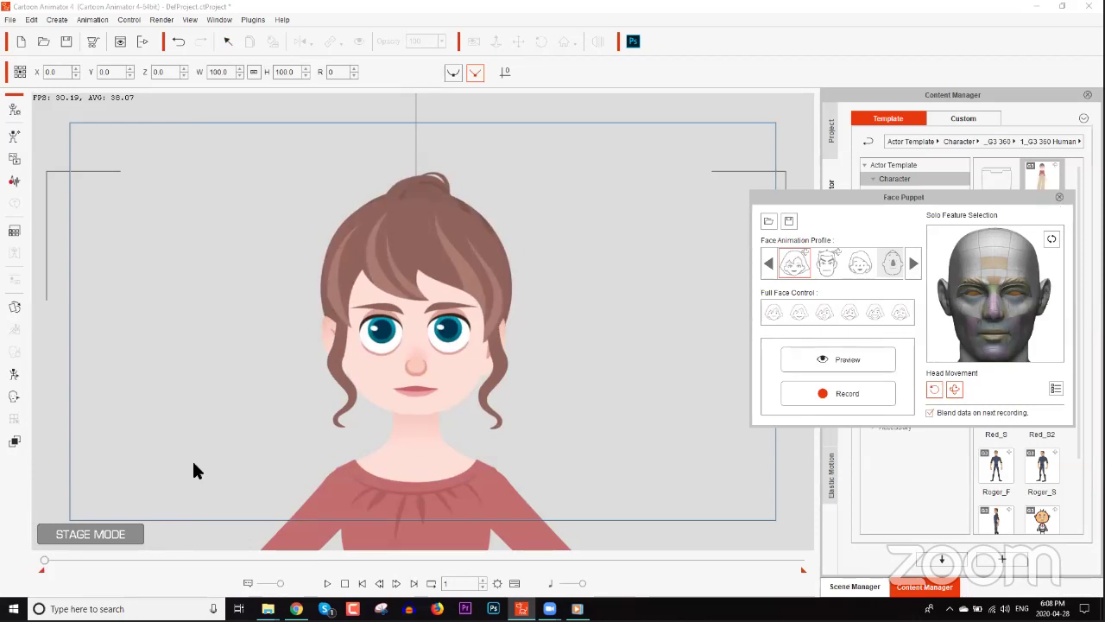
Open the Face Key Editor, look through its Transform, Deform and Morph modes, and turn Martha_F's head toward the viewer's right at frame 1
click(12, 398)
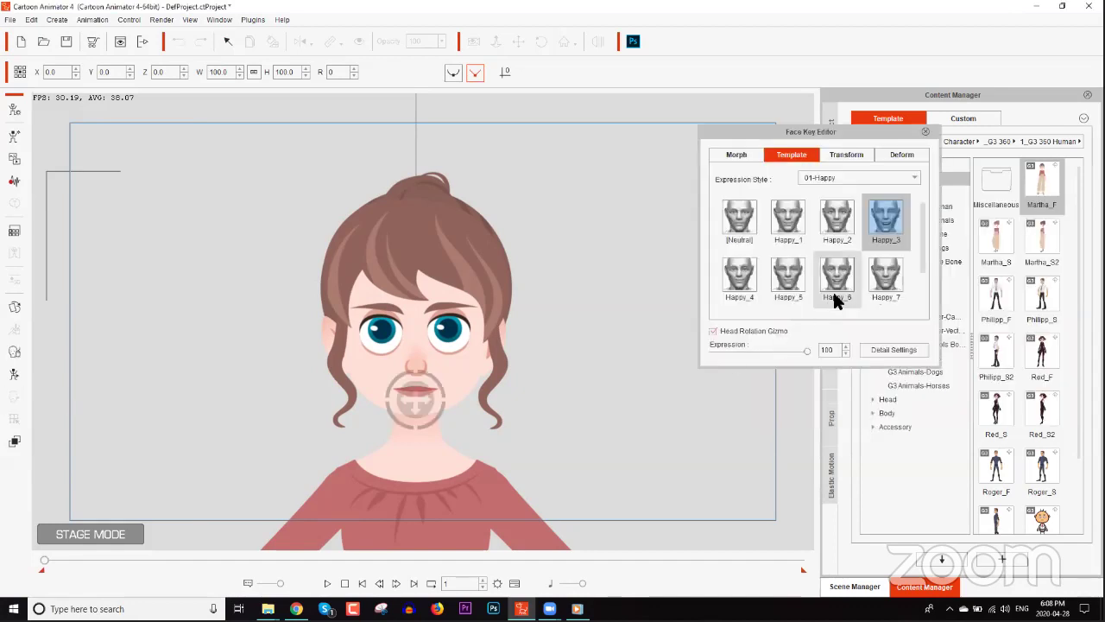
click(851, 154)
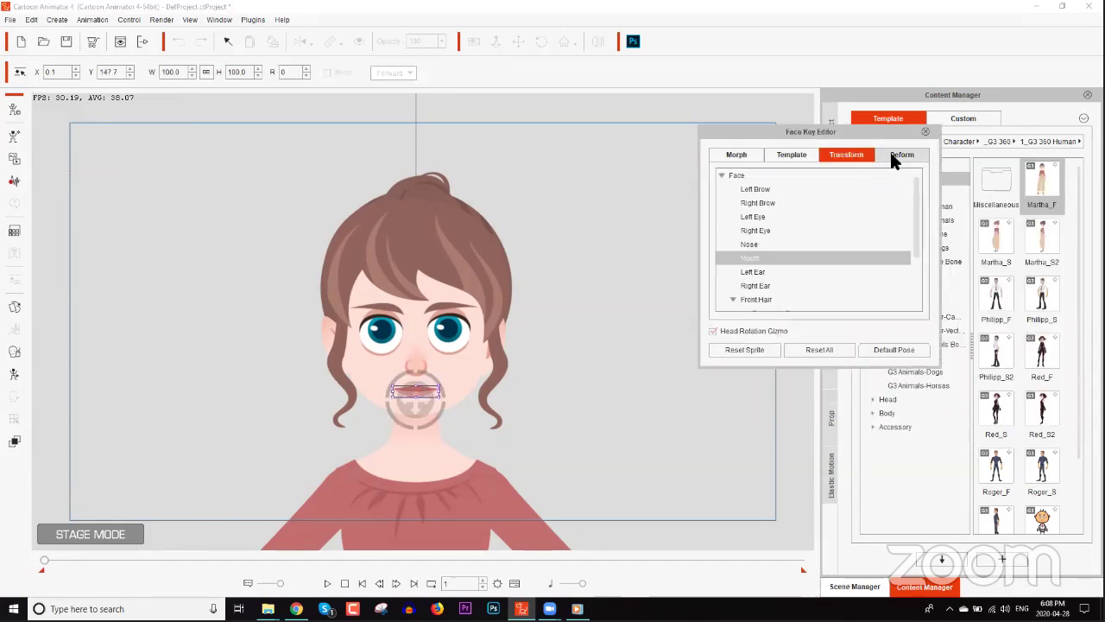
click(894, 155)
click(740, 154)
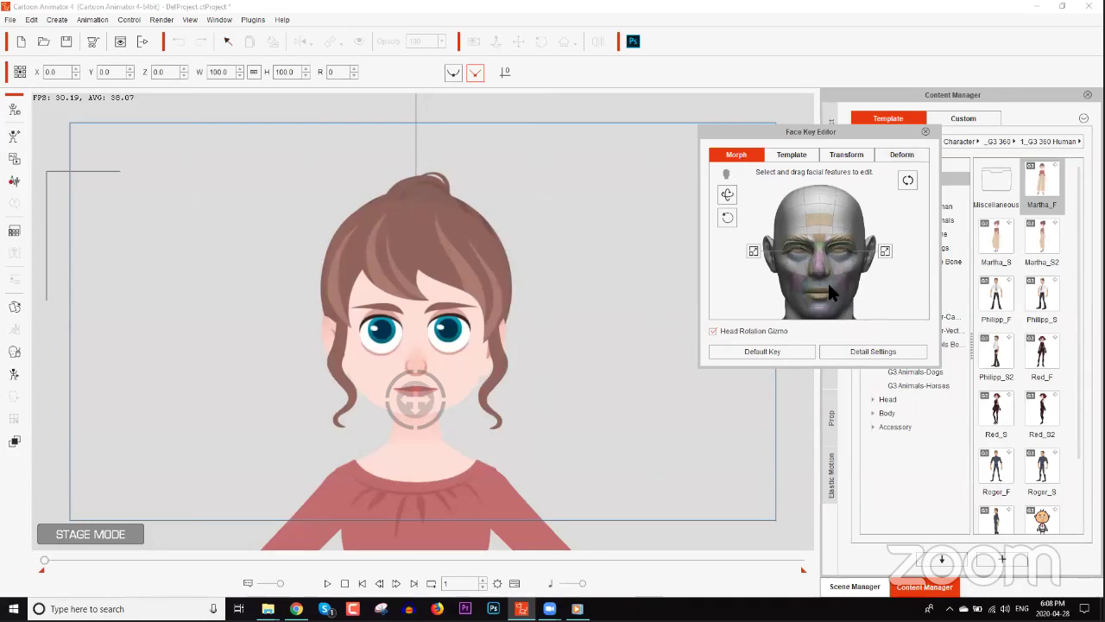
drag(413, 409, 610, 93)
drag(340, 32, 953, 291)
click(822, 246)
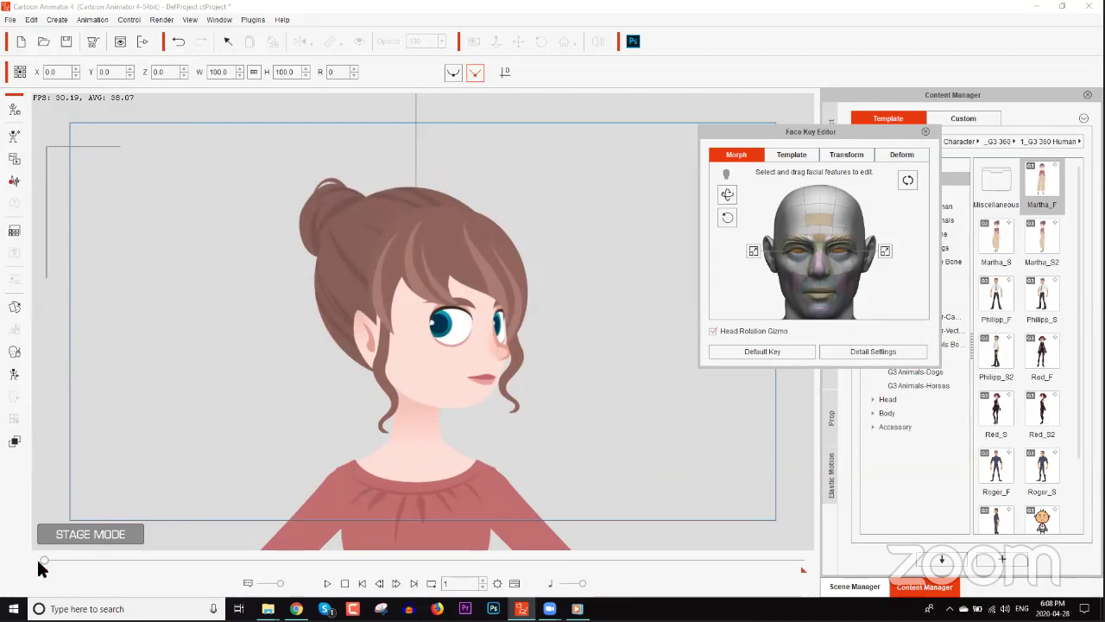
At frame 55, select the head movements in Morph and turn Martha_F's head toward the viewer's left with the Head Rotation Gizmo
drag(41, 561, 64, 561)
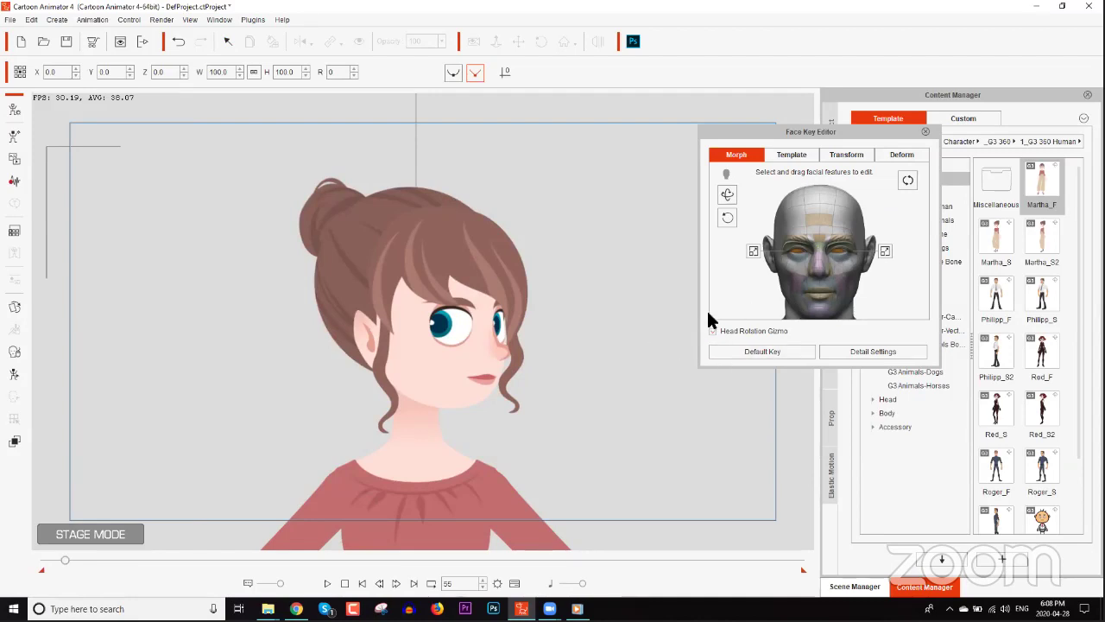
click(727, 217)
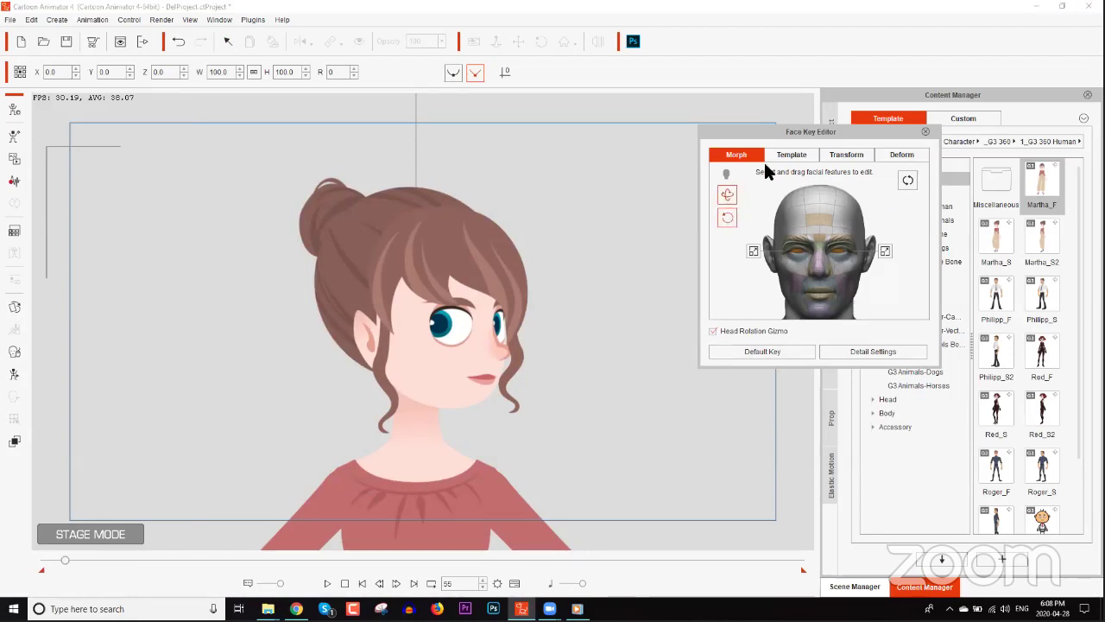
click(886, 152)
click(855, 155)
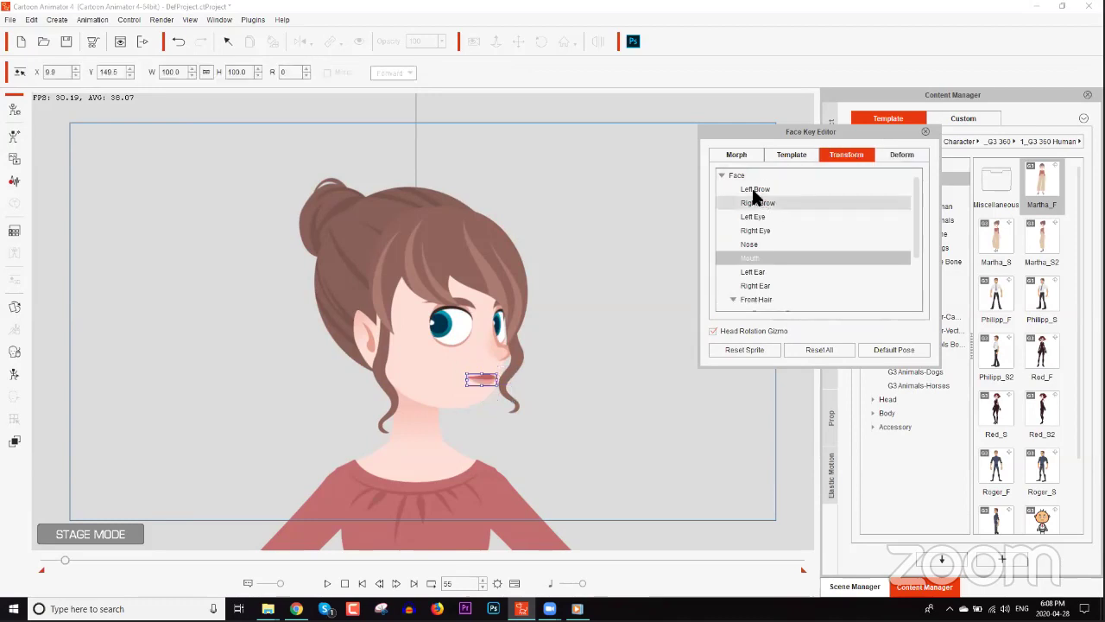
click(741, 155)
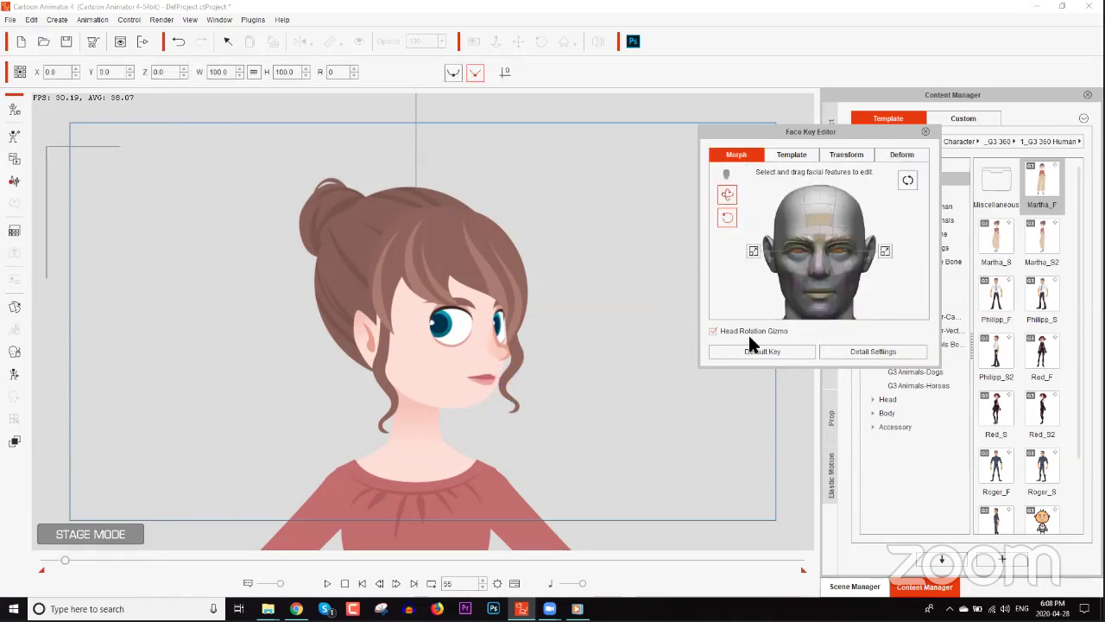
click(751, 331)
click(752, 331)
drag(808, 130, 1000, 131)
scroll(620, 399, down, 5)
drag(785, 325, 155, 332)
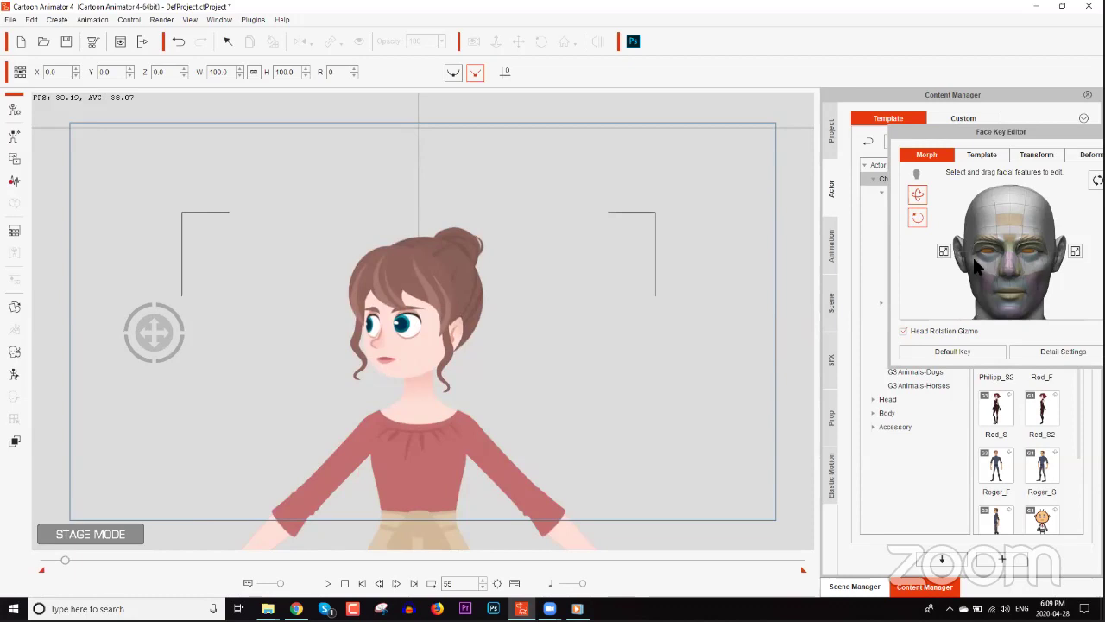
Select the eye features in Morph and shift Martha_F's gaze toward the camera at frame 55
drag(988, 136, 716, 144)
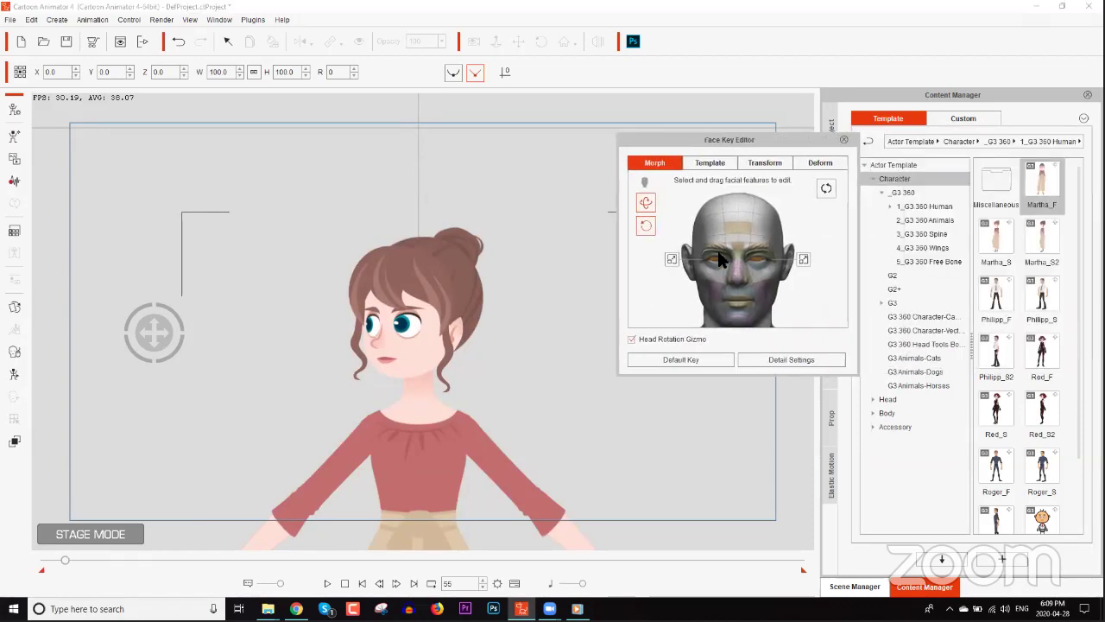
click(715, 263)
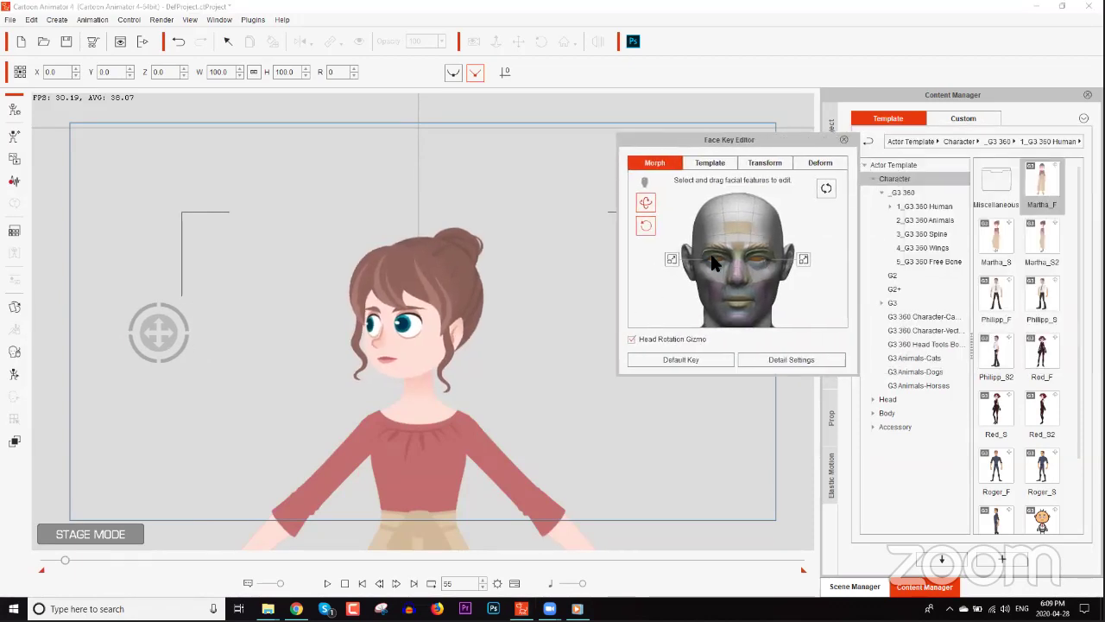
click(739, 248)
click(716, 261)
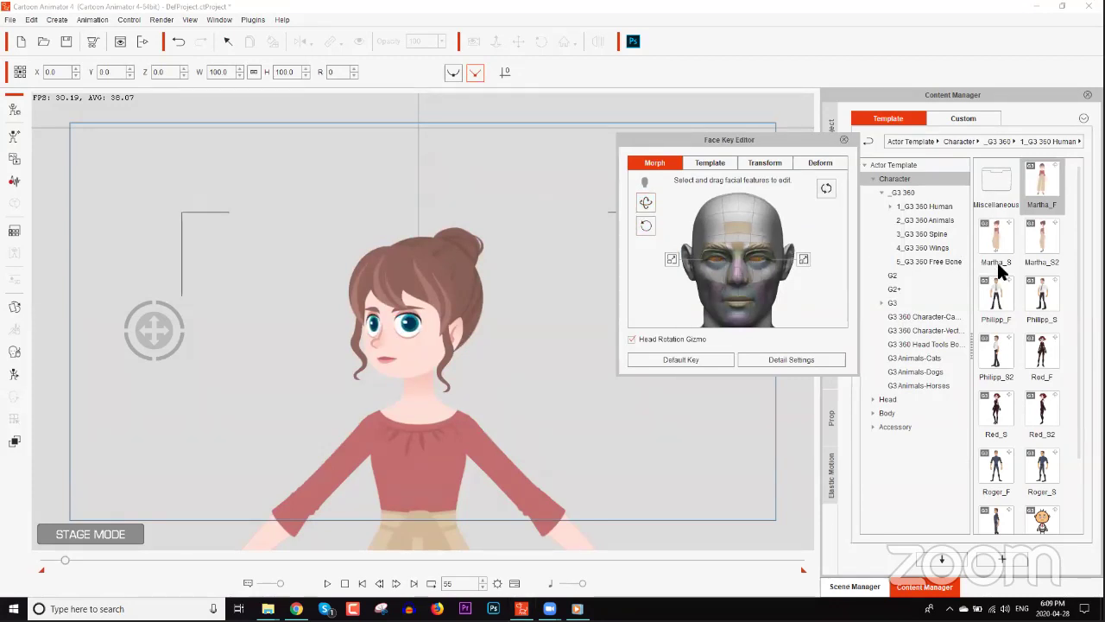
Scrub the timeline to review the head turn, return to frame 1, and close the Face Key Editor
drag(69, 562, 18, 553)
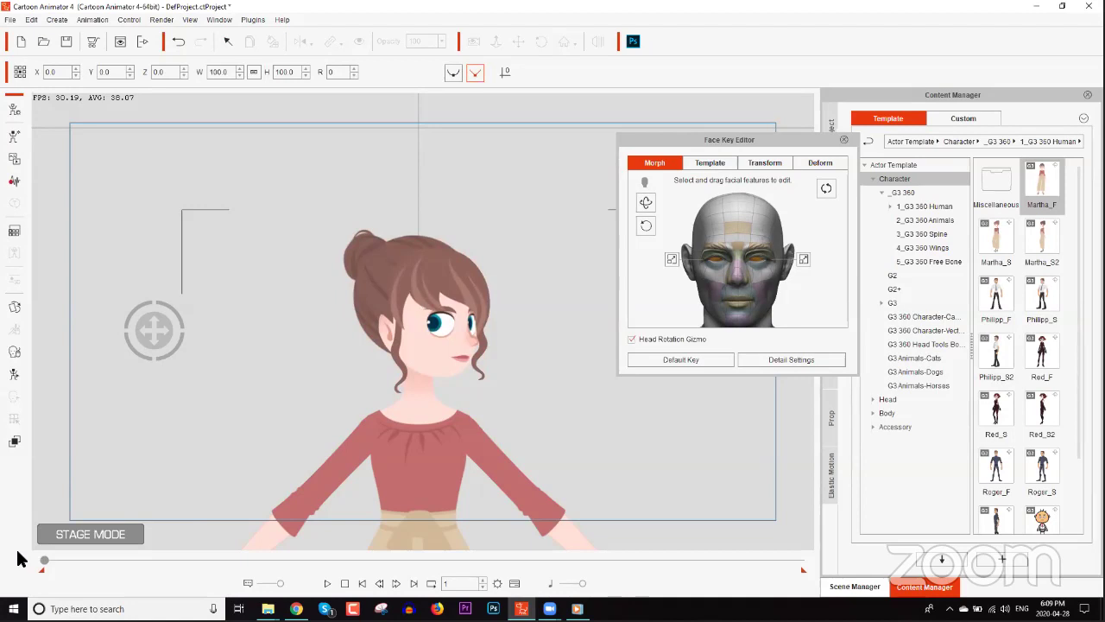
click(174, 559)
drag(60, 572, 33, 577)
click(844, 140)
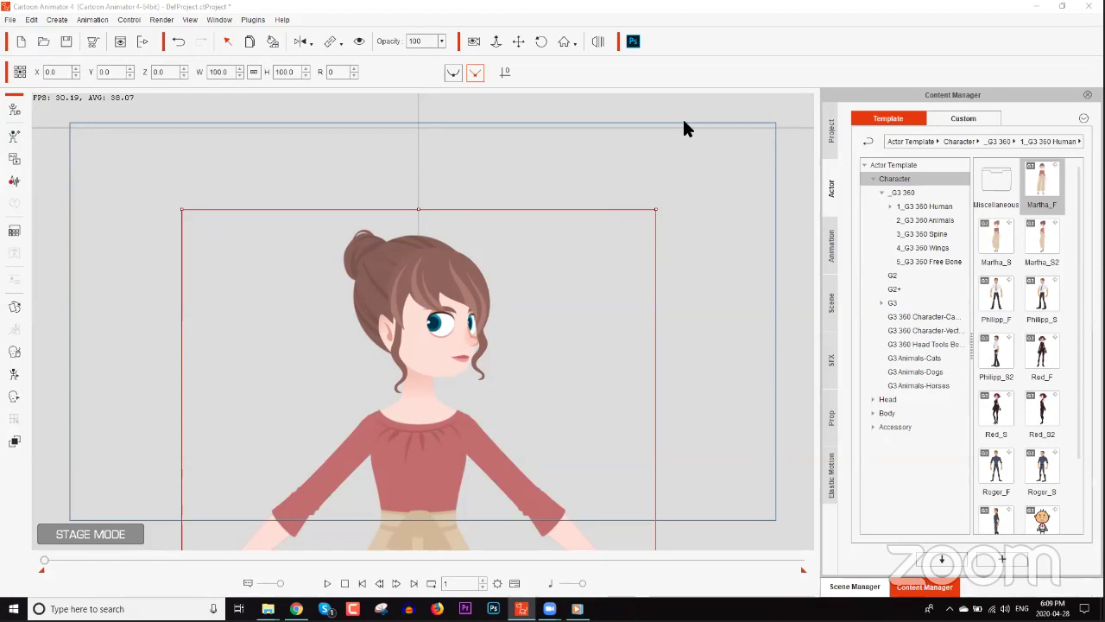
Turn on camera recording and zoom the camera in on Martha_F at frame 81
click(473, 43)
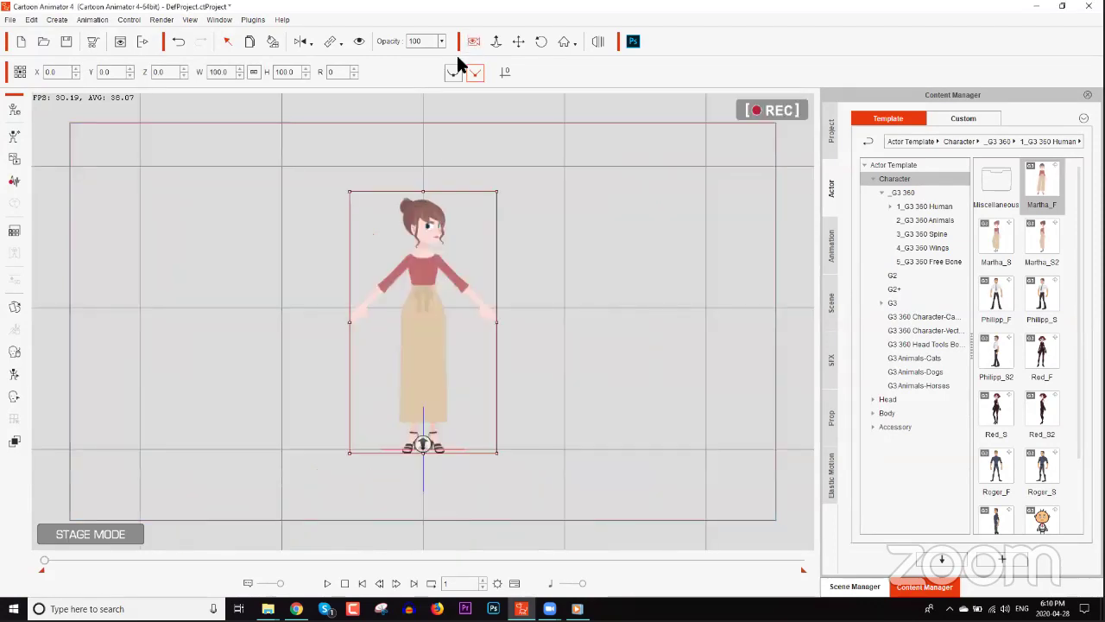
click(48, 562)
scroll(222, 233, up, 5)
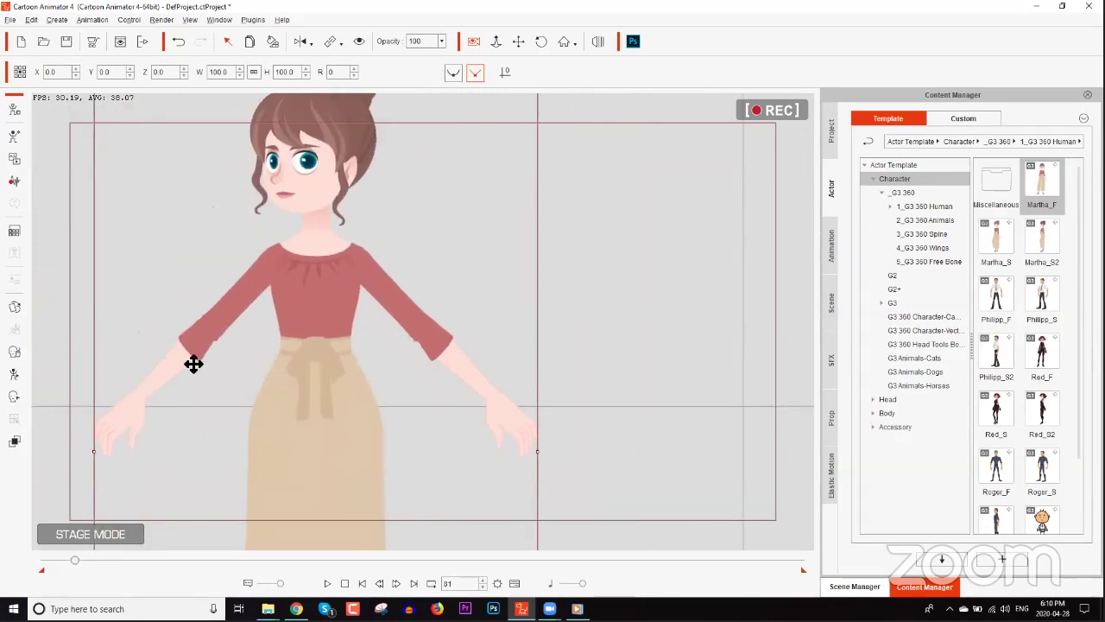
Play the project from frame 81 to check the recorded camera view and stop playback
click(327, 583)
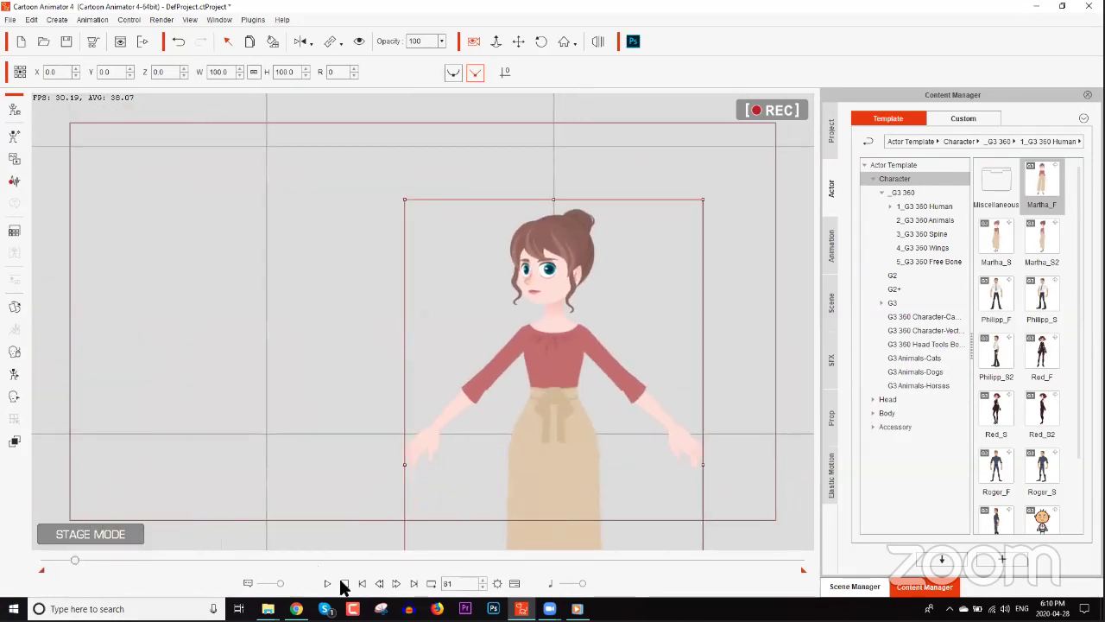
click(328, 584)
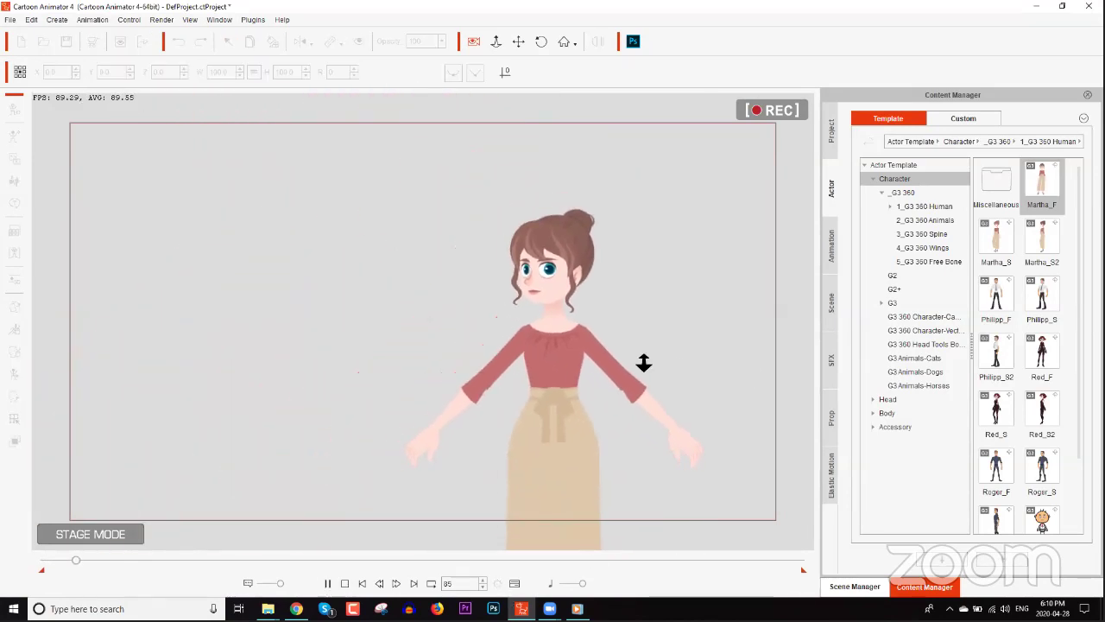
click(639, 341)
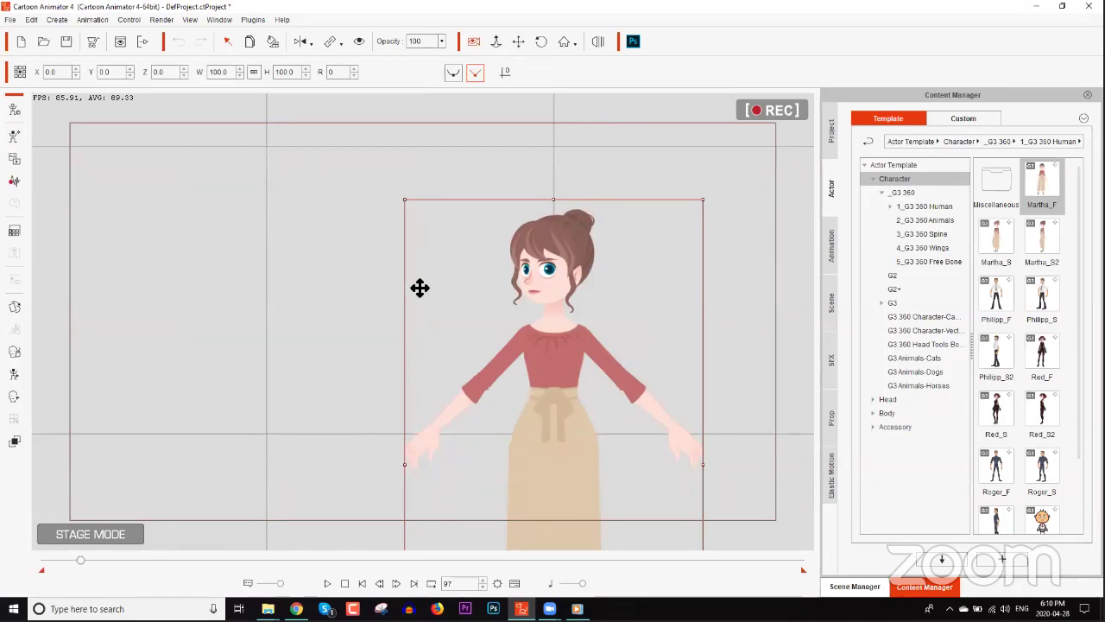
Open the Timeline and show the project's Camera track
key(F3)
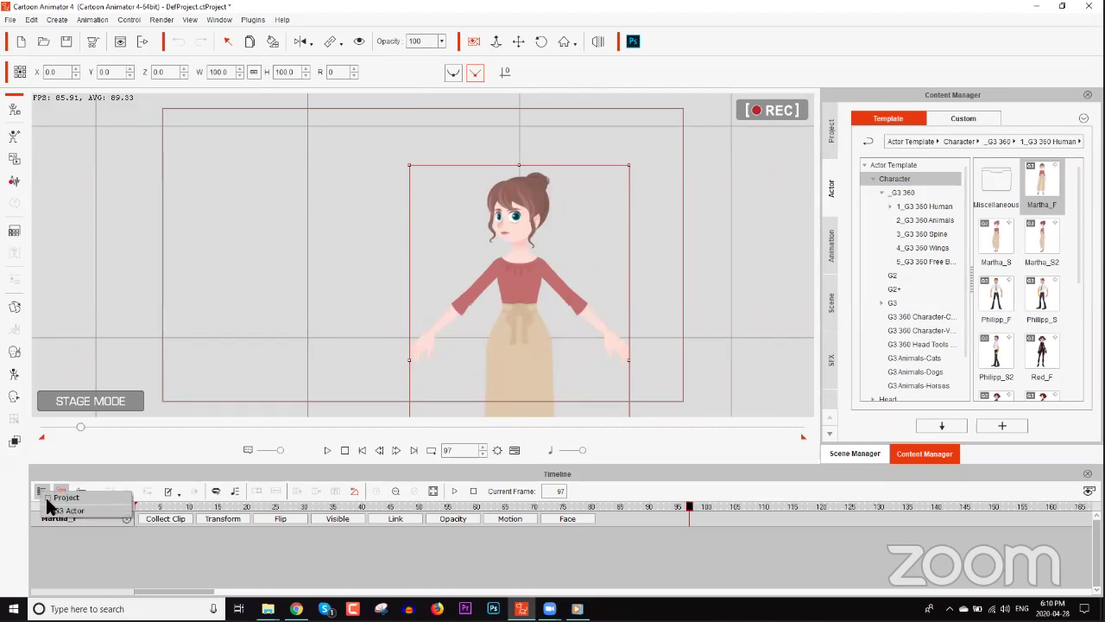
click(42, 491)
click(223, 519)
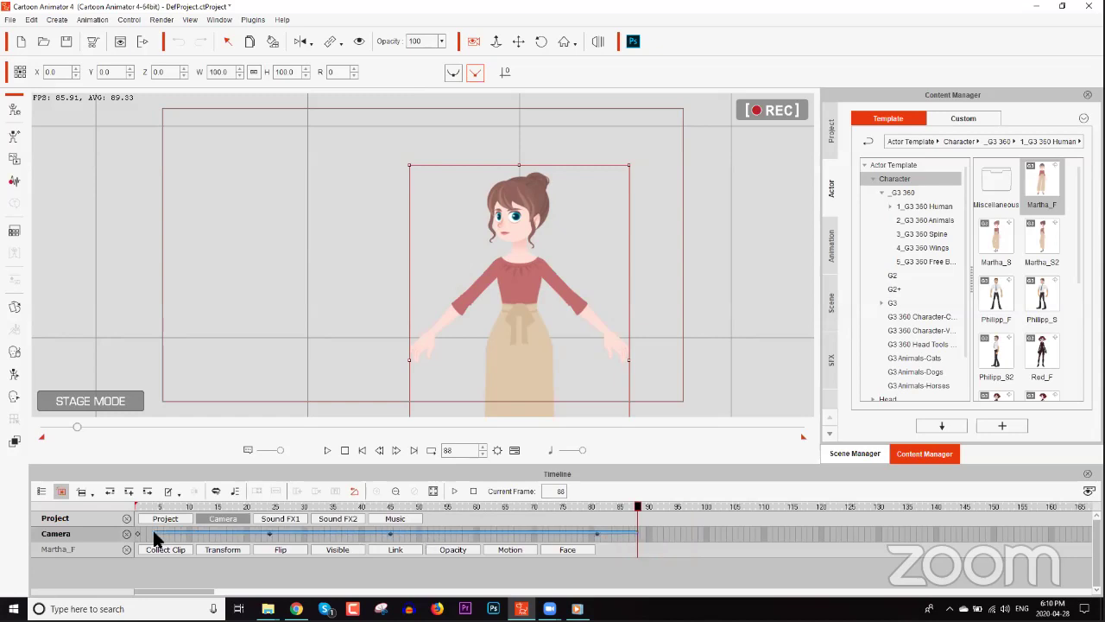
Delete the Camera track's keyframes after the first frame and return to frame 1
click(154, 532)
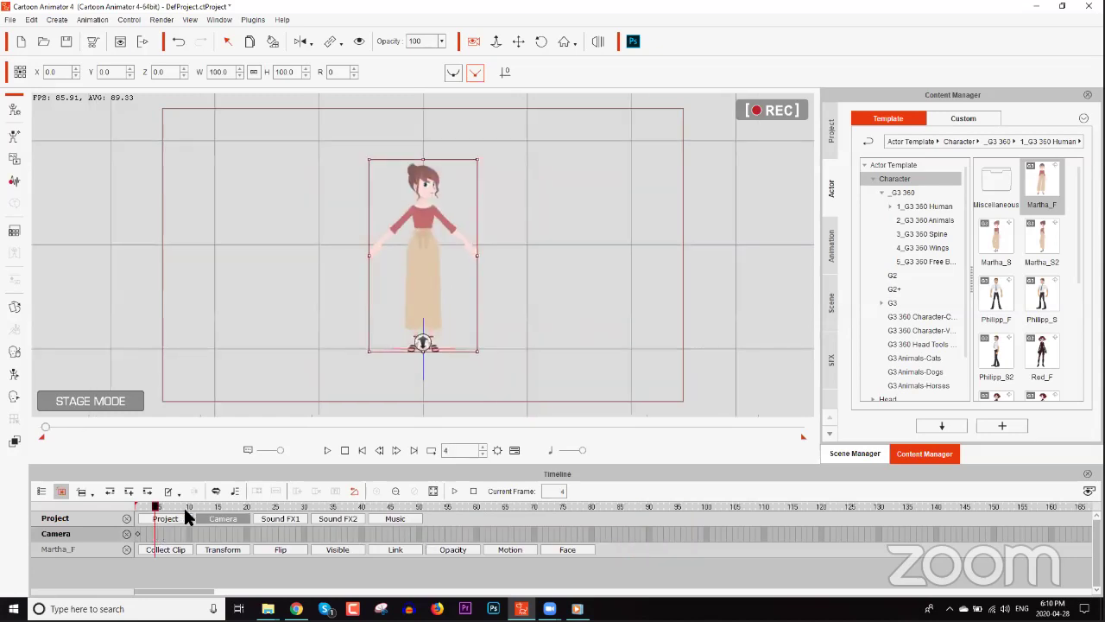
click(304, 506)
click(138, 506)
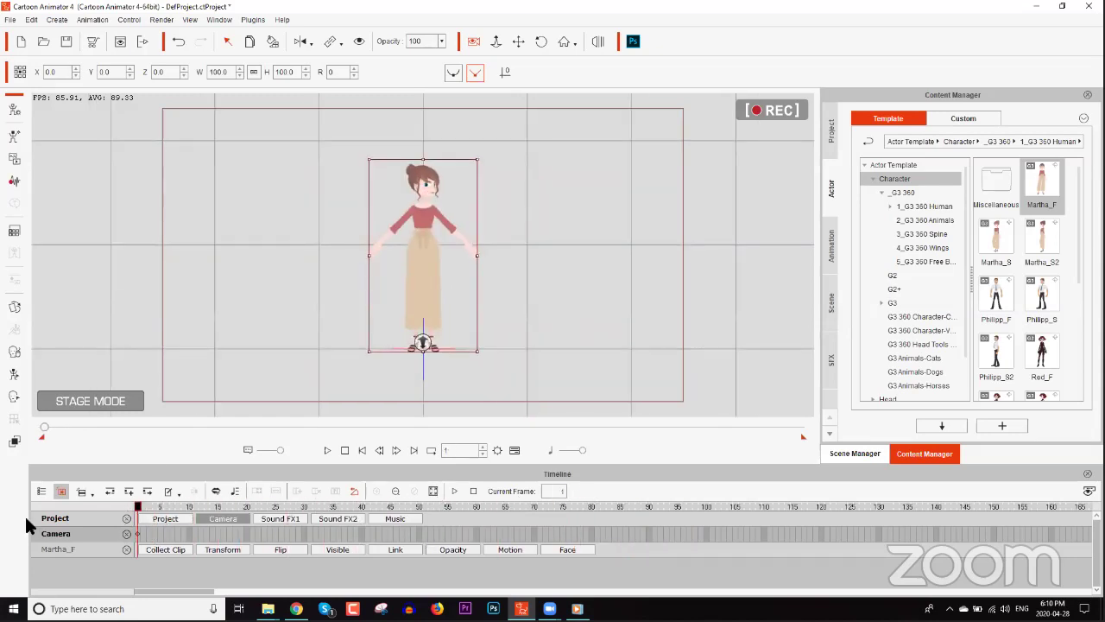
Examine Martha_F's head up close at frame 1084 and return to frame 1
scroll(530, 302, up, 5)
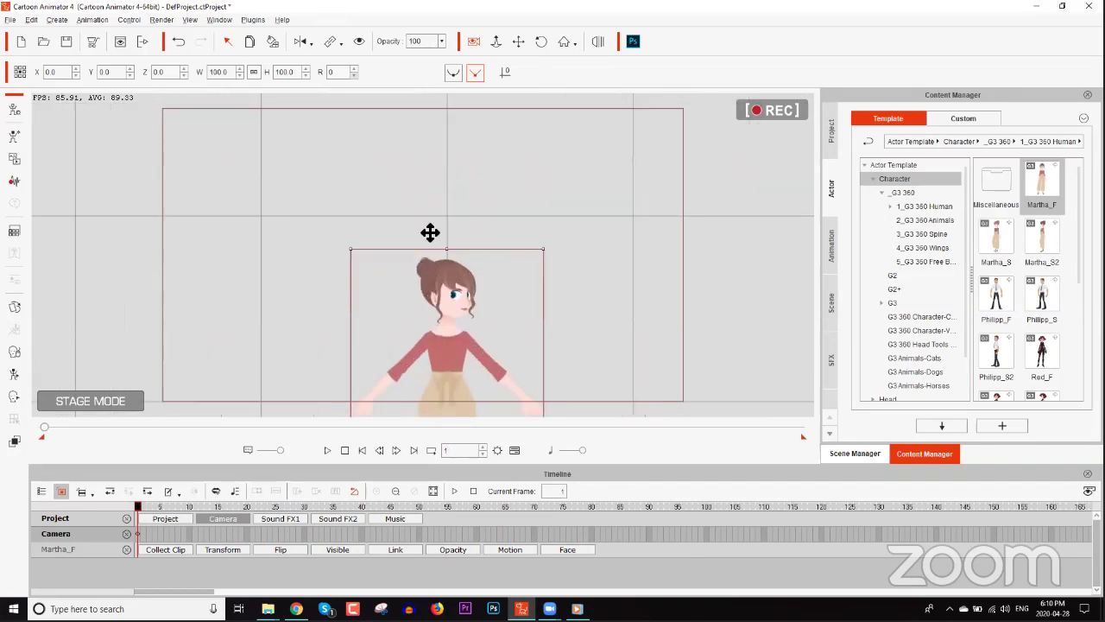
scroll(521, 328, up, 2)
scroll(475, 346, up, 3)
click(455, 427)
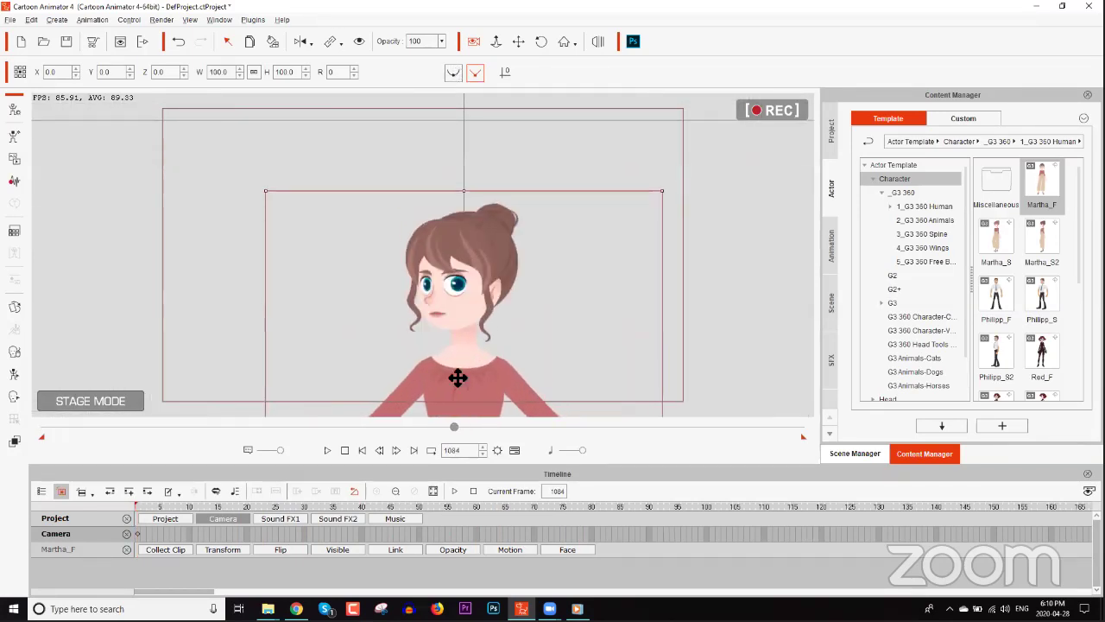
scroll(503, 345, up, 2)
scroll(501, 339, up, 2)
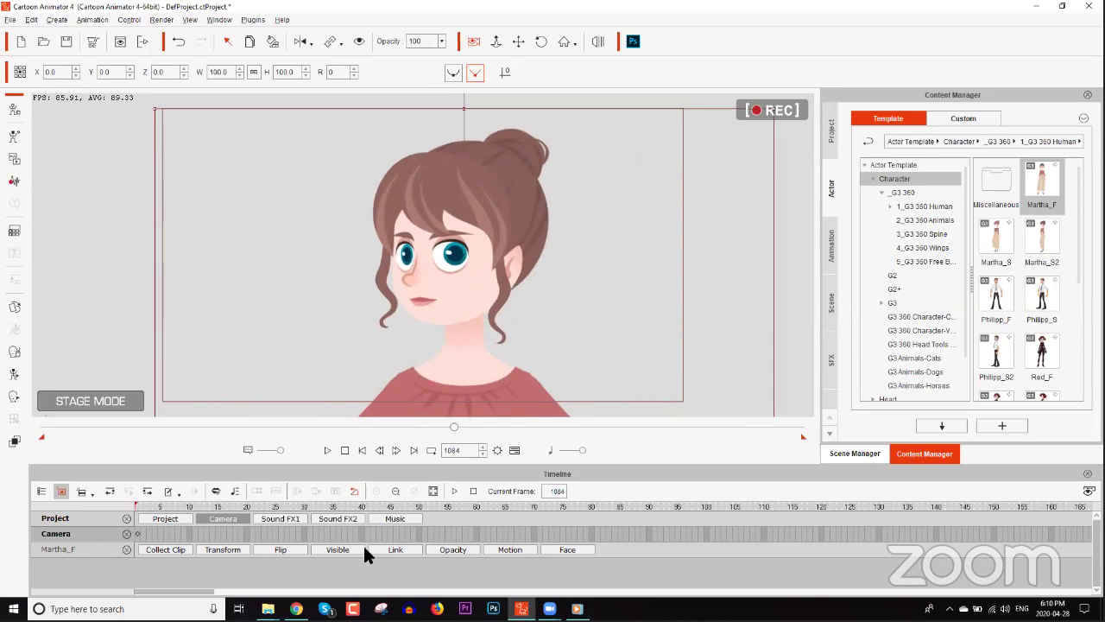
drag(233, 503, 75, 536)
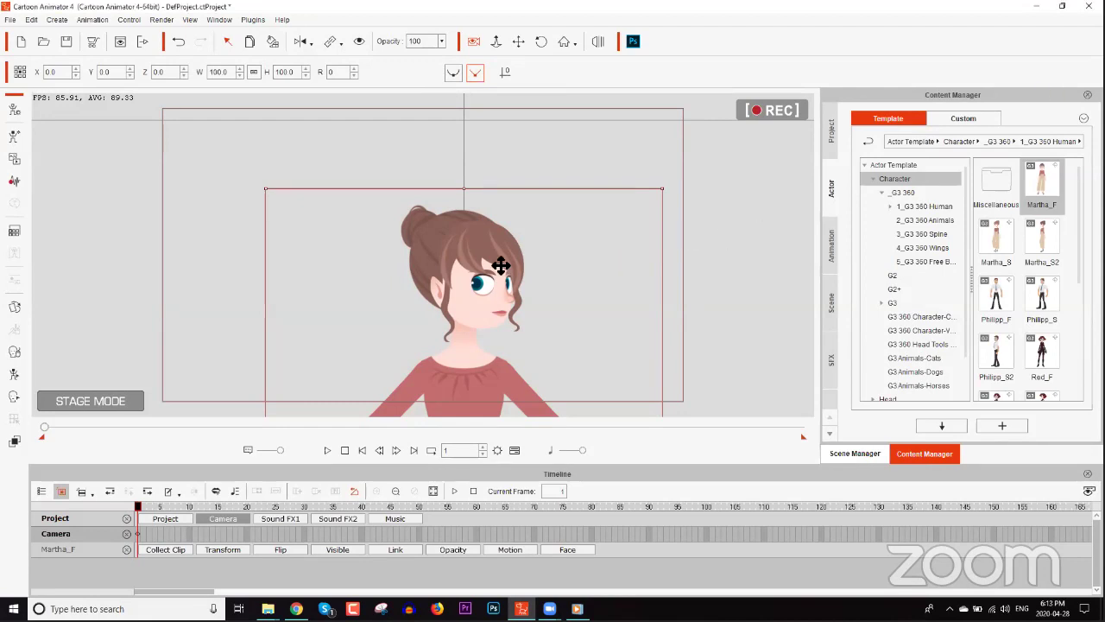
Delete Martha_F and add the Samantha character from the G3 360 templates in her place, framing her head and shoulders
key(Delete)
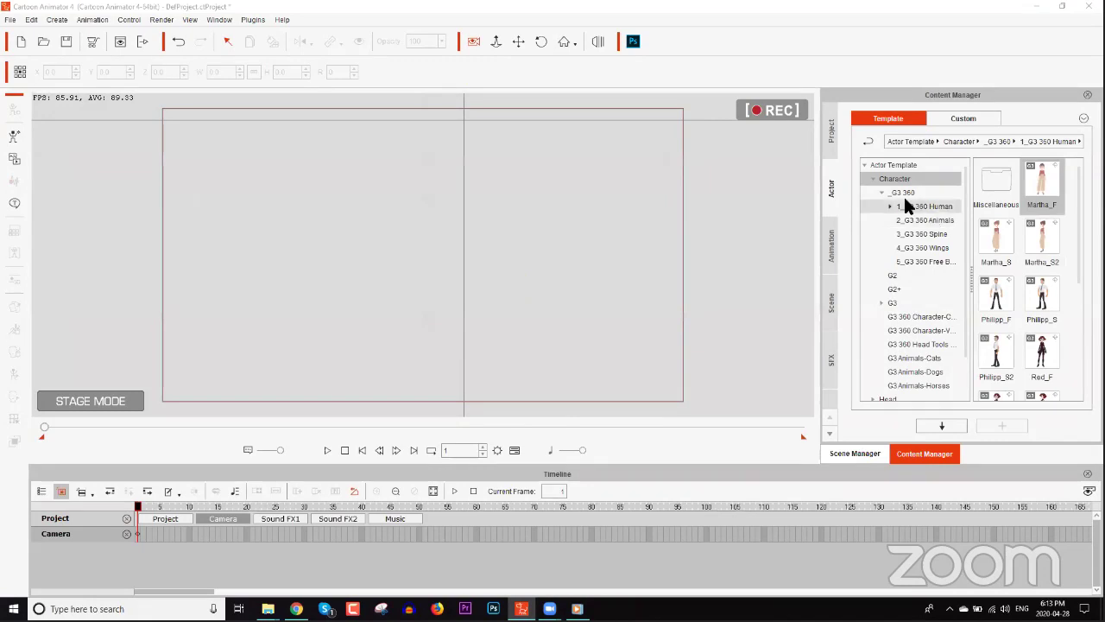
click(919, 192)
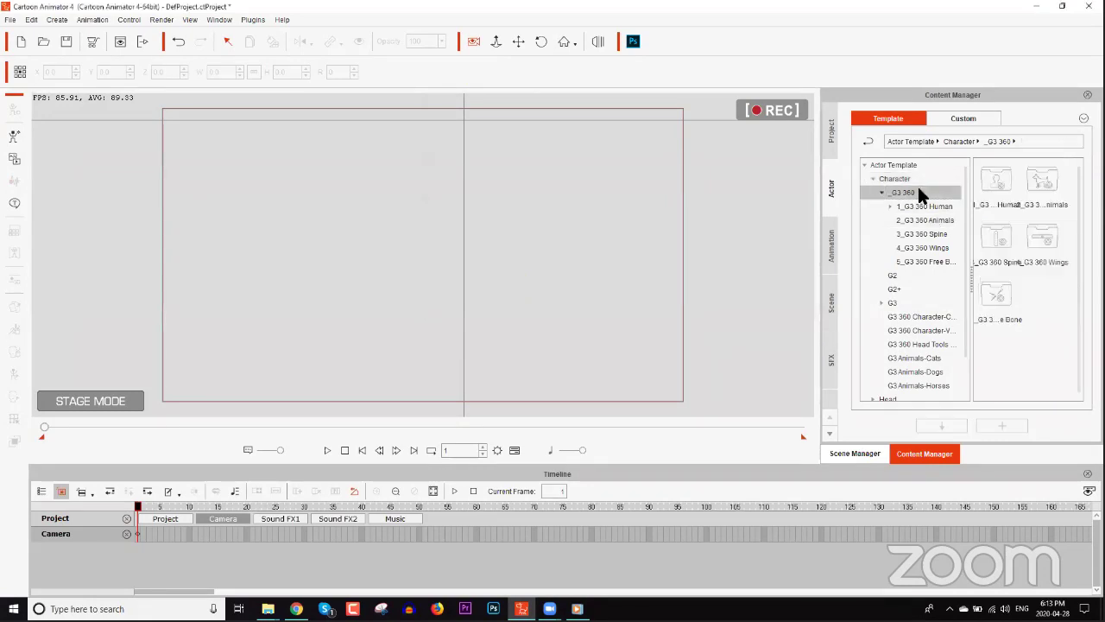
click(923, 261)
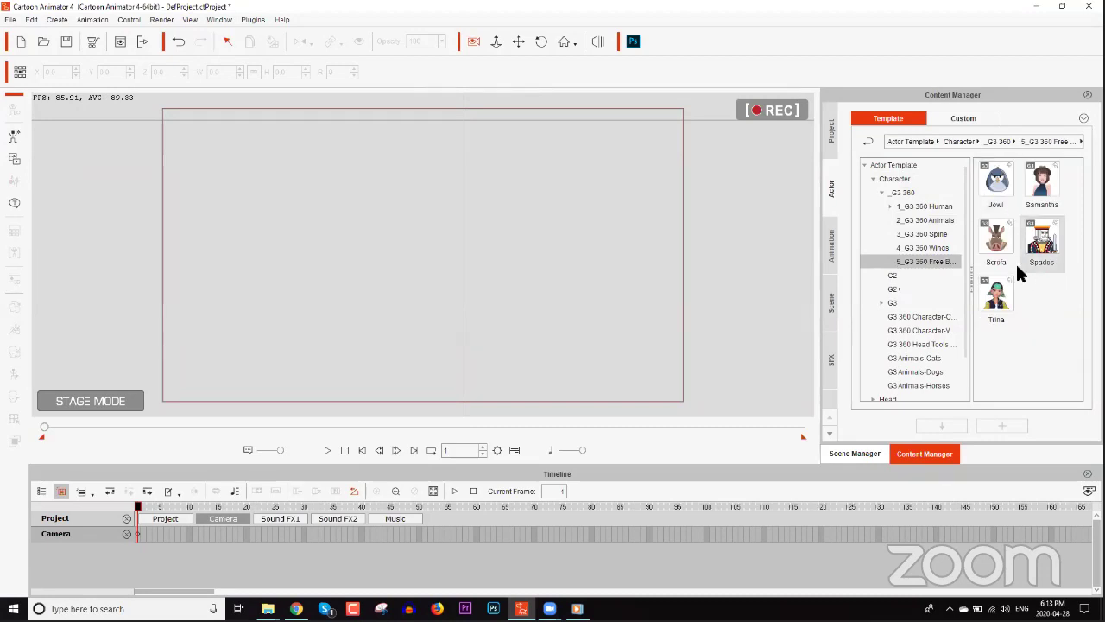
click(939, 249)
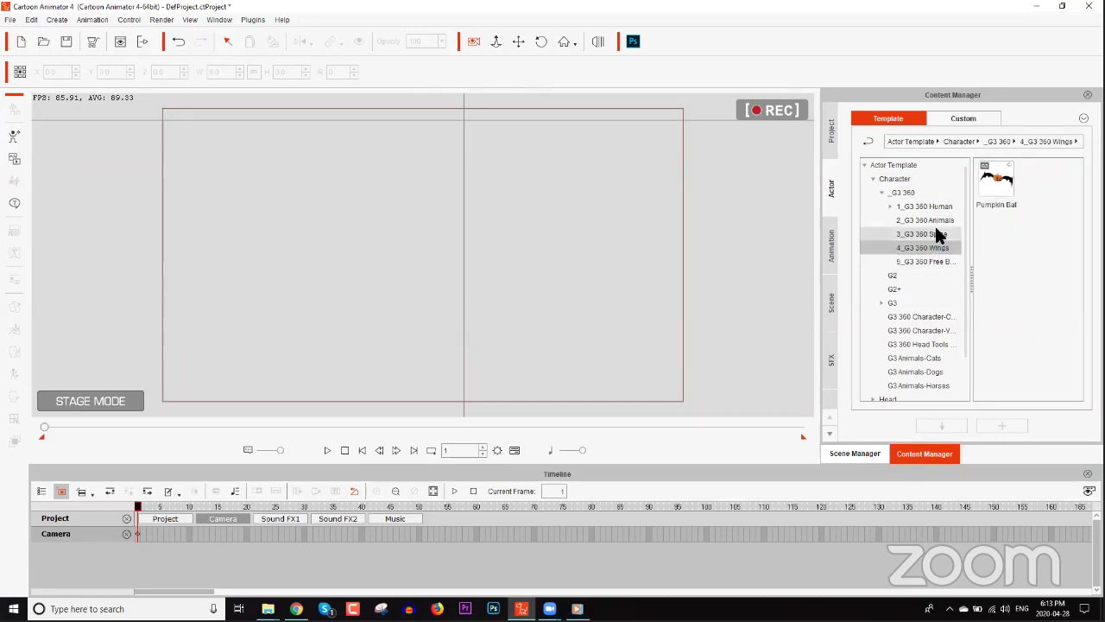
click(935, 228)
click(935, 220)
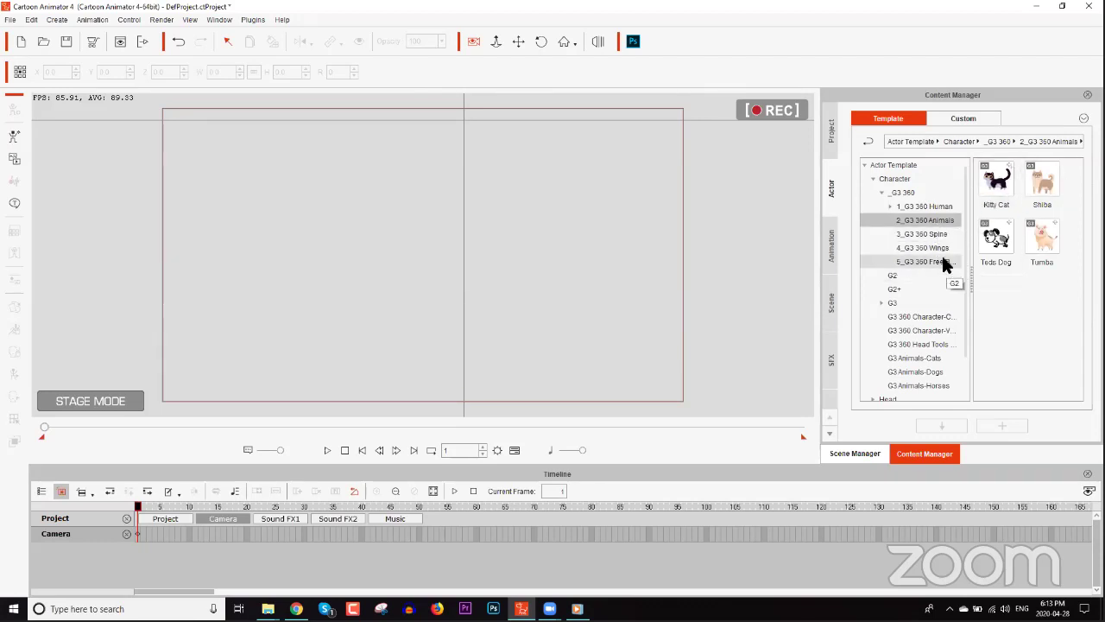
click(944, 263)
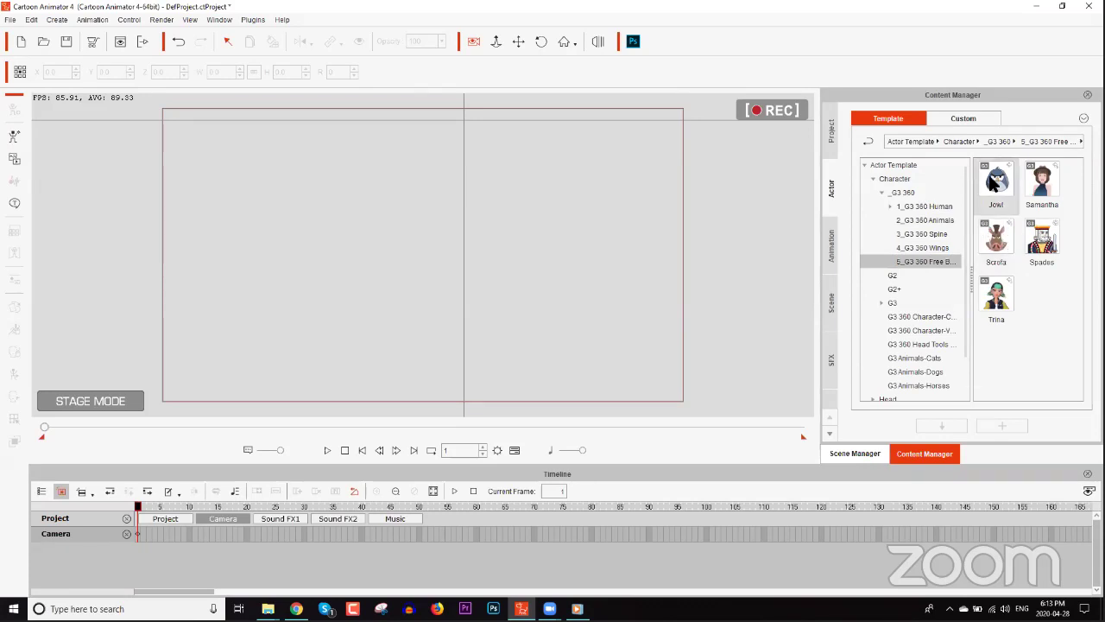
click(1042, 197)
double_click(1042, 197)
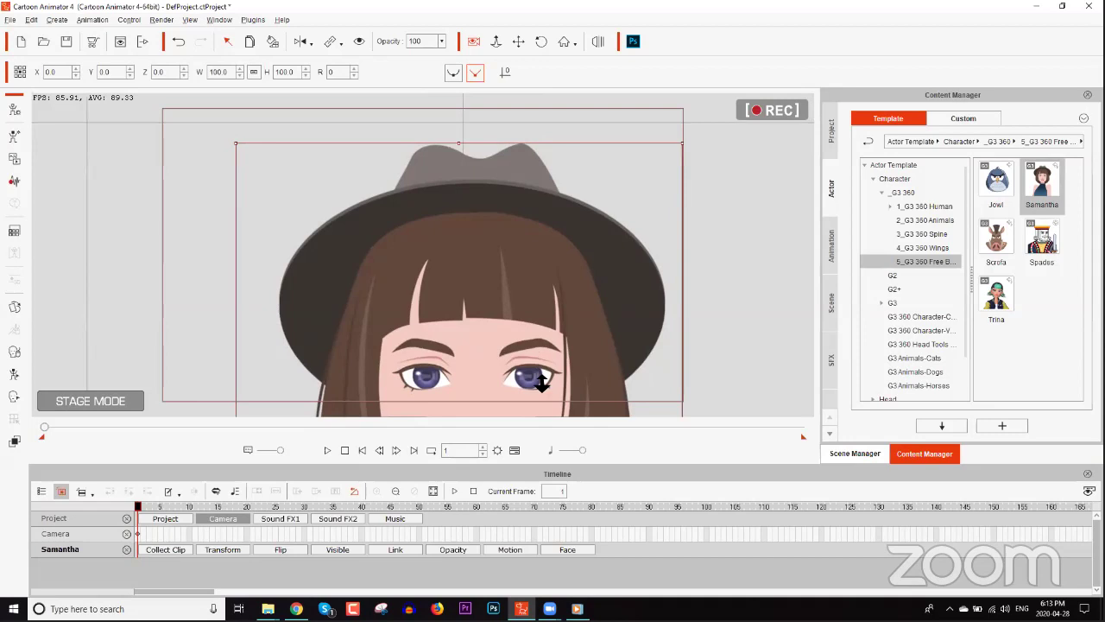
scroll(518, 370, down, 5)
scroll(548, 215, down, 5)
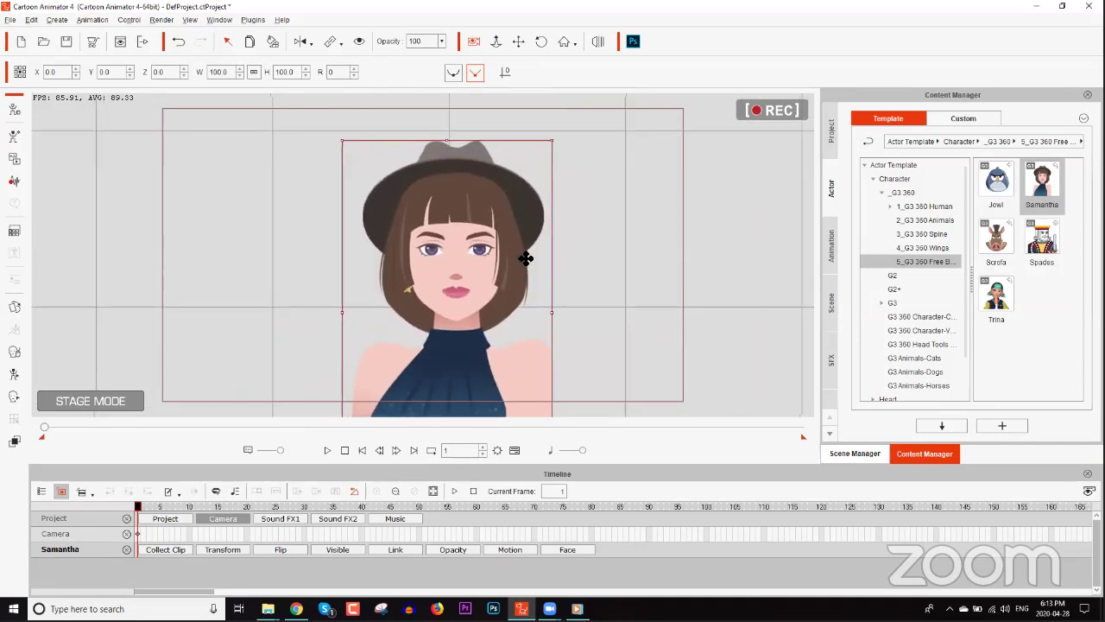
Preview the Face Puppet motion on Samantha and record a facial performance from frame 10 to about frame 137
click(190, 507)
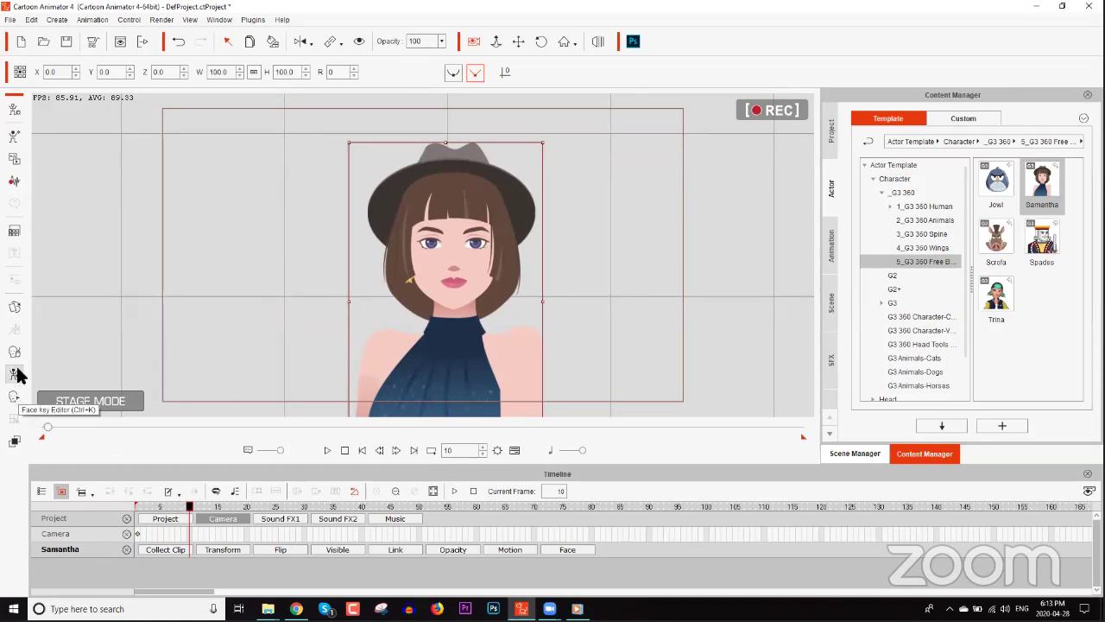
click(13, 352)
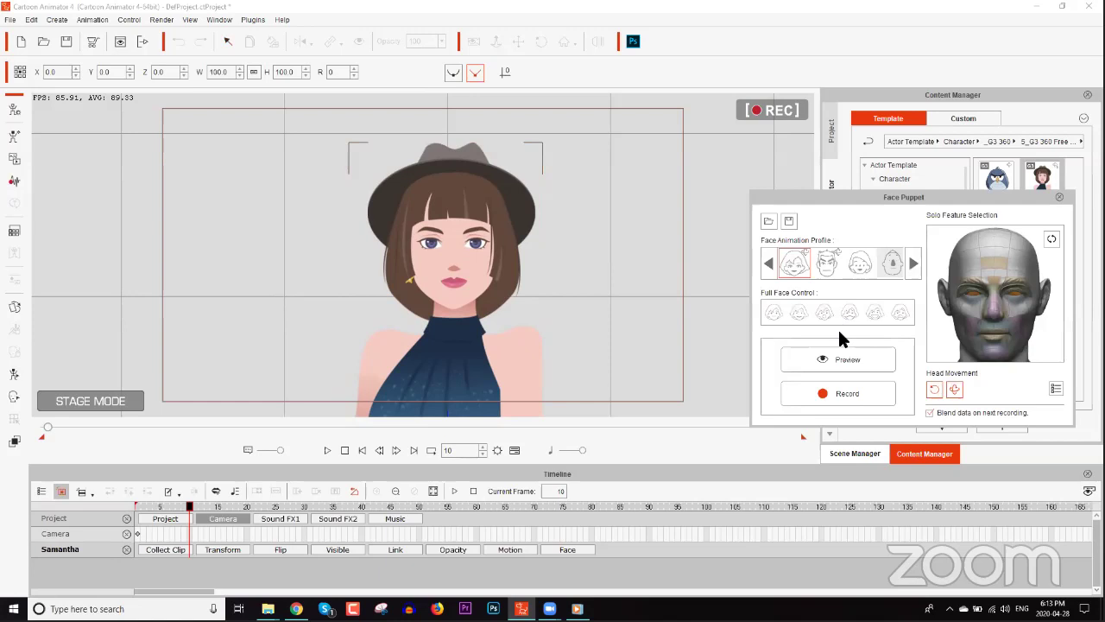
click(836, 361)
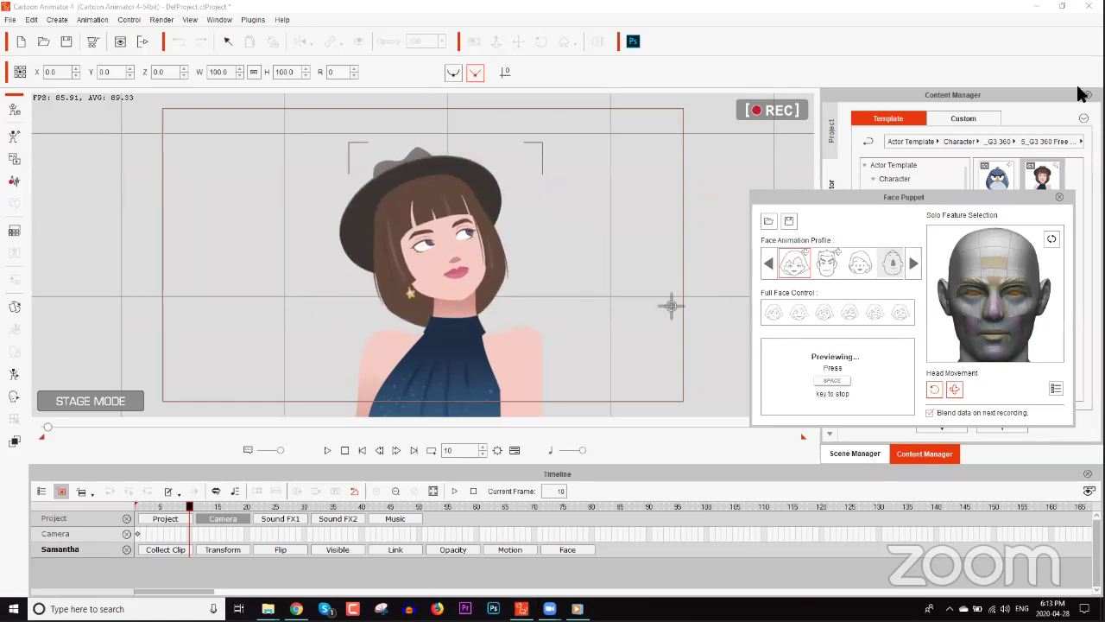
key(space)
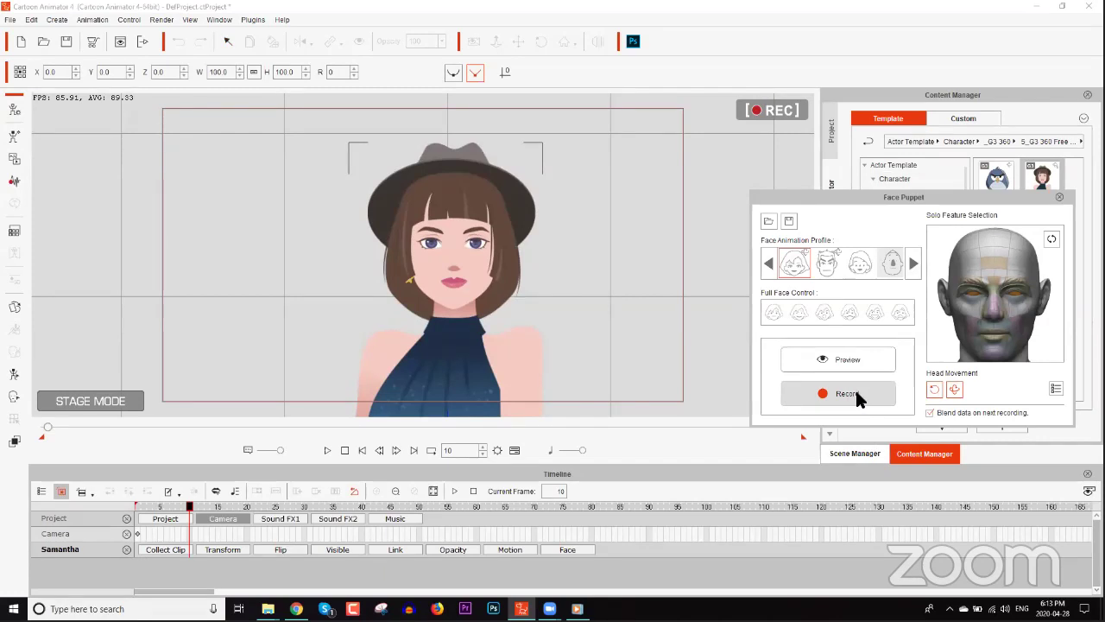
key(space)
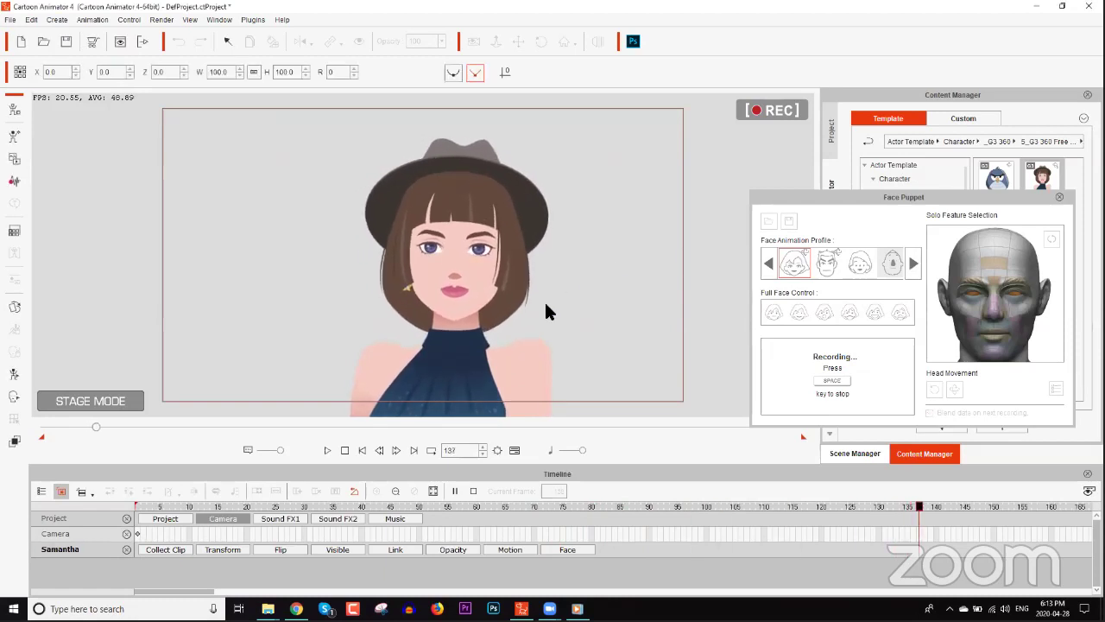
key(space)
Show Samantha's Motion track with its Body sub-tracks in the Timeline and inspect them for recorded keys
click(509, 549)
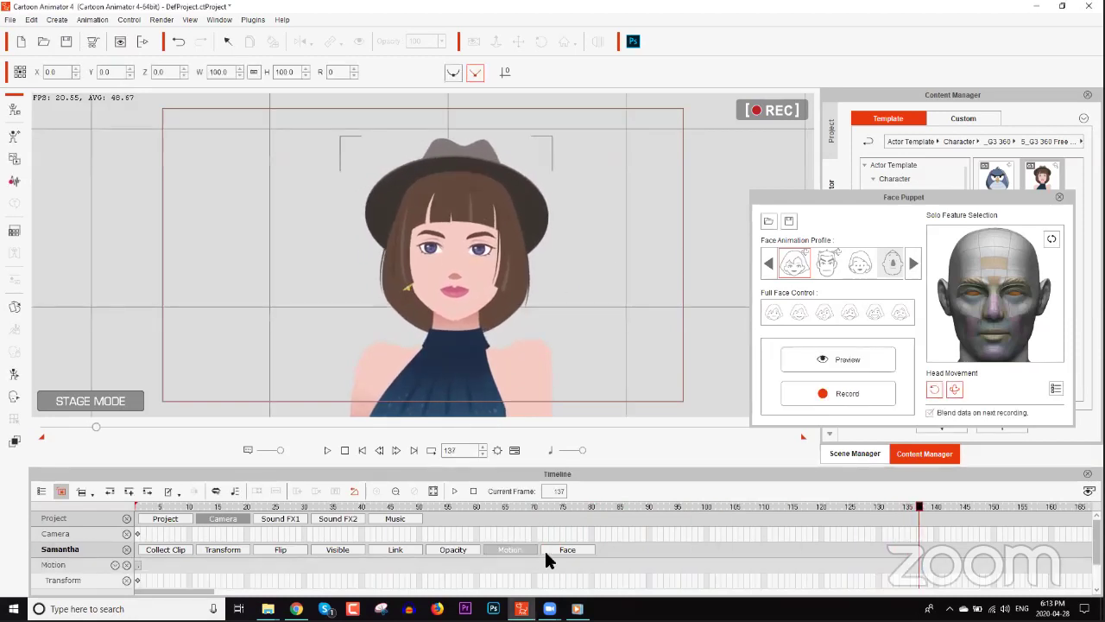
scroll(440, 552, down, 1)
scroll(438, 548, up, 2)
scroll(432, 546, down, 1)
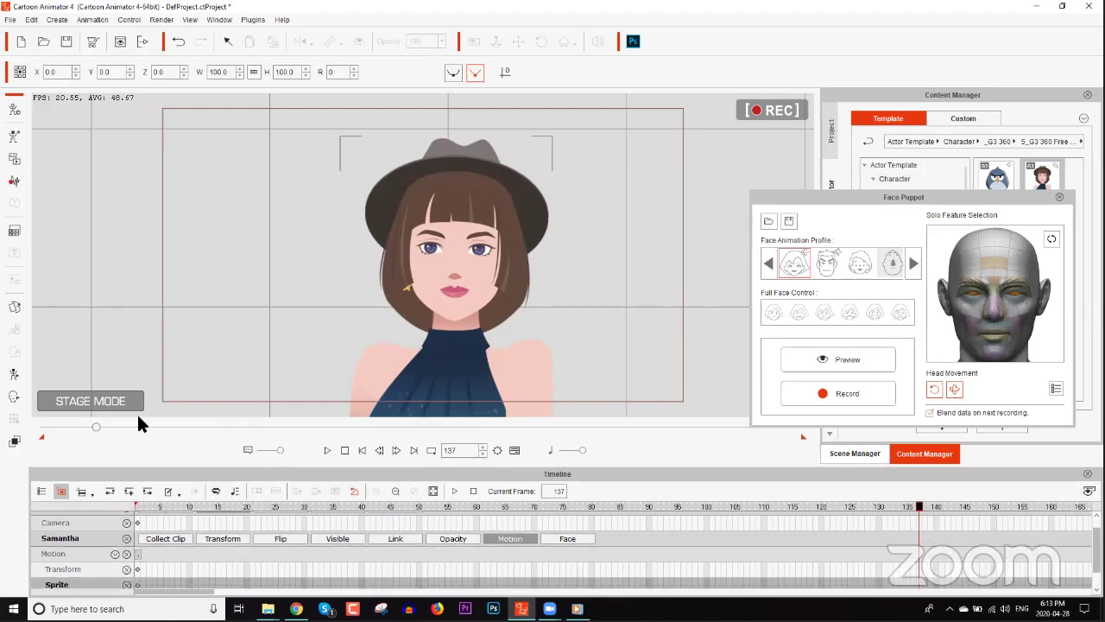
drag(98, 429, 9, 433)
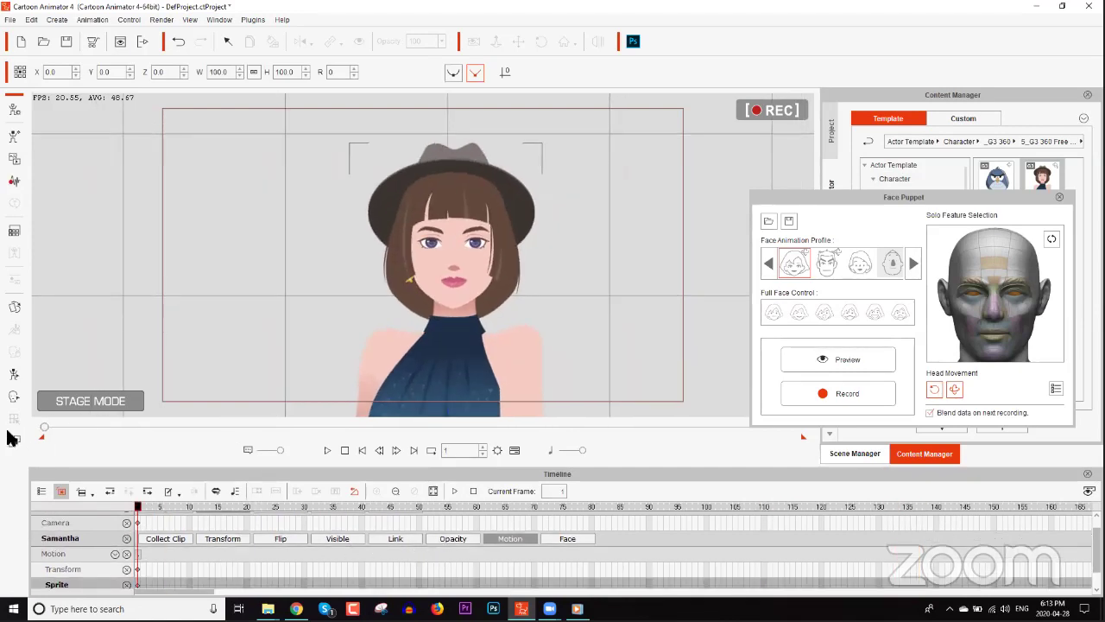
scroll(302, 552, down, 1)
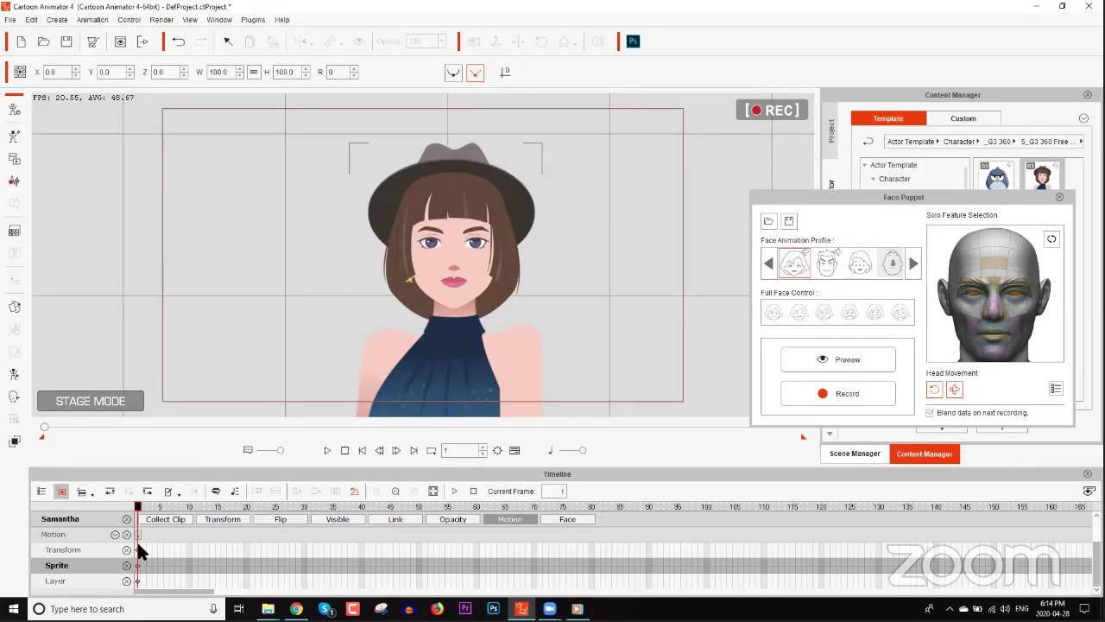
click(108, 532)
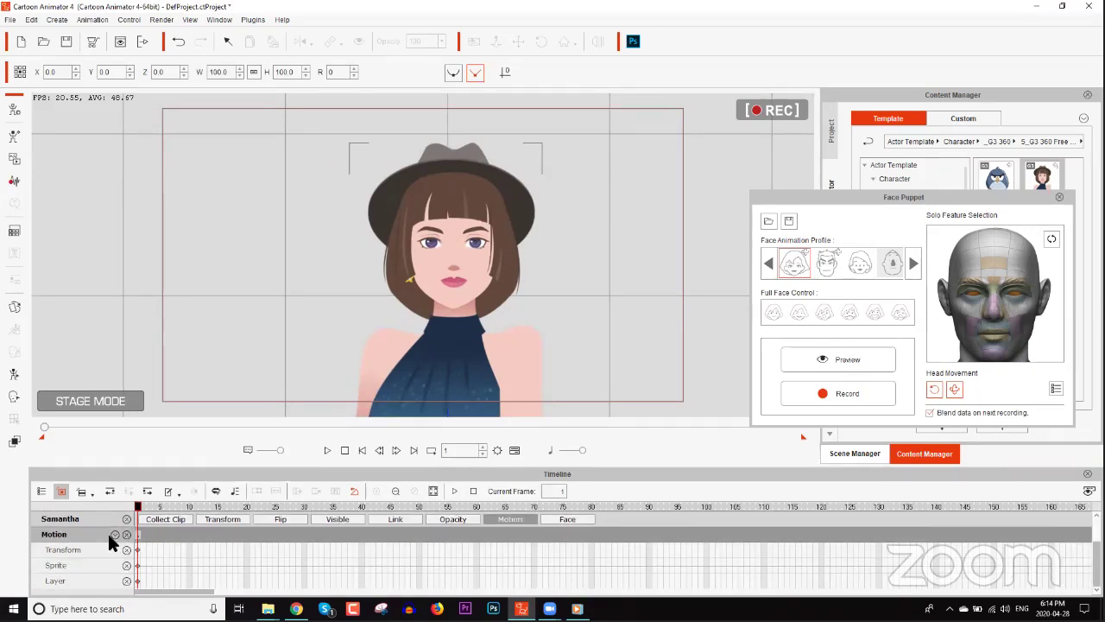
click(112, 533)
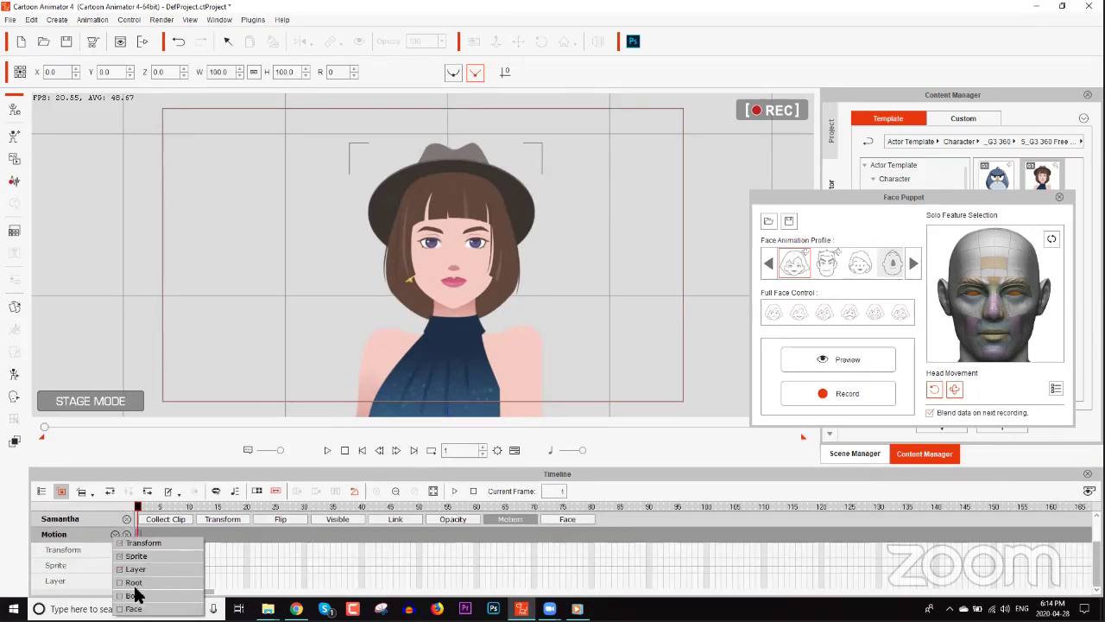
click(131, 597)
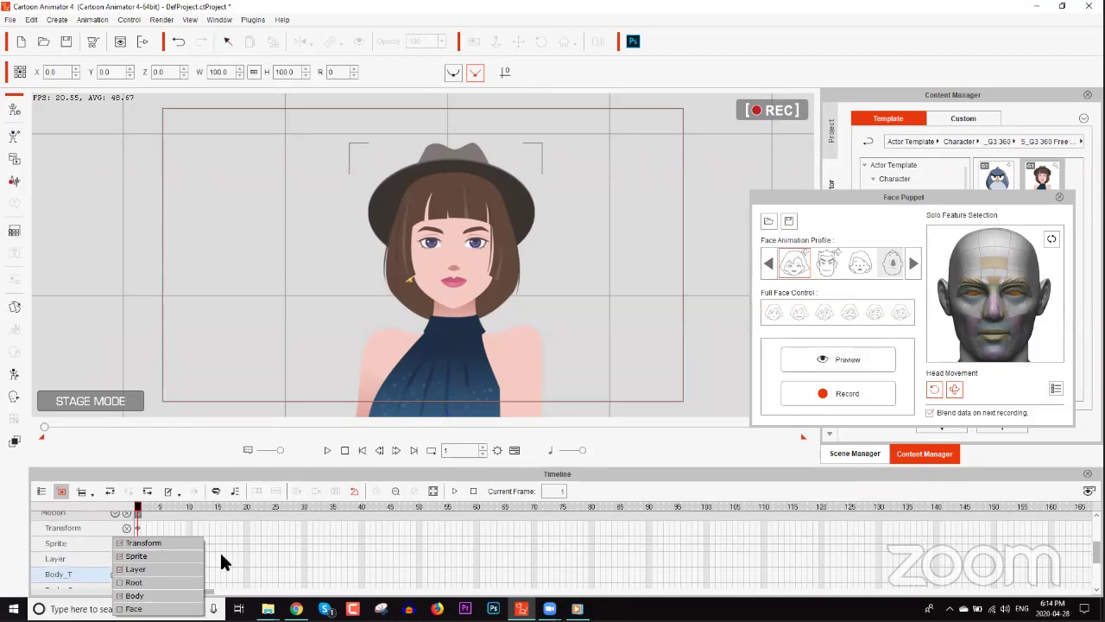
click(248, 543)
scroll(249, 540, down, 2)
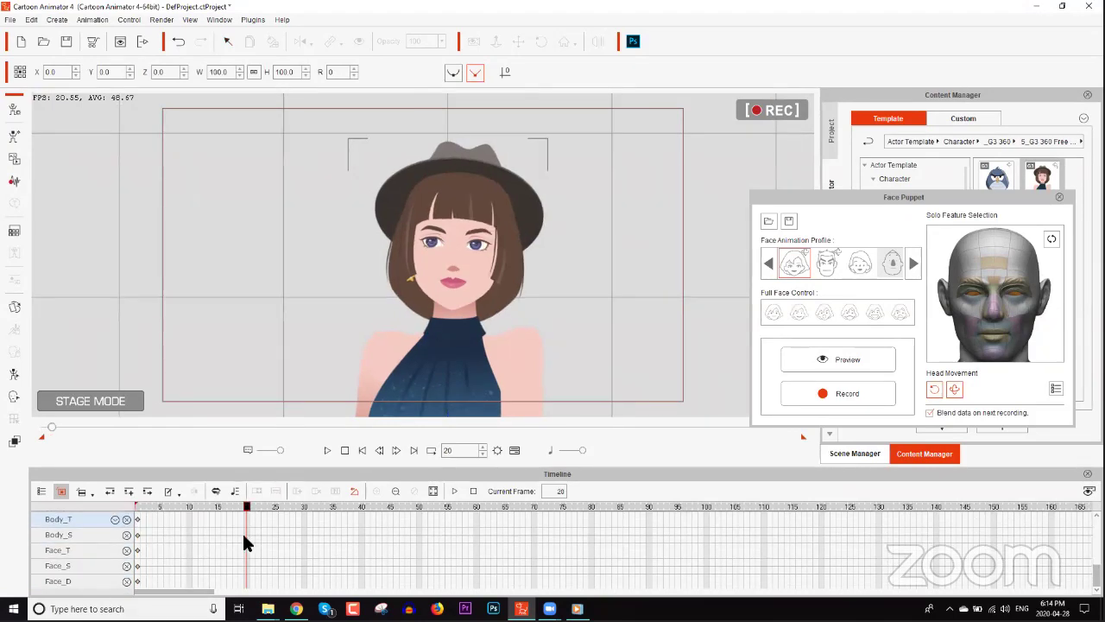
Display Samantha's Face tracks in the Timeline instead of her Motion tracks and locate the recorded Puppet Clip
scroll(237, 529, up, 3)
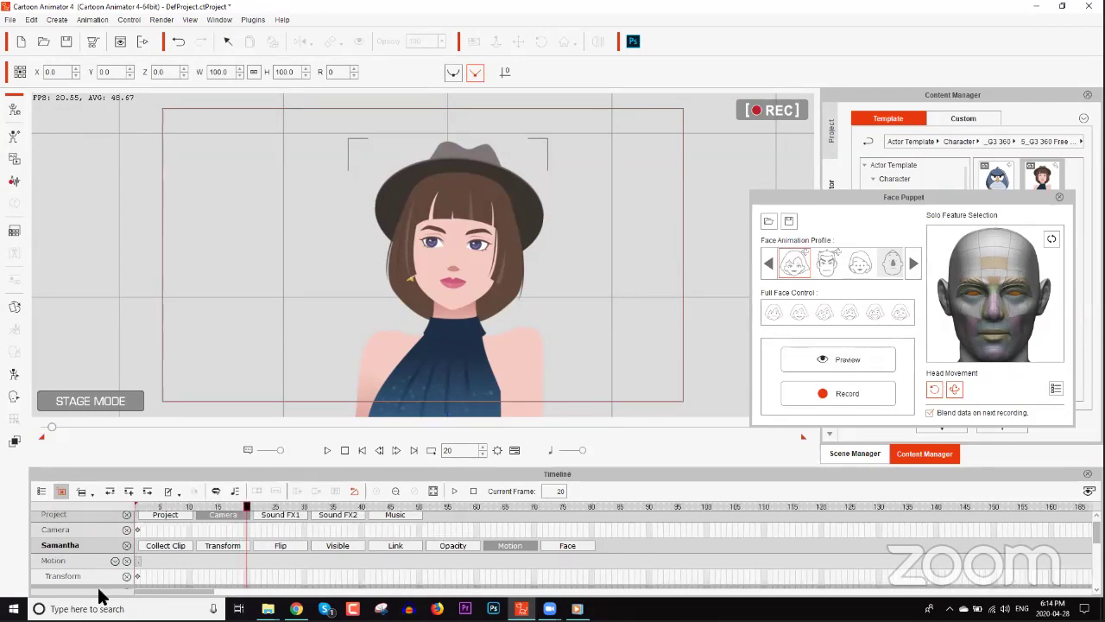
scroll(127, 515, down, 1)
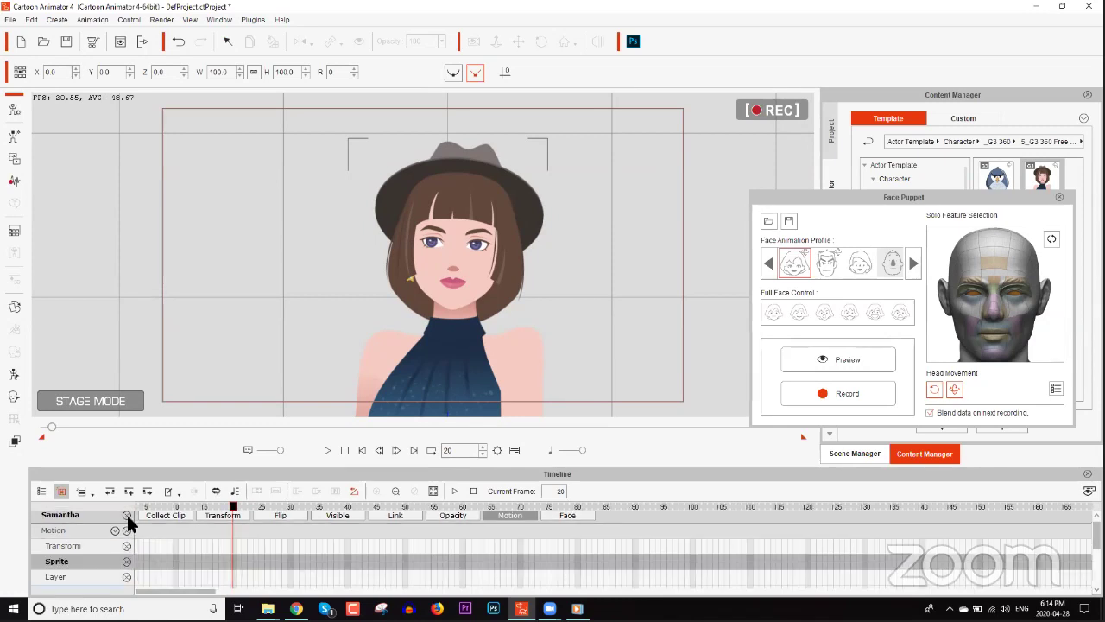
scroll(233, 535, down, 1)
scroll(247, 542, down, 3)
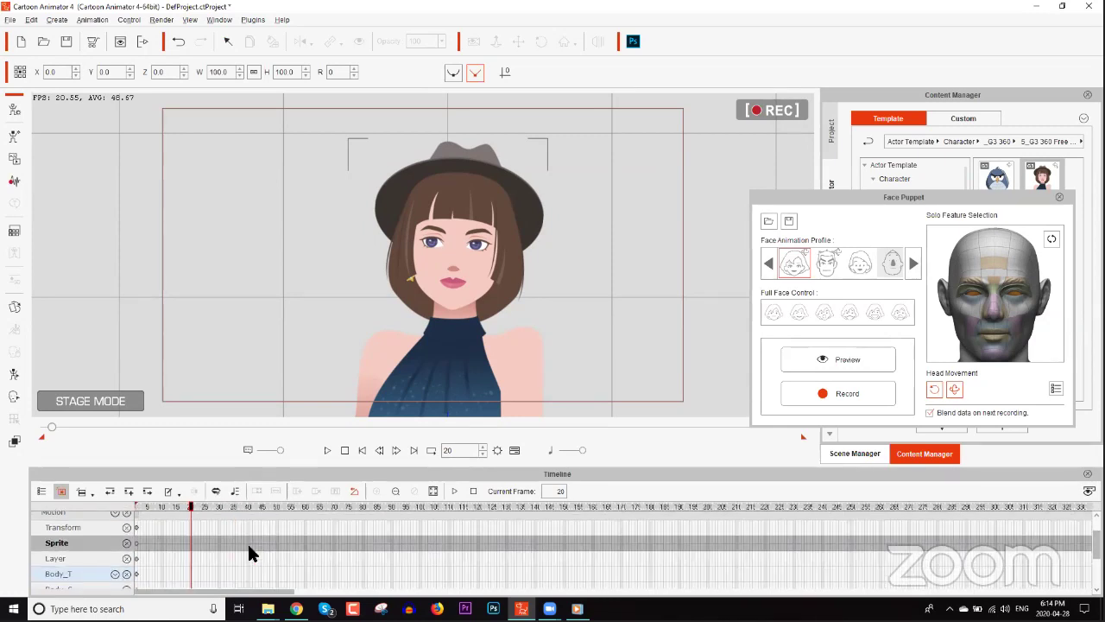
scroll(247, 547, down, 1)
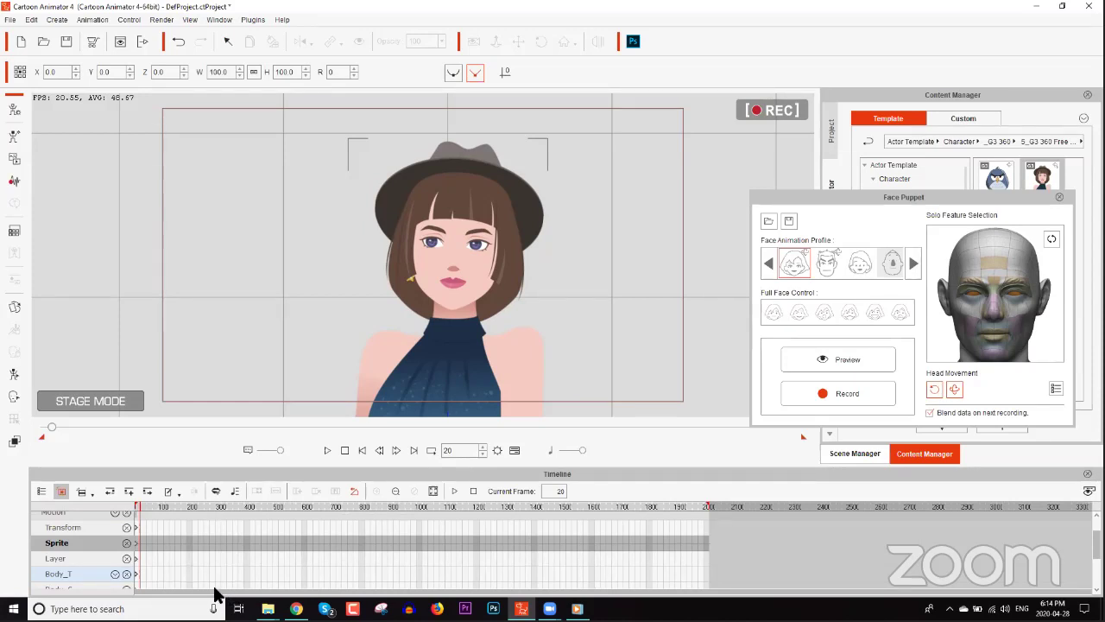
scroll(238, 527, up, 1)
click(553, 517)
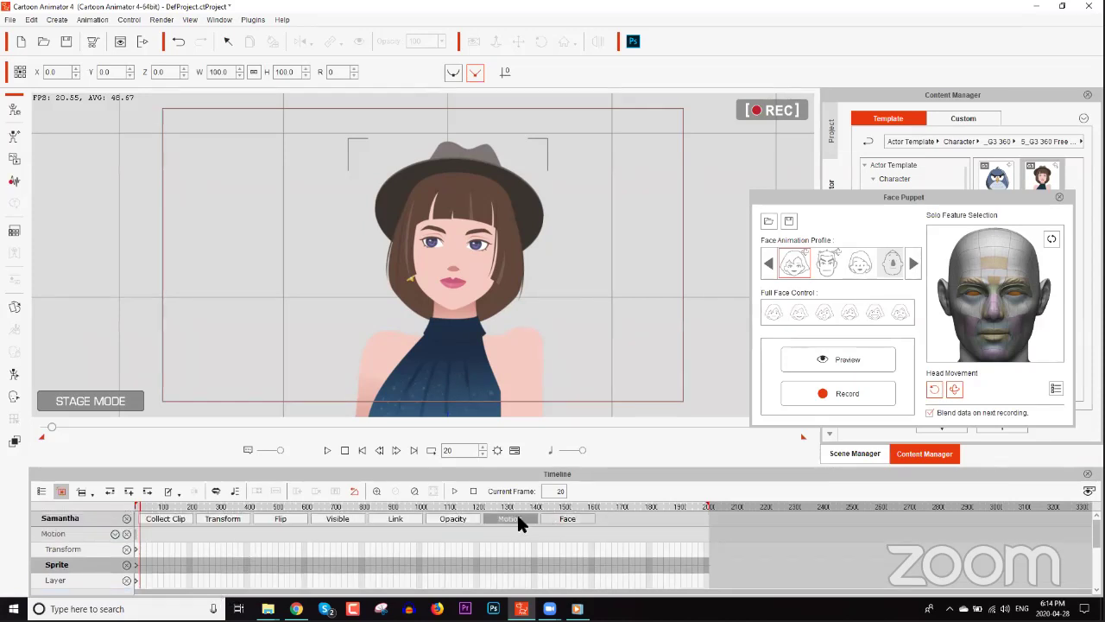
click(513, 518)
scroll(229, 554, down, 2)
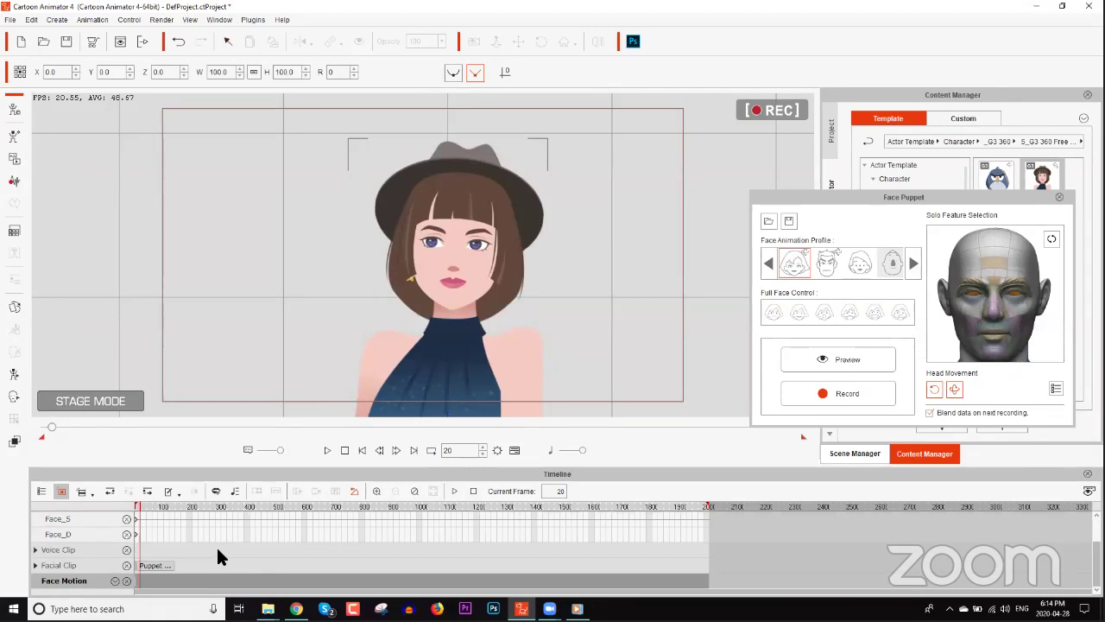
Move the Puppet Clip to the start of the Facial Clip track and scrub through its animation up to frame 111 and back
scroll(153, 547, up, 5)
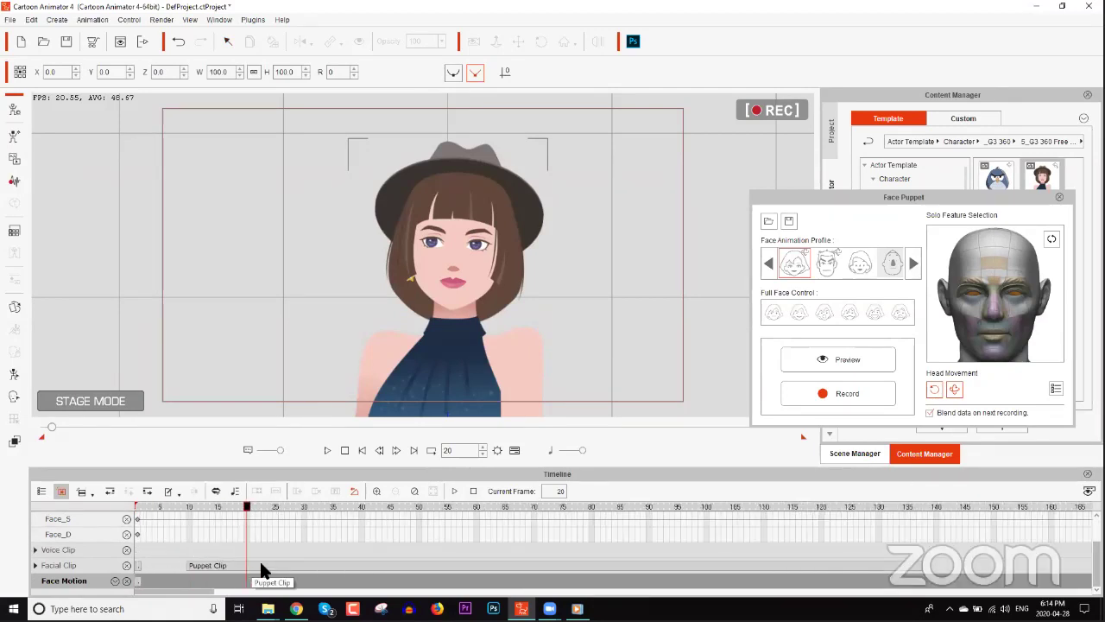
click(167, 558)
drag(160, 507, 229, 508)
drag(303, 508, 815, 508)
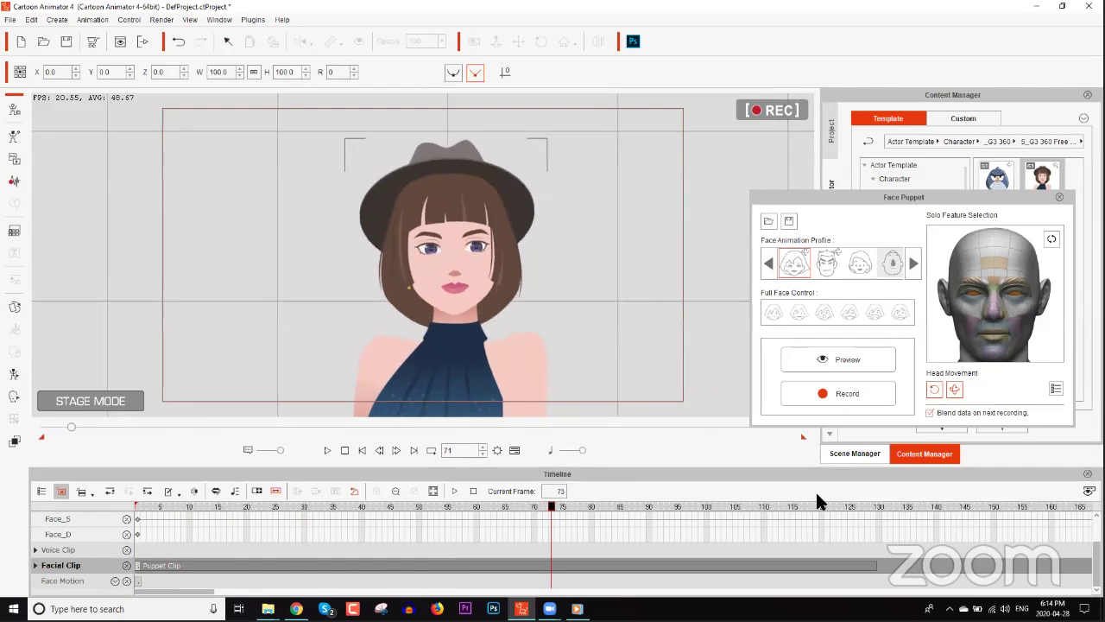
click(769, 507)
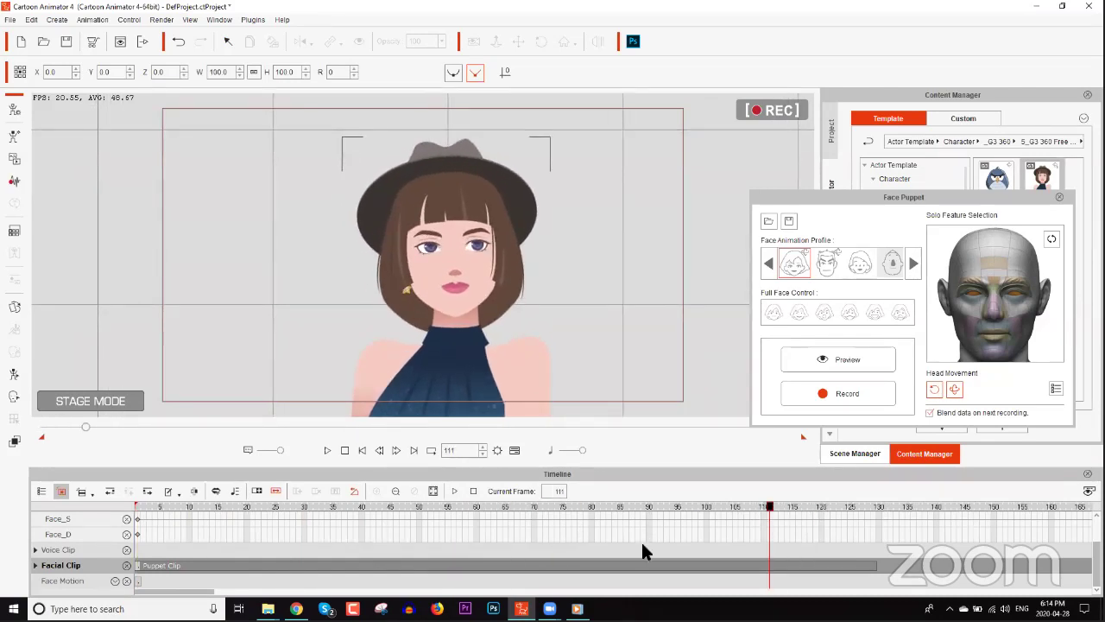
scroll(235, 569, up, 1)
scroll(229, 561, down, 2)
scroll(216, 549, up, 1)
click(130, 507)
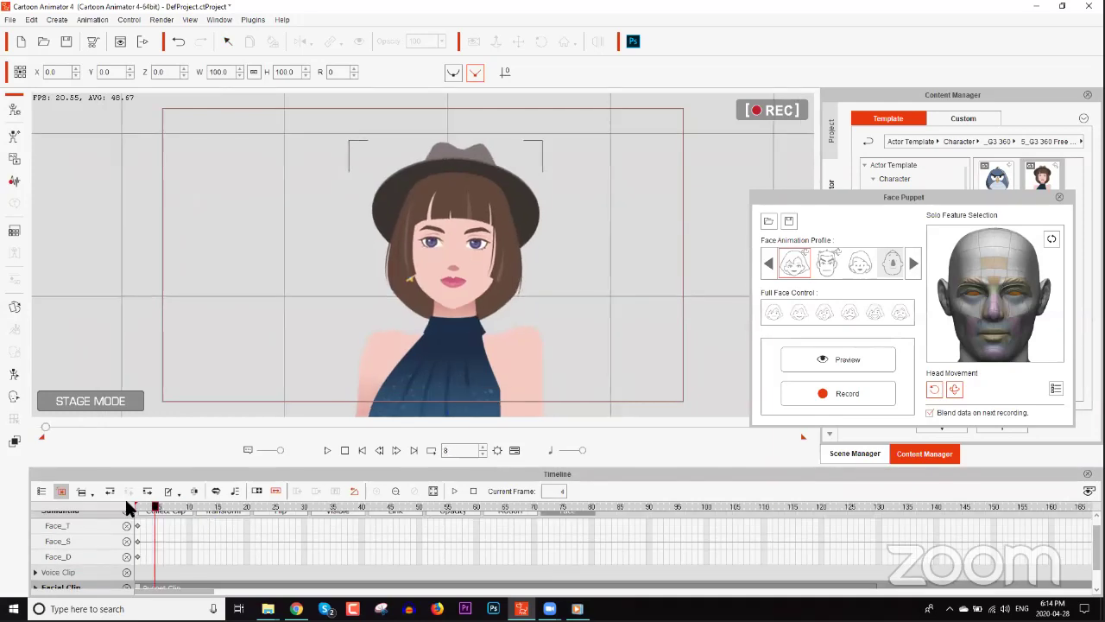
Open the 2D Motion Key Editor for Samantha and key a slight move of the LArm2 and RArm2 bones at frame 30
click(13, 377)
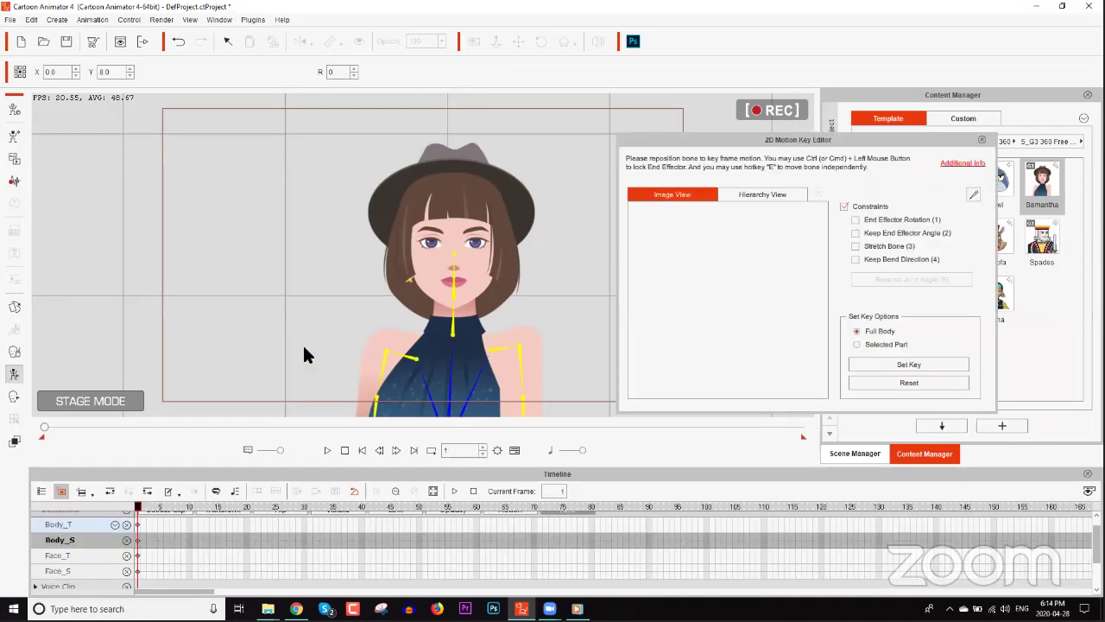
drag(178, 507, 304, 505)
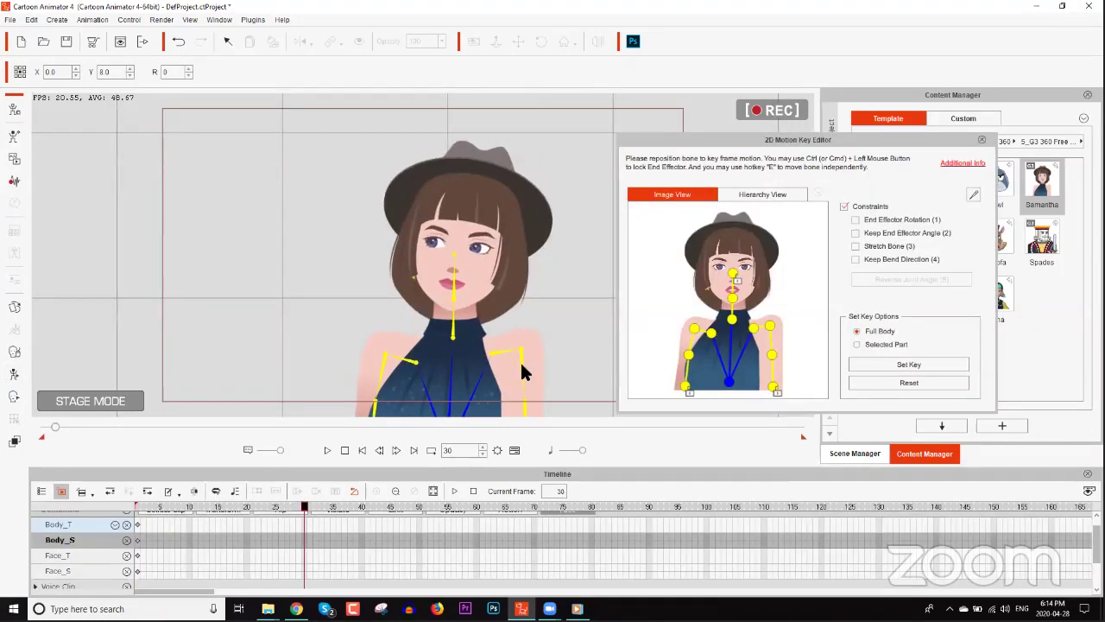
mouse_move(522, 367)
mouse_down()
mouse_move(523, 357)
mouse_move(501, 365)
mouse_up()
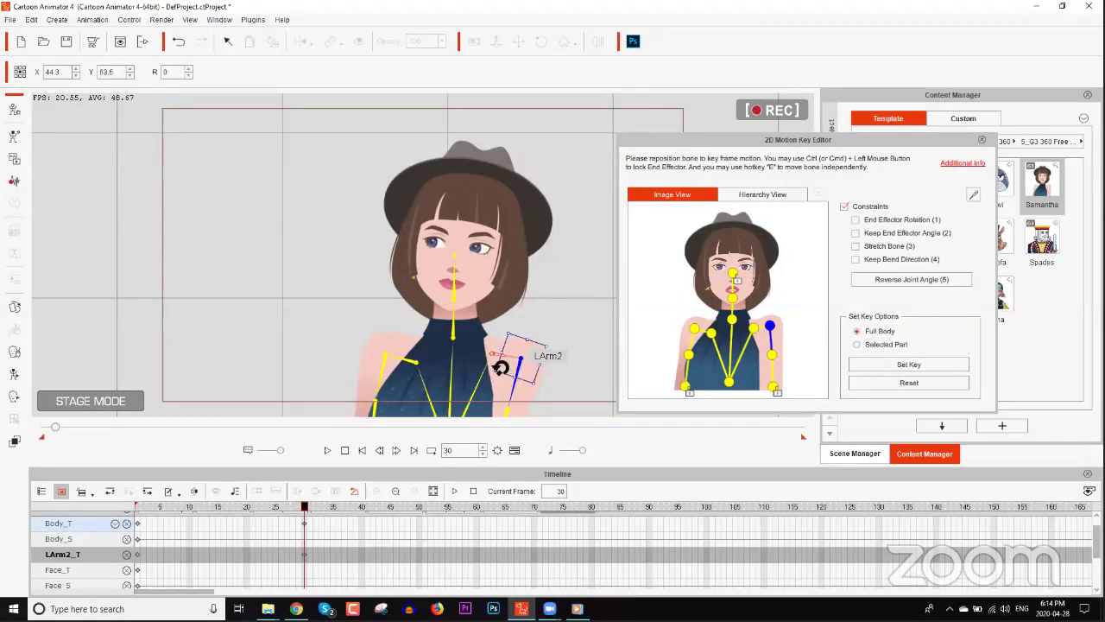
click(383, 367)
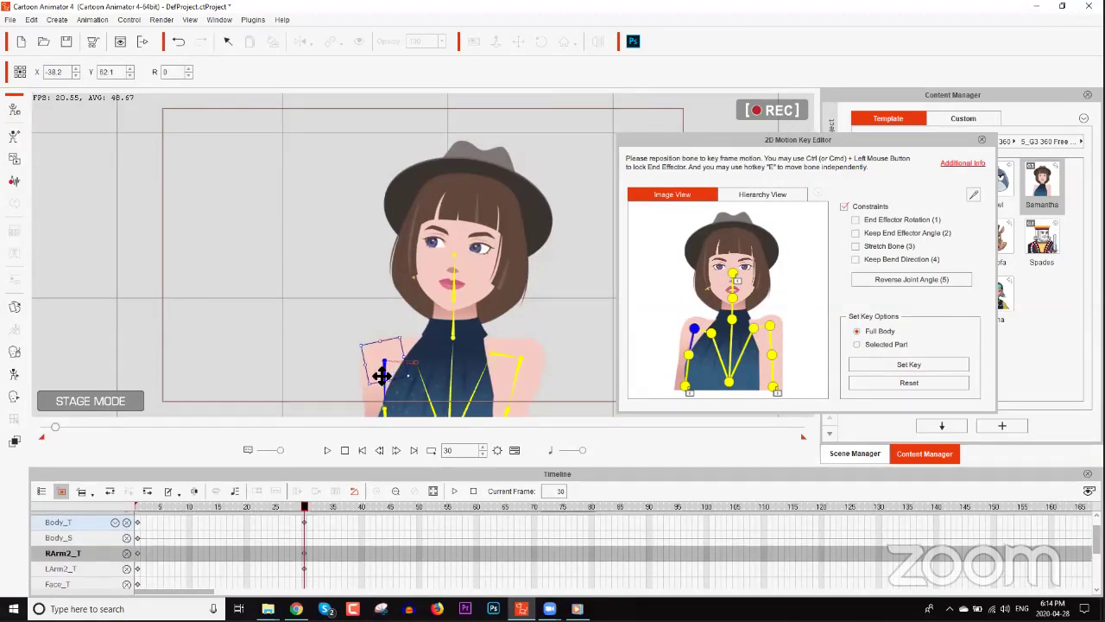
Key new positions for Samantha's RArm2 and LArm2 bones at frame 60 and play back the motion
drag(219, 507, 476, 507)
drag(385, 358, 390, 360)
click(528, 367)
drag(526, 369, 533, 363)
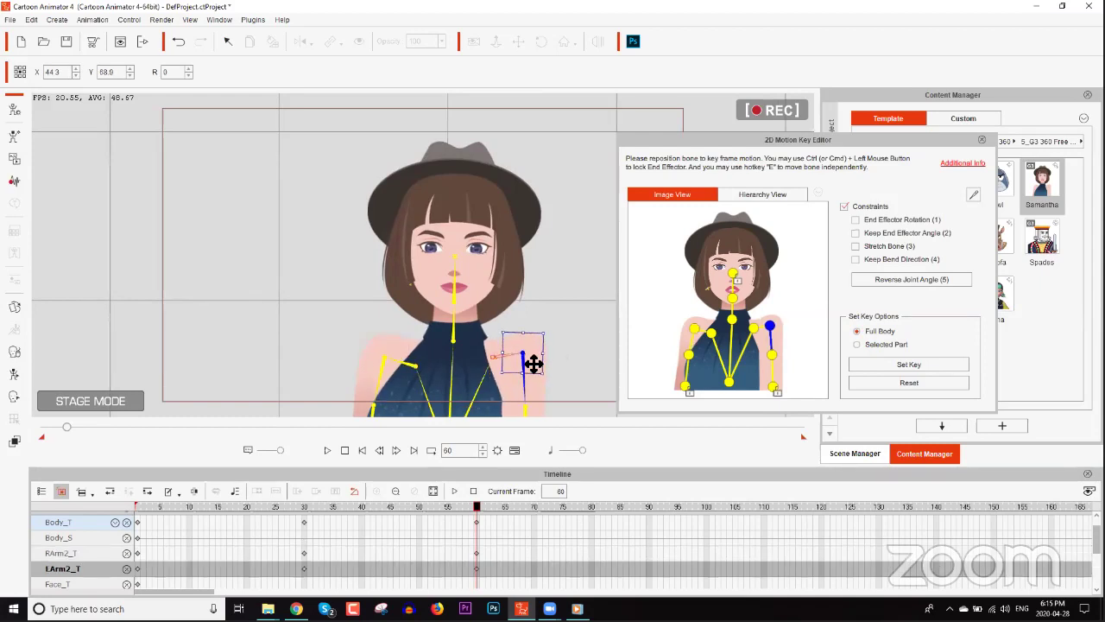
key(space)
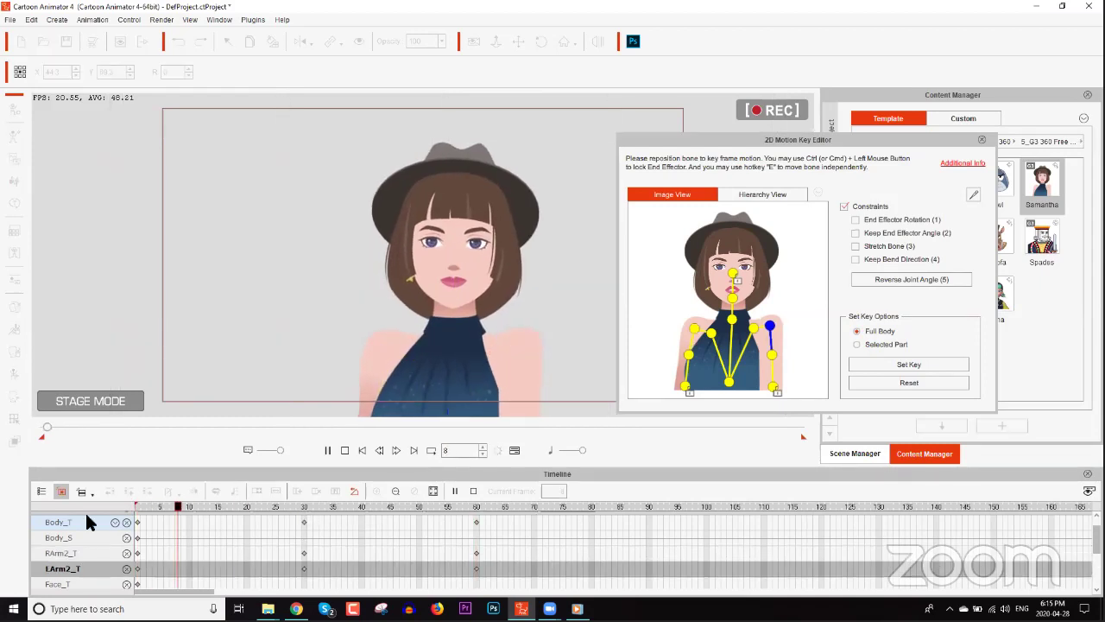
click(89, 522)
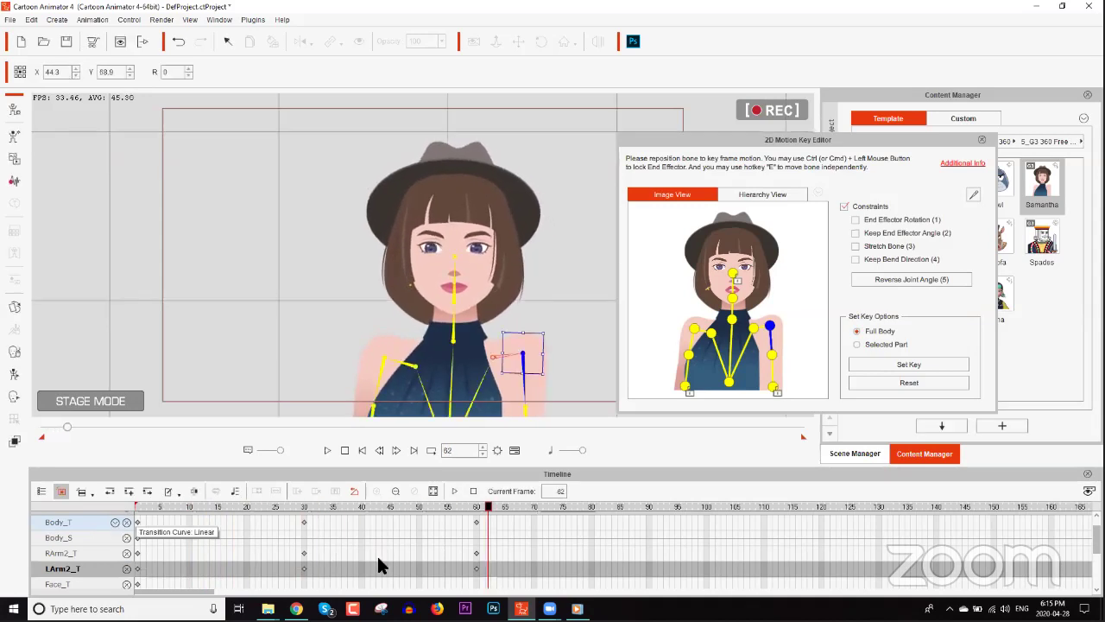
Select Samantha's Body_T, RArm2_T and LArm2_T keys at frame 30 and copy them
scroll(406, 546, up, 2)
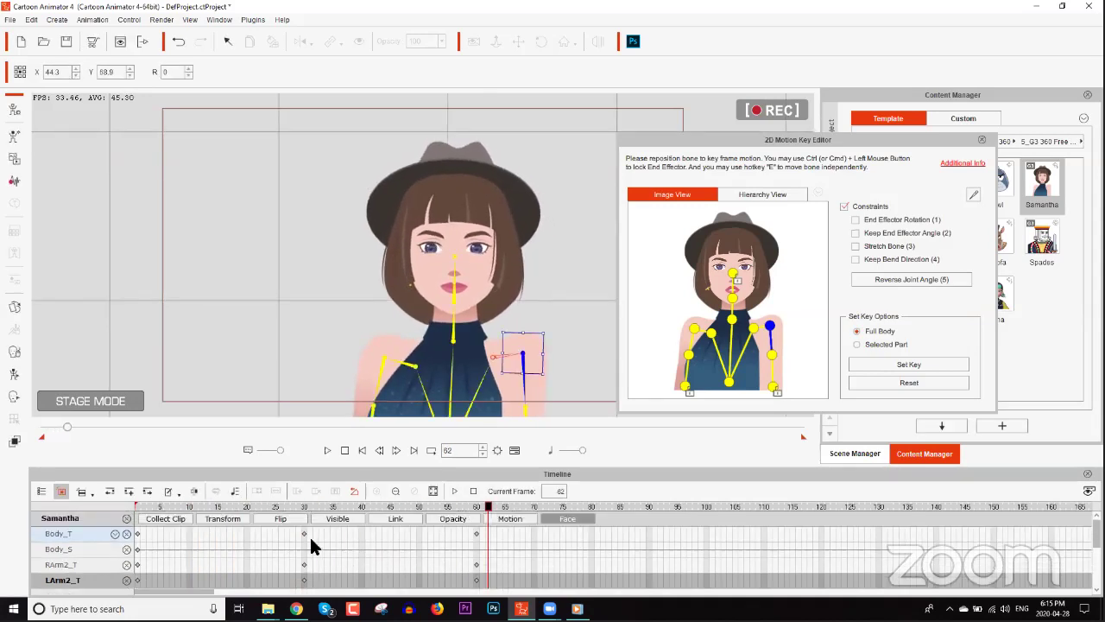
click(303, 532)
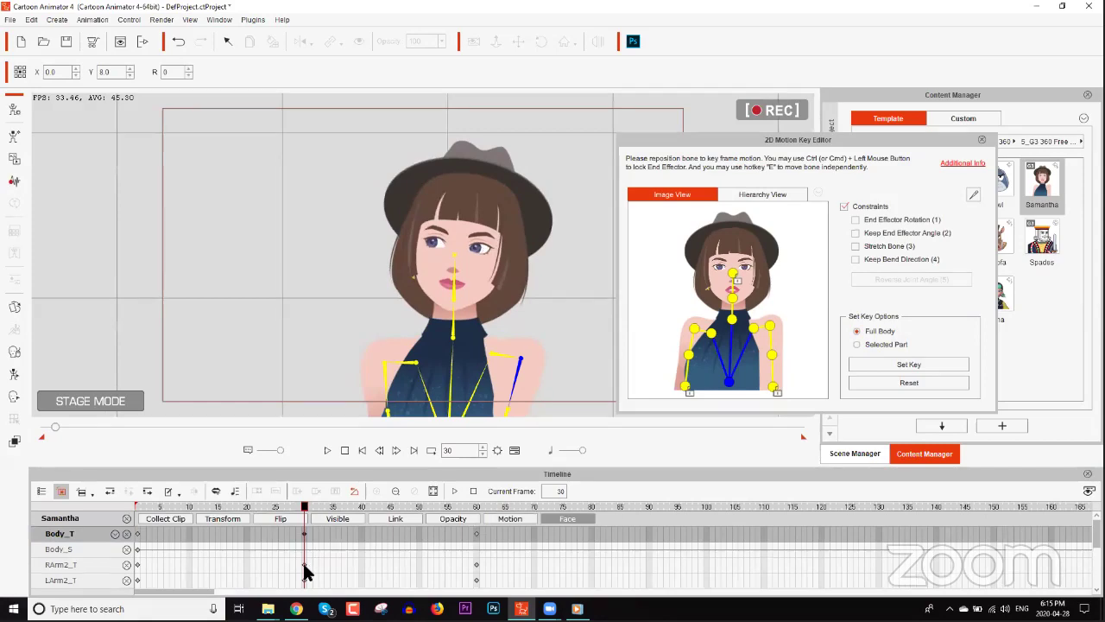
click(304, 566)
scroll(307, 568, down, 1)
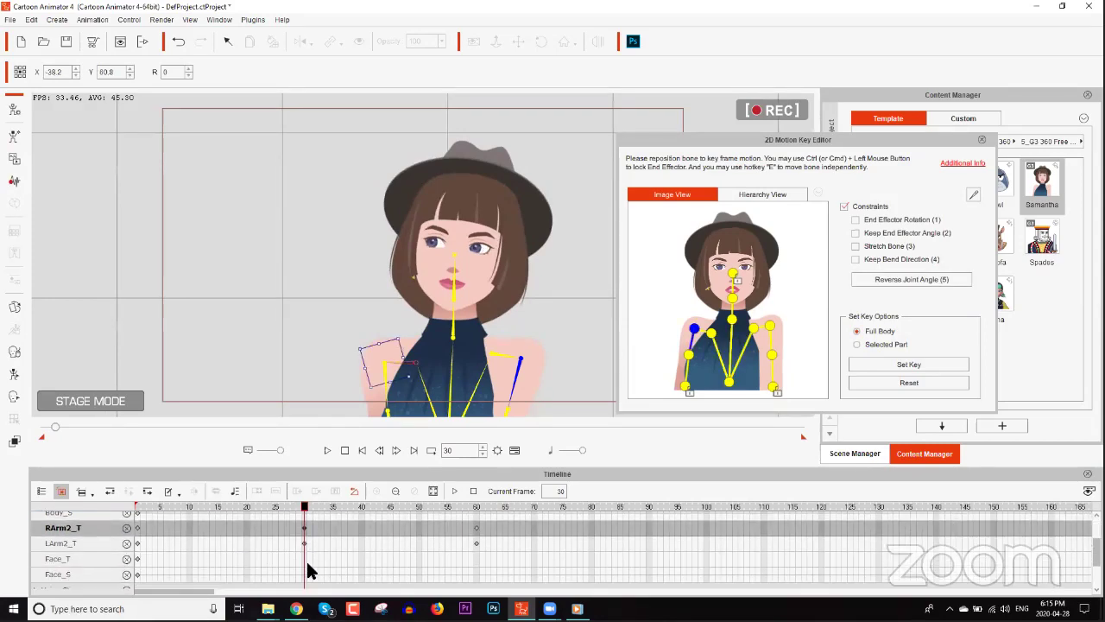
scroll(303, 528, down, 1)
click(298, 524)
scroll(299, 524, down, 2)
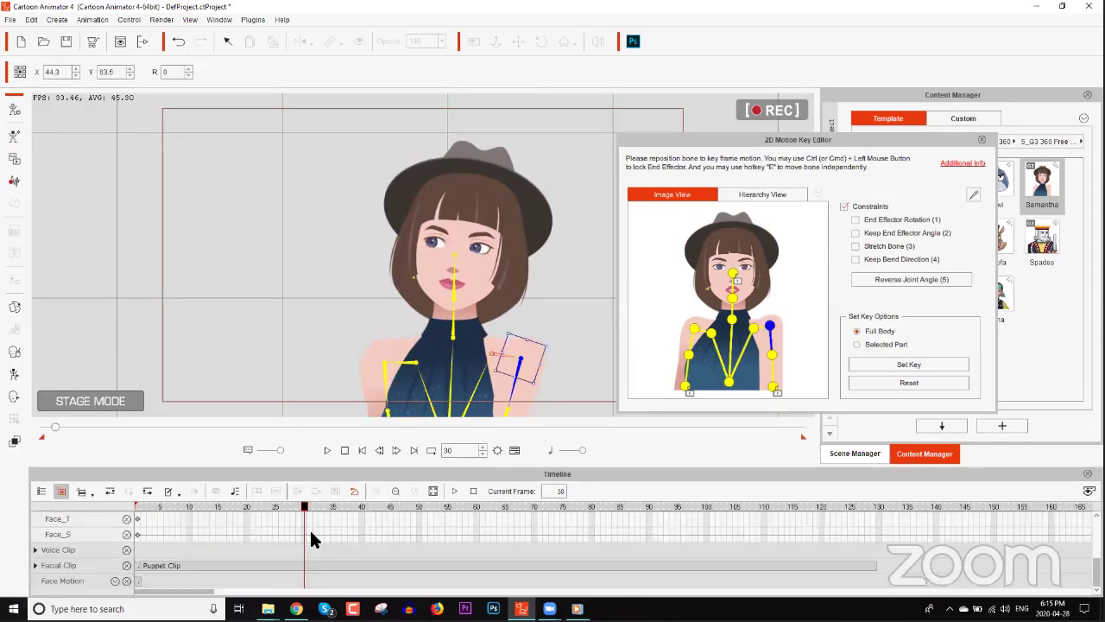
scroll(310, 535, up, 5)
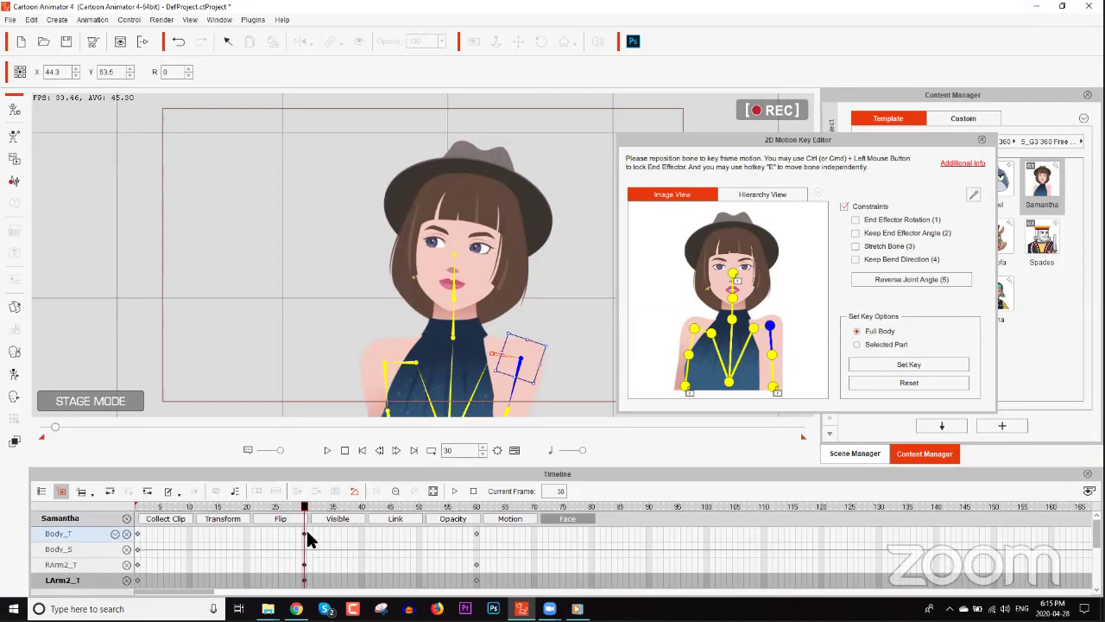
right_click(306, 534)
click(585, 515)
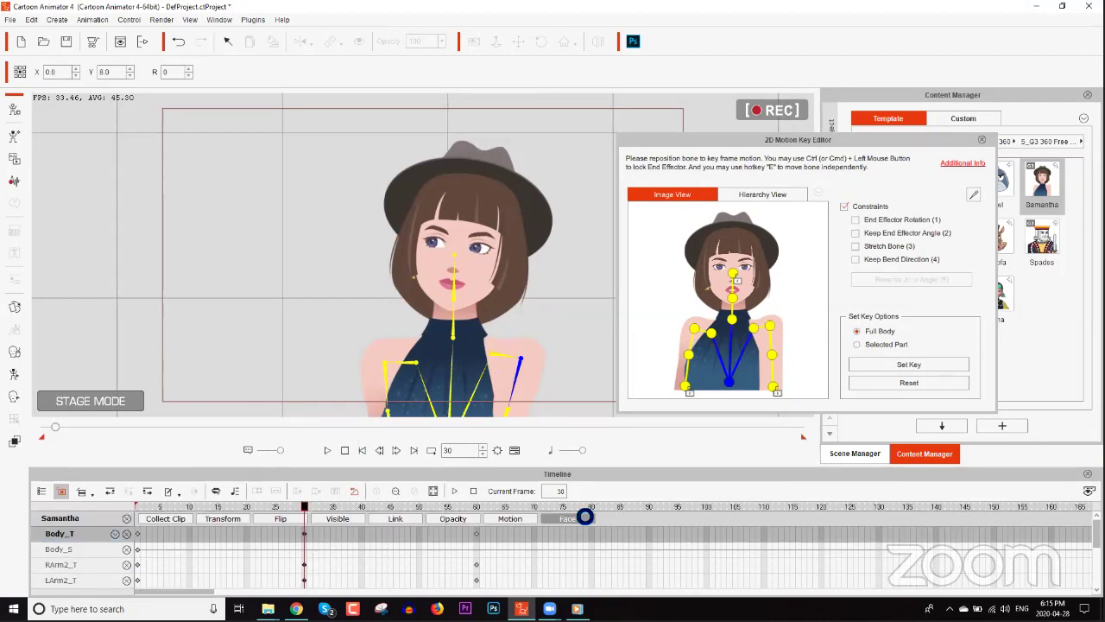
Paste the copied body and arm keys at frame 85 of Samantha's motion tracks
click(619, 506)
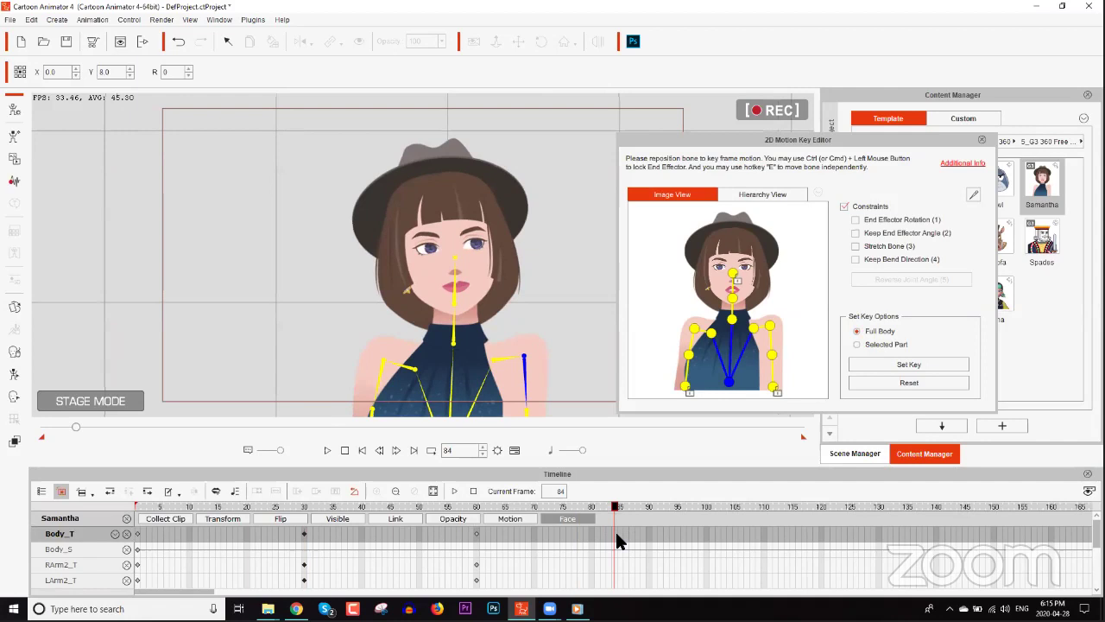
right_click(618, 533)
click(658, 448)
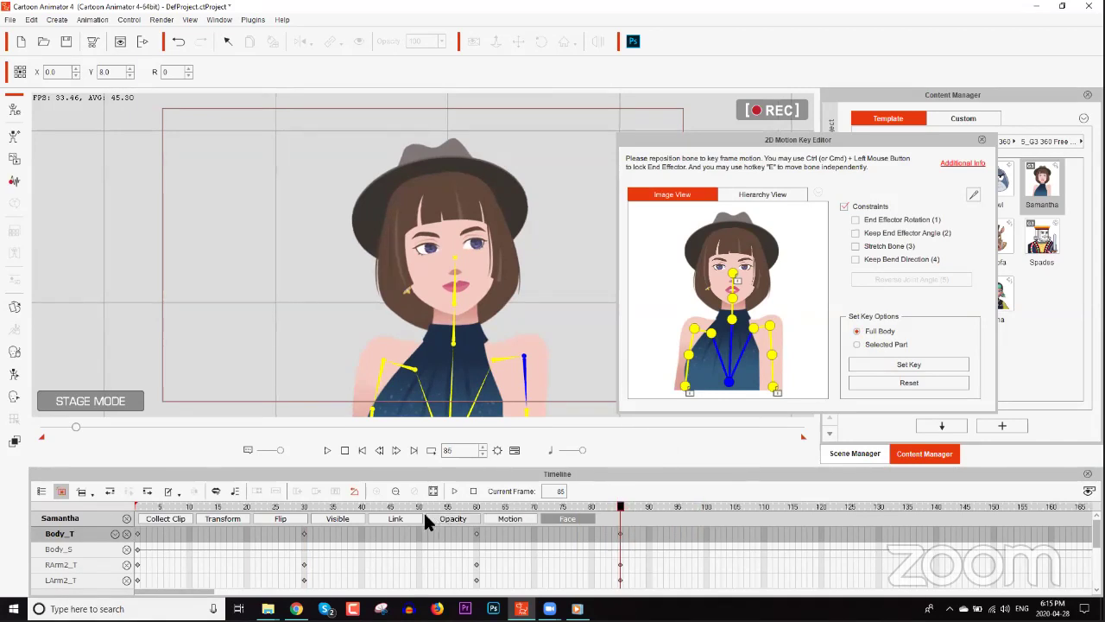
Play Samantha's combined body and facial animation from frame 1 and return to the keys at frame 85
click(137, 507)
key(space)
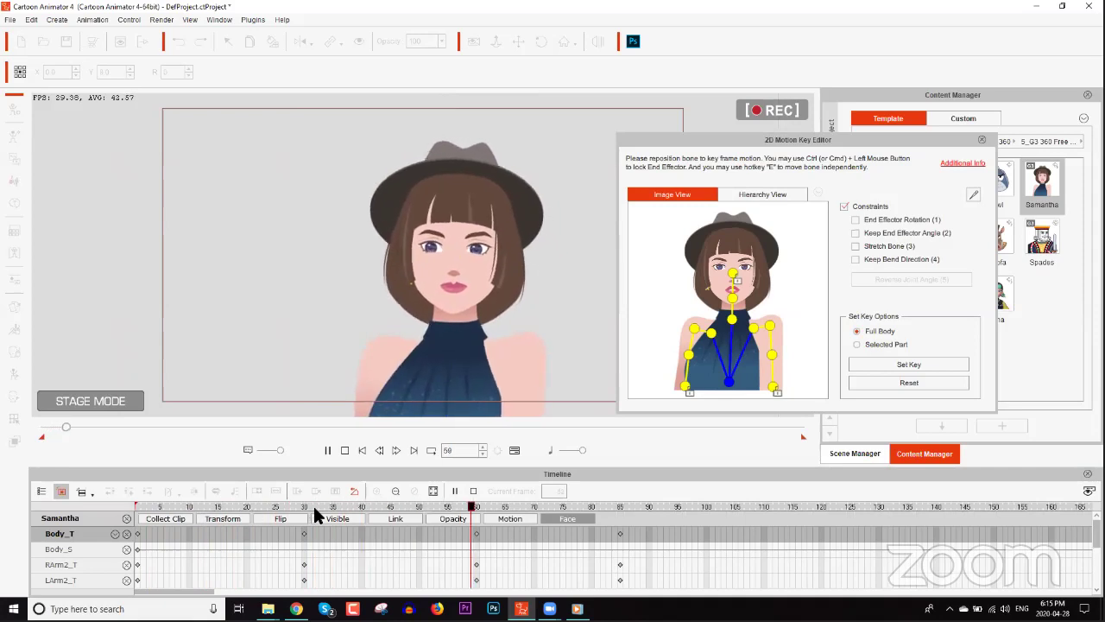
click(620, 511)
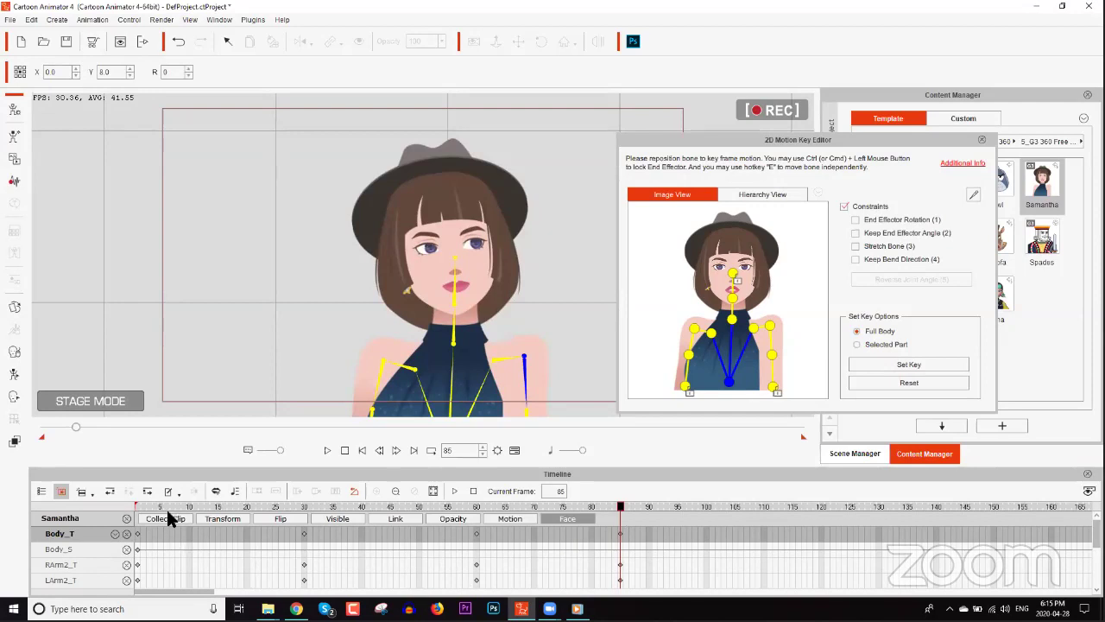
Mark frames 1 to 85 on Samantha's Collect Clip track and add the range to the Action Menu as "Cool Girl Idle"
click(168, 517)
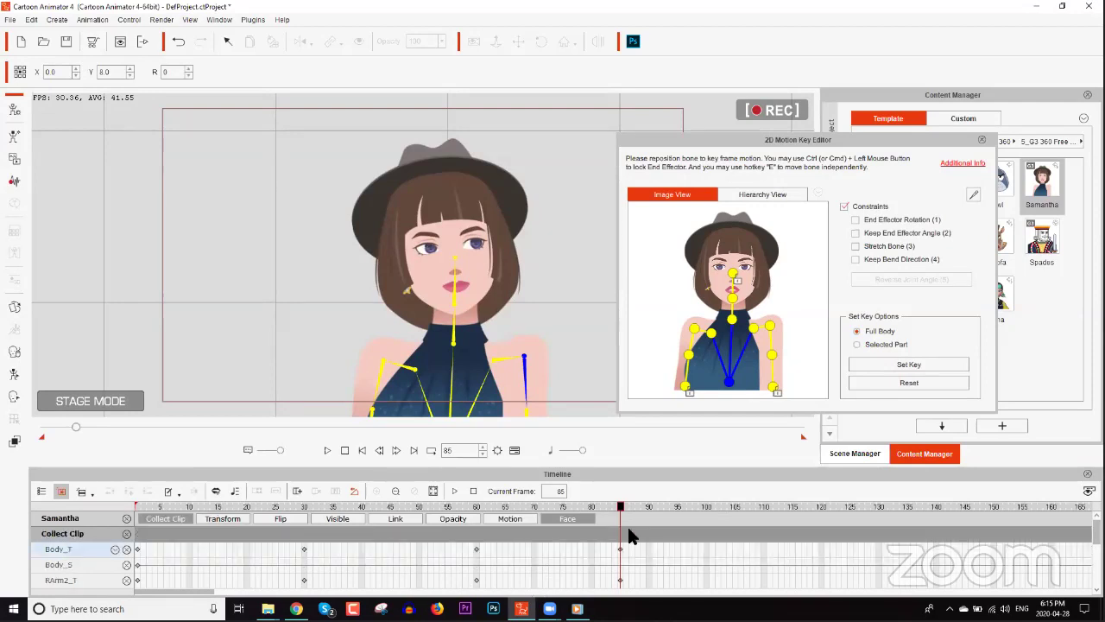
drag(619, 542, 104, 543)
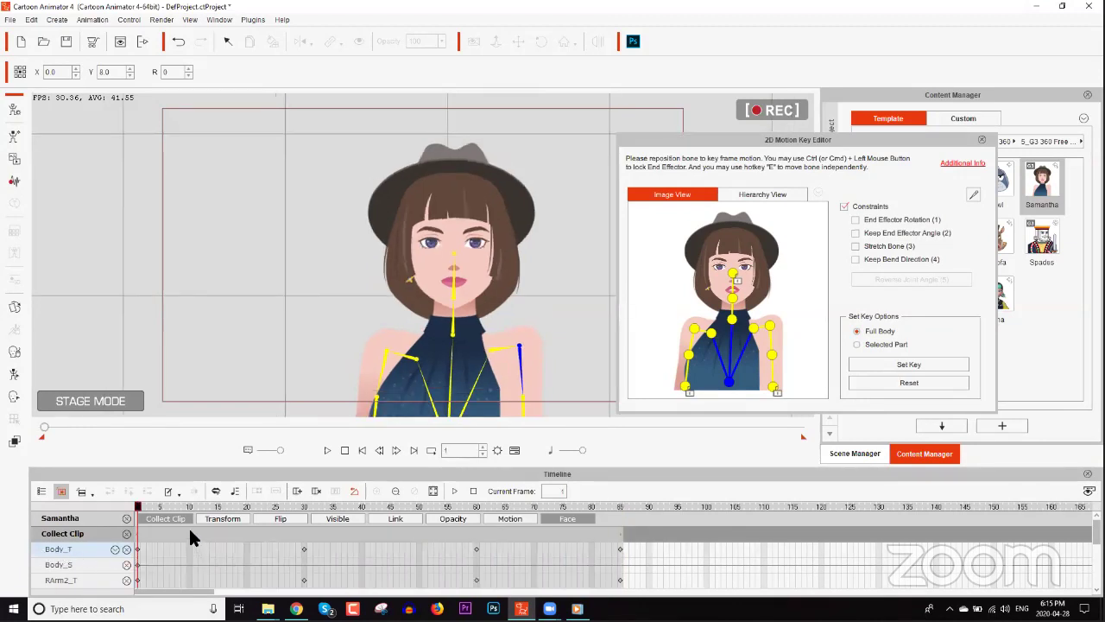
right_click(189, 527)
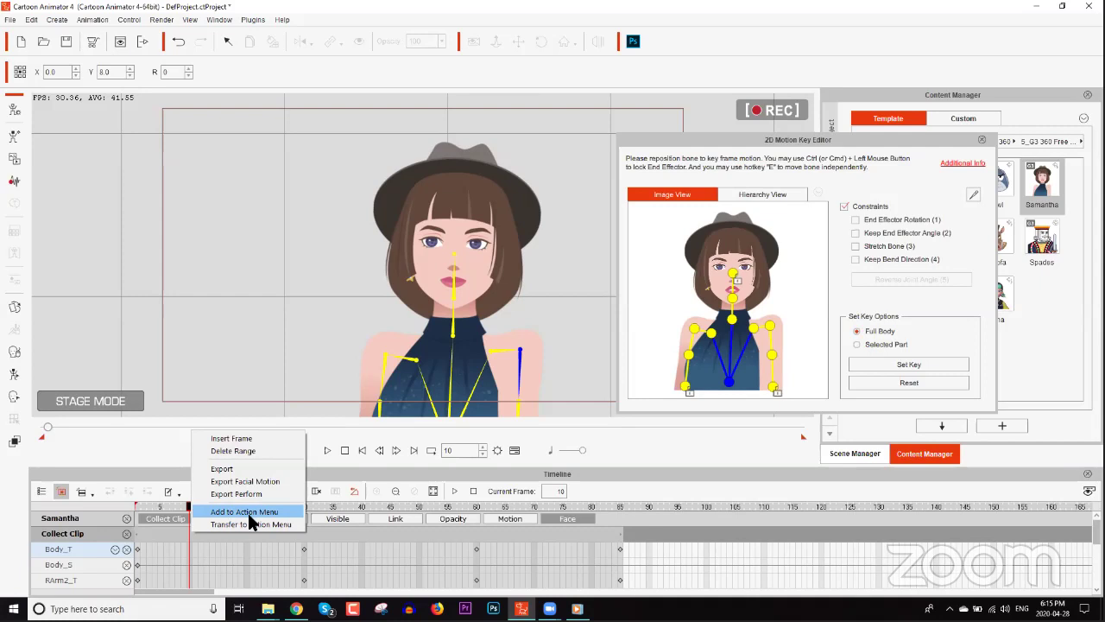
click(248, 512)
key(BackSpace)
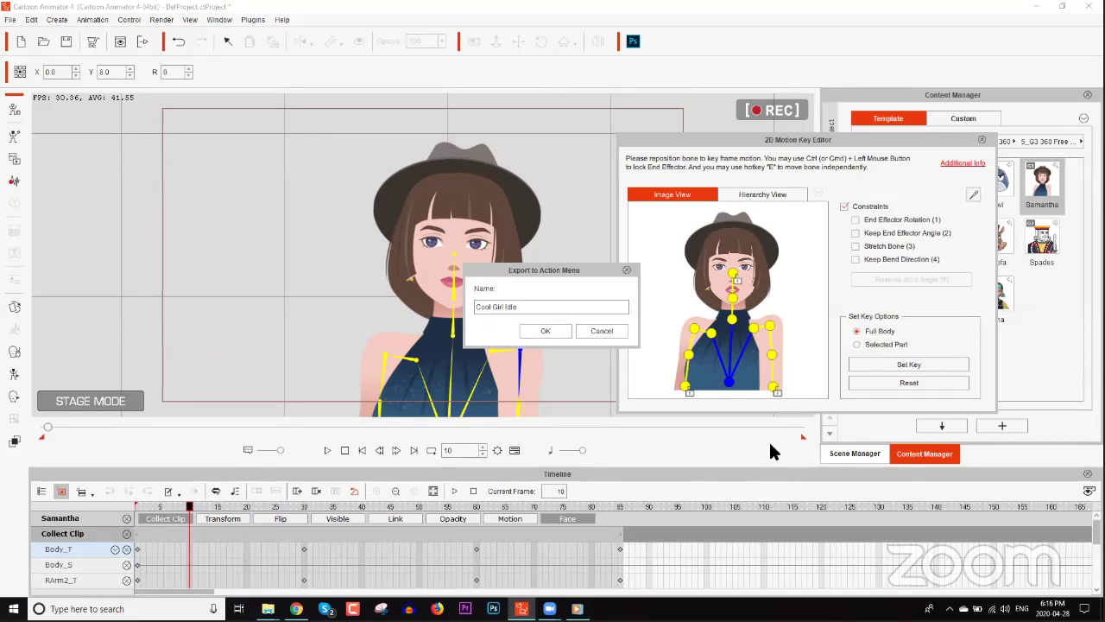
click(545, 331)
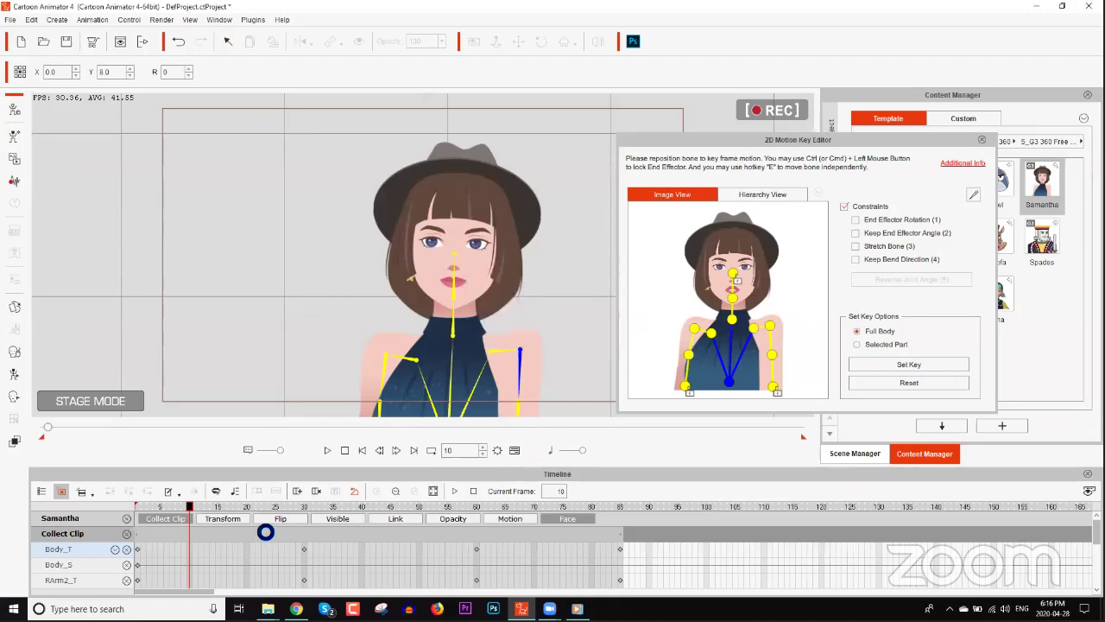
Open the export and Action Menu options for the marked Collect Clip range
right_click(259, 539)
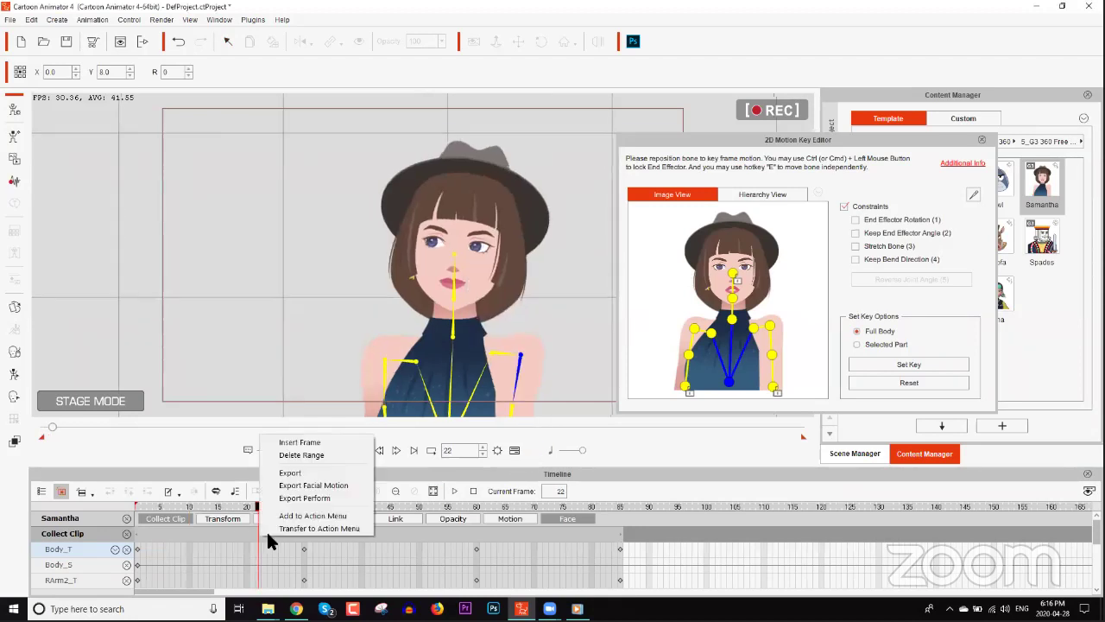
Export the collected clip as a perform file named Cool Girl Idle on the Desktop and close the 2D Motion Key Editor
click(291, 497)
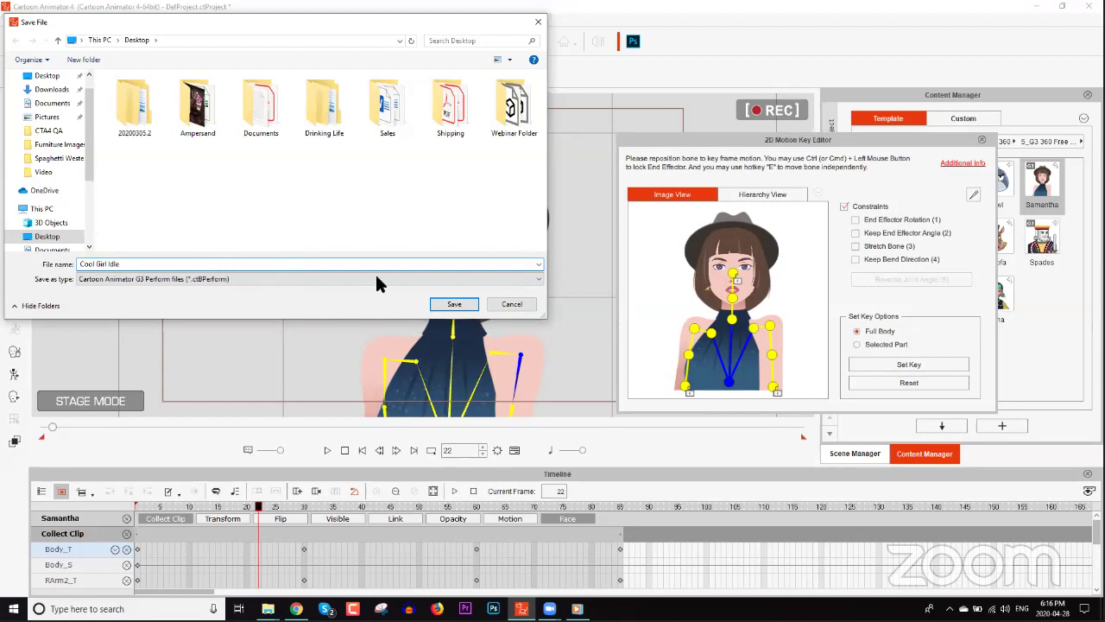
click(444, 300)
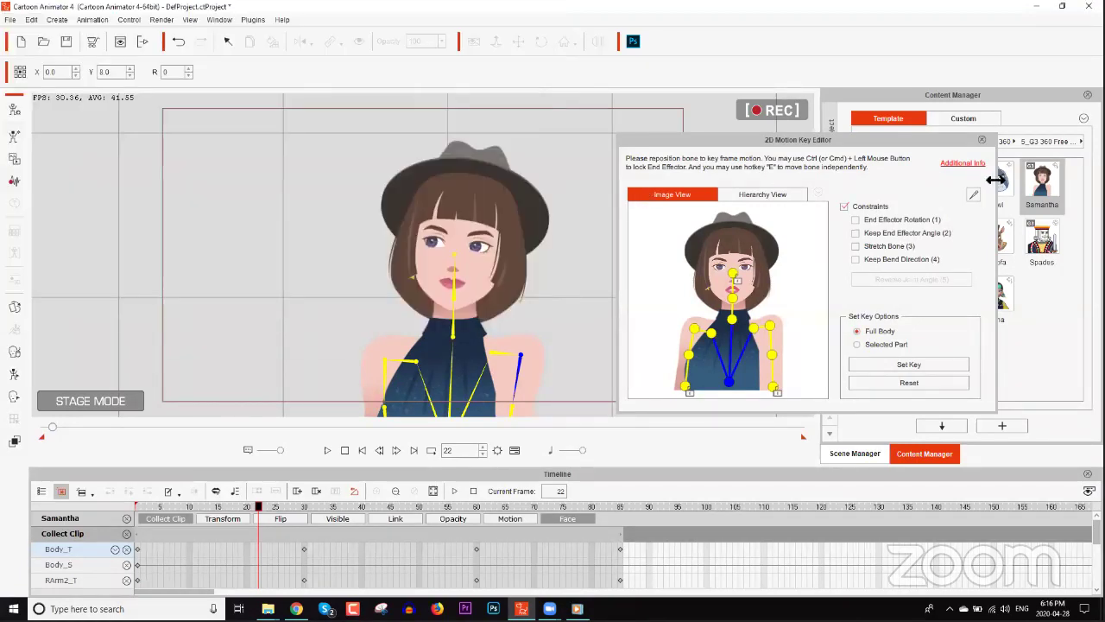
click(982, 139)
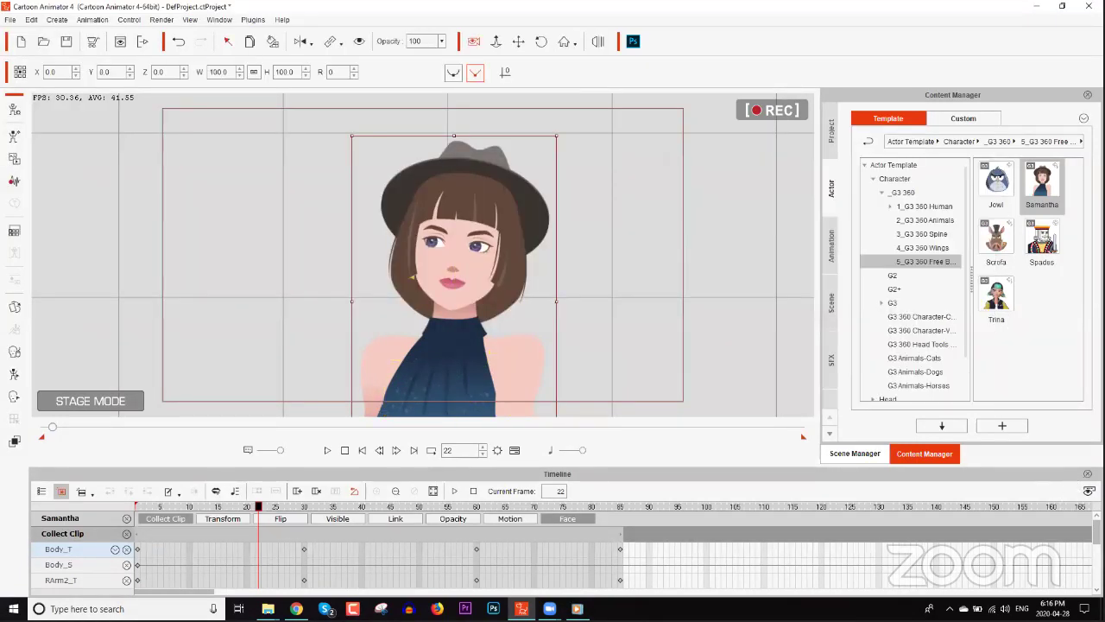
Hide the timeline and save the character to the custom Actor library under the name Cool Girl
key(F3)
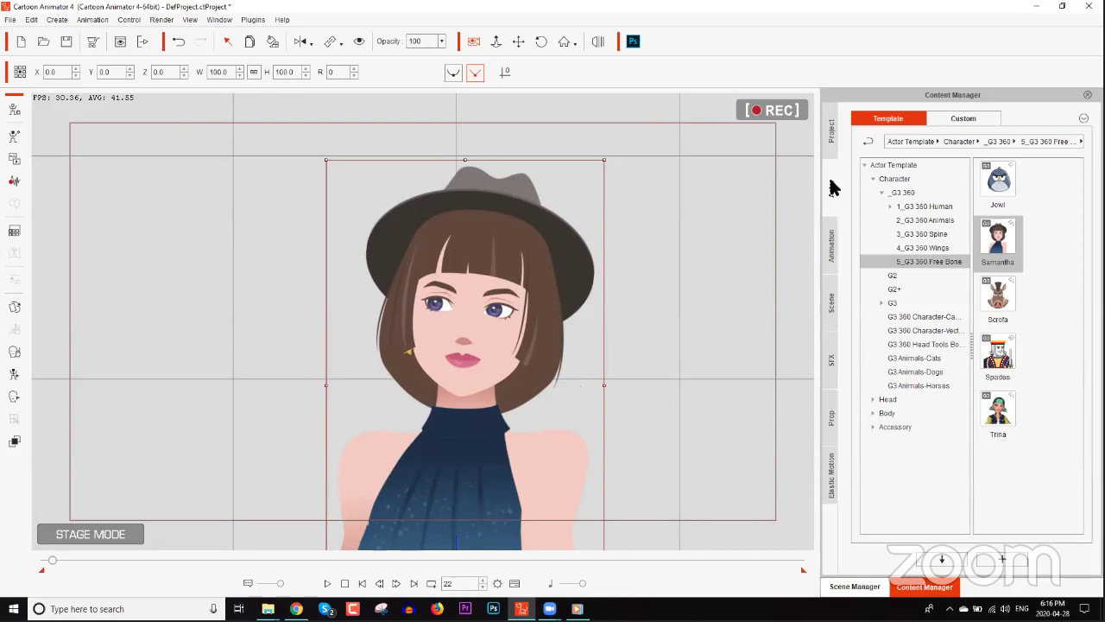
click(946, 118)
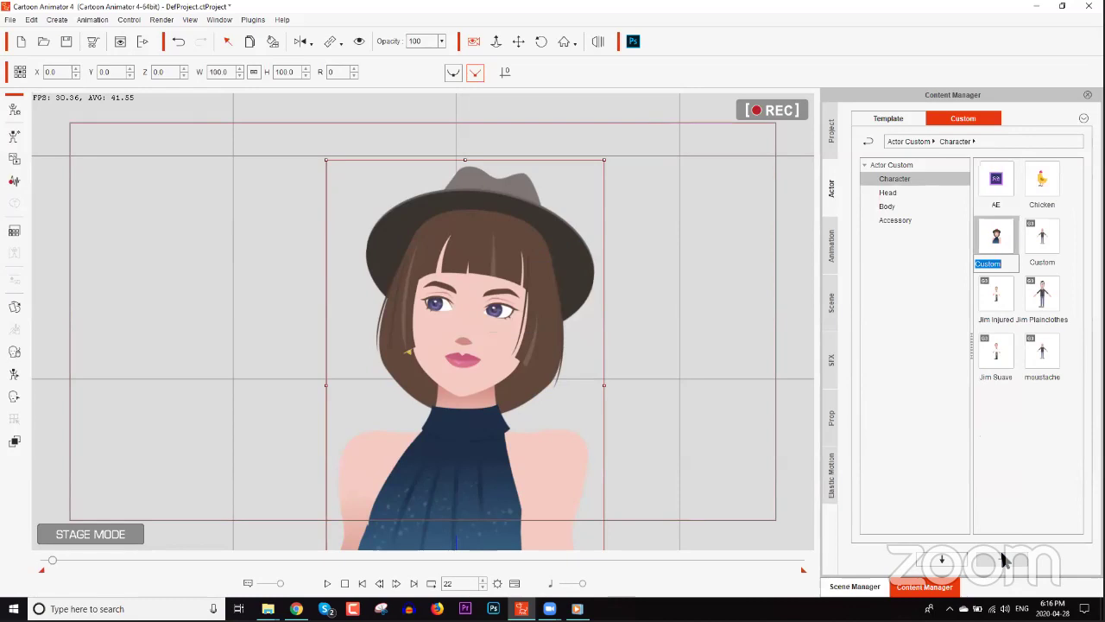
text(Cool Girl)
key(Return)
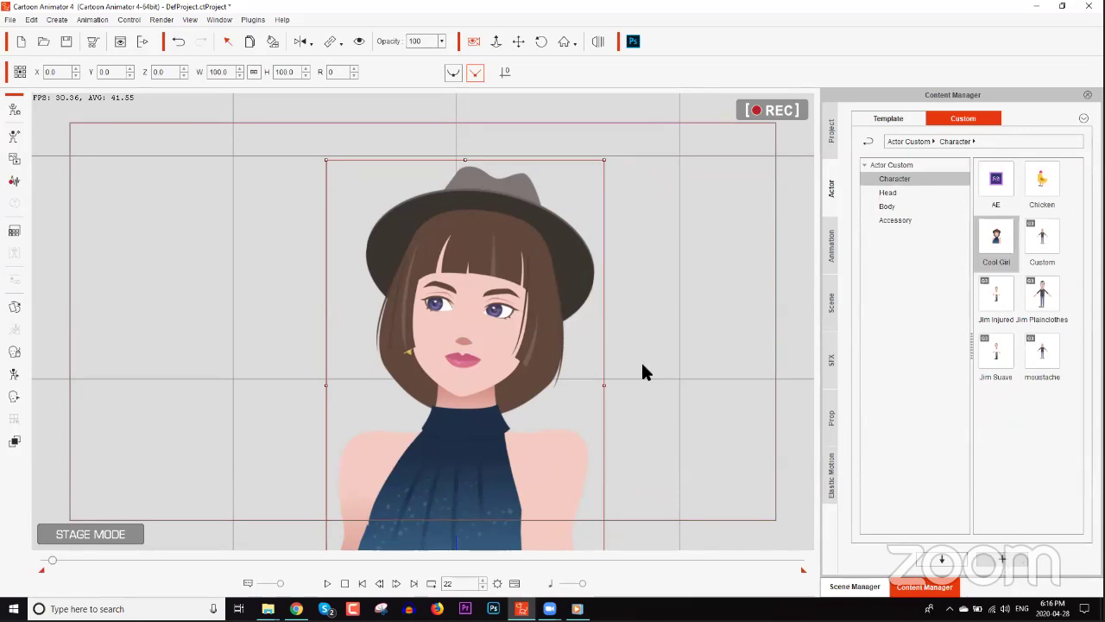
Start a new project and place the custom Cool Girl character on the stage
click(22, 44)
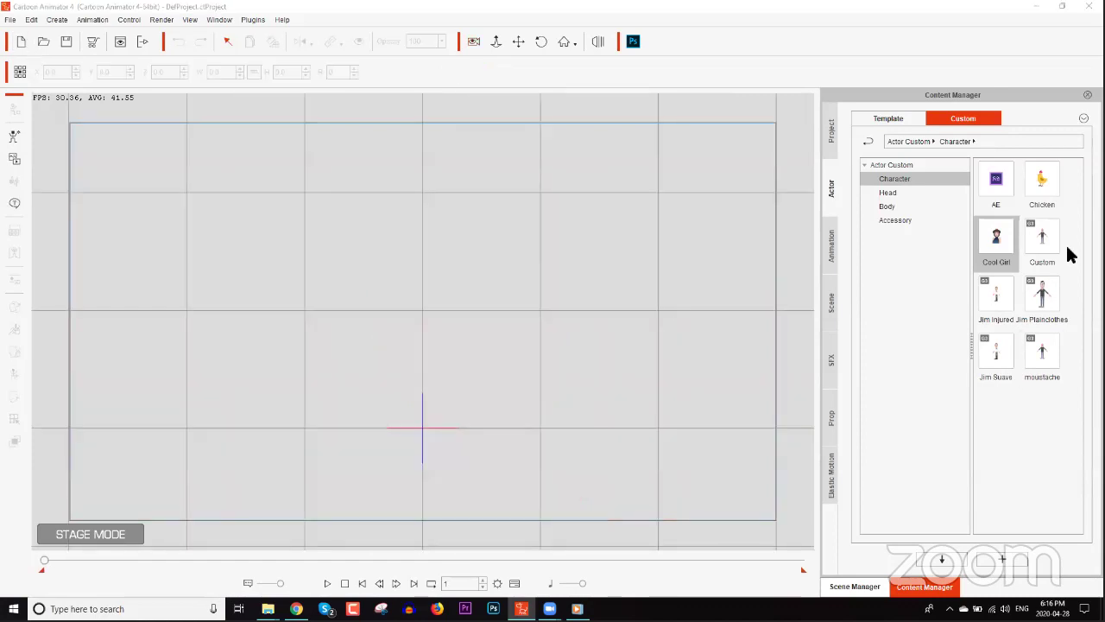
double_click(989, 236)
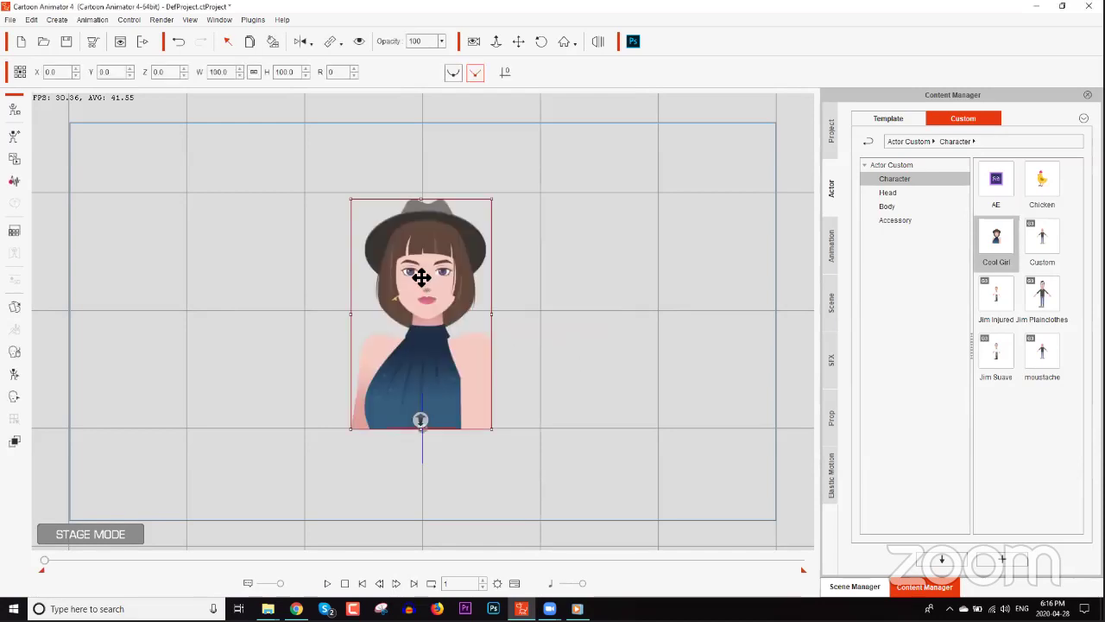
Apply the character's stored Cool Girl Idle action and preview the animation, stopping back at frame 1
right_click(420, 278)
mouse_move(471, 290)
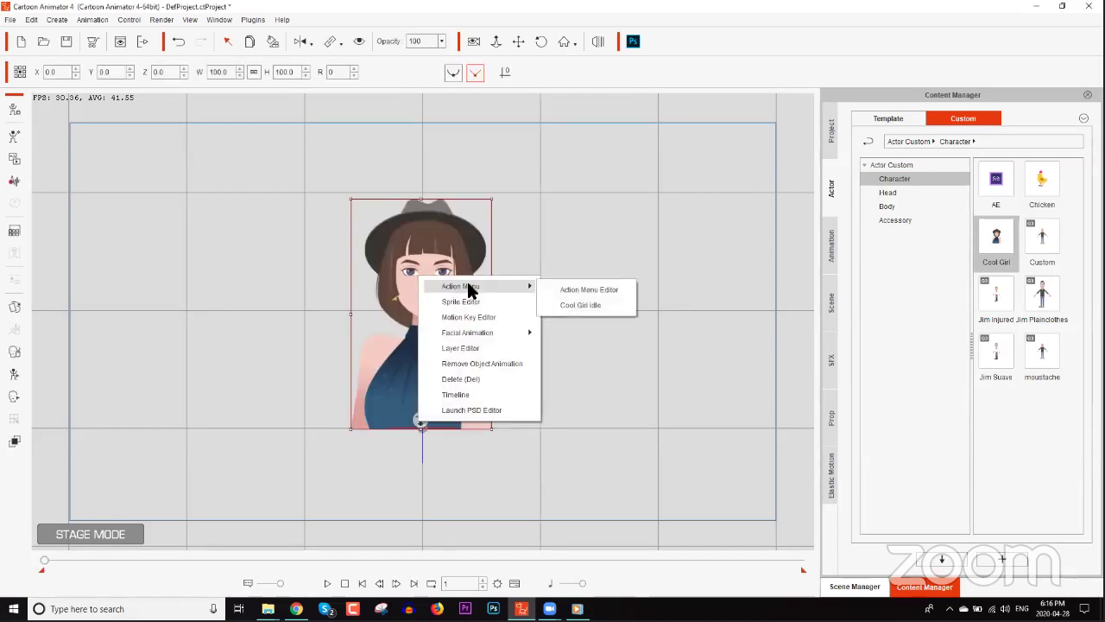
click(575, 303)
key(space)
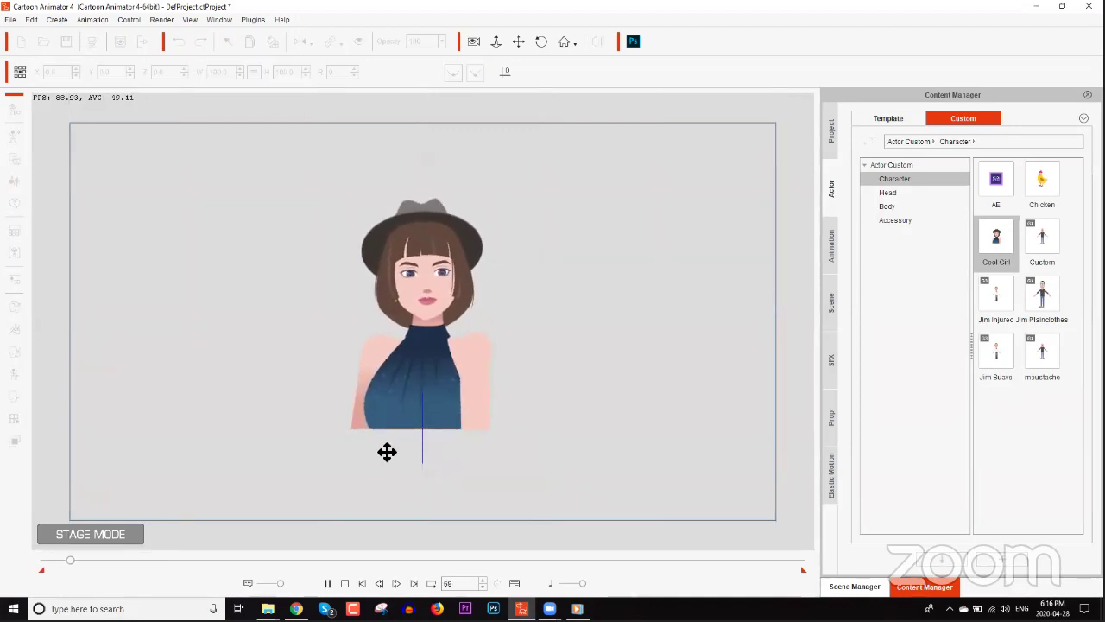
key(space)
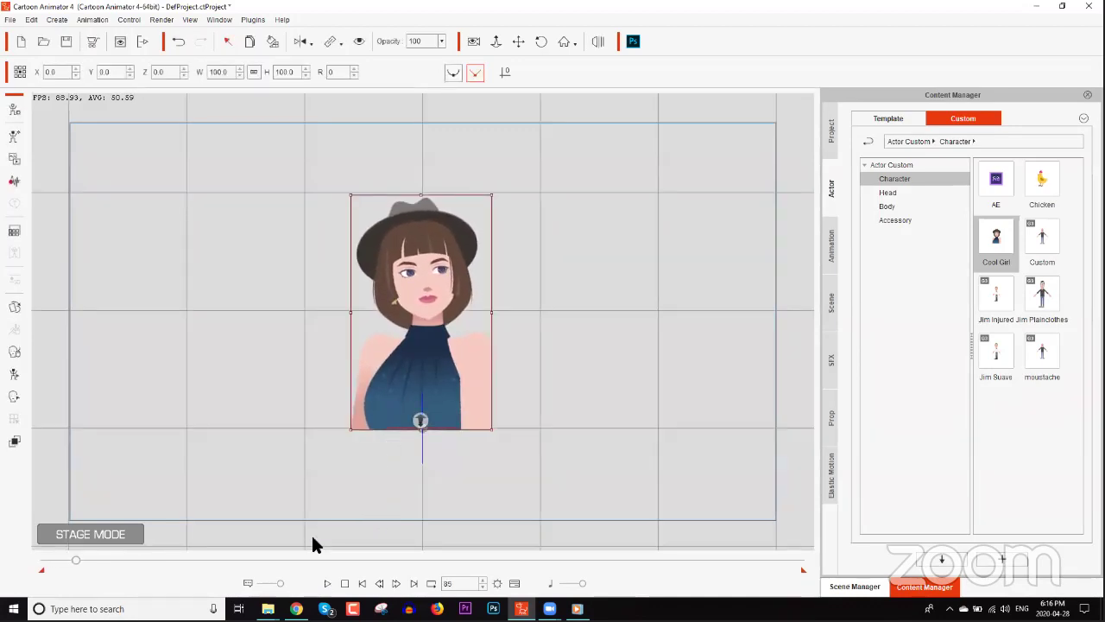
click(328, 582)
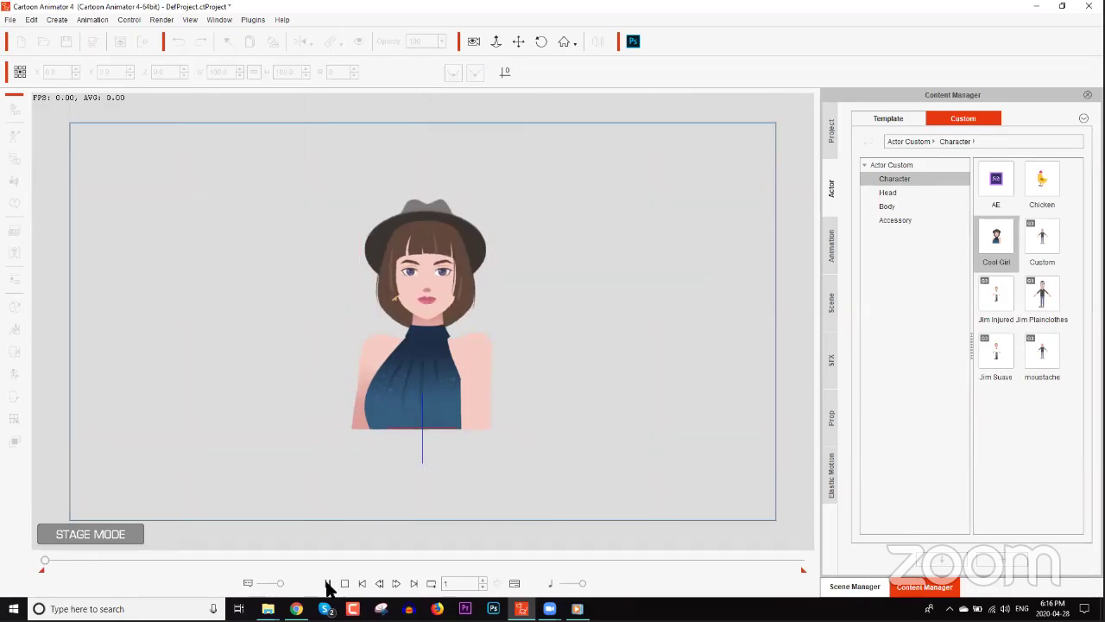
click(344, 584)
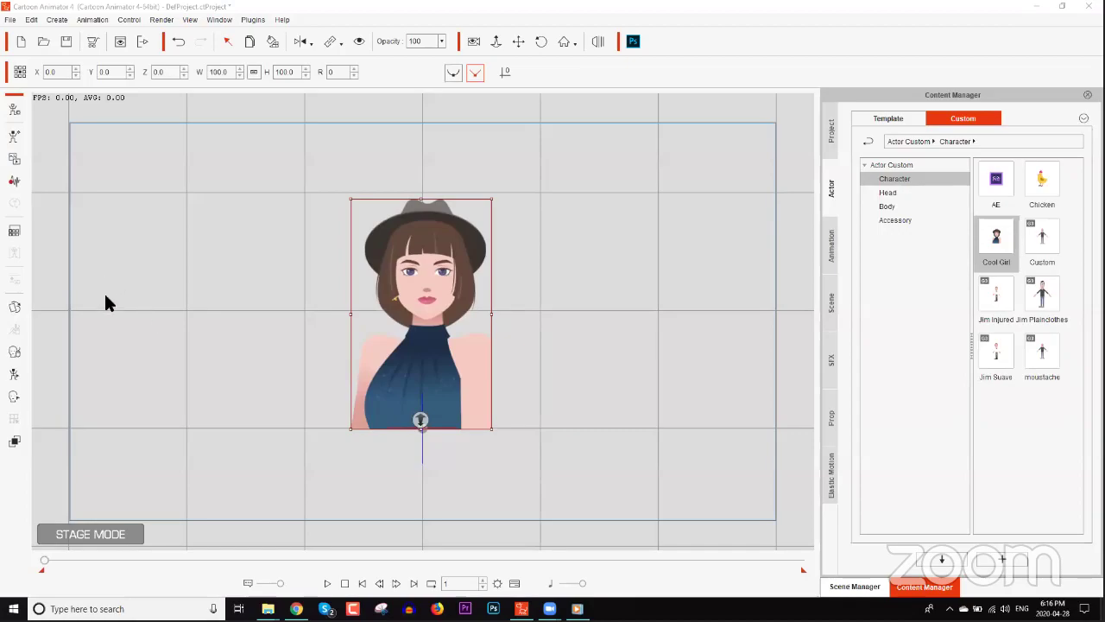
Apply the exported perform file from the desktop to the character and play the idle animation
key(super+d)
drag(109, 425, 451, 293)
key(space)
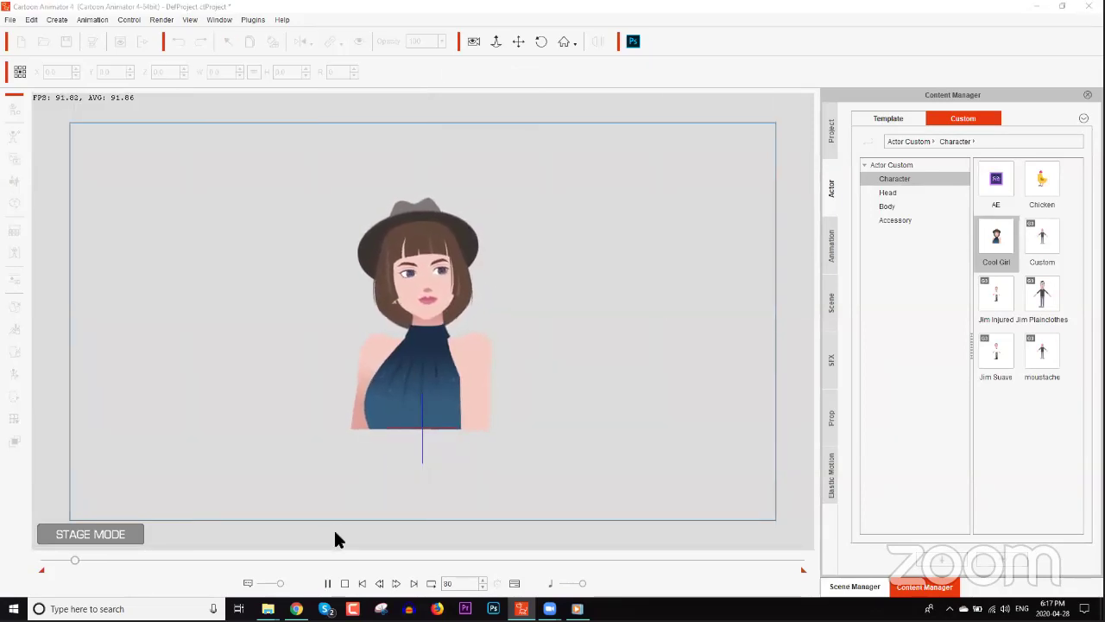
key(space)
scroll(492, 455, up, 5)
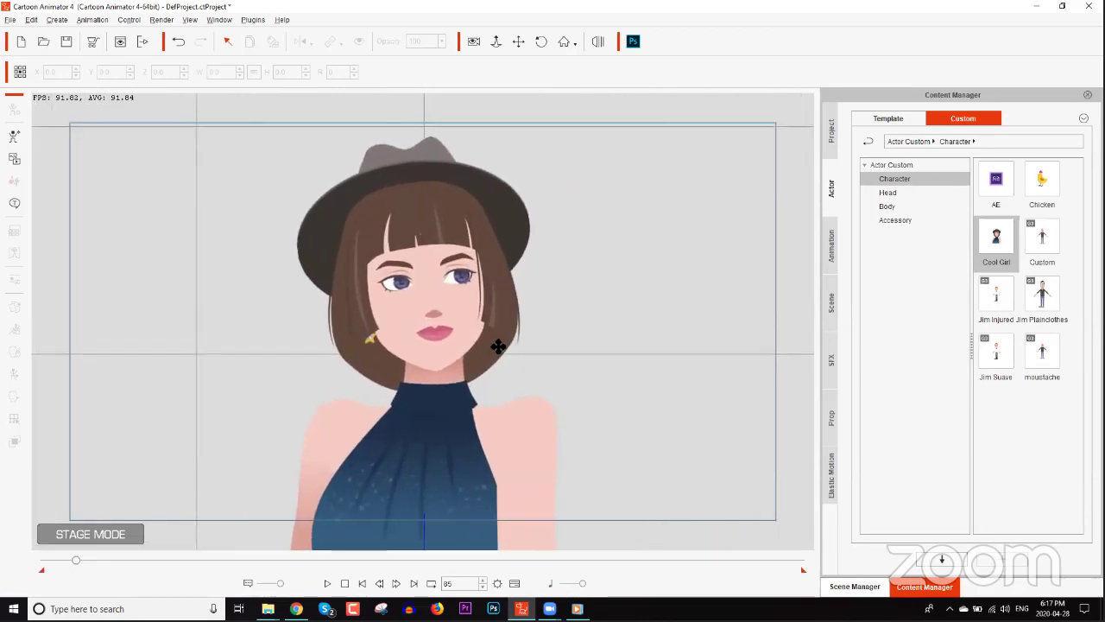
scroll(492, 332, up, 2)
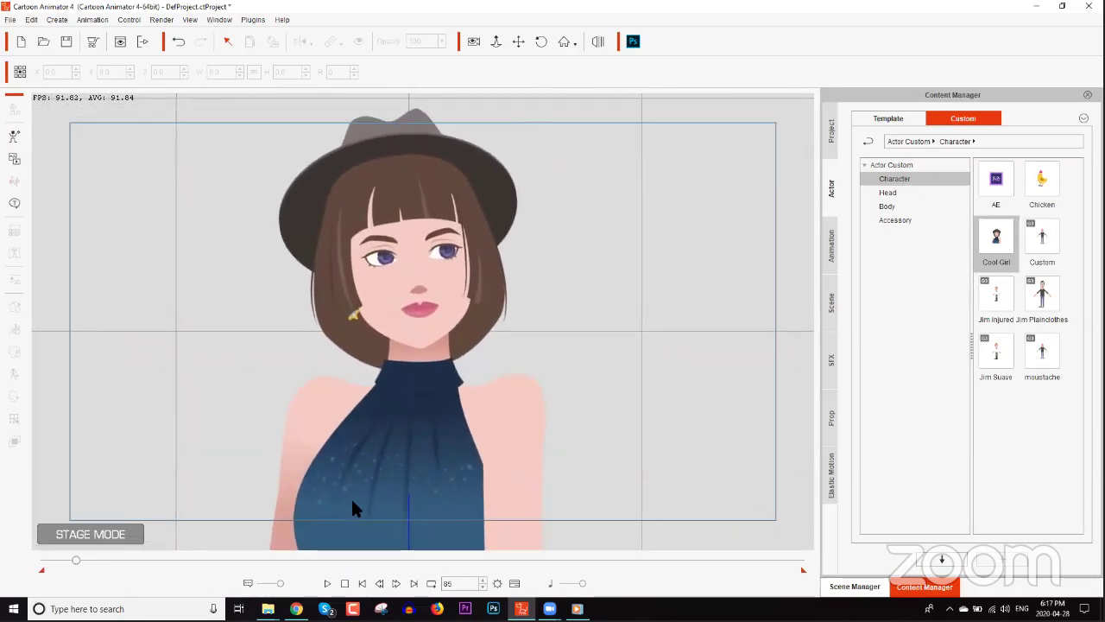
Show the character's Motion and Face tracks in the timeline and scrub through the idle motion clip
key(F3)
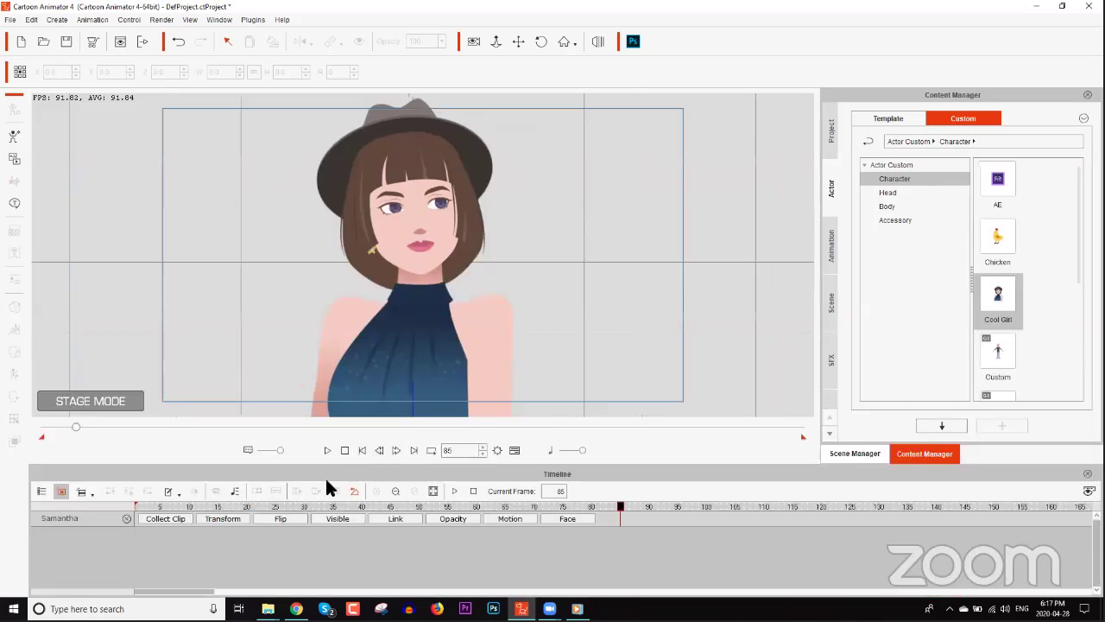
click(504, 517)
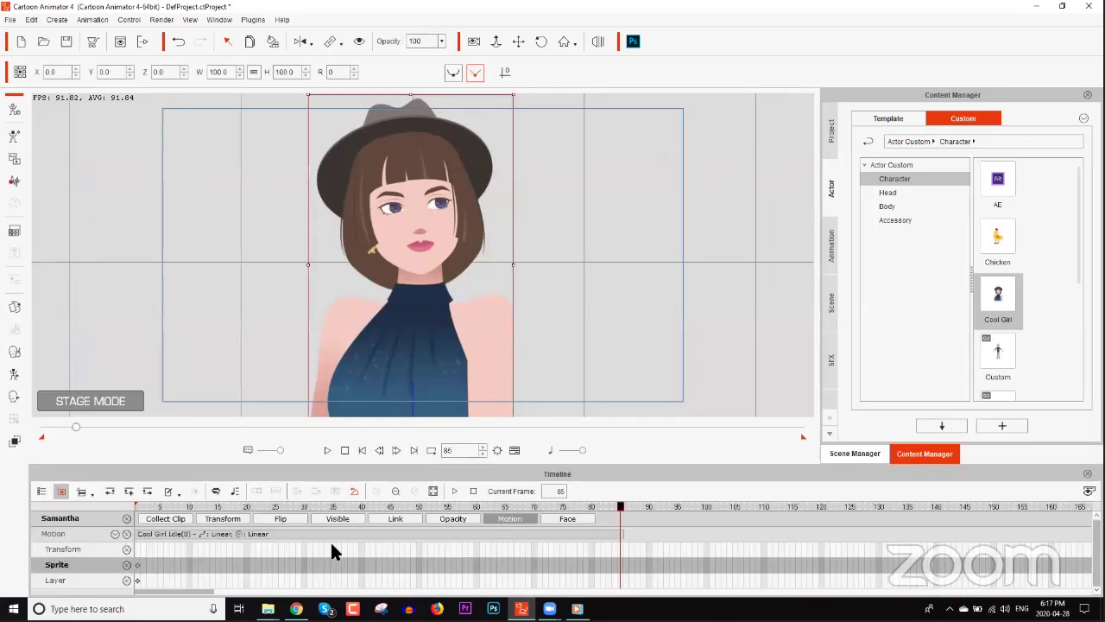
click(568, 518)
scroll(223, 552, down, 1)
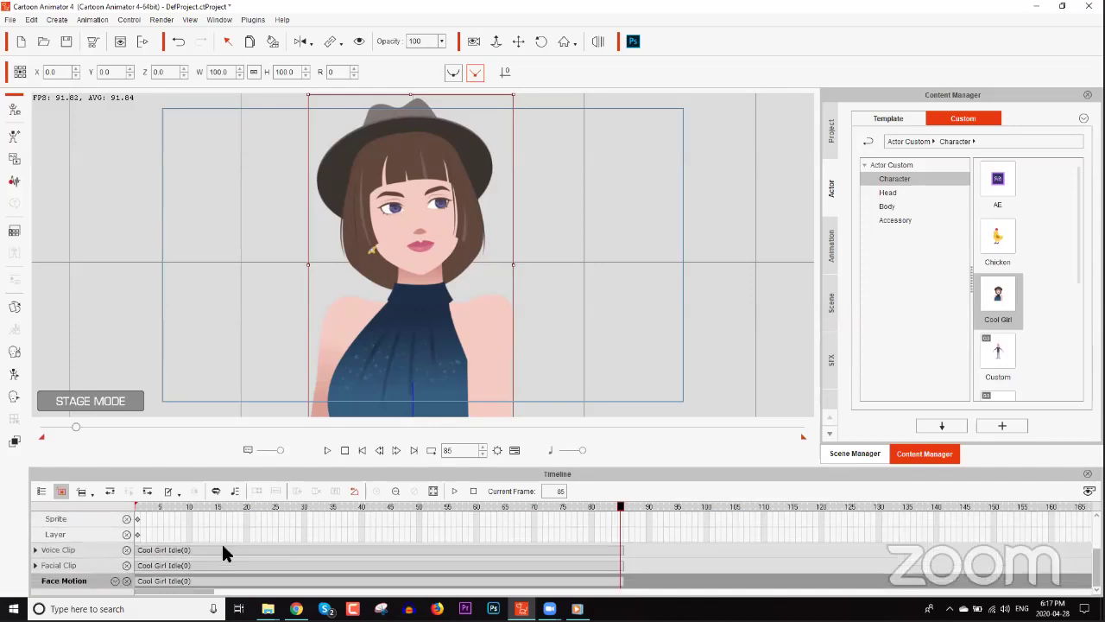
scroll(237, 541, up, 2)
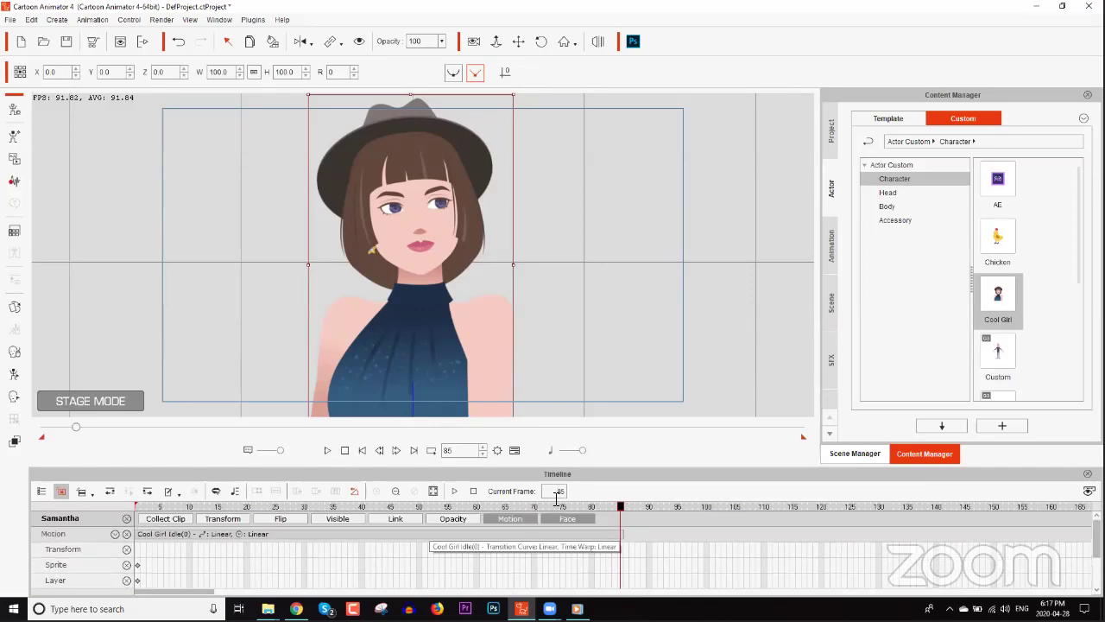
drag(551, 500, 138, 506)
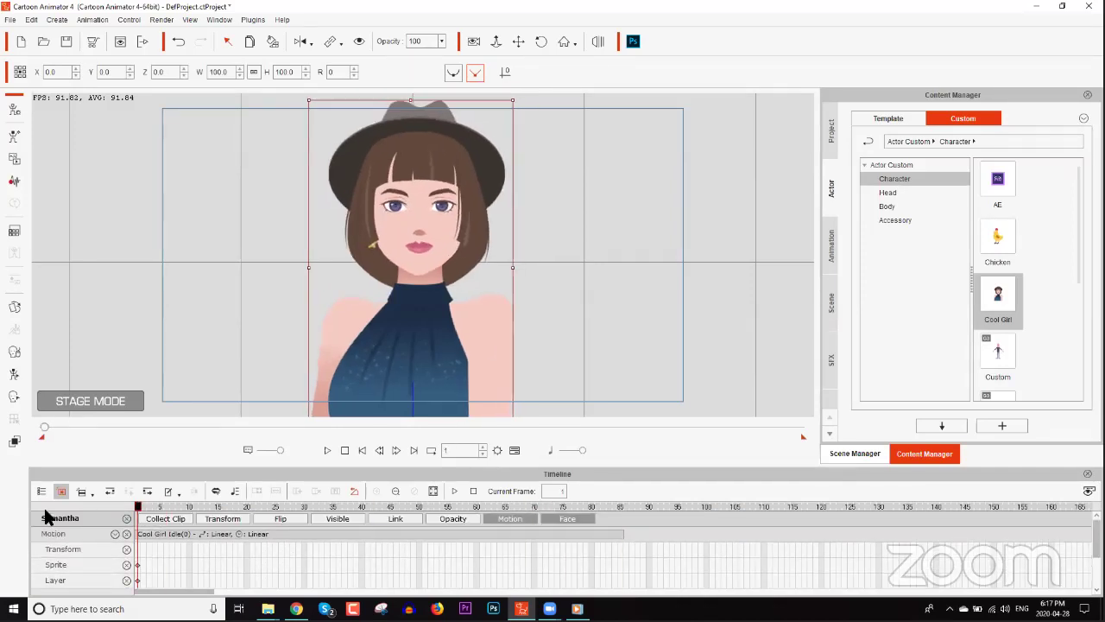
click(302, 530)
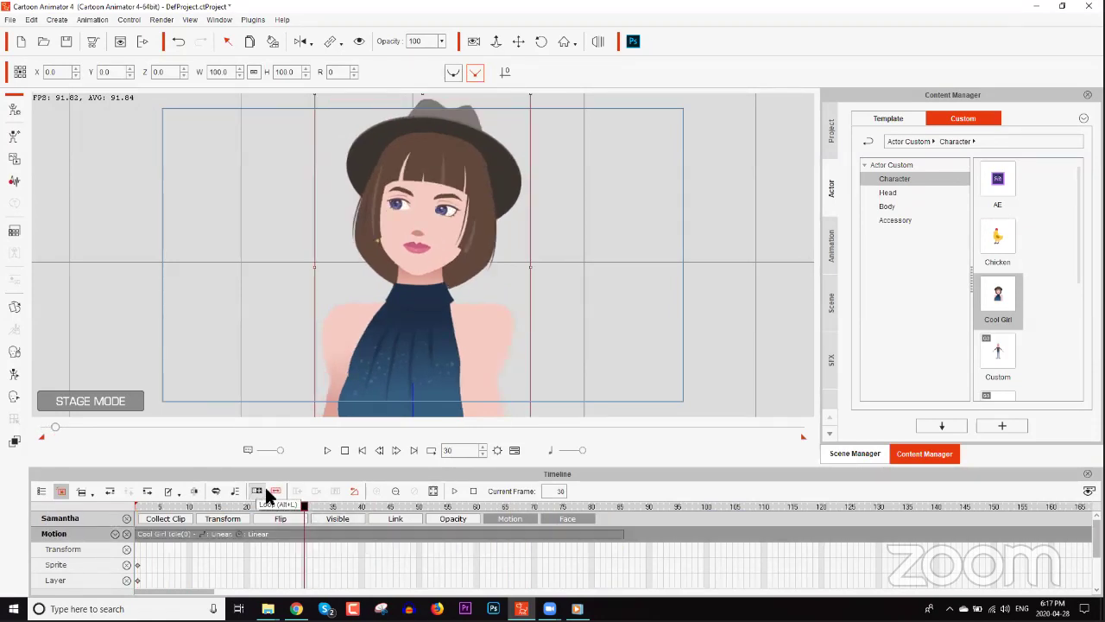
click(620, 507)
Break the idle motion clip at frame 2
drag(613, 509, 144, 515)
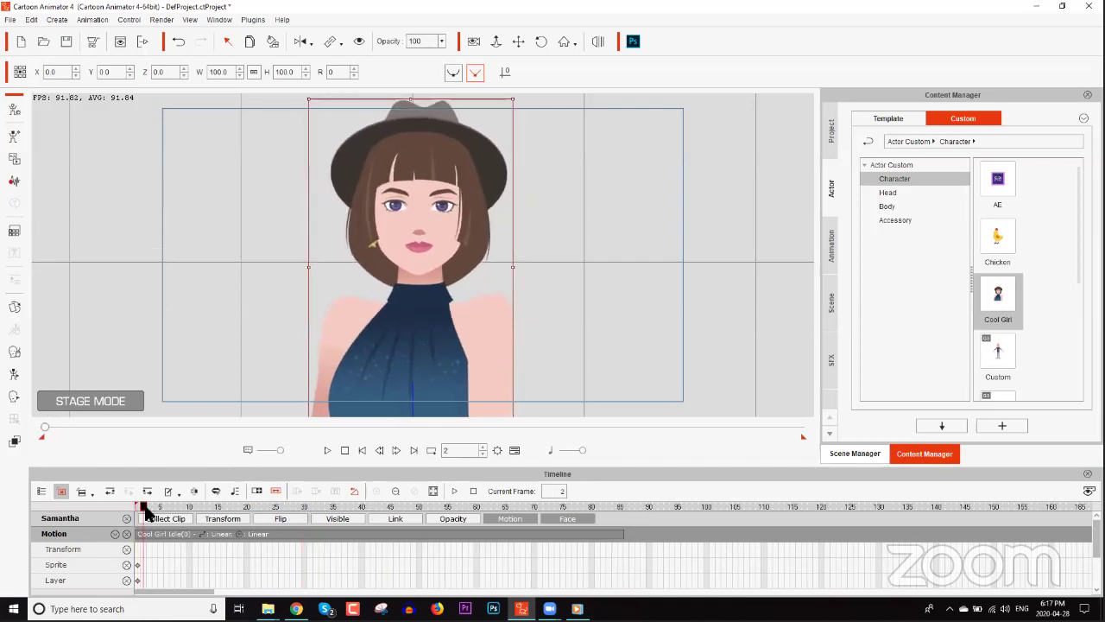
right_click(142, 530)
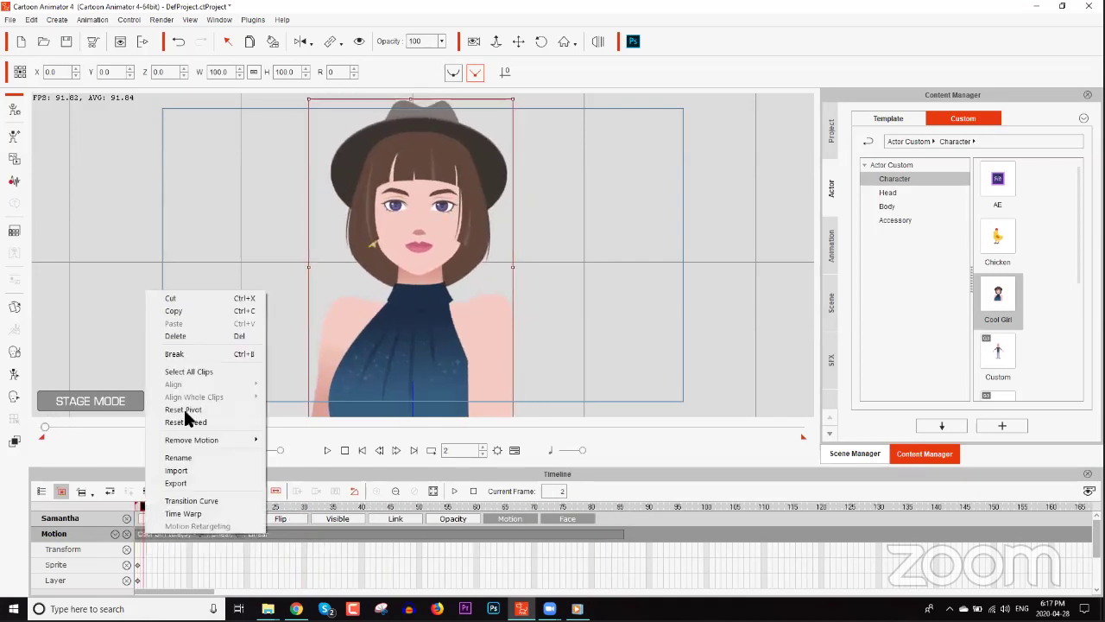
click(185, 353)
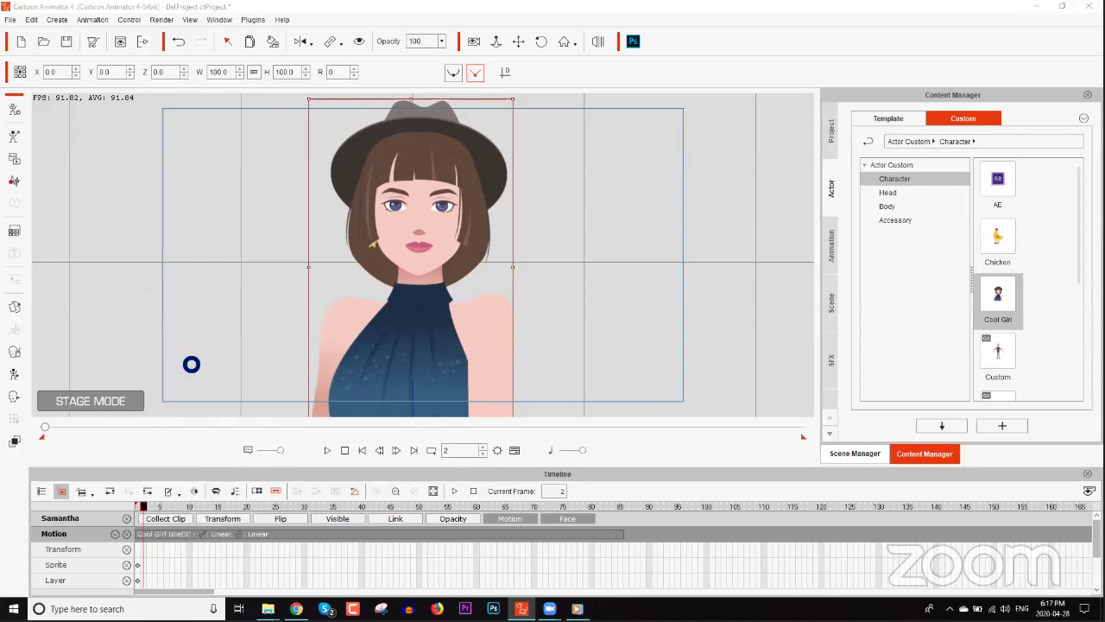
Copy a segment of the split motion clip and paste it on the motion track at frame 94
click(136, 530)
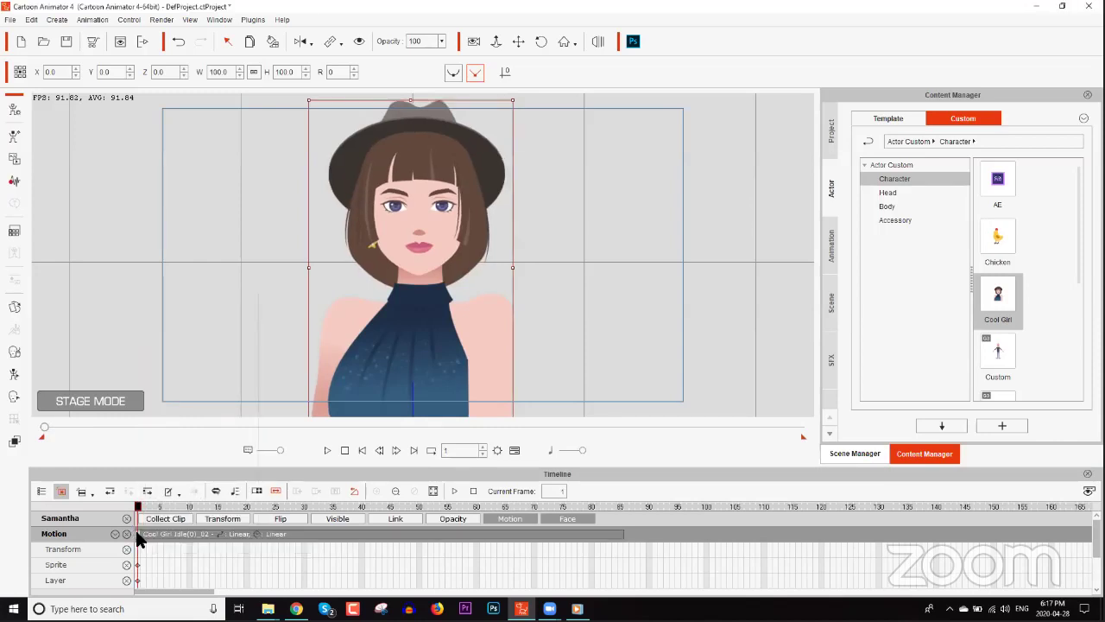
right_click(136, 530)
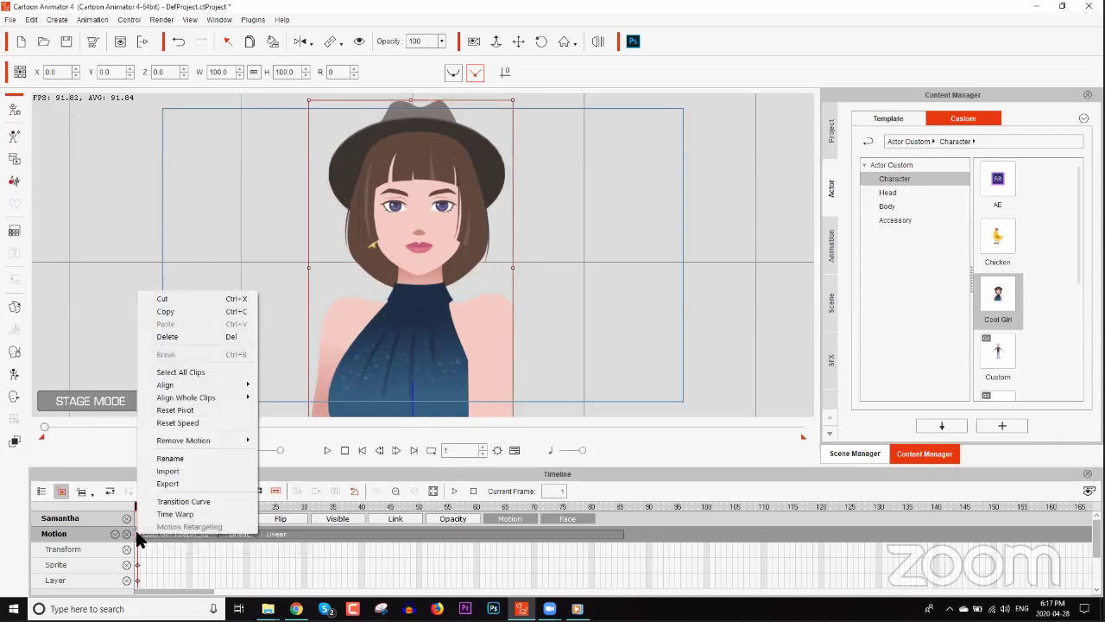
click(174, 309)
drag(658, 544, 672, 543)
right_click(672, 539)
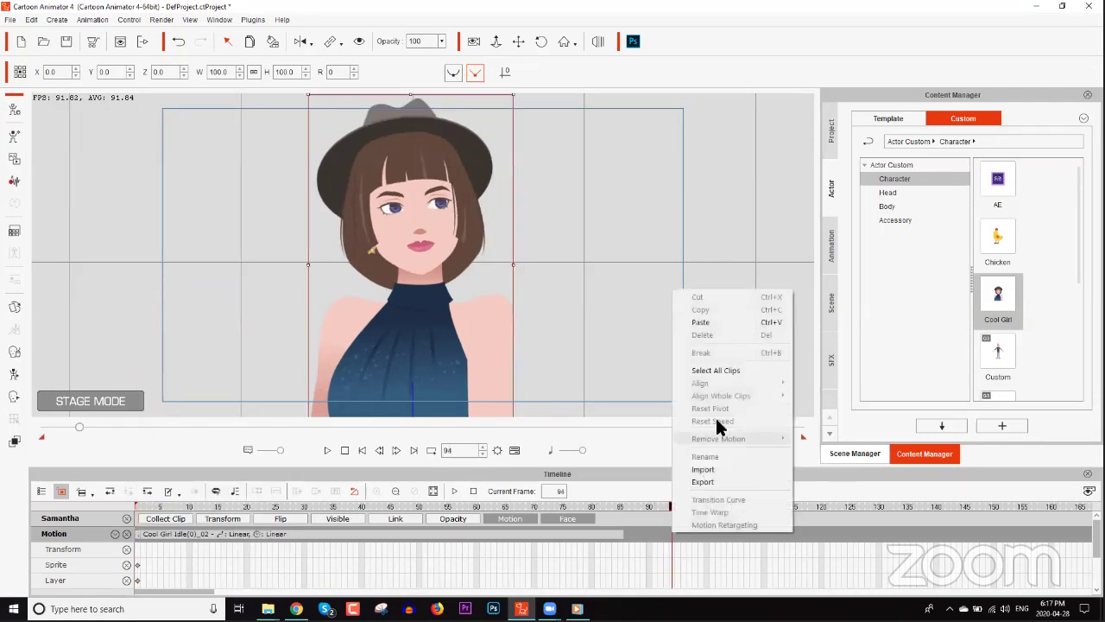
click(719, 323)
Return to frame 1 and undo the last paste and the clip break
drag(656, 501, 5, 528)
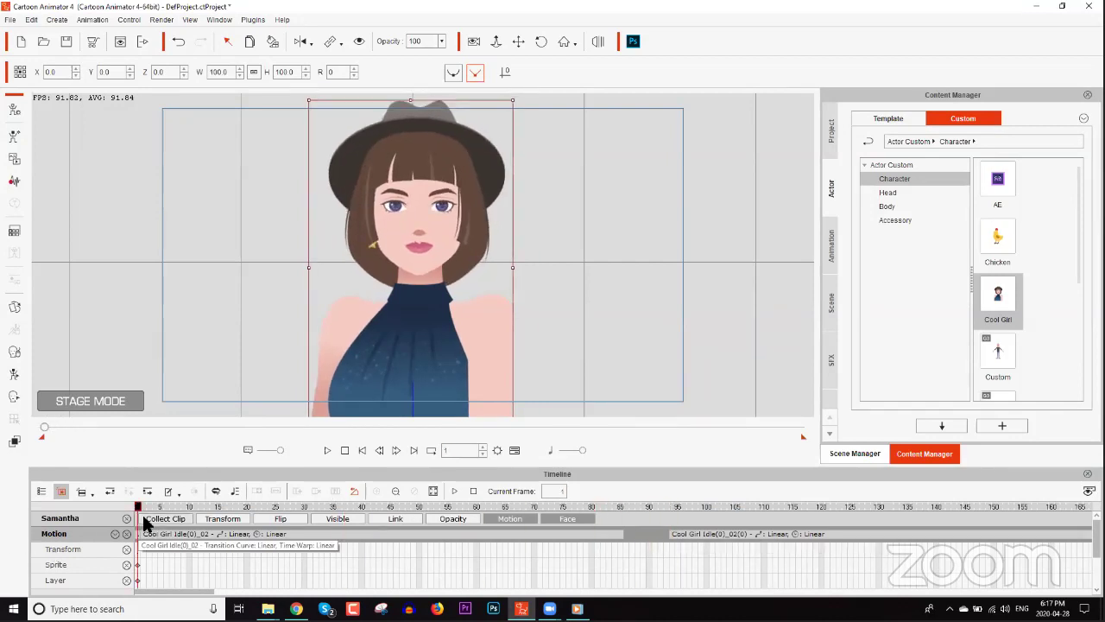
key(ctrl+z)
key(ctrl+z)
Break the idle motion clip at frame 4
mouse_move(145, 505)
mouse_down()
mouse_move(178, 505)
mouse_move(153, 508)
mouse_up()
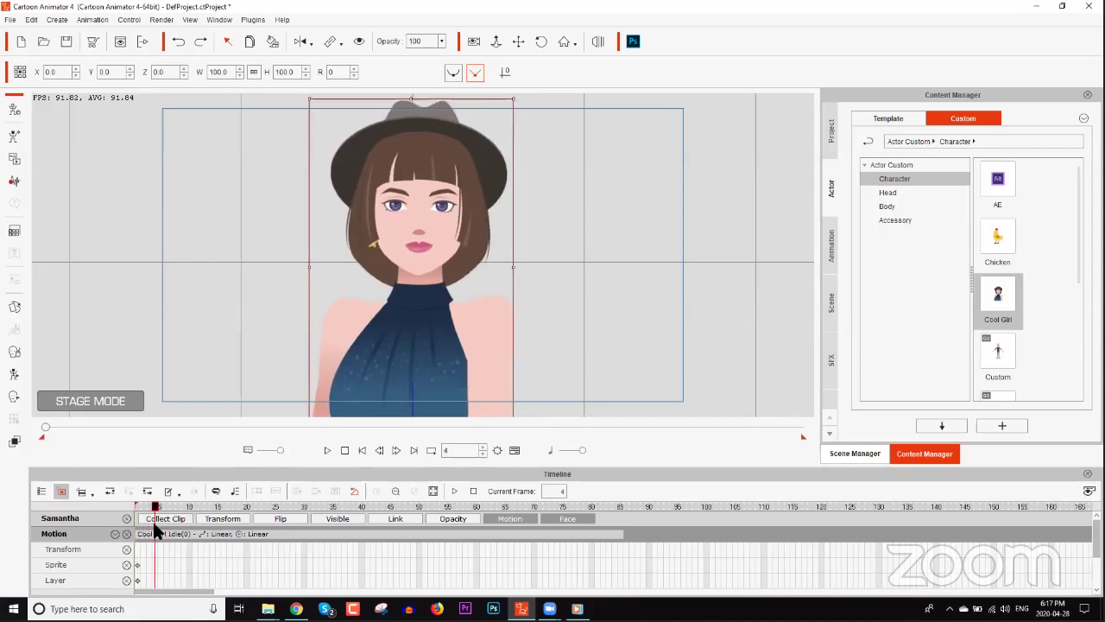
right_click(155, 533)
click(208, 351)
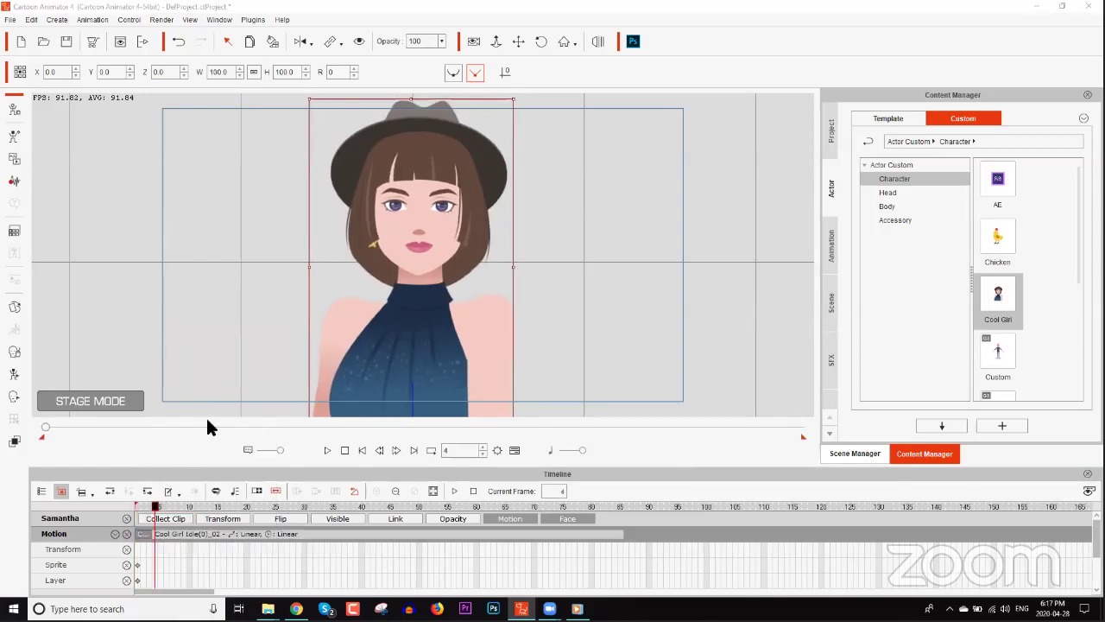
Copy the short opening segment of the motion clip and paste it on the motion track at frame 90
click(144, 530)
right_click(139, 532)
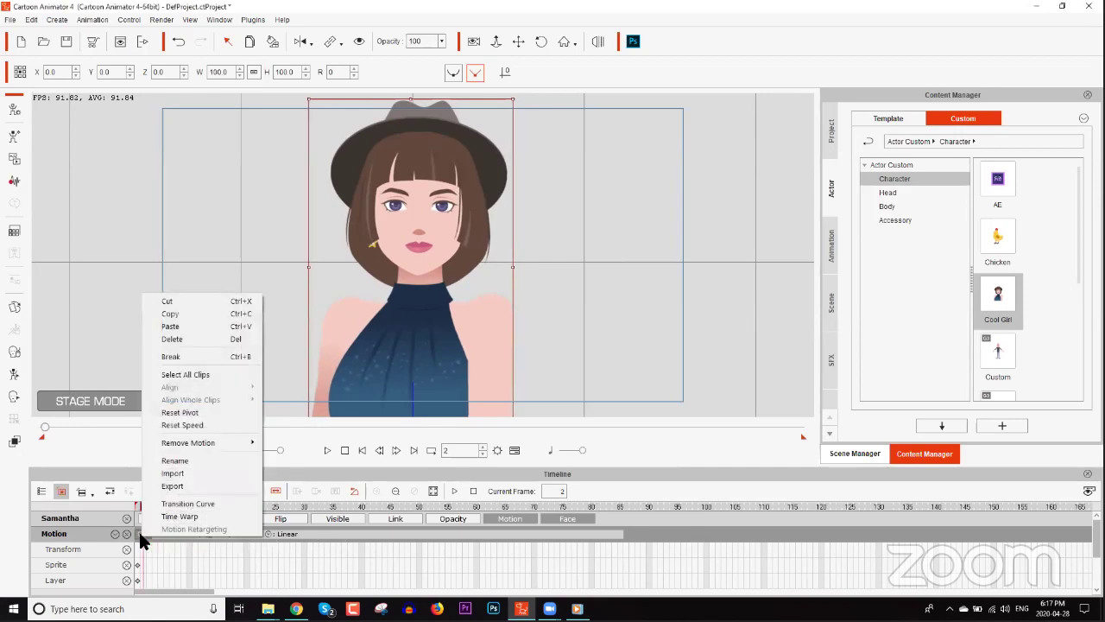
click(173, 339)
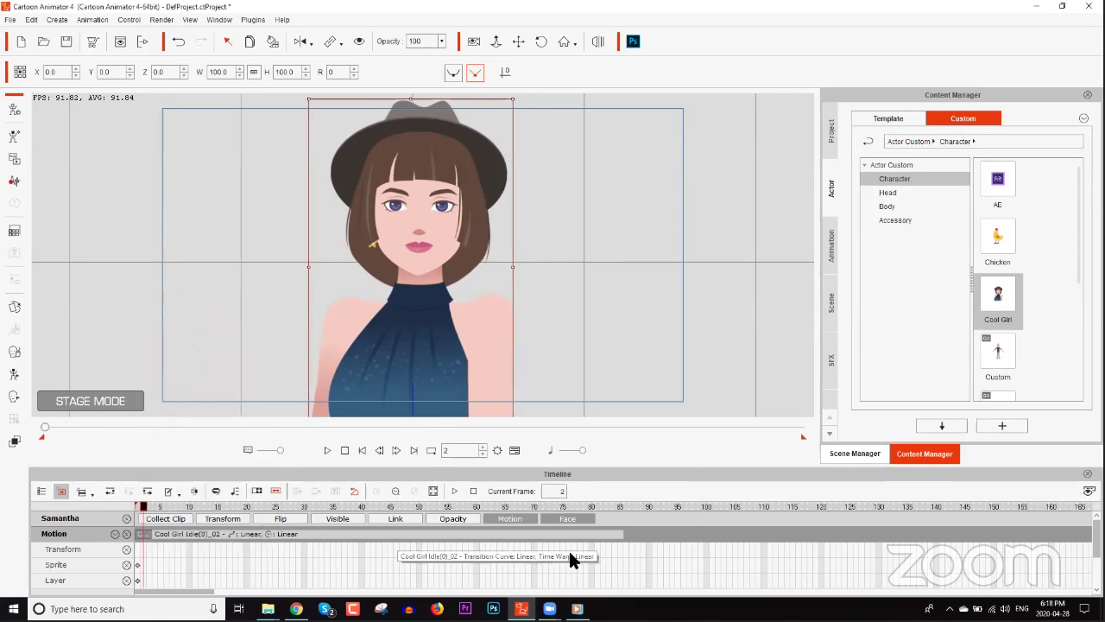
drag(623, 506, 649, 507)
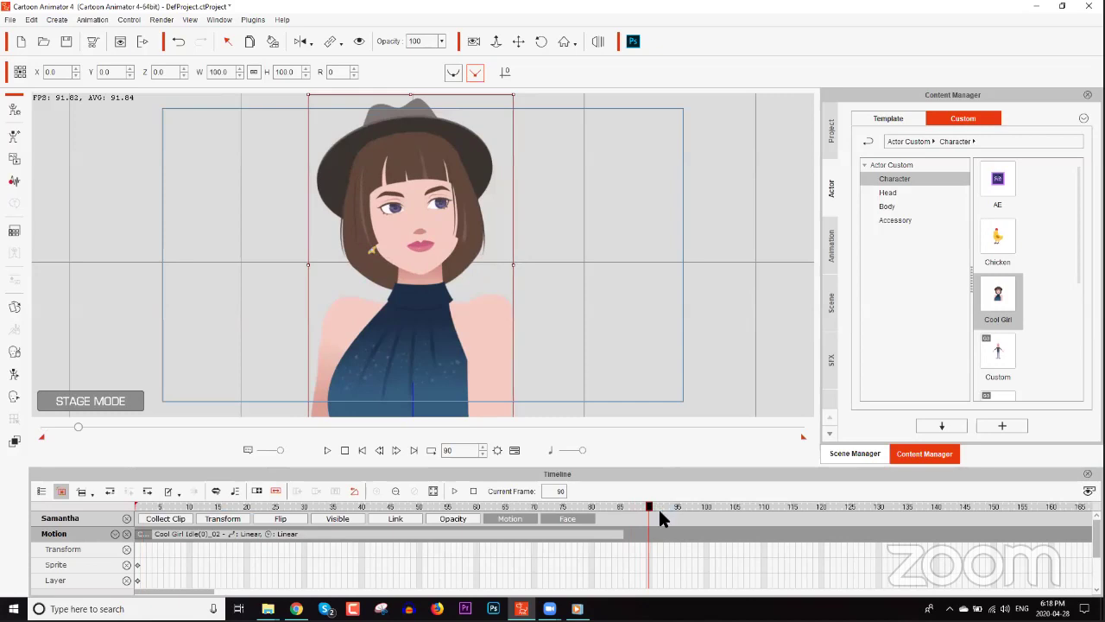
click(656, 509)
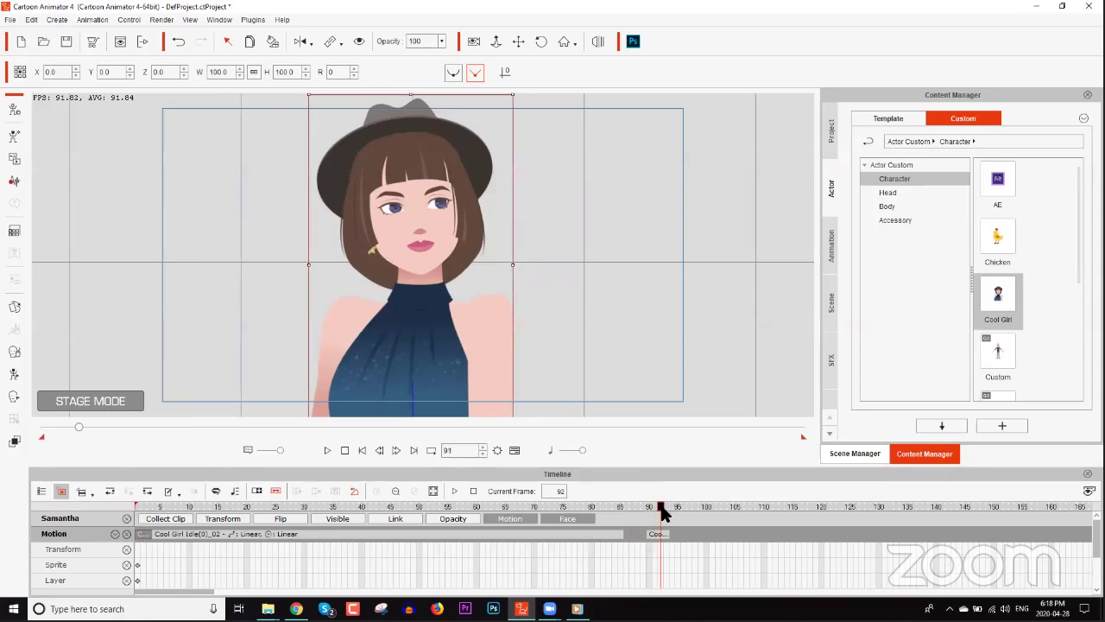
Remove the pasted motion segment and break the face motion clip at frame 4
mouse_move(656, 508)
mouse_down()
mouse_move(680, 508)
mouse_move(661, 510)
mouse_up()
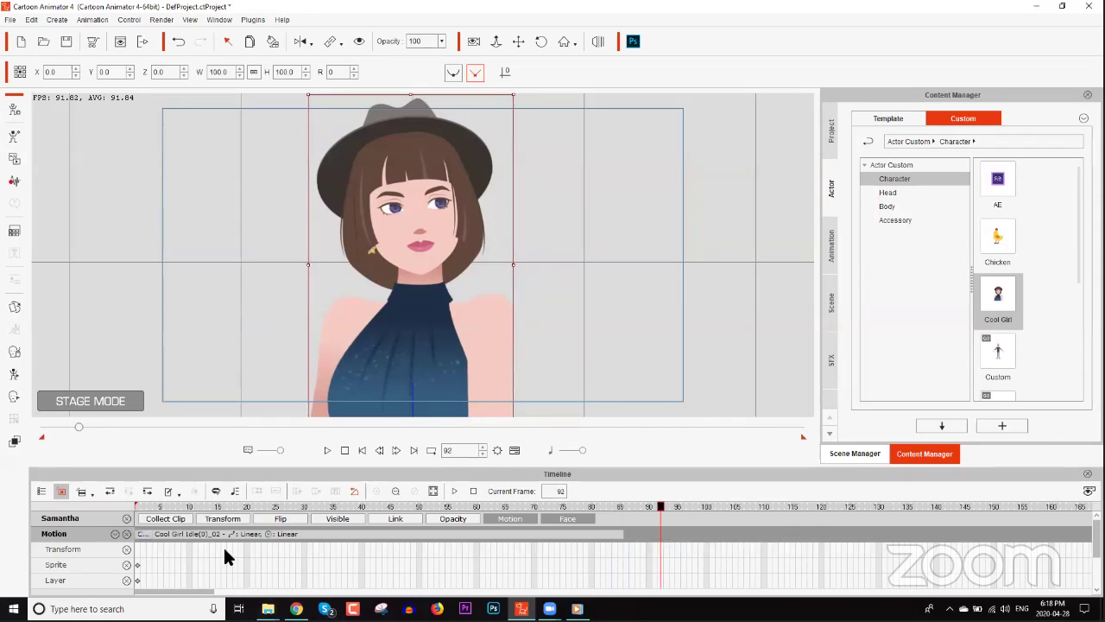
scroll(222, 545, down, 2)
scroll(224, 545, down, 1)
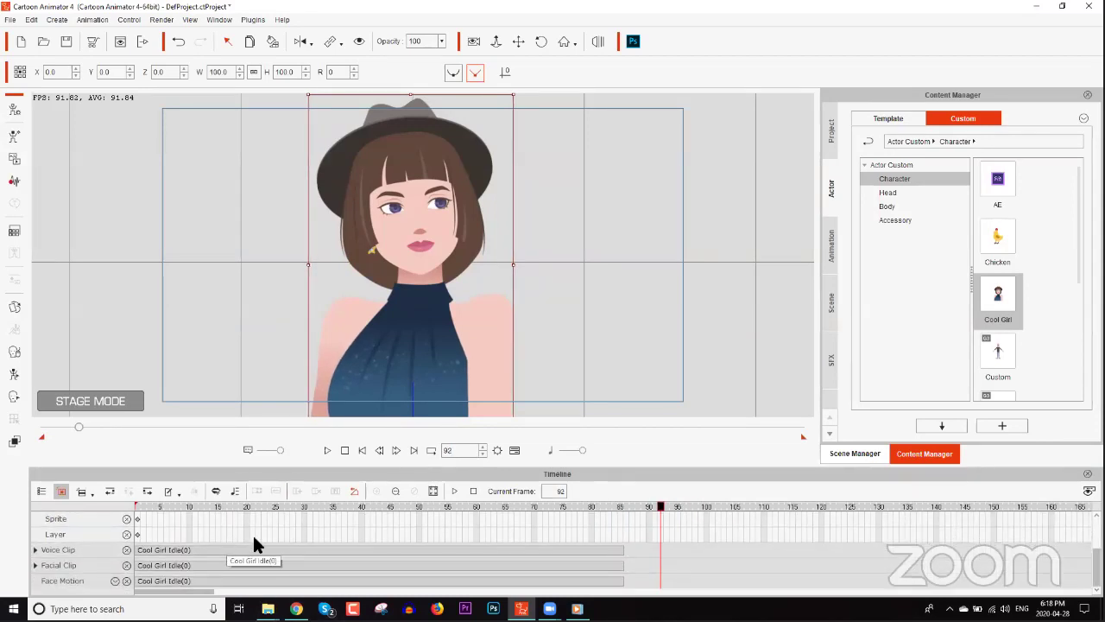
click(150, 506)
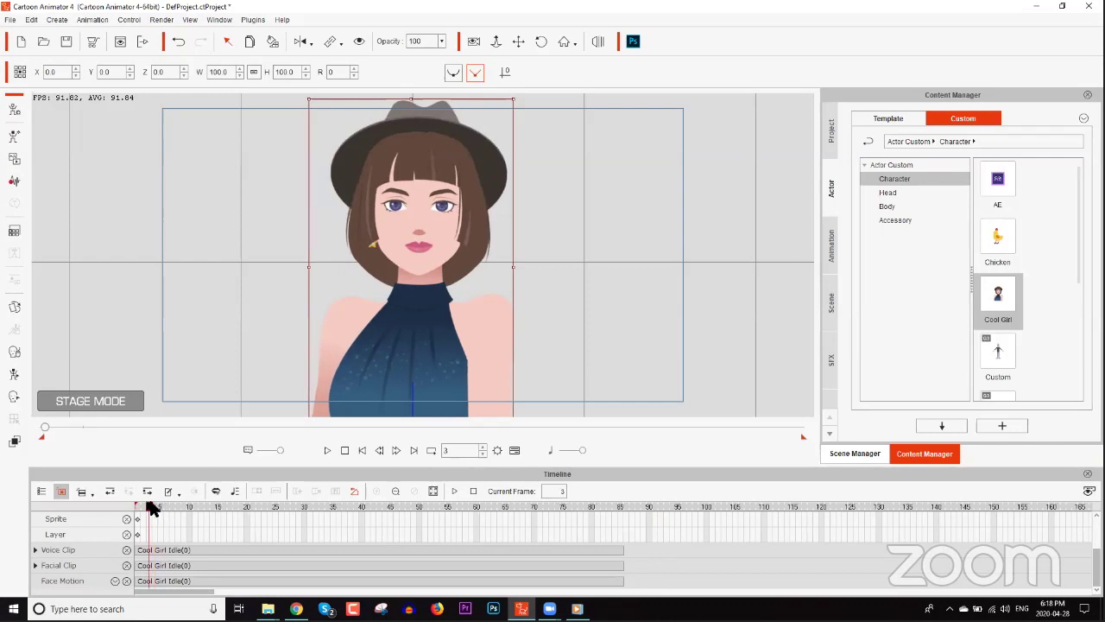
right_click(163, 580)
click(182, 514)
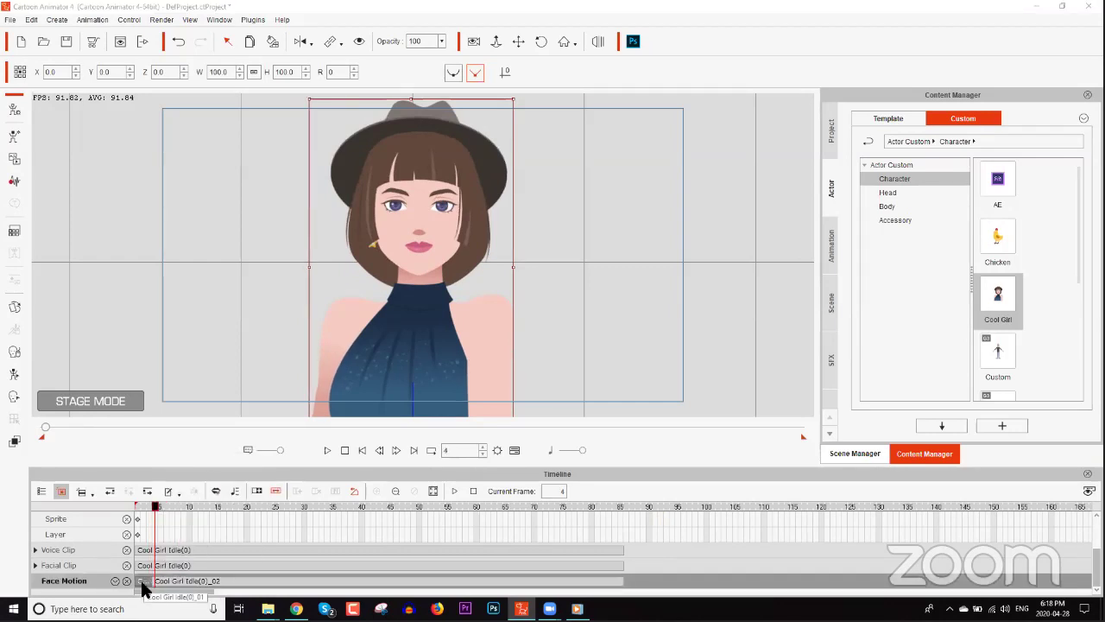
Copy the short opening segment of the face motion clip and paste it on the face motion track at frame 94
right_click(144, 586)
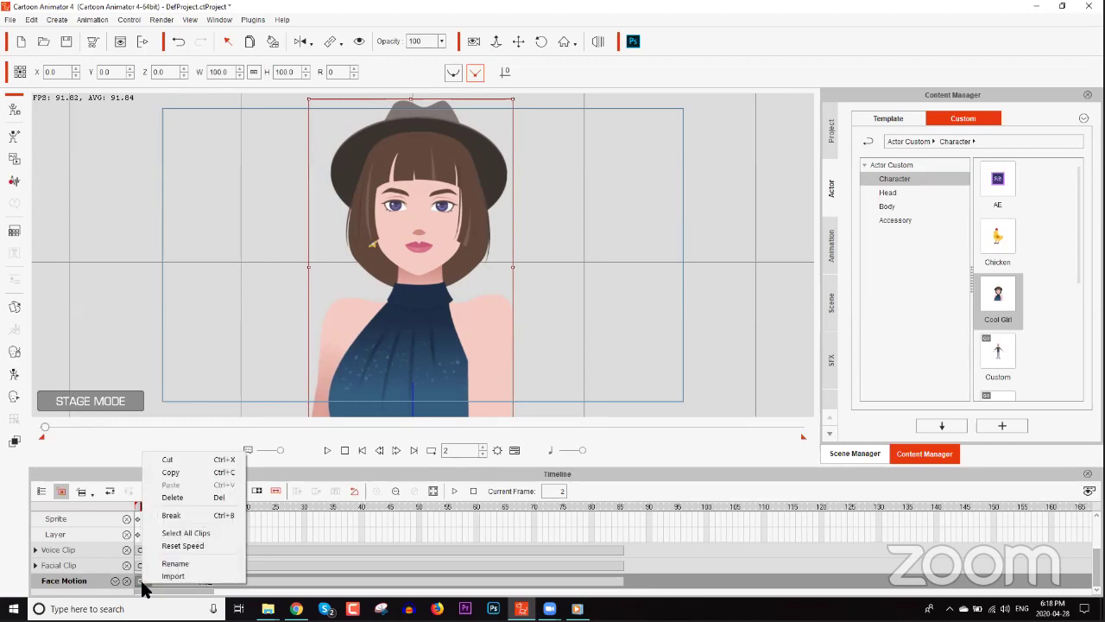
click(172, 473)
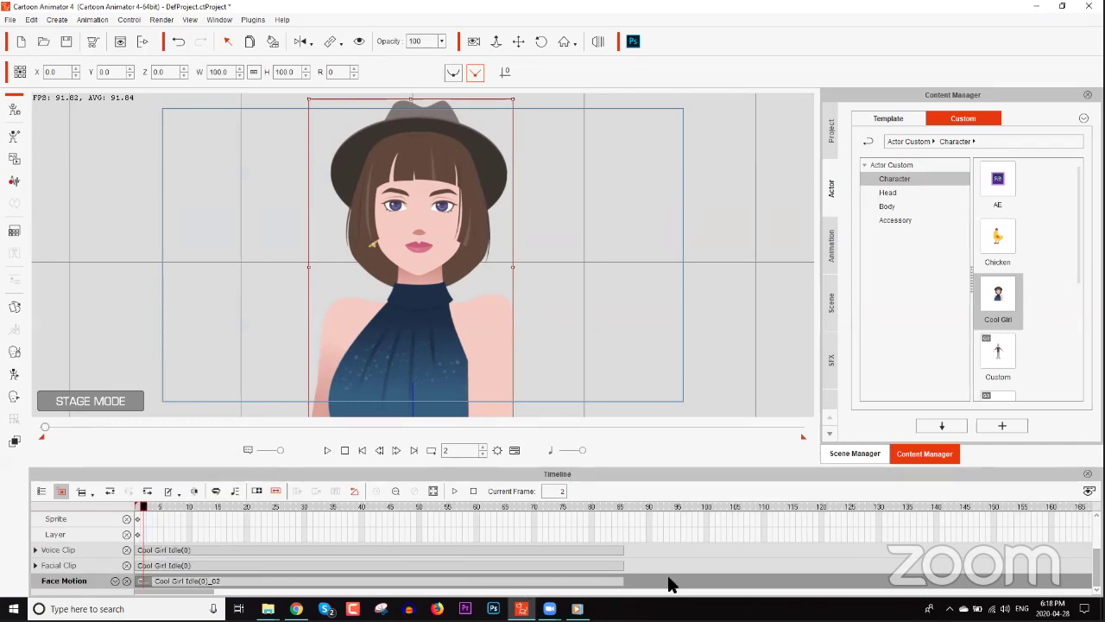
click(670, 584)
right_click(671, 583)
click(695, 482)
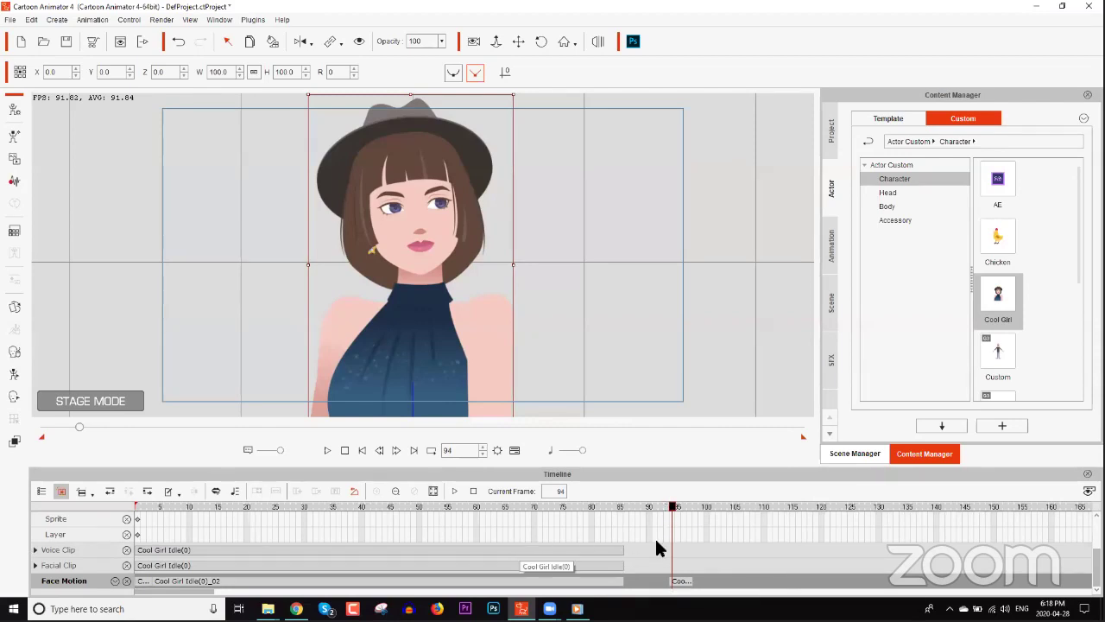
Break the facial clip at frame 4 and select its short opening segment
click(153, 510)
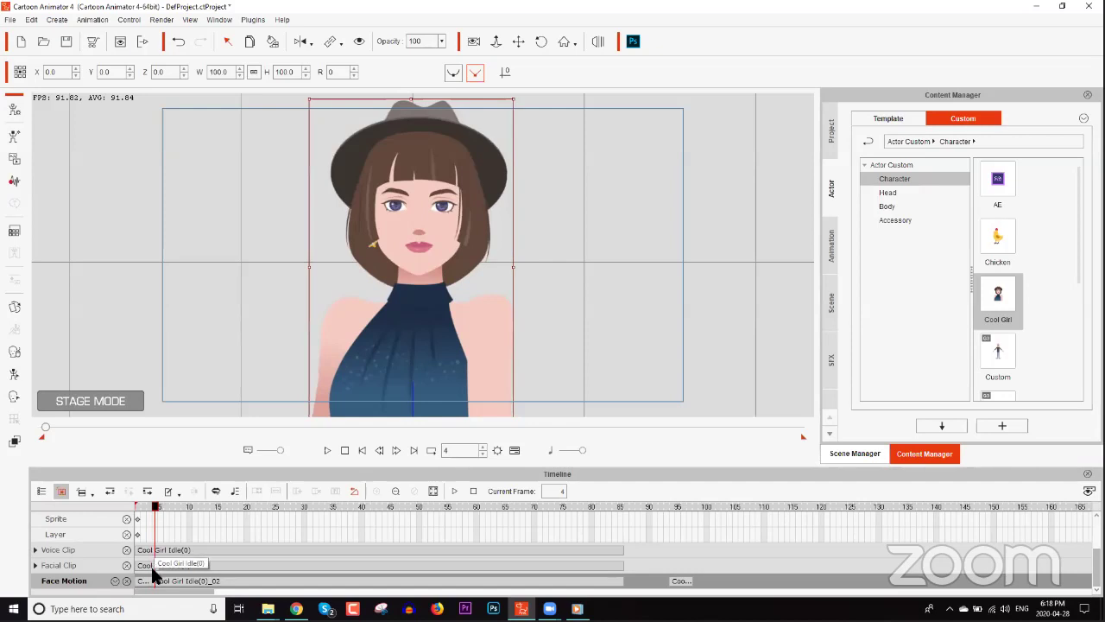
right_click(154, 565)
click(185, 503)
click(145, 567)
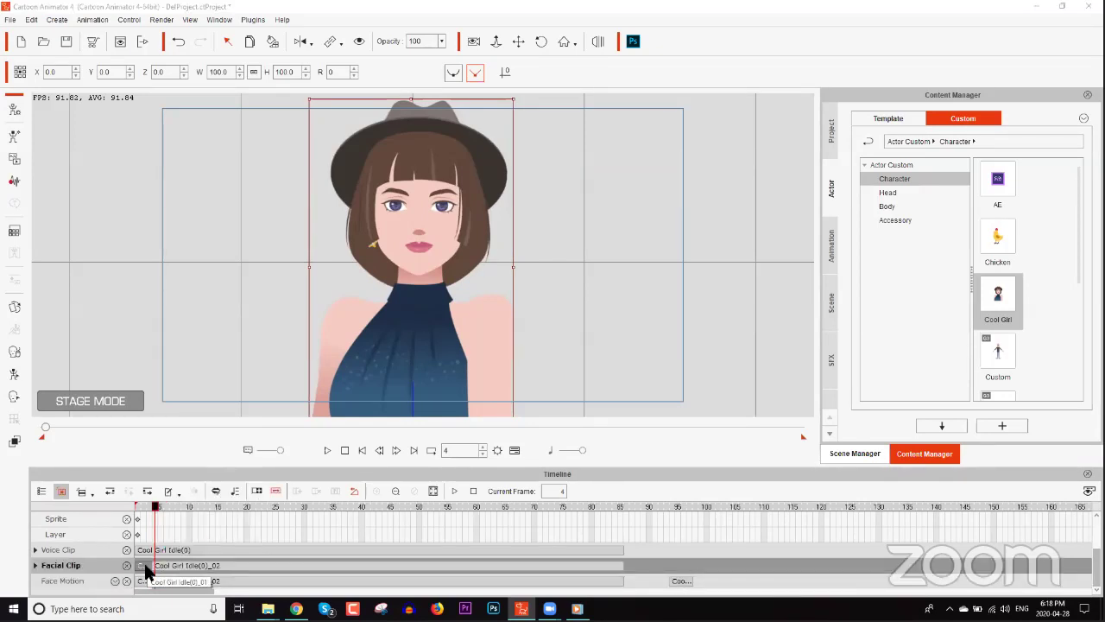
Copy the facial clip's opening segment and paste it on the facial clip track at about frame 94
right_click(145, 570)
click(186, 455)
click(672, 521)
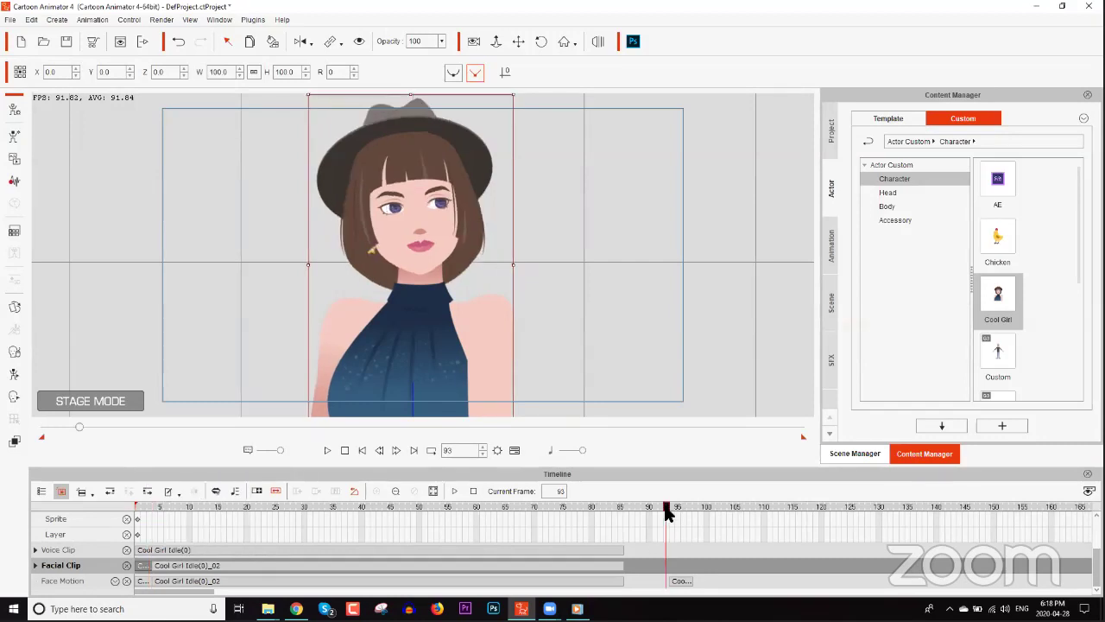
right_click(678, 571)
click(700, 467)
click(682, 566)
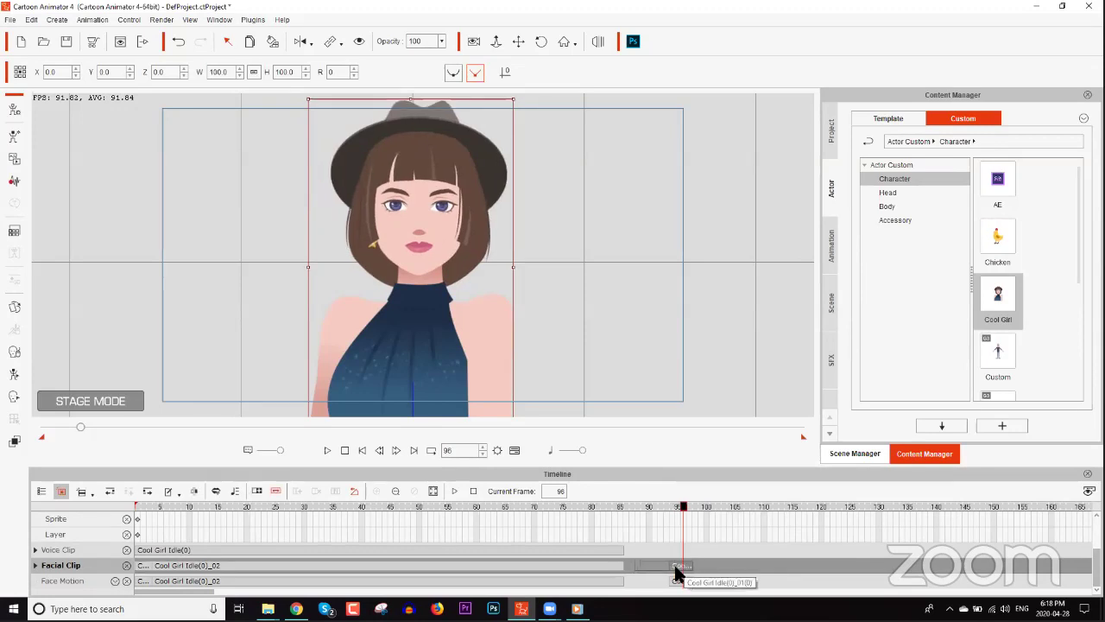
Move the pasted facial and face motion segments far along the timeline to about frame 165
key(Left)
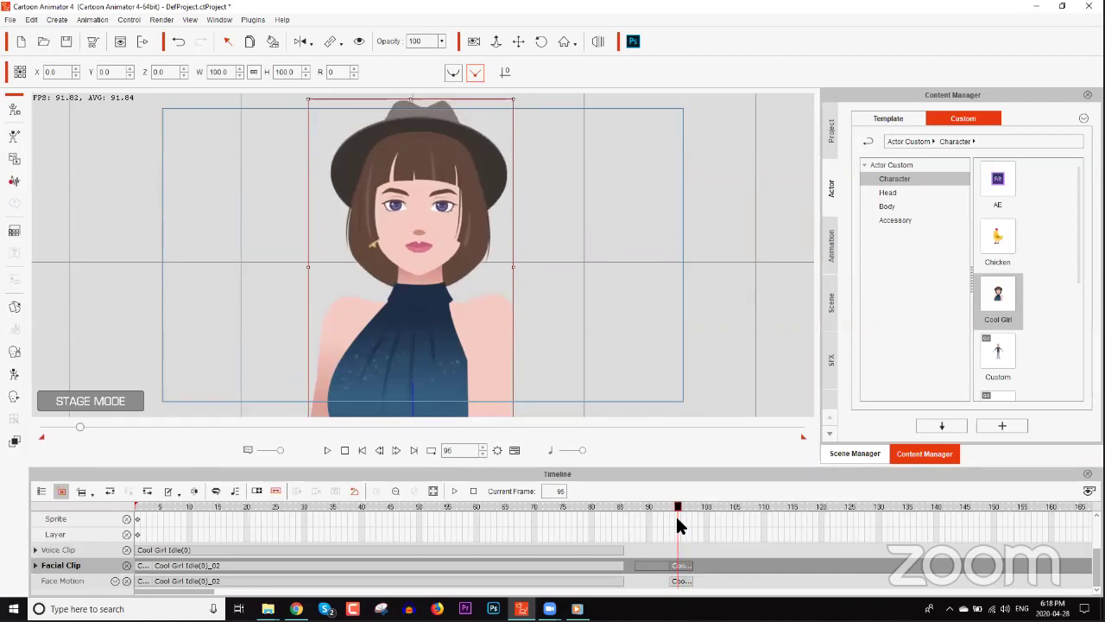
drag(615, 507, 622, 509)
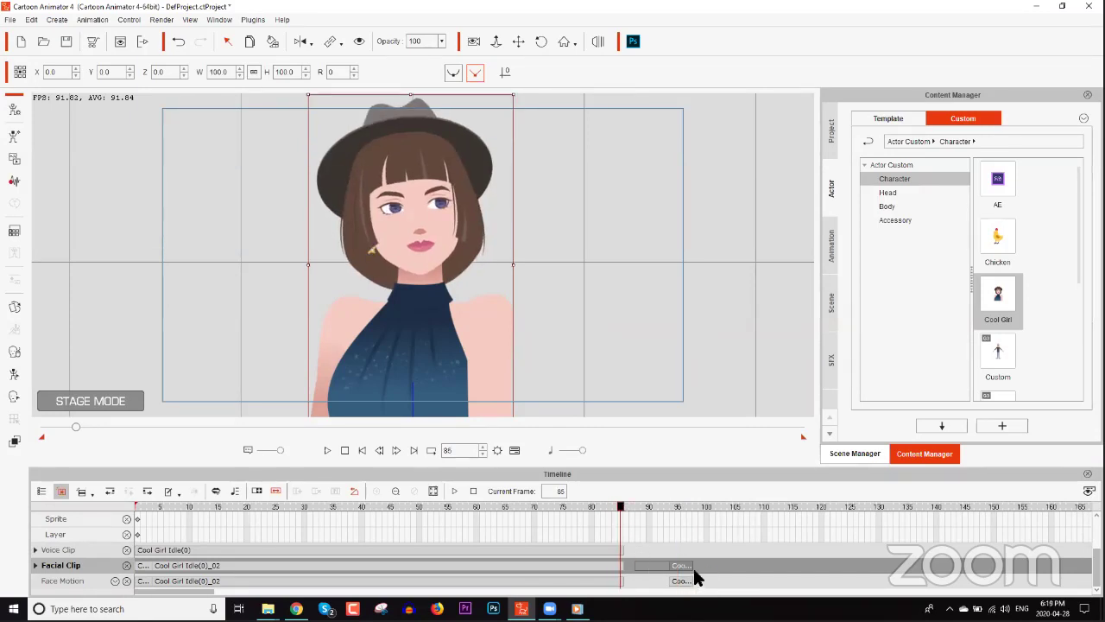
drag(680, 565, 1071, 565)
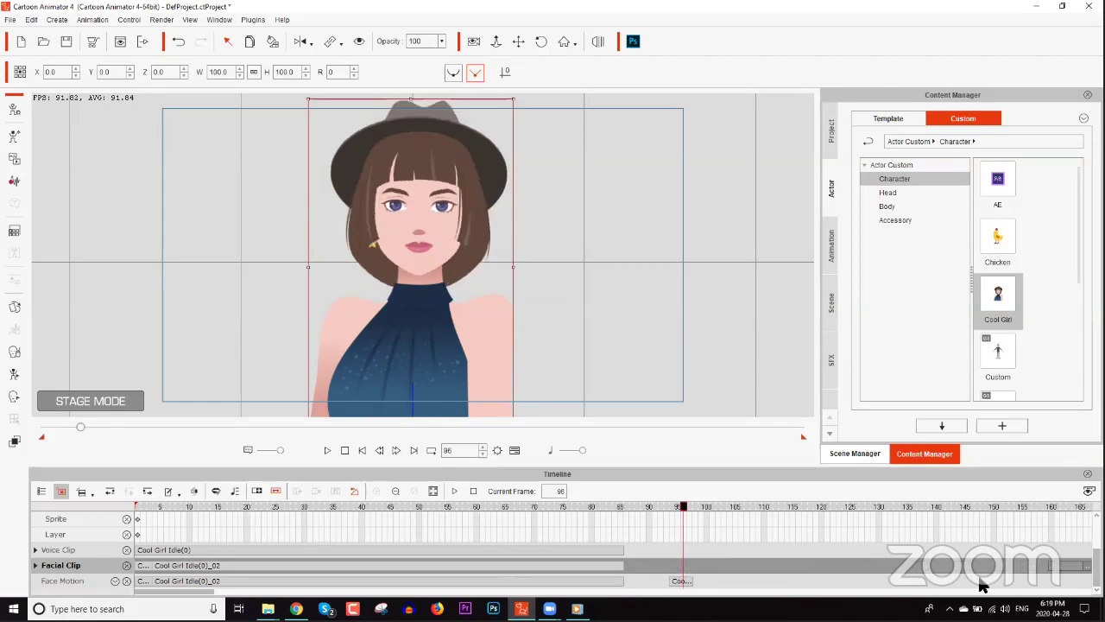
drag(687, 586, 1081, 582)
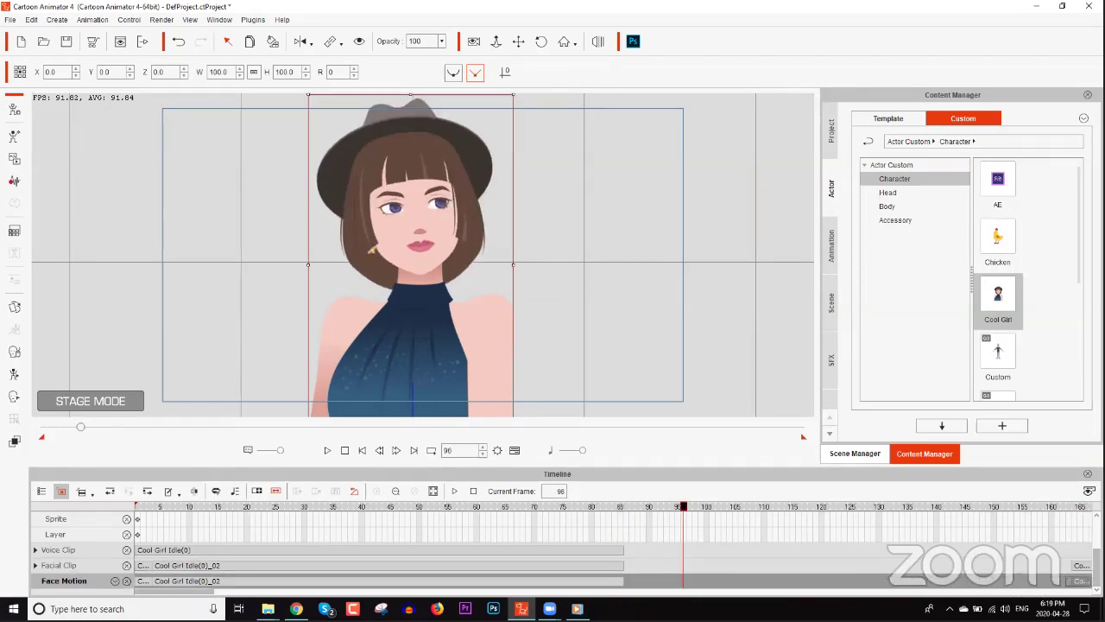
Try stretching the distant facial segment's transition back to about frame 67, play the blend, and undo the change
click(513, 565)
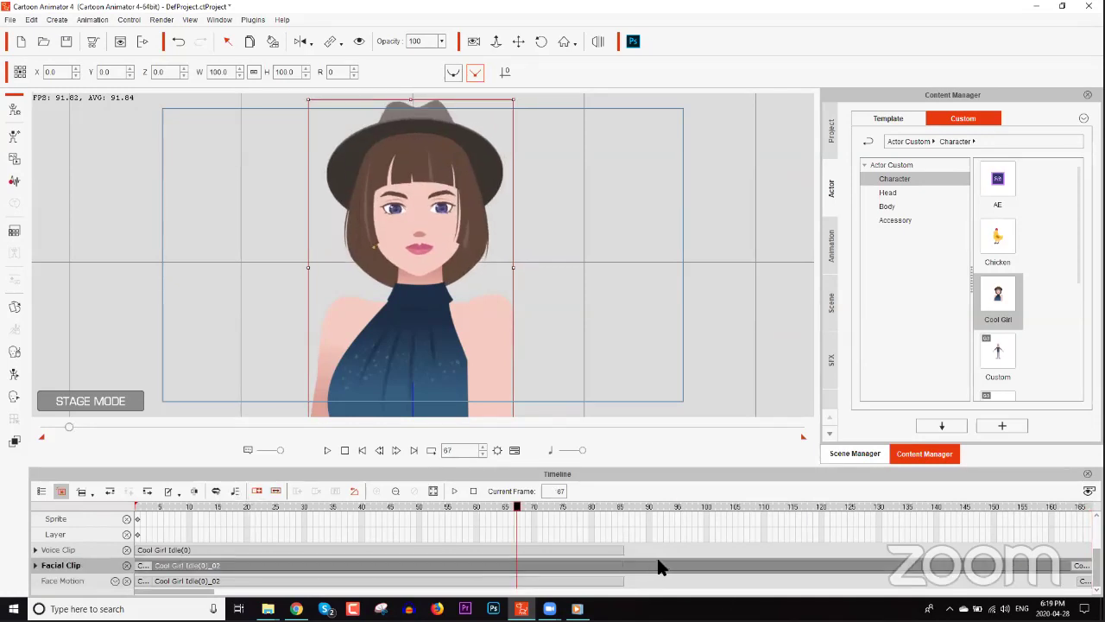
drag(604, 510, 583, 515)
key(space)
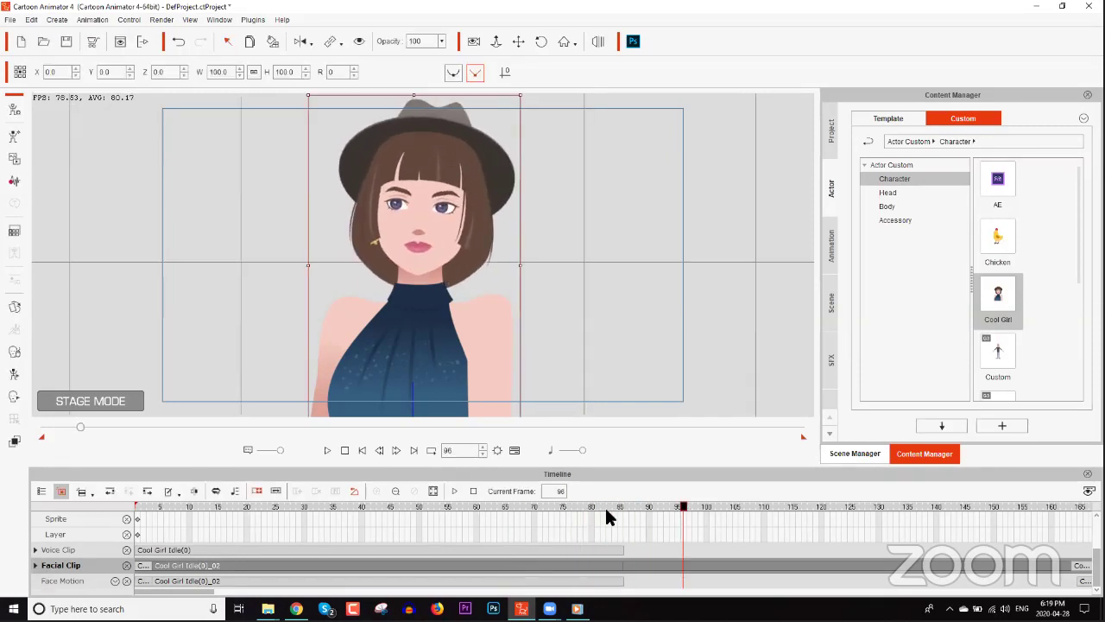
drag(599, 509, 592, 508)
click(604, 507)
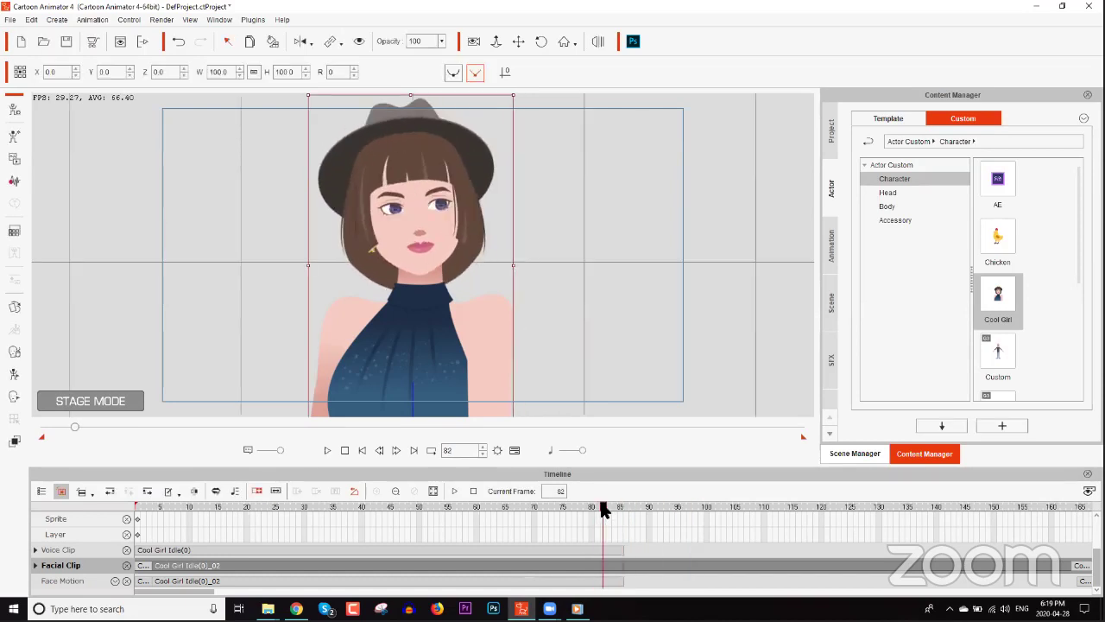
key(space)
key(ctrl+z)
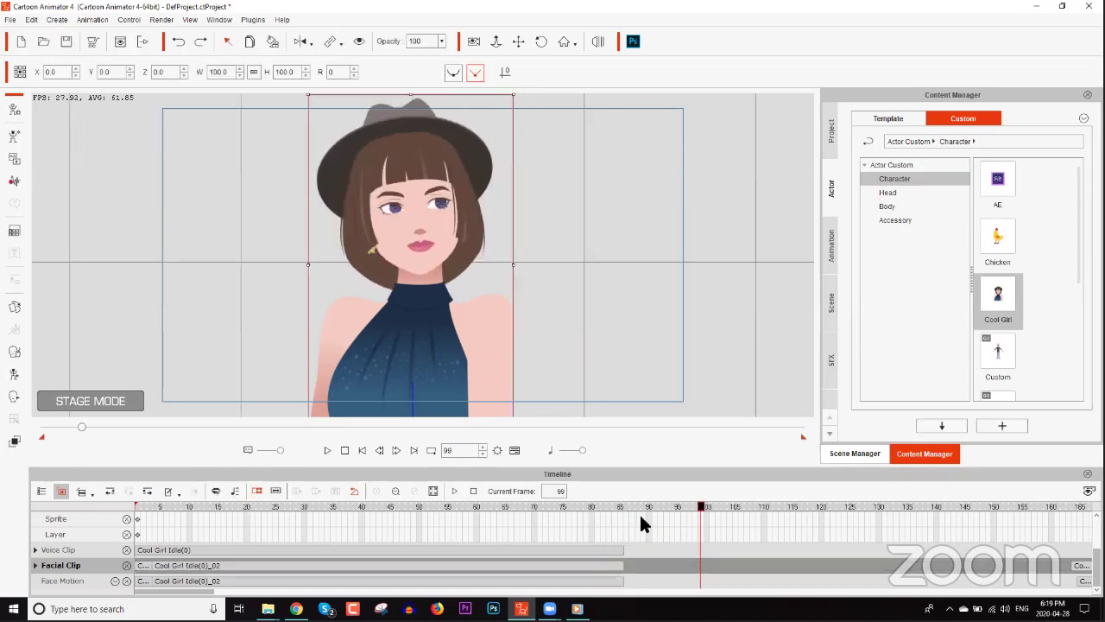
Move the copied facial segment directly after the main facial clip, extend its transition back to about frame 67, and play the result
drag(1075, 566, 636, 568)
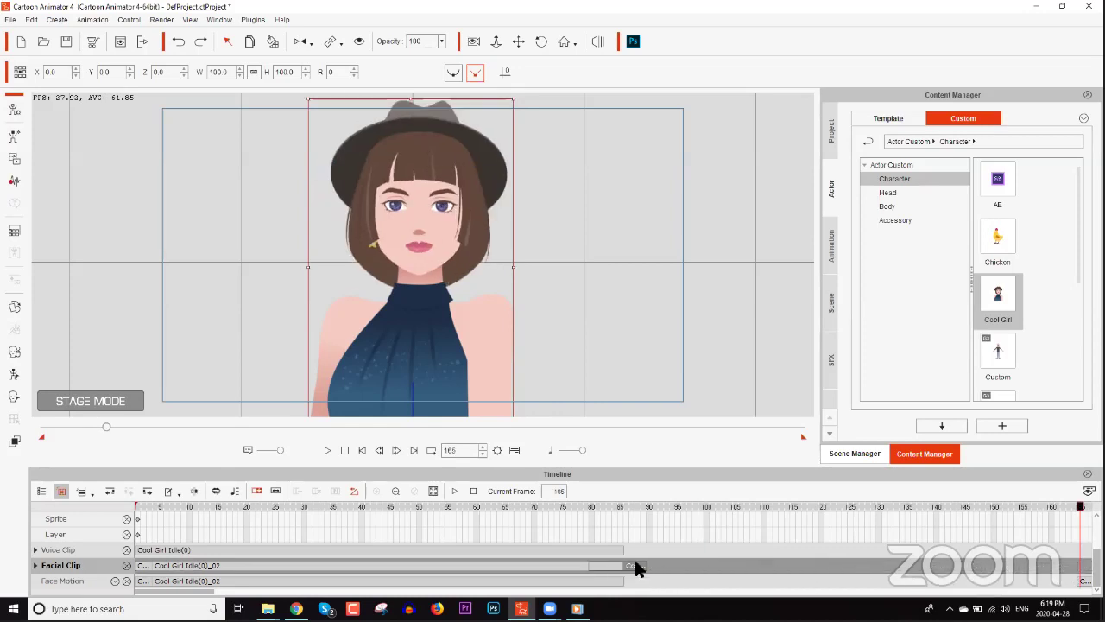
click(620, 510)
drag(620, 510, 558, 510)
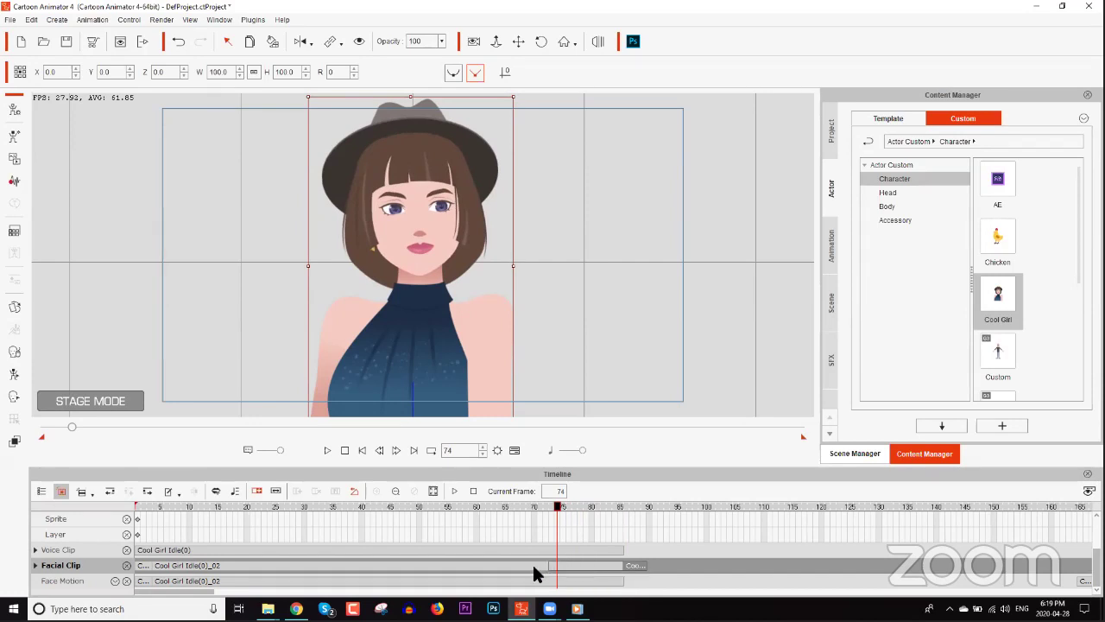
click(491, 510)
click(470, 508)
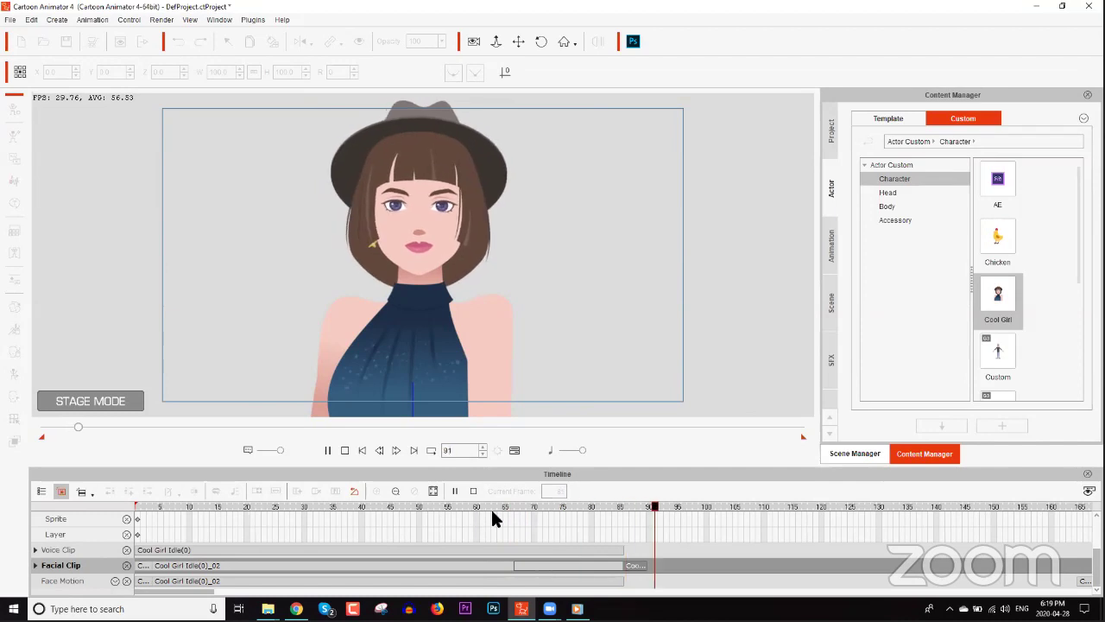
Show the collect clip track and mark the range from frame 90 back to frame 1
mouse_move(638, 510)
mouse_down()
mouse_move(547, 511)
mouse_move(649, 514)
mouse_up()
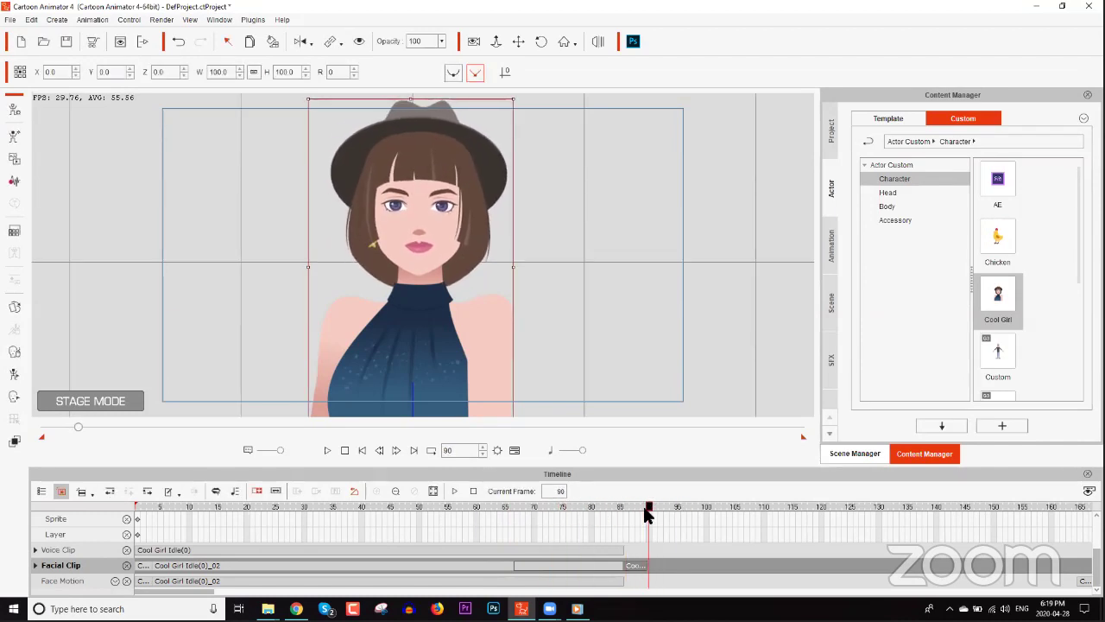
scroll(641, 539, up, 3)
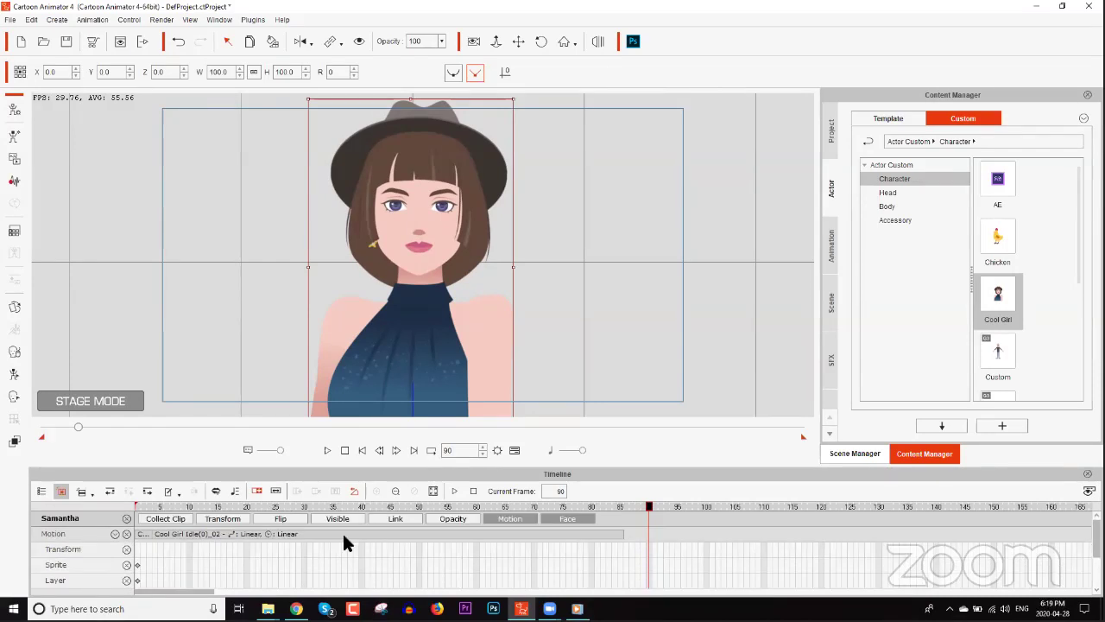
click(164, 516)
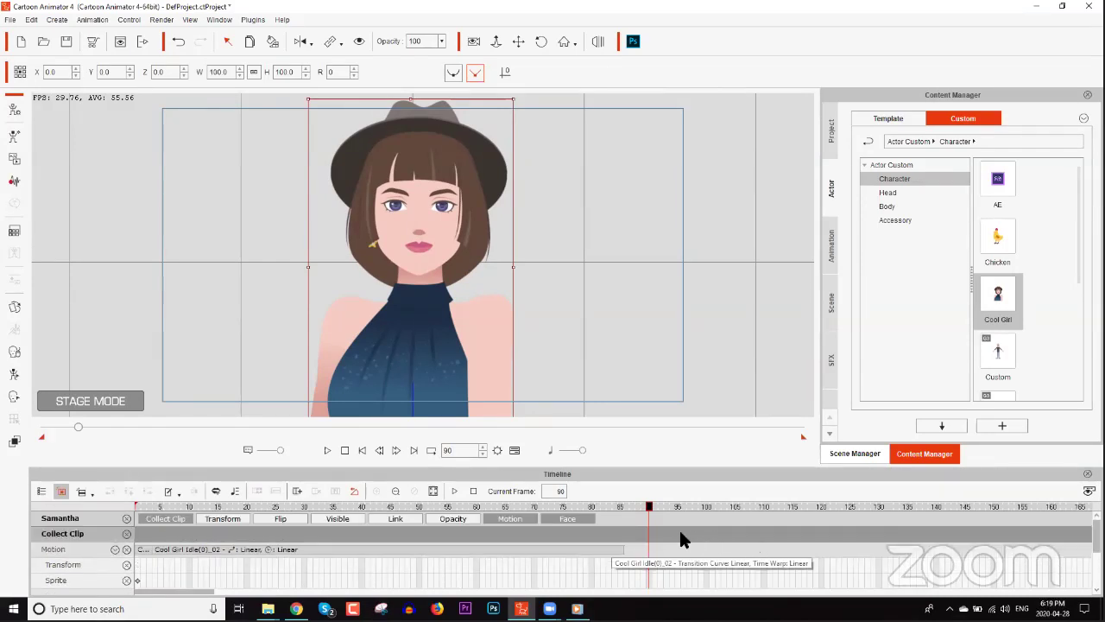
drag(644, 530, 104, 528)
Add the collected range to the character's Action Menu under the name Looped
right_click(175, 529)
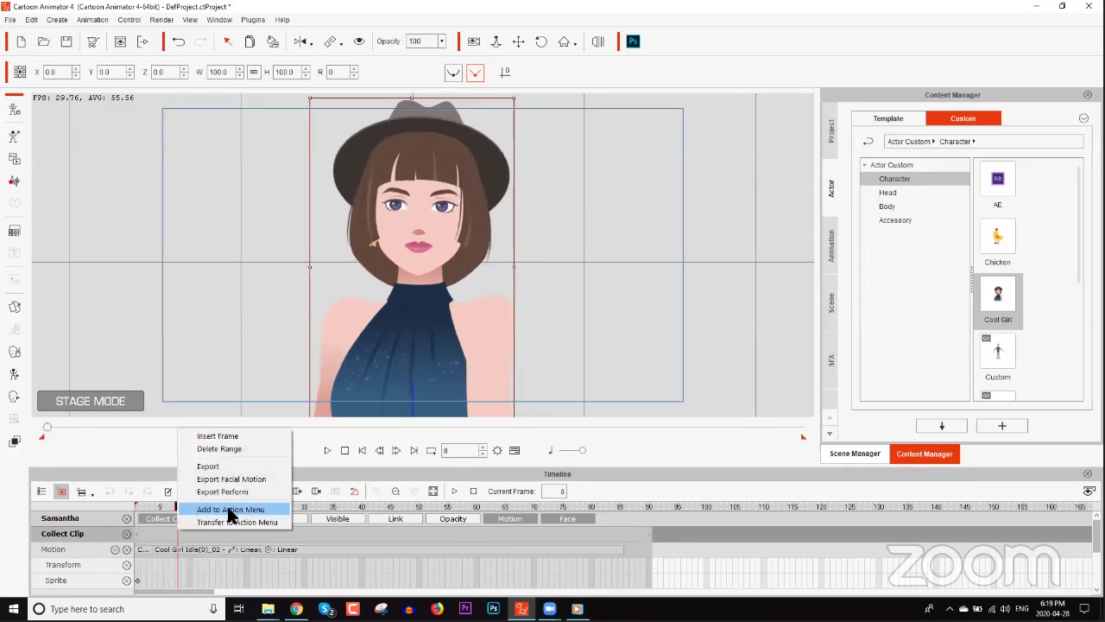
click(230, 509)
text(Looped)
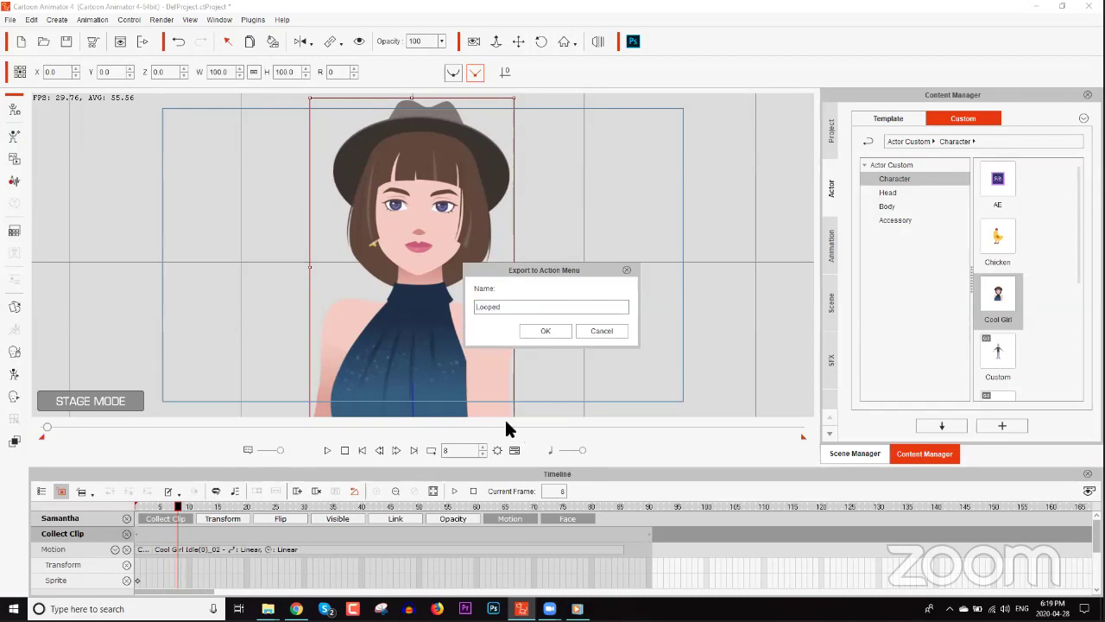
click(545, 334)
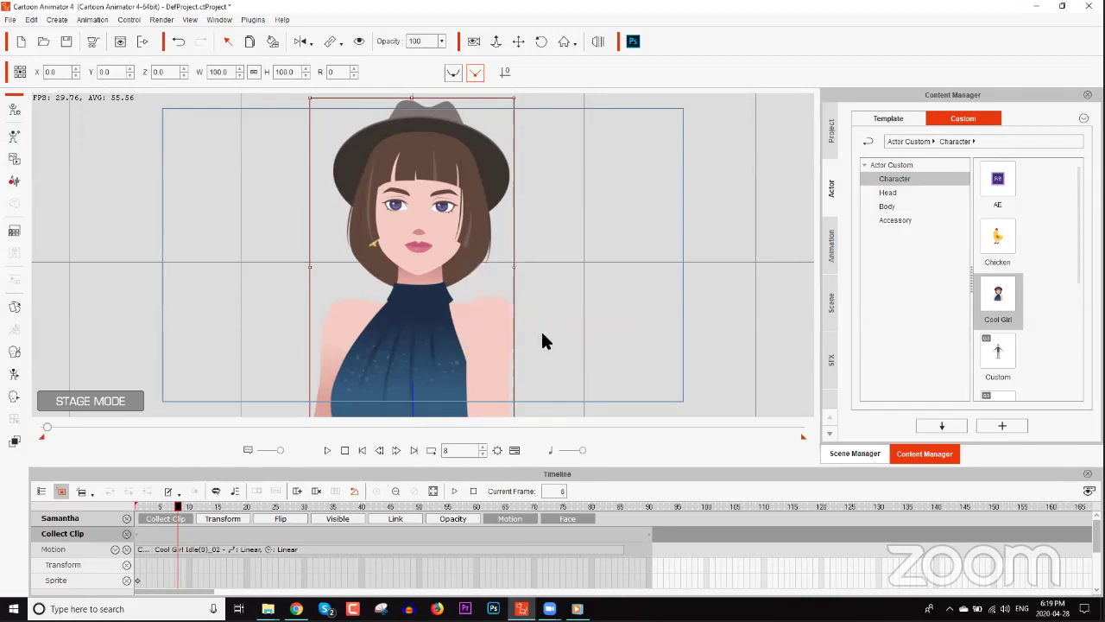
Return to frame 1 and remove the character's object animation
click(344, 449)
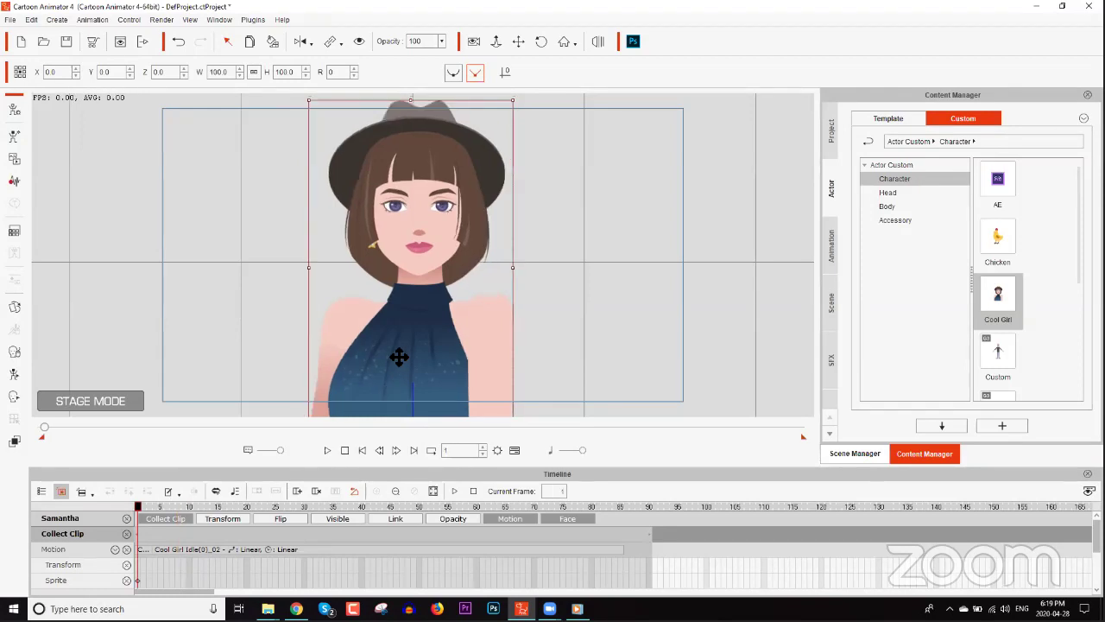
right_click(400, 348)
click(483, 433)
Apply the Looped action from the character's Action Menu and play it
right_click(405, 333)
mouse_move(456, 343)
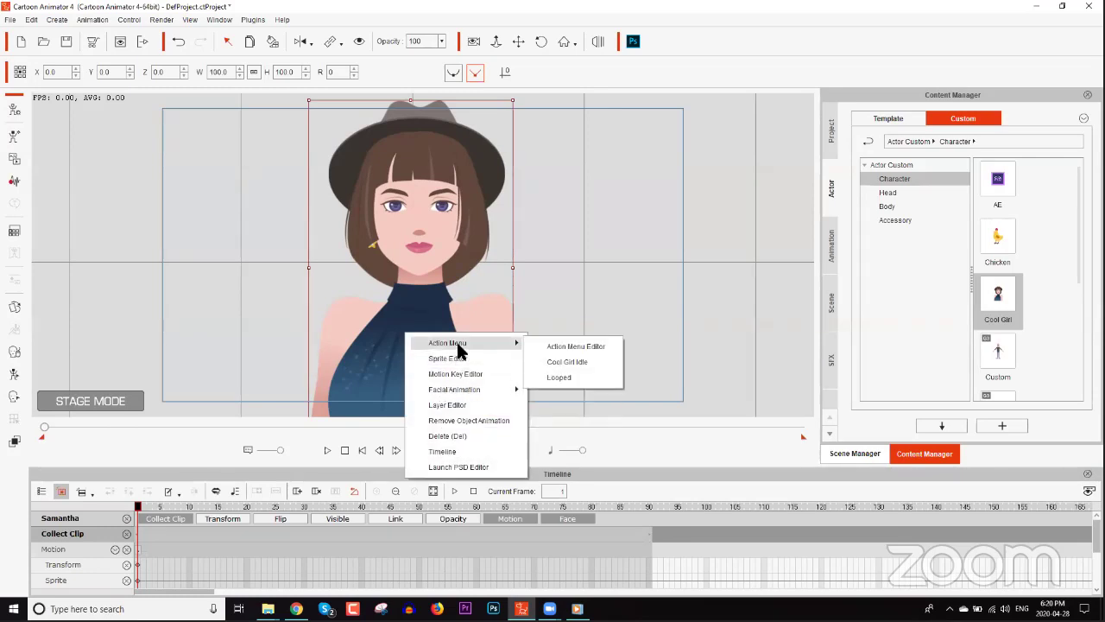
click(575, 377)
key(space)
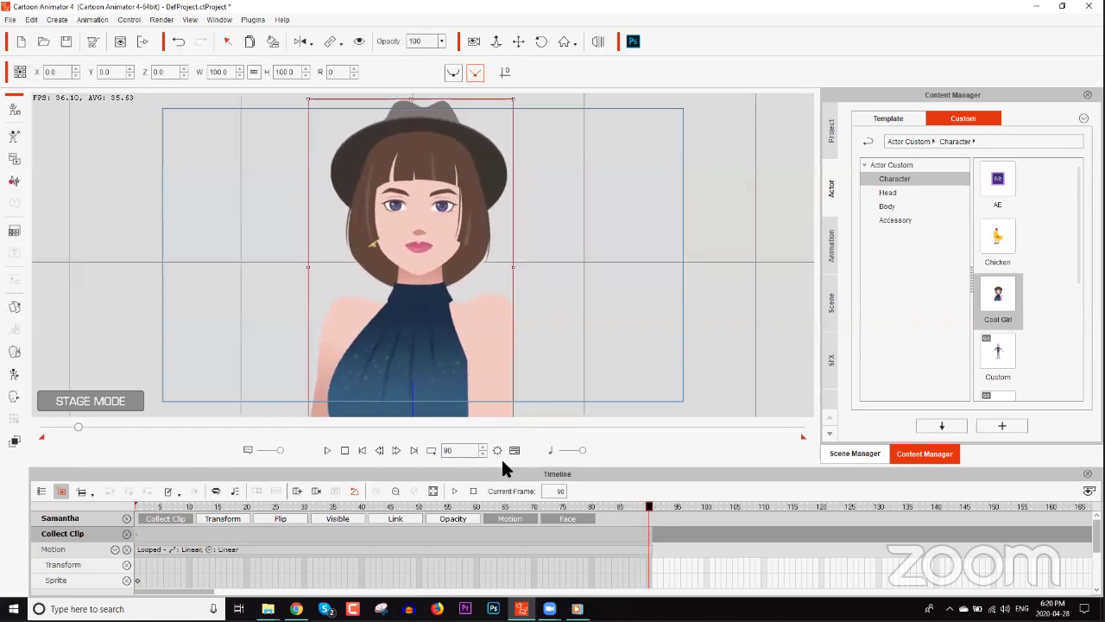
Extend the Looped motion clip to about frame 180 so that it repeats once
click(577, 549)
scroll(606, 541, down, 2)
scroll(484, 537, down, 5)
scroll(196, 542, up, 5)
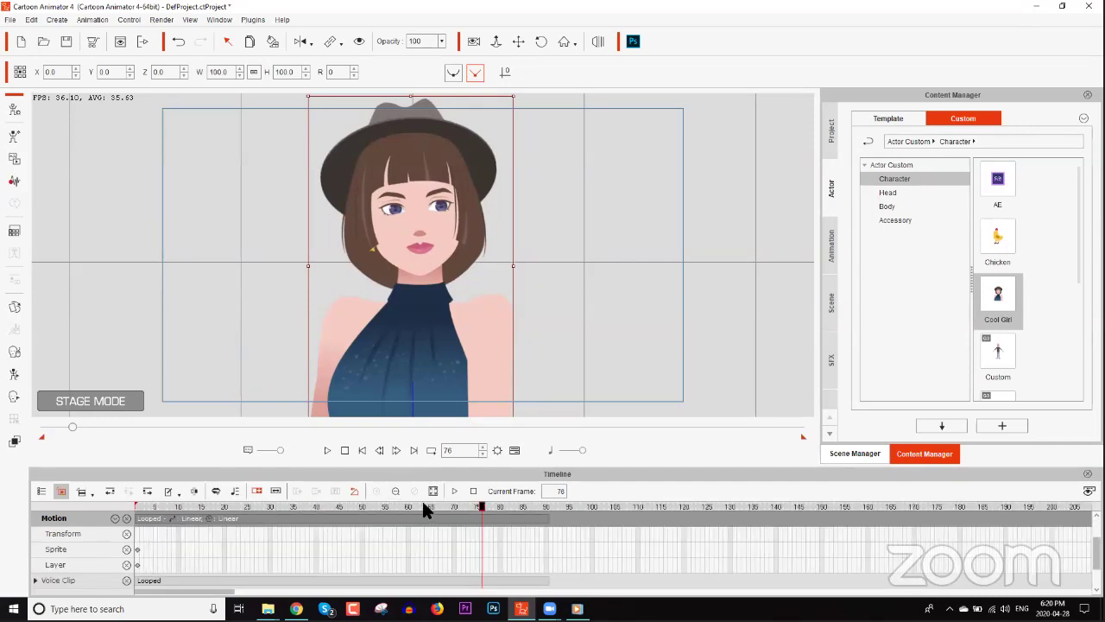
drag(548, 518, 866, 518)
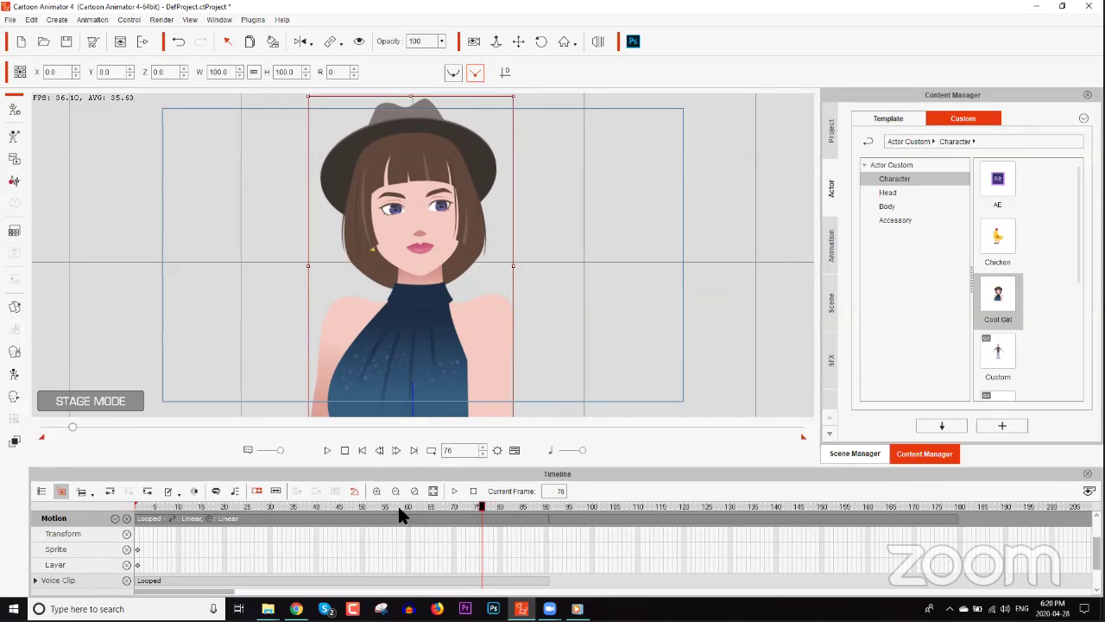
Play the repeated motion across the loop point and return to the first frame
click(345, 506)
key(space)
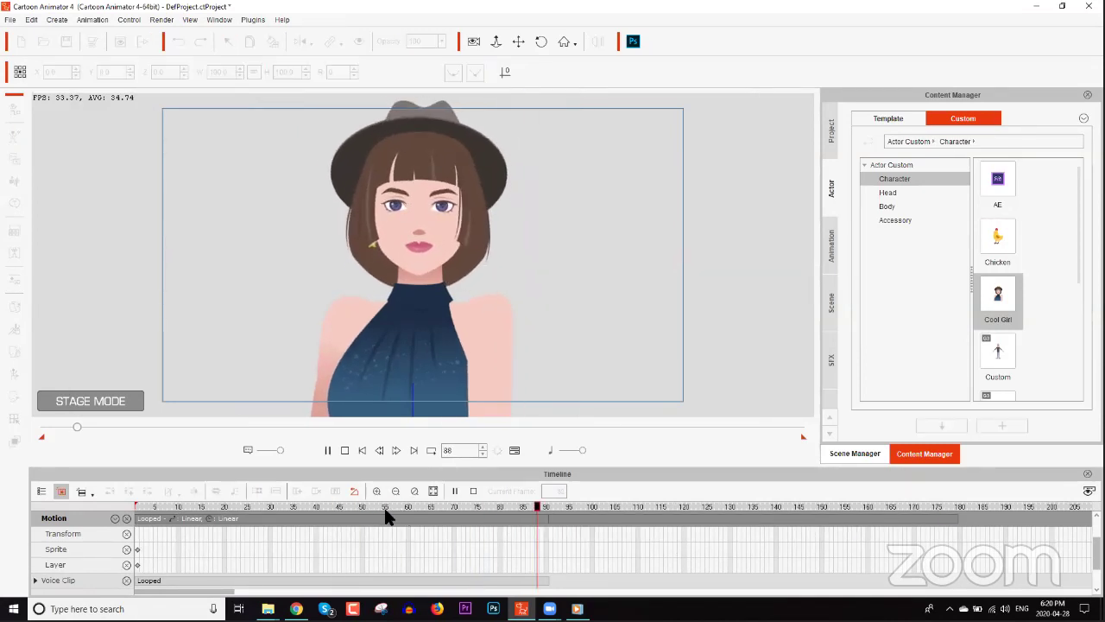
key(space)
drag(543, 505, 55, 548)
click(346, 450)
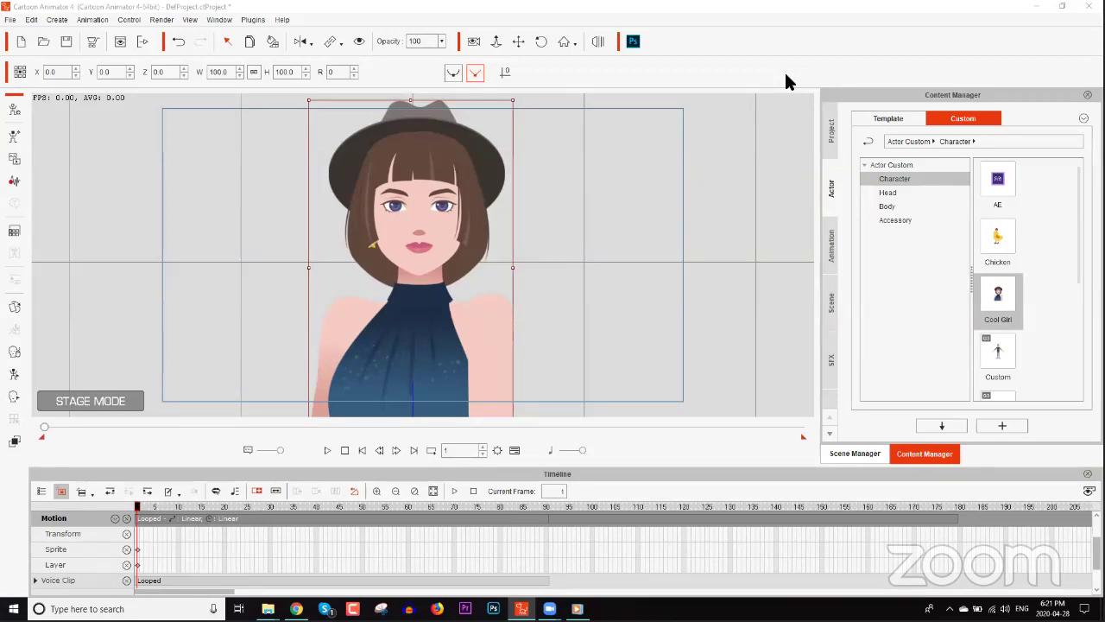
Delete the current character from the stage and open the 1_G3 360 Human character templates
click(404, 219)
key(Delete)
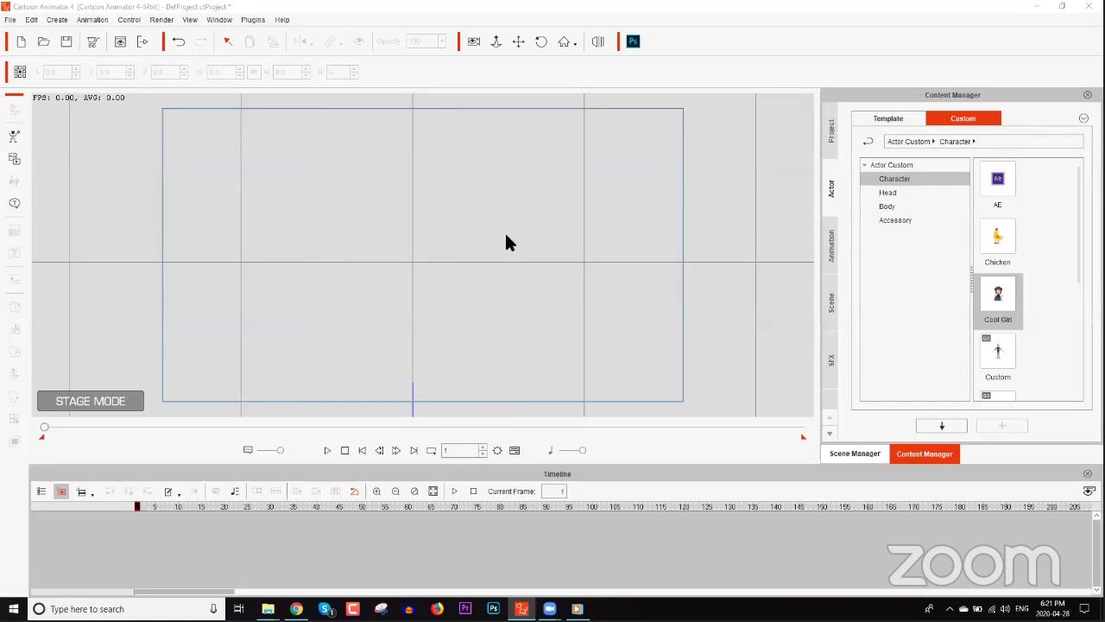
click(833, 250)
click(832, 189)
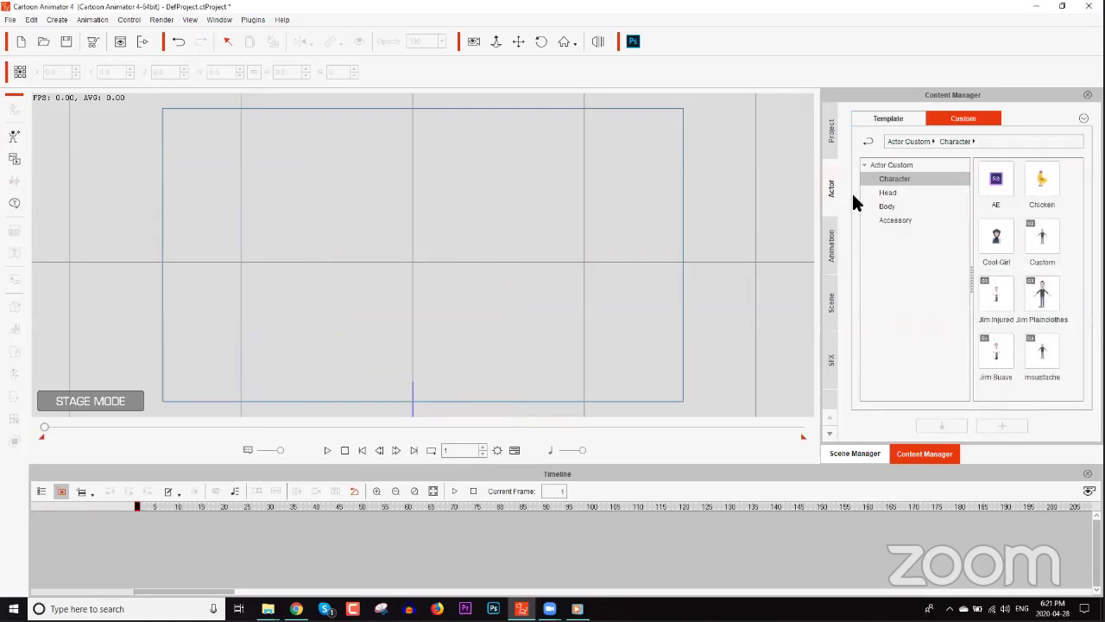
click(882, 120)
click(918, 193)
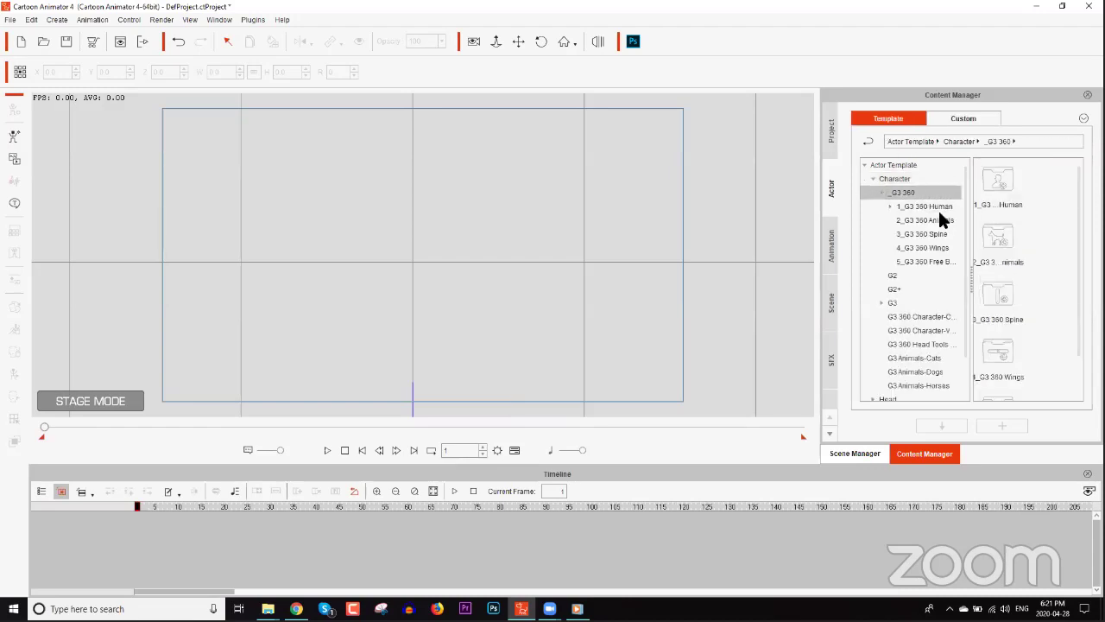
click(888, 208)
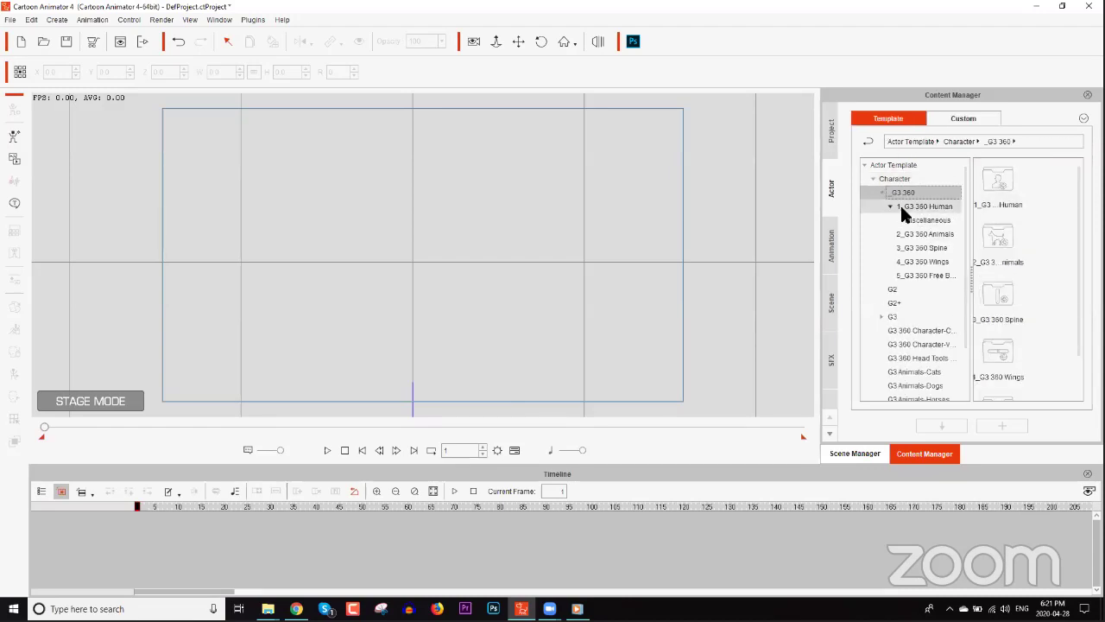
click(927, 217)
click(926, 206)
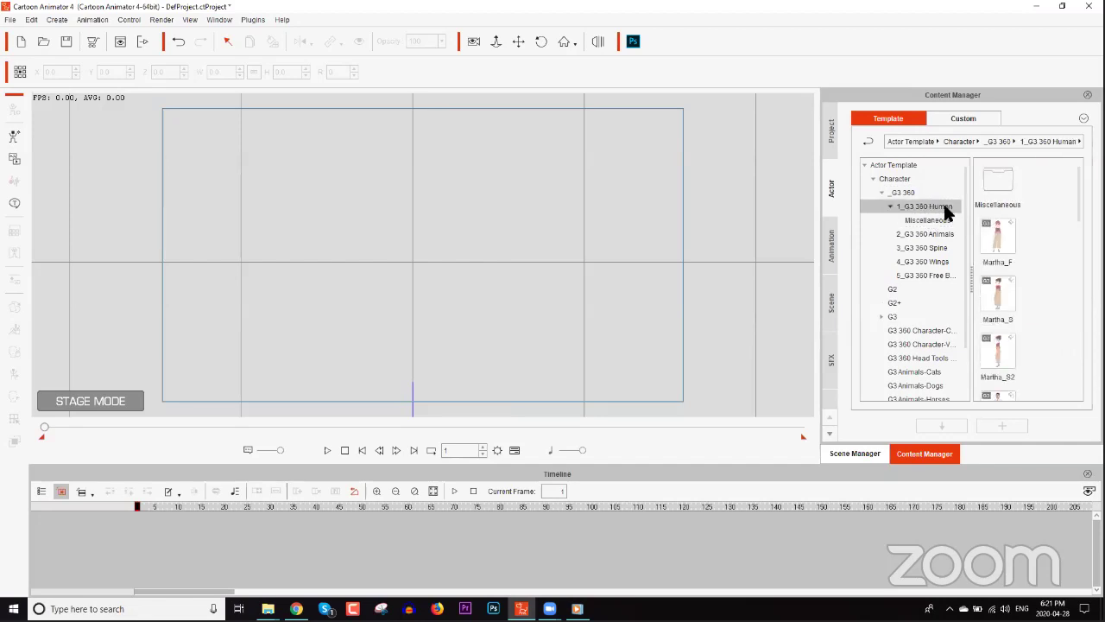
Add the side-view Martha_S2 character to the stage and hide the timeline
scroll(1078, 222, down, 1)
click(997, 298)
double_click(995, 293)
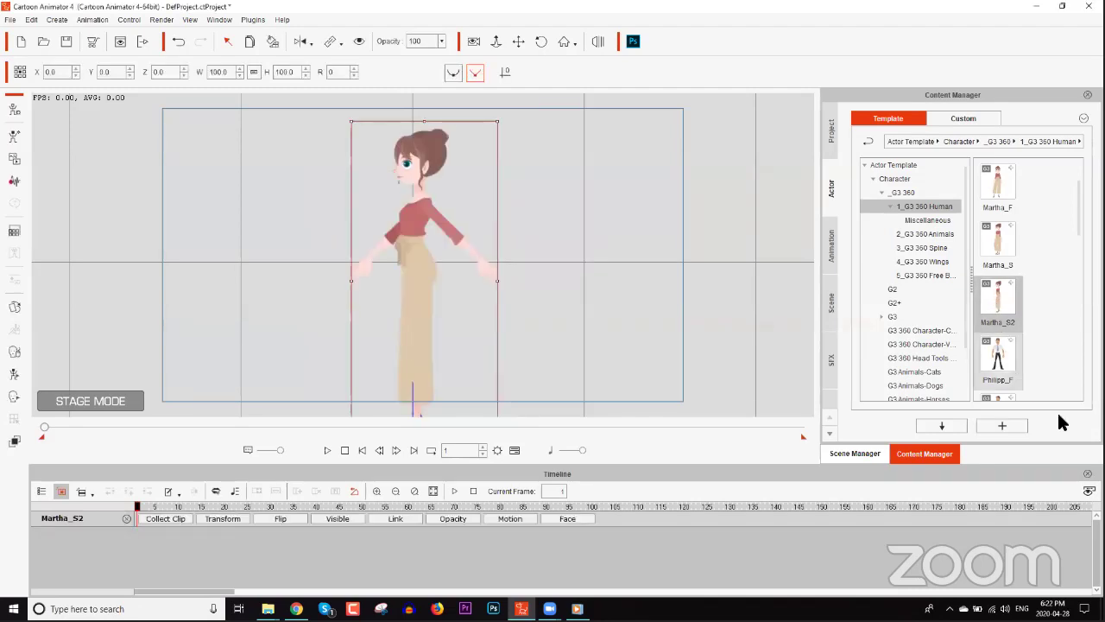
key(F3)
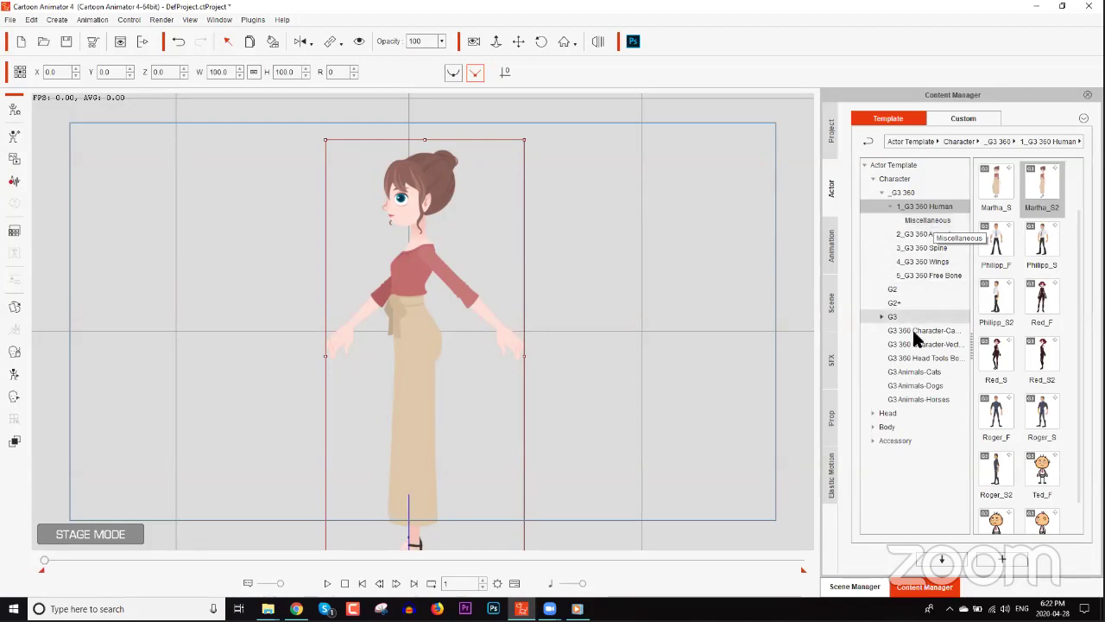
Browse the human motion templates, including Elastic Folks_Side Move, and open the Side motions of _Turners_Female down to the walks
click(829, 244)
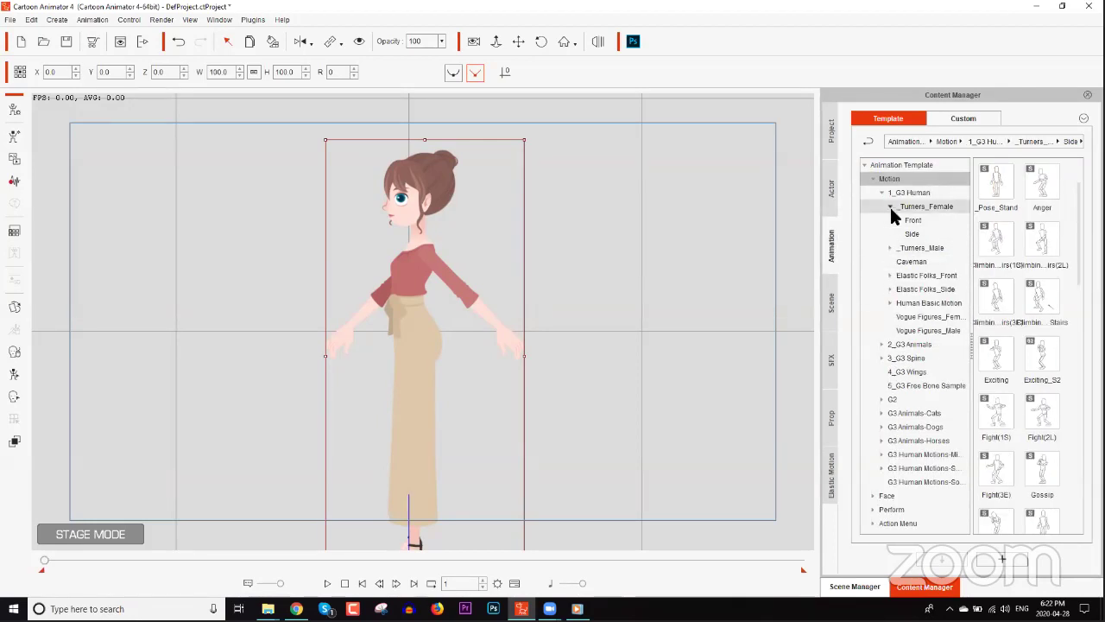
click(890, 207)
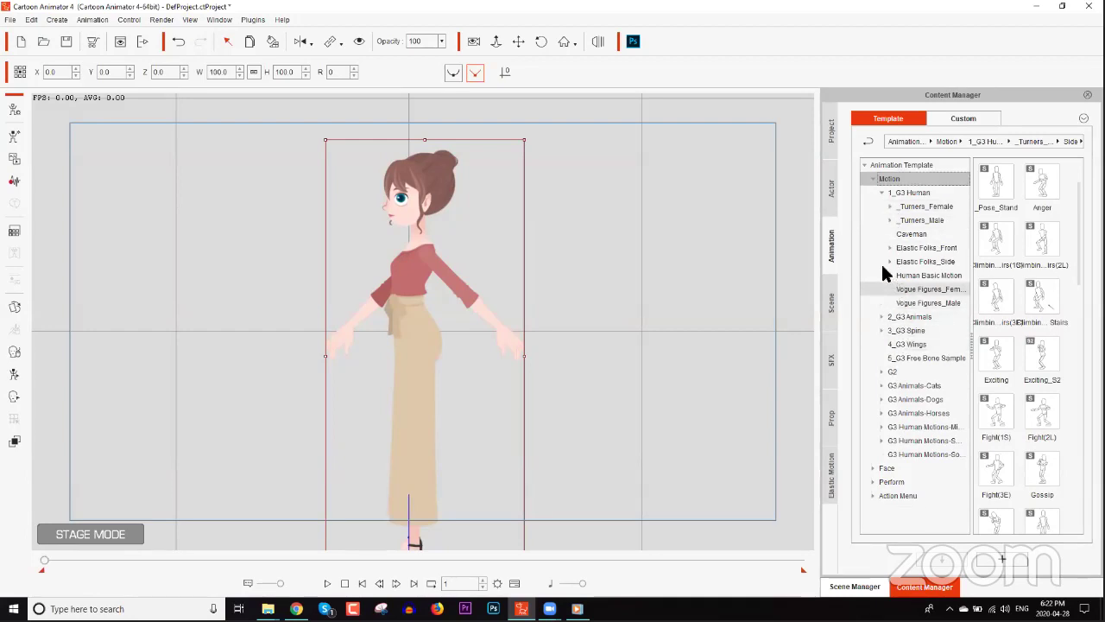
click(891, 261)
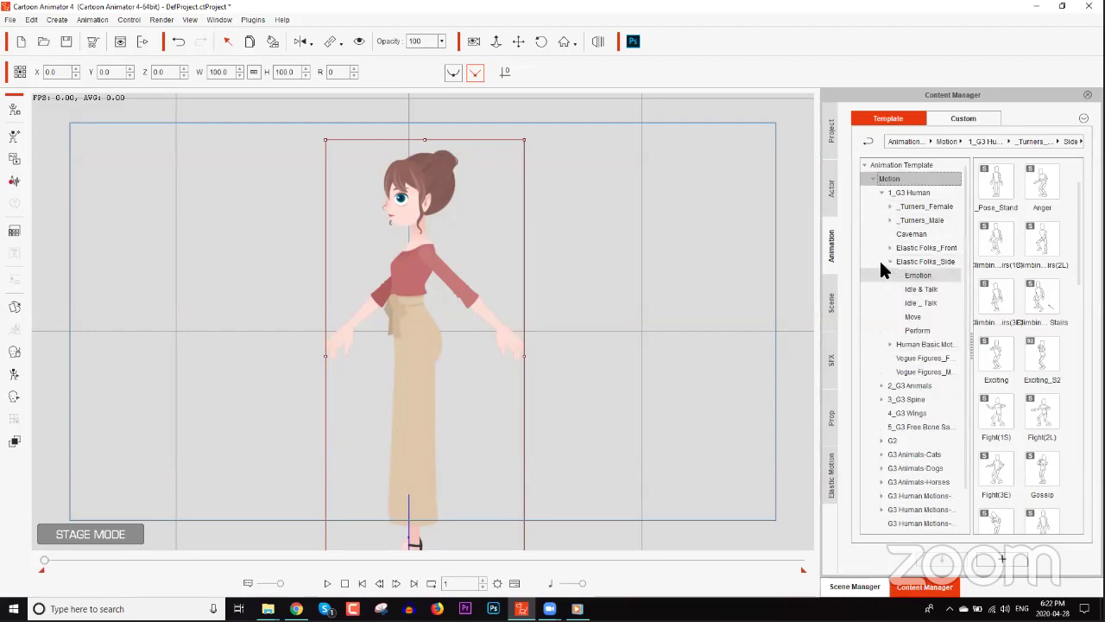
click(917, 318)
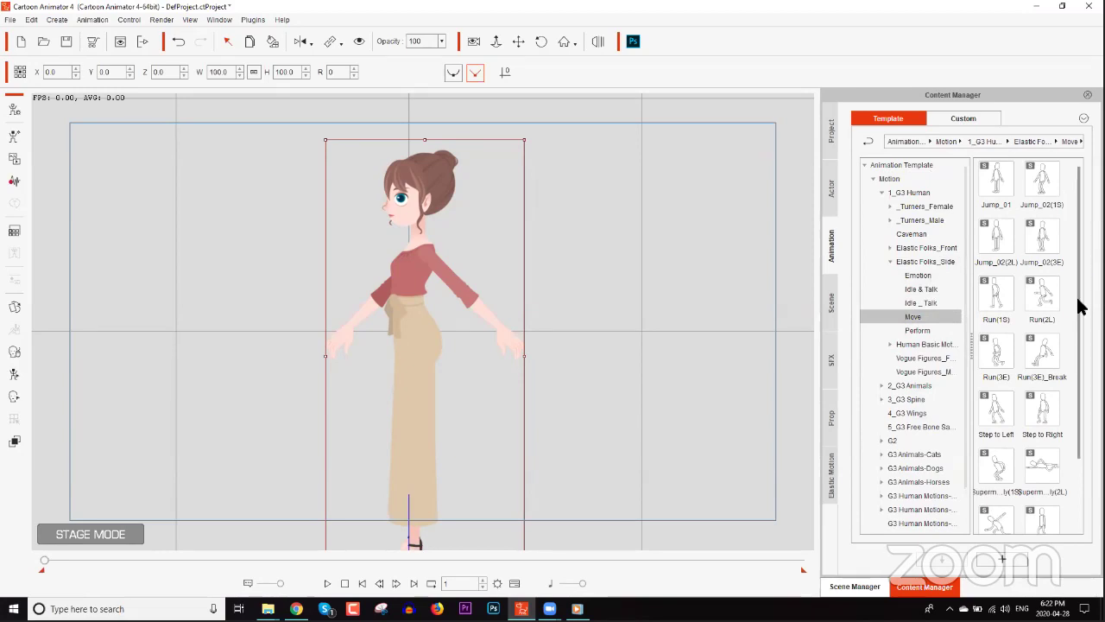
drag(1078, 307, 920, 316)
scroll(919, 368, down, 1)
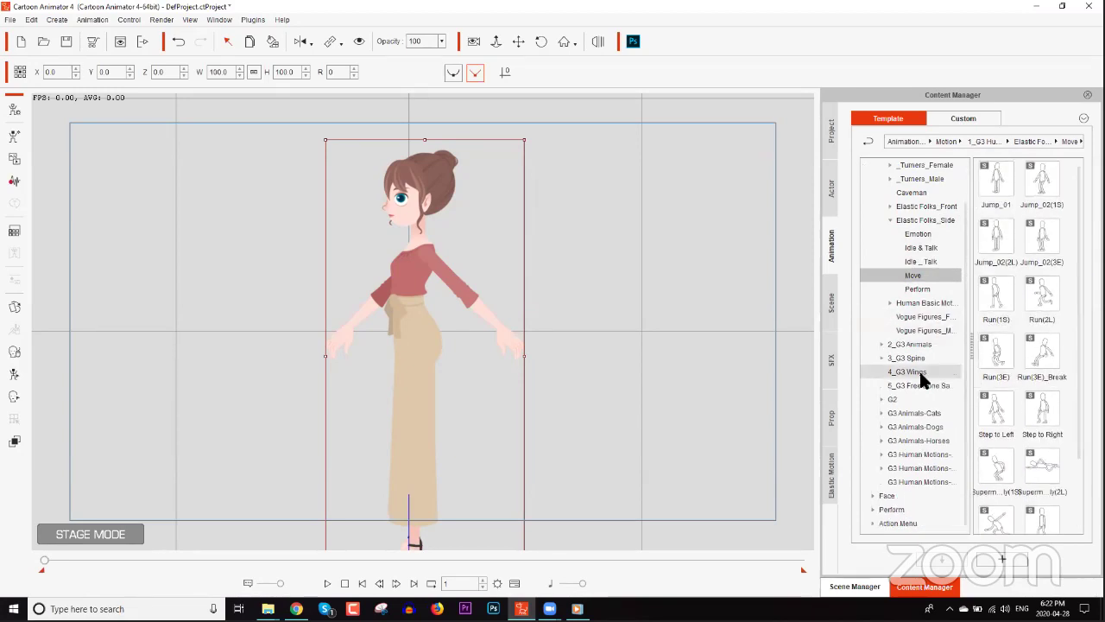
click(924, 480)
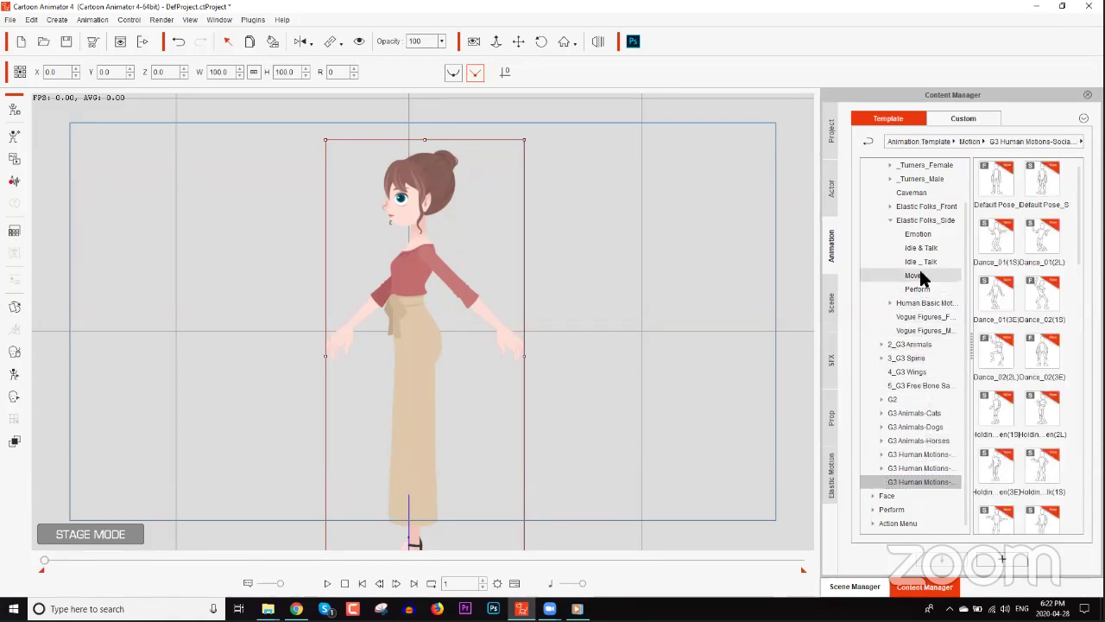
click(889, 165)
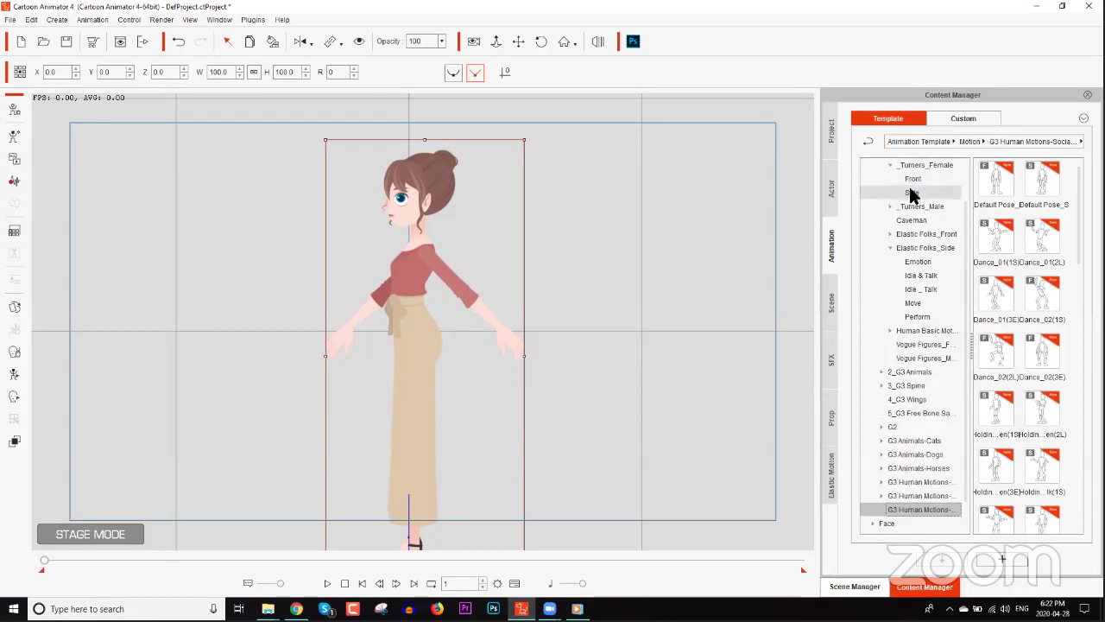
click(912, 192)
scroll(1077, 256, down, 3)
scroll(1027, 345, down, 6)
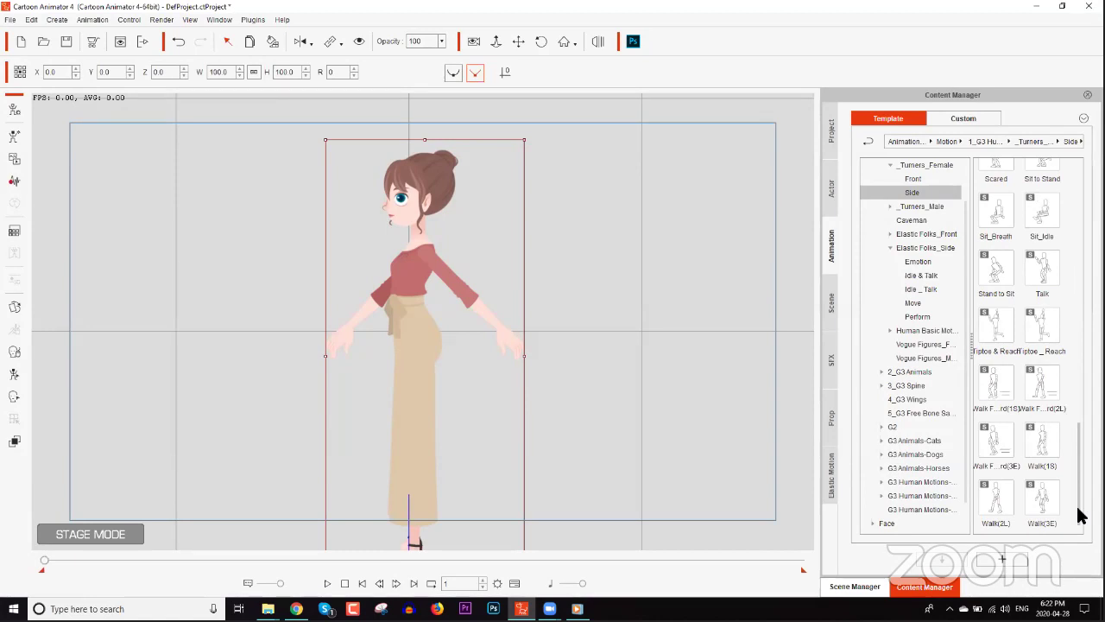
Apply the Walk Forward(2L) motion to the character, play and scrub through it, and return to the first frame
double_click(1050, 390)
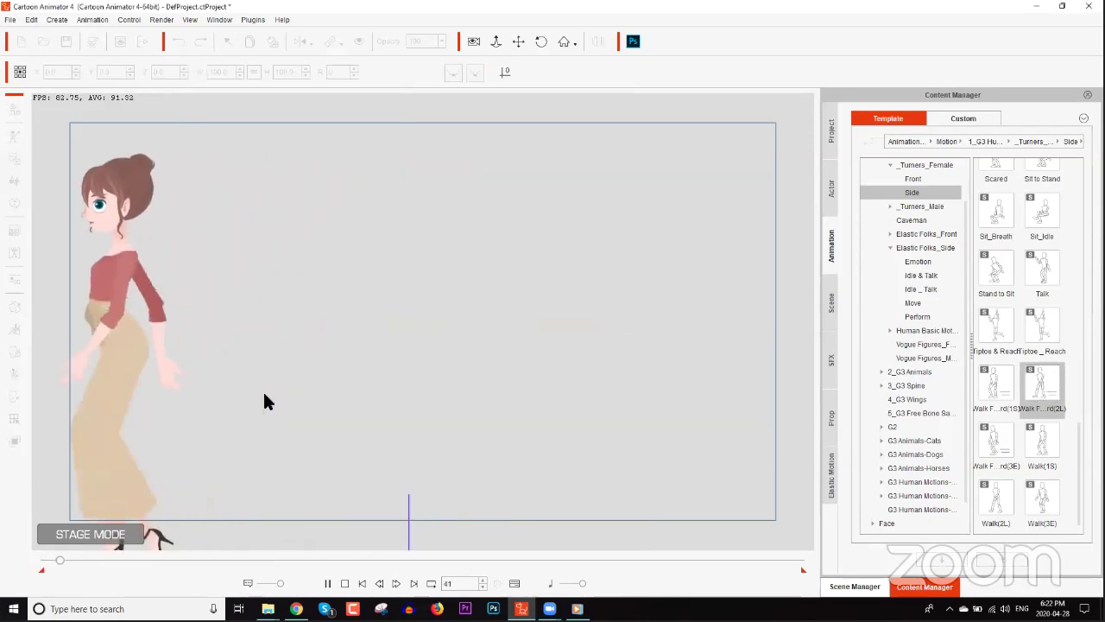
click(345, 584)
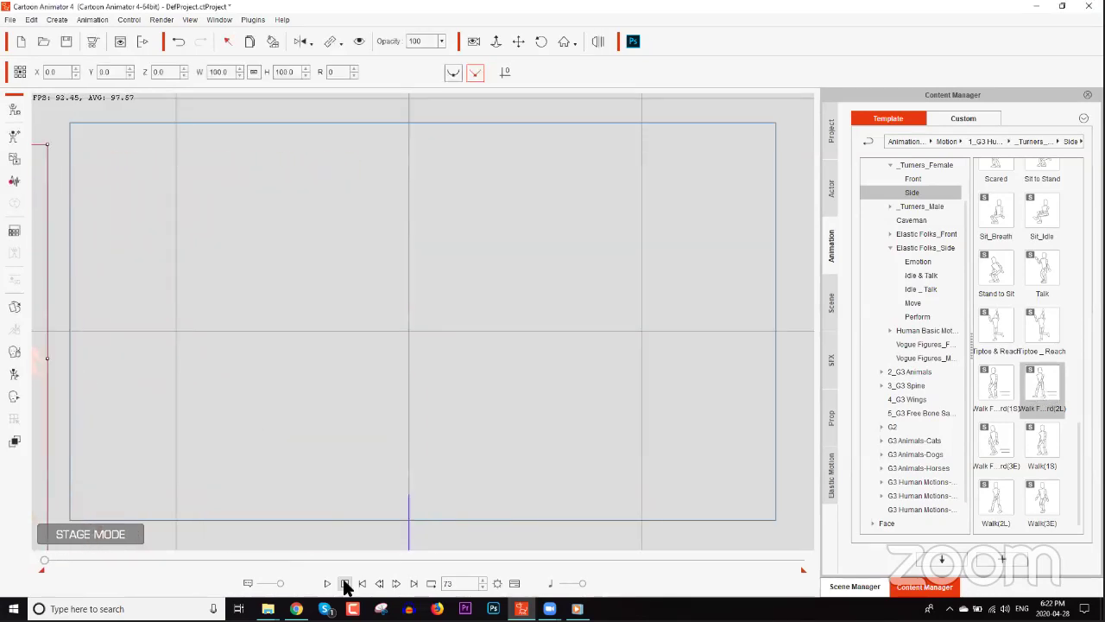
click(328, 584)
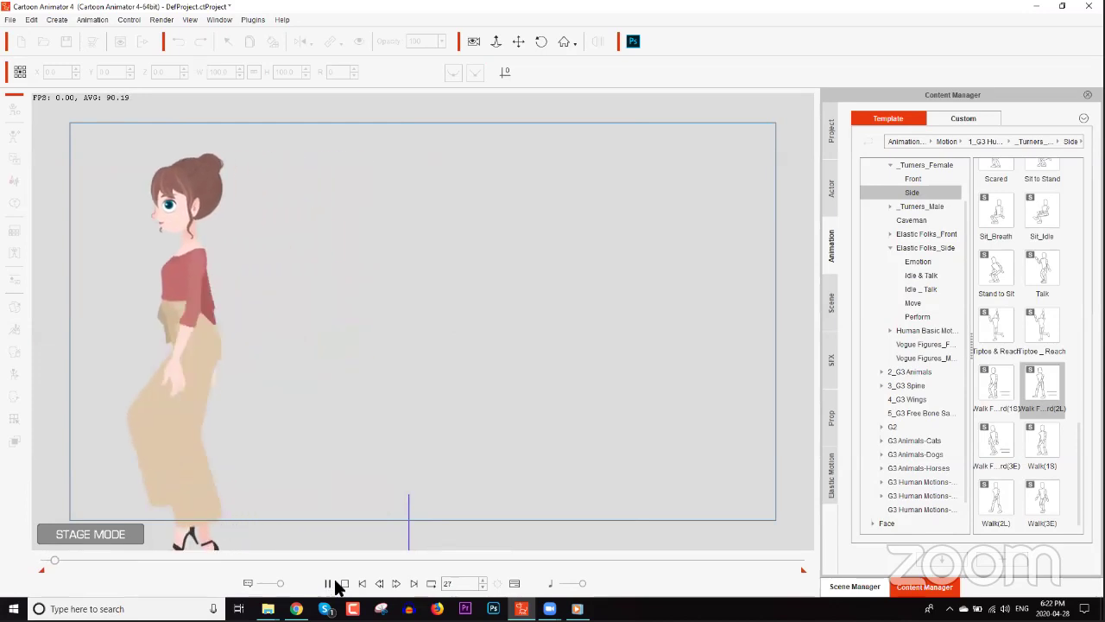
click(343, 584)
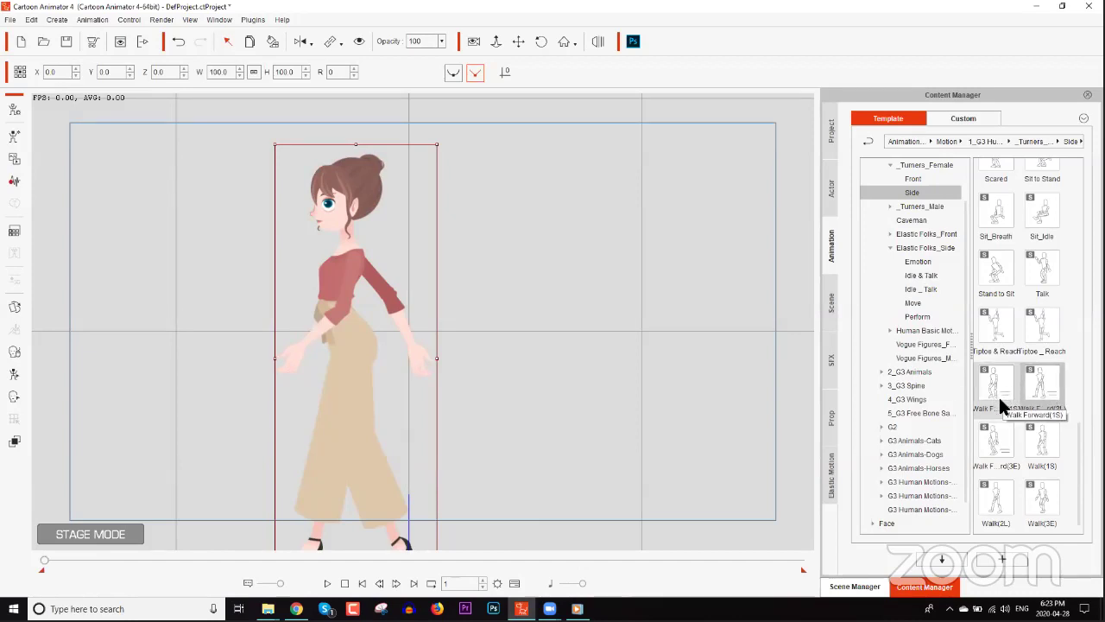
drag(1003, 408, 506, 421)
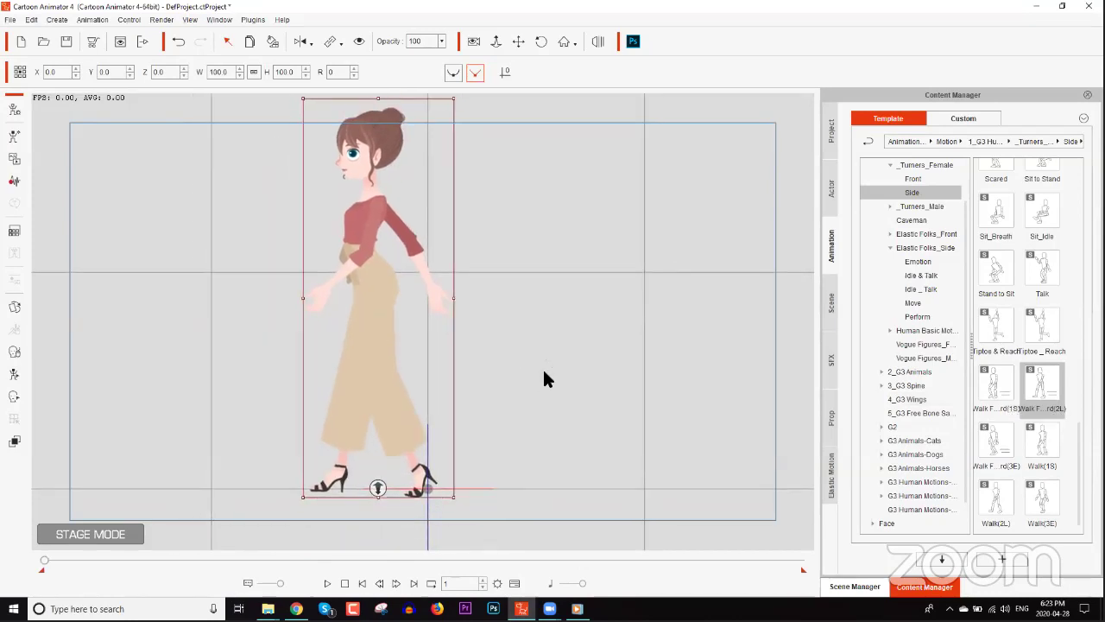
drag(45, 561, 59, 560)
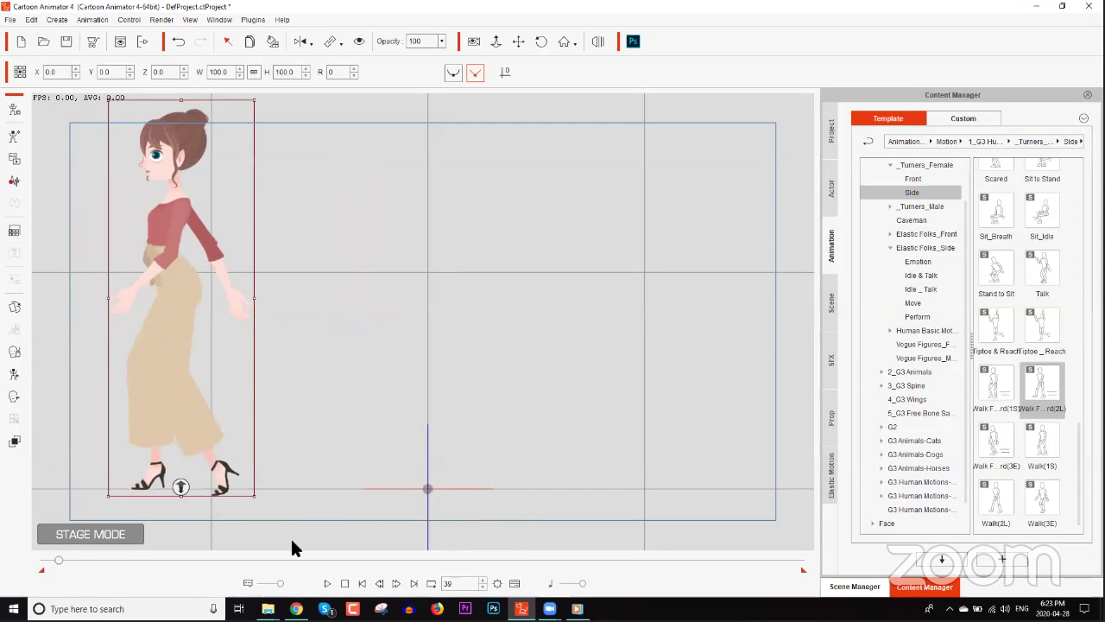
click(346, 583)
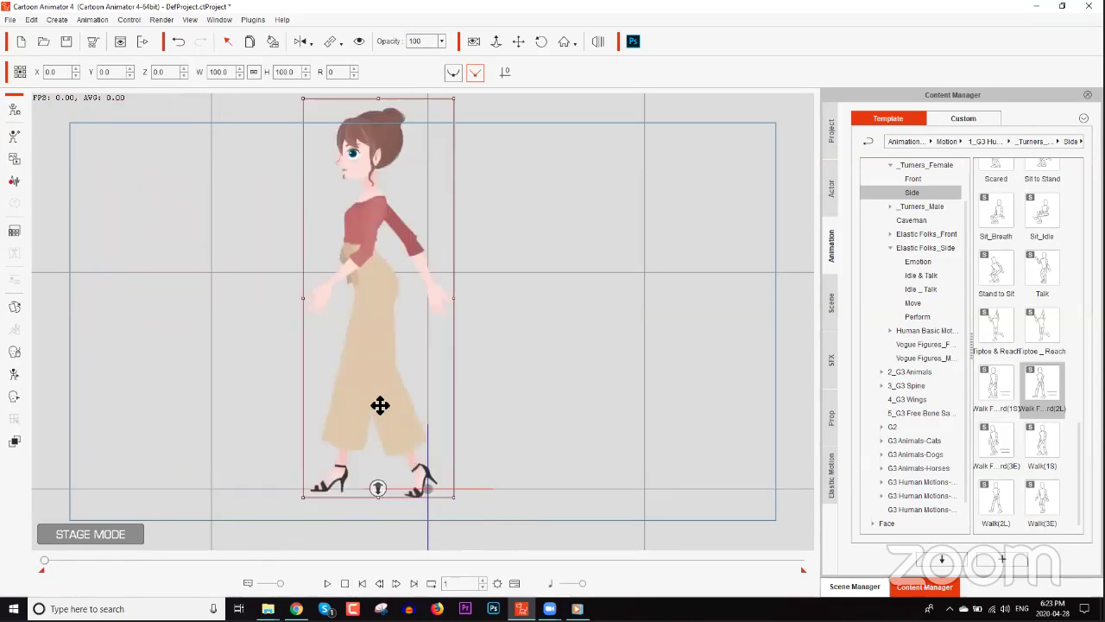
Move the character up to about X 0.3, Y 46.9 at frame 1 and play the walk from there
drag(380, 405, 380, 312)
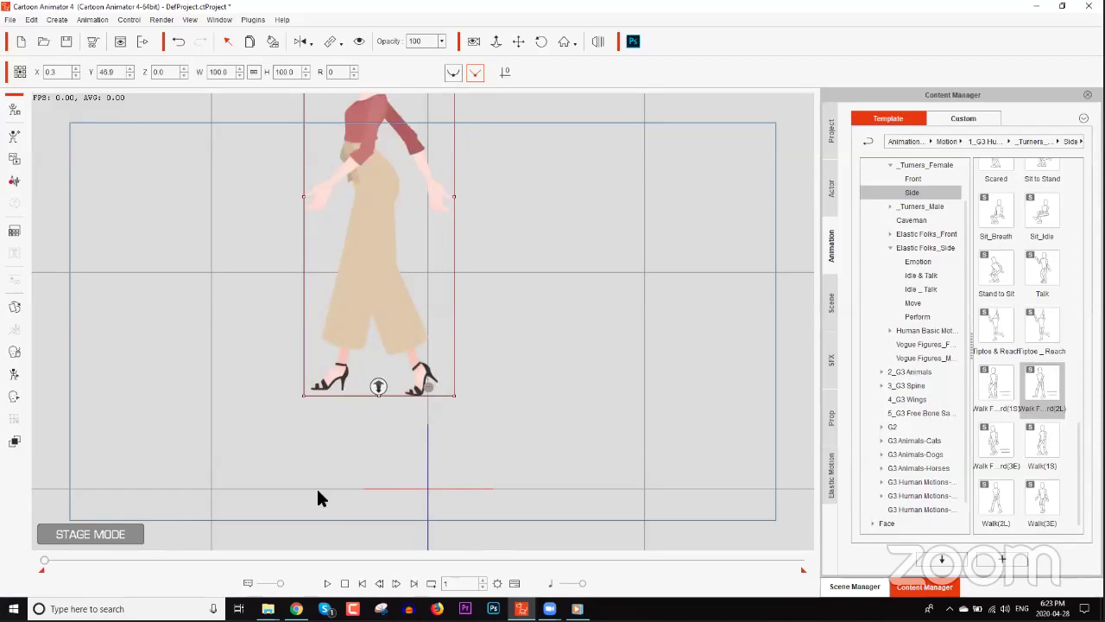
click(319, 584)
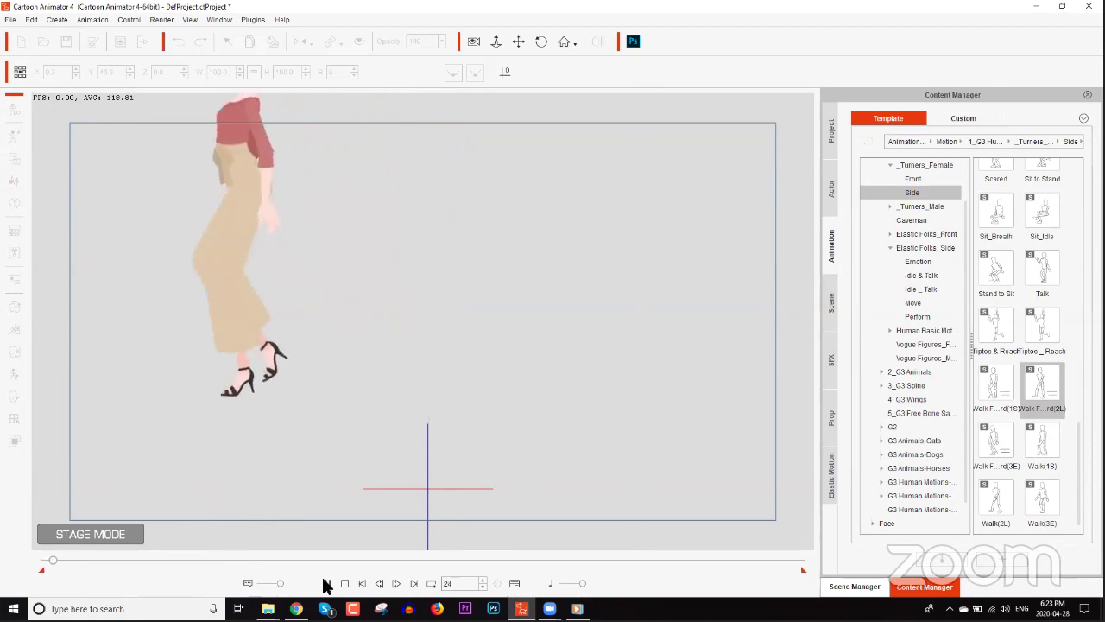
click(324, 584)
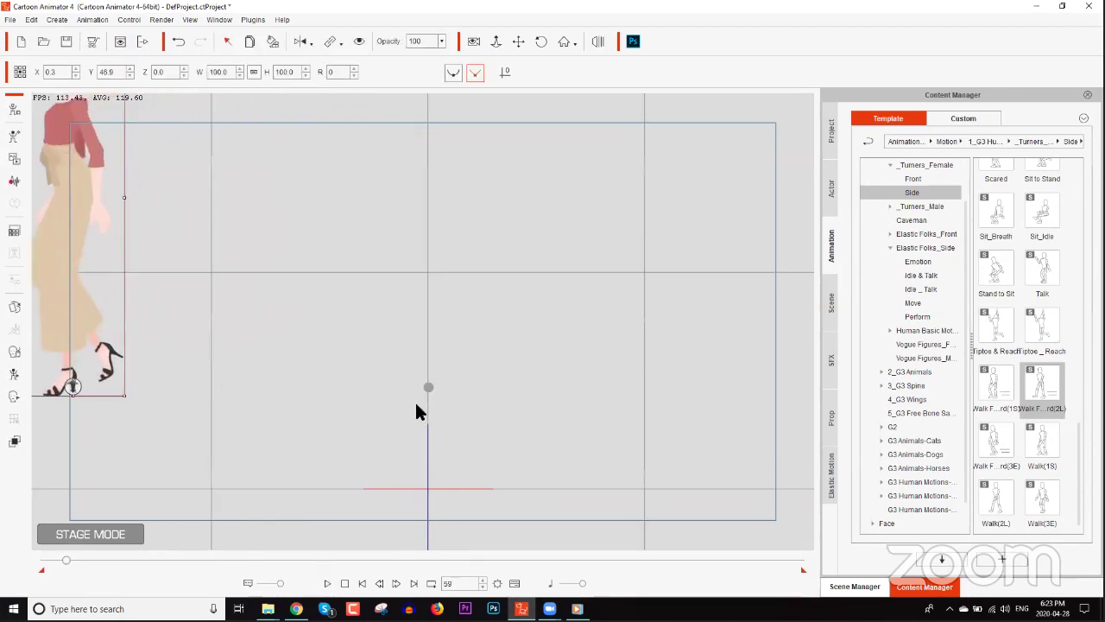
click(346, 584)
Clear the character's forward-walk animation and apply the Walk(2L) motion, playing it to its end
right_click(375, 249)
click(446, 353)
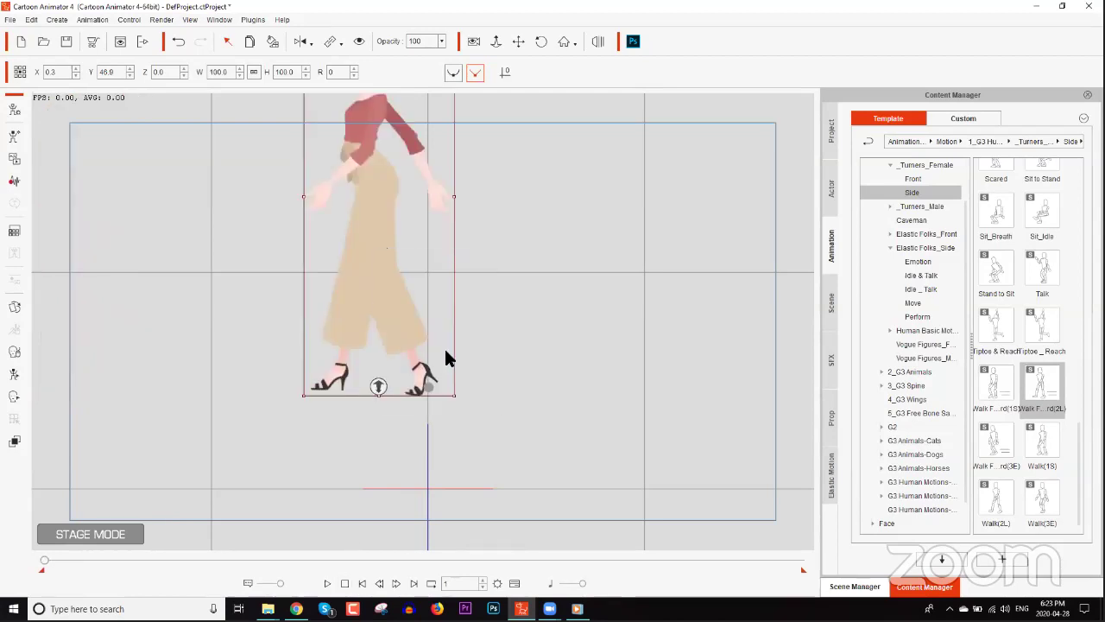
double_click(998, 501)
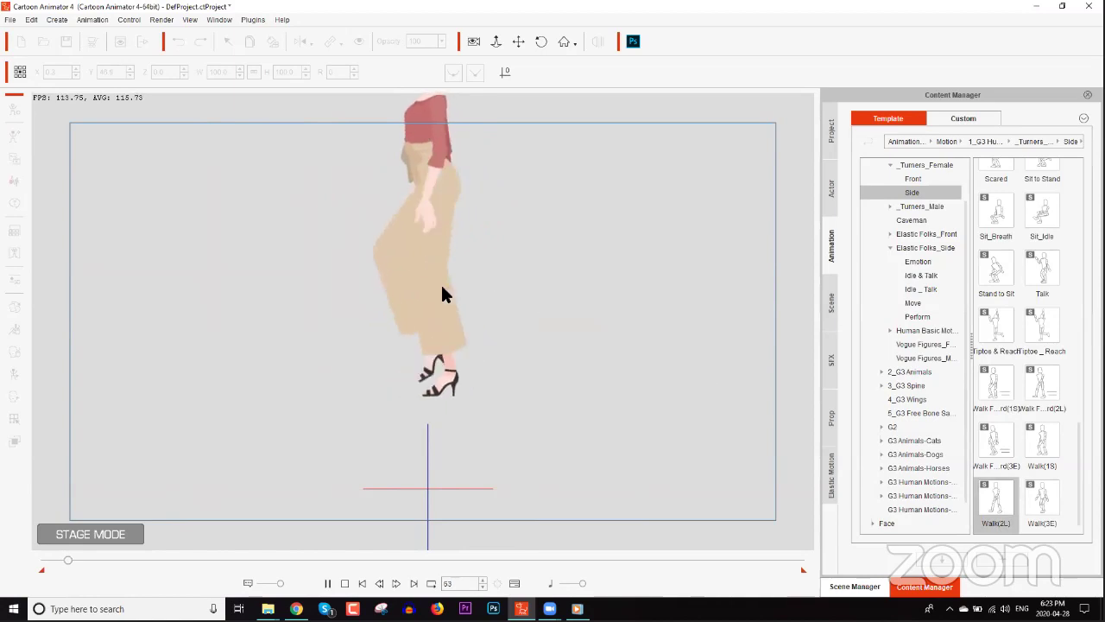
click(409, 382)
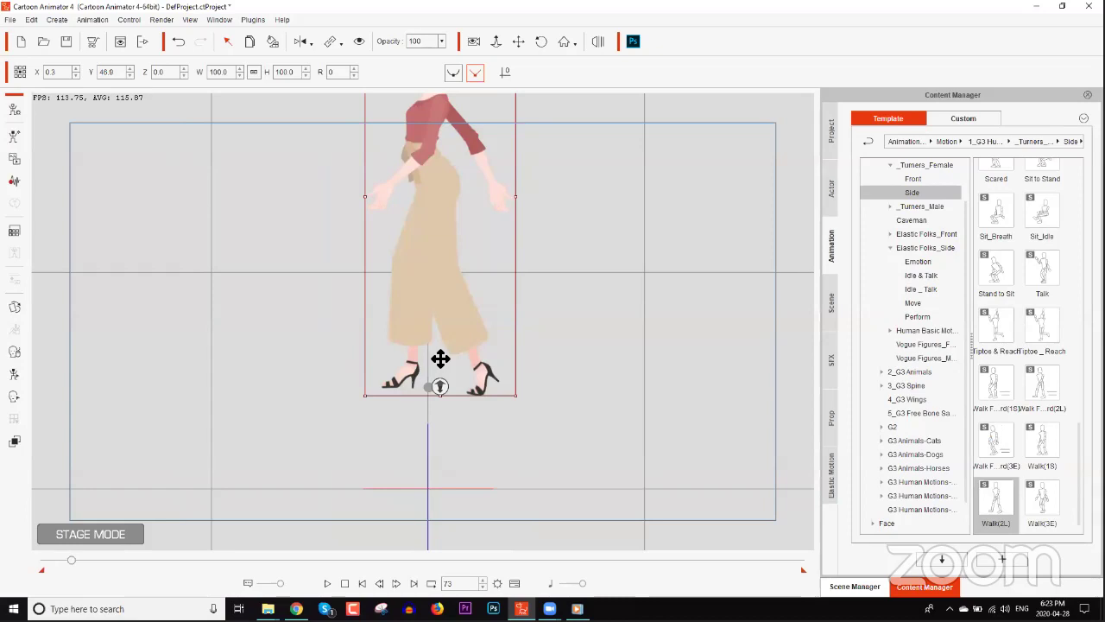
At frame 73, move the character to about X -100.8, Y 47.7, and preview the walk with a lengthened motion path
drag(449, 298, 234, 294)
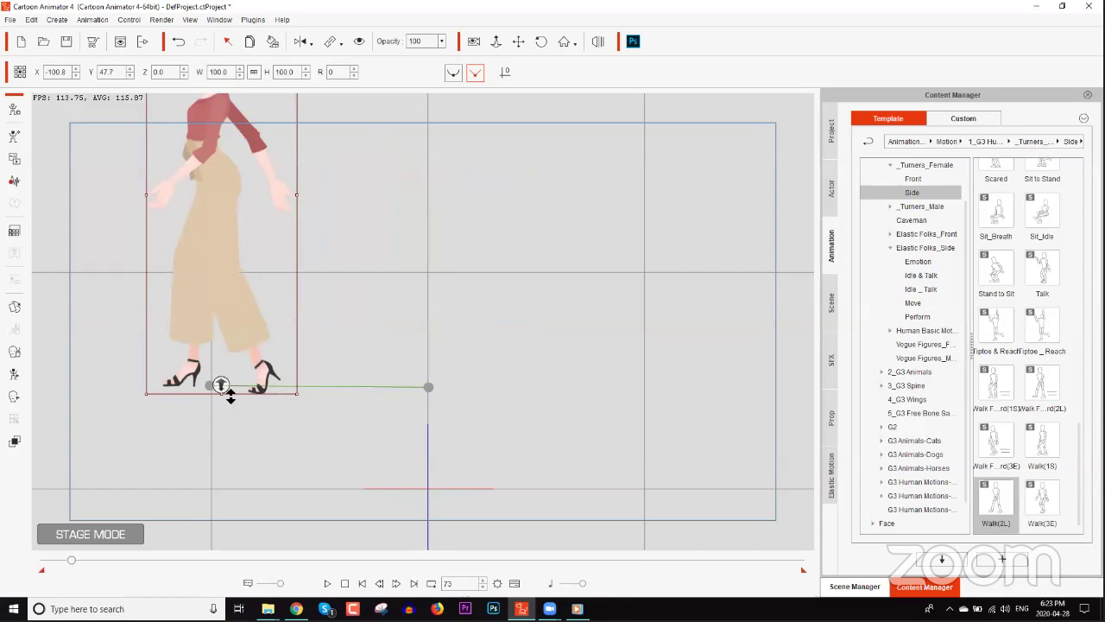
click(329, 583)
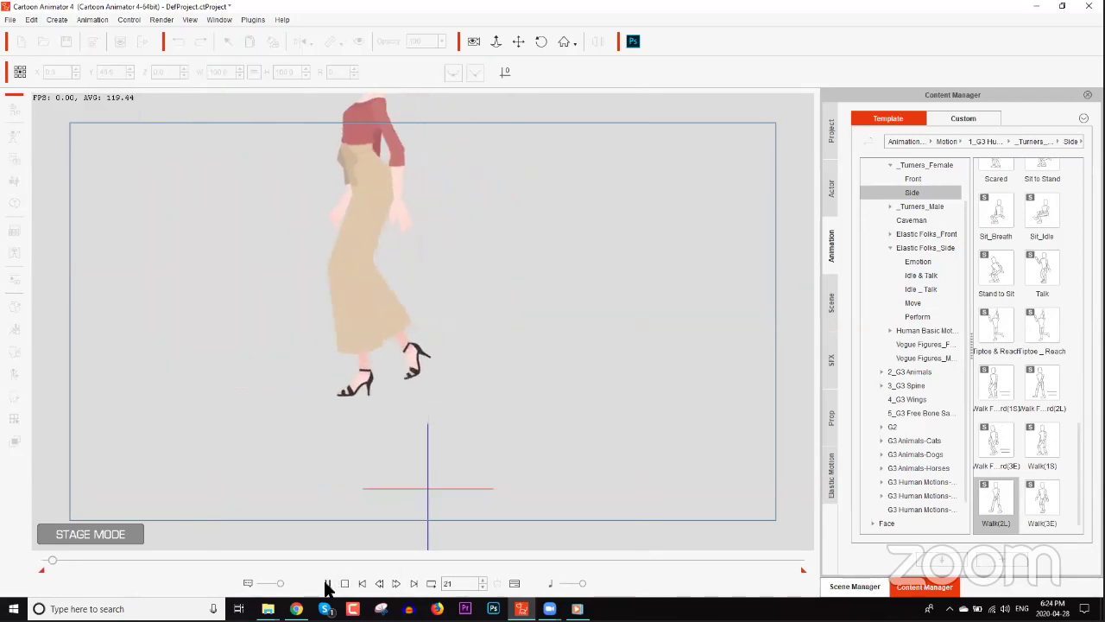
click(345, 584)
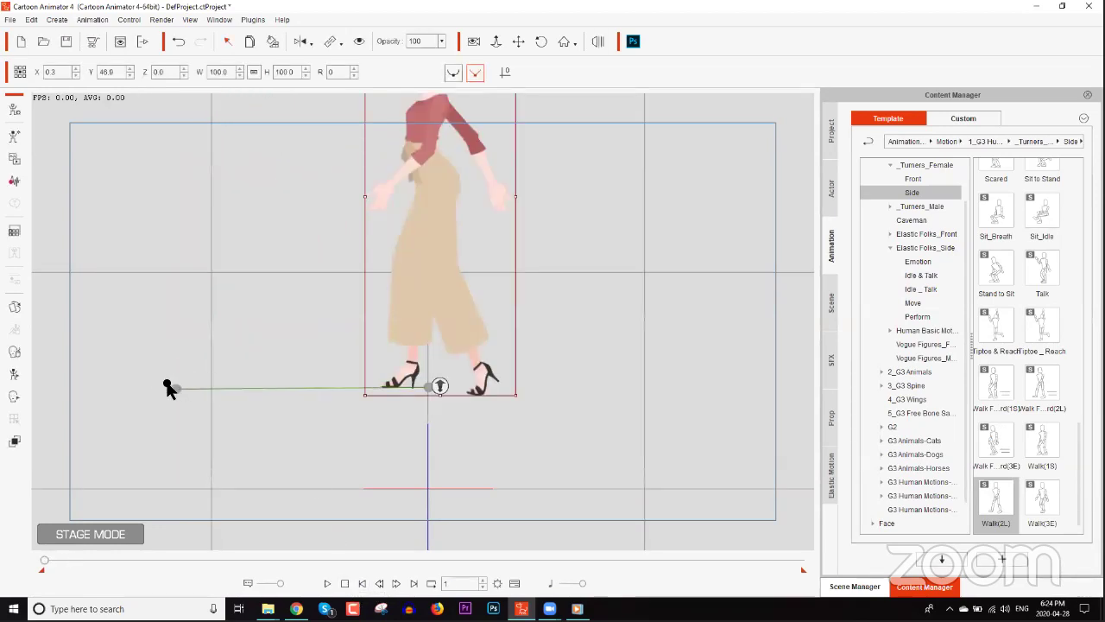
click(329, 584)
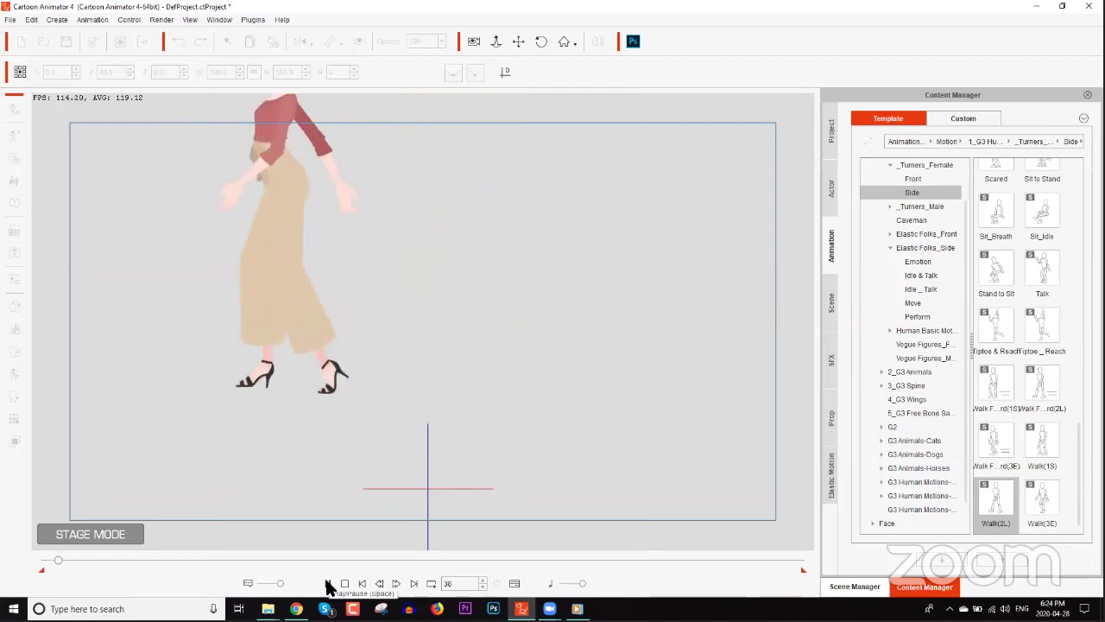
click(345, 583)
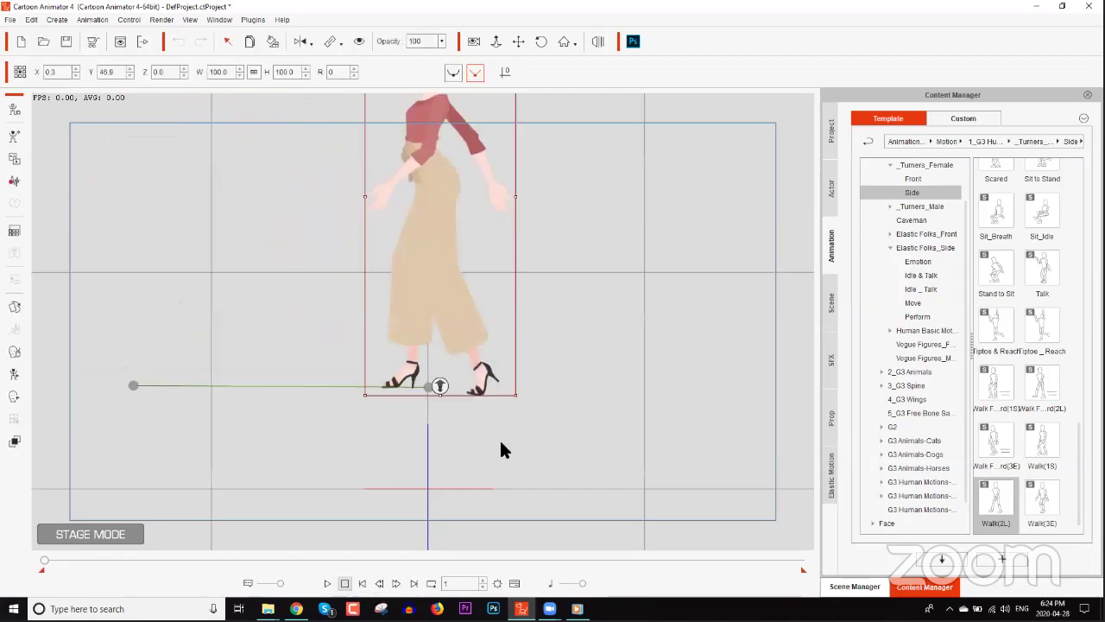
Place a copy of the walking character directly below the original, at about X 2.1, Y -135.9
scroll(646, 312, down, 2)
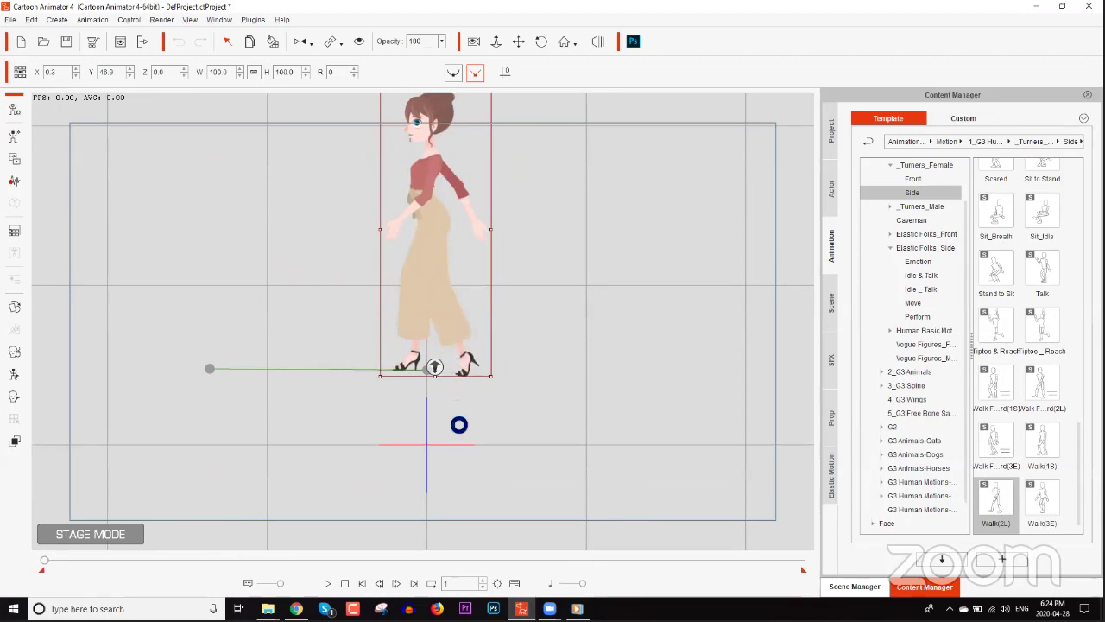
drag(458, 424, 443, 563)
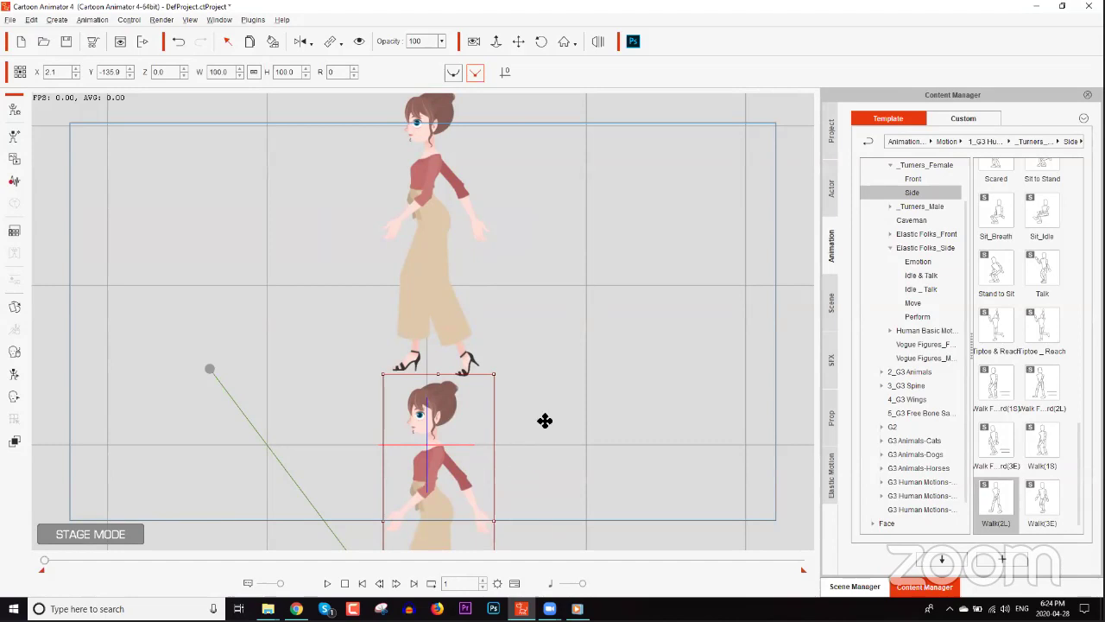
Remove the object animation from the lower copy of the walking character and check it with a short playback
drag(538, 434, 591, 349)
scroll(567, 509, down, 3)
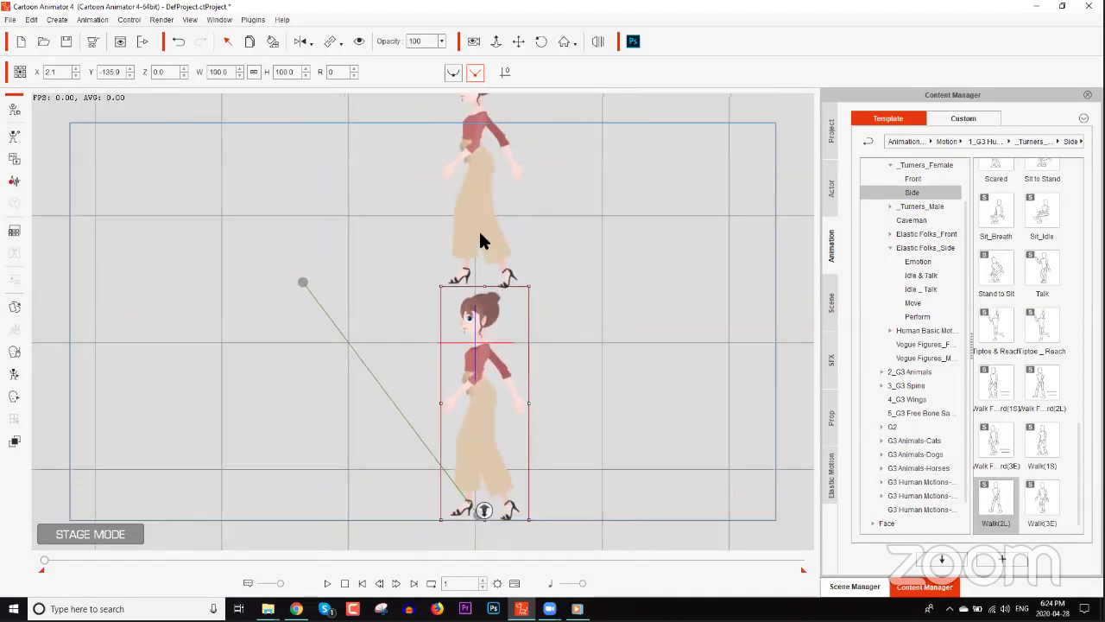
right_click(476, 395)
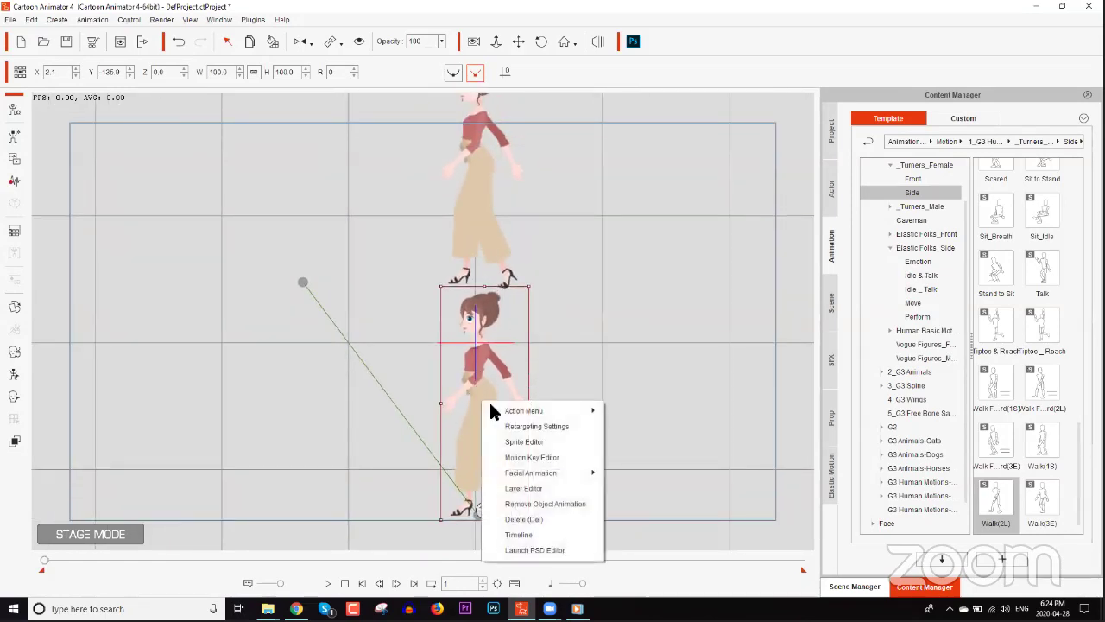
click(547, 491)
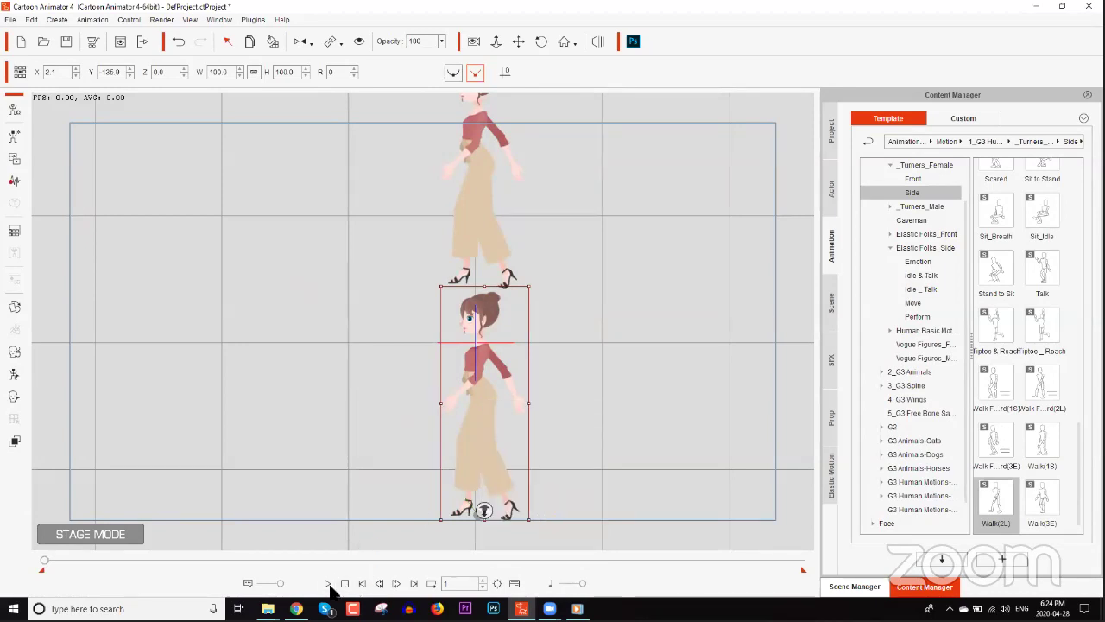
click(327, 584)
click(344, 584)
Apply the Walk Forward(2L) motion to the lower character and play it against the upper character's walk
double_click(1038, 386)
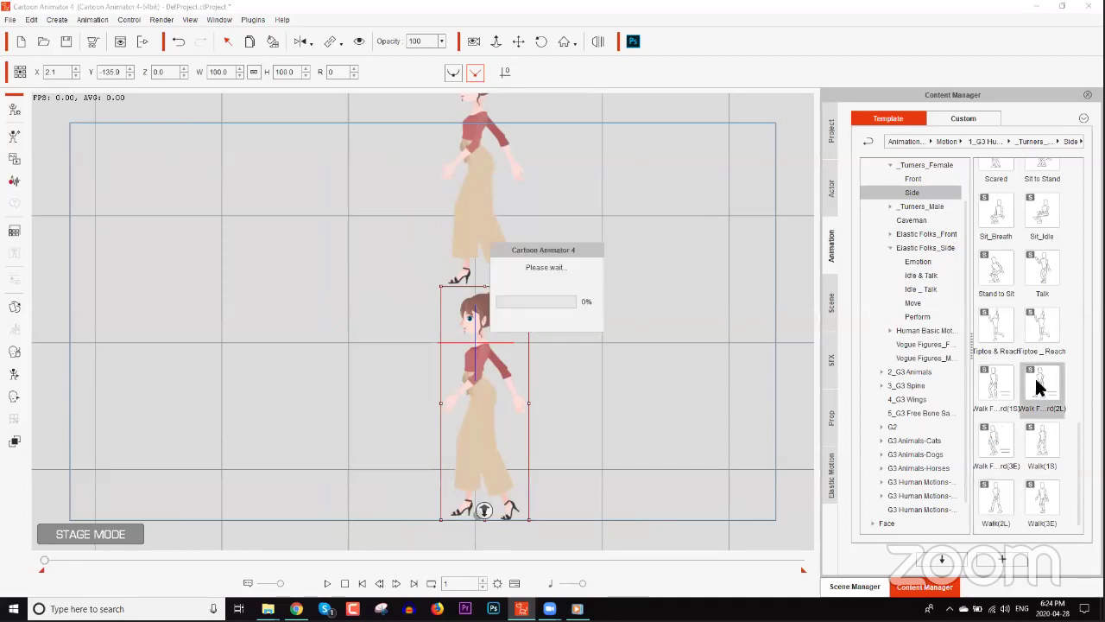
key(space)
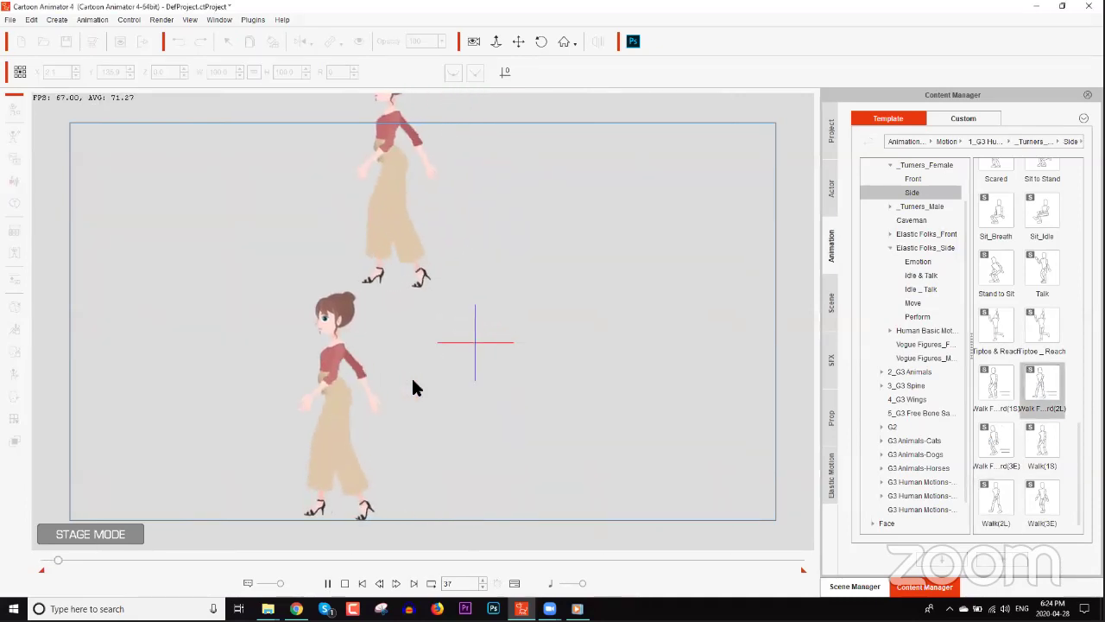
key(space)
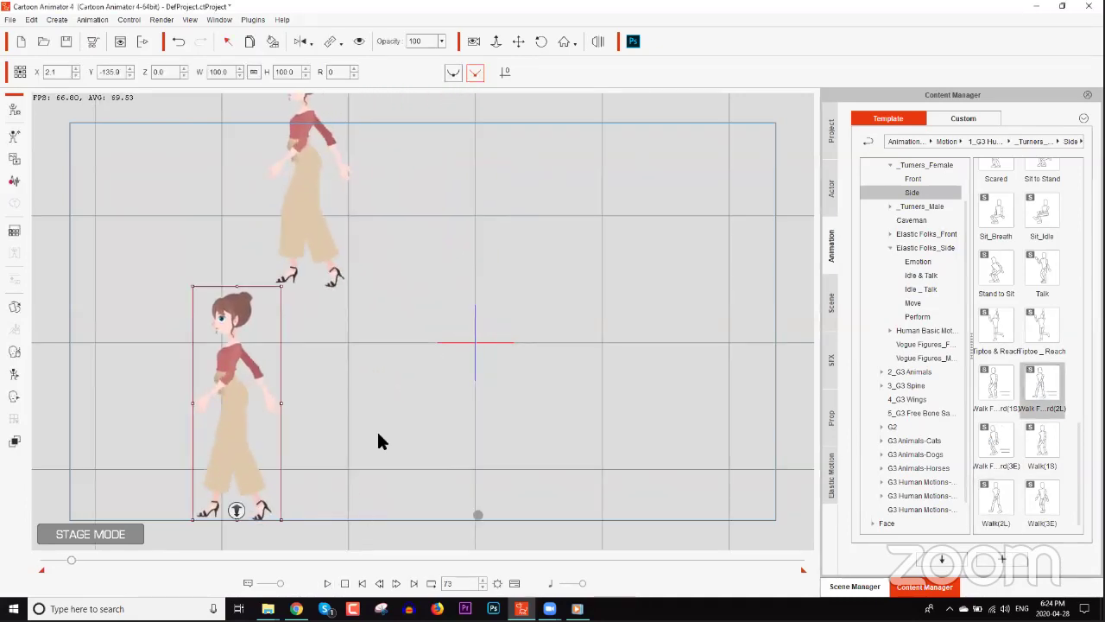
click(344, 583)
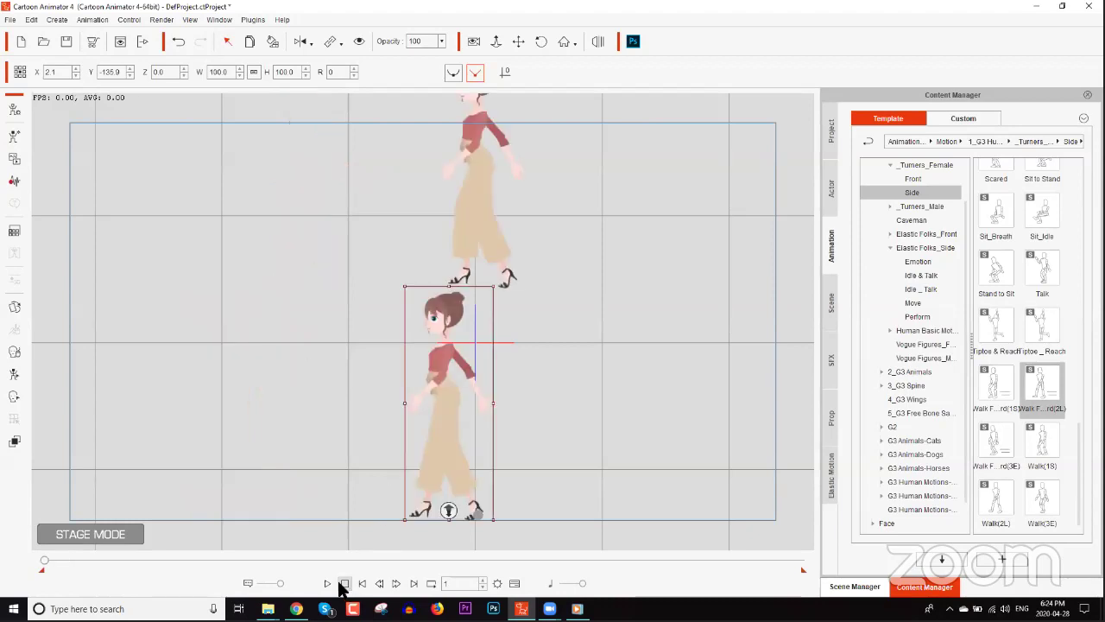
click(327, 583)
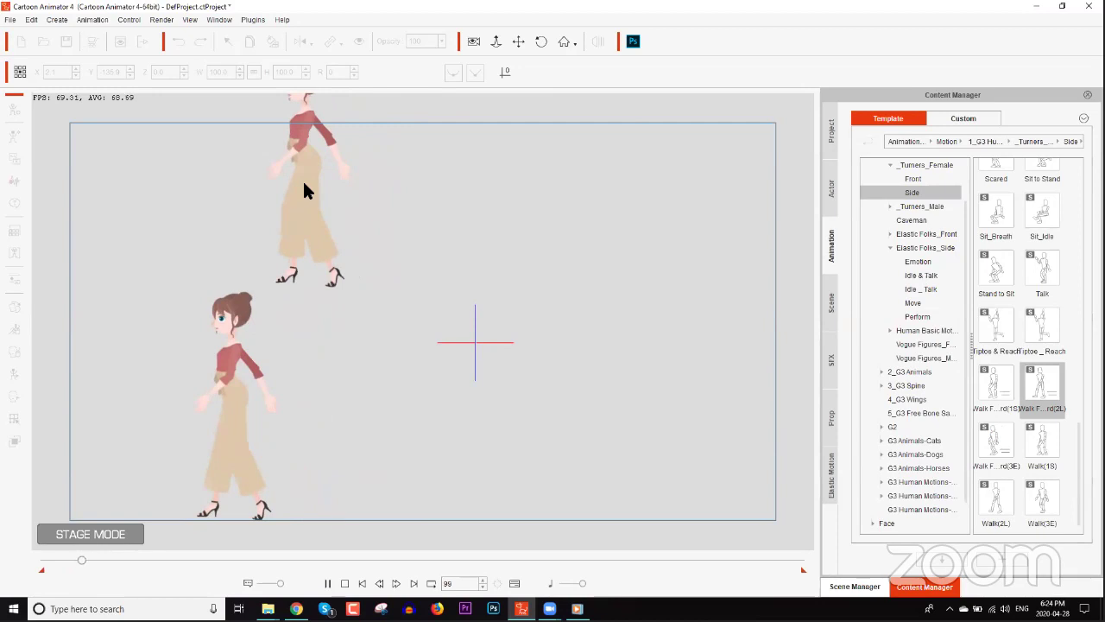
click(344, 582)
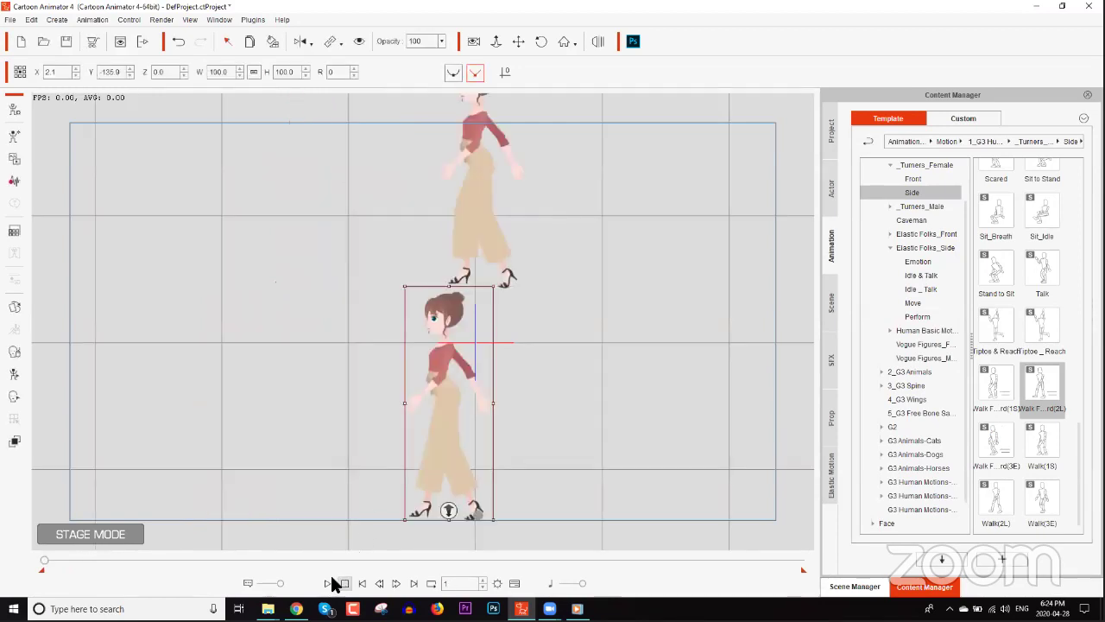
At frame 78, move the upper character to about X -194.0, Y 47.7, directly above the lower one, and replay both walks
click(329, 584)
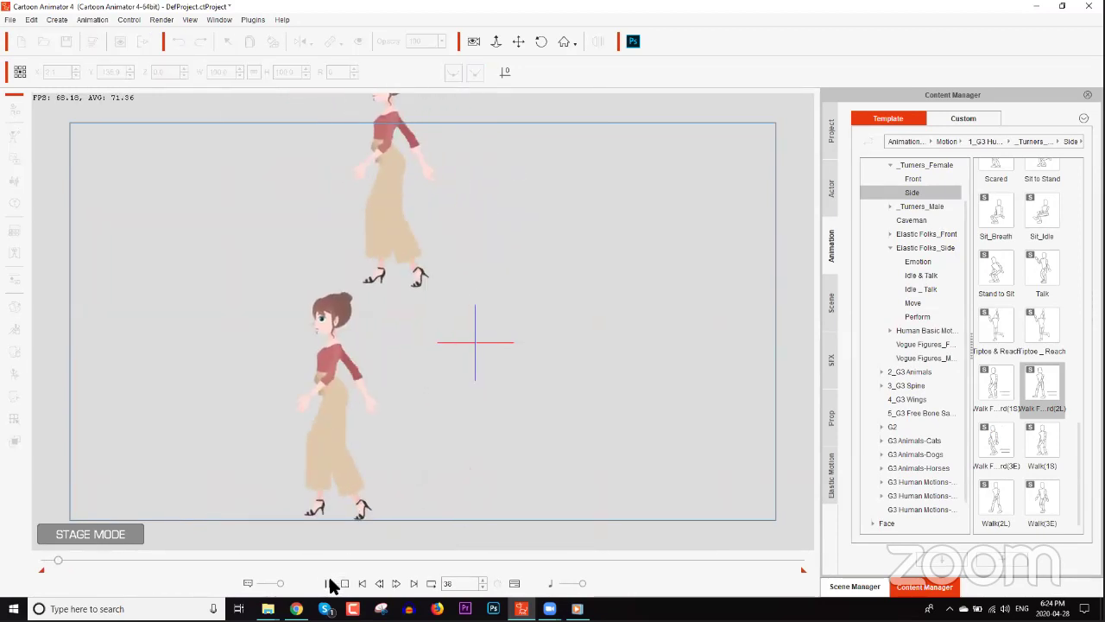
click(329, 584)
click(316, 204)
drag(316, 204, 241, 199)
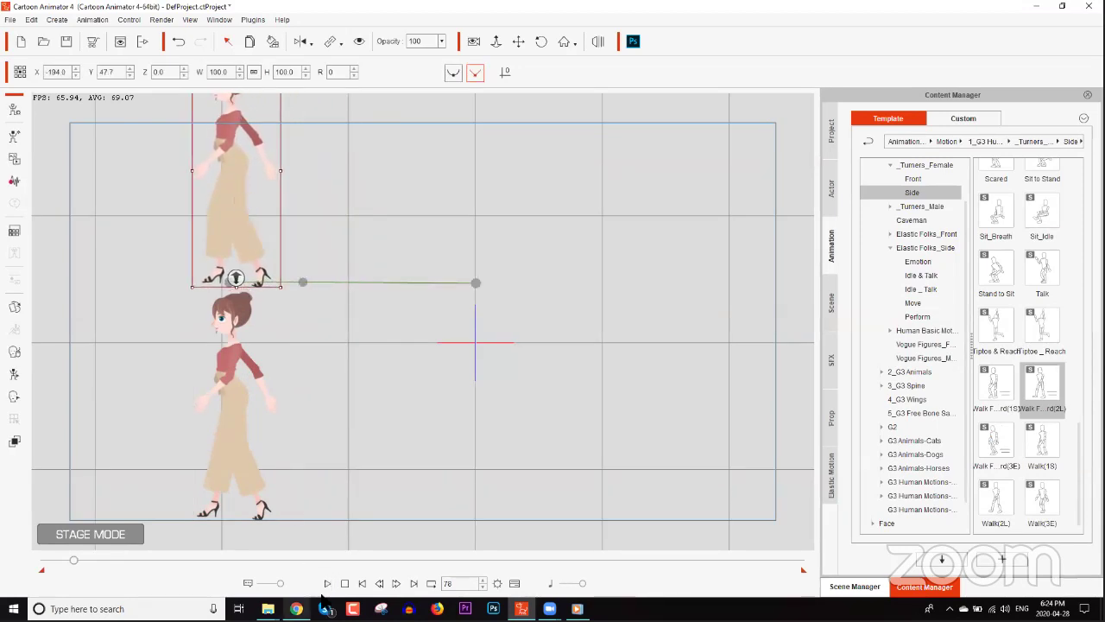
click(303, 286)
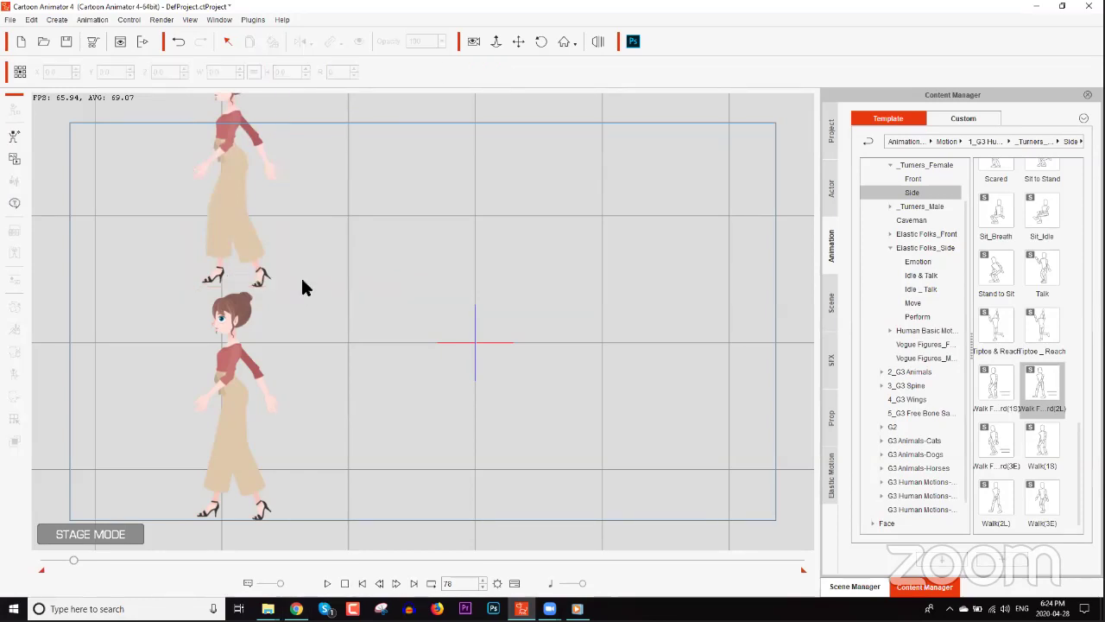
click(328, 583)
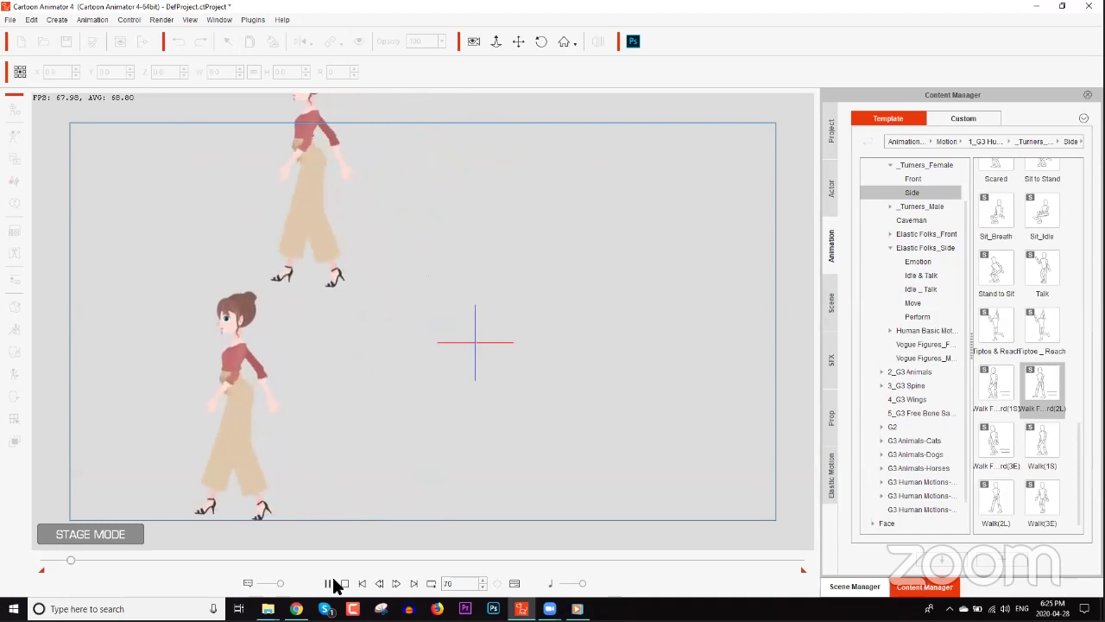
click(328, 583)
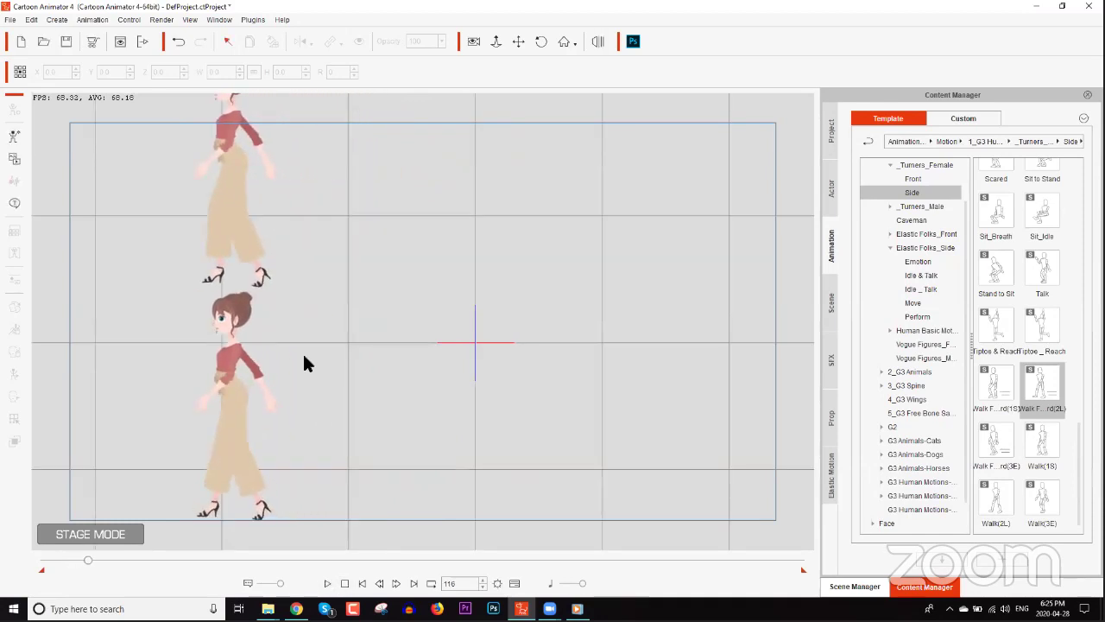
Start a new project without saving the current one
drag(1020, 375, 272, 257)
click(21, 42)
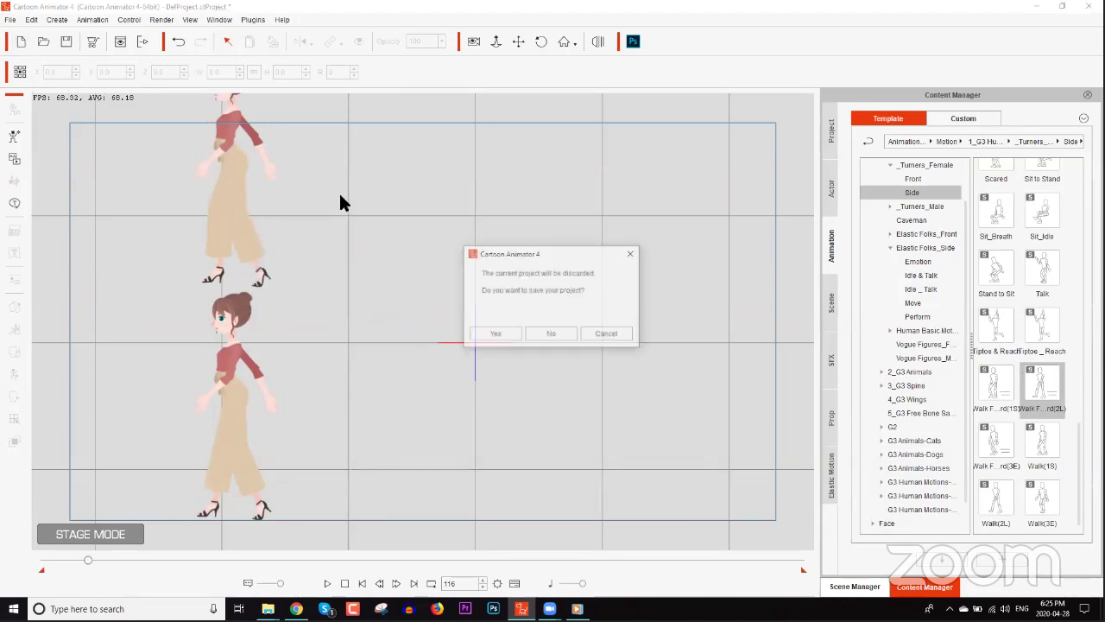
click(550, 334)
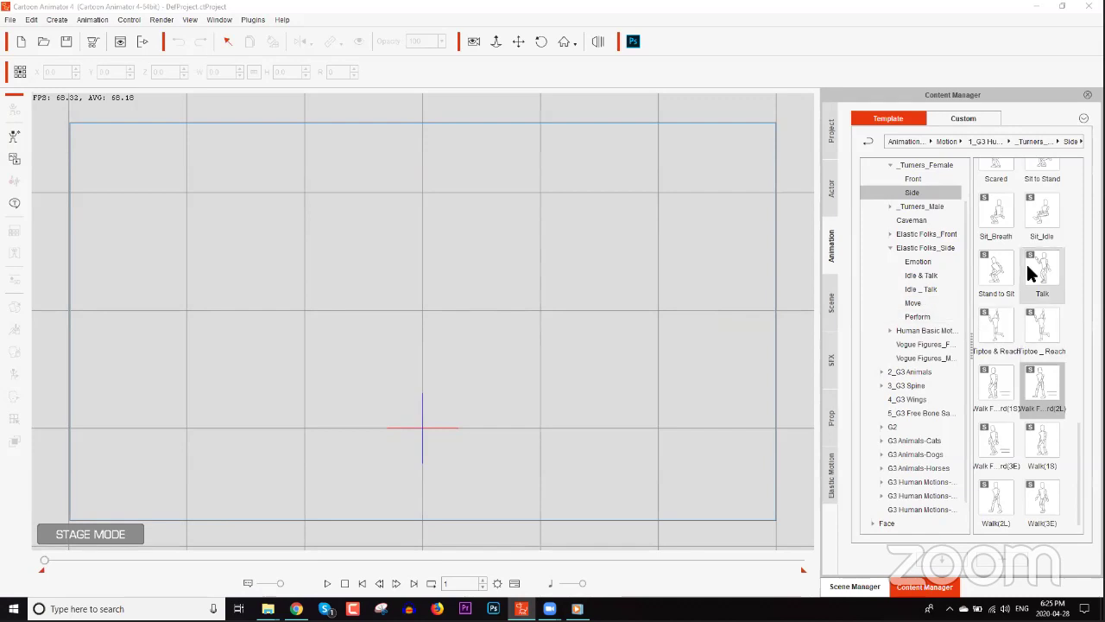
Try the Living Room 02 scene and replace it with Outdoor Scene, framing the street and shops
click(831, 193)
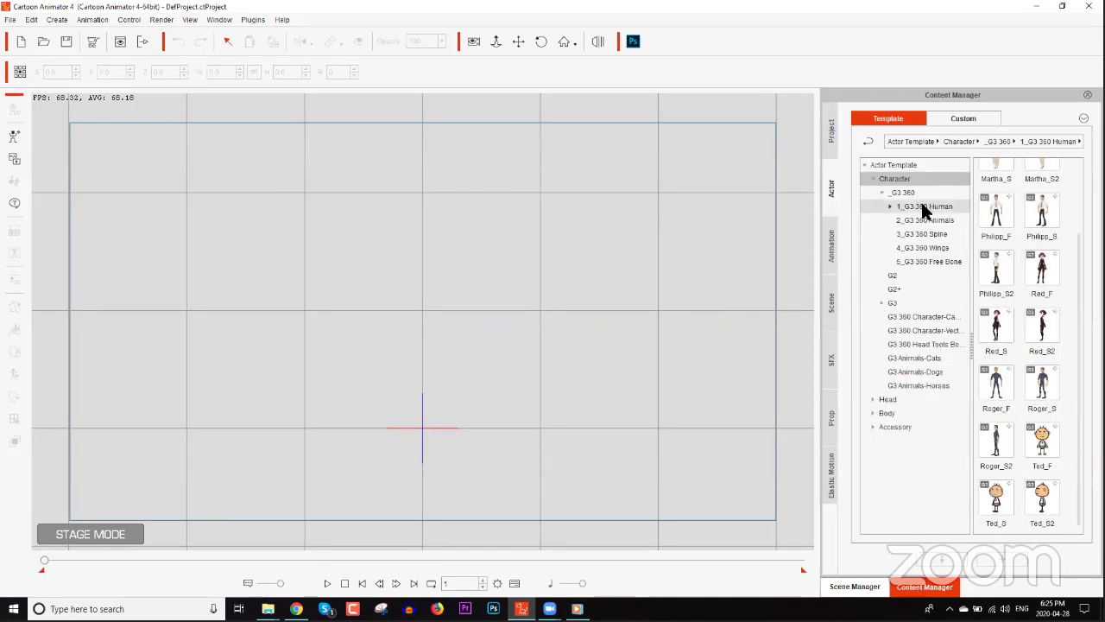
click(832, 304)
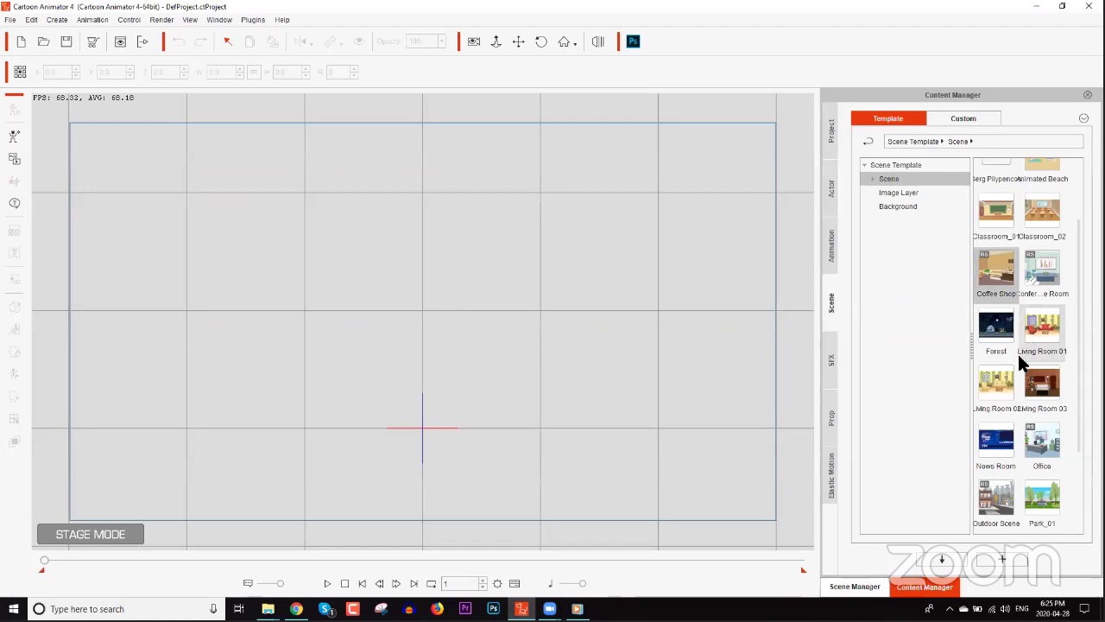
double_click(1004, 390)
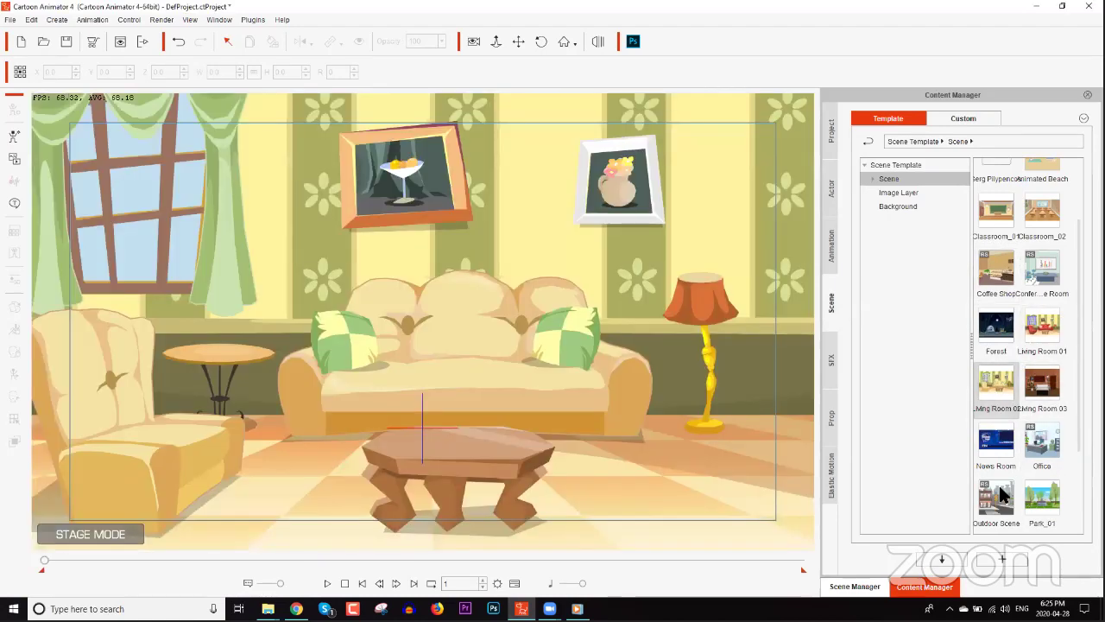
double_click(1001, 494)
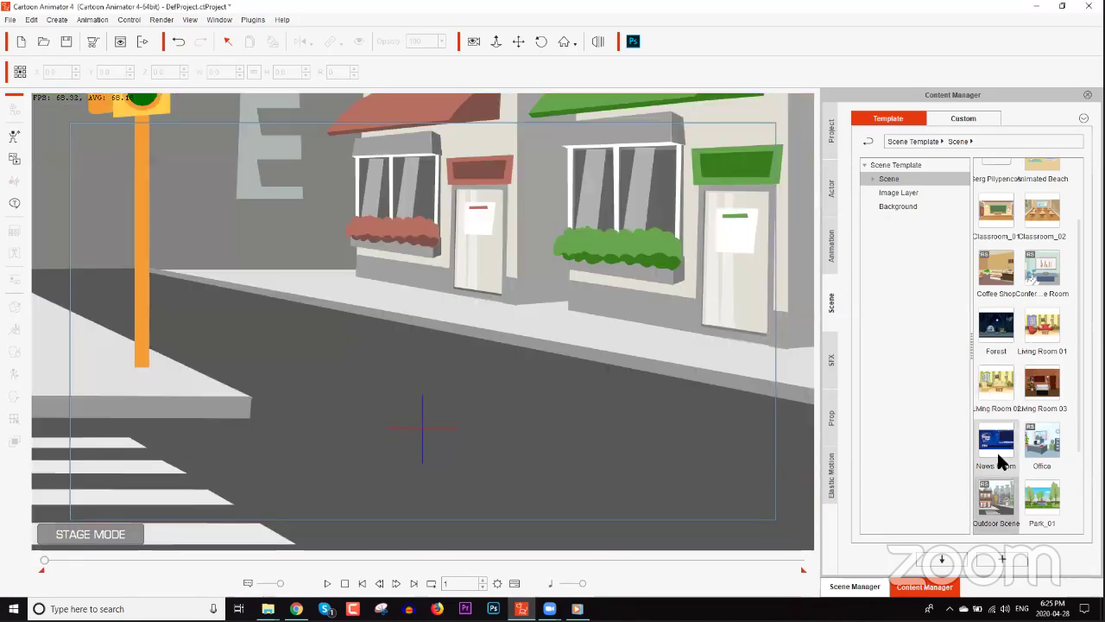
scroll(444, 316, down, 3)
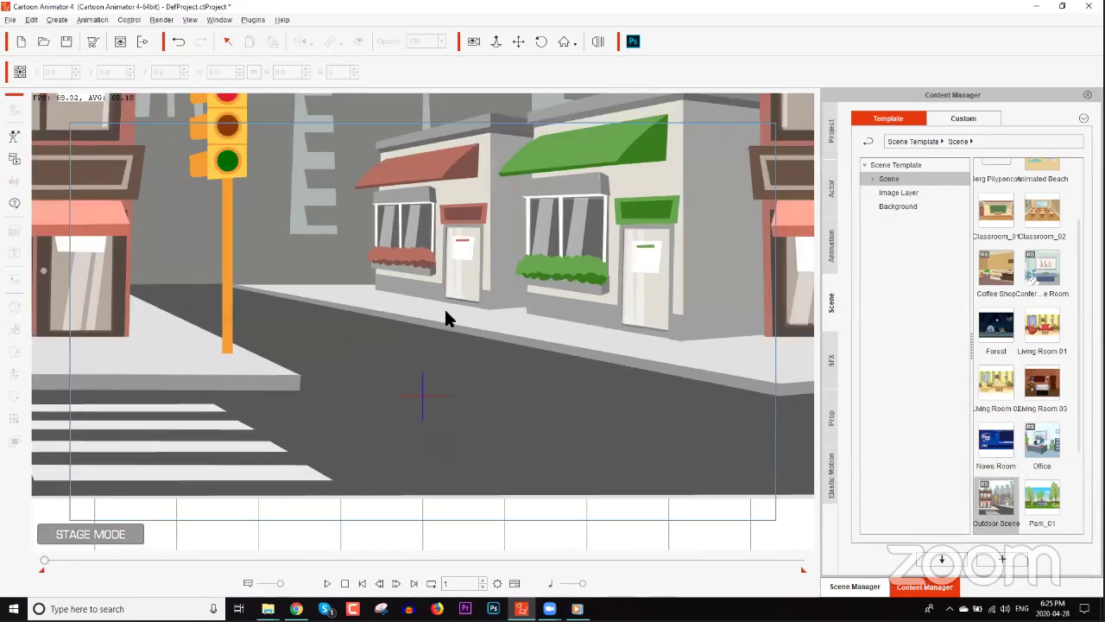
scroll(473, 405, down, 3)
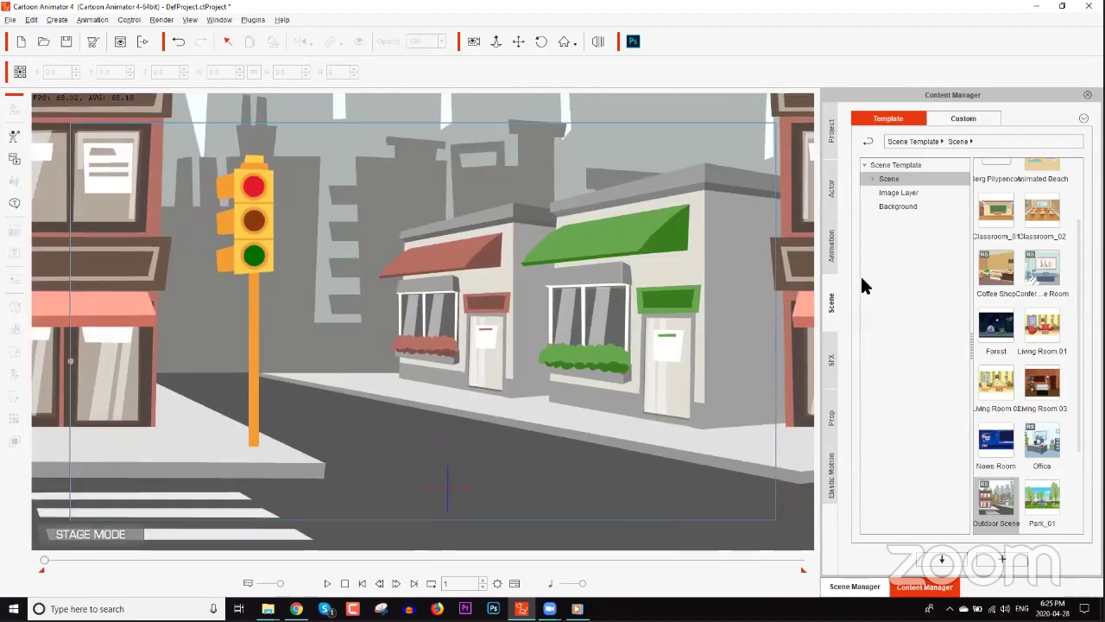
Place Philipp_F on the street at about X -82.1, Y 14.4, scaled to about 105.3, with a copy beside him at about X 105.5, Y 16.9
click(831, 188)
drag(996, 212, 435, 425)
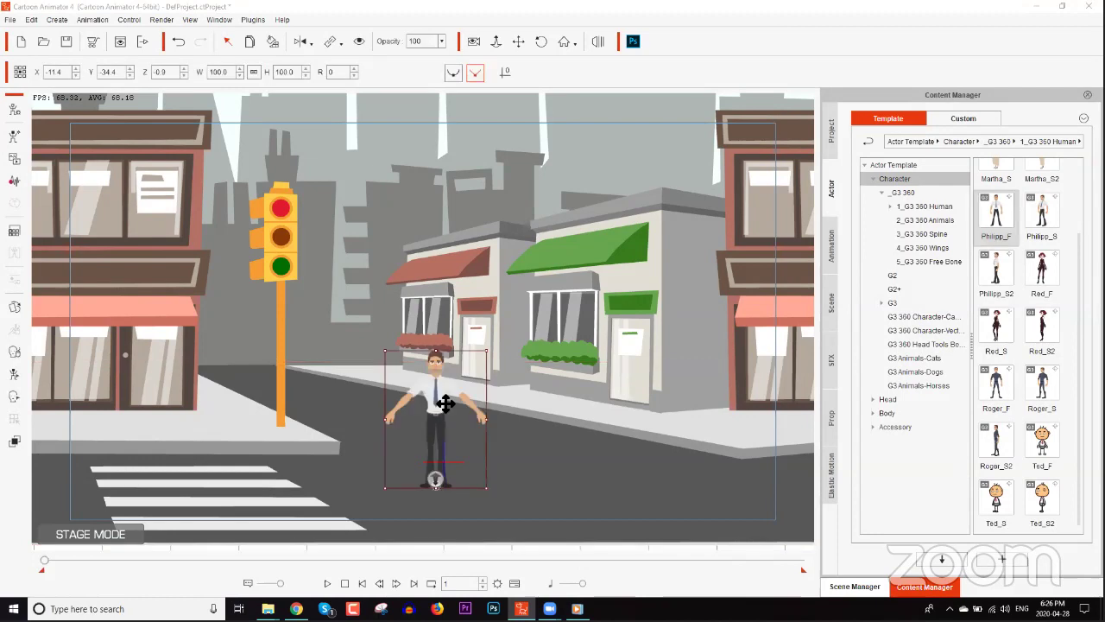
drag(486, 352, 457, 343)
drag(419, 394, 391, 361)
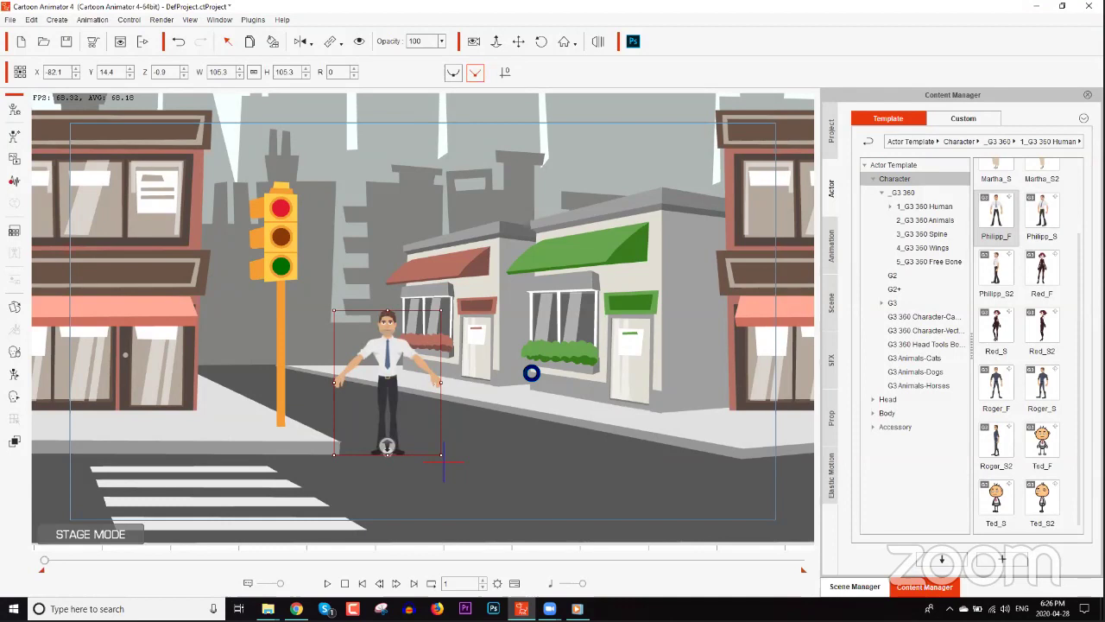
key(ctrl+v)
mouse_move(524, 372)
mouse_down()
mouse_move(535, 373)
mouse_move(518, 374)
mouse_up()
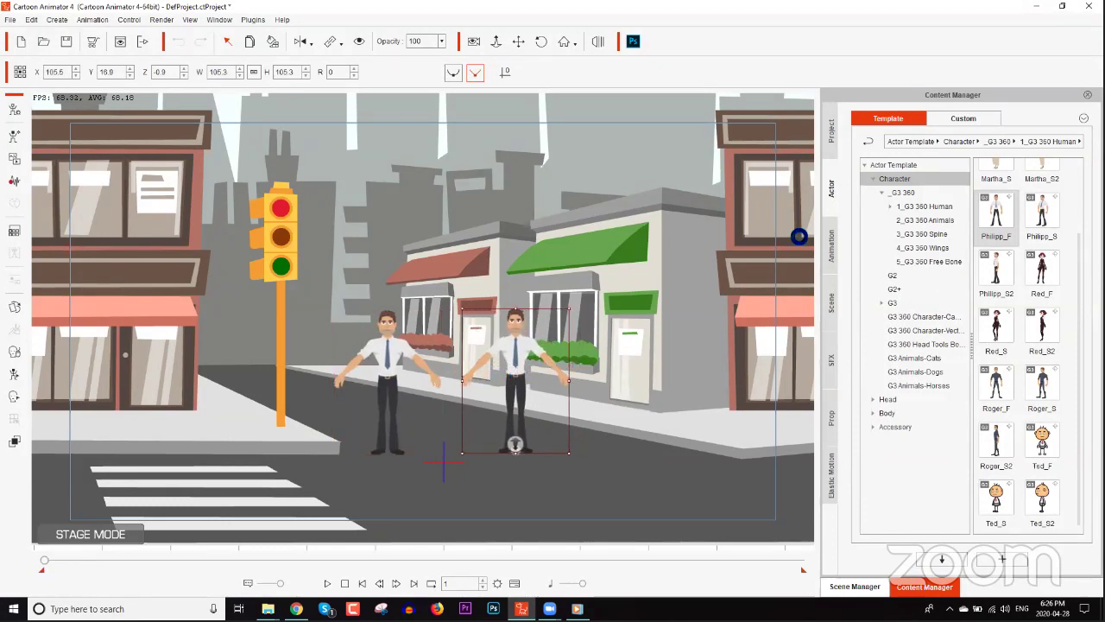
Apply the Walk motion from the Elastic Folks_Front Move set to the Philipp_F copy and preview it
click(833, 246)
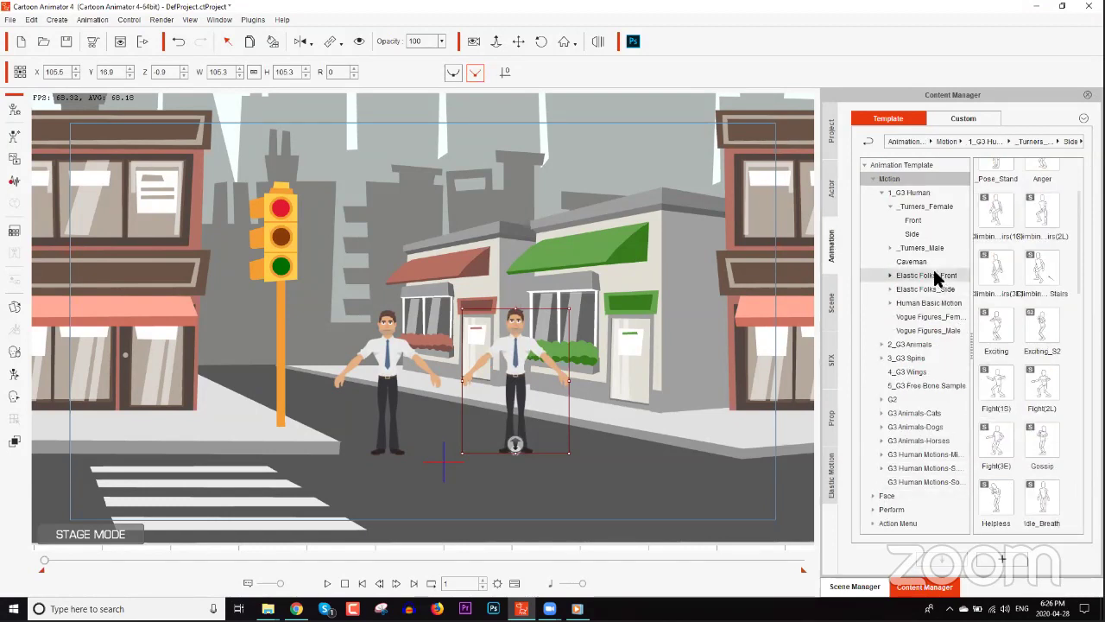
click(889, 276)
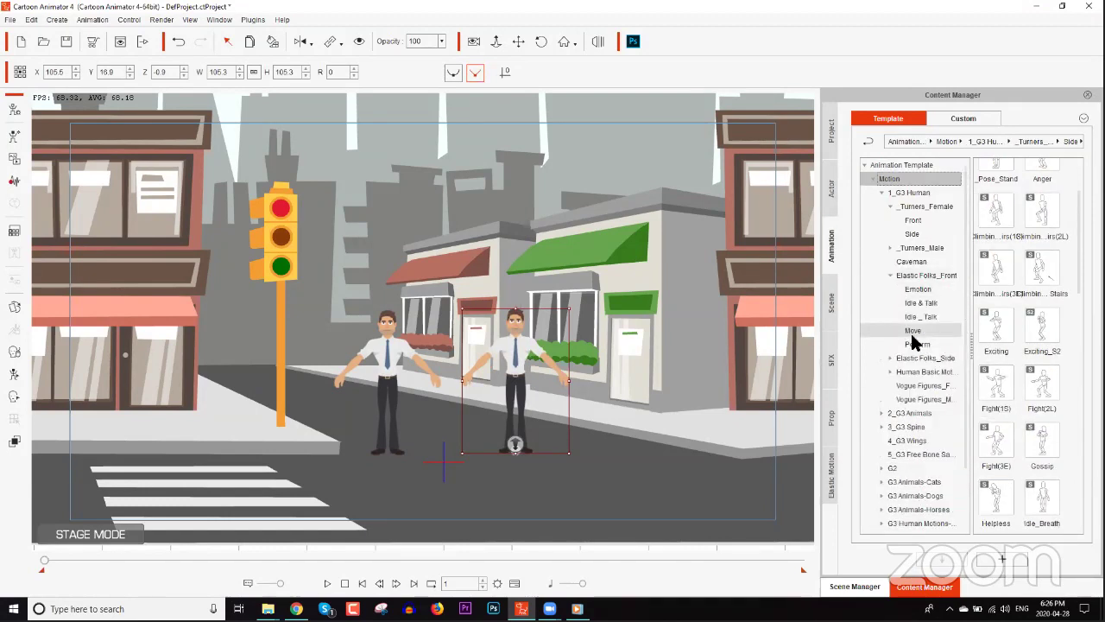
click(913, 343)
click(913, 331)
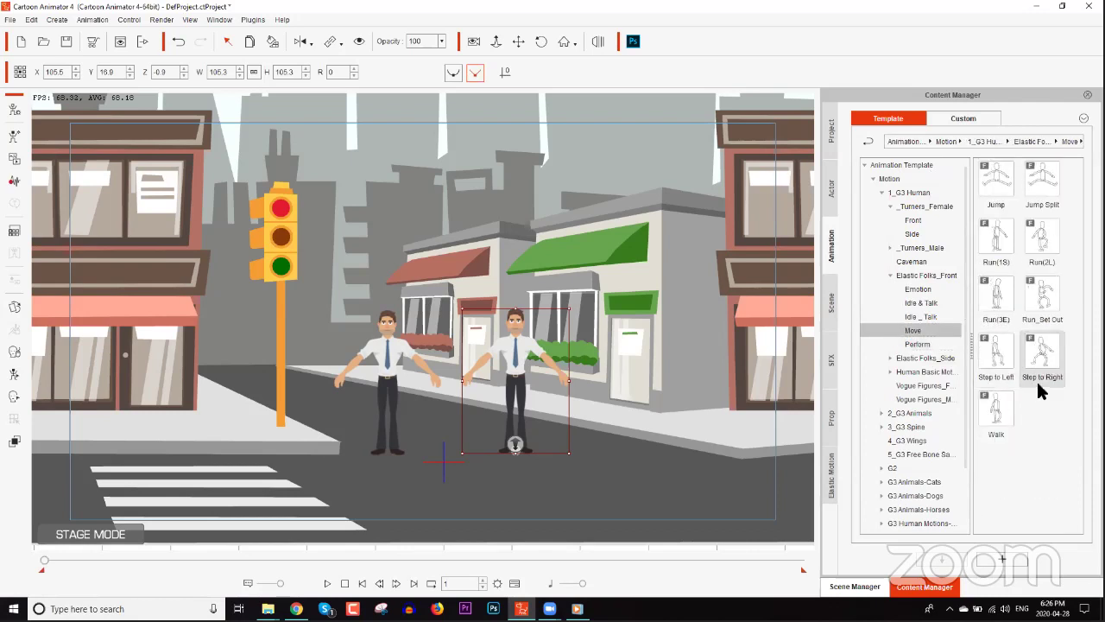
double_click(999, 409)
click(327, 585)
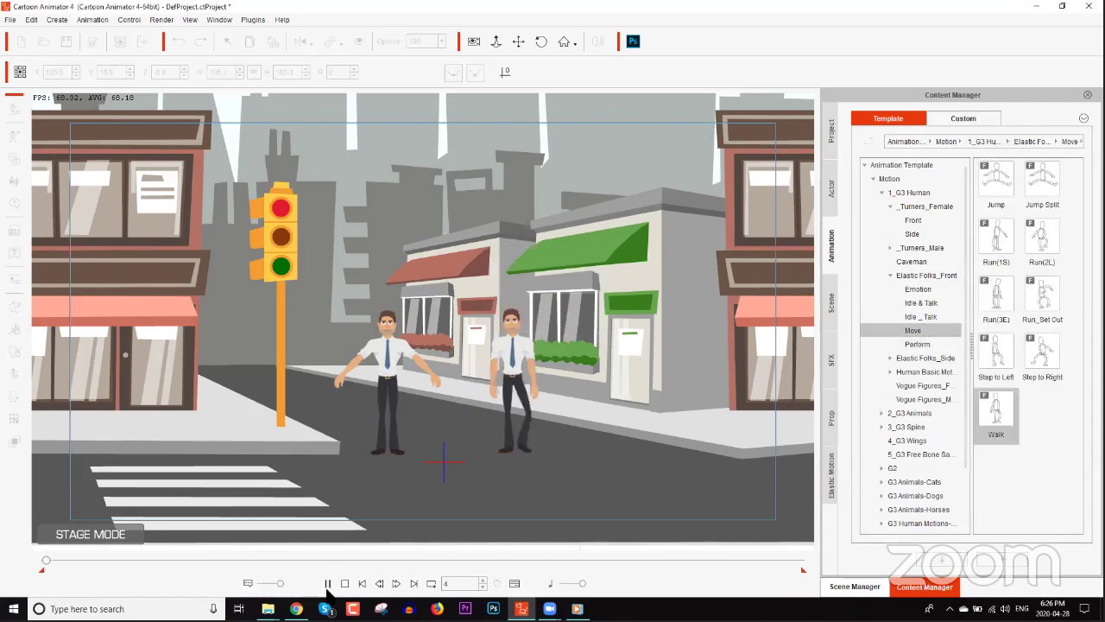
click(344, 584)
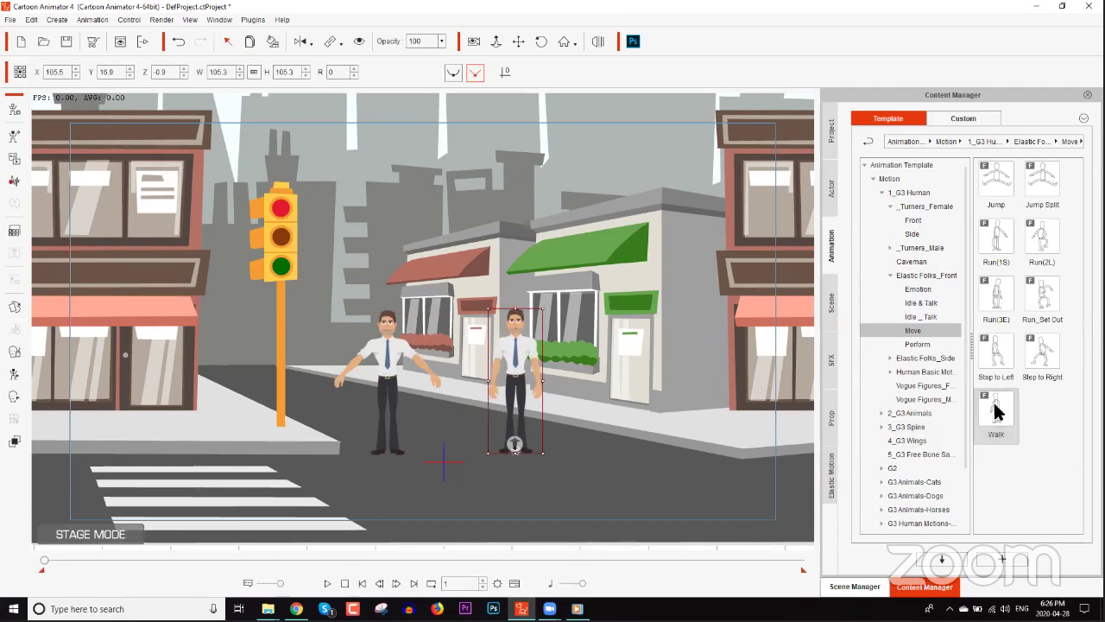
Apply the same front-view Walk motion to the original Philipp_F and preview both characters walking
click(997, 410)
click(387, 371)
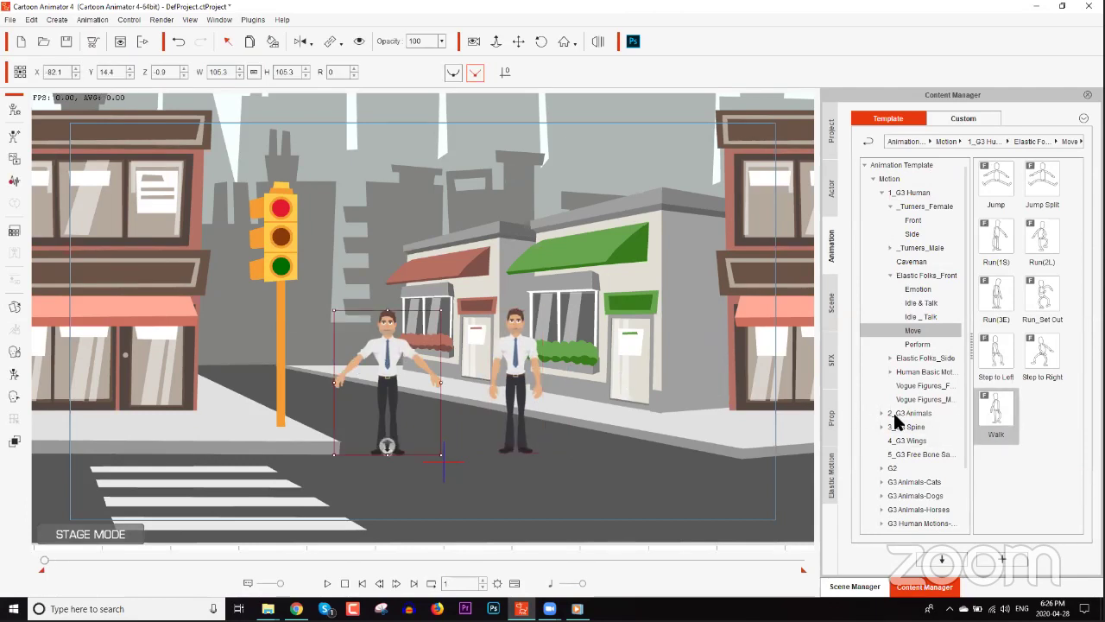
double_click(1004, 413)
key(space)
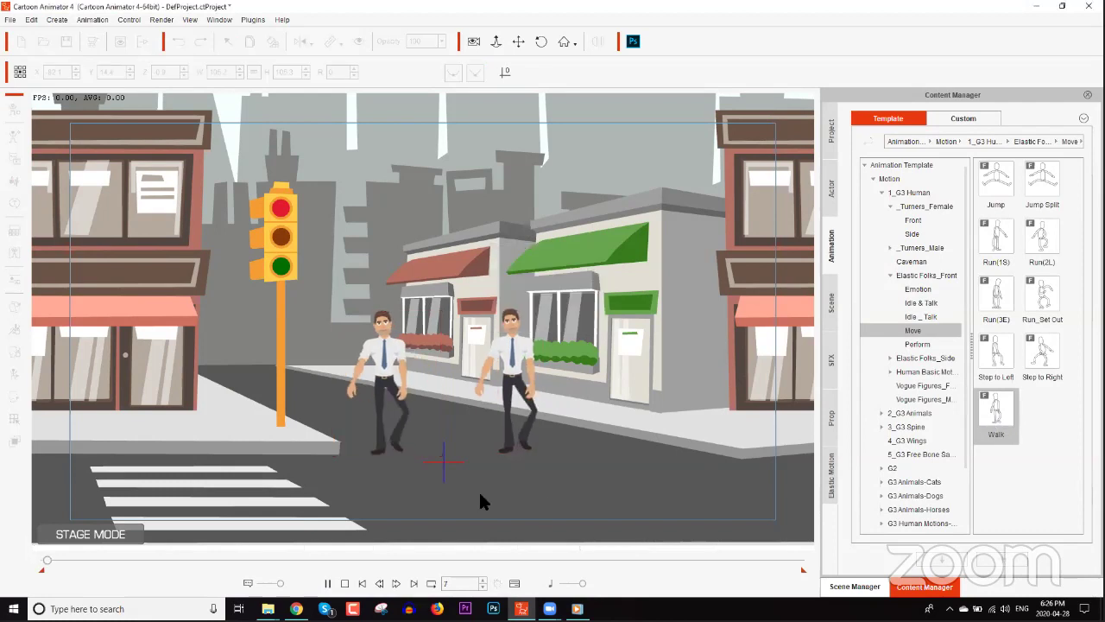
key(space)
key(F3)
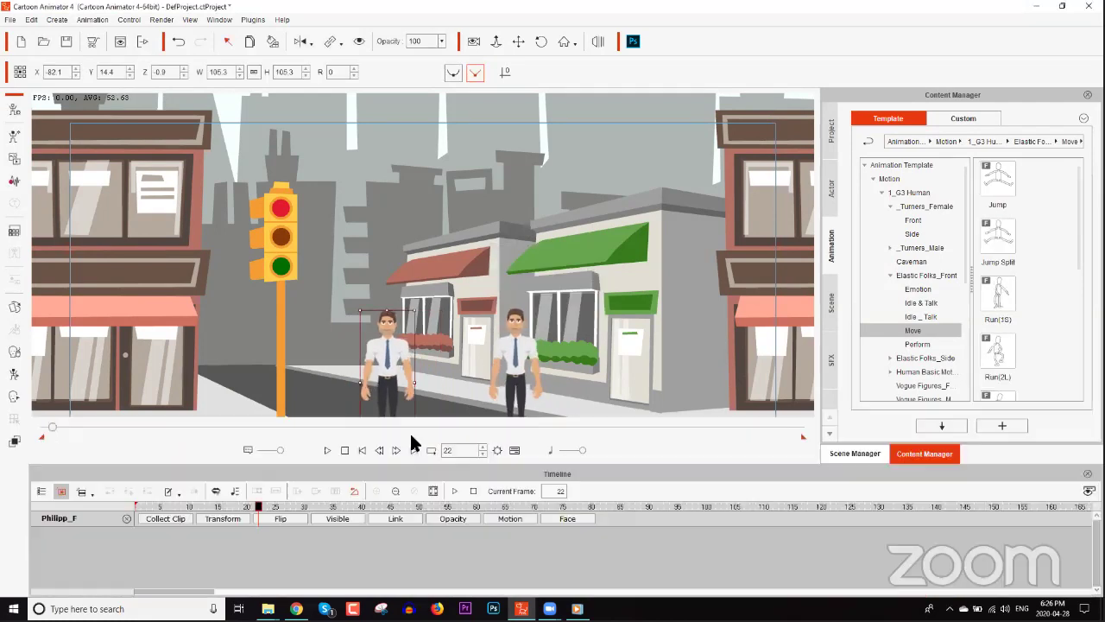
click(488, 519)
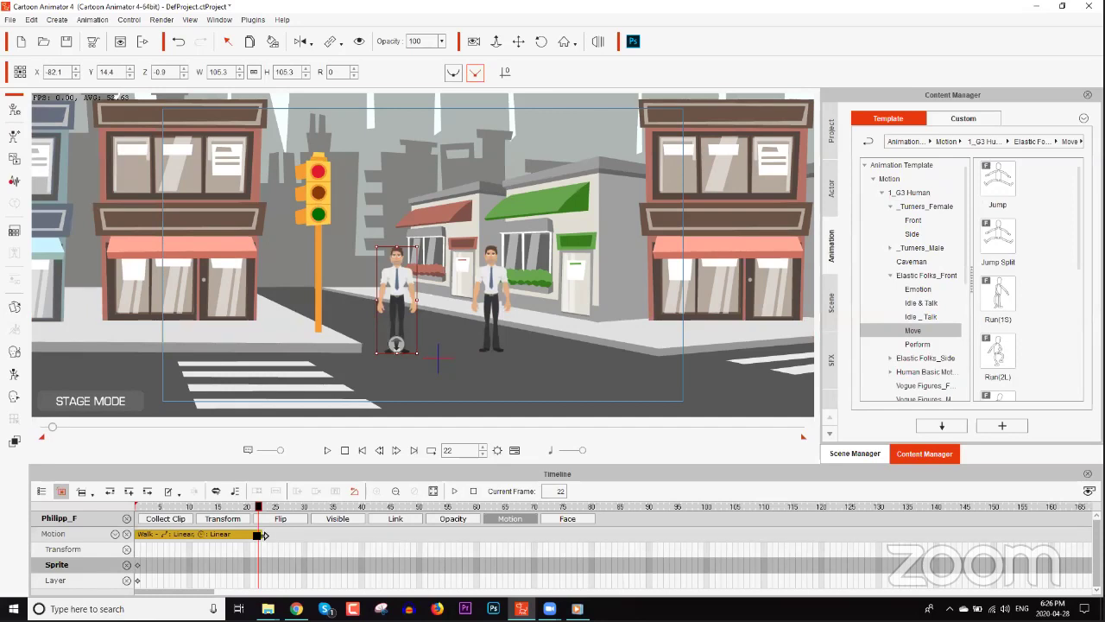
drag(262, 535, 1089, 534)
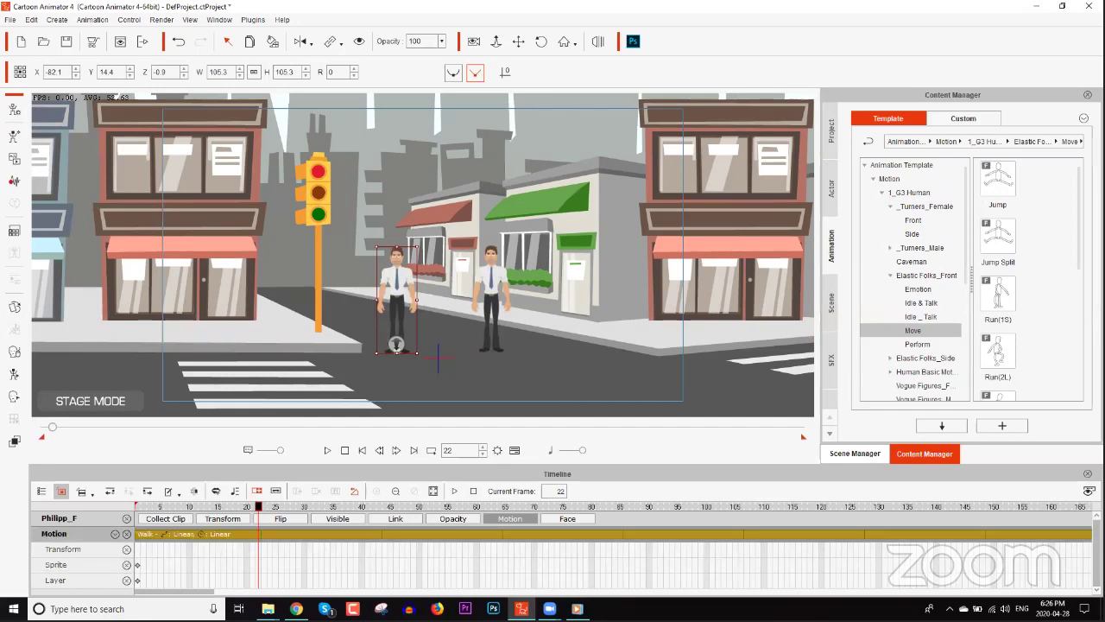
Show the Philipp_F copy's motion track, extend his looping Walk clip past frame 165, and preview both characters
click(490, 295)
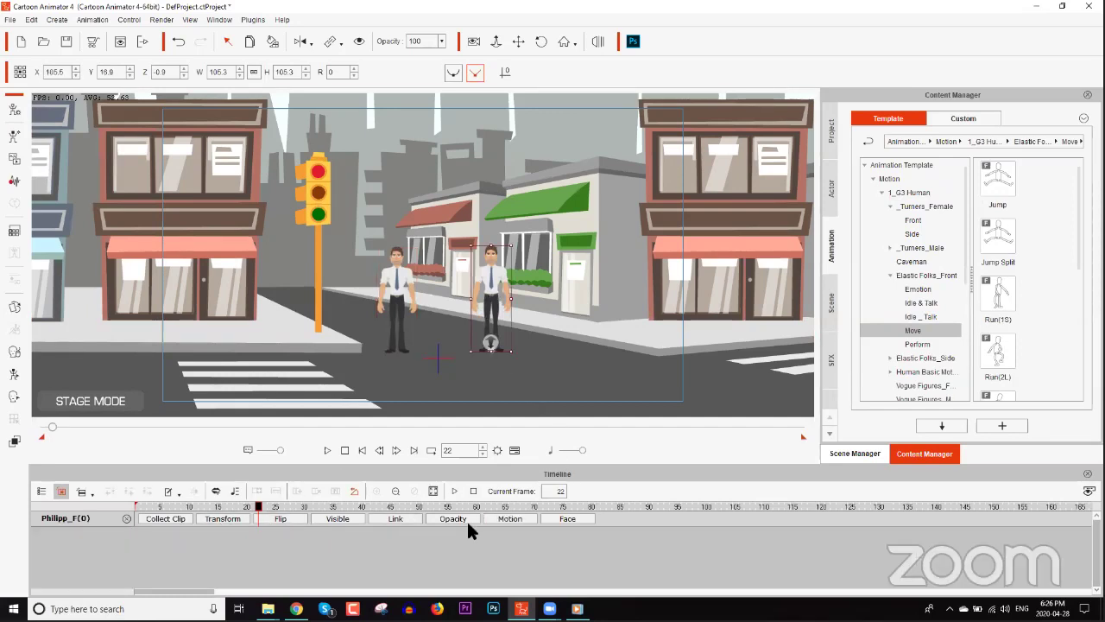
click(507, 519)
drag(262, 536, 1090, 534)
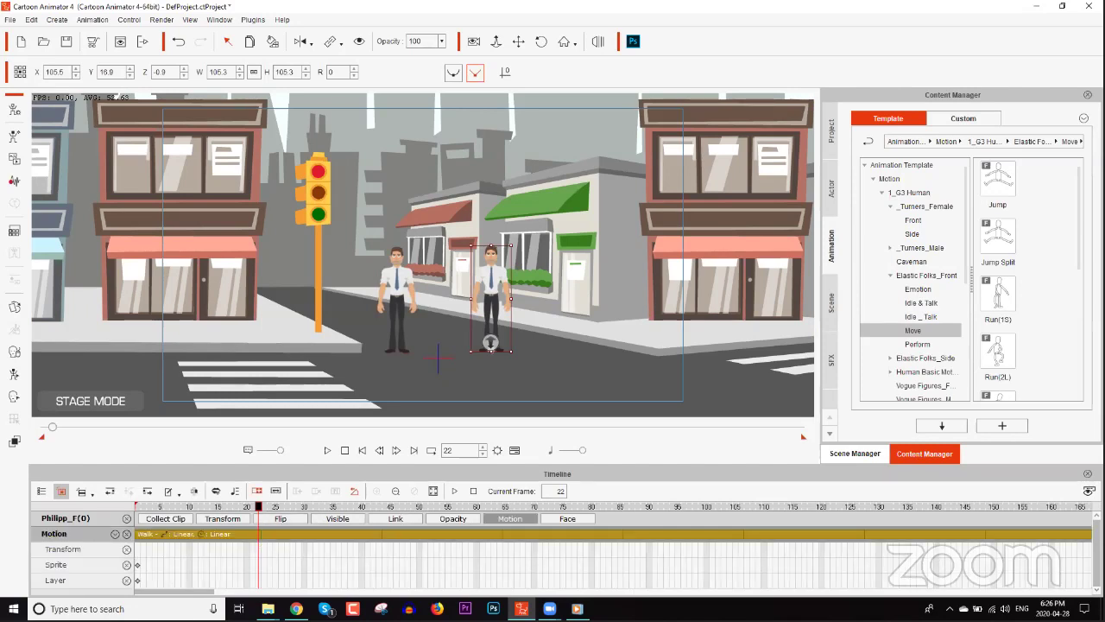
click(334, 448)
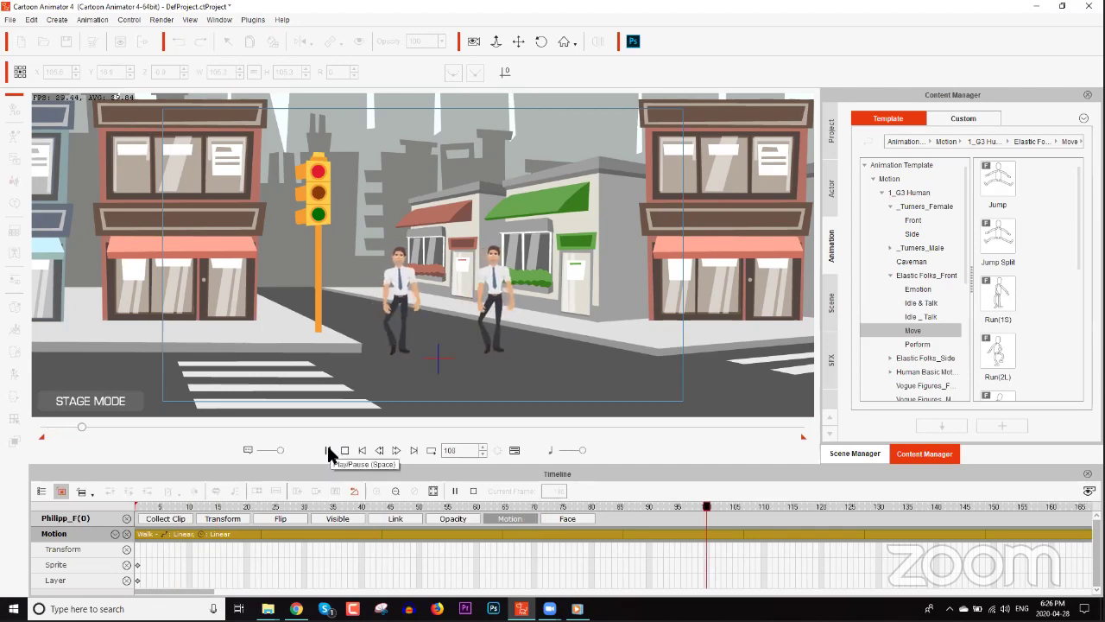
click(327, 447)
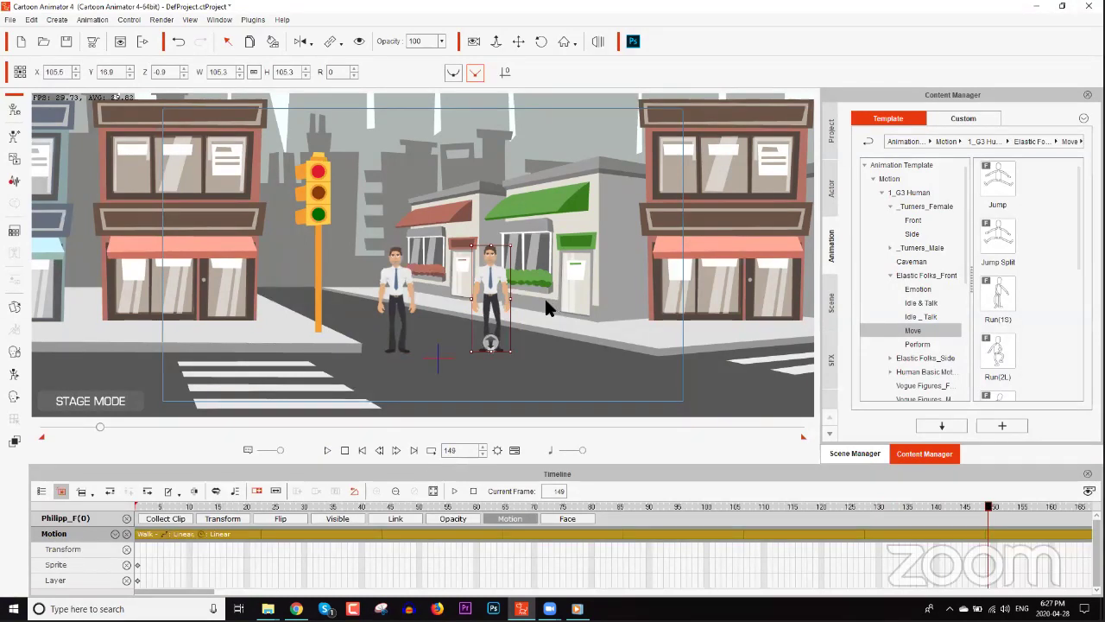
Scale the Philipp_F copy up to about 144.6 at frame 149 and move him to about X 104.4, Y -38.0
drag(512, 247, 577, 223)
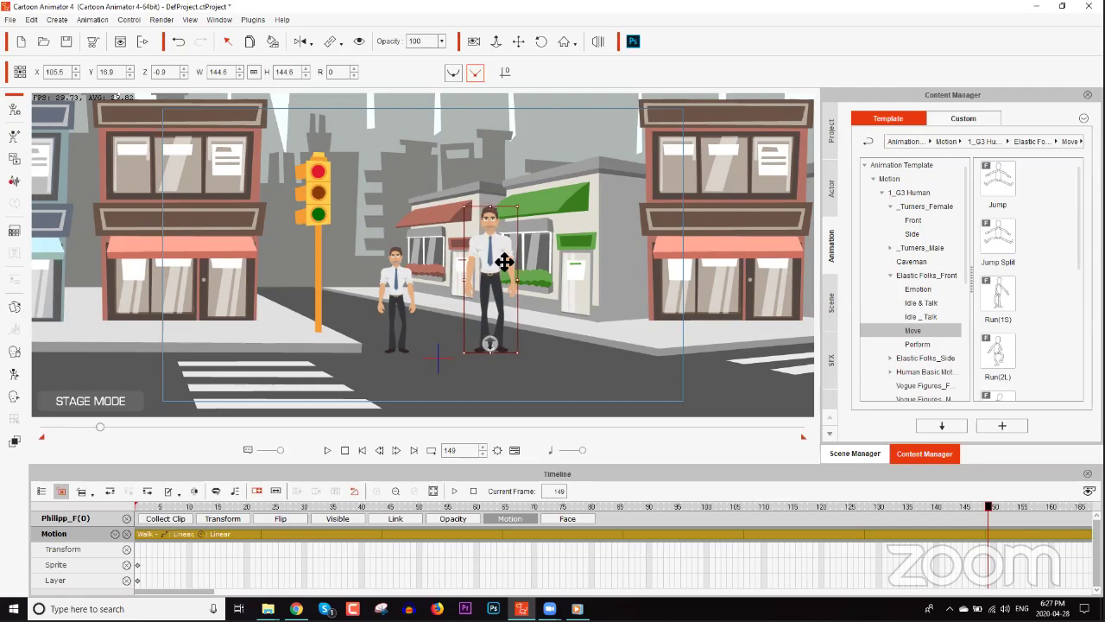
drag(503, 263, 502, 291)
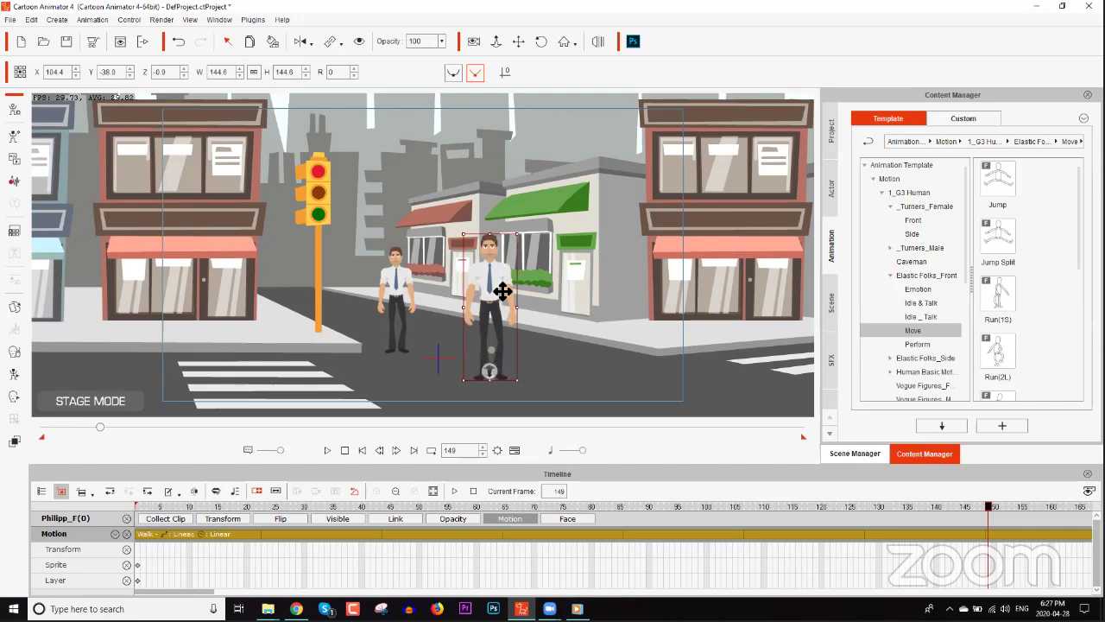
Bring the original Philipp_F forward to about Z 1082.1 at frame 149, position him near X -67.7, Y 28.8, and briefly play the scene
click(398, 285)
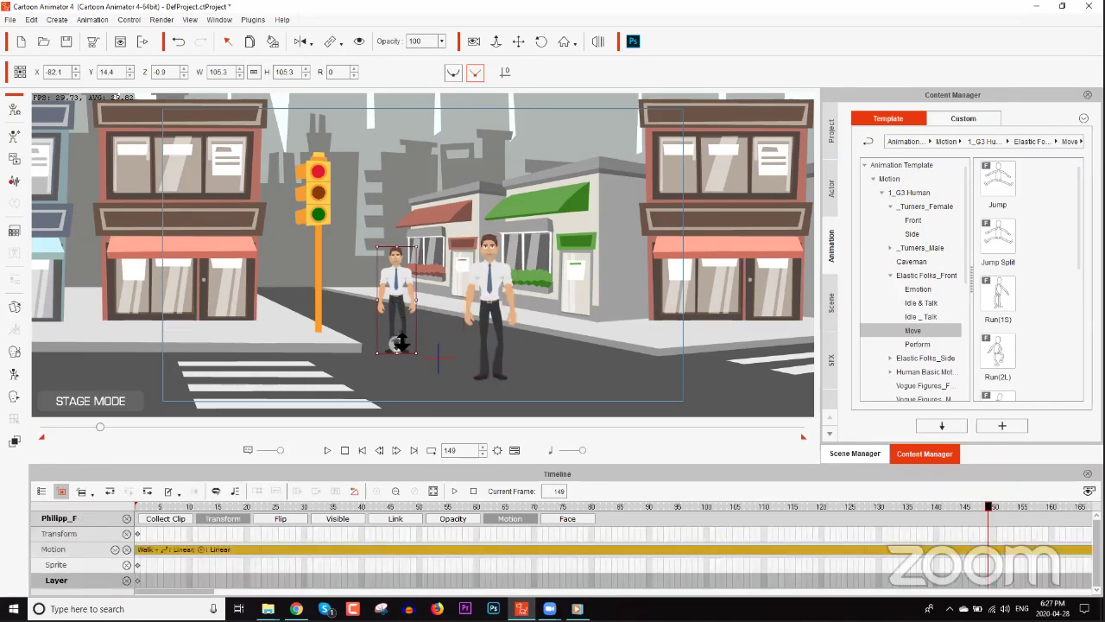
drag(400, 344, 355, 550)
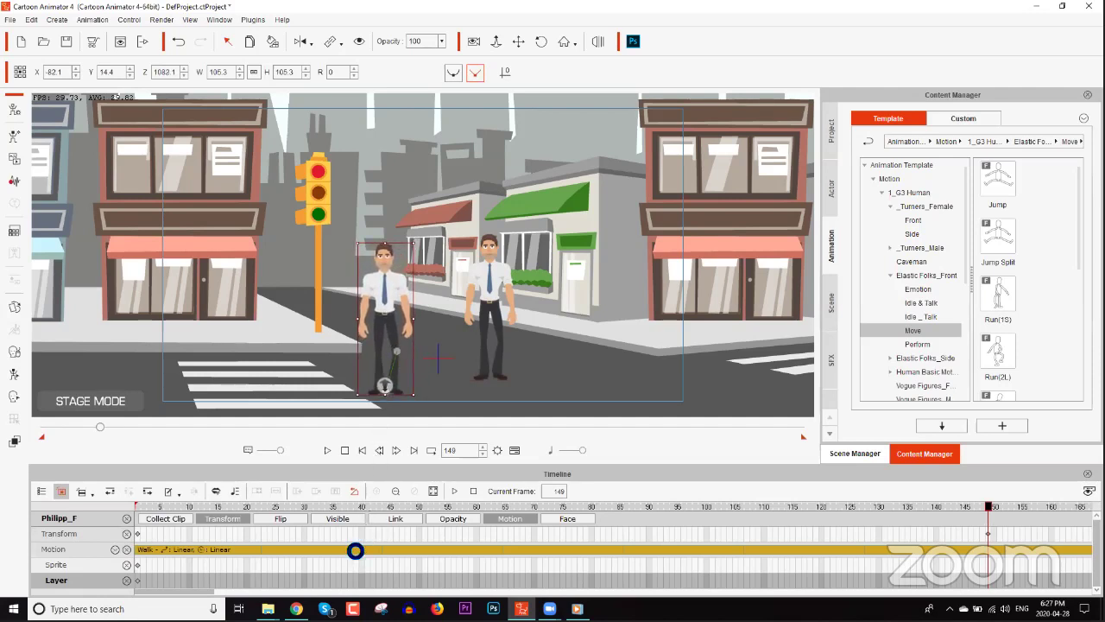
drag(392, 316, 402, 308)
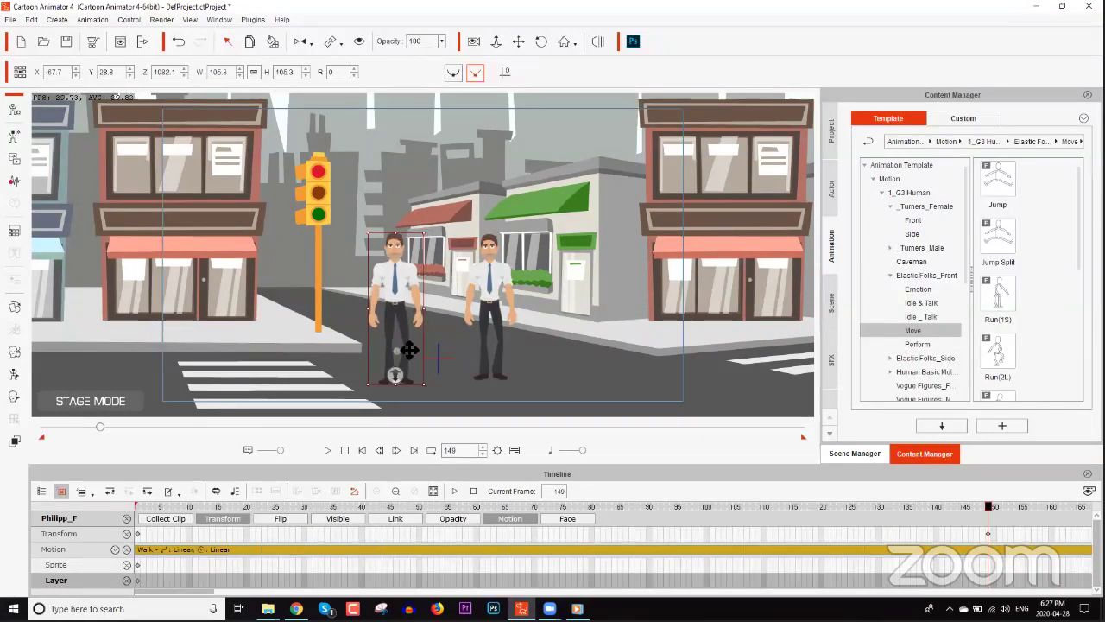
click(342, 448)
click(327, 450)
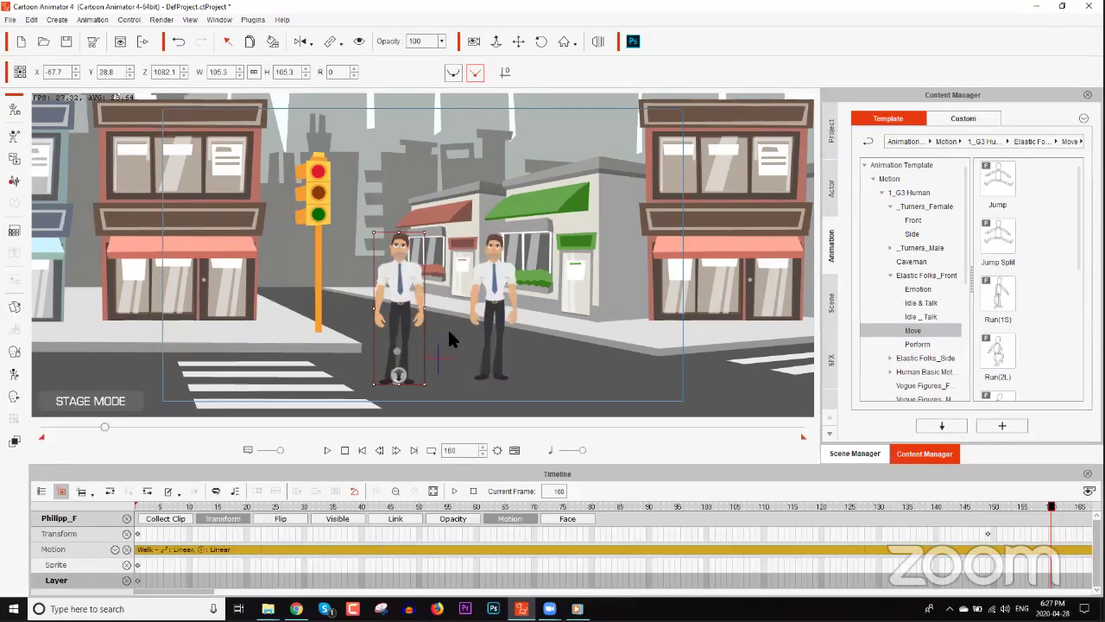
scroll(452, 267, up, 4)
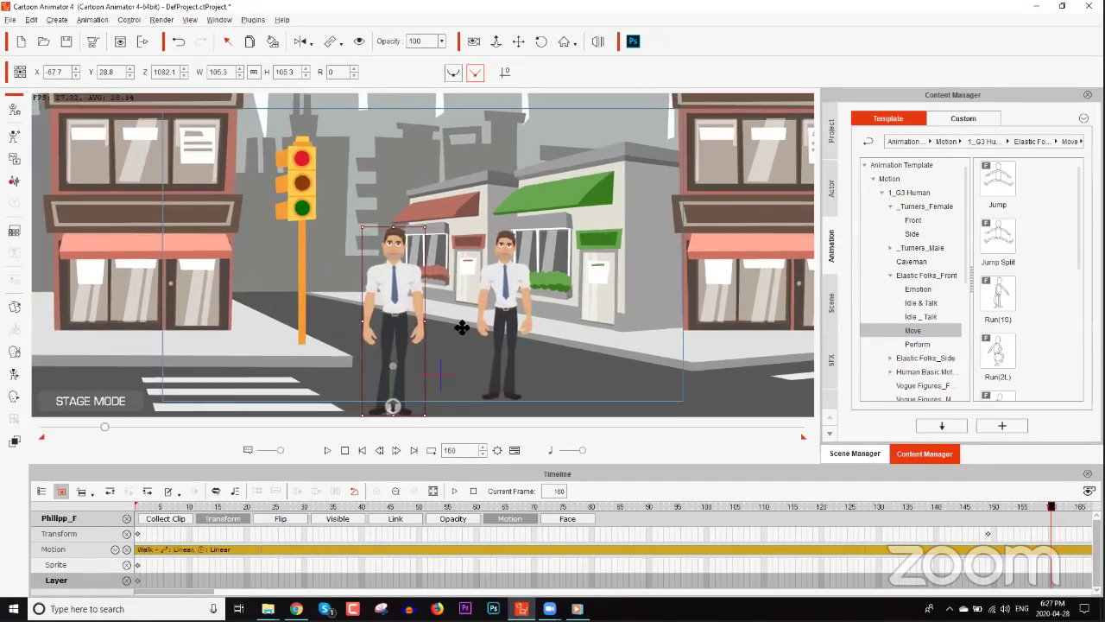
scroll(452, 281, up, 5)
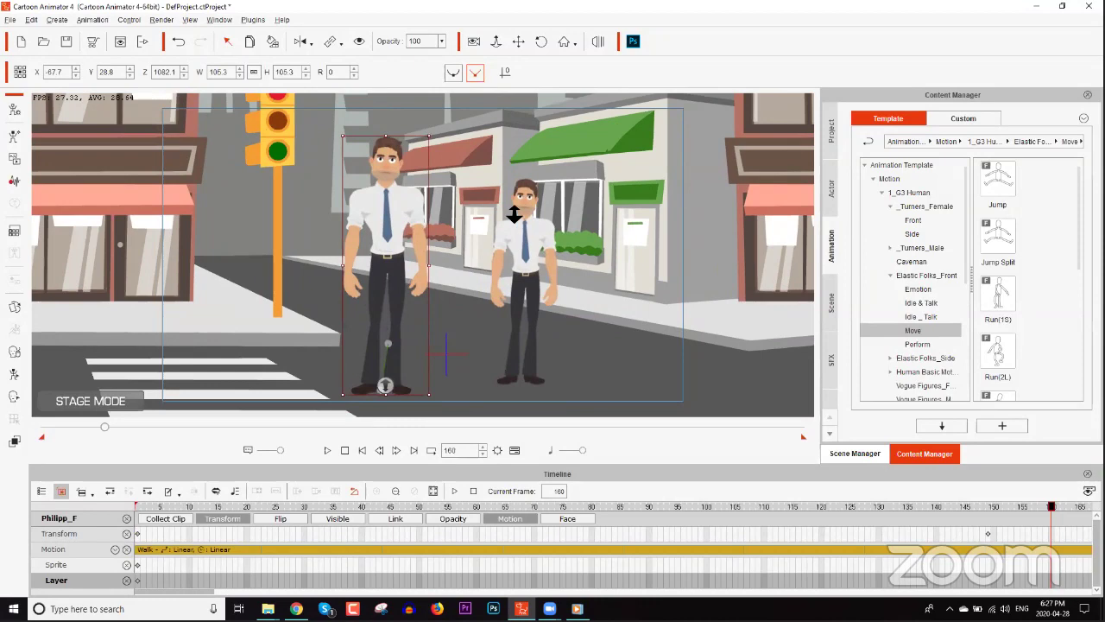
scroll(452, 140, down, 2)
scroll(446, 271, up, 3)
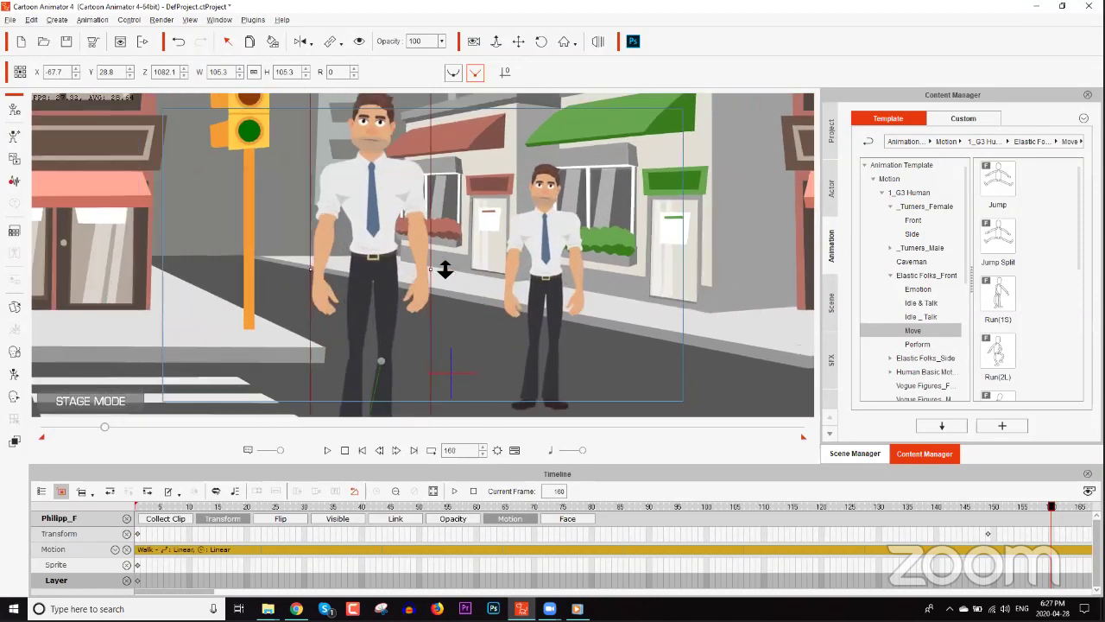
scroll(386, 182, down, 1)
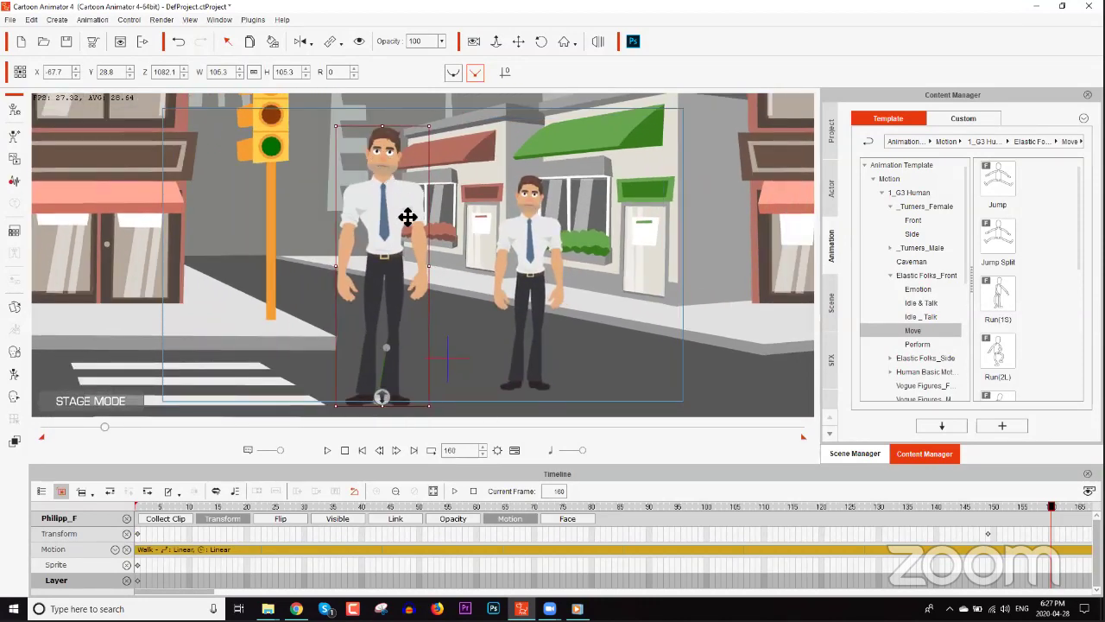
drag(617, 285, 532, 275)
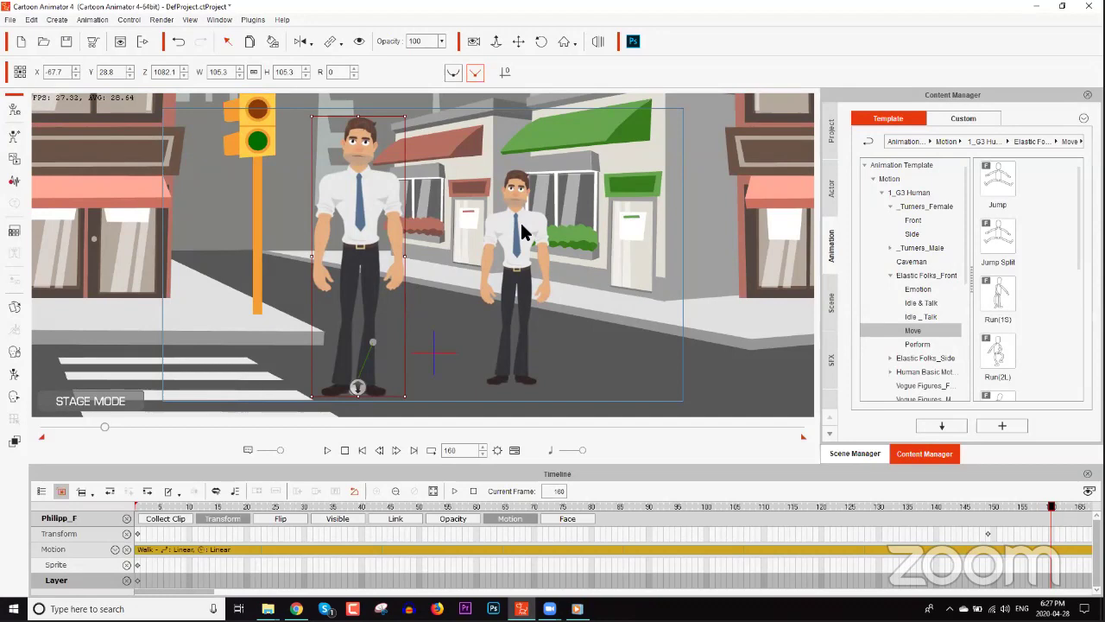
drag(505, 257, 458, 261)
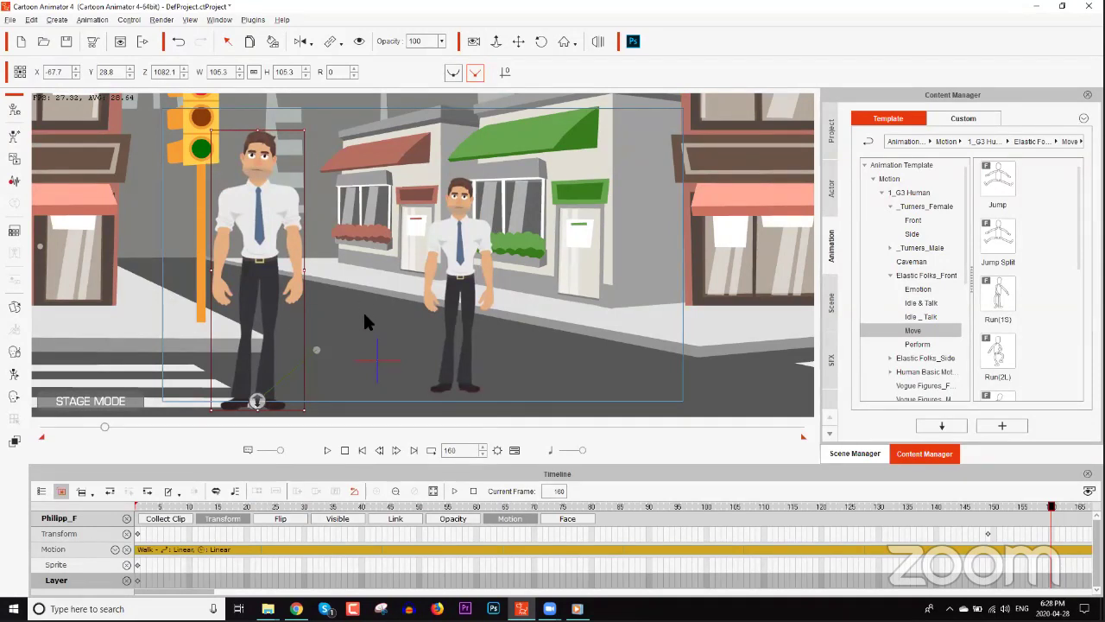
drag(369, 317, 260, 360)
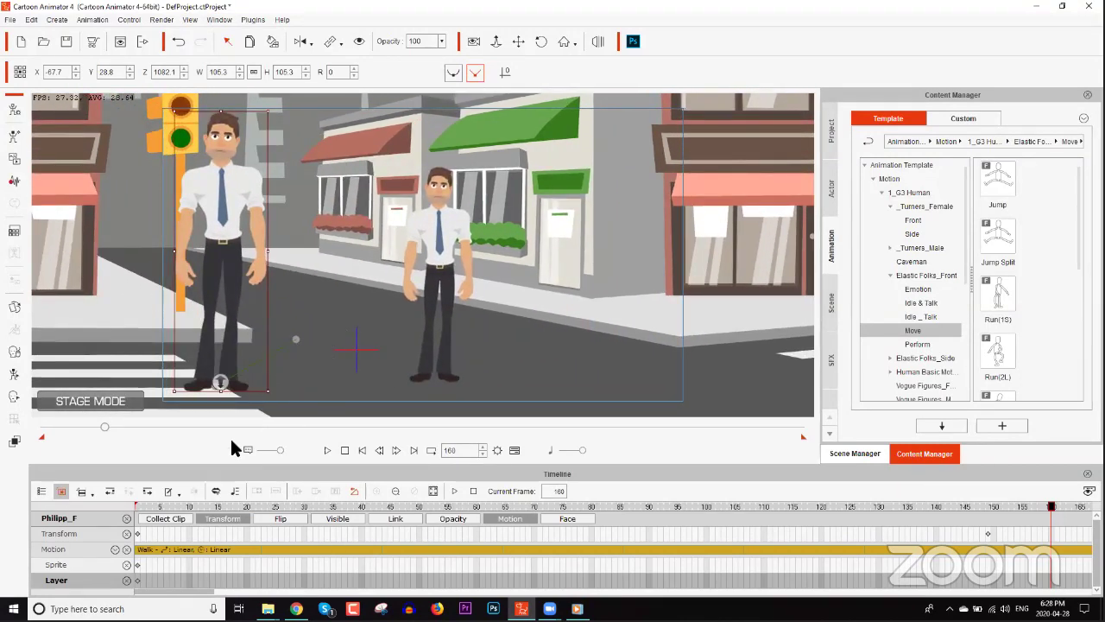
Turn on camera recording and reframe the camera around both Philipp_F characters at frame 160
click(473, 42)
drag(464, 182, 455, 394)
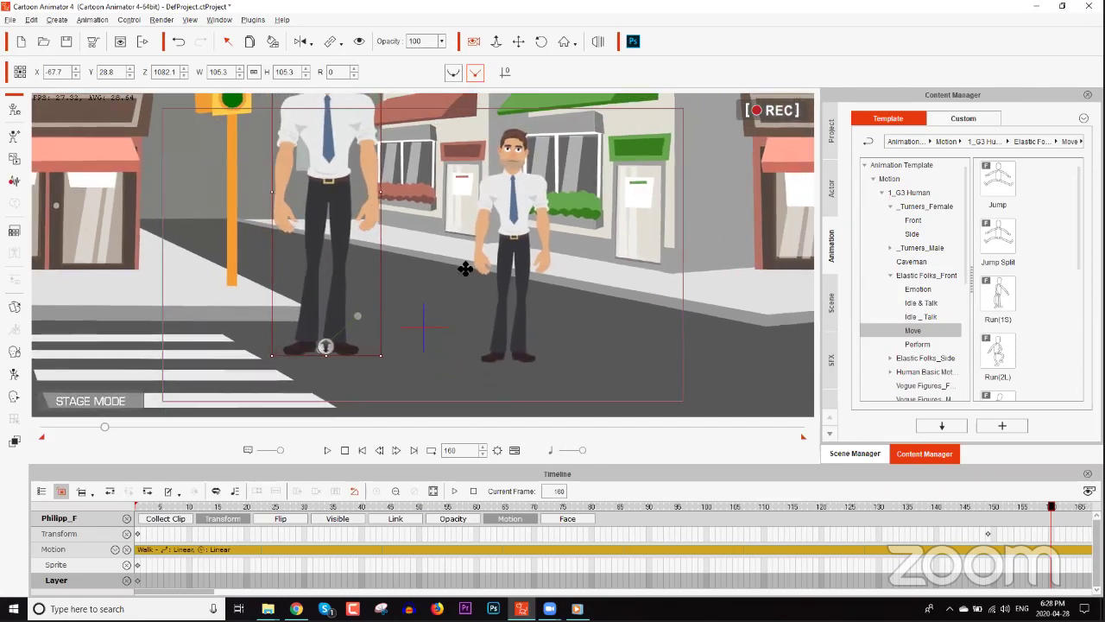
drag(465, 268, 464, 354)
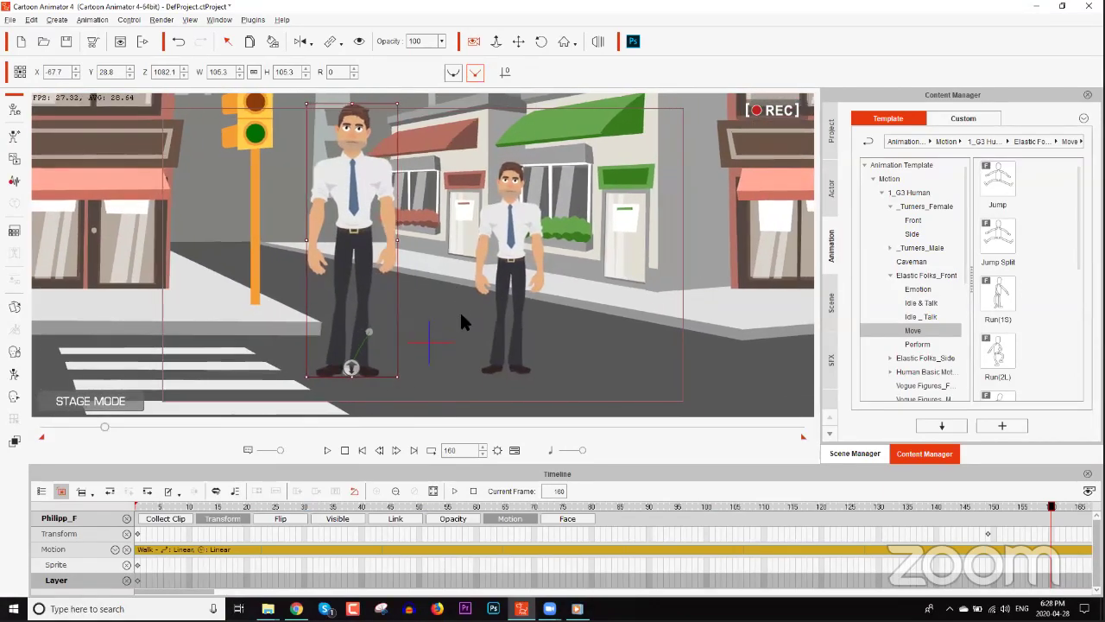
Preview the recorded camera move and both walking characters from frame 1 to frame 202
drag(107, 424, 9, 420)
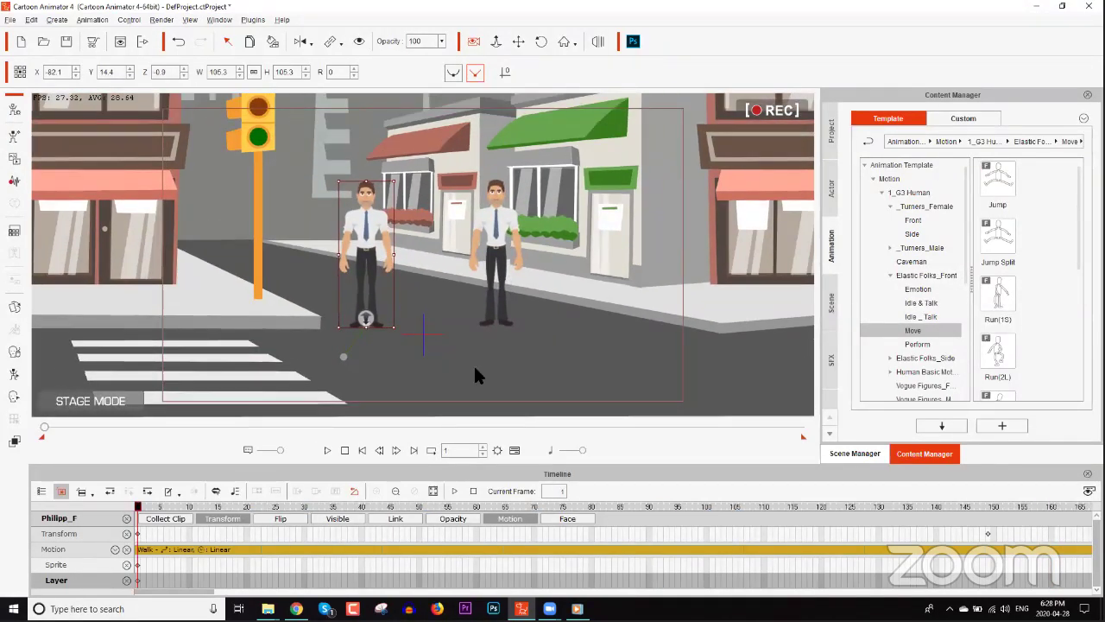
click(327, 450)
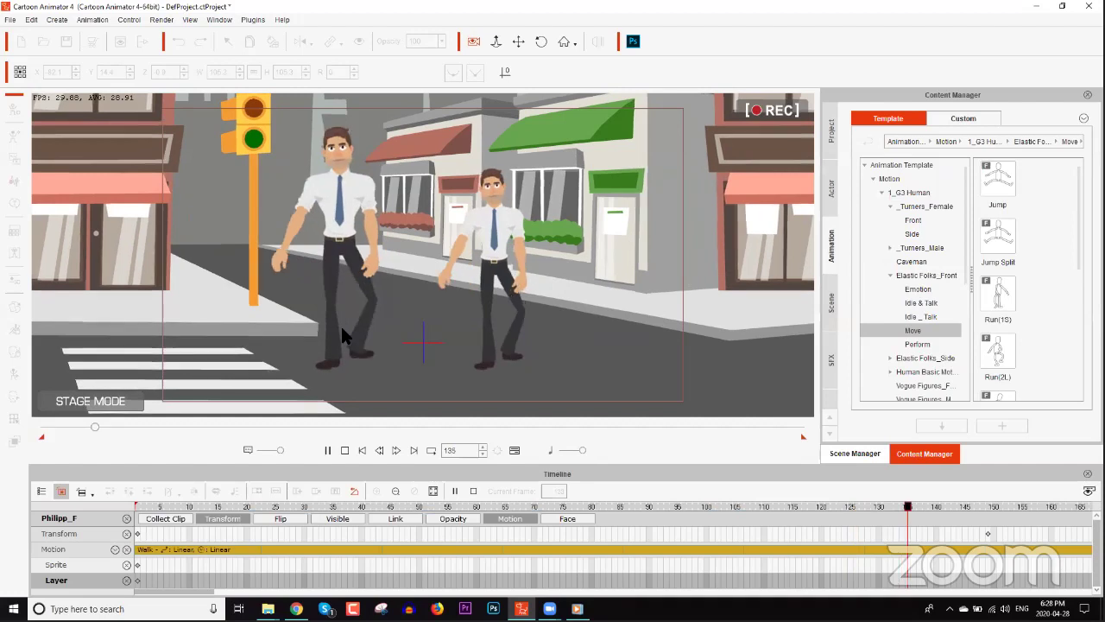
click(327, 450)
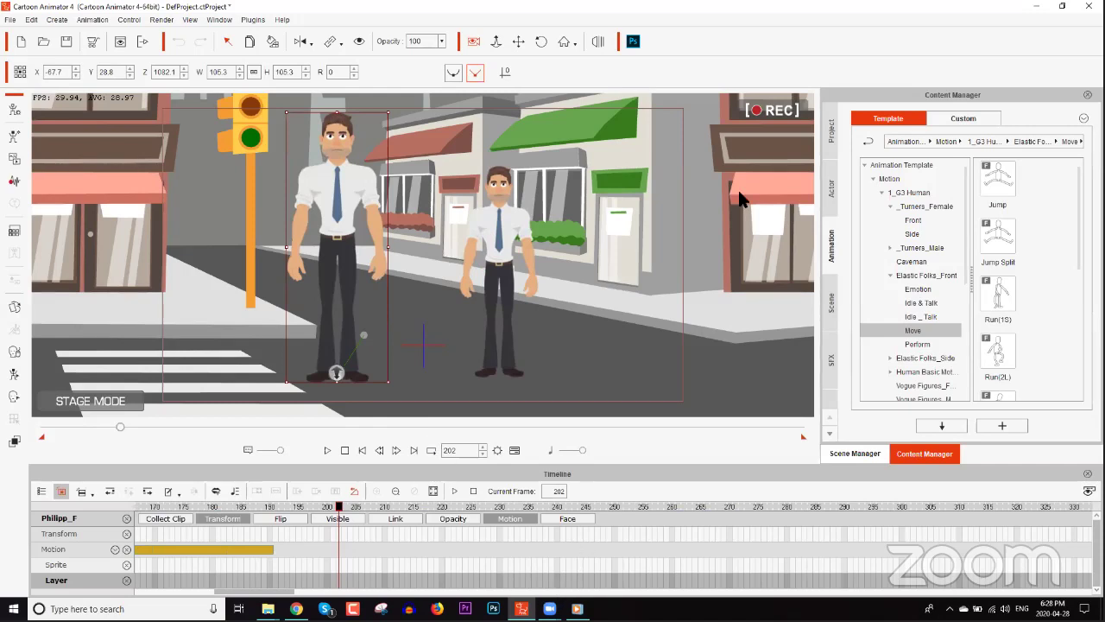
click(774, 119)
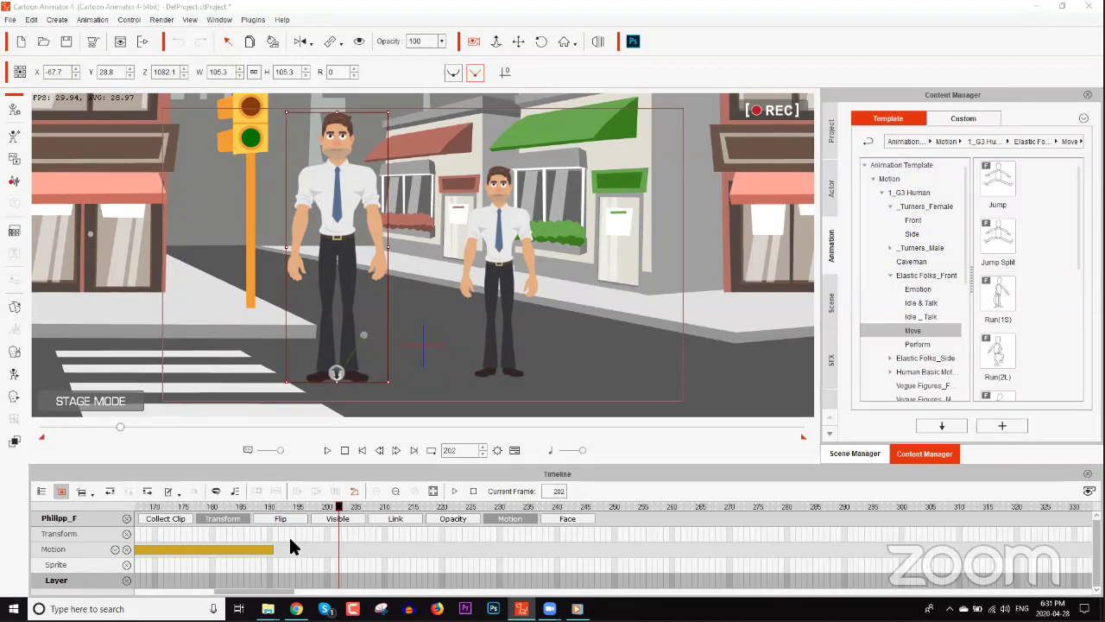
Add the Project track to the timeline and expand its Sound FX1, Sound FX2 and Music tracks
click(40, 491)
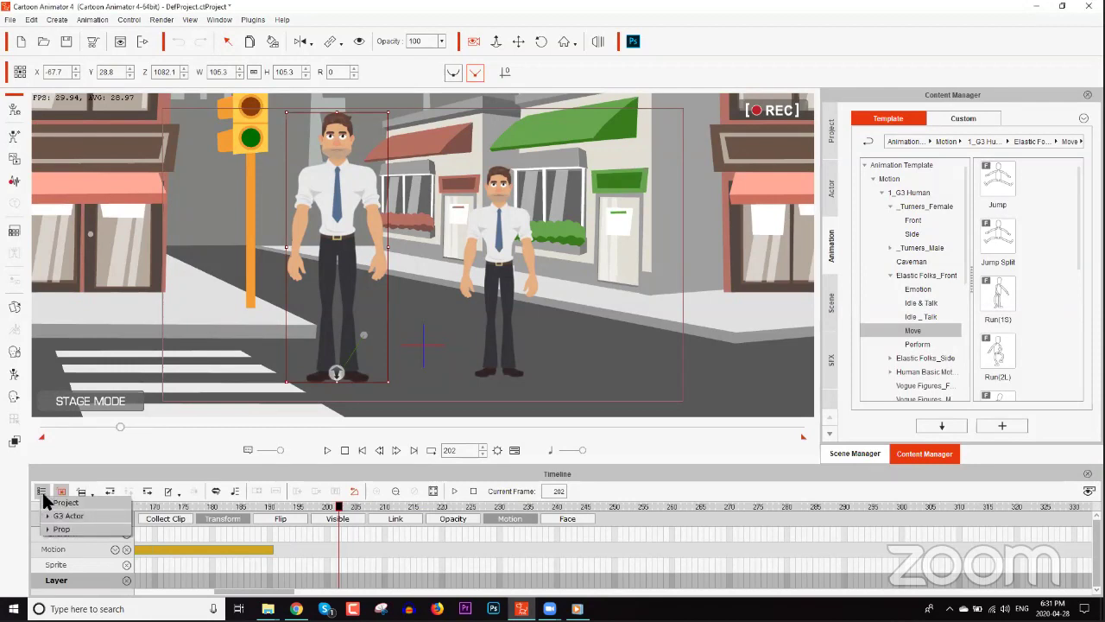
click(50, 501)
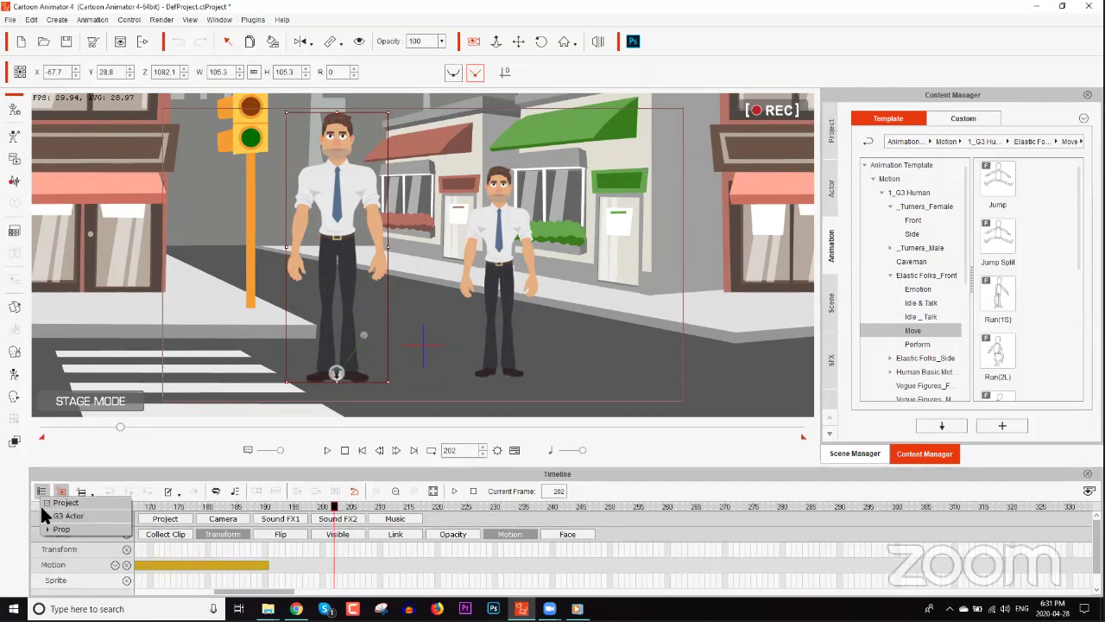
click(131, 469)
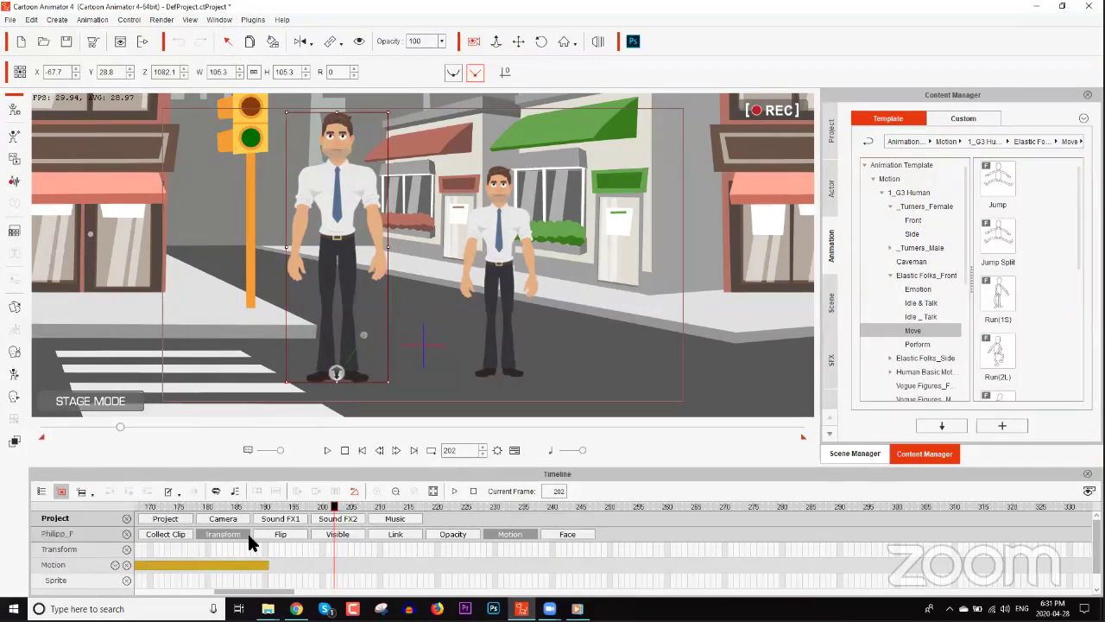
click(297, 518)
click(338, 519)
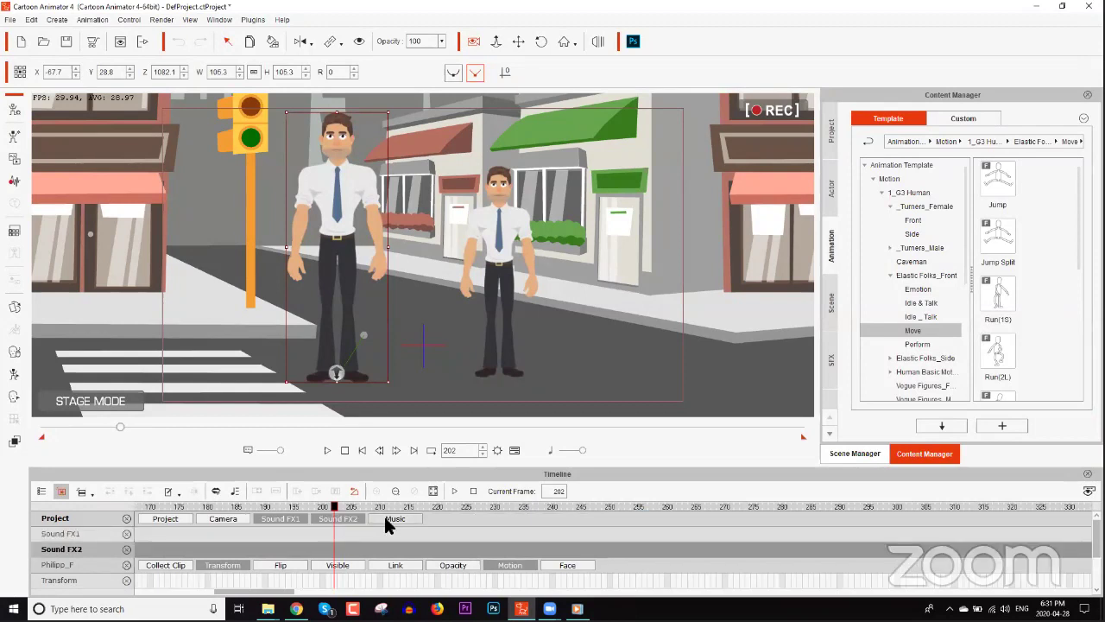
click(390, 518)
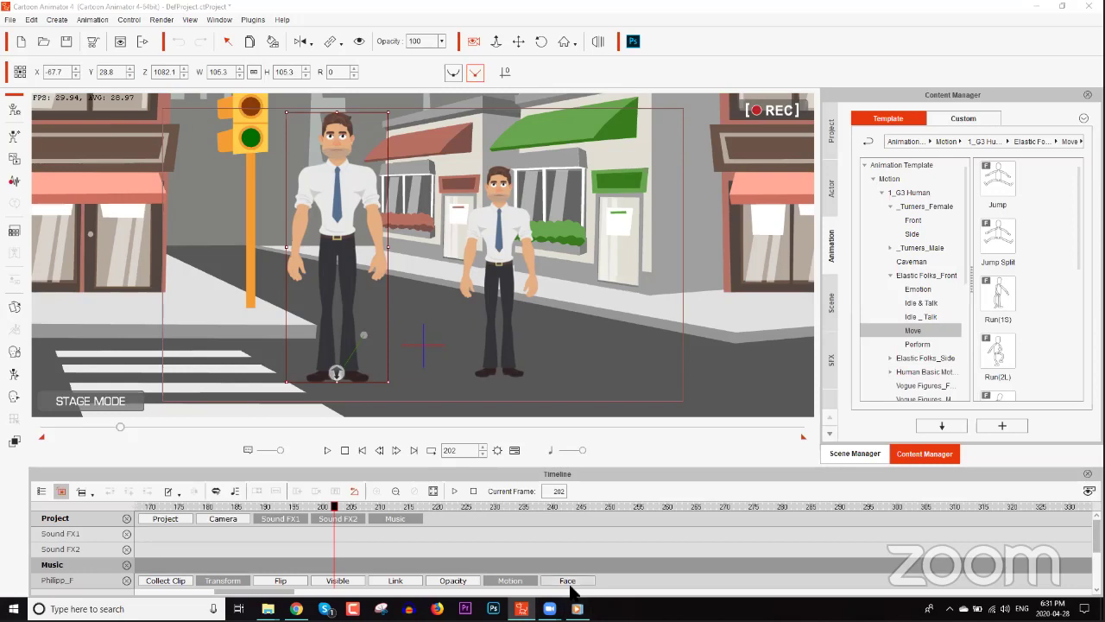
mouse_move(523, 611)
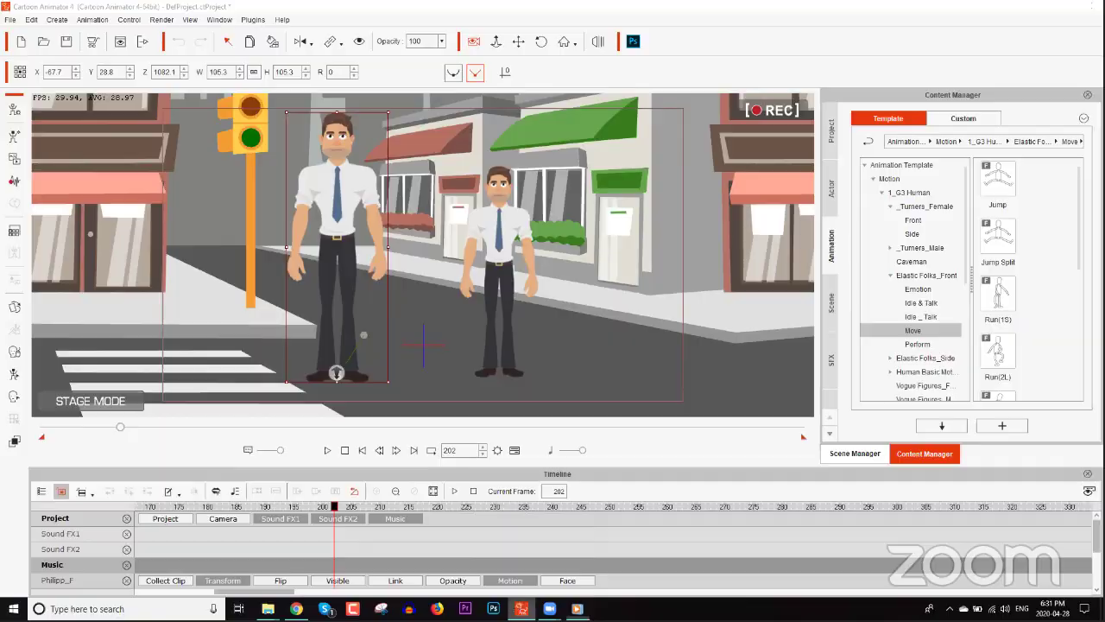
key(super+d)
key(super+d)
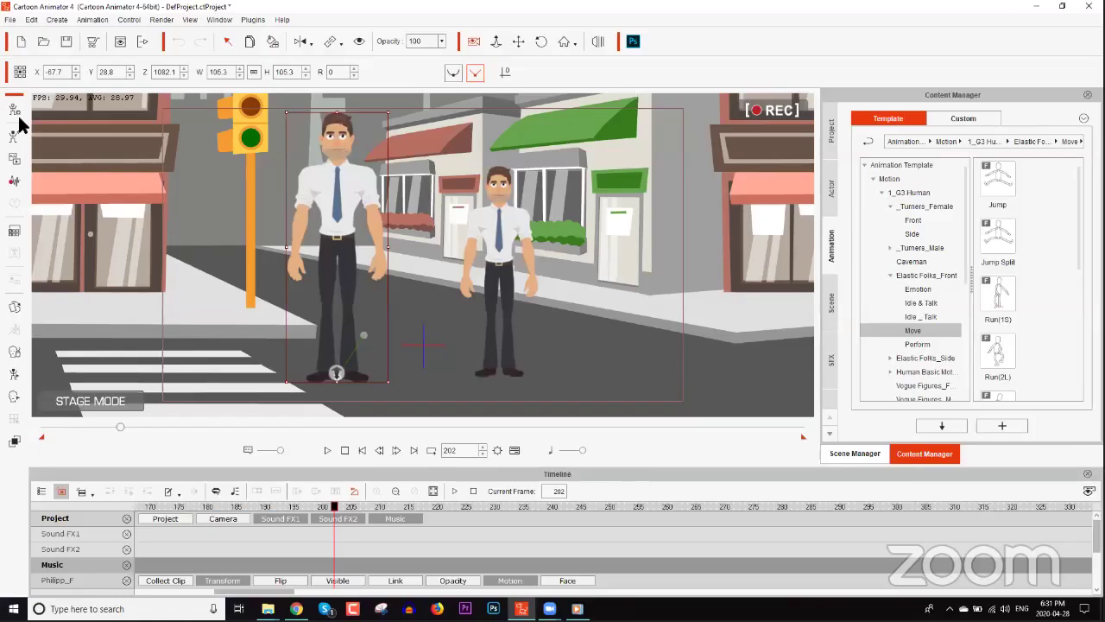
Open the original Philipp_F in Composer mode, keeping his motion, and send him to Photoshop as a PSD
click(14, 109)
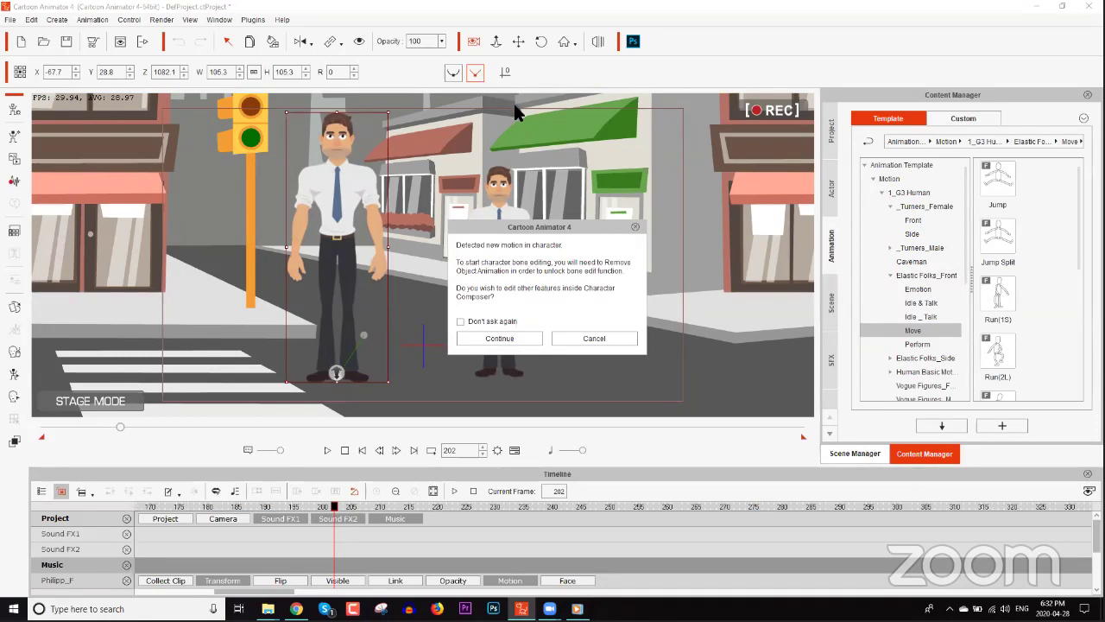
click(488, 339)
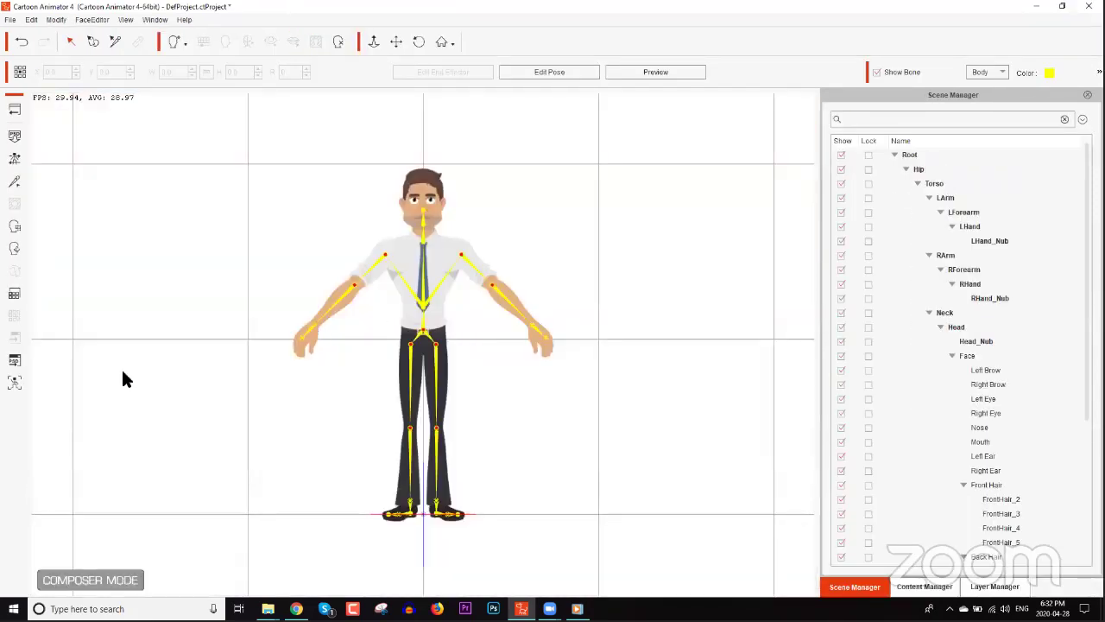
click(17, 362)
click(639, 353)
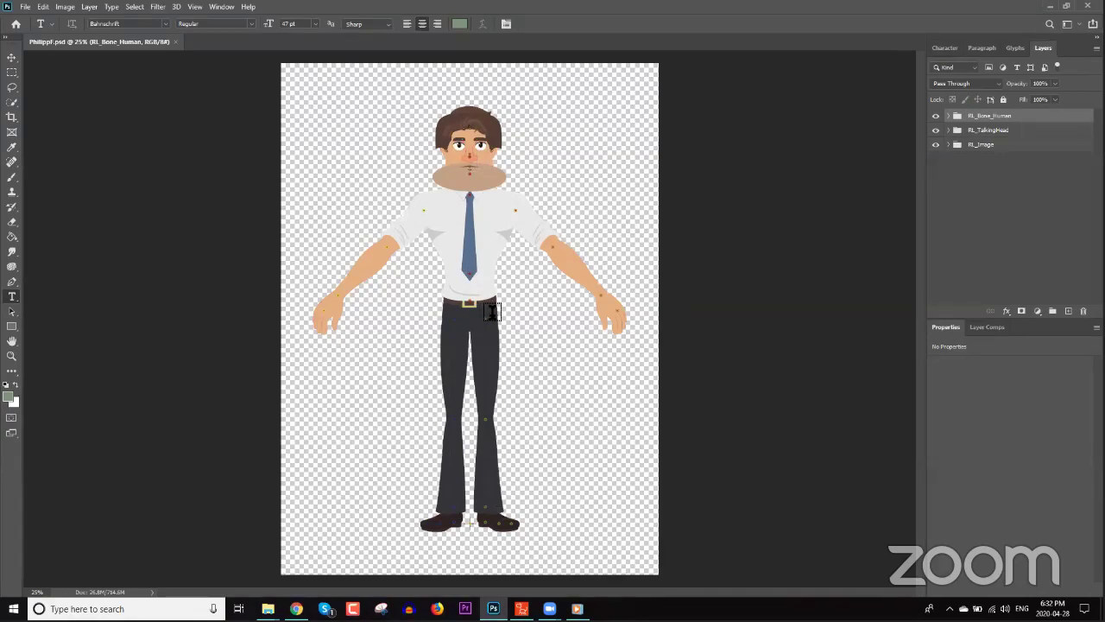
Expand the RL_Bone_Human layer group and toggle the RToe bone layer's visibility off and back on
scroll(489, 311, up, 2)
scroll(553, 286, down, 1)
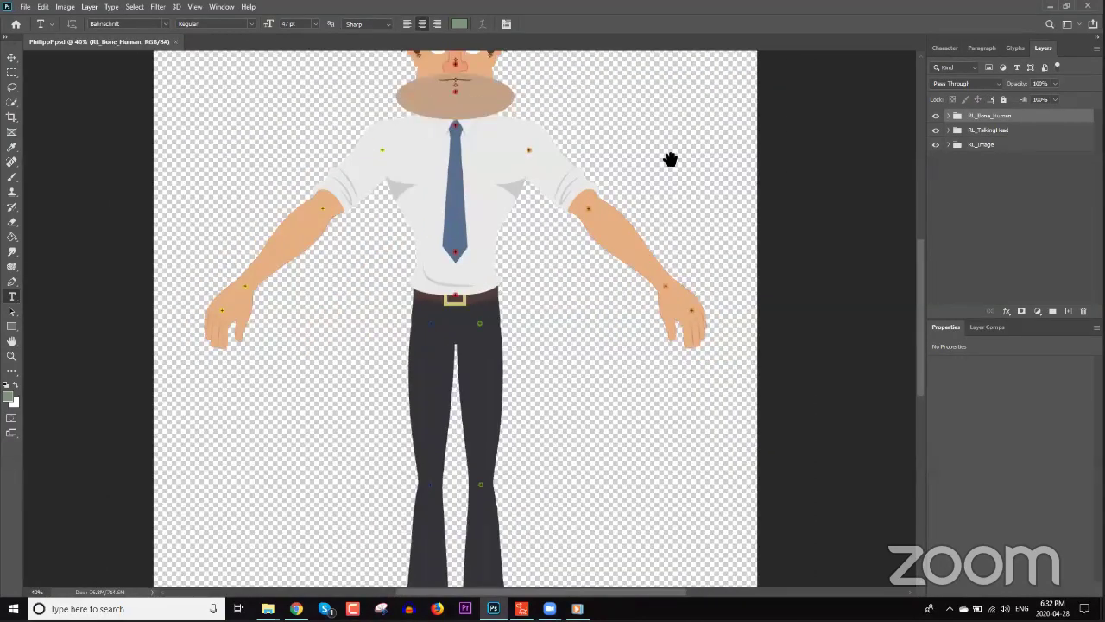
drag(653, 253, 636, 385)
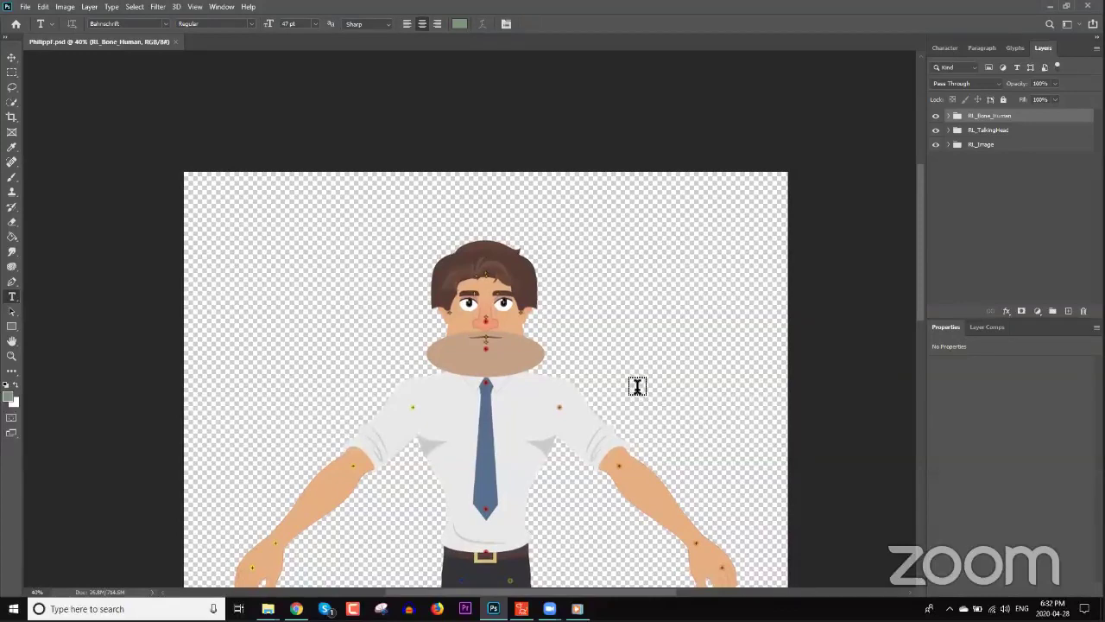
scroll(636, 385, up, 1)
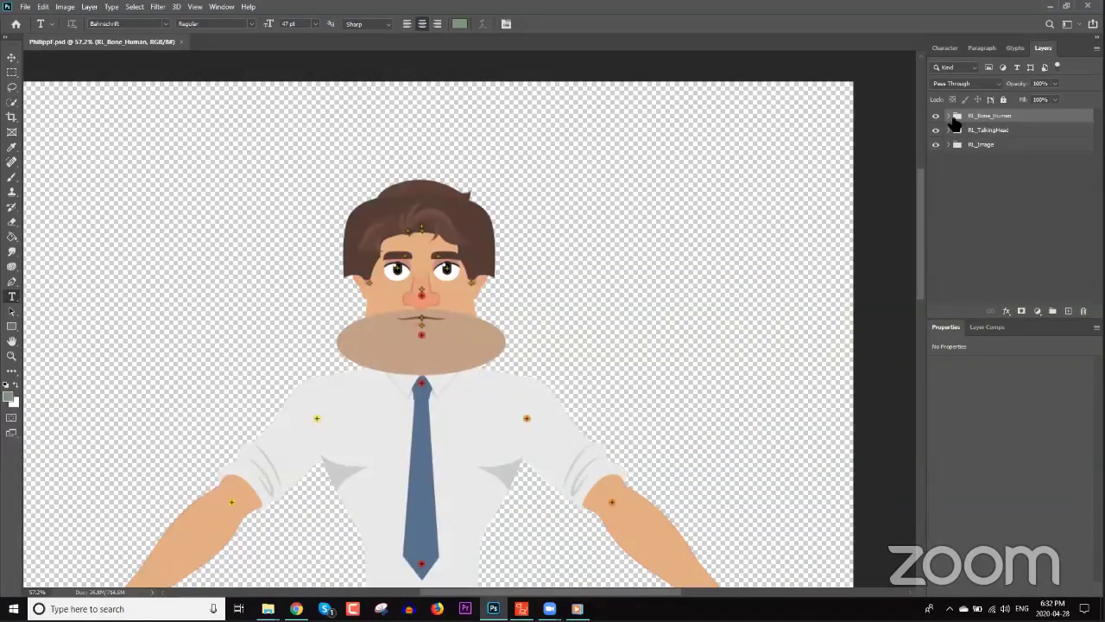
click(948, 117)
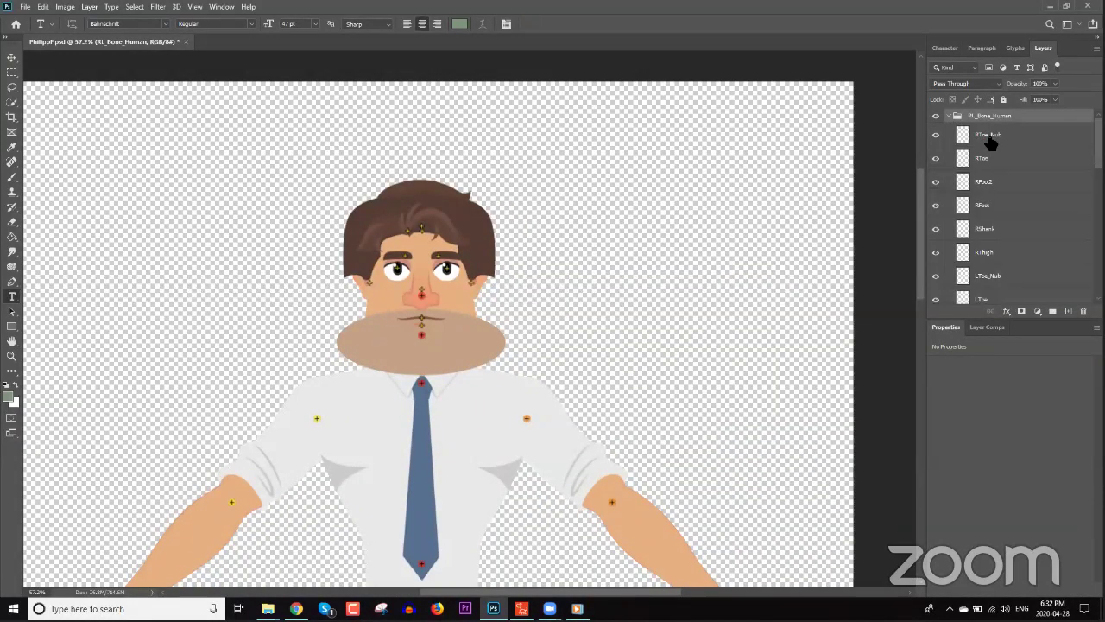
click(965, 162)
click(936, 160)
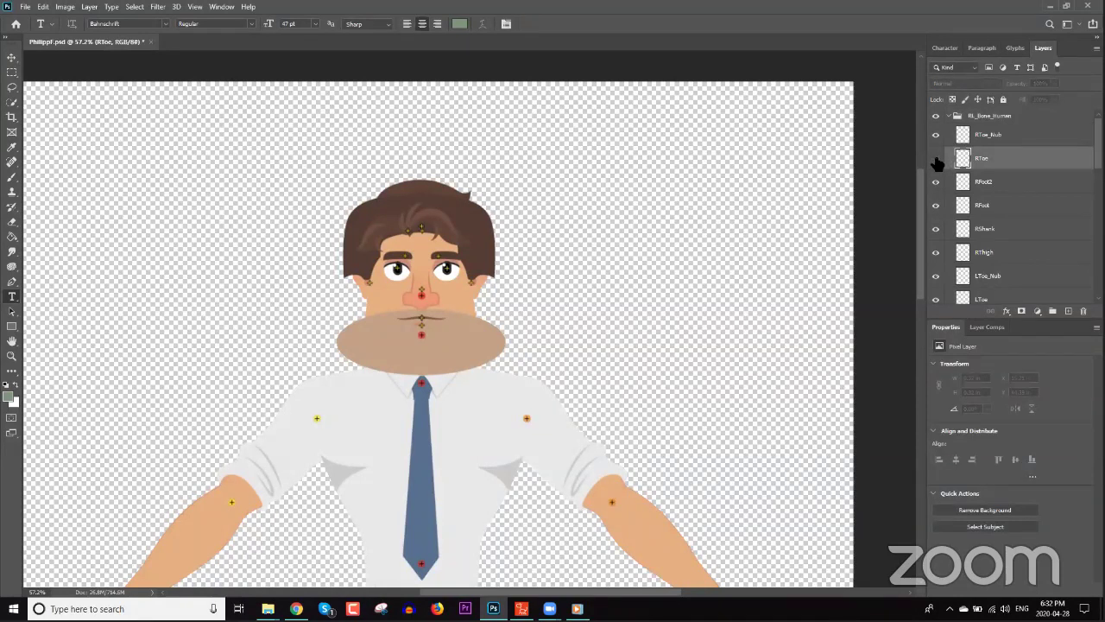
click(936, 160)
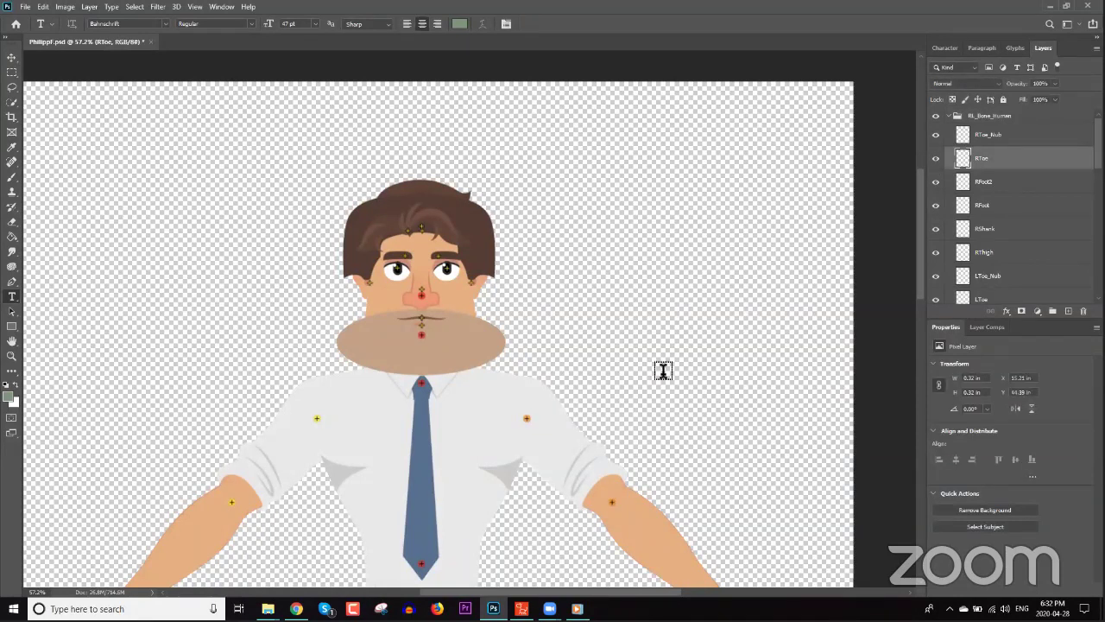
Reposition the LArm bone marker slightly at the character's shoulder with the Move tool
key(v)
click(527, 419)
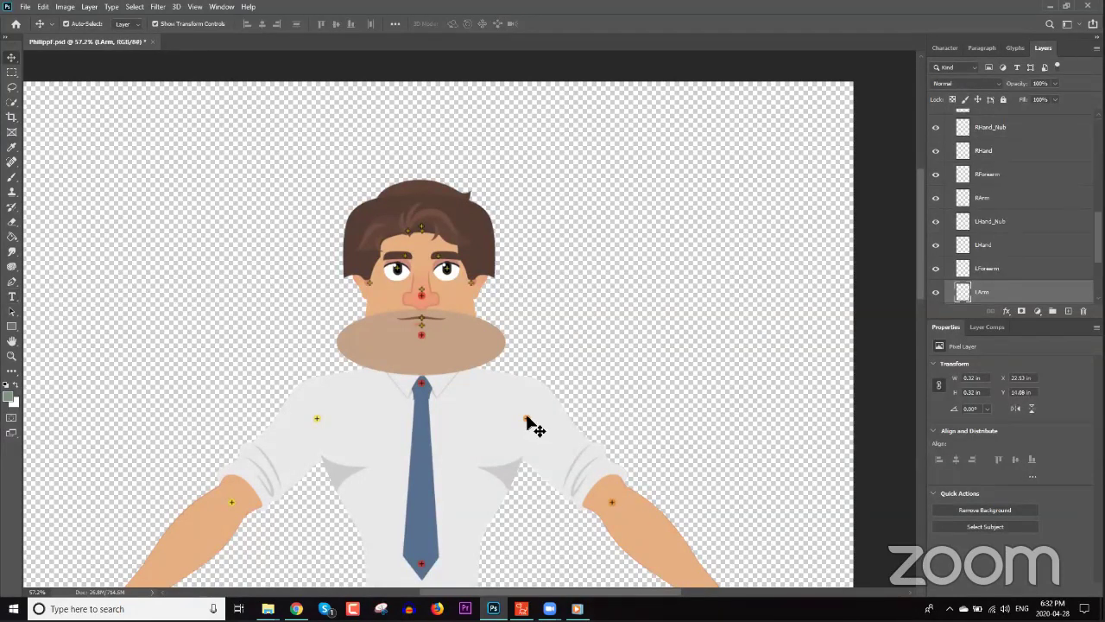
mouse_move(526, 418)
mouse_down()
mouse_move(531, 398)
mouse_move(529, 420)
mouse_up()
Select the LHand_Nub bone marker and examine the bone markers along the arm, hand, hips, legs and feet
scroll(696, 322, down, 3)
scroll(695, 324, down, 2)
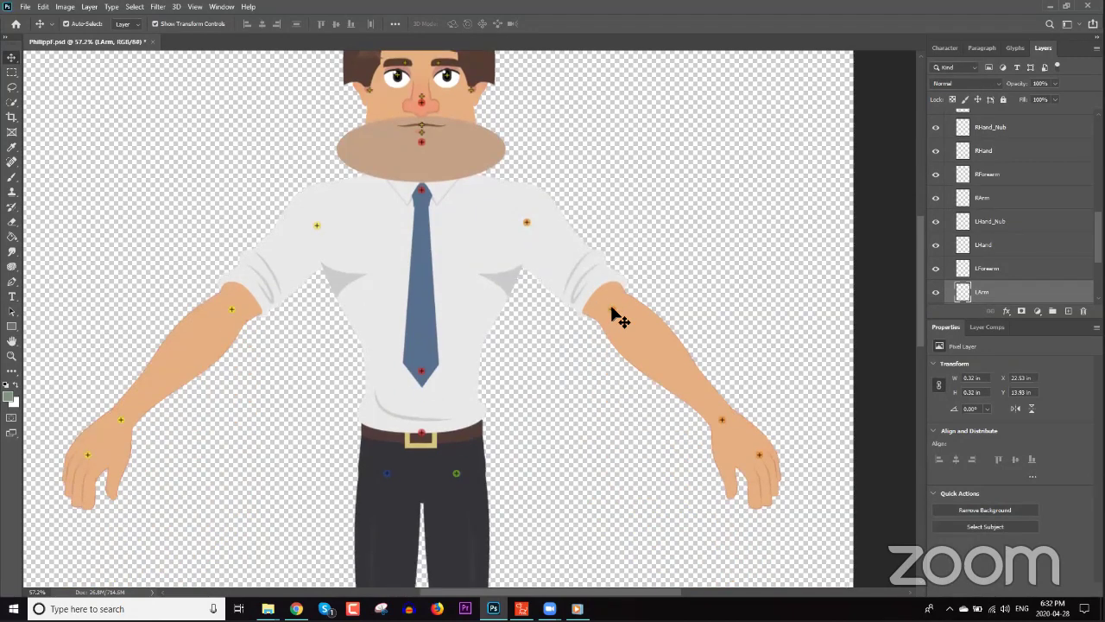
click(761, 458)
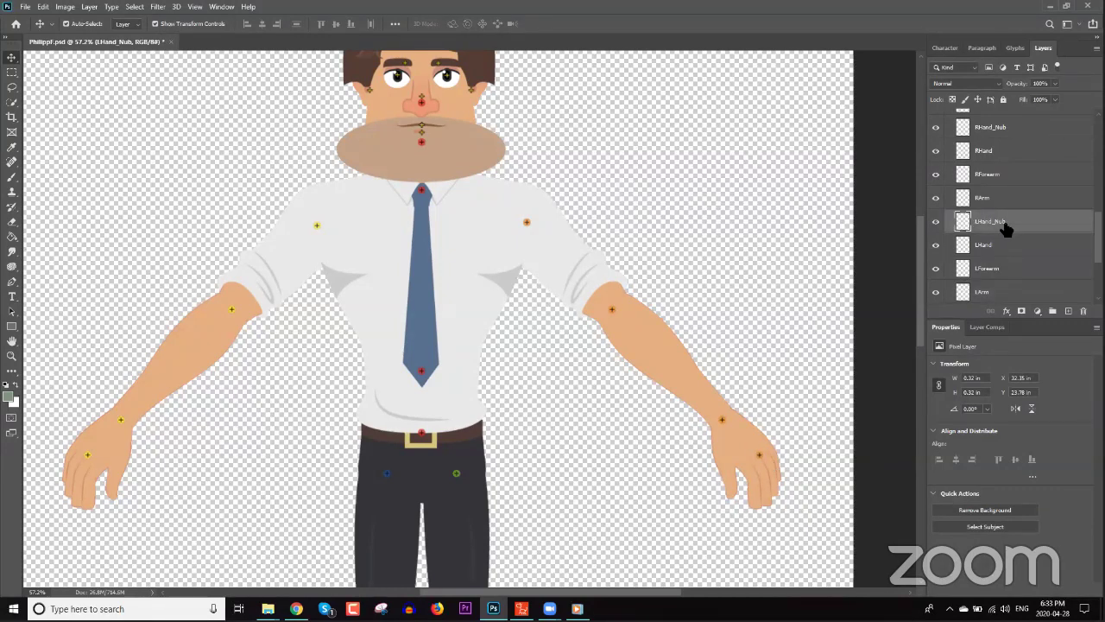
scroll(469, 430, down, 3)
scroll(469, 425, down, 12)
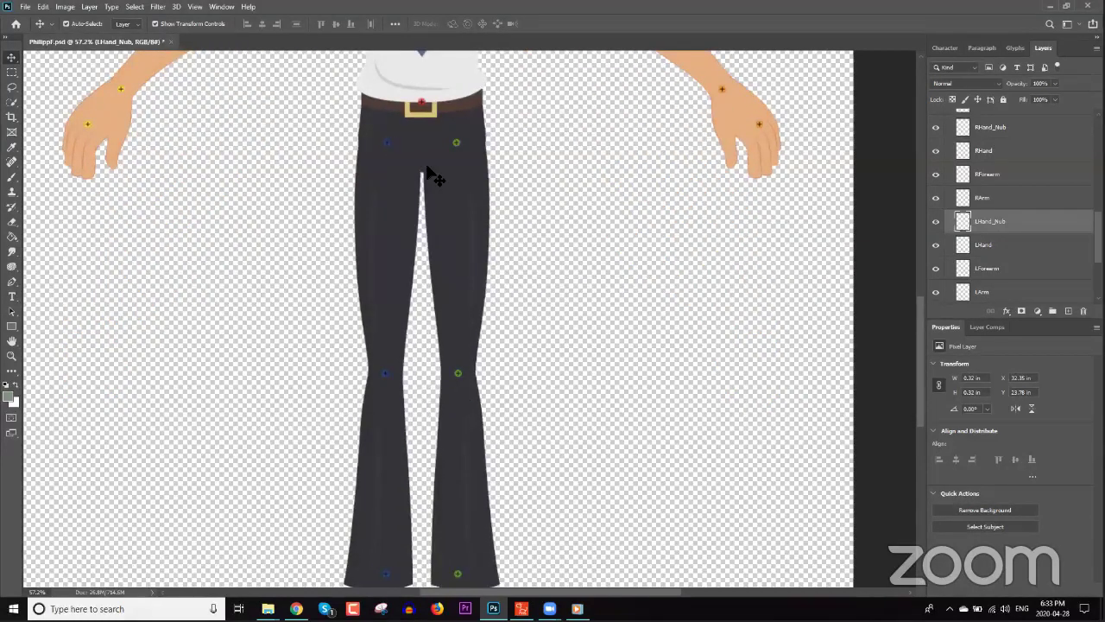
scroll(486, 388, down, 3)
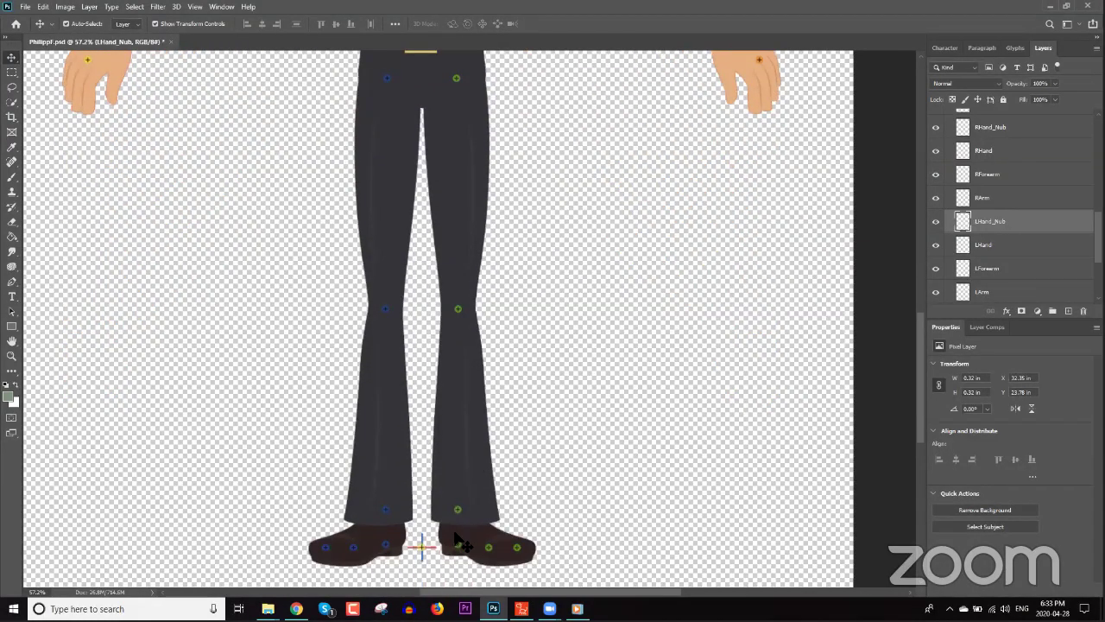
scroll(578, 186, up, 15)
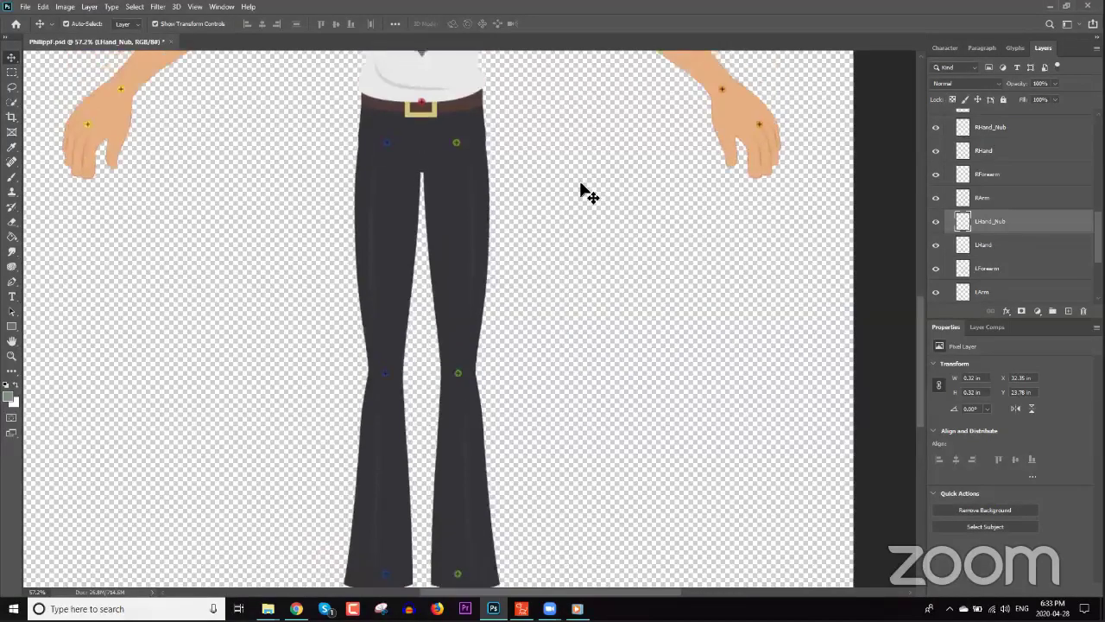
scroll(570, 185, up, 5)
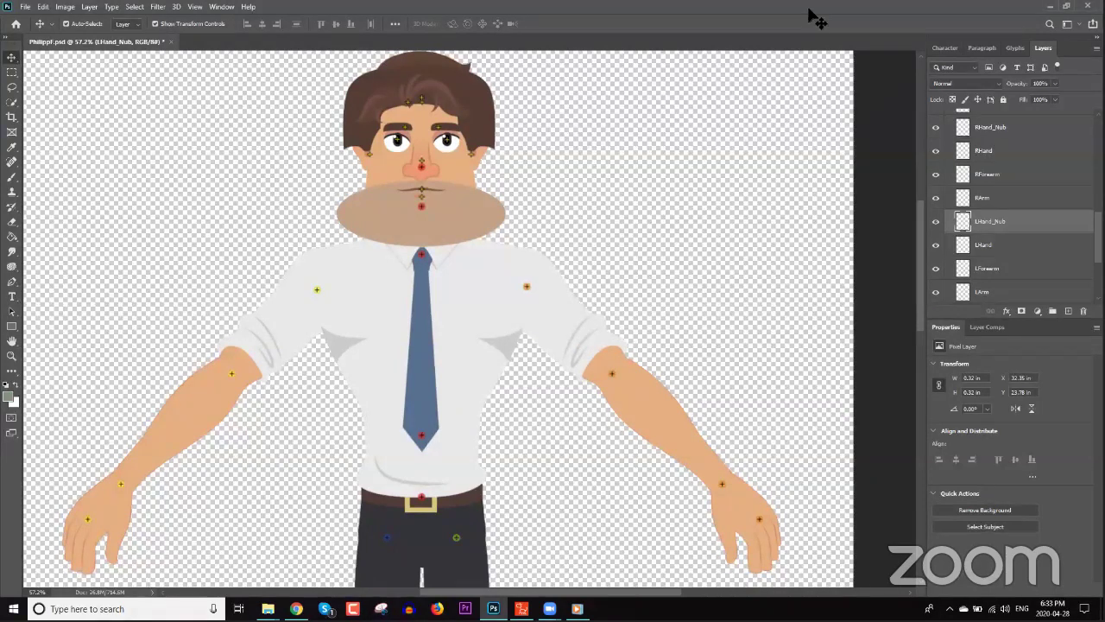
Collapse the RL_Bone_Human group, expand RL_TalkingHead and its HeadBone group, and select the Face>Stubble layer
scroll(1017, 205, up, 10)
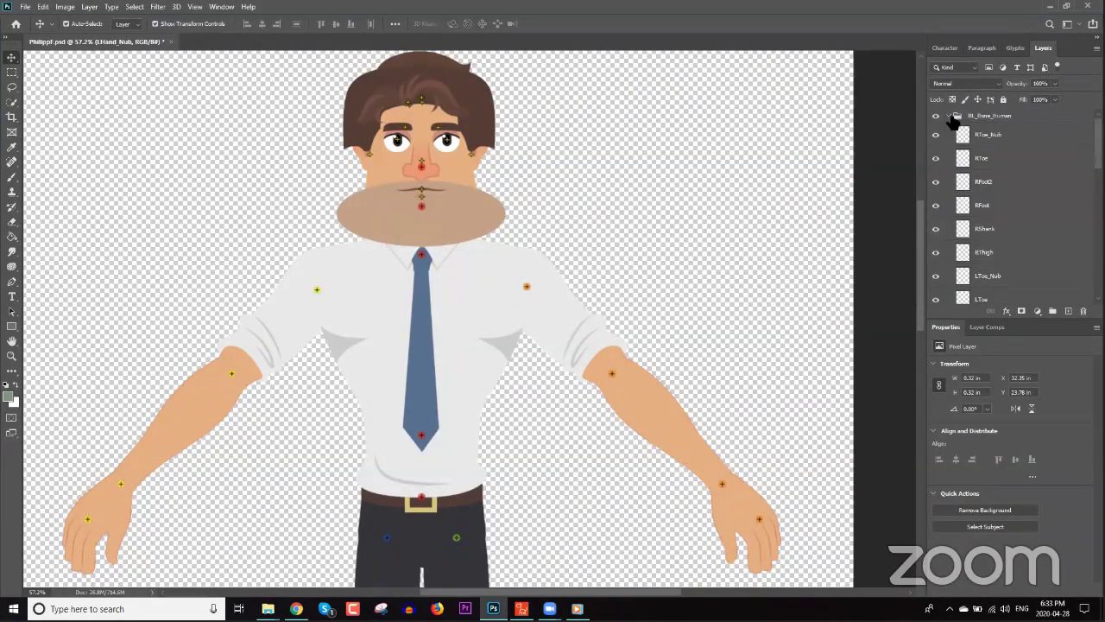
click(949, 115)
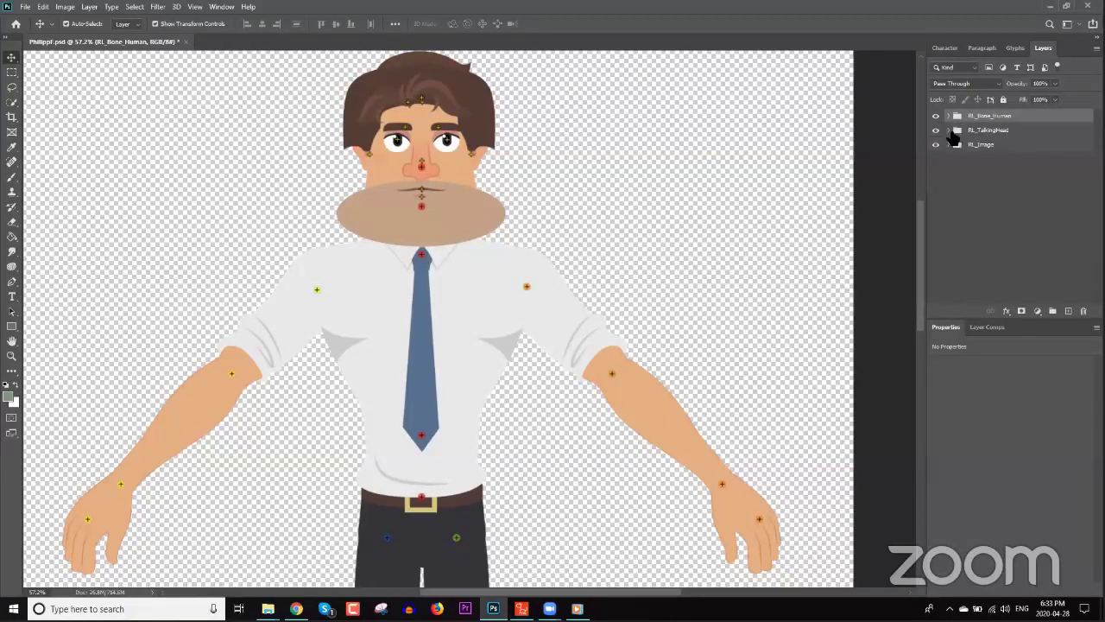
click(950, 129)
click(973, 147)
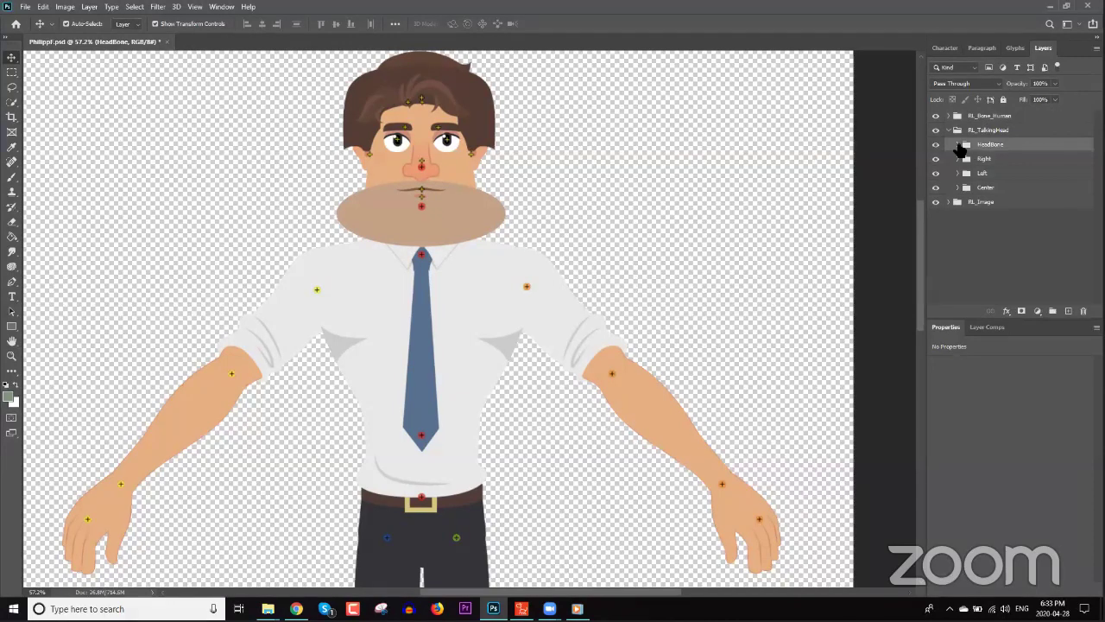
click(958, 145)
click(989, 166)
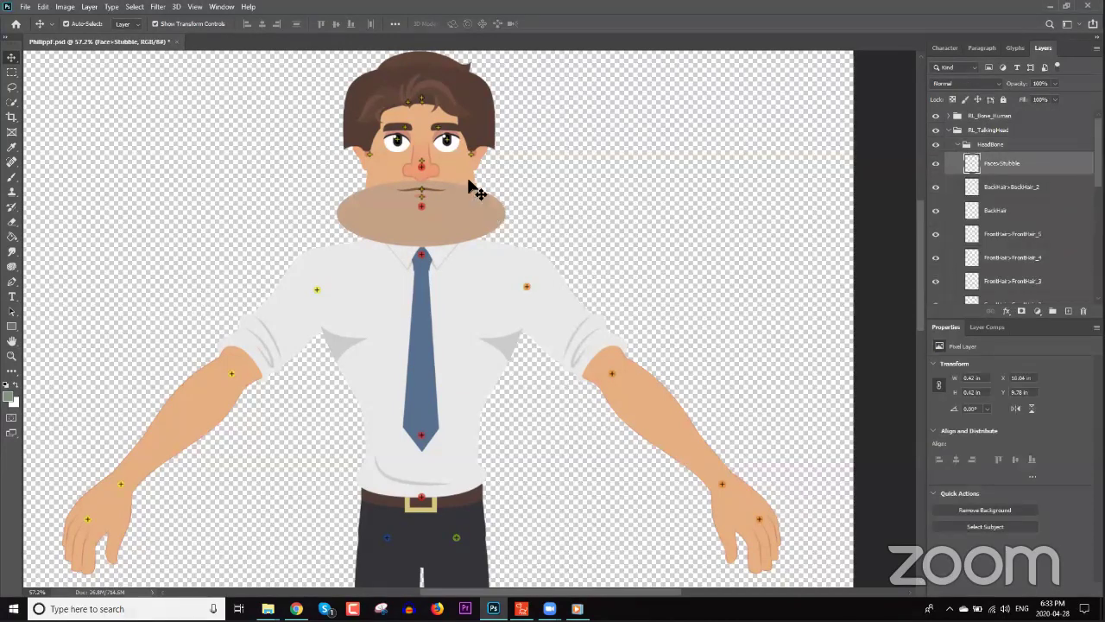
Shift the LeftEar pivot marker slightly outward on the character's ear
scroll(452, 157, up, 5)
scroll(452, 158, up, 2)
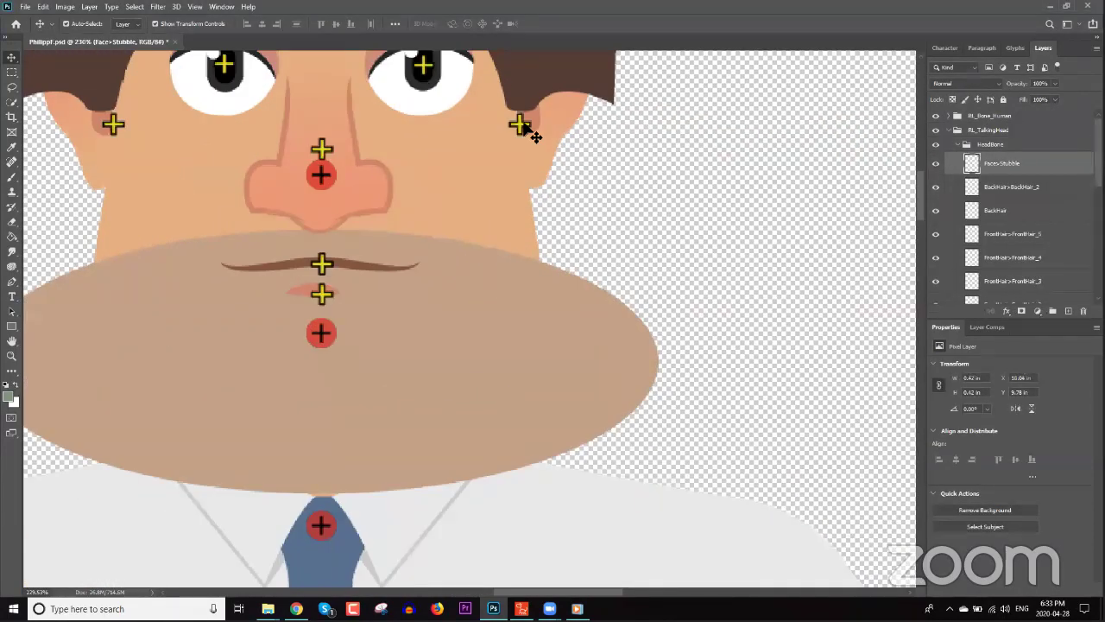
drag(523, 127, 521, 127)
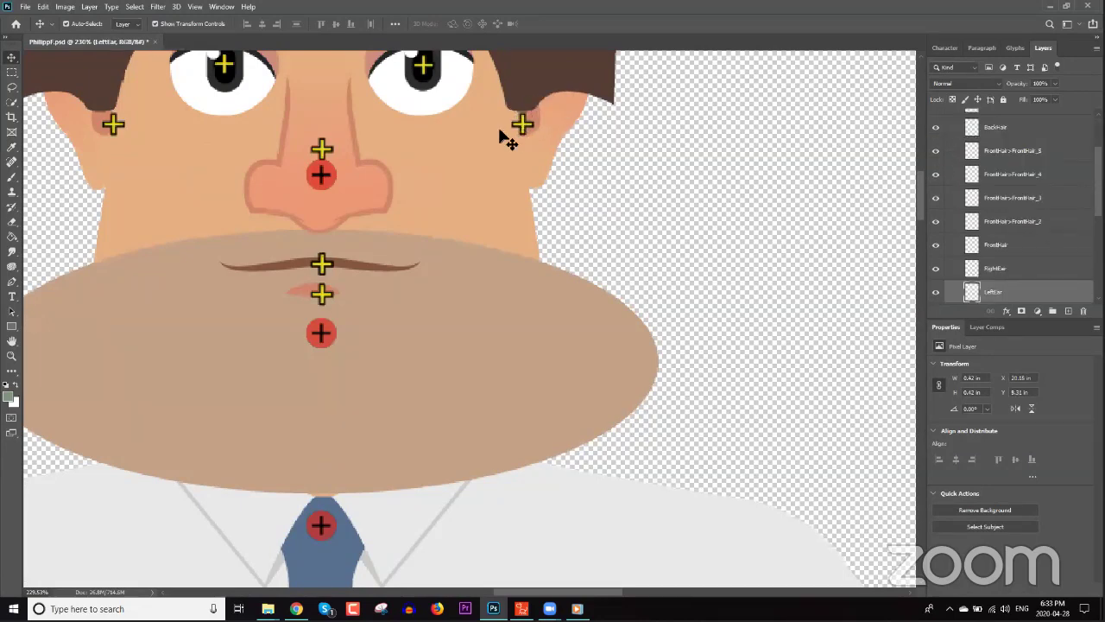
scroll(563, 256, down, 4)
scroll(599, 239, down, 1)
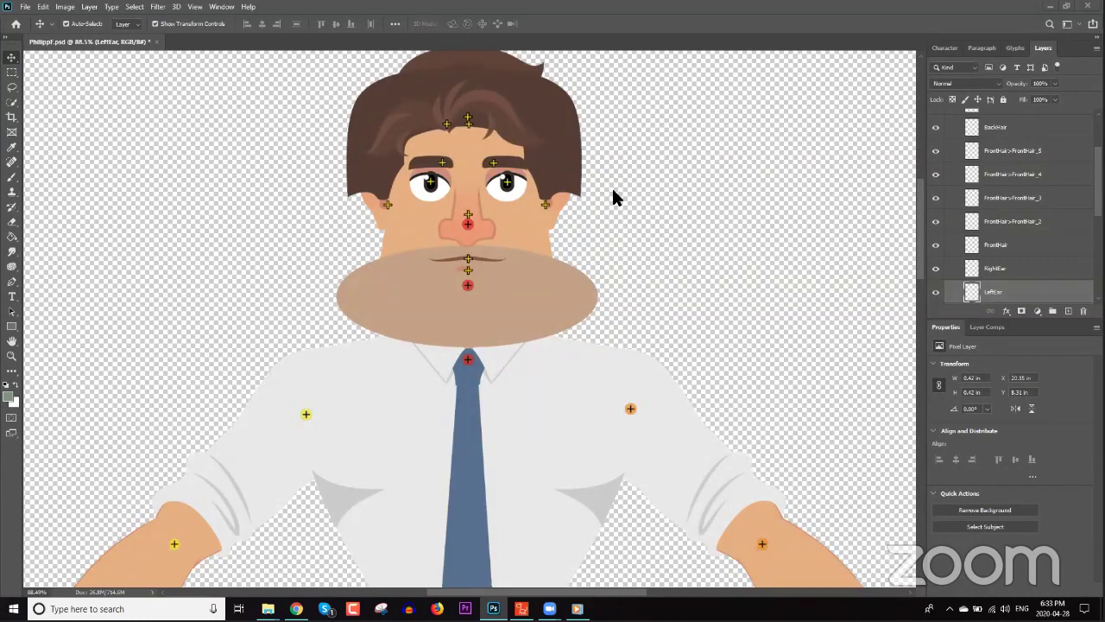
Switch to Cartoon Animator and return from Composer mode to the street scene stage
click(522, 609)
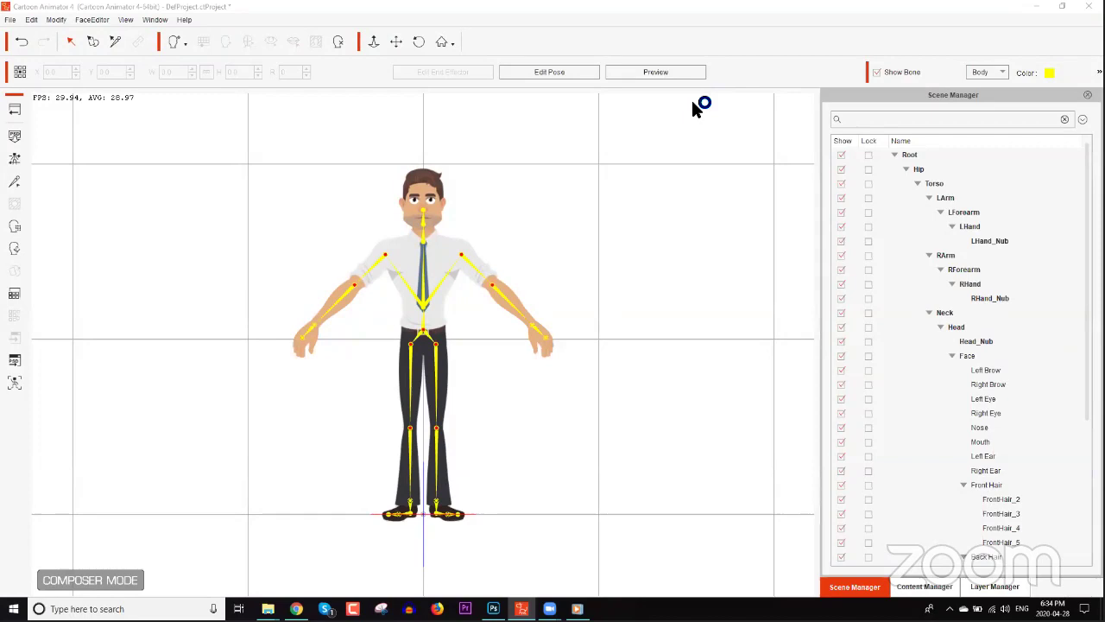
click(12, 111)
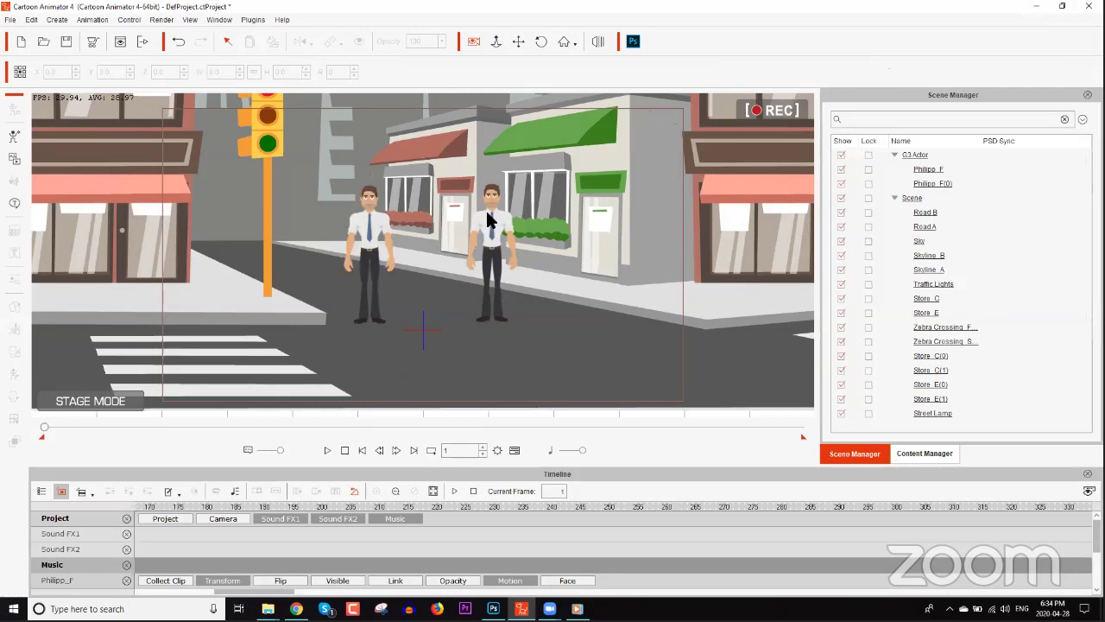
Choose Cartoon Script as the voice source for Philipp_F(0) and check the accepted script file types
click(489, 229)
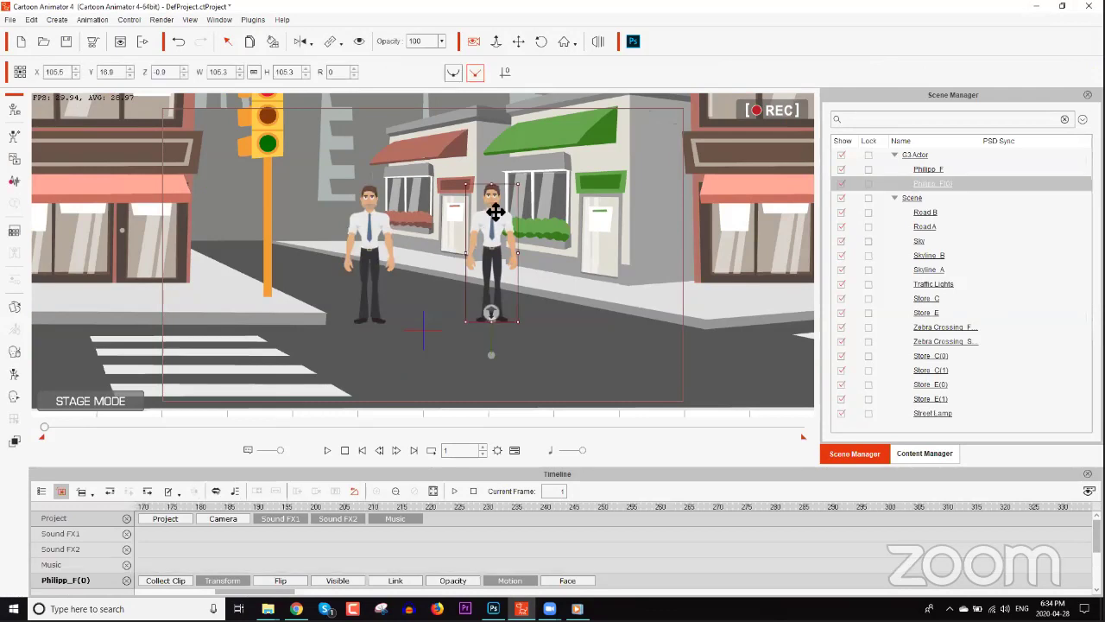
click(15, 182)
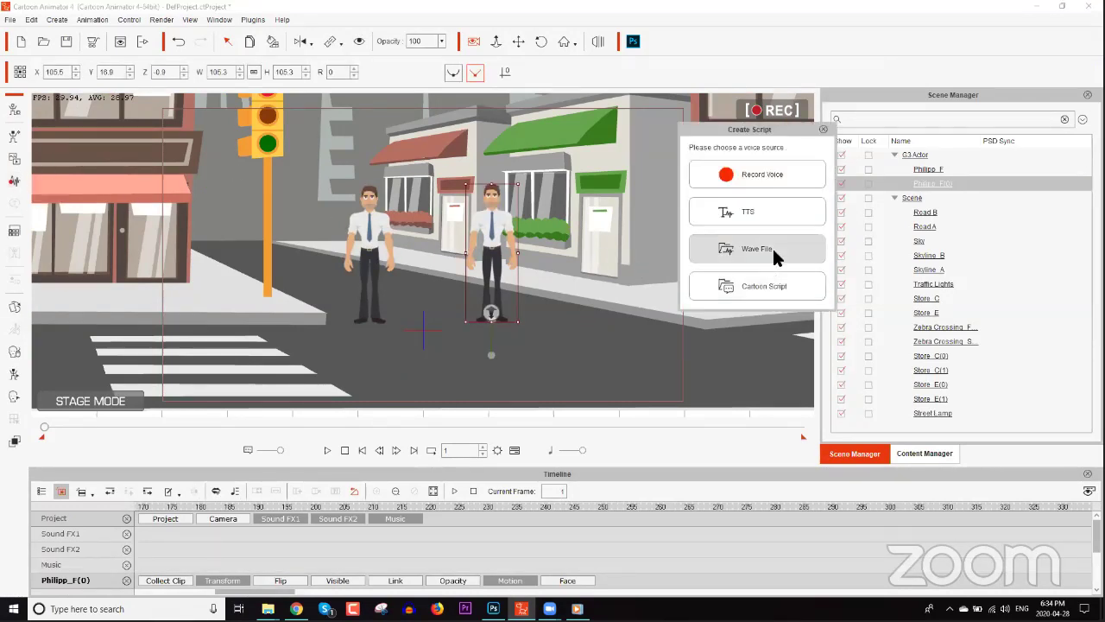
click(772, 289)
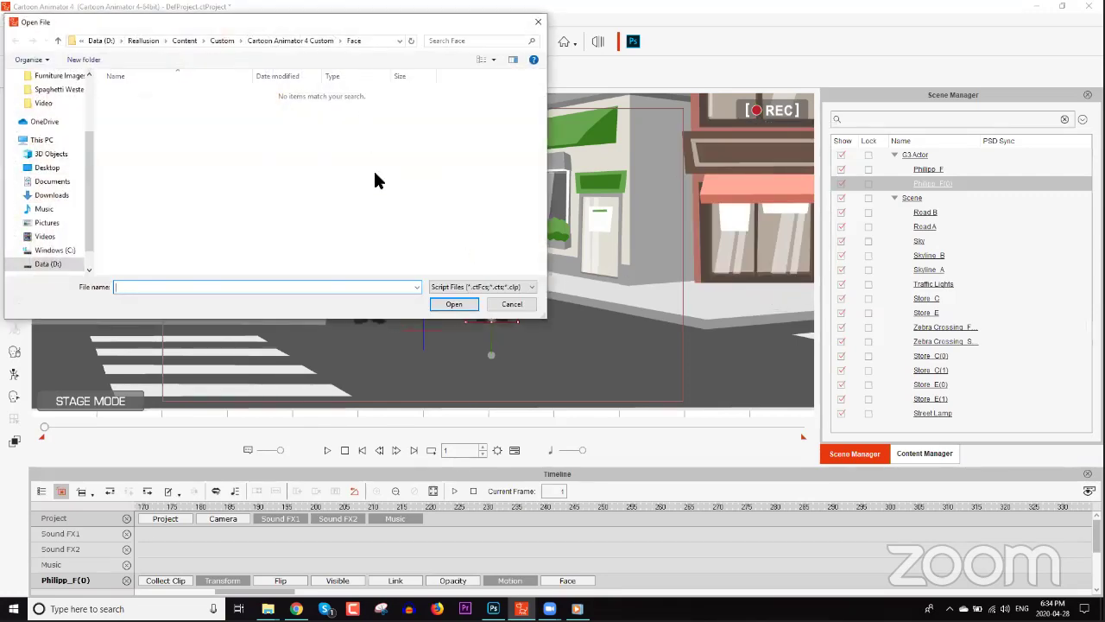
click(494, 288)
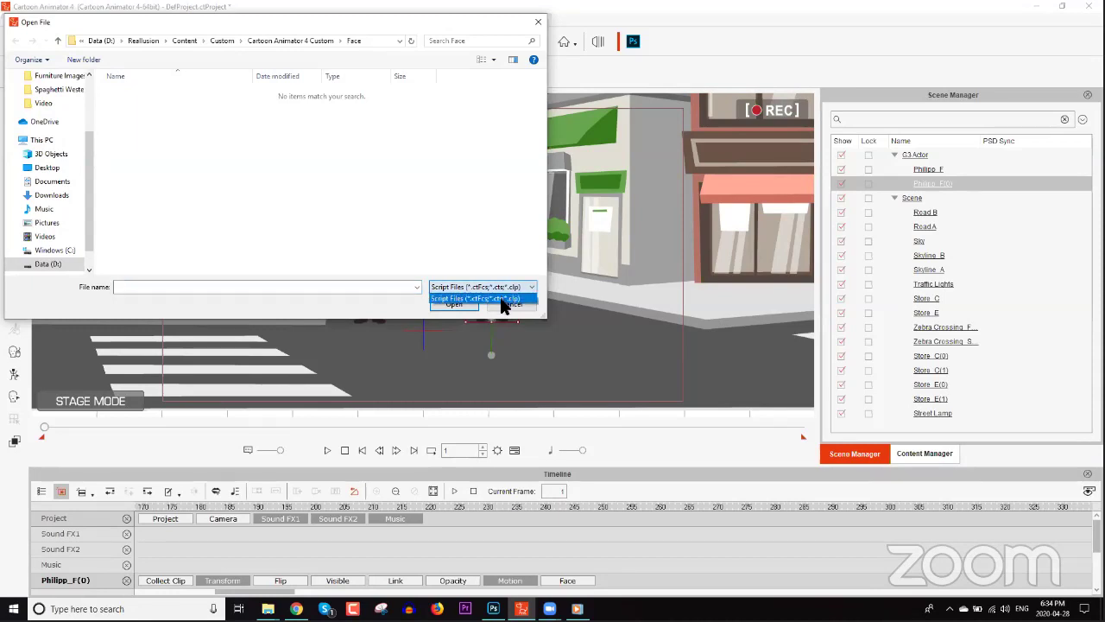
click(497, 298)
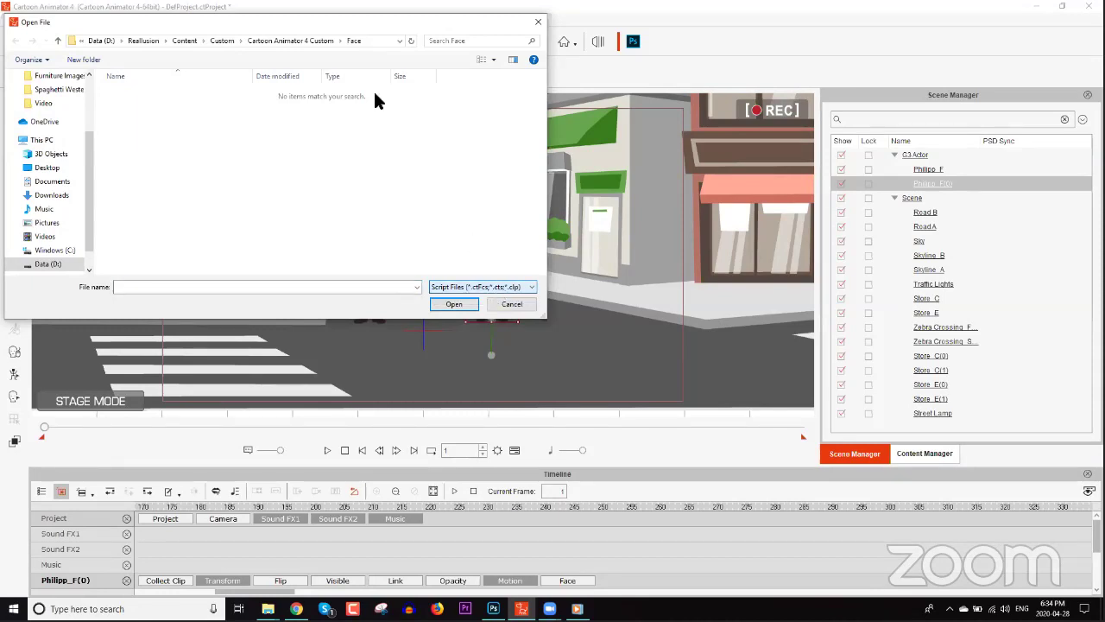
Look for voice scripts in the CrazyTalk 8 Template's Voice Script3D and Voice Script2D folders, and cancel the file selection
click(187, 41)
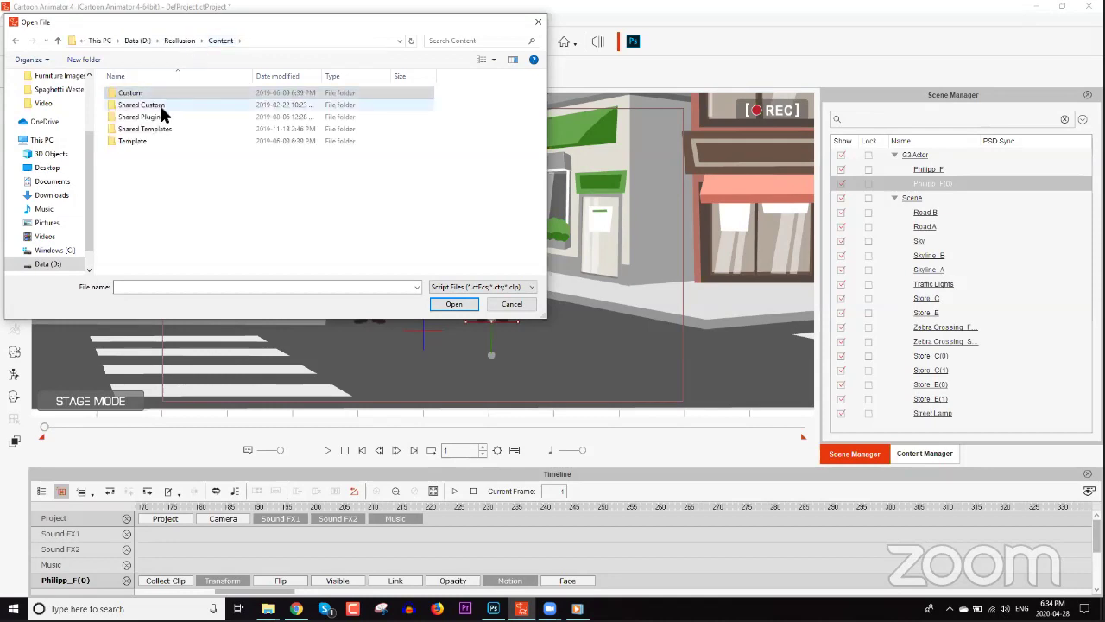
double_click(145, 141)
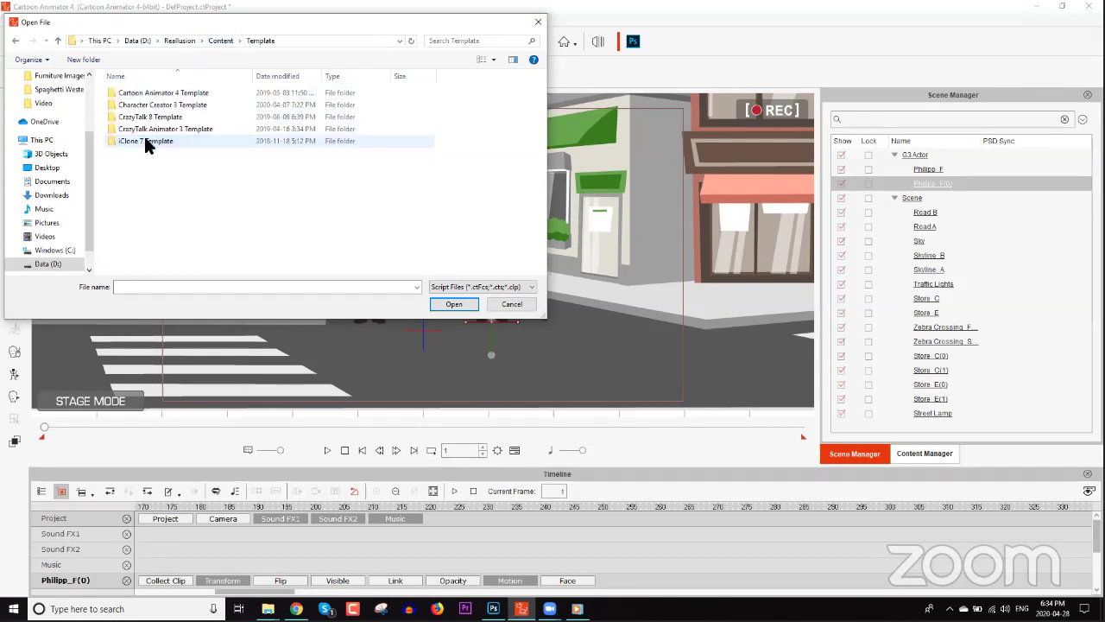
double_click(148, 115)
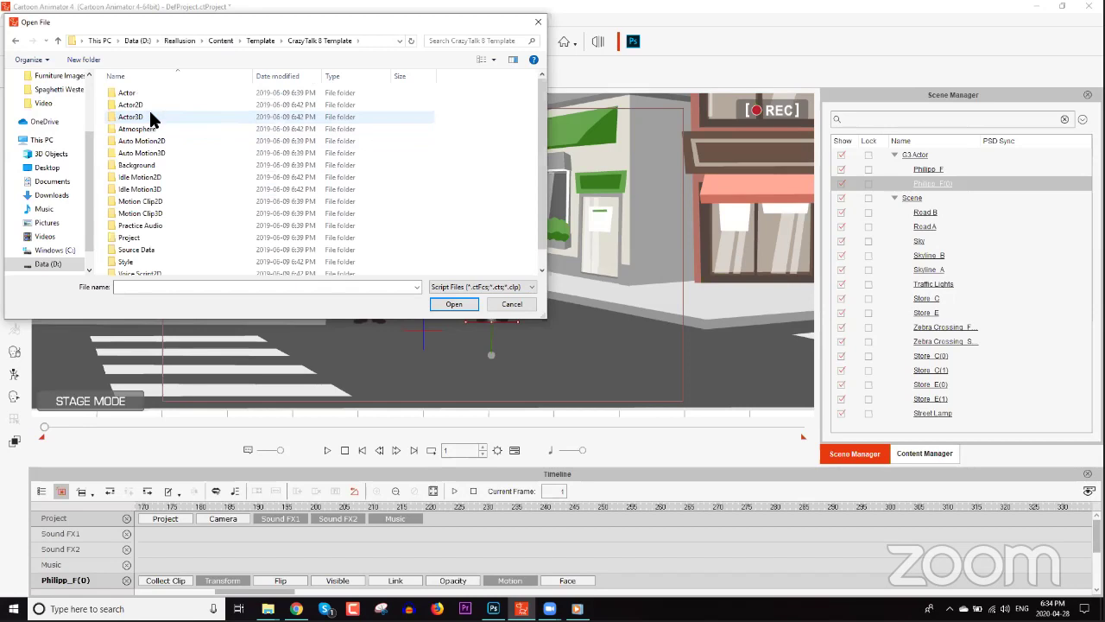
scroll(160, 173, down, 1)
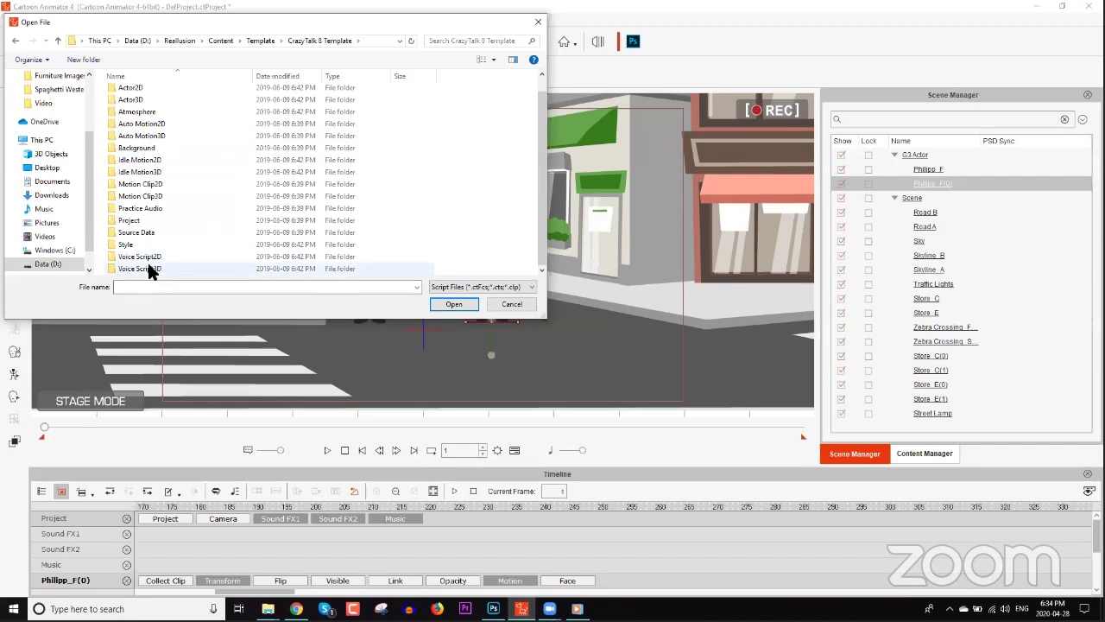
double_click(148, 268)
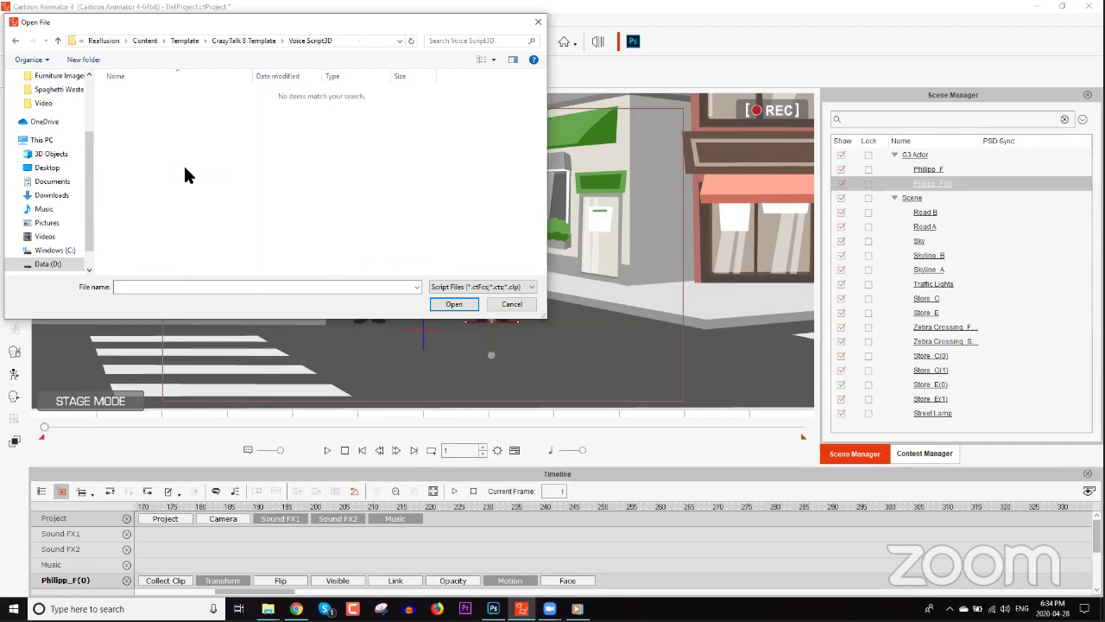
click(250, 40)
double_click(122, 258)
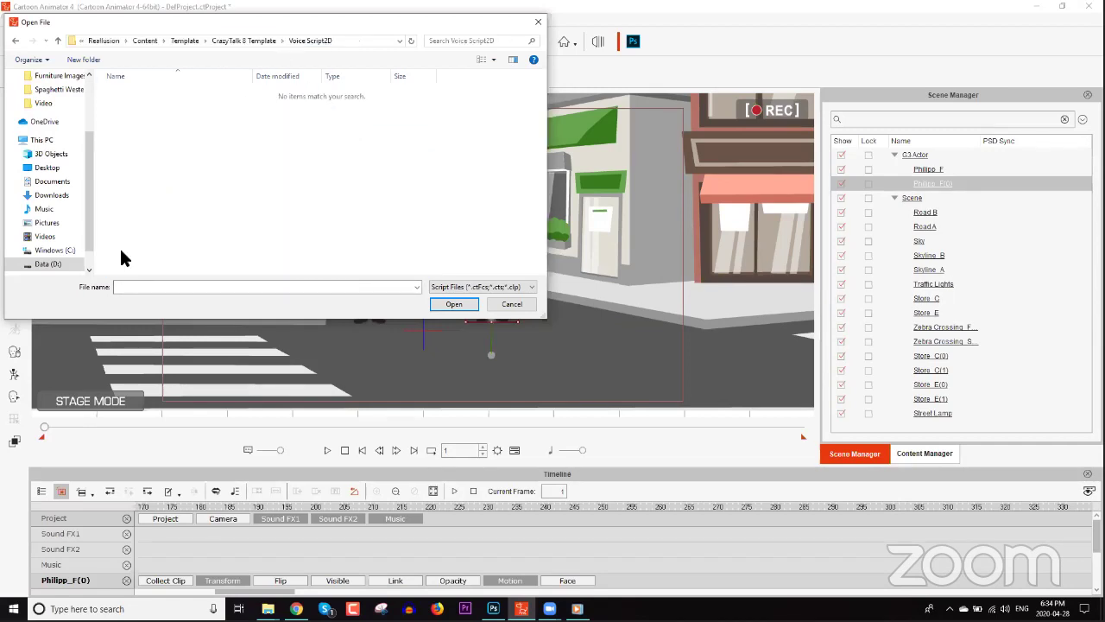
click(245, 43)
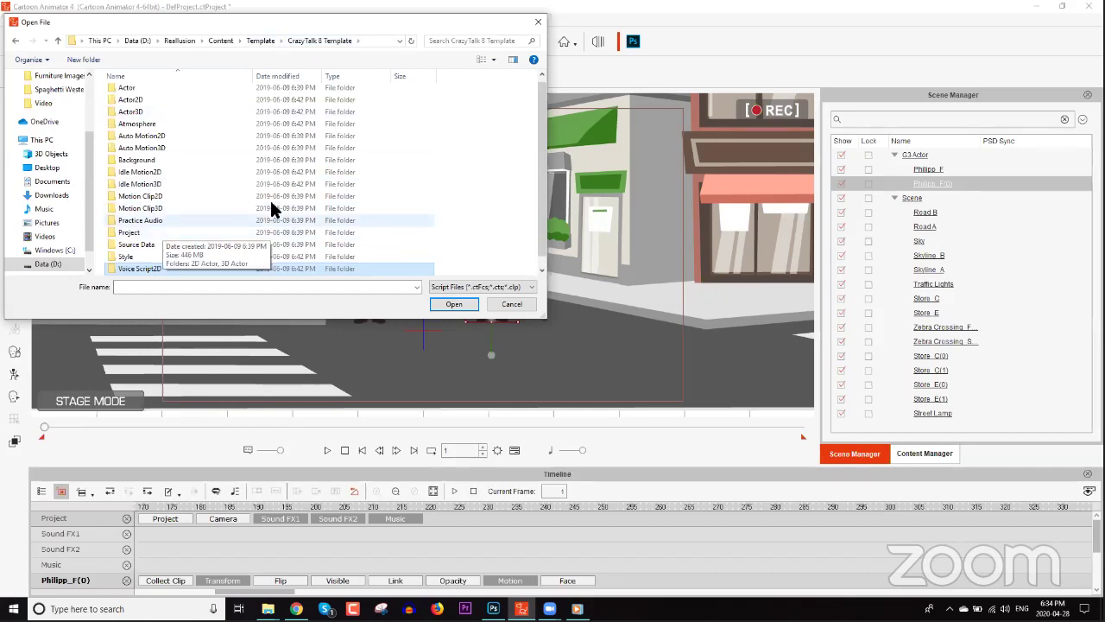
click(512, 304)
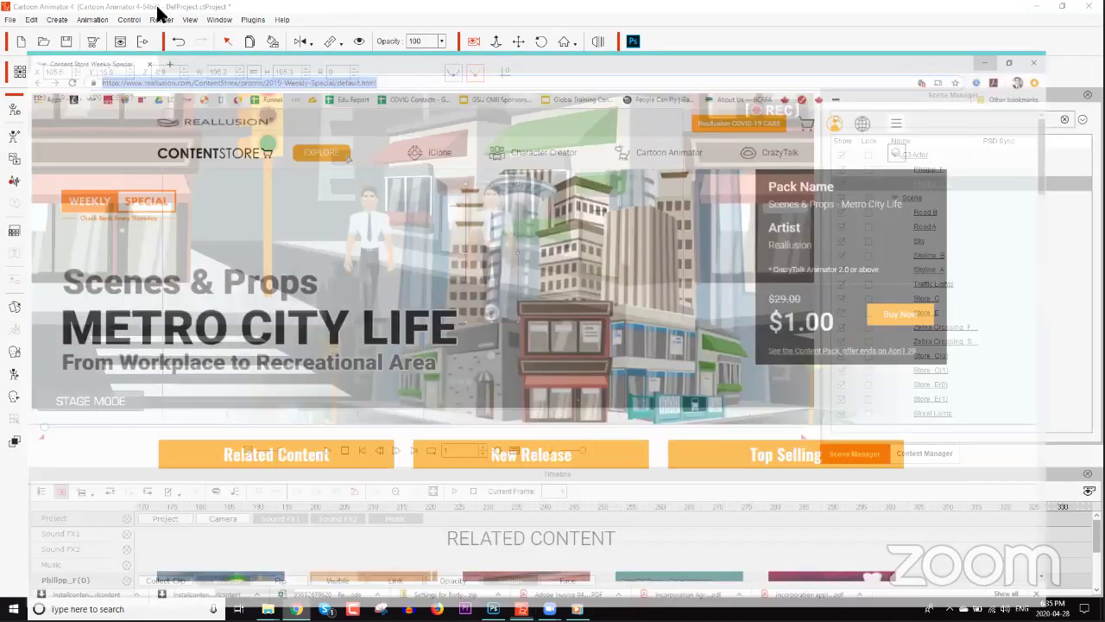
Open the Reallusion site in the browser, go to the Cartoon Animator product page and look up its tutorials under Learn
click(197, 78)
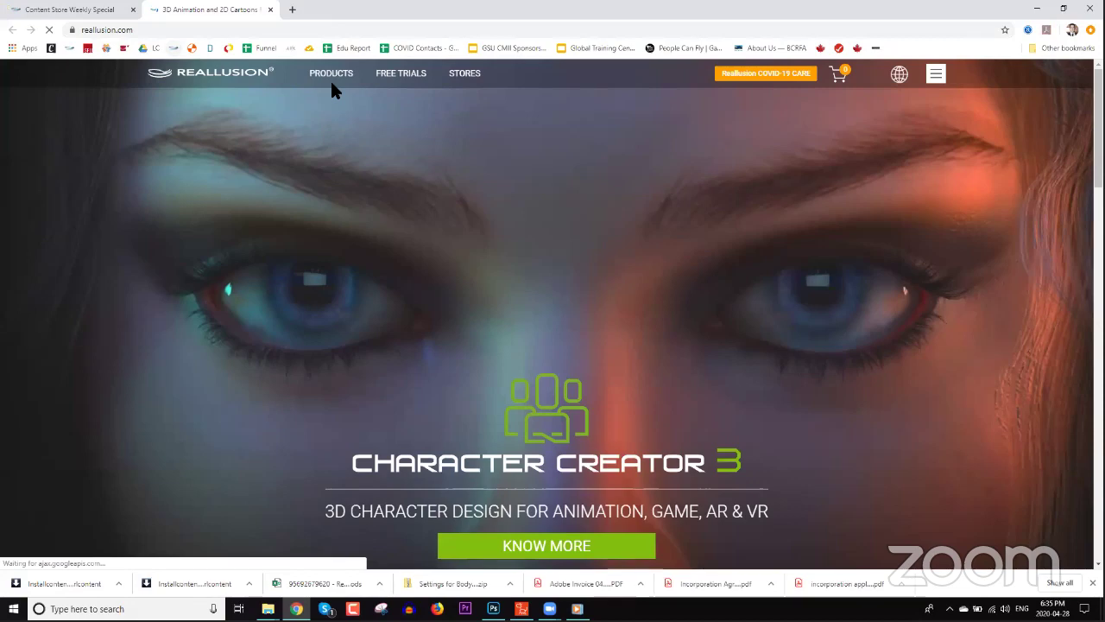
mouse_move(332, 76)
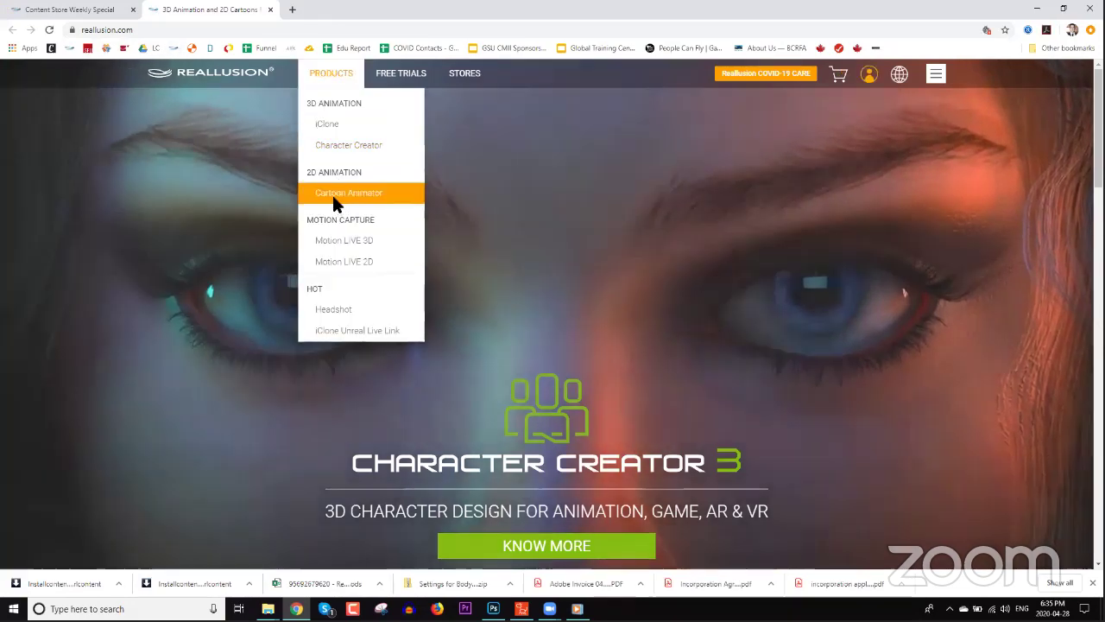
click(338, 197)
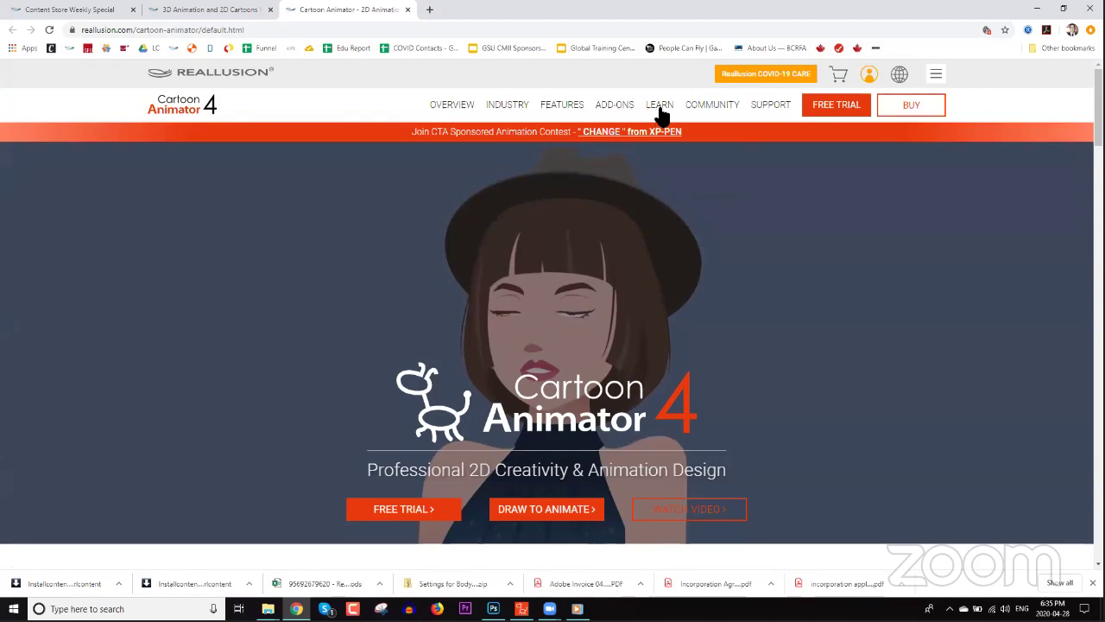
mouse_move(661, 112)
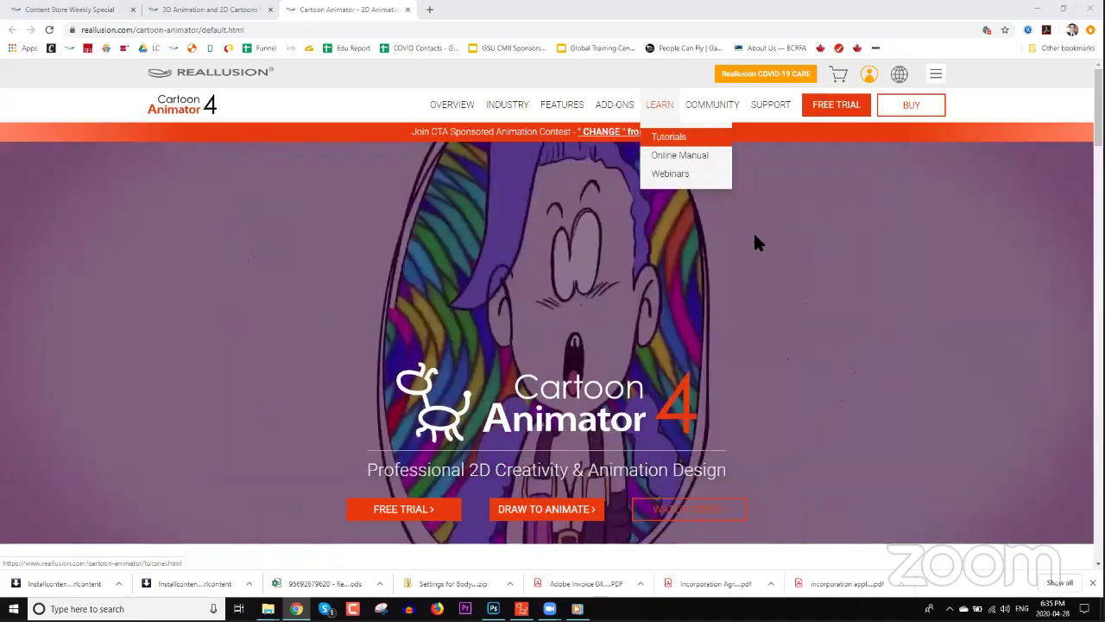
right_click(677, 138)
click(617, 216)
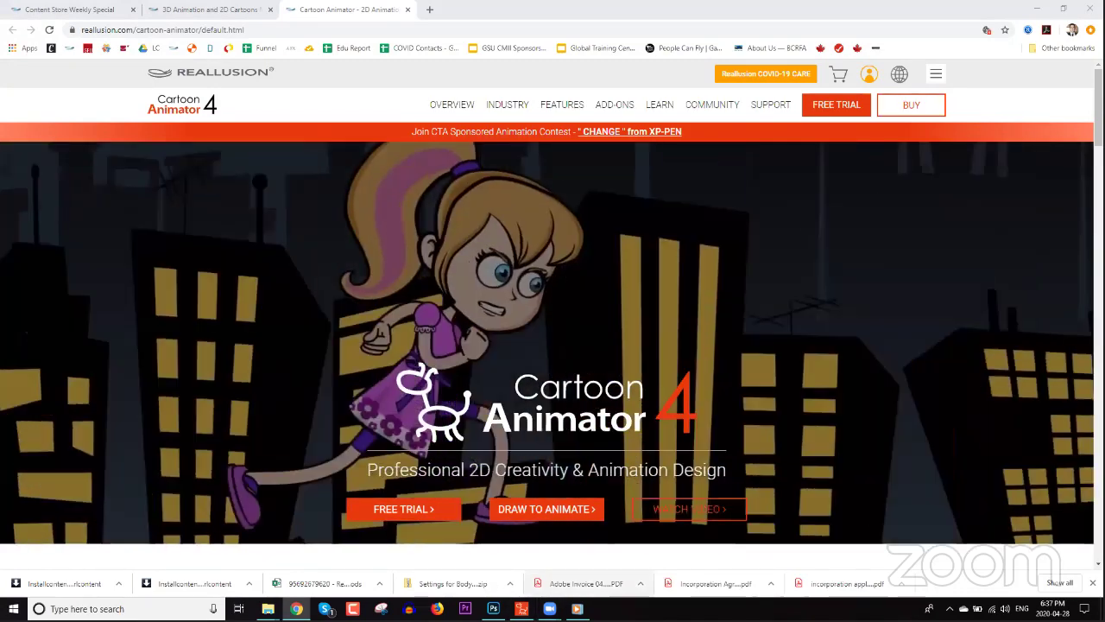
Switch back to Cartoon Animator and delete the Philipp_F actor from the street scene
key(alt+Tab)
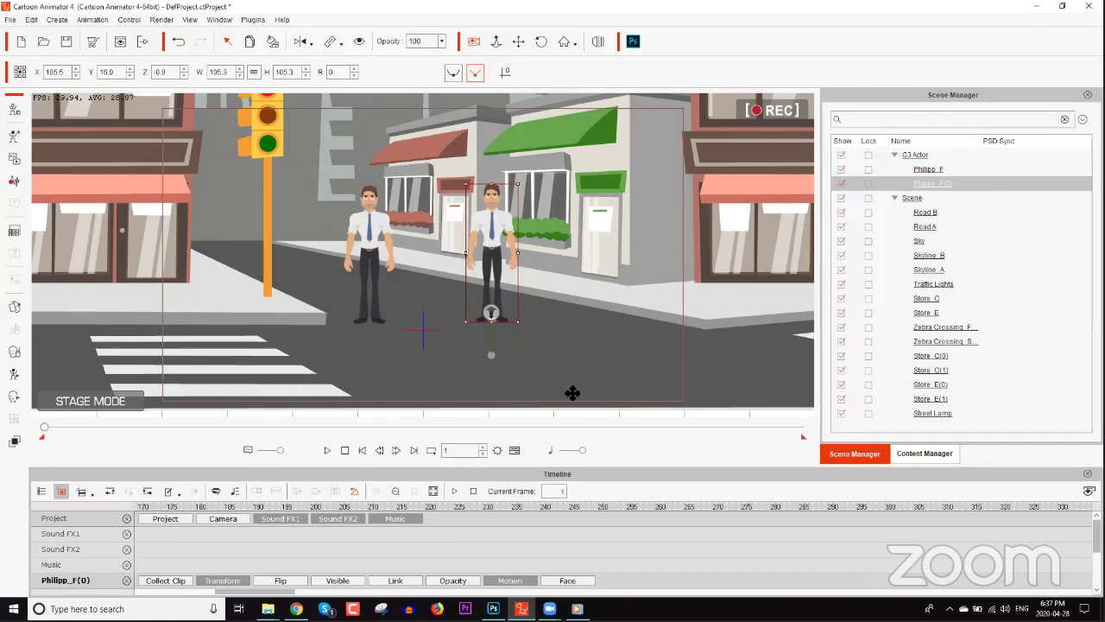
scroll(573, 389, up, 2)
scroll(506, 333, up, 2)
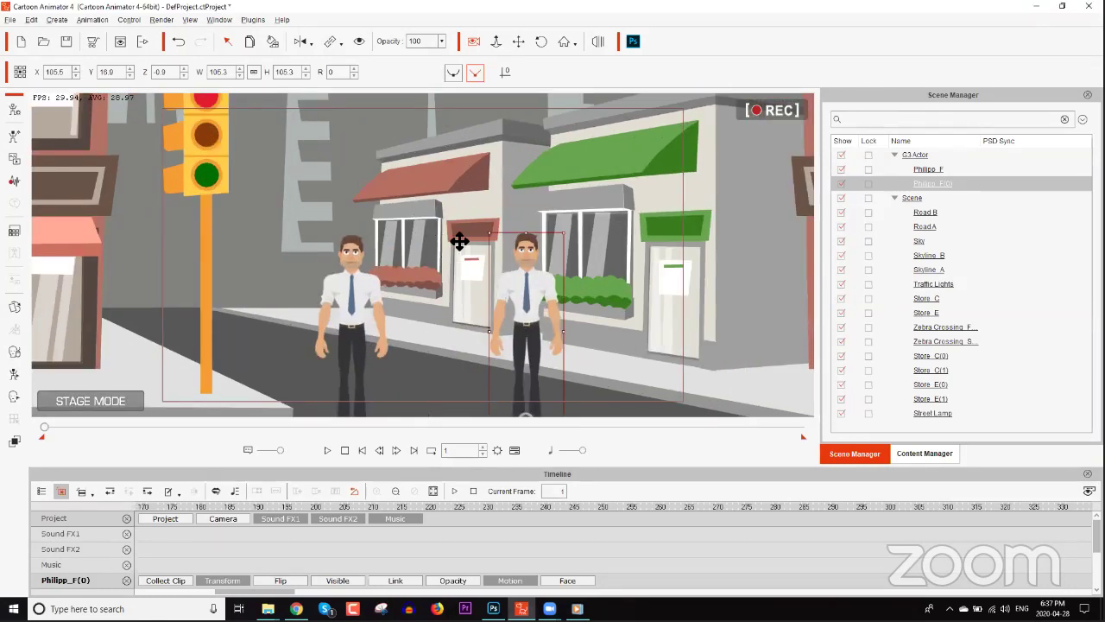
scroll(459, 240, up, 1)
right_click(489, 326)
click(501, 336)
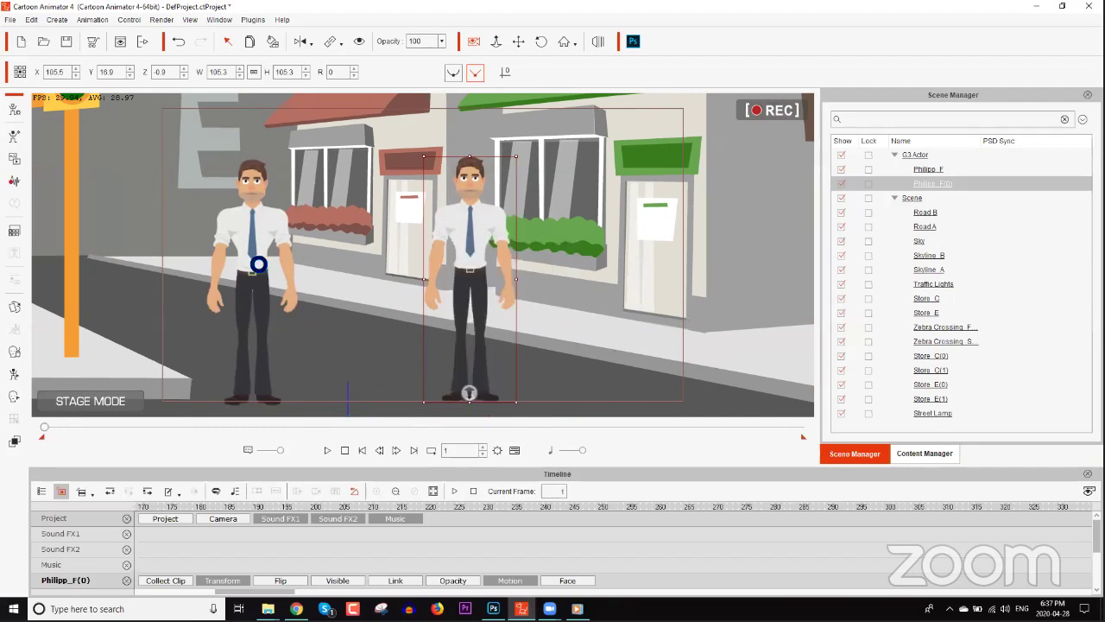
click(245, 257)
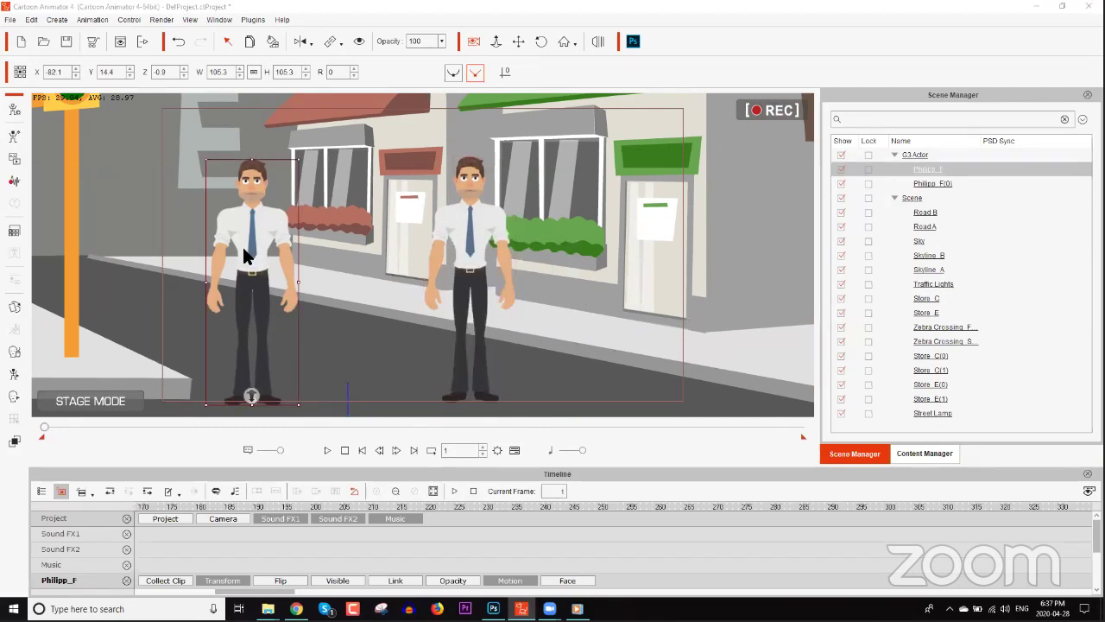
key(Delete)
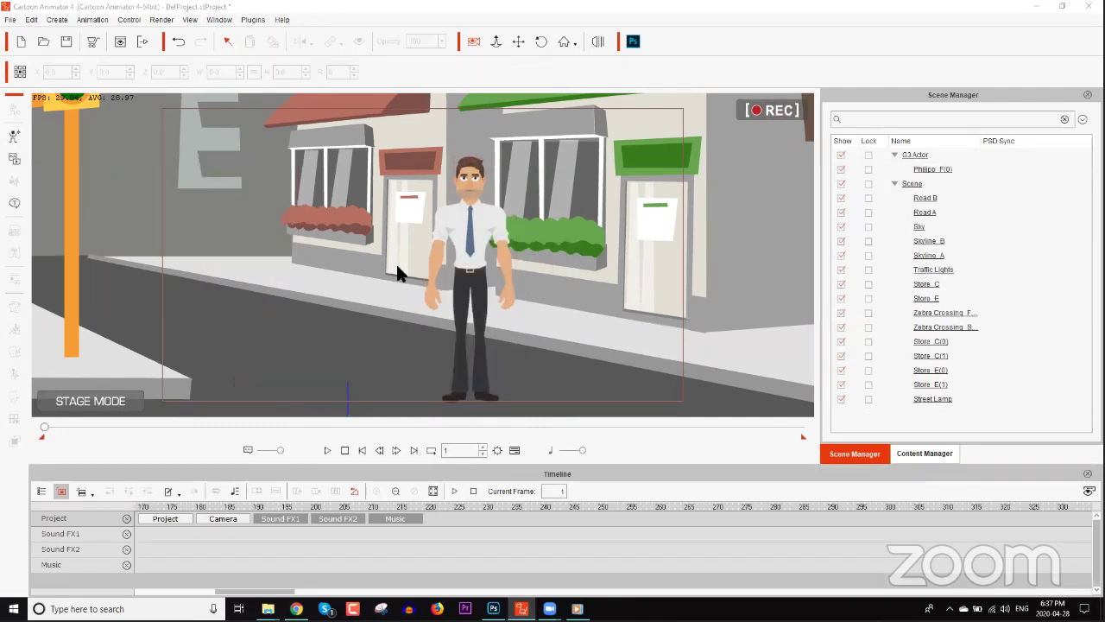
Select the remaining Philipp_F(0), move to frame 45 and turn off camera record mode
click(484, 232)
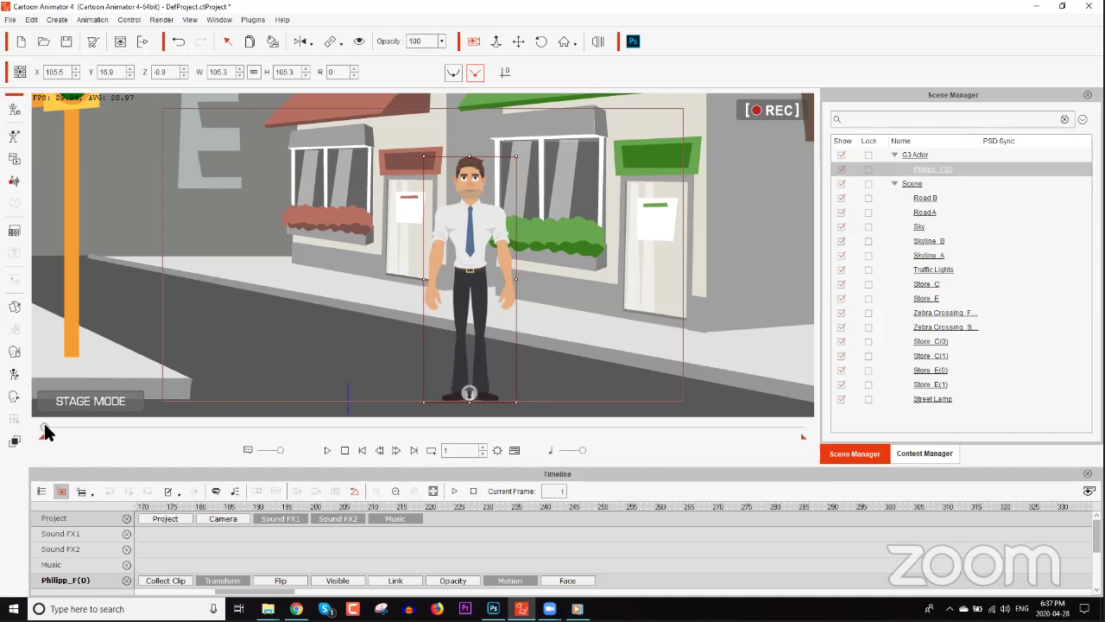
drag(45, 429, 59, 426)
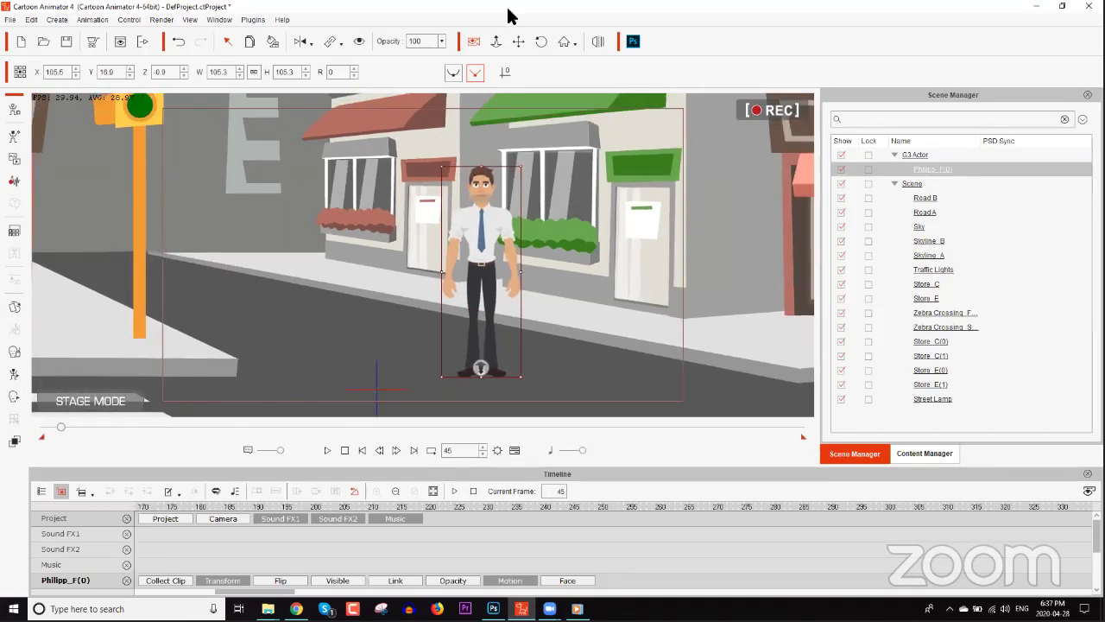
click(471, 40)
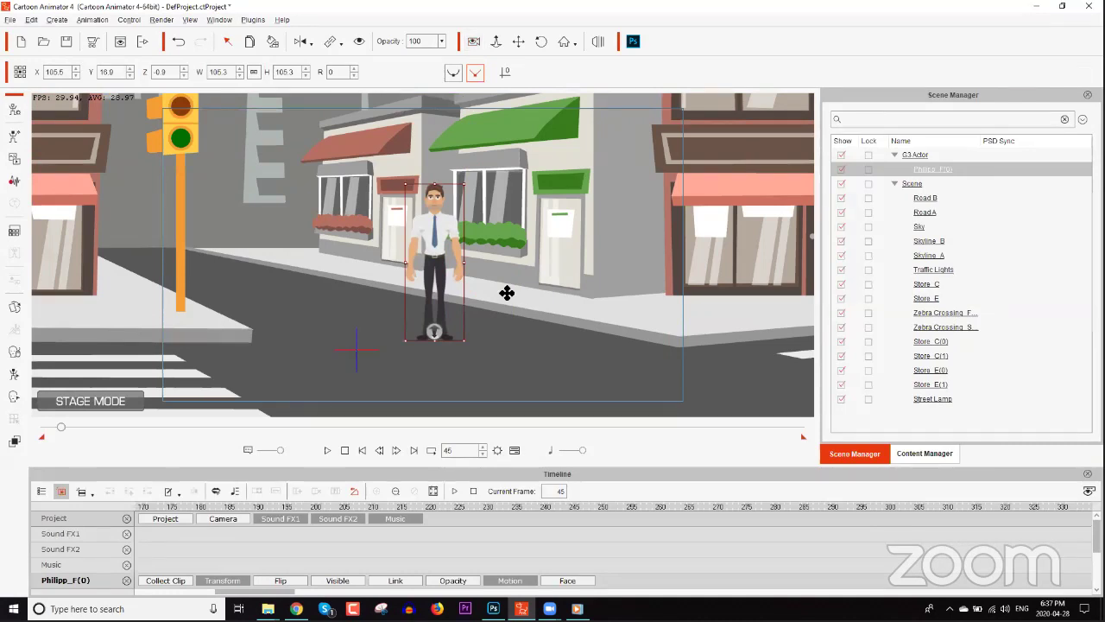
scroll(523, 298, up, 3)
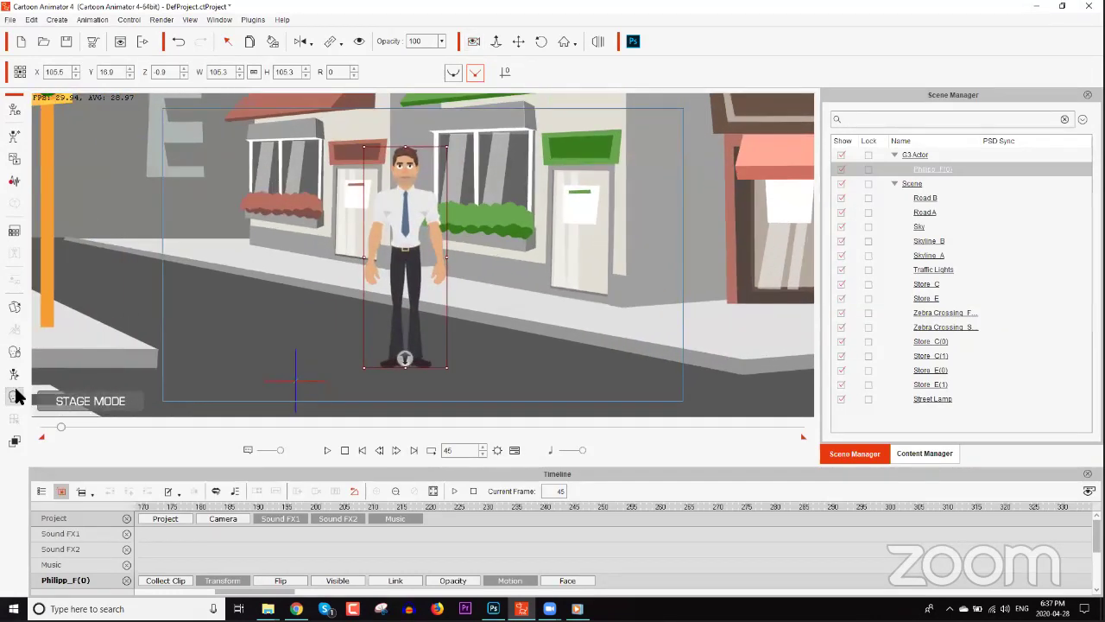
In the 2D Motion Key Editor, lean Philipp_F(0)'s torso sideways about 46 degrees and turn his head upright at frame 45
click(14, 373)
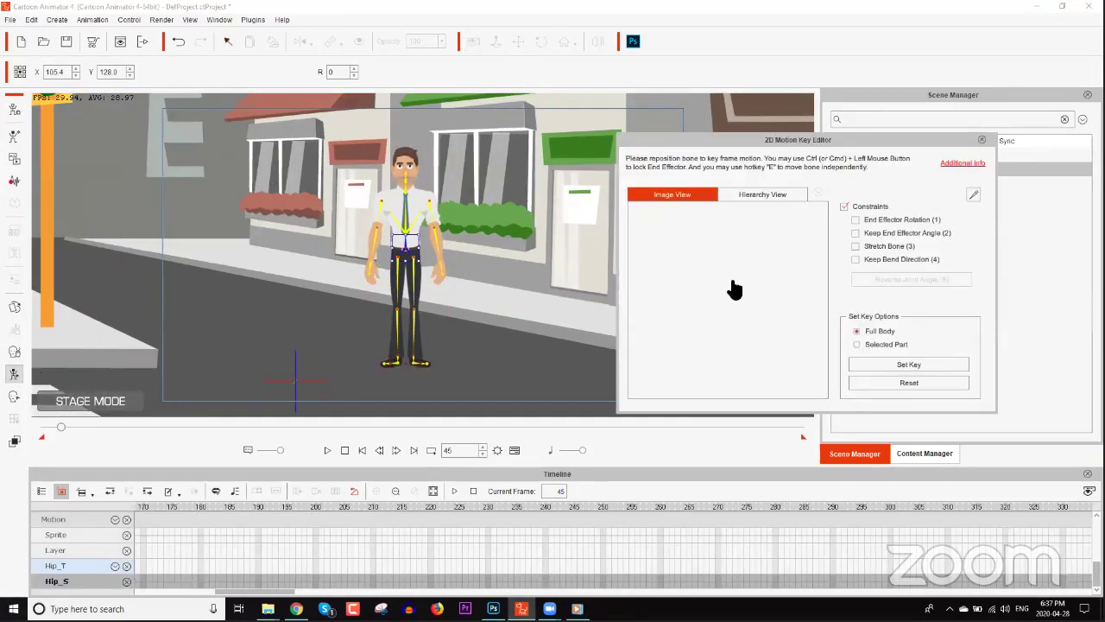
click(407, 234)
drag(407, 233, 458, 242)
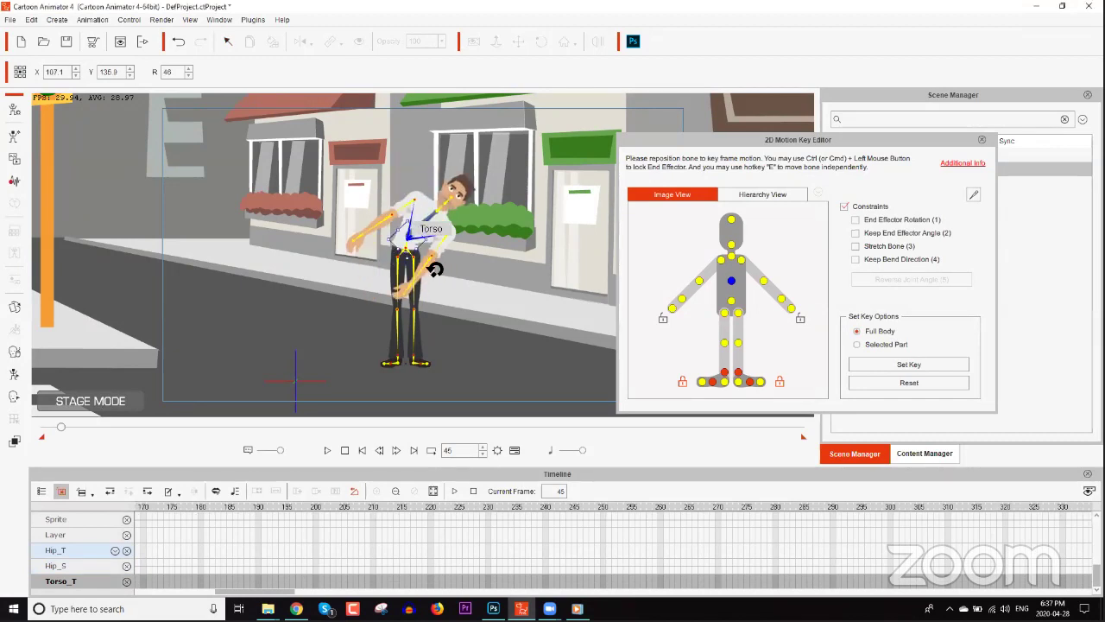
click(442, 198)
drag(466, 217, 467, 199)
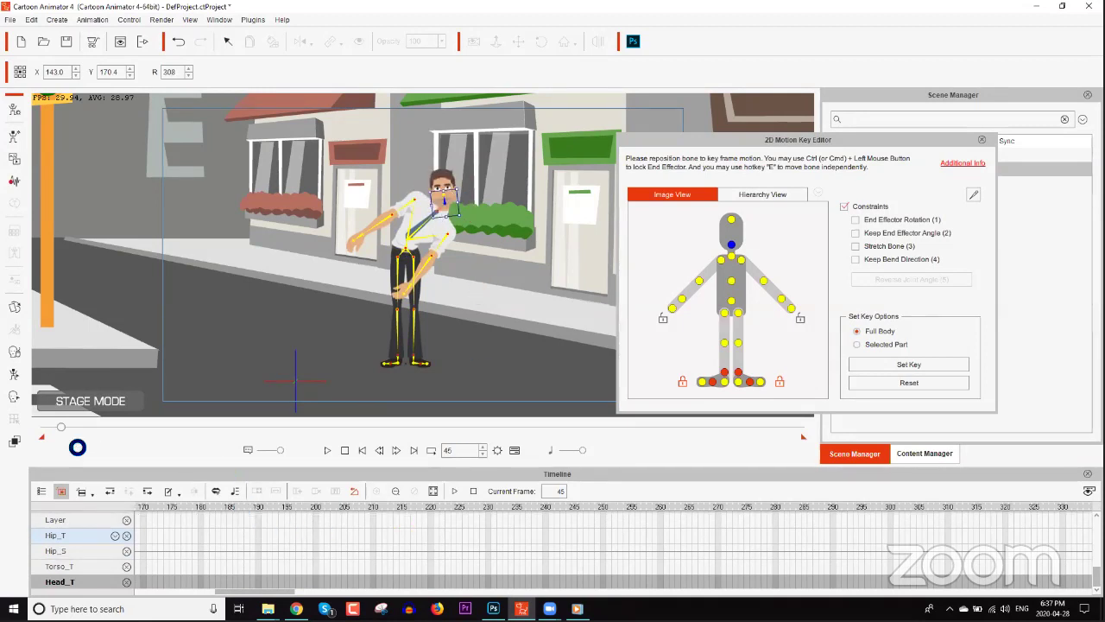
Reset the character's full-body pose at frame 104 and check the motion keys on the timeline
drag(36, 429, 72, 443)
click(896, 386)
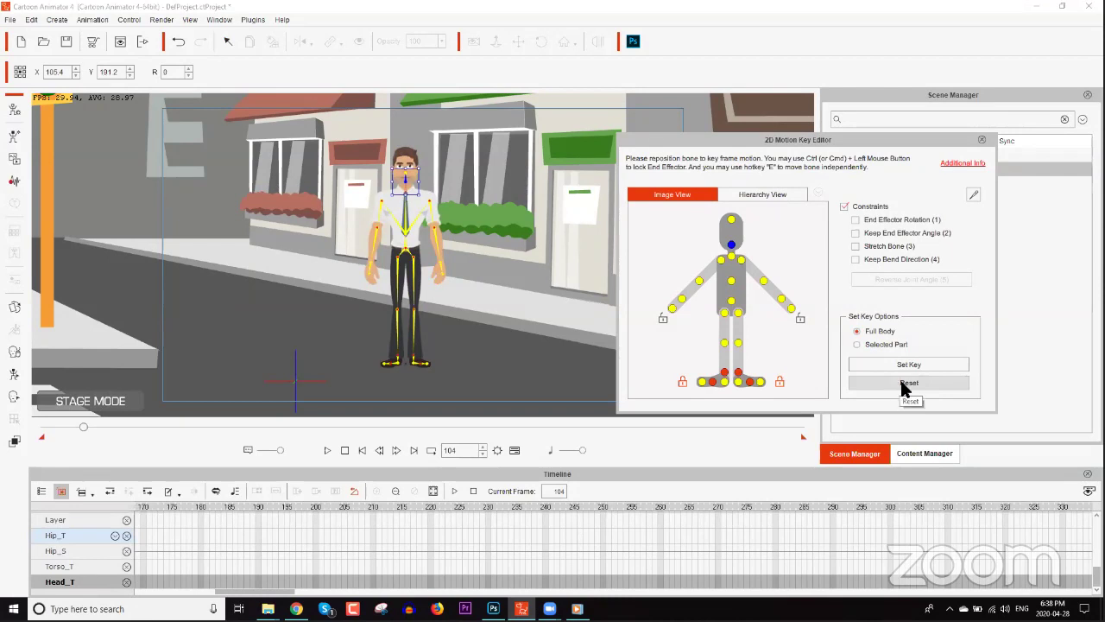
scroll(318, 542, up, 5)
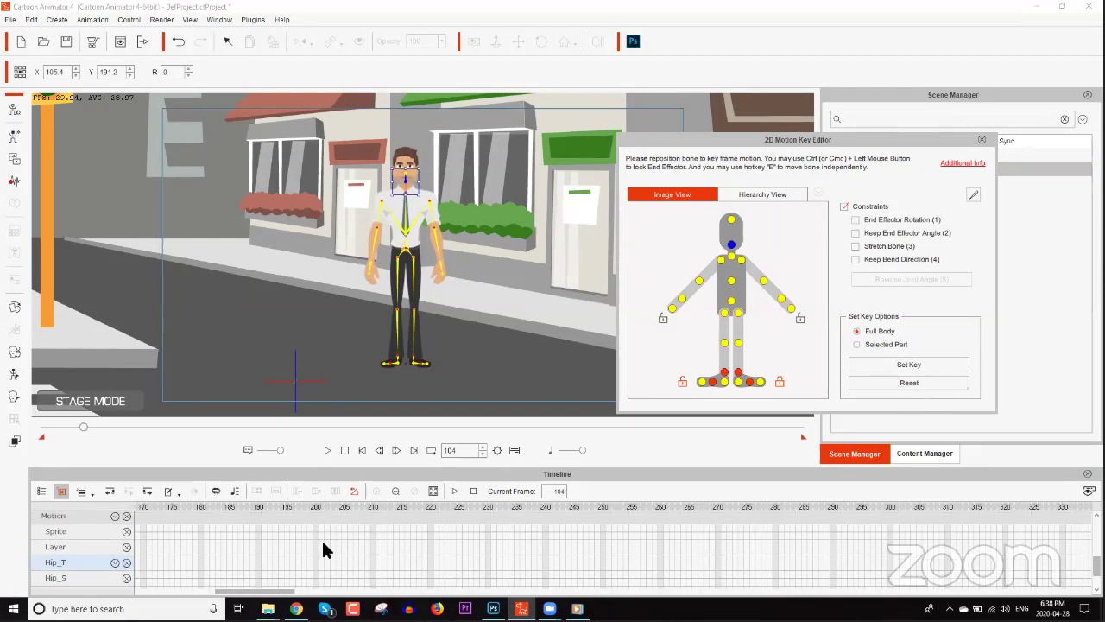
scroll(475, 540, down, 5)
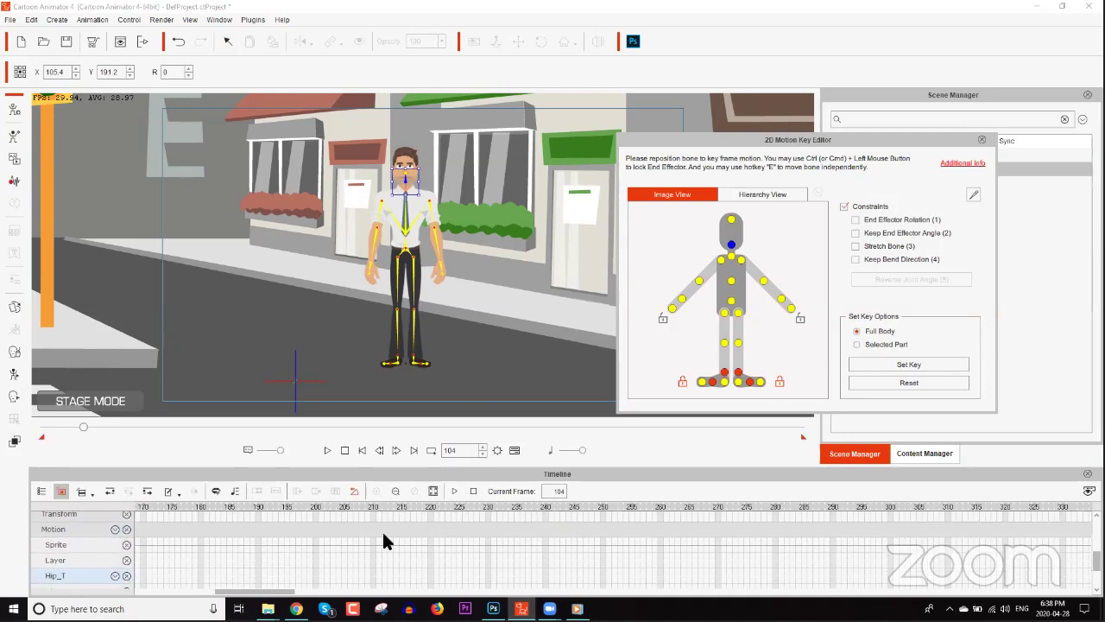
drag(274, 594, 177, 598)
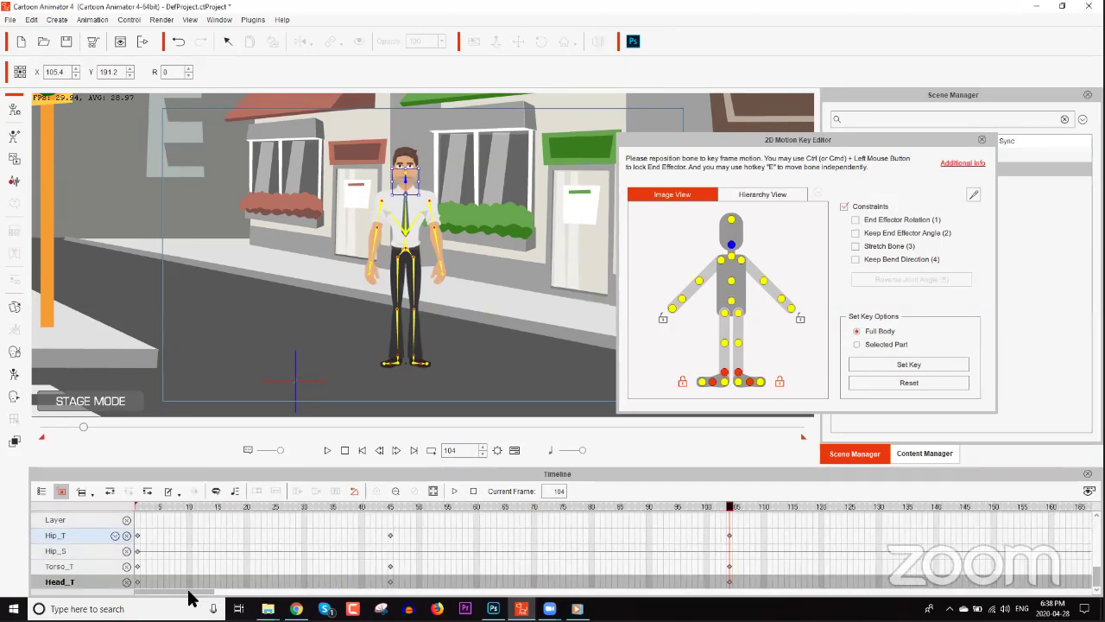
Scrub through the timeline to review the leaning motion, and close the 2D Motion Key Editor
scroll(216, 555, up, 2)
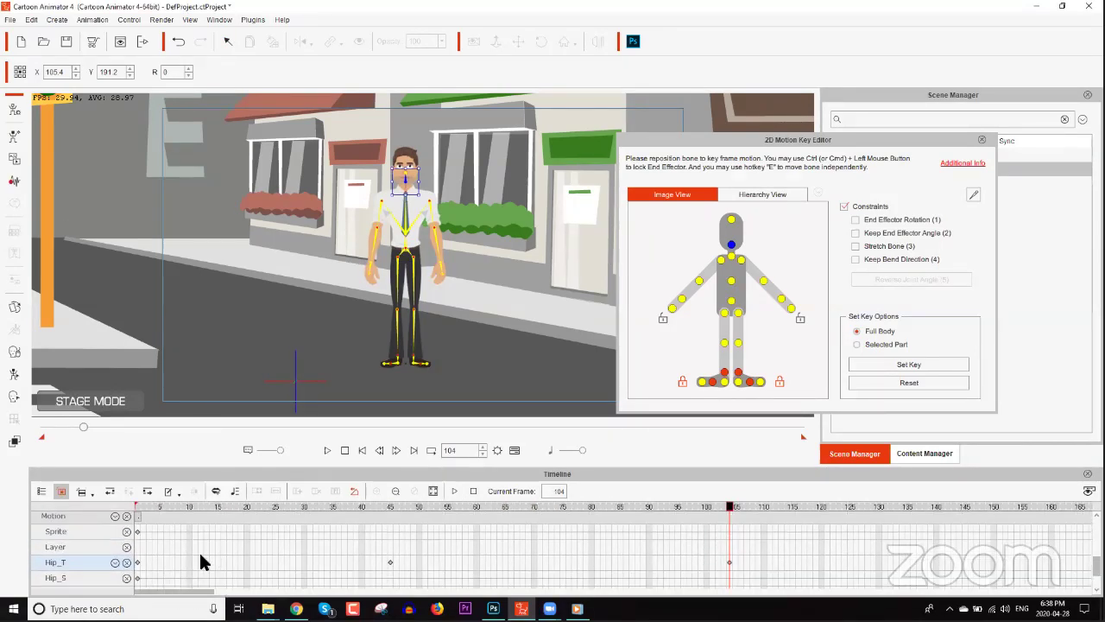
click(145, 506)
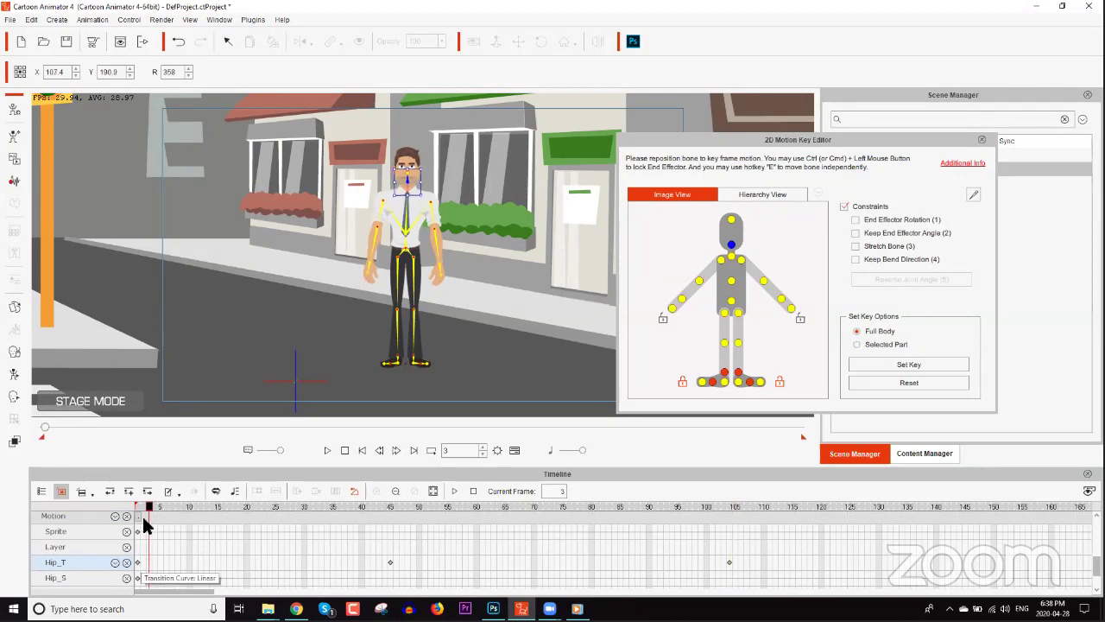
drag(145, 509, 907, 527)
click(682, 542)
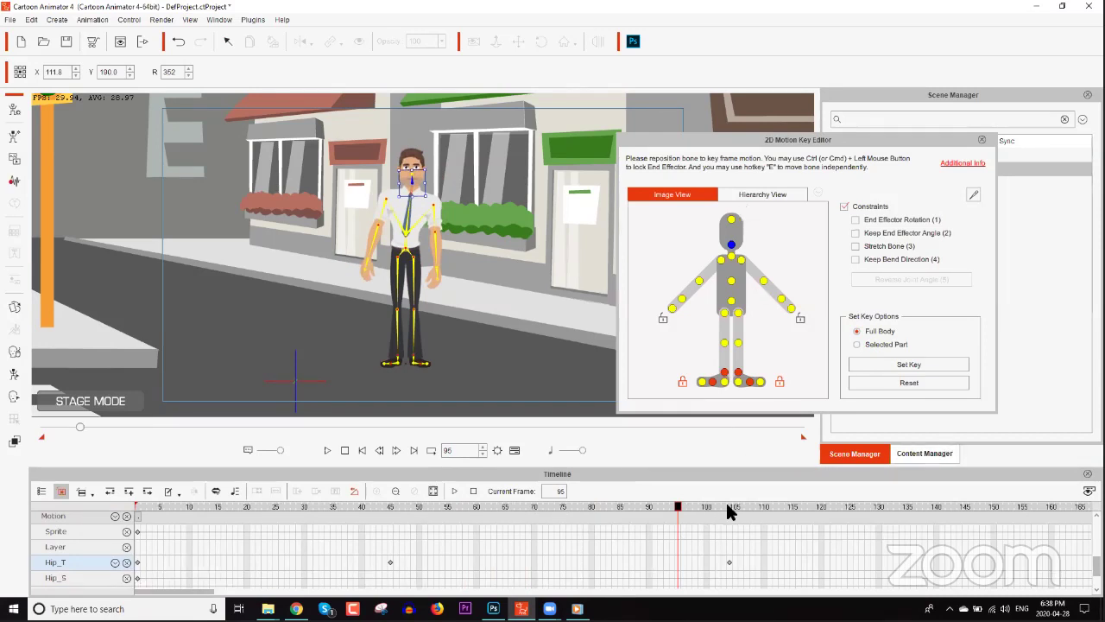
click(398, 522)
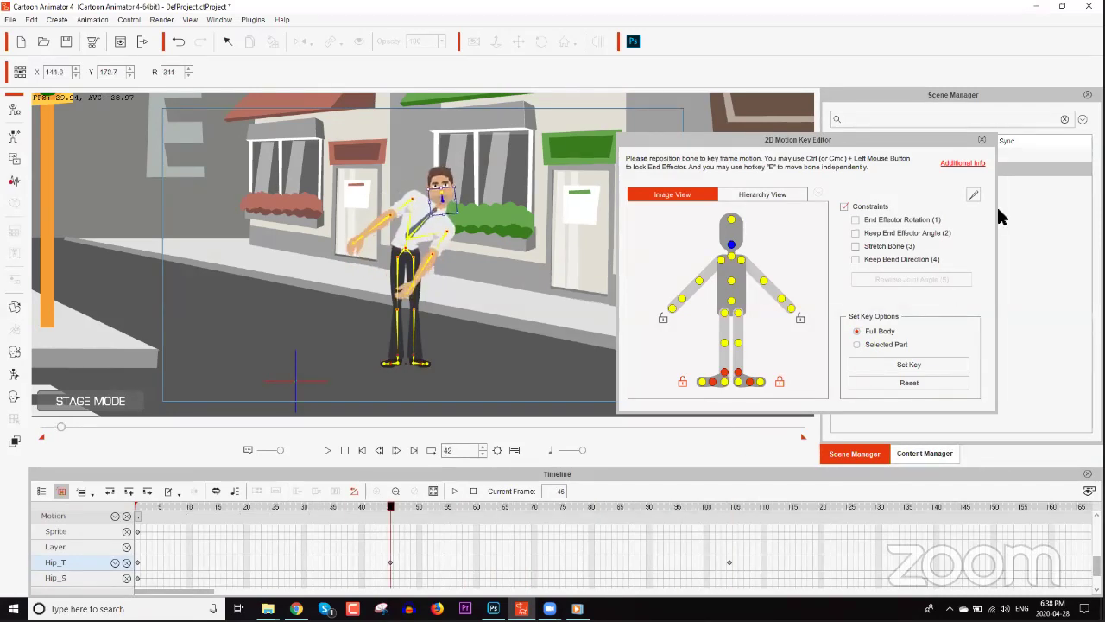
click(982, 139)
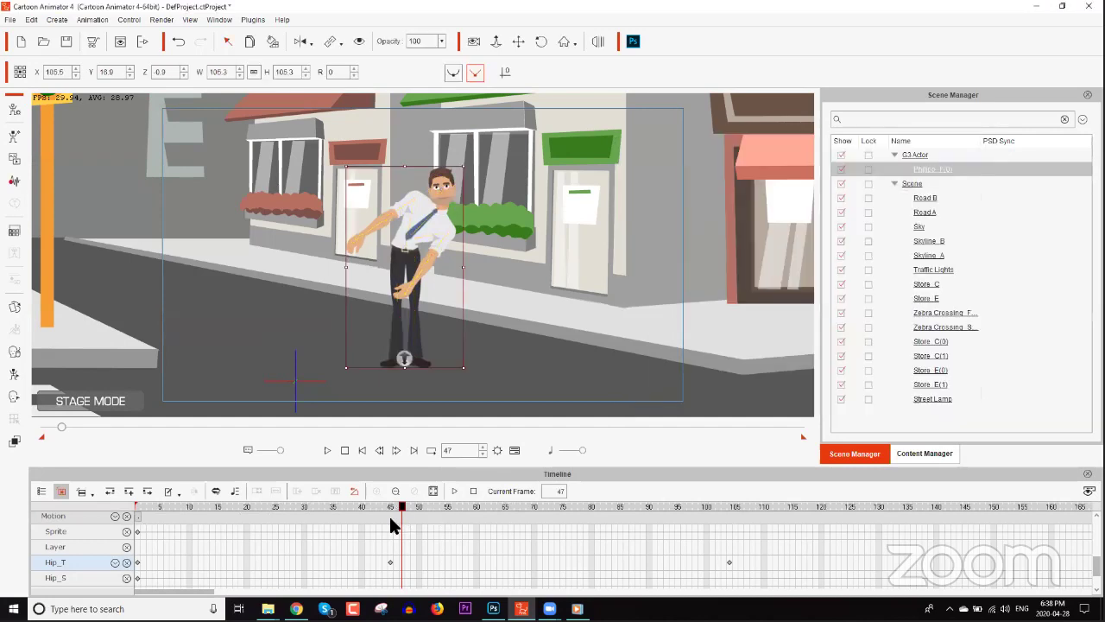
Return to frame 1 and apply the Neutral expression template from 01-Happy in the Face Key Editor
drag(395, 511, 49, 406)
click(14, 396)
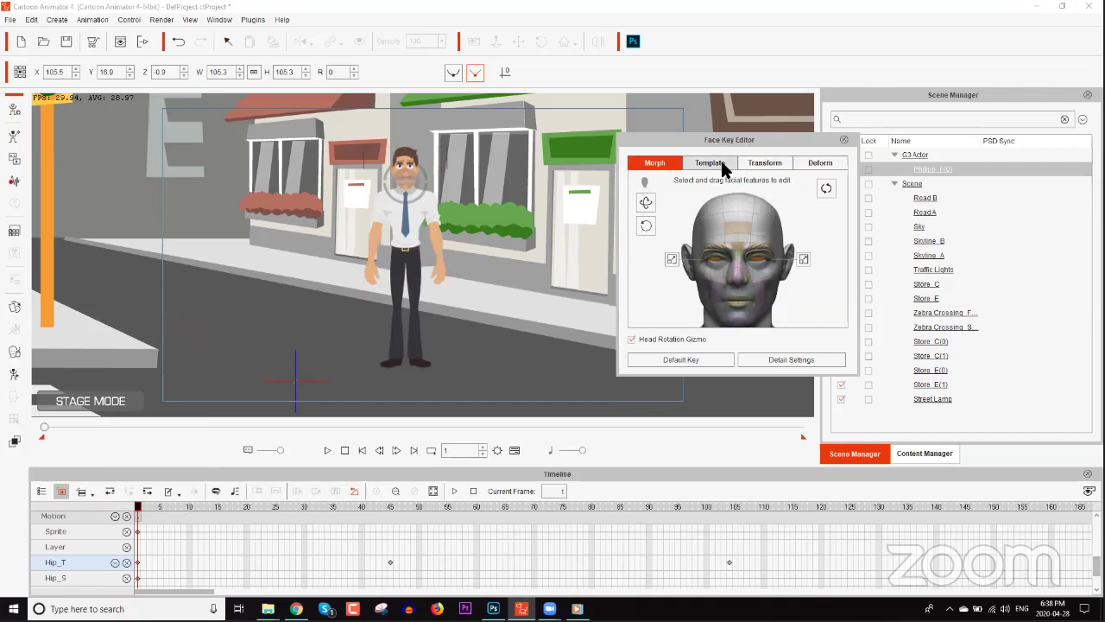
click(712, 164)
click(659, 235)
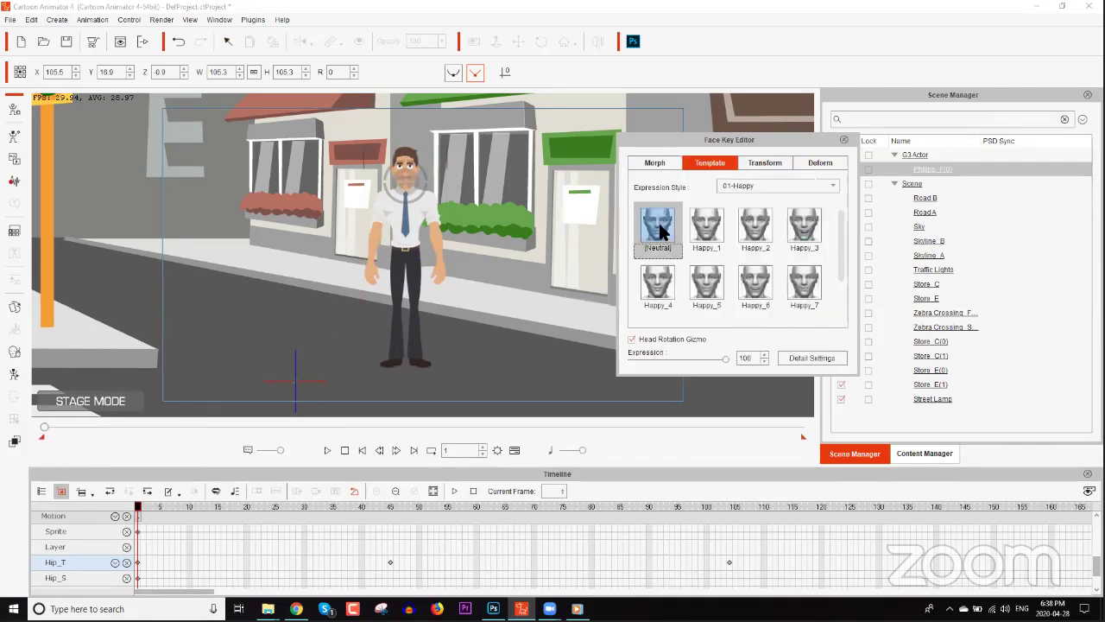
Apply the Happy_6 expression to the character's face at frame 45
drag(489, 207, 469, 316)
scroll(460, 274, up, 5)
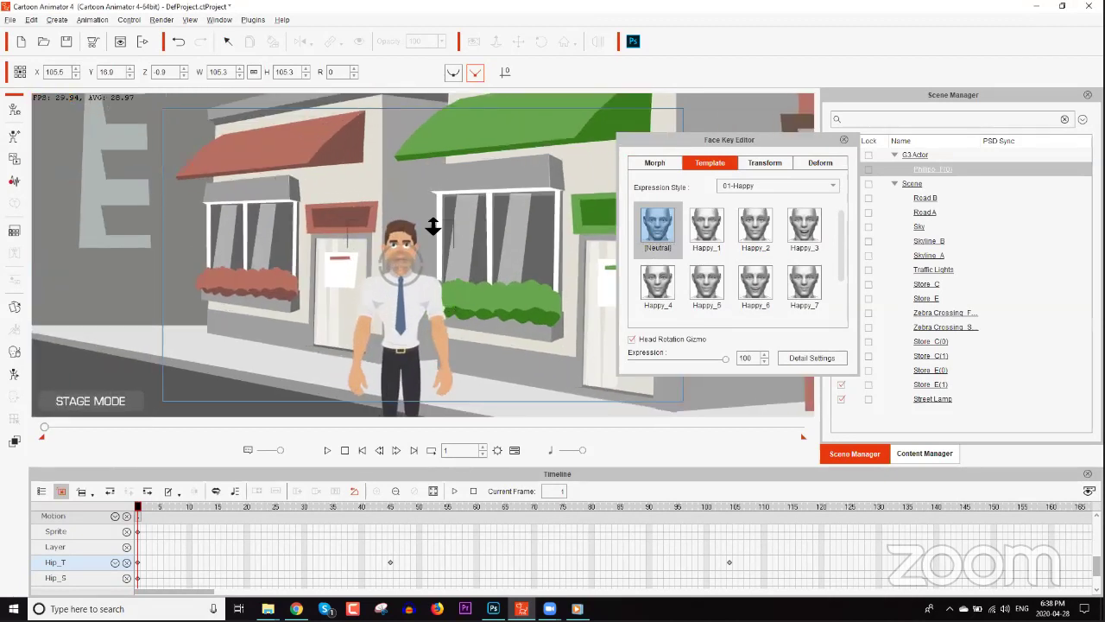
mouse_move(391, 506)
mouse_down()
mouse_move(368, 506)
mouse_move(396, 506)
mouse_up()
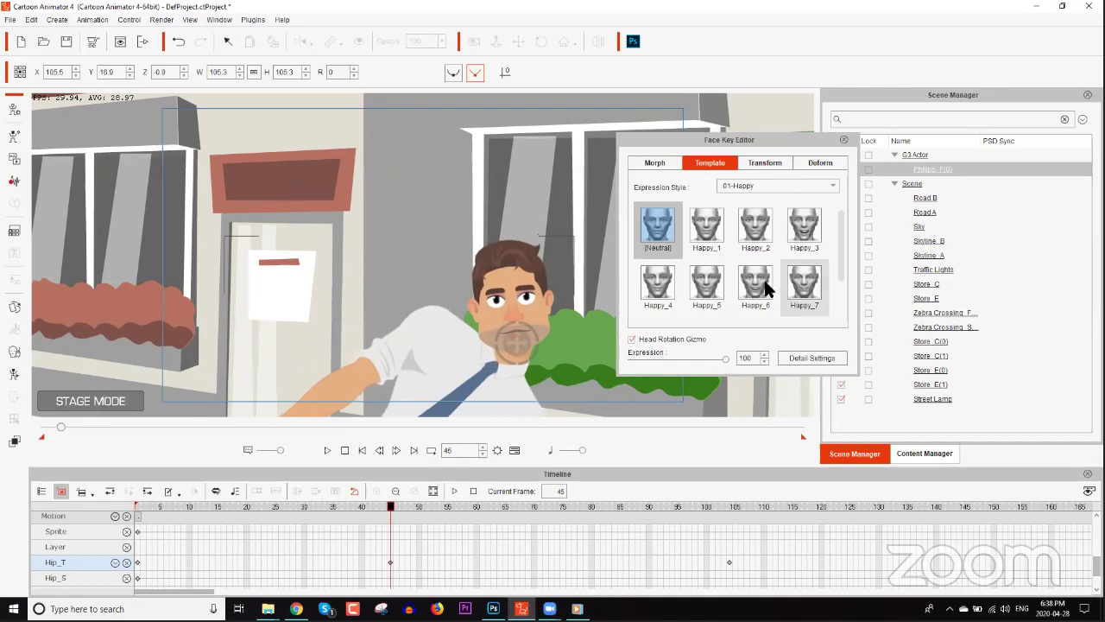
click(764, 285)
click(362, 450)
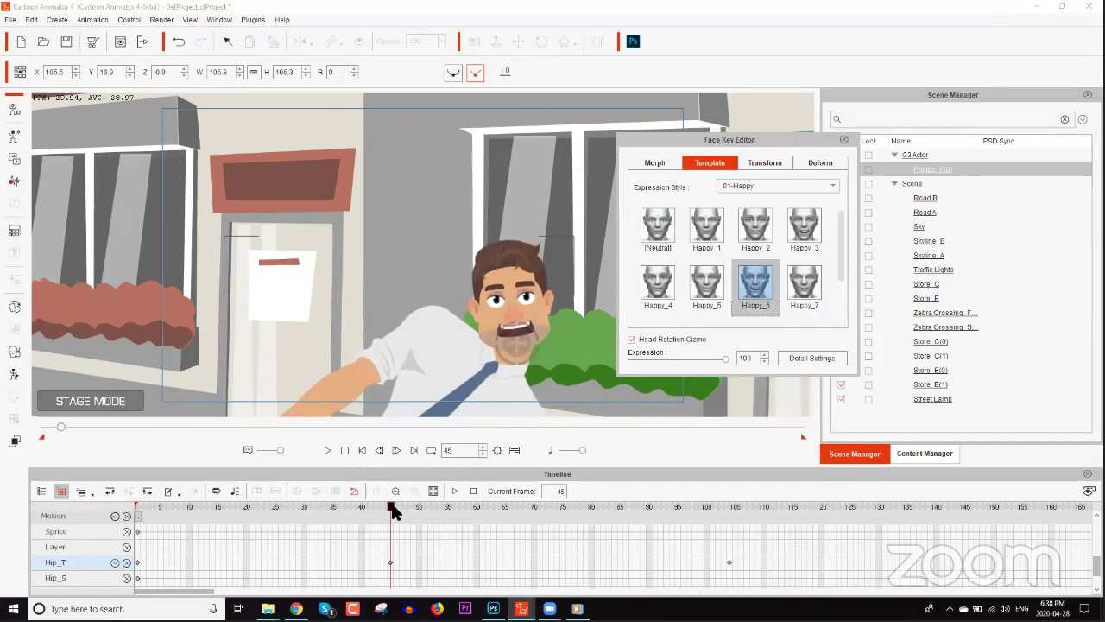
Apply the Neutral expression at frame 104, return to frame 1 and close the Face Key Editor
drag(395, 509, 724, 510)
click(659, 222)
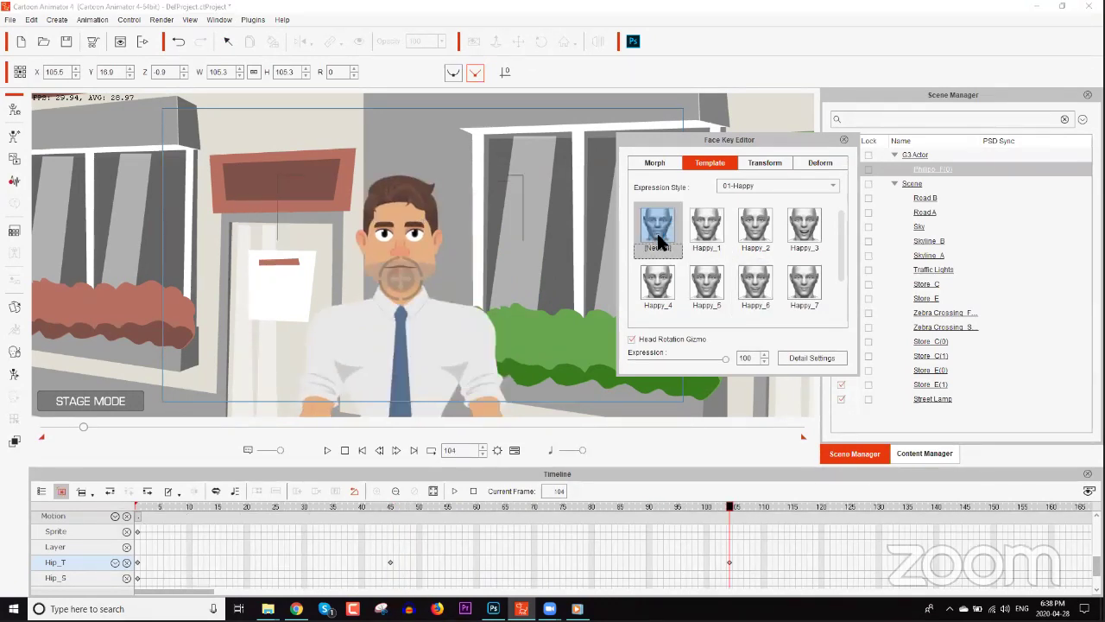
drag(285, 506, 73, 510)
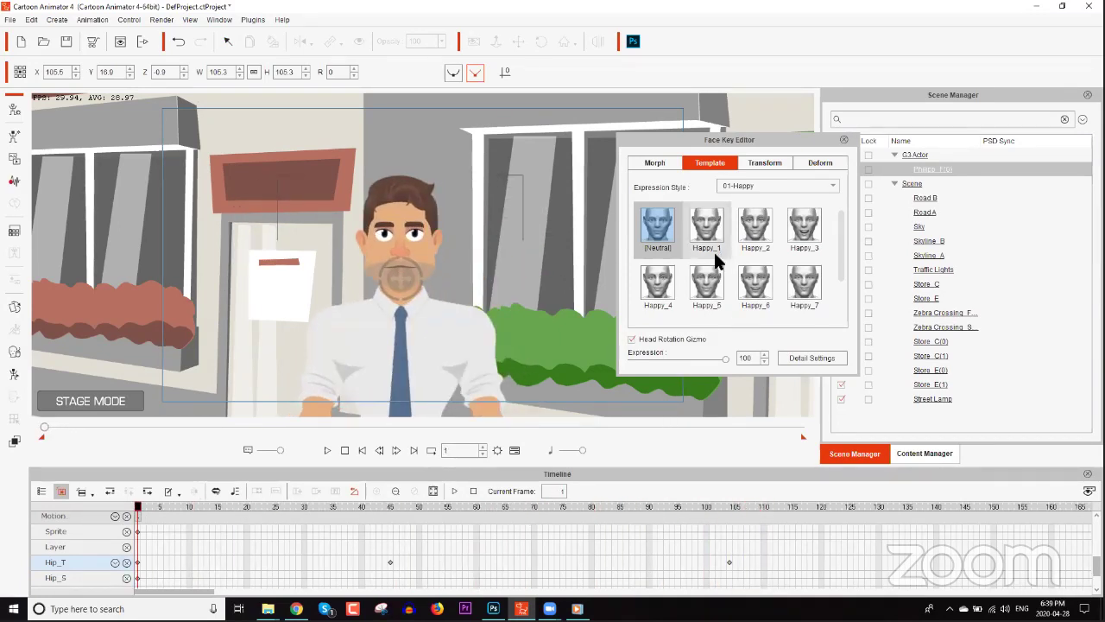
click(844, 139)
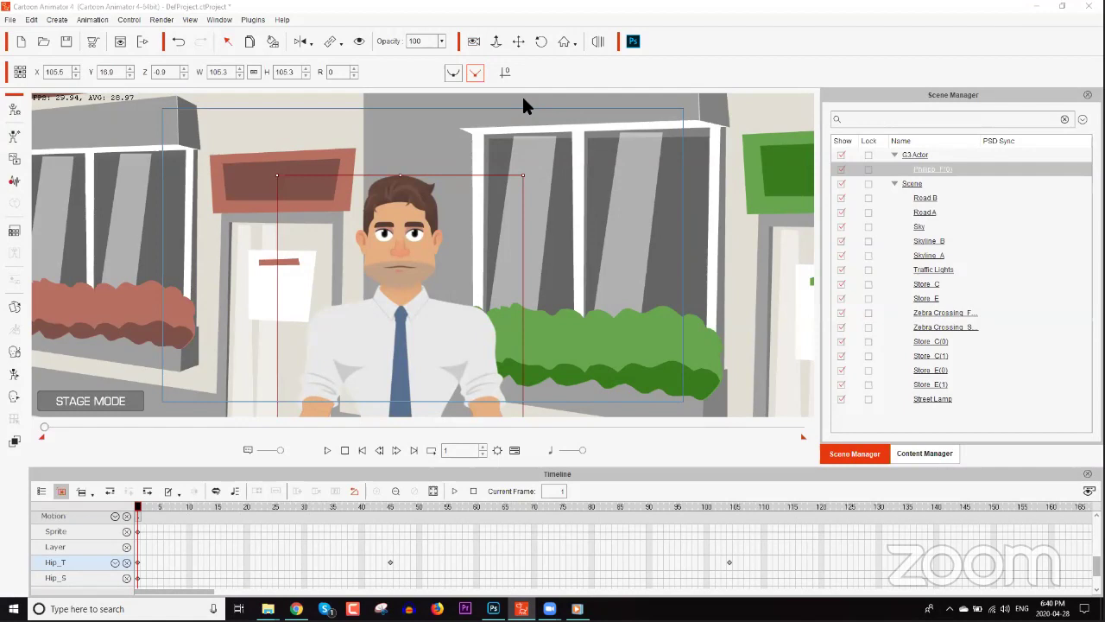
Switch to Chrome, search Google for "leap motion" in a new tab and open the Ultraleap website
mouse_move(296, 608)
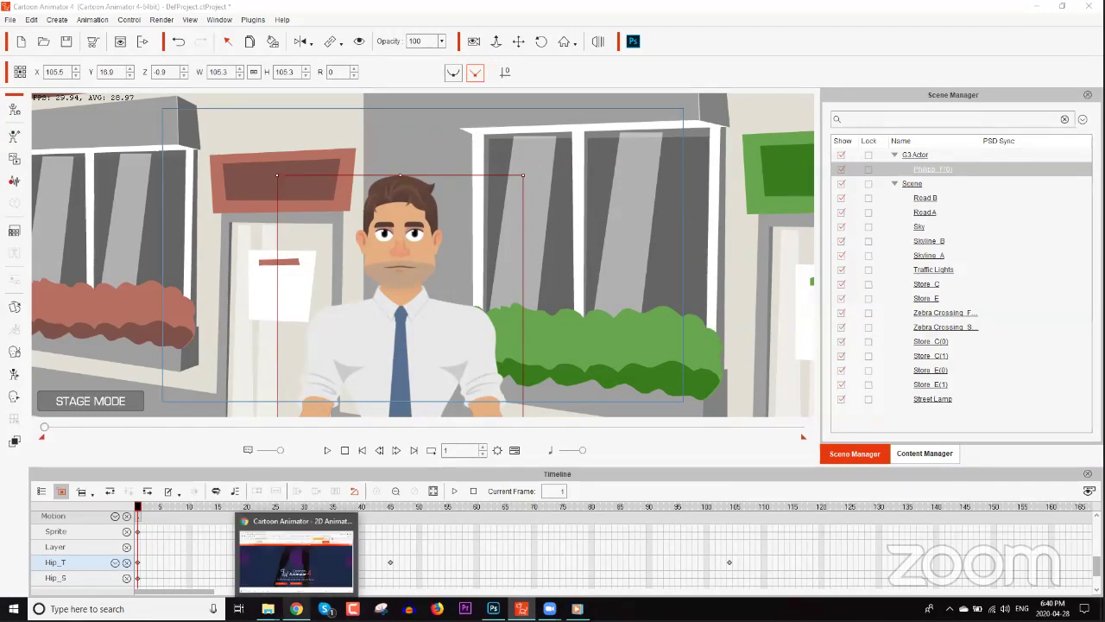
click(293, 561)
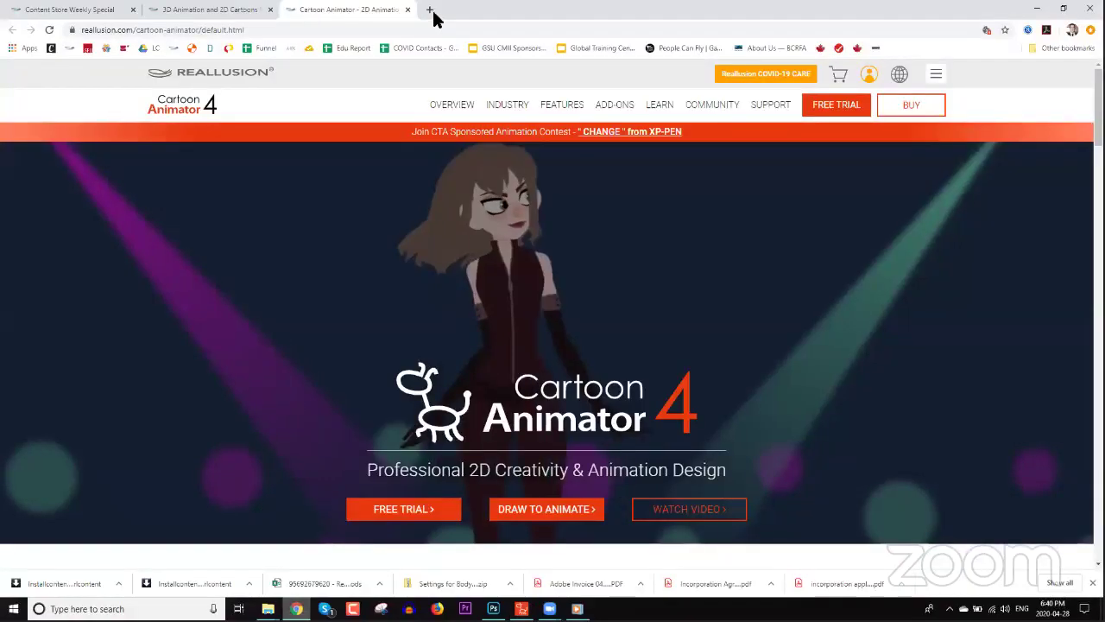
click(430, 12)
text(leap motion)
key(Return)
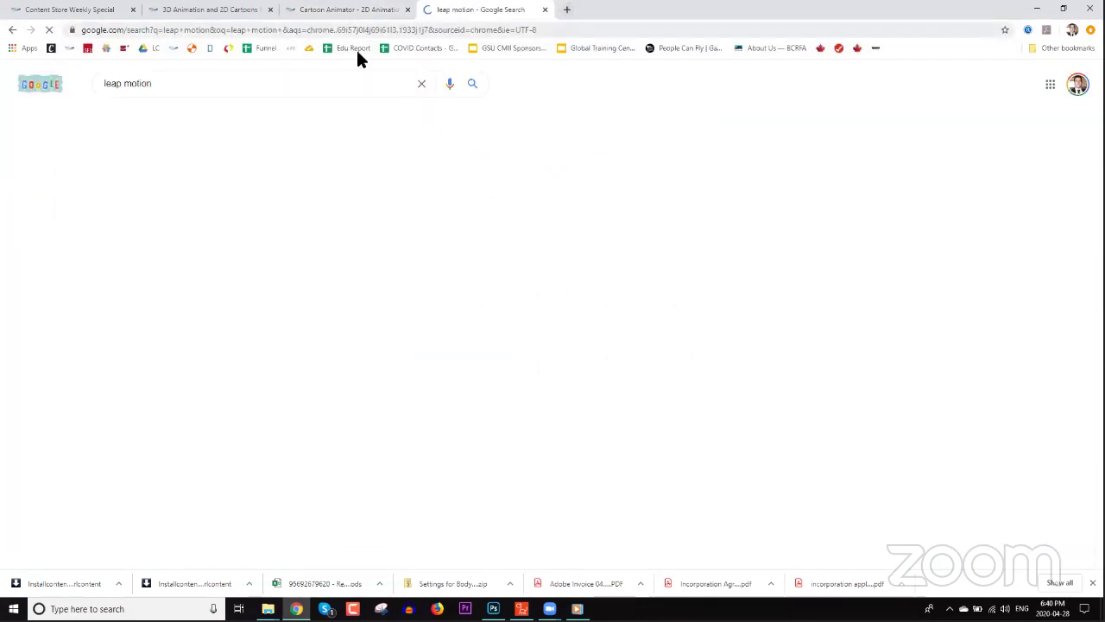
click(173, 179)
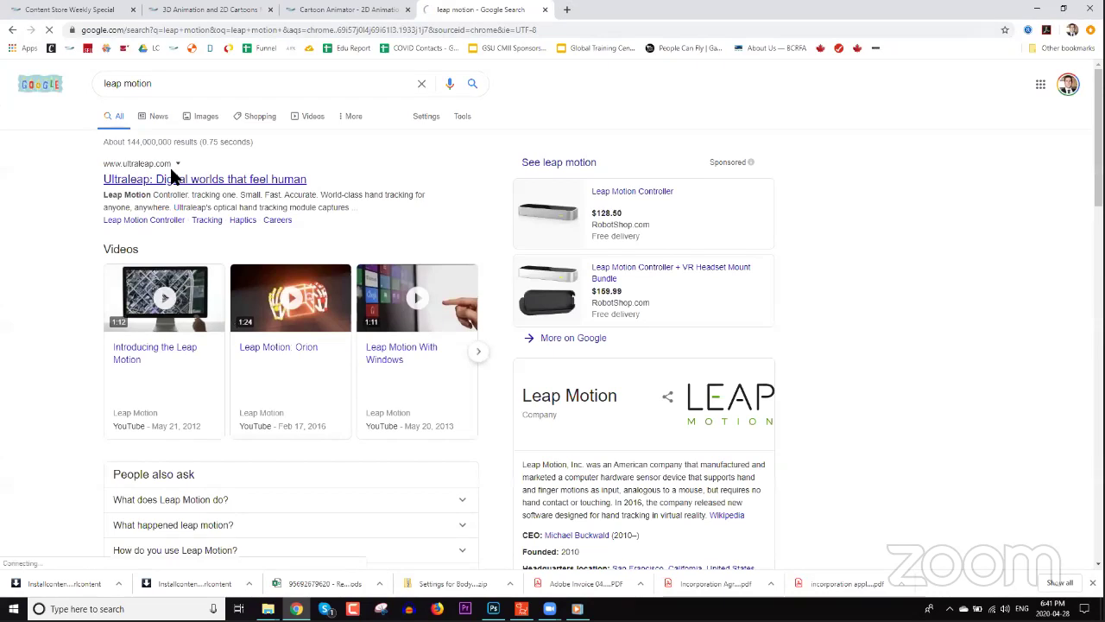
click(242, 31)
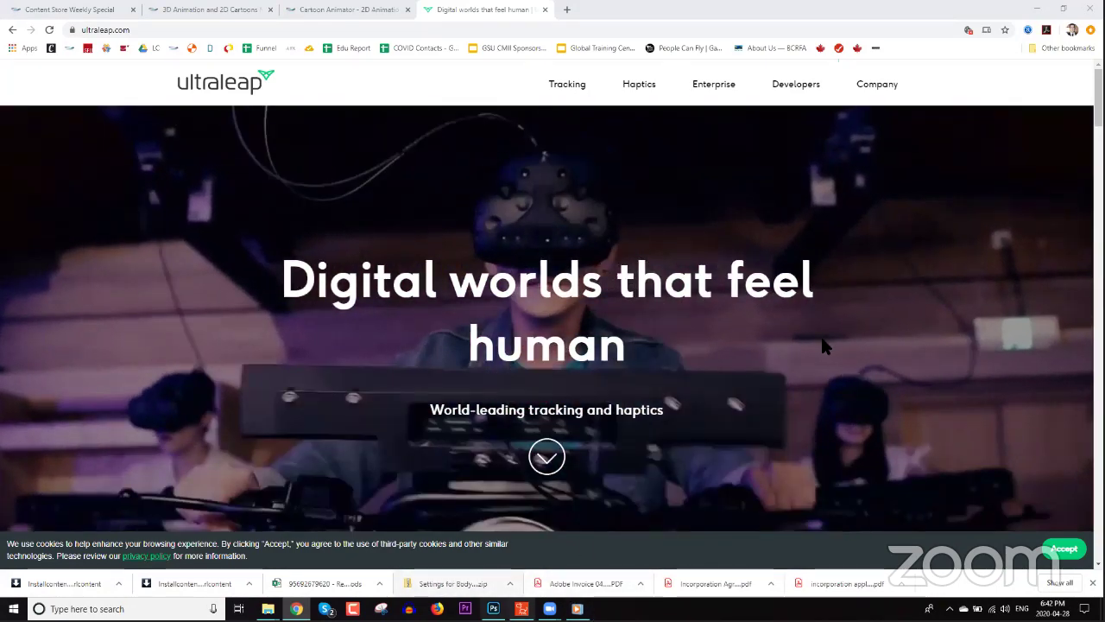
Return to Cartoon Animator and browse the custom actor library's Head, Body and Character categories
key(alt+Tab)
click(923, 455)
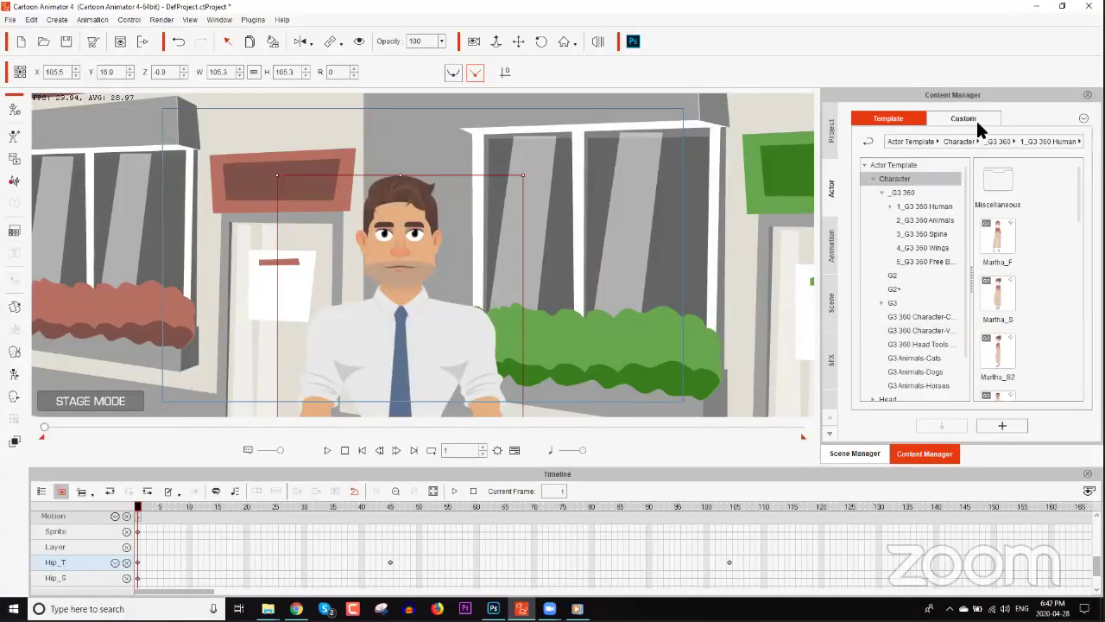
click(976, 119)
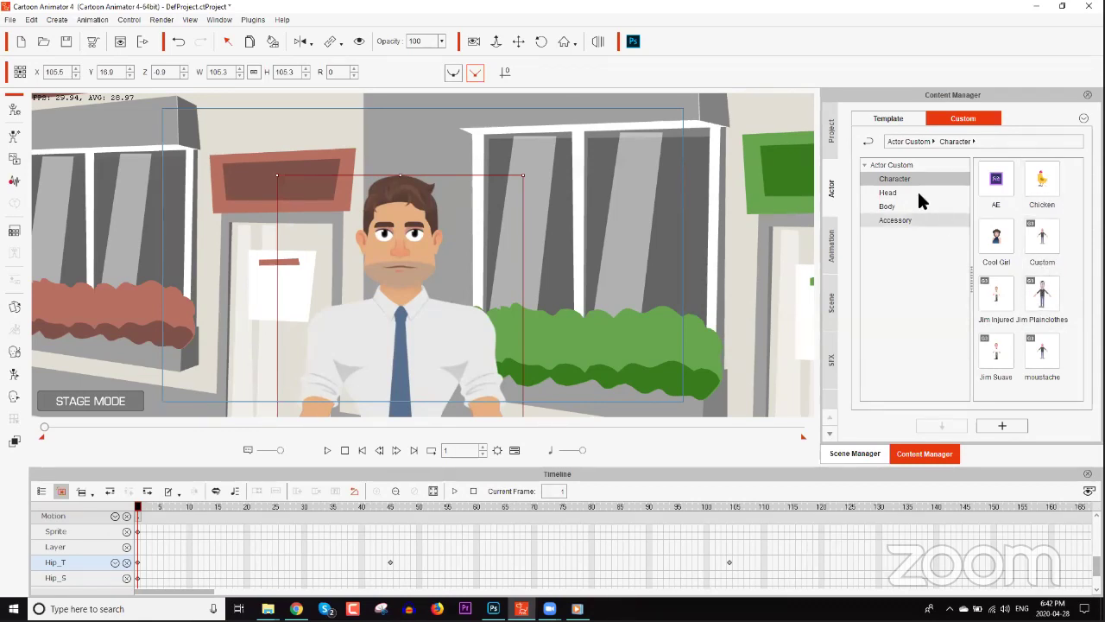
click(889, 192)
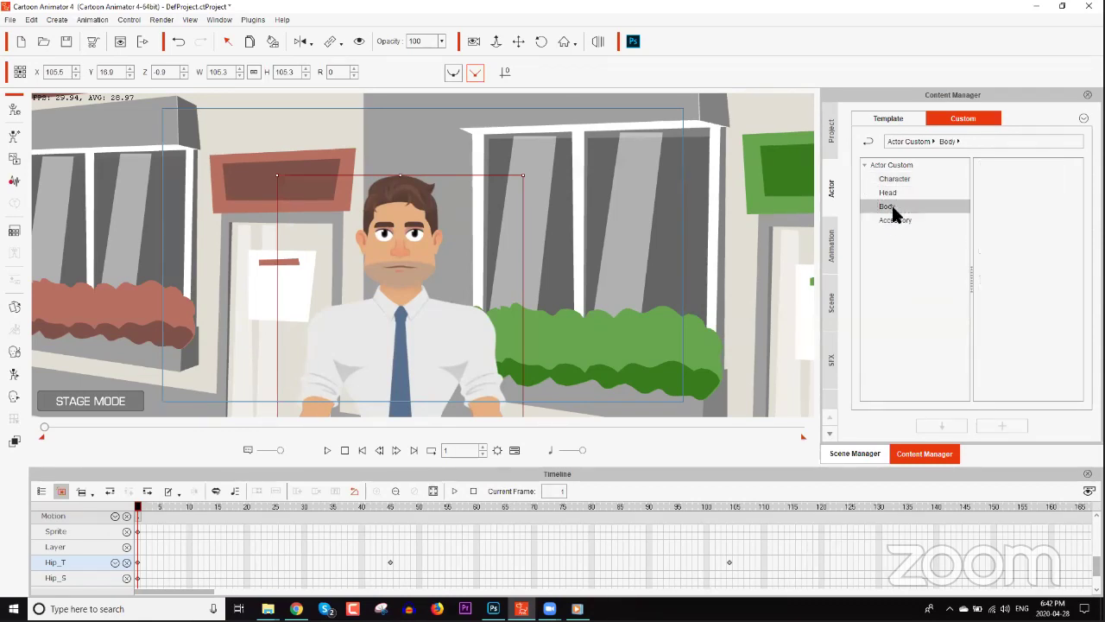
click(897, 180)
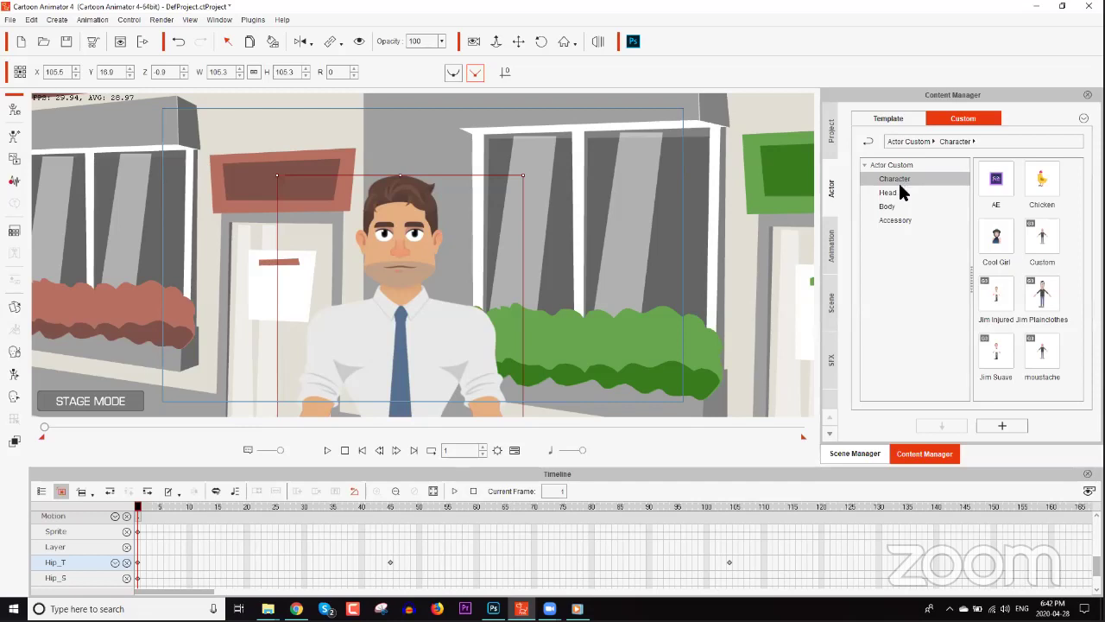
click(996, 248)
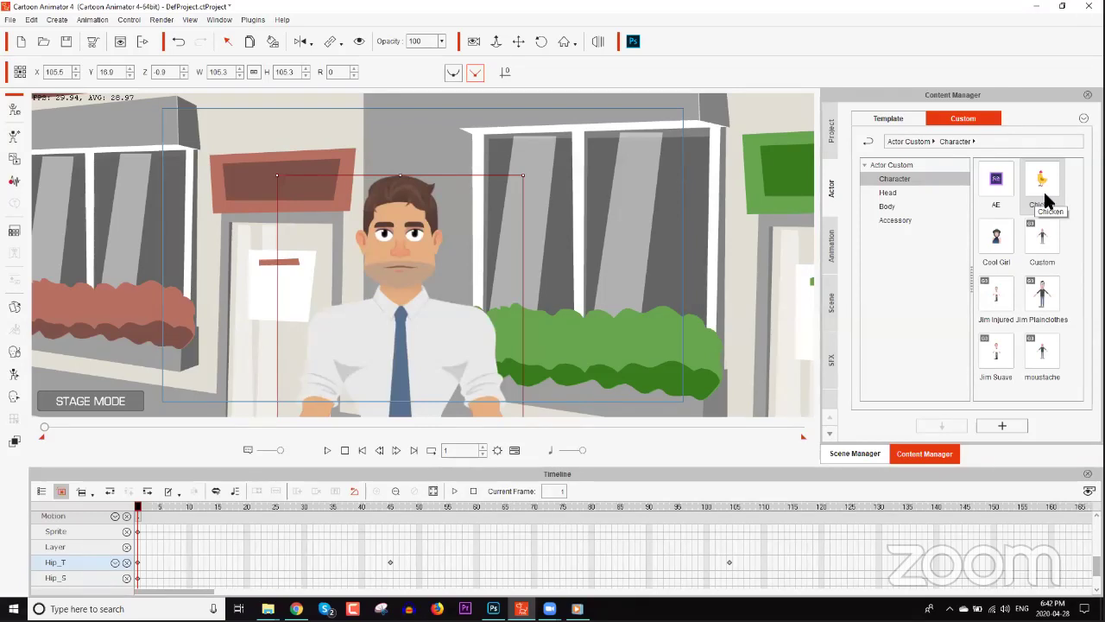
Browse the _G3 360 character templates, including the Animals, Wings, Free Bone and Human folders
click(872, 122)
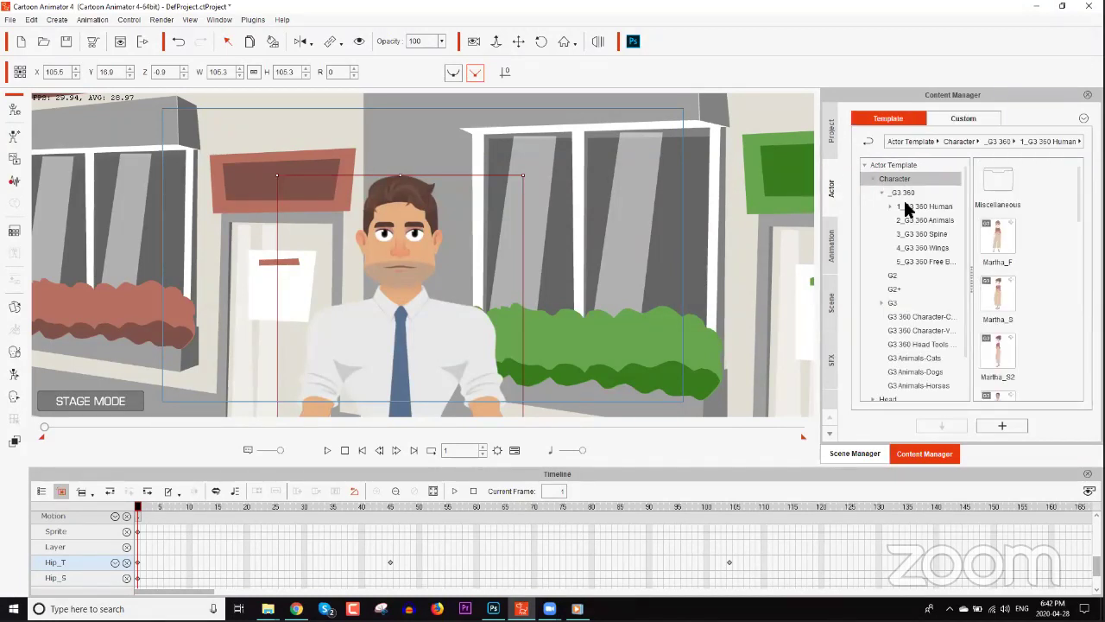
click(910, 220)
click(1002, 252)
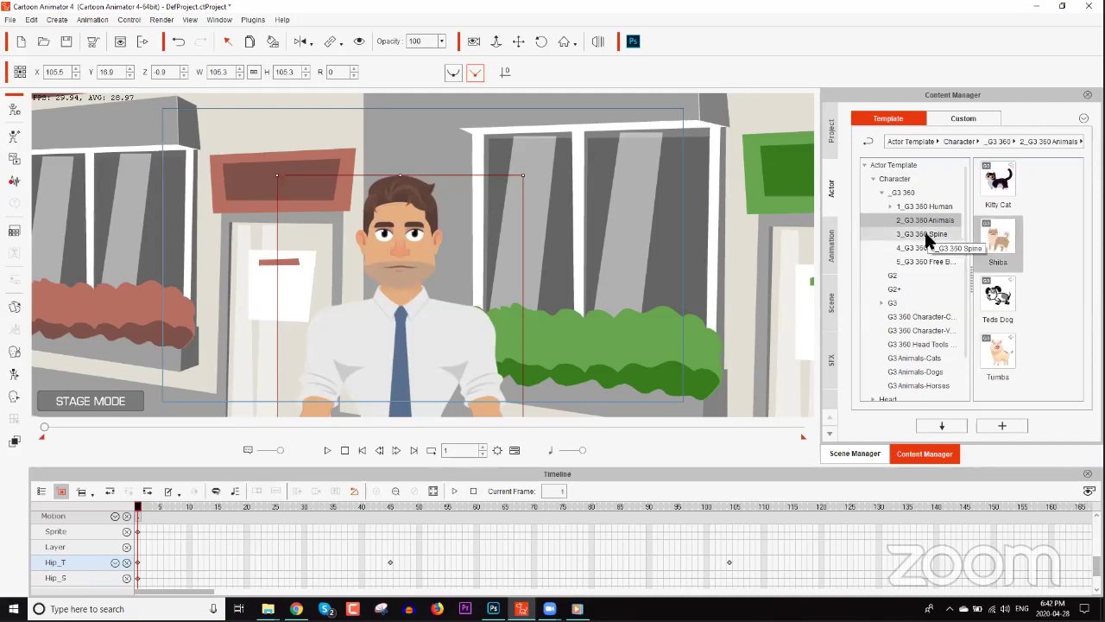
click(924, 247)
click(924, 260)
click(920, 206)
click(911, 192)
Expand the G3 character templates and look through the 5_G3 Free Bone characters down to Zombie
click(919, 301)
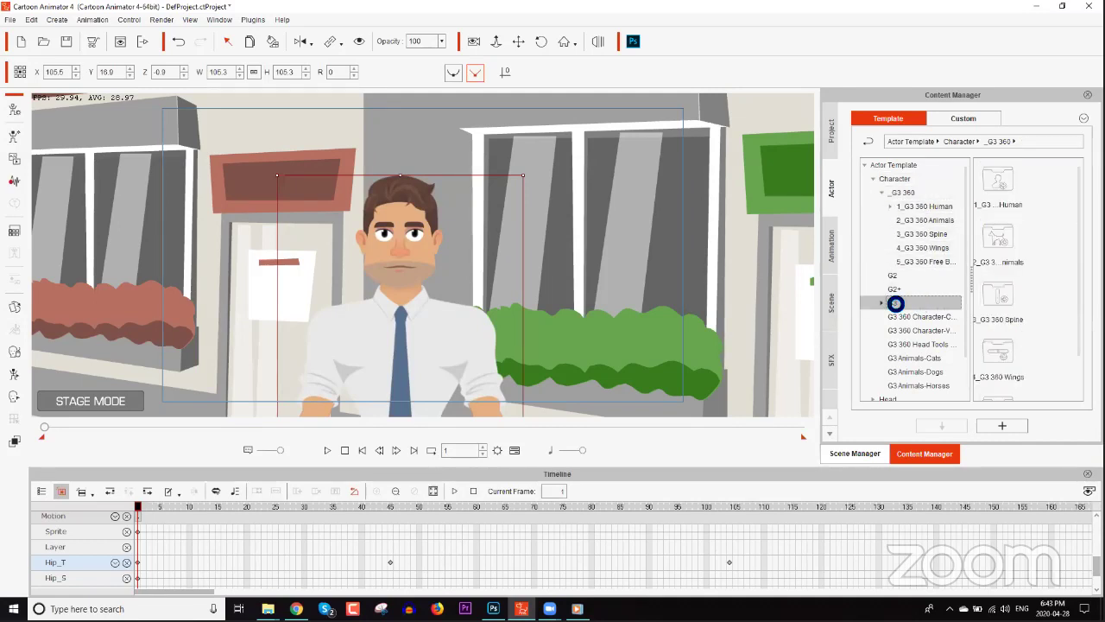
click(883, 304)
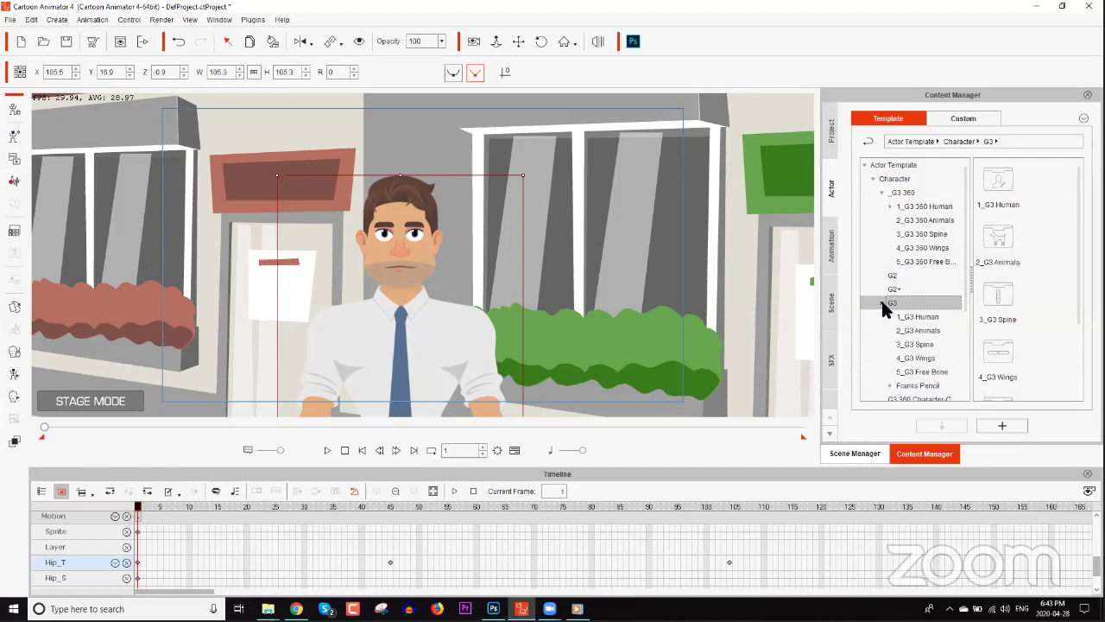
click(932, 372)
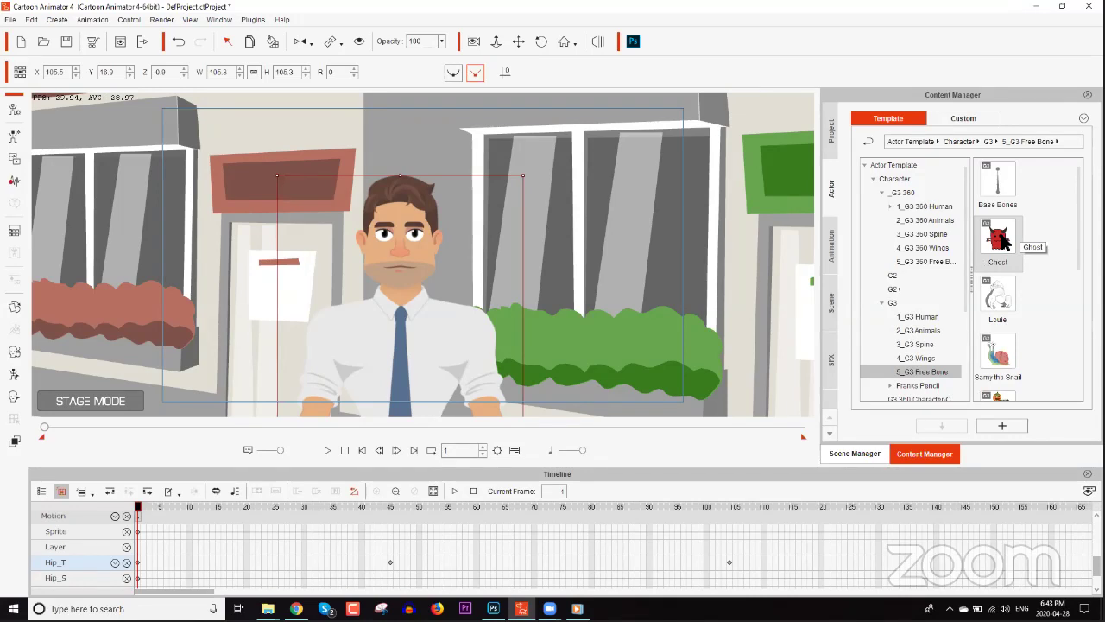
scroll(1002, 259, down, 5)
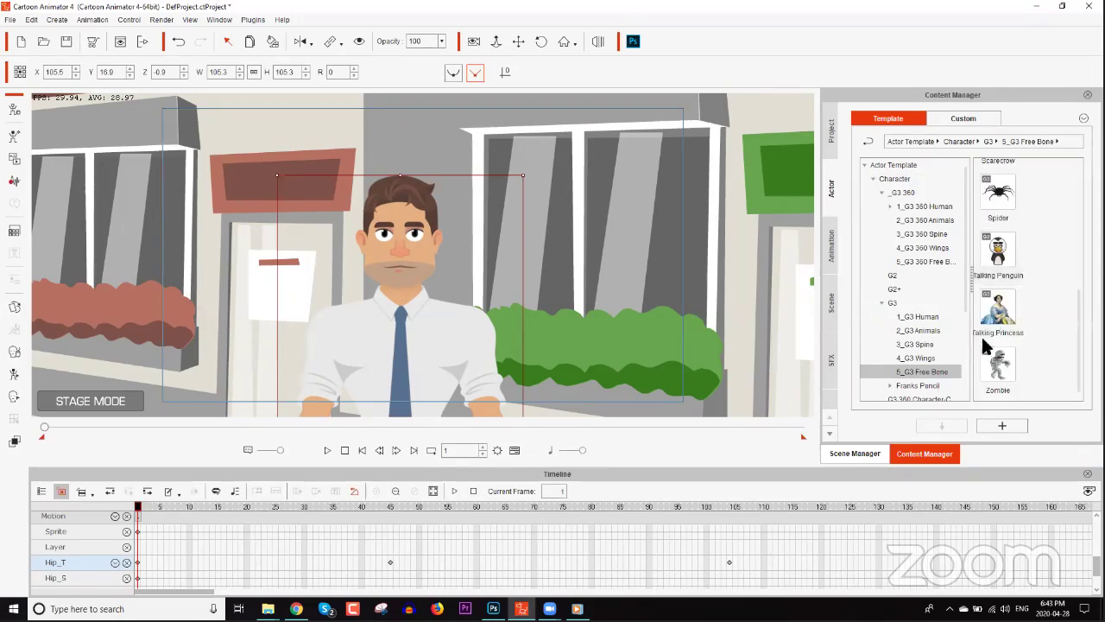
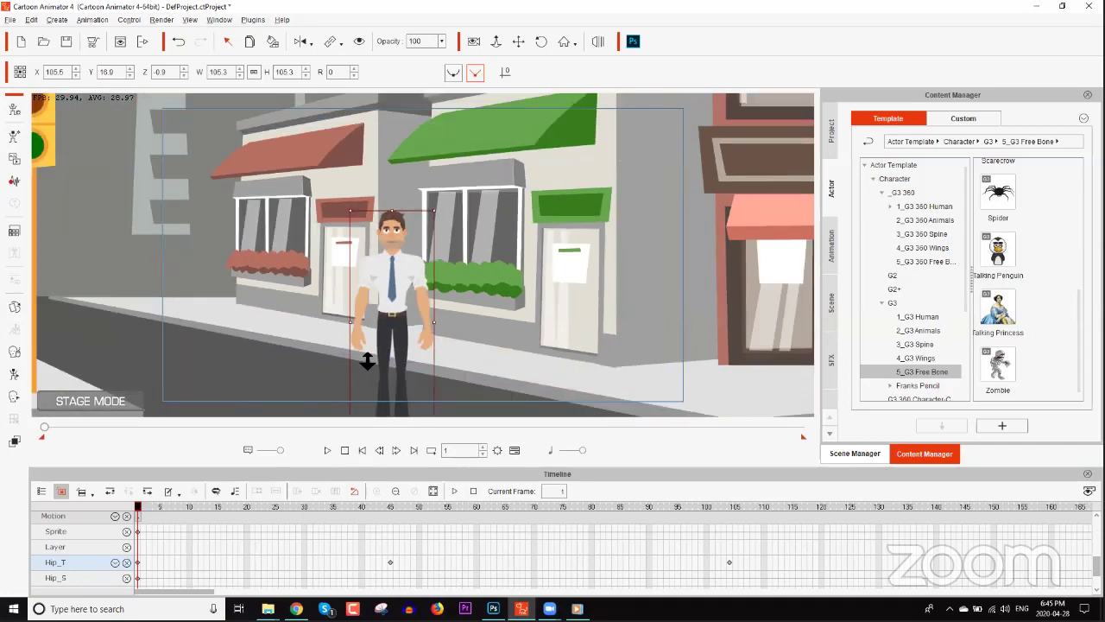
Bring the character closer to the camera, to a Z position of about 1277
drag(414, 351, 362, 246)
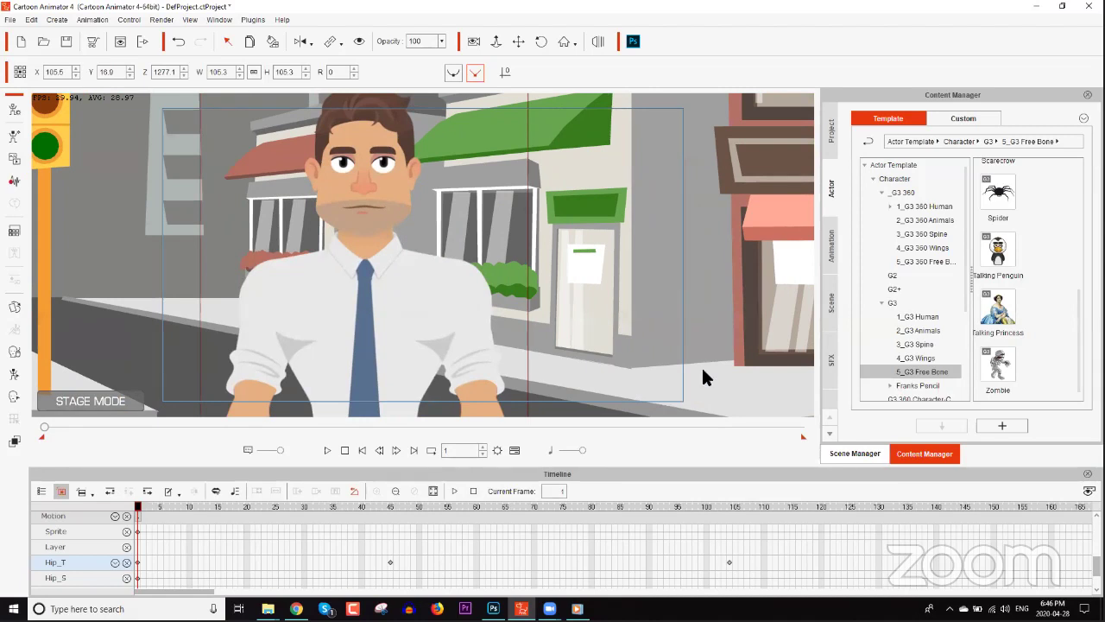
mouse_move(578, 608)
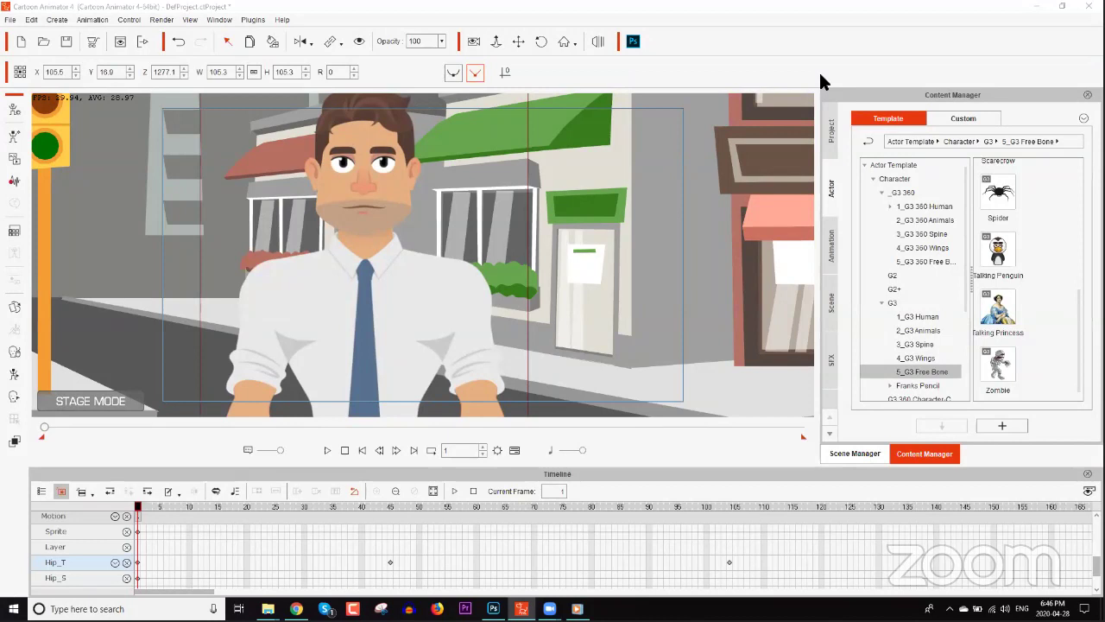
Set the project's total animation length to 9999 frames in Project Settings
click(31, 20)
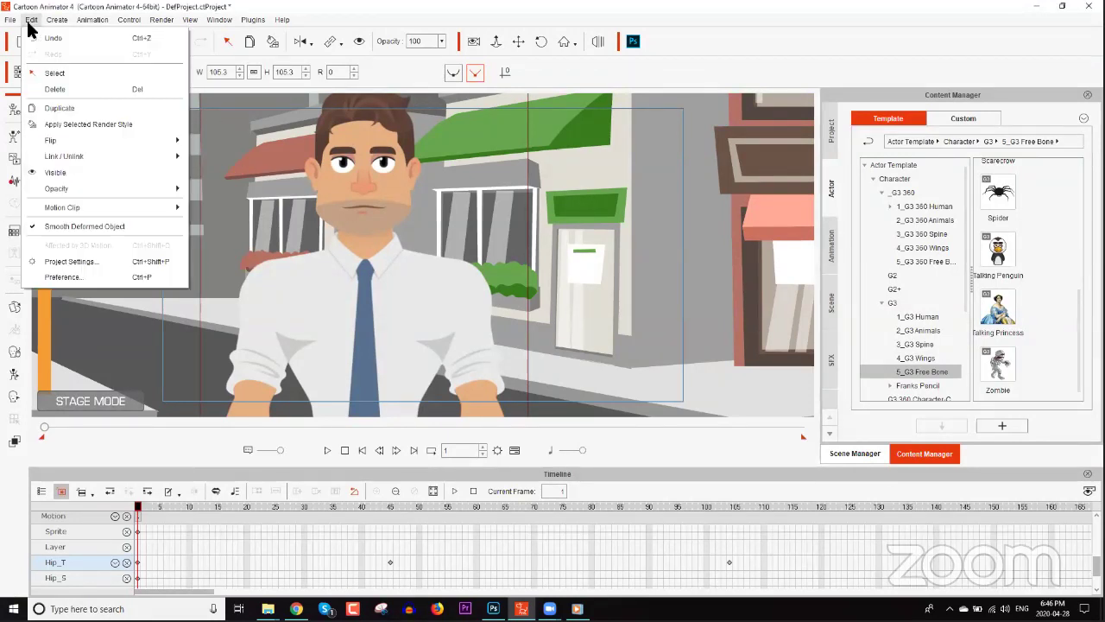
click(71, 262)
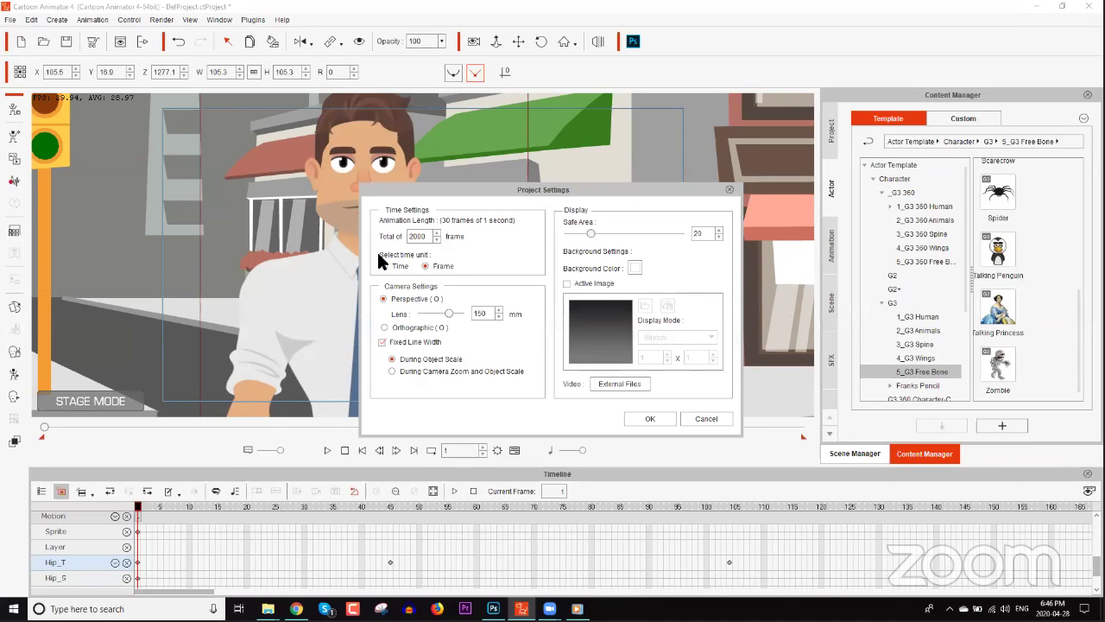
drag(430, 233, 349, 237)
text(9999)
key(Return)
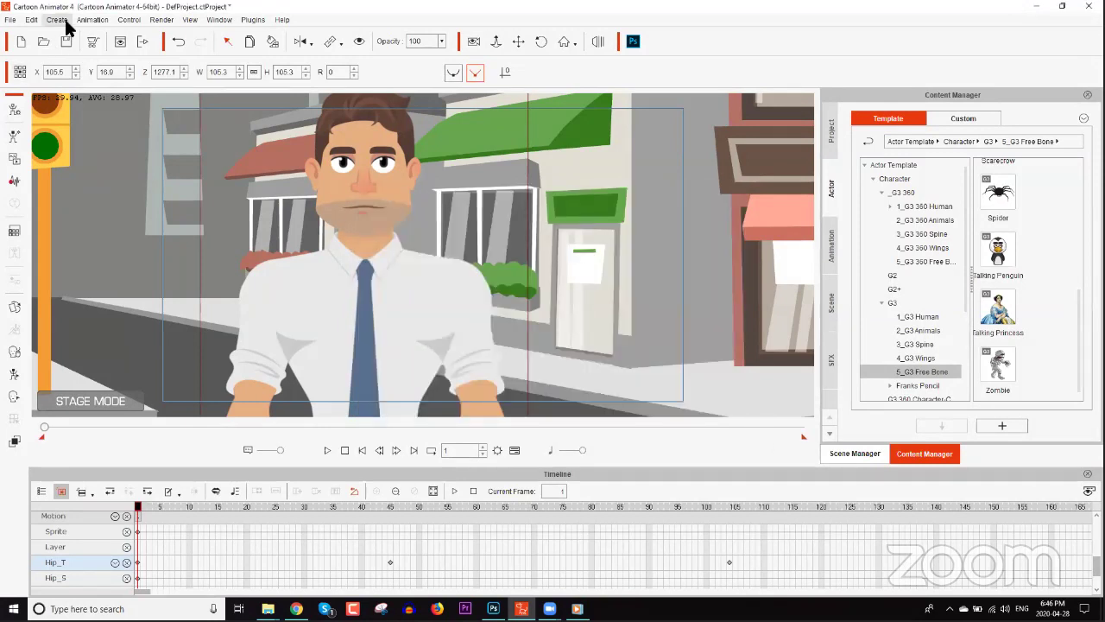
Try the Time unit for the animation length in Project Settings and cancel the dialog
click(31, 19)
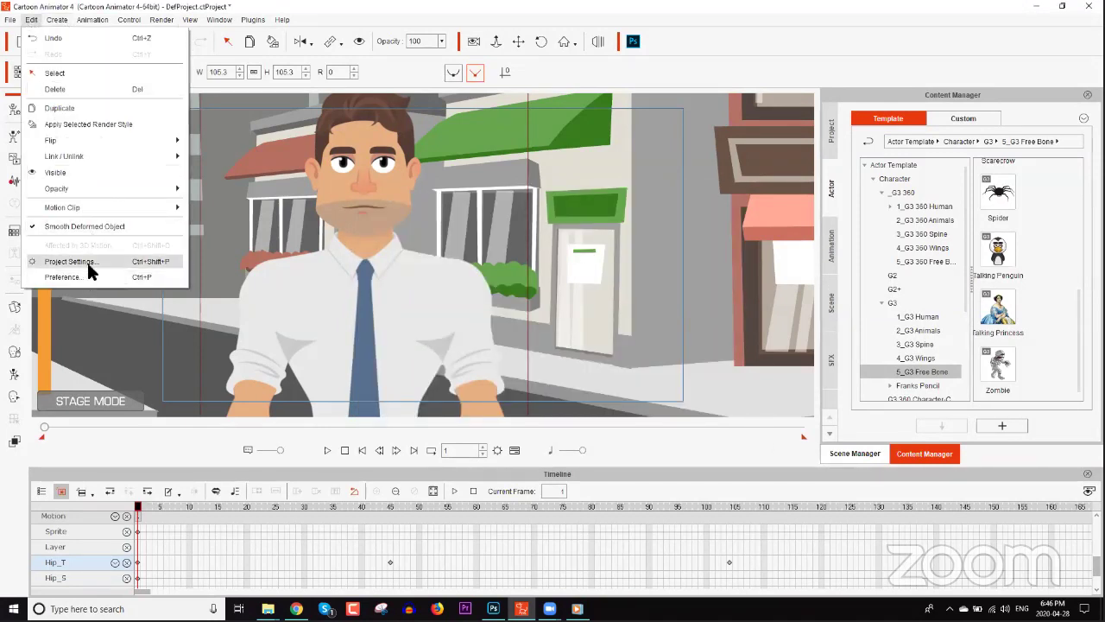
click(87, 261)
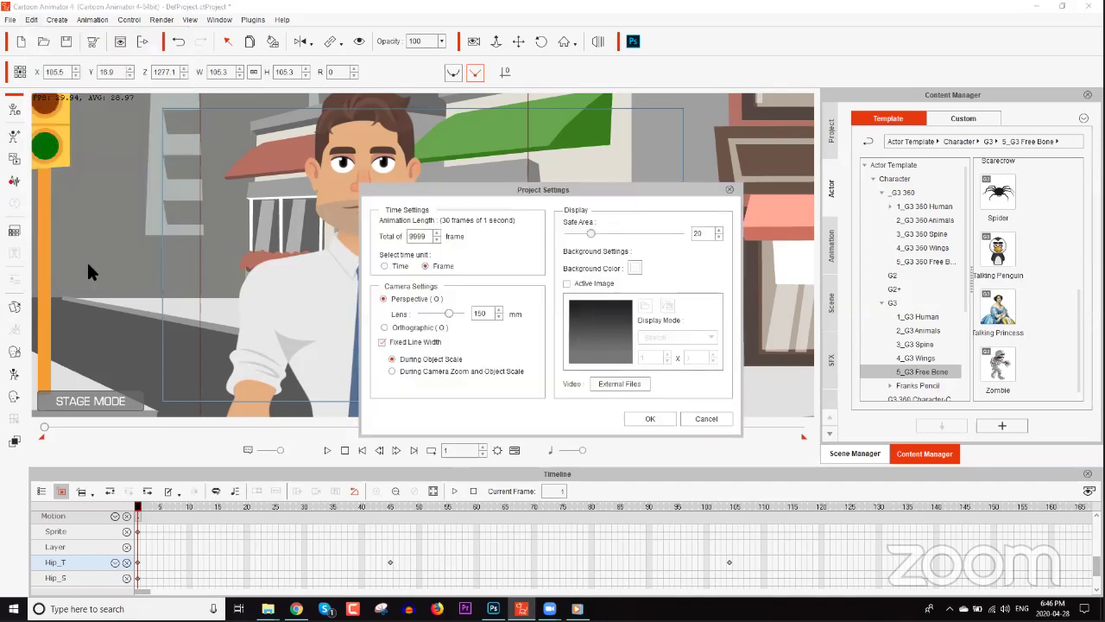
double_click(423, 236)
click(384, 266)
click(692, 416)
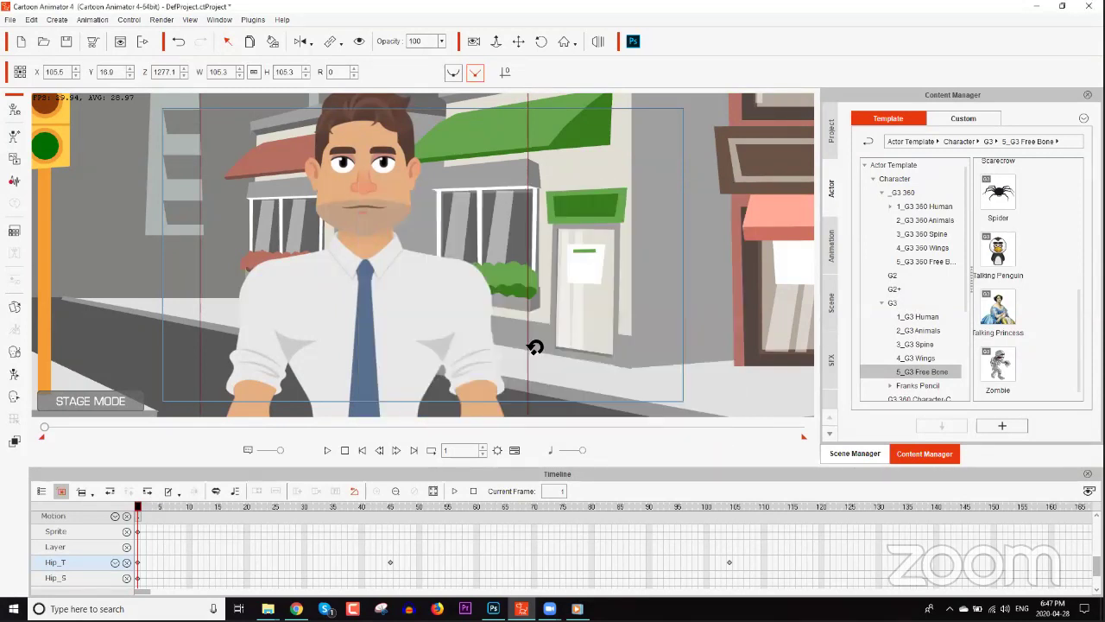
Scrub the playhead and return it to frame 1, and shorten the project's total frame length in Project Settings
drag(43, 426, 148, 426)
drag(220, 448, 20, 424)
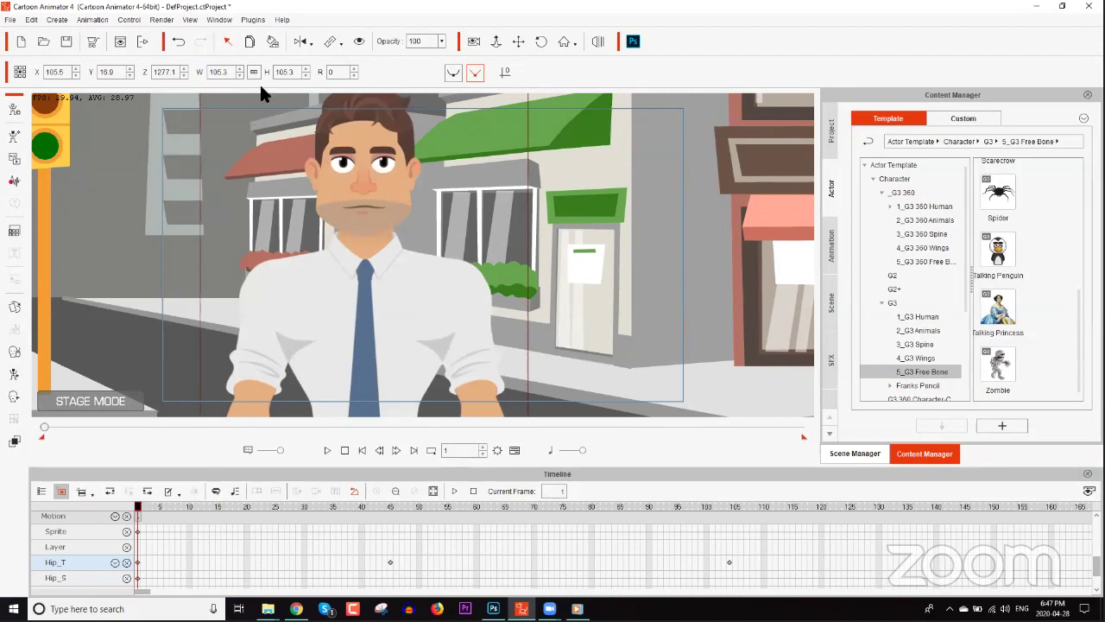
click(30, 20)
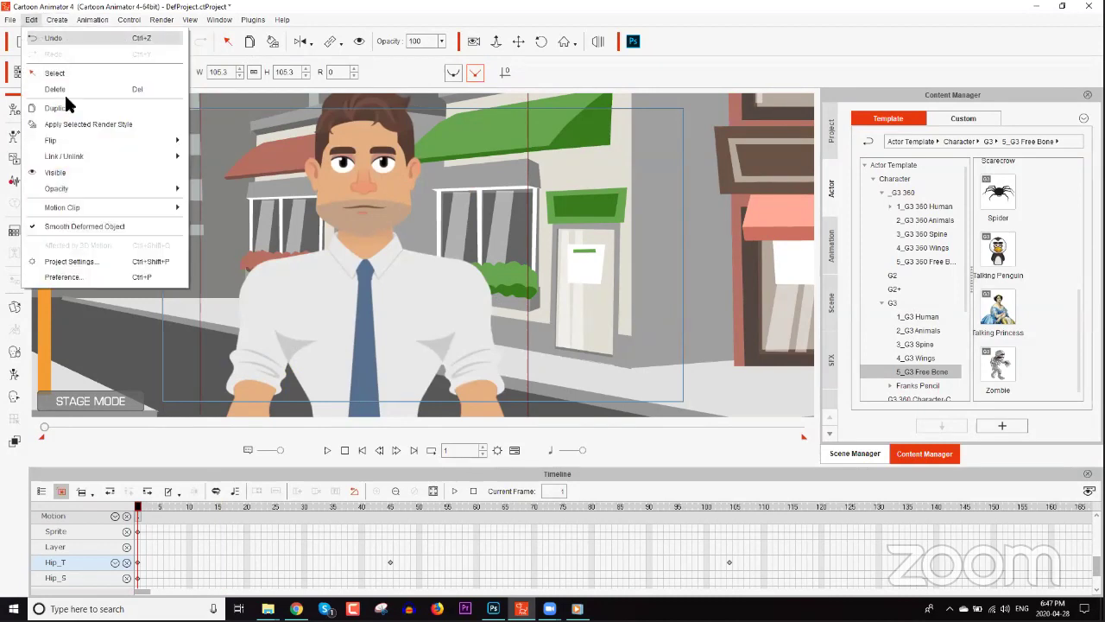
click(101, 262)
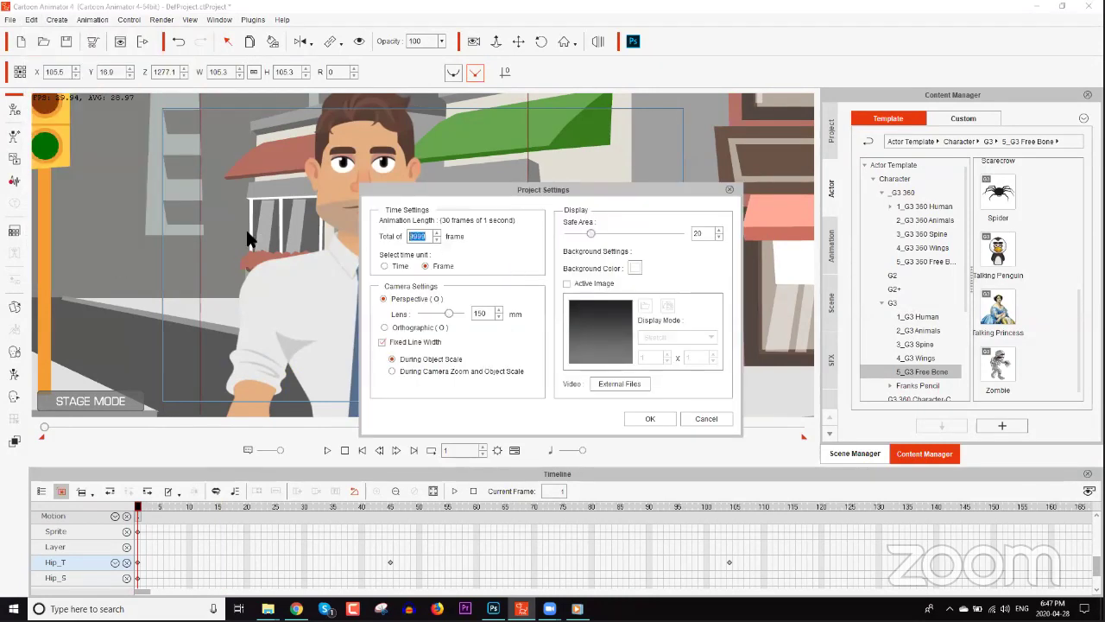
key(Return)
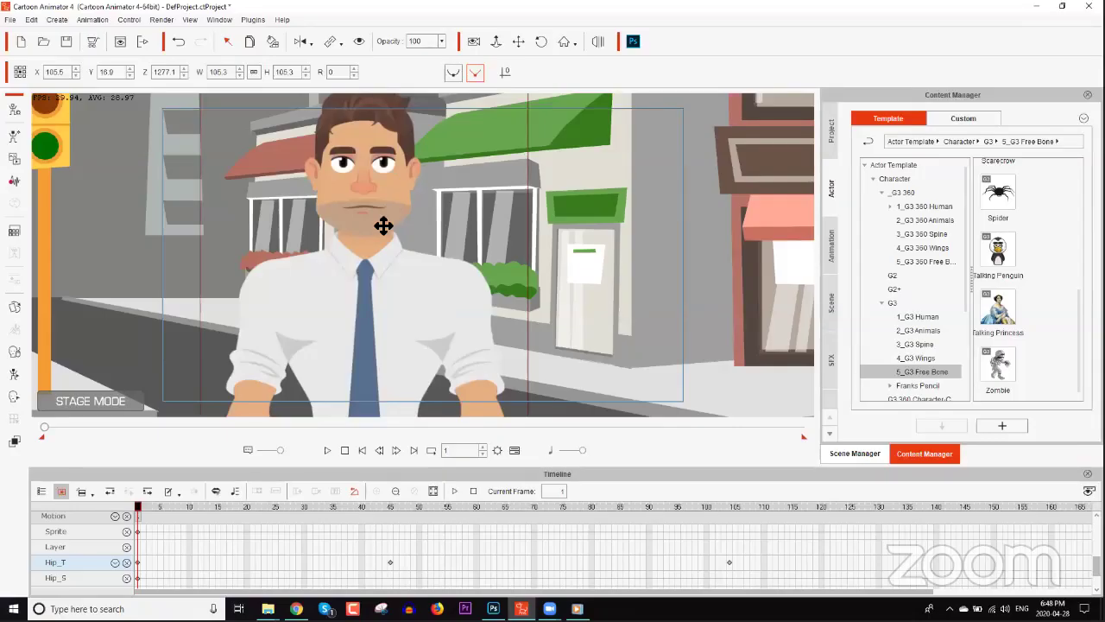
Open the character in the Character Composer despite its existing motion and select the right forearm bone
click(15, 109)
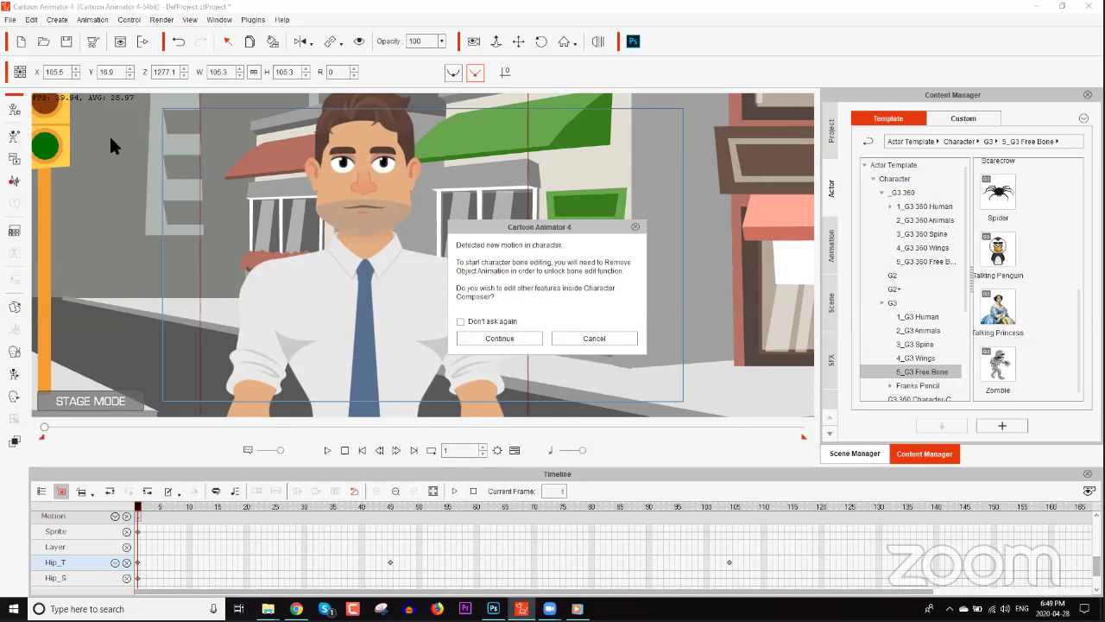
click(498, 338)
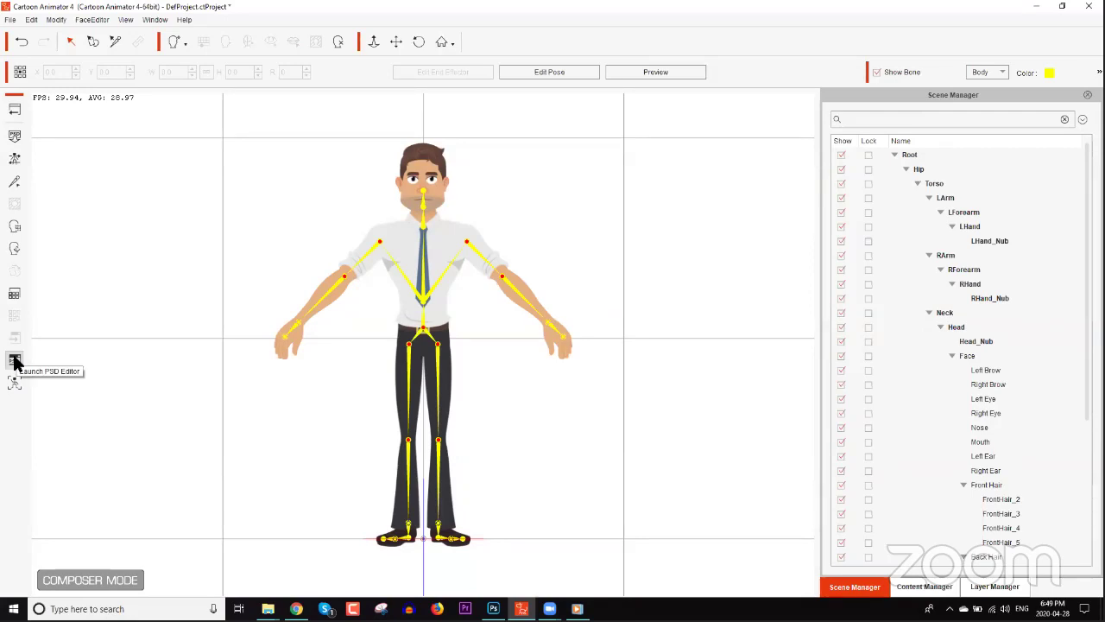
click(316, 286)
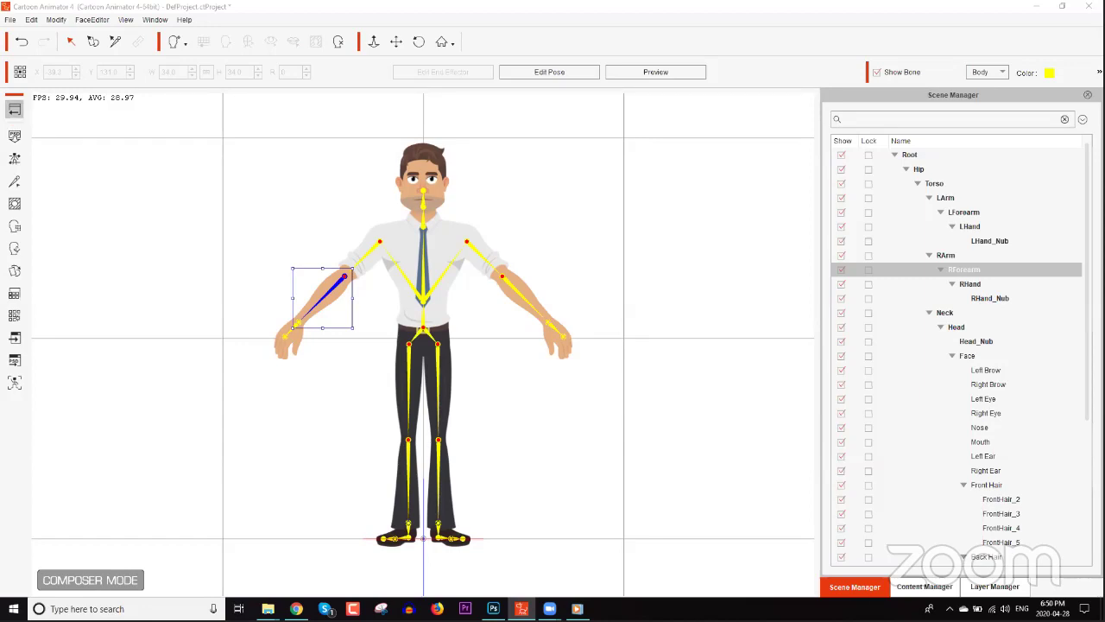
Return to the stage and start a new project without saving the current one
click(15, 109)
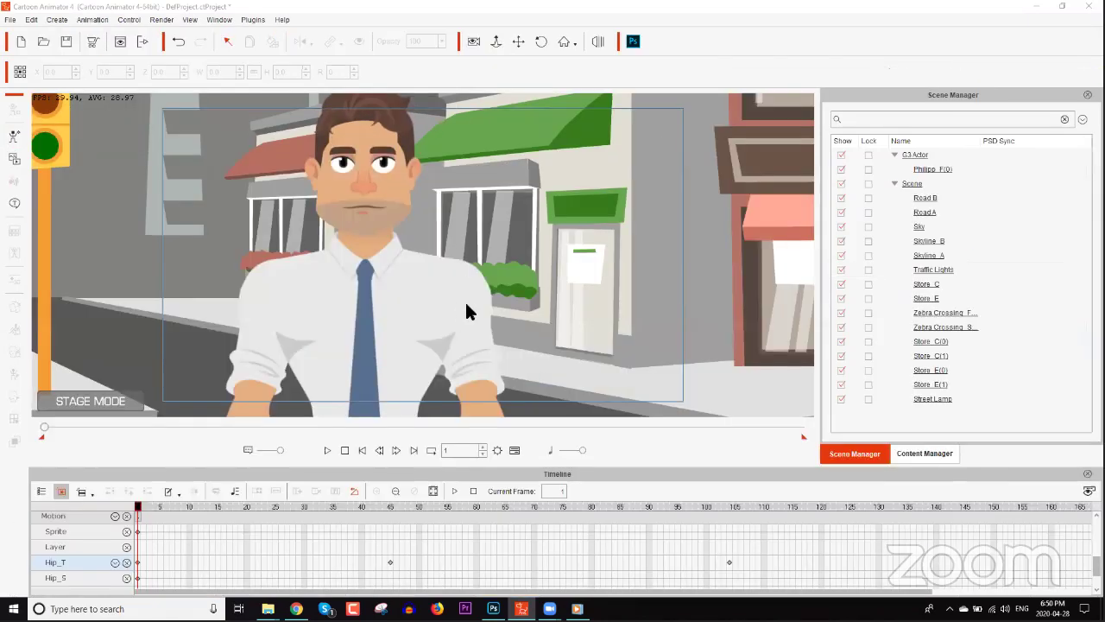
click(21, 42)
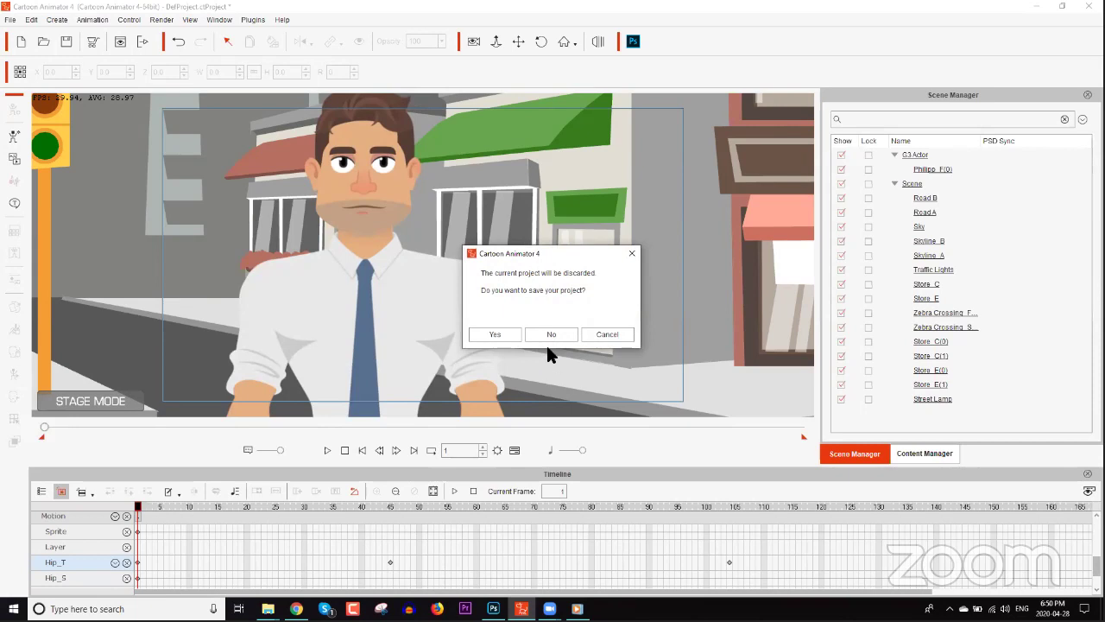
click(551, 335)
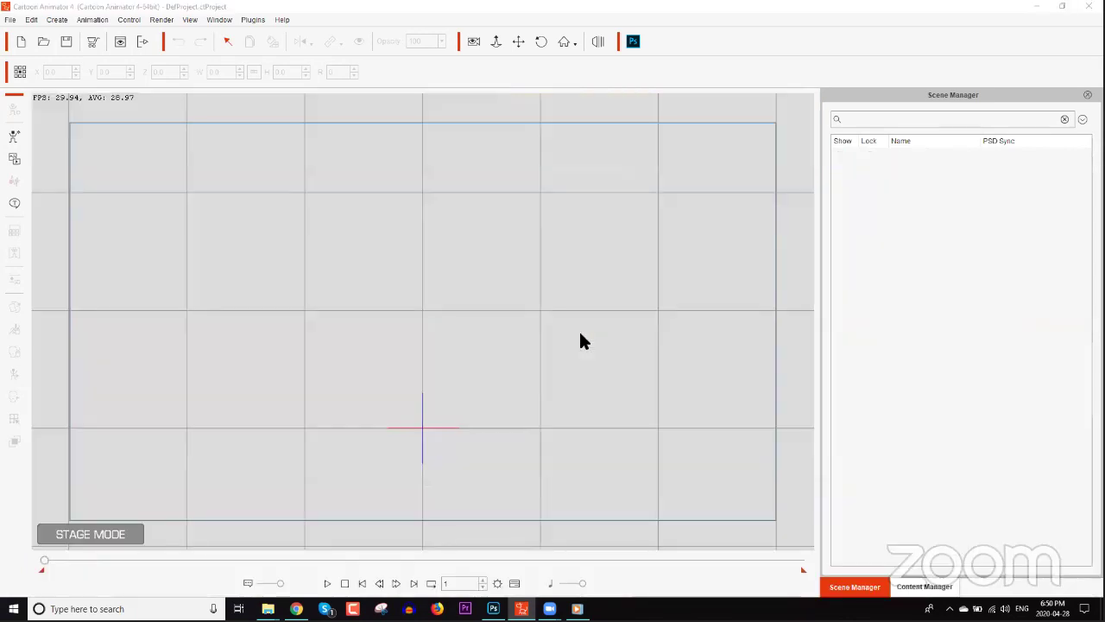
Add the Cocktail Drink prop from the 03_G3 Beach Scene templates and place it near the stage's right side, at about X 213, Y 90
click(923, 586)
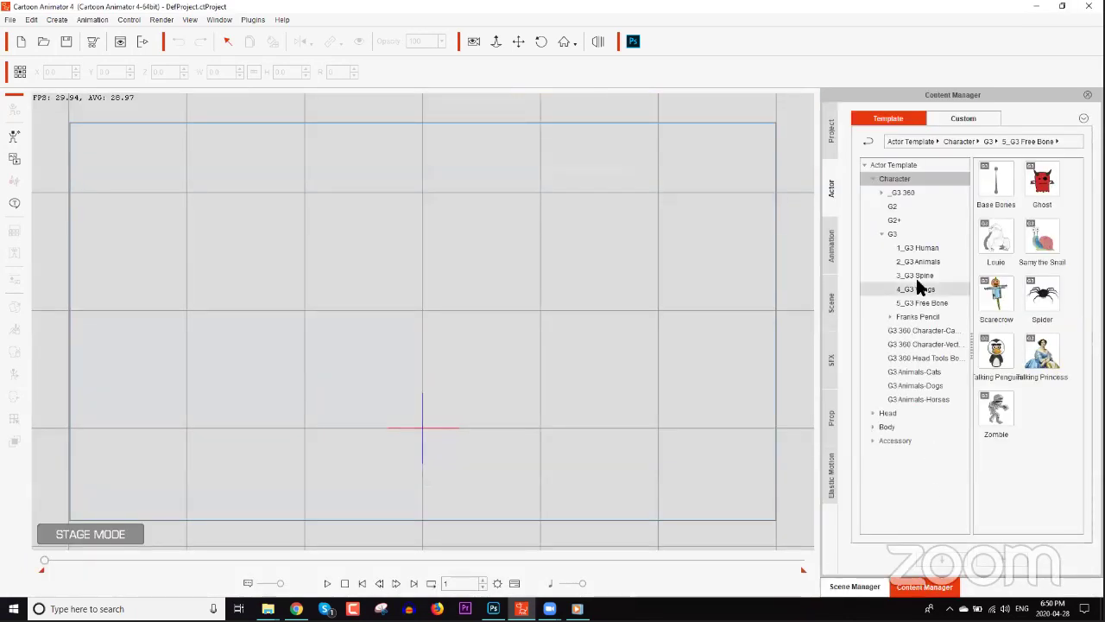
click(833, 418)
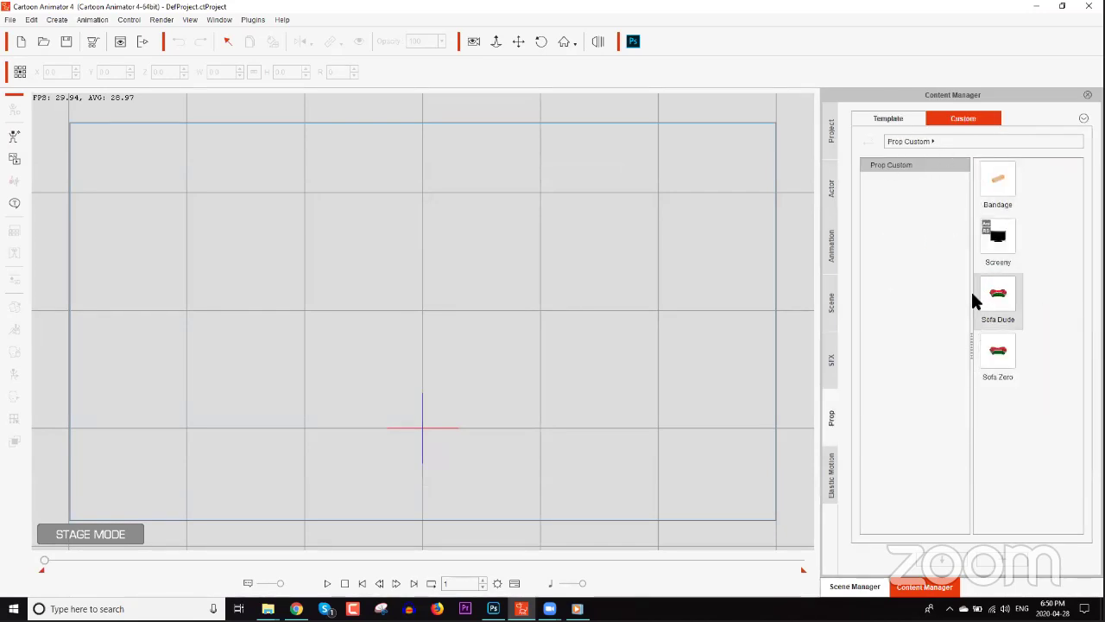
click(889, 118)
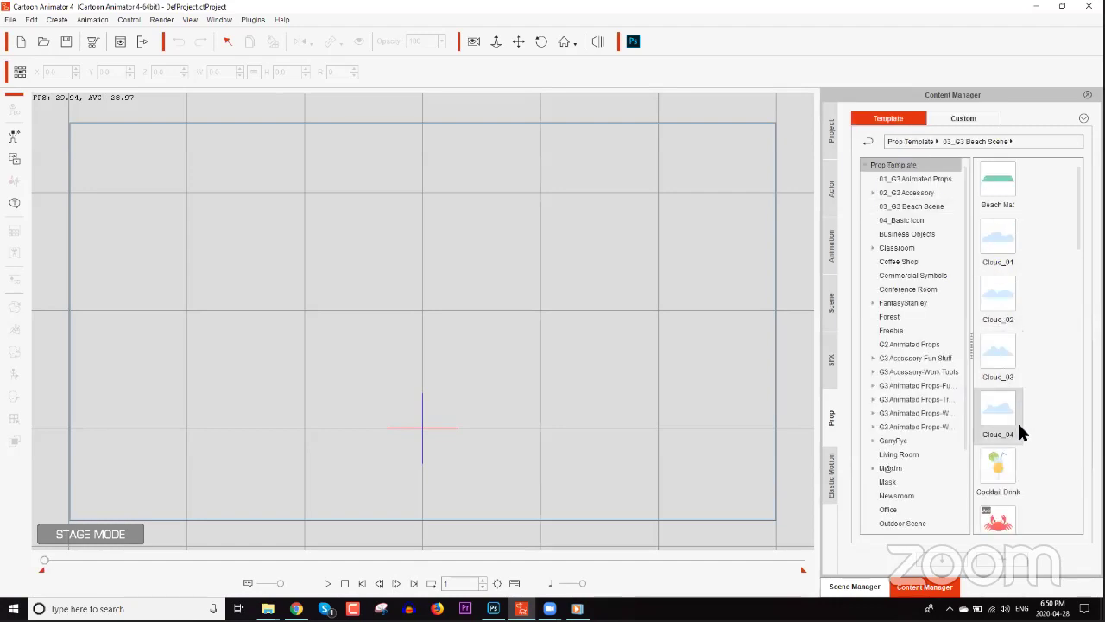
double_click(1003, 464)
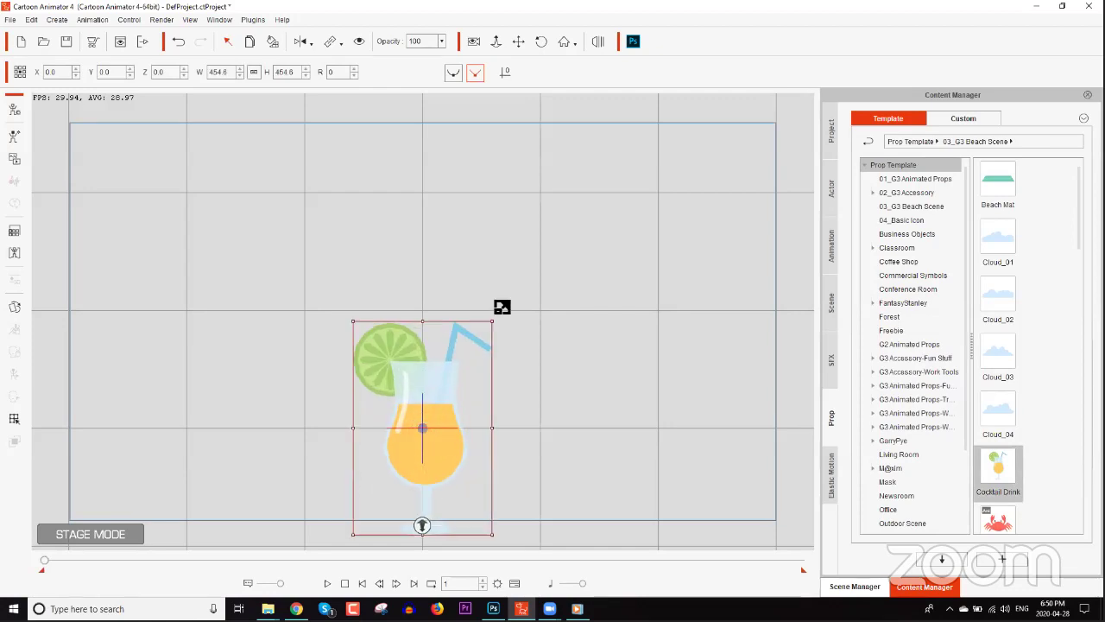
drag(454, 398, 691, 294)
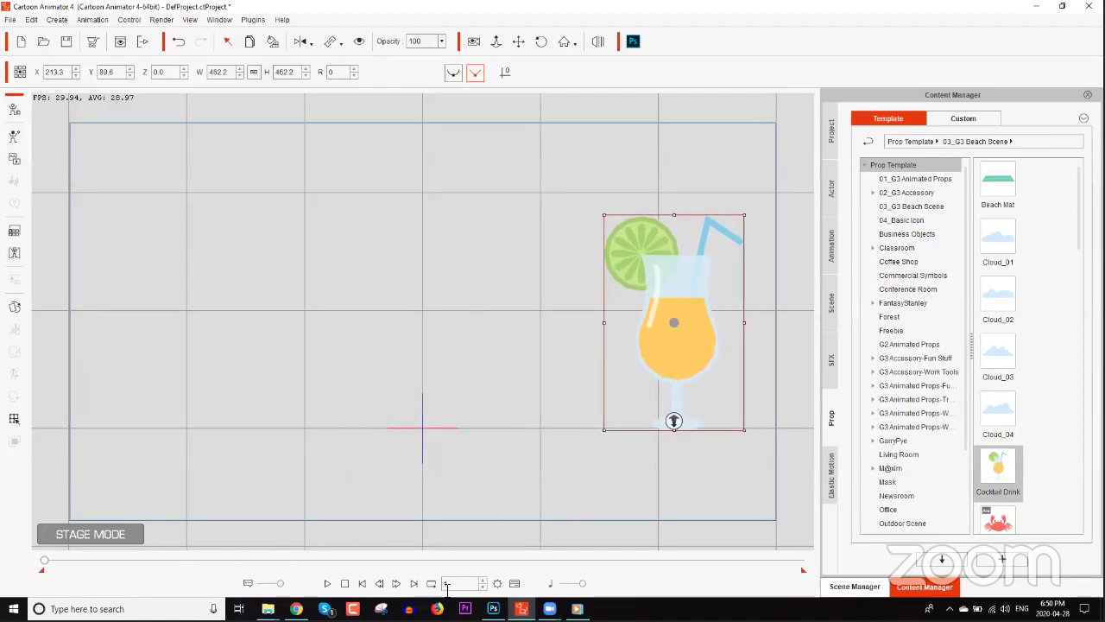
At frame 25, move the cocktail drink straight across to the stage centre, at about X 3, Y 89
drag(455, 586, 425, 578)
text(25)
key(Return)
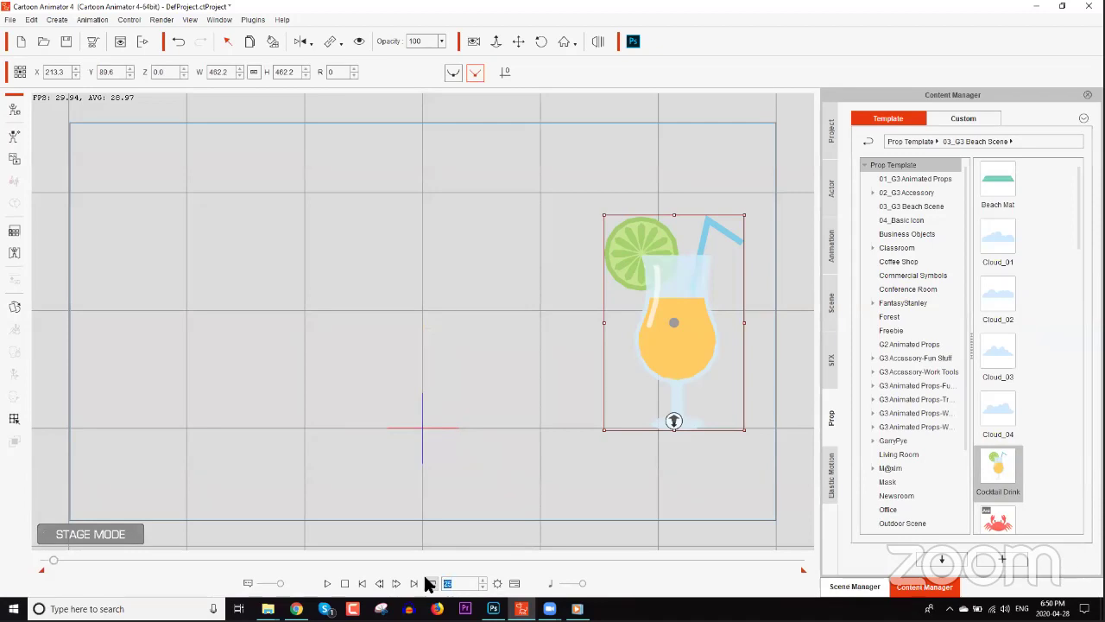
drag(641, 357, 429, 360)
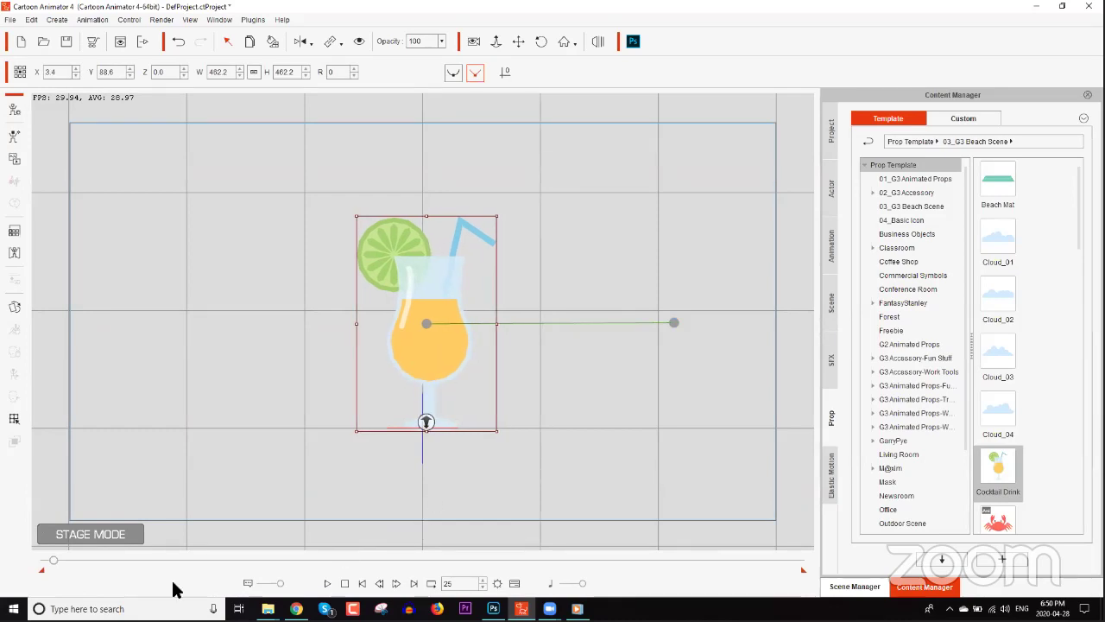
Go to frame 50 and show the cocktail drink's Transform track in the timeline
click(412, 585)
click(412, 585)
key(F3)
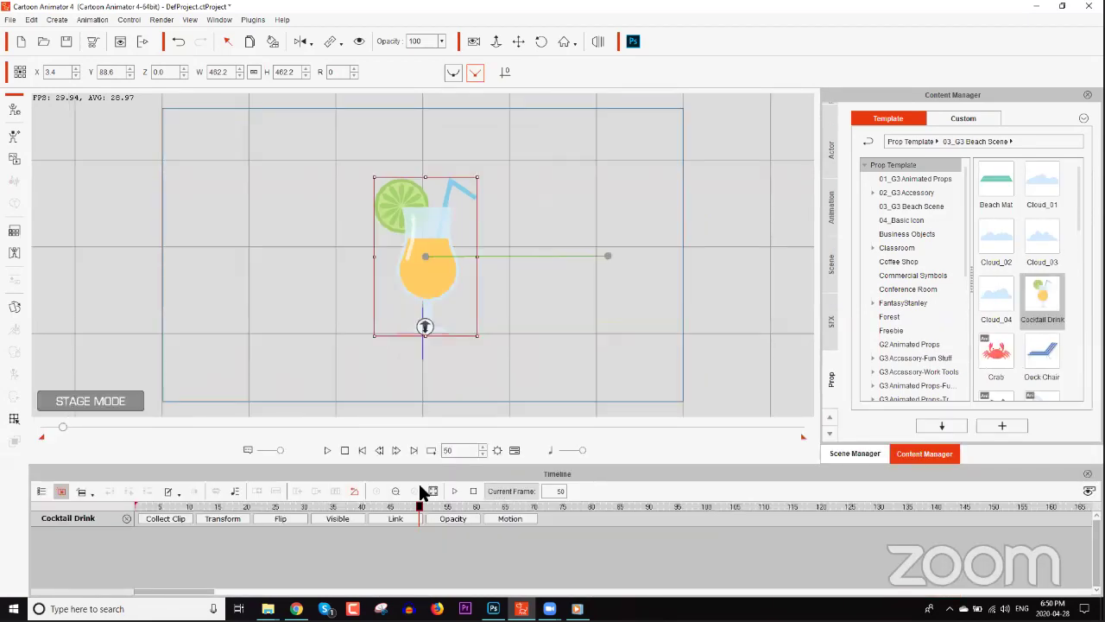
click(224, 518)
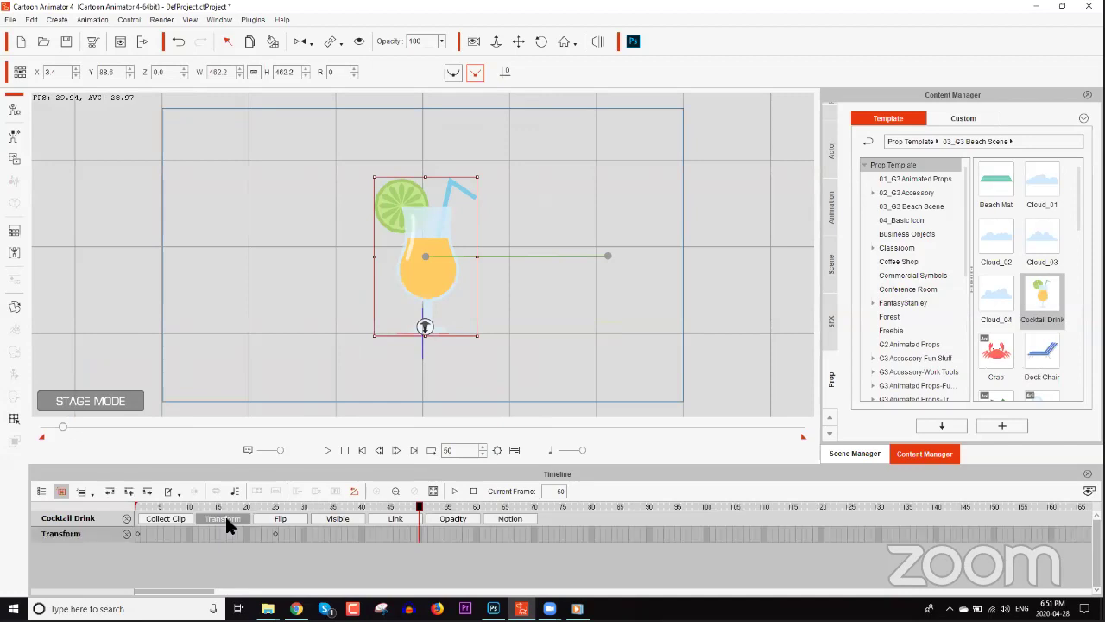
Copy the drink's Transform keyframe from frame 25 and paste it at frame 50 to hold its position
click(273, 533)
right_click(273, 534)
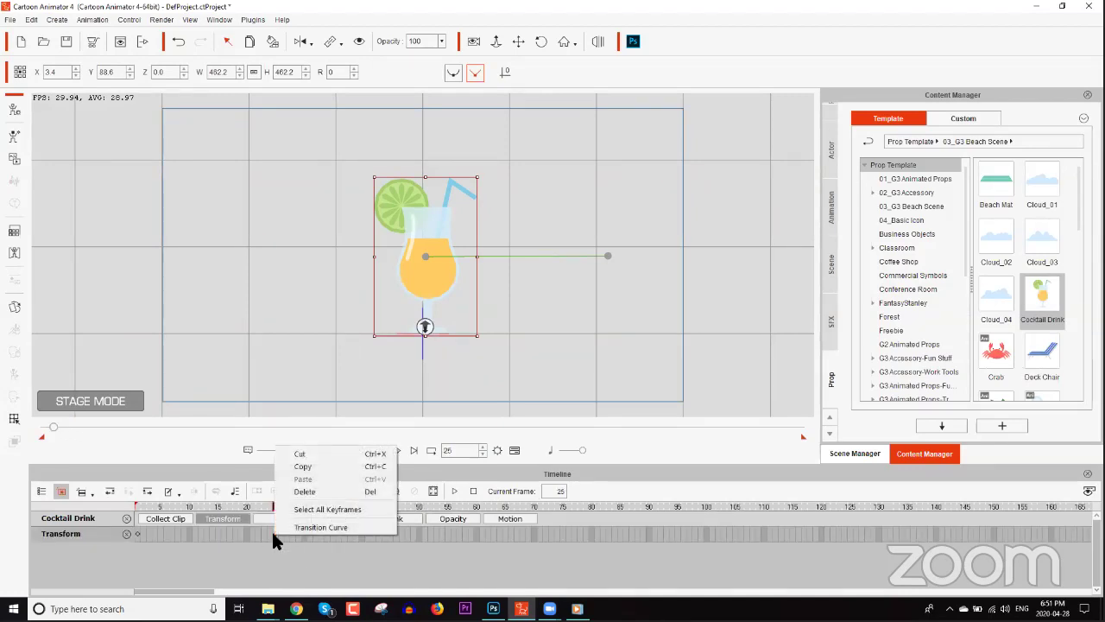
click(316, 467)
click(420, 508)
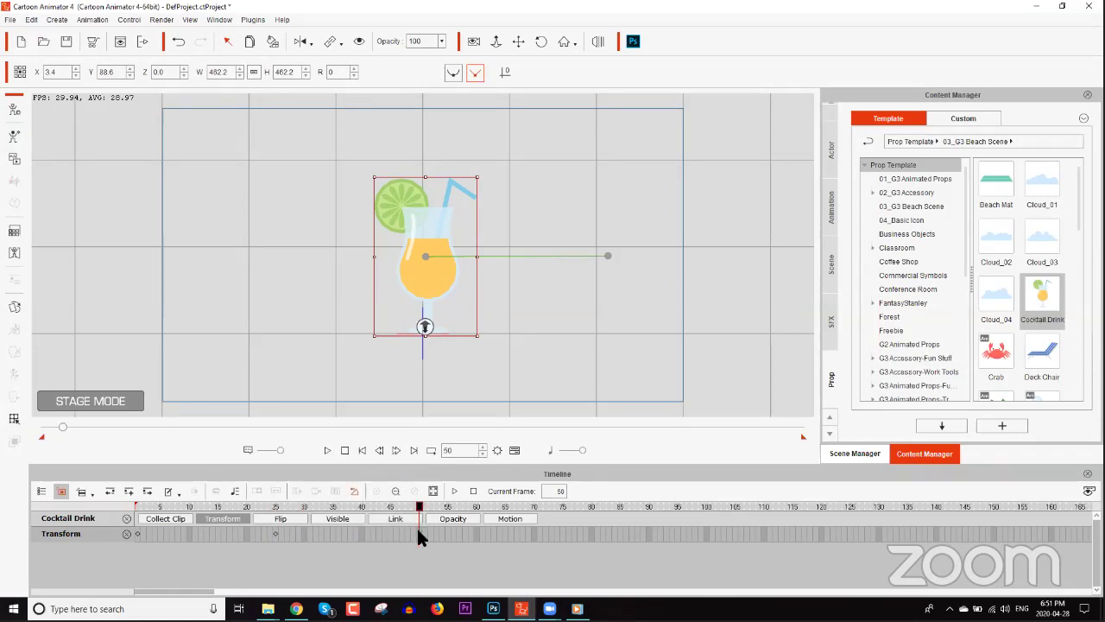
right_click(416, 526)
click(449, 477)
At frame 75, move the cocktail drink to the left side of the stage, at about X -192, Y 87
drag(438, 507, 563, 509)
click(608, 508)
drag(452, 286, 279, 289)
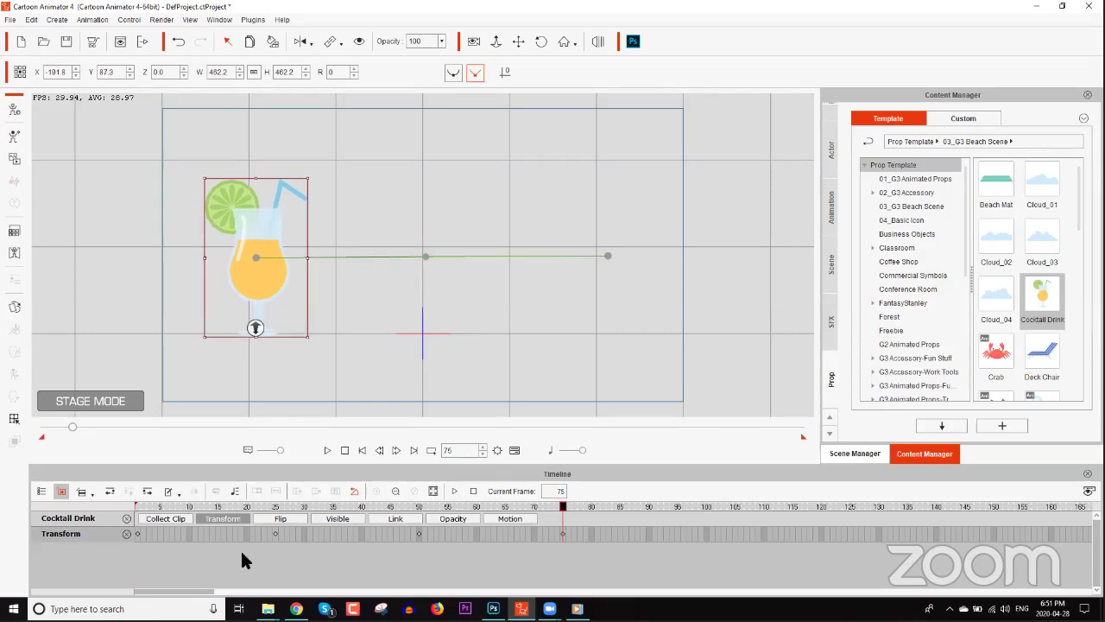
Play the cocktail drink's animation from the start and replay it to check the pause at the stage centre
drag(270, 505, 134, 510)
key(space)
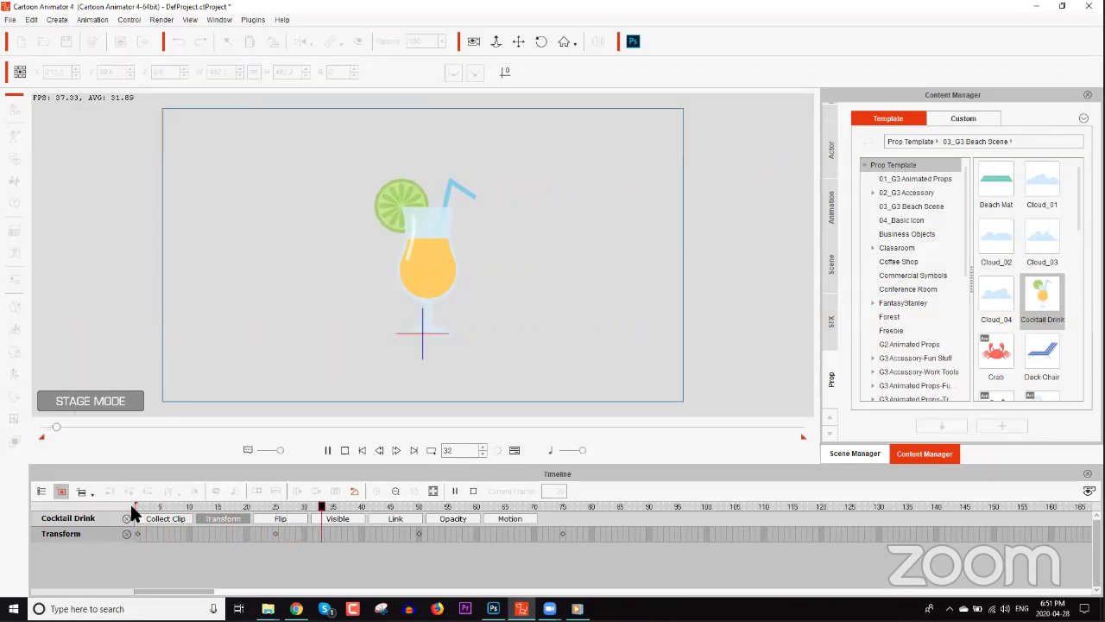
key(space)
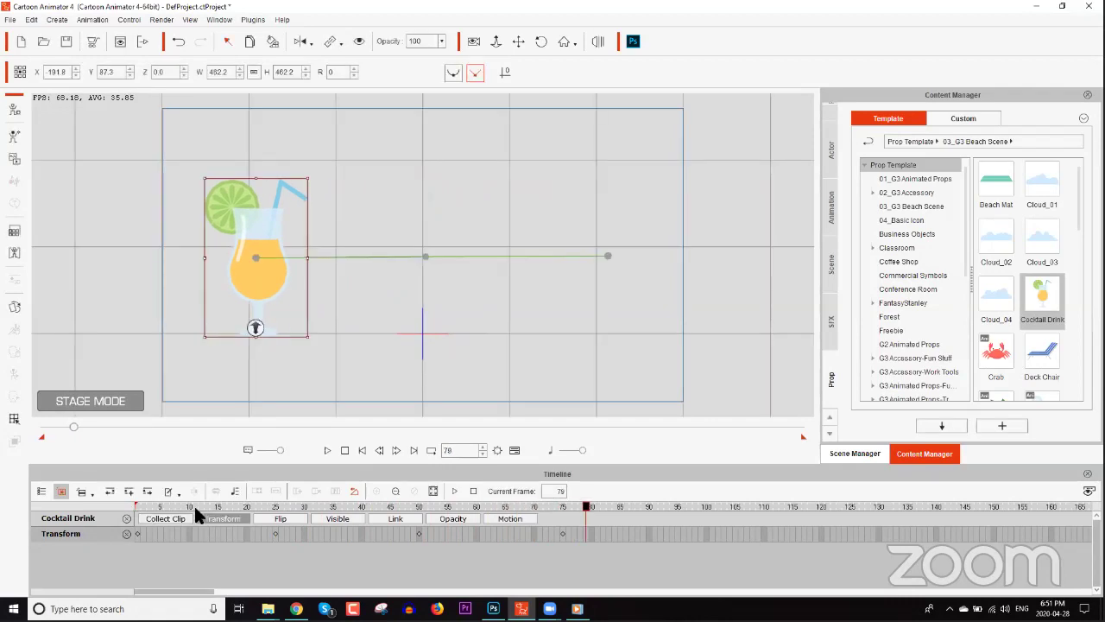
click(188, 504)
key(space)
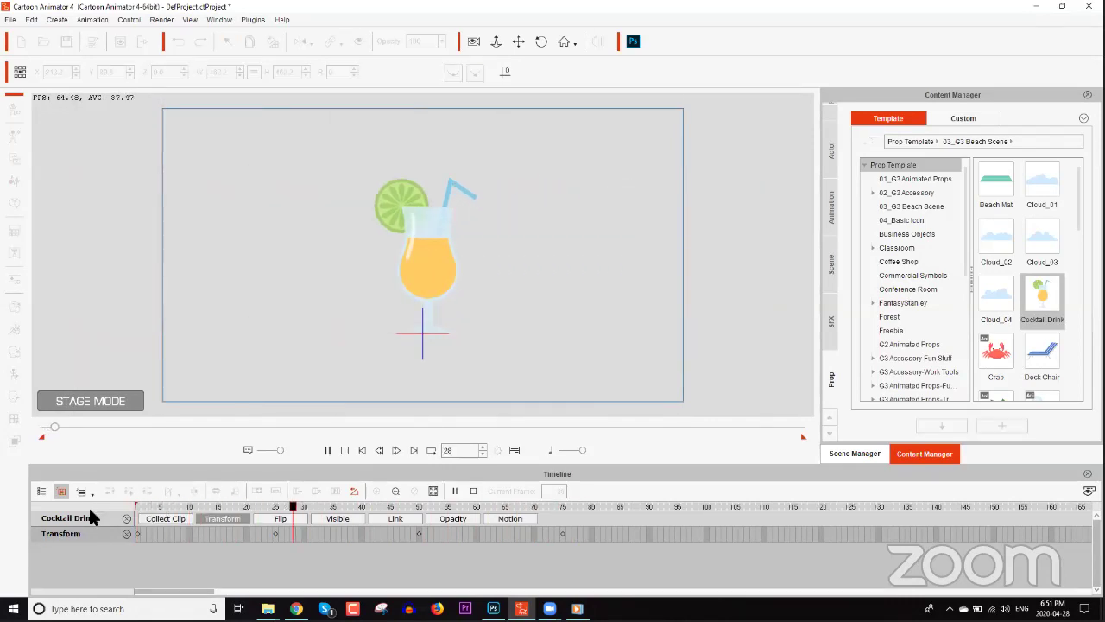
key(space)
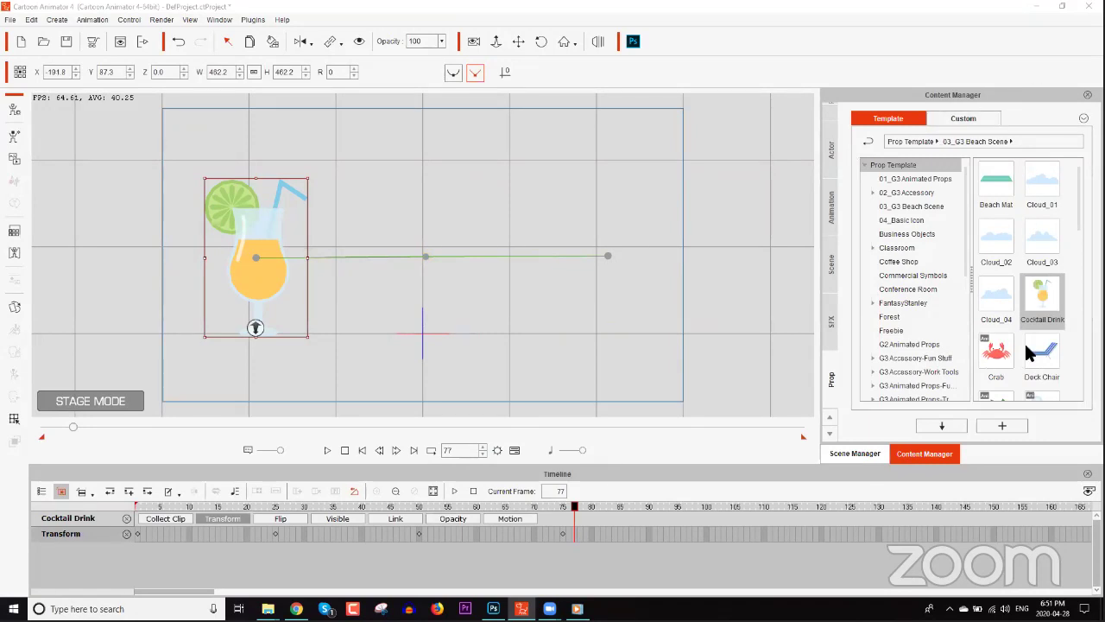
key(super+d)
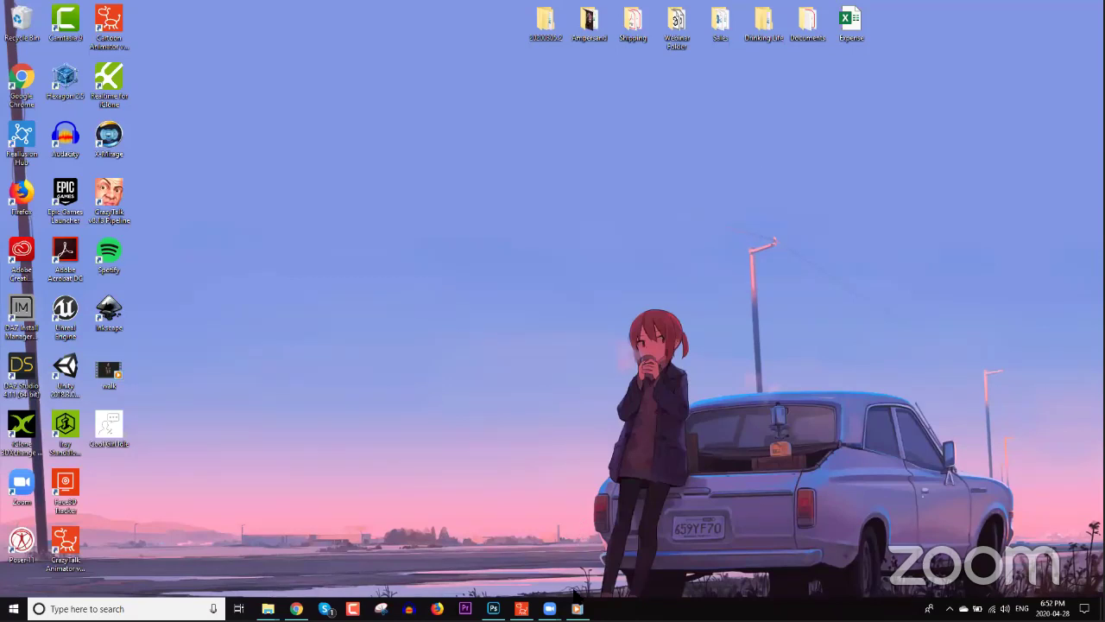
click(521, 608)
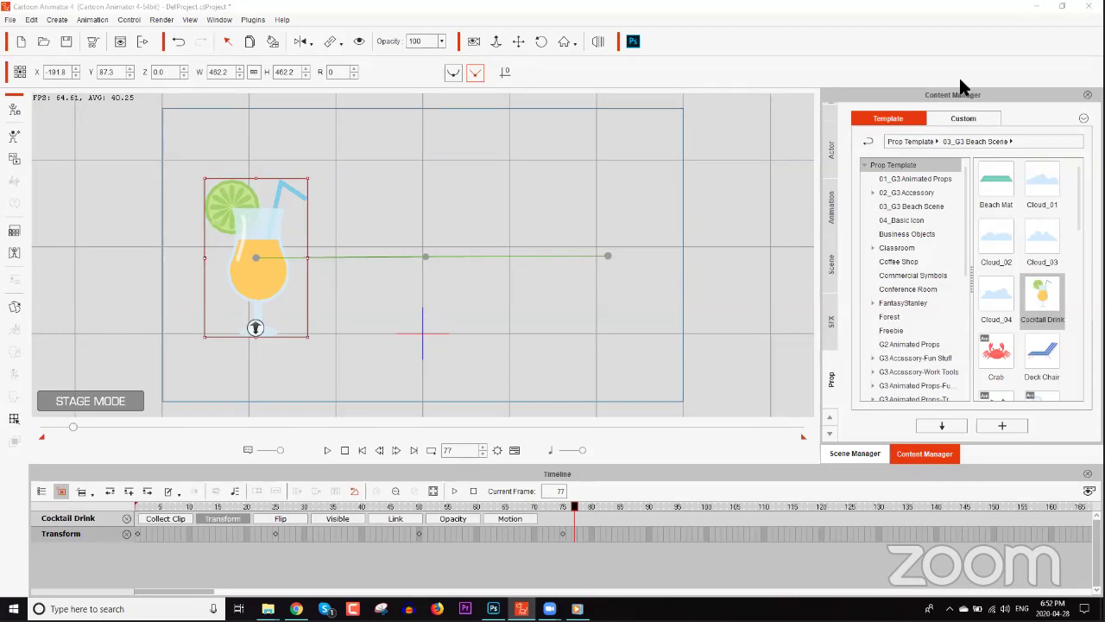
Add the custom Screeny prop to the upper part of the stage
click(906, 289)
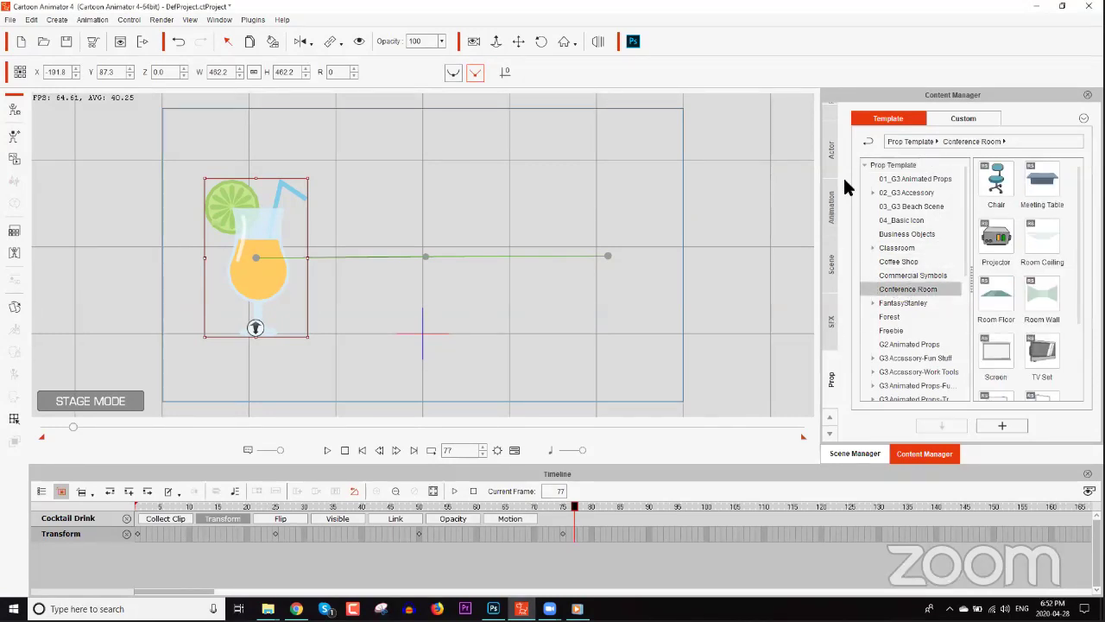
click(963, 119)
drag(1042, 179, 507, 187)
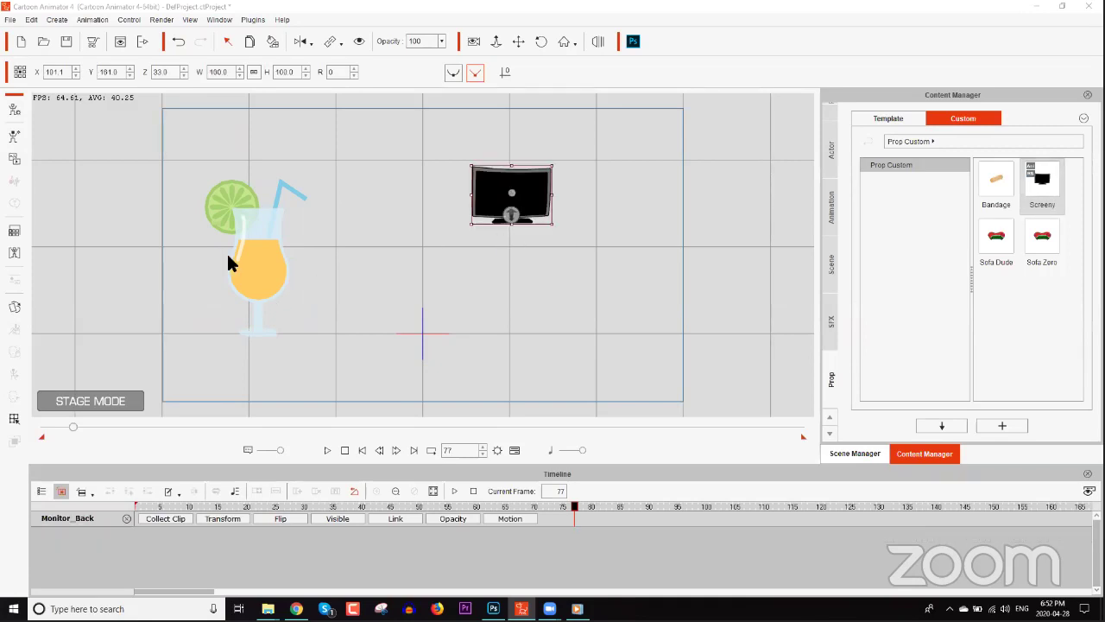
Delete the cocktail drink from the stage and select the monitor prop
click(244, 252)
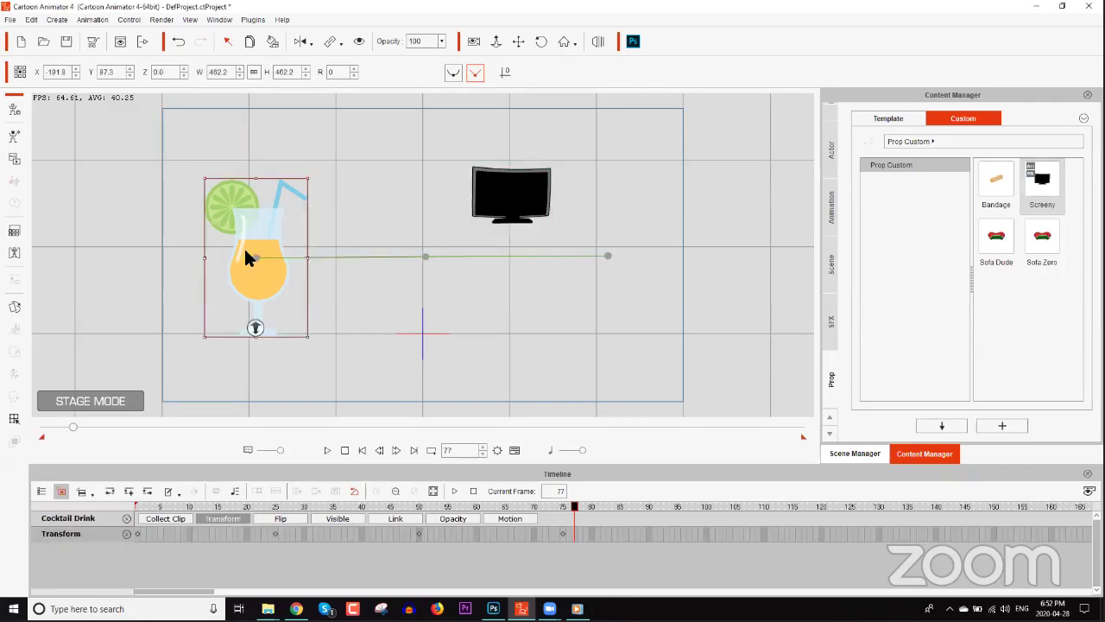
key(Delete)
click(548, 214)
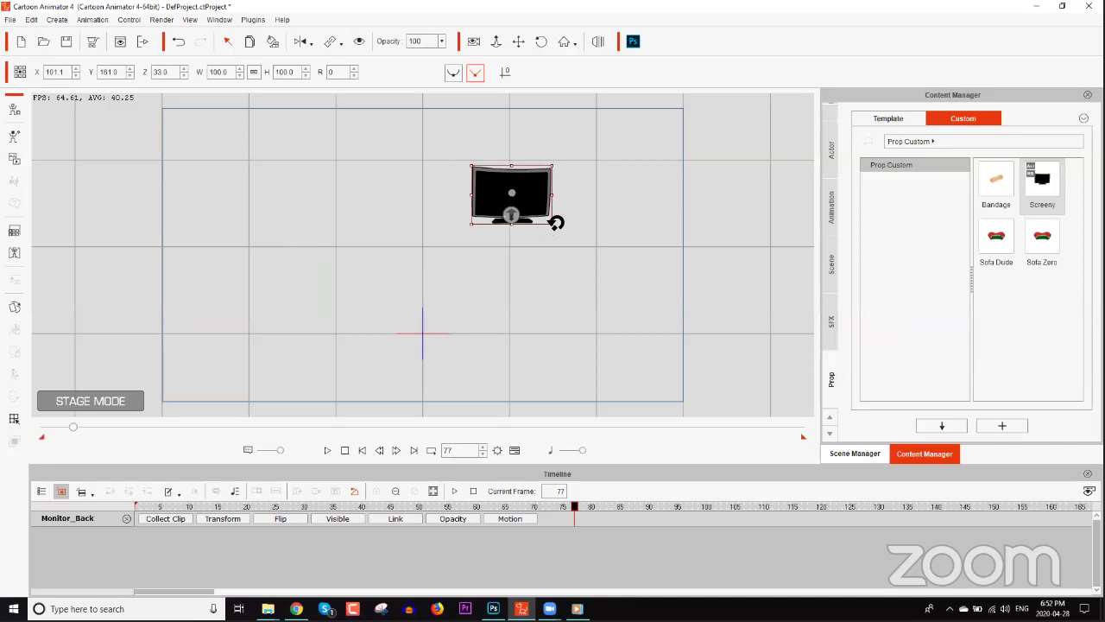
Enlarge the monitor to a width and height of about 531, centre it on the stage and return to frame 1
drag(557, 224, 629, 415)
drag(466, 303, 468, 288)
right_click(468, 287)
click(518, 363)
drag(73, 427, 4, 426)
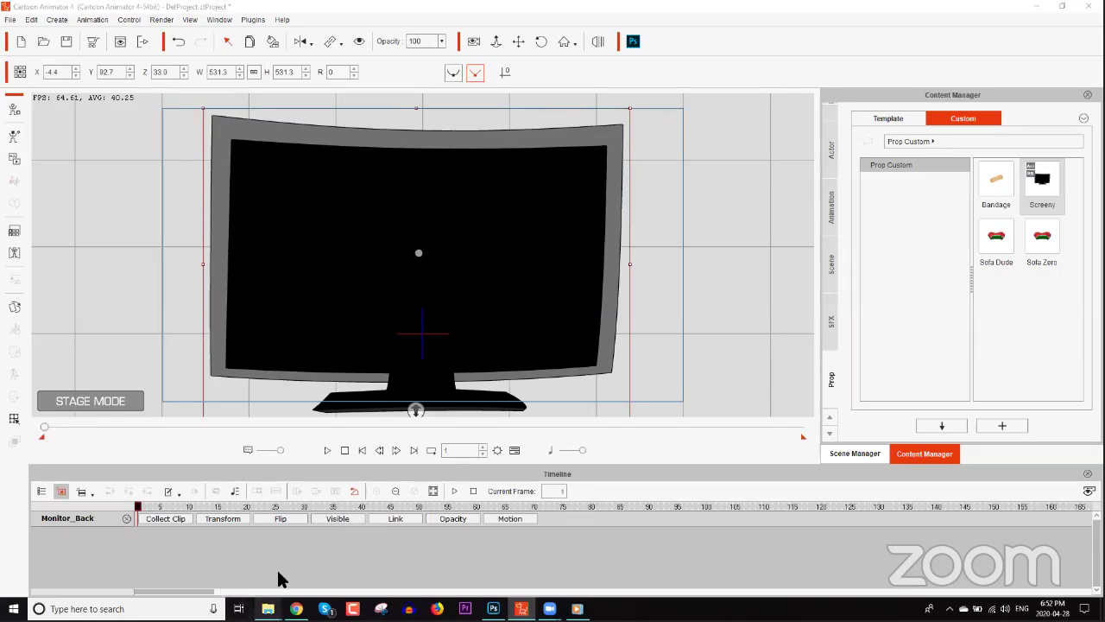
Try to import the Video2 file from the CTA4 QA folder onto the stage as a prop
mouse_move(268, 609)
click(253, 556)
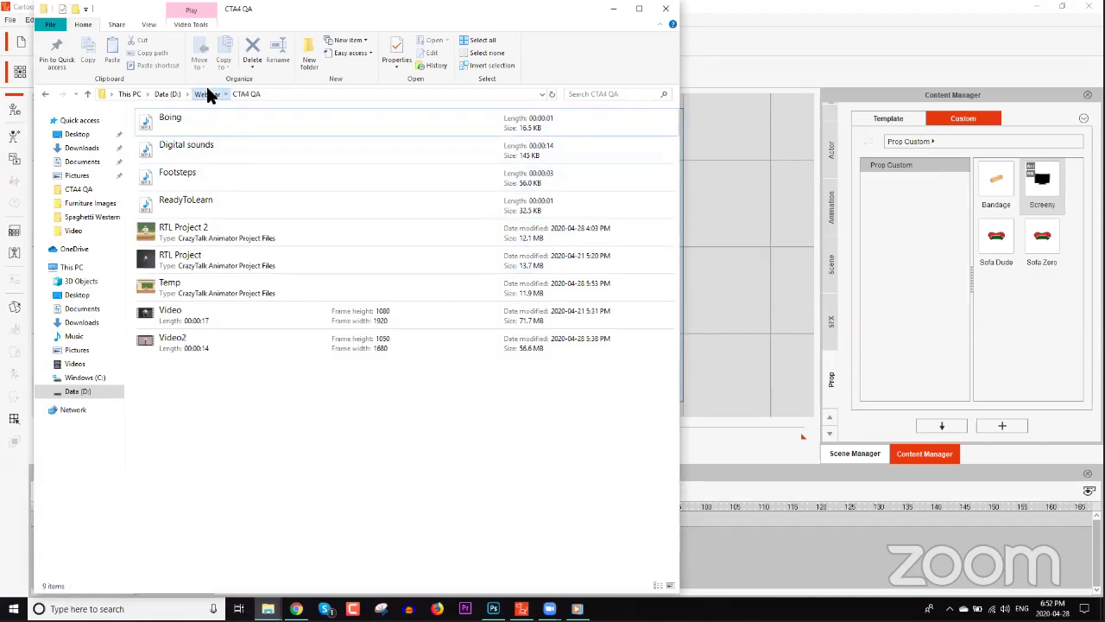
click(207, 94)
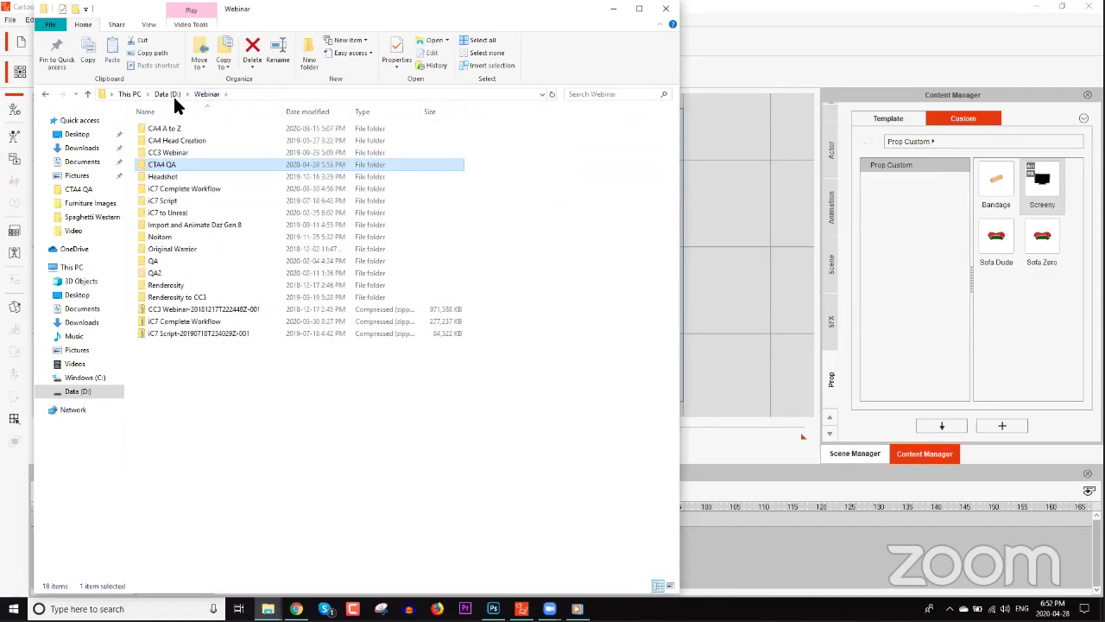
double_click(184, 165)
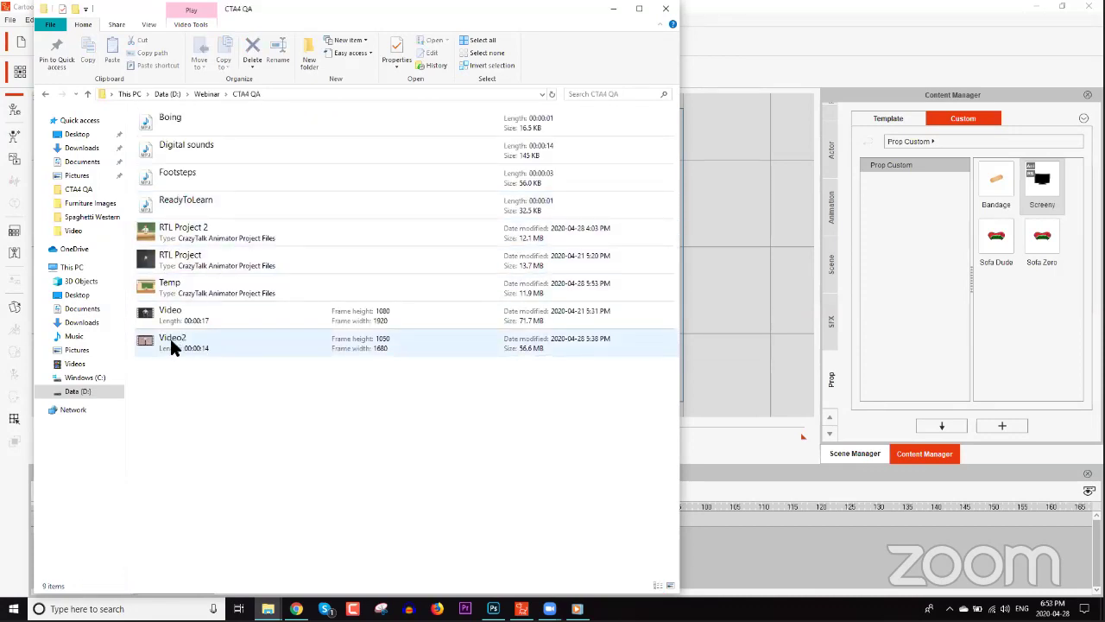
drag(166, 340, 737, 292)
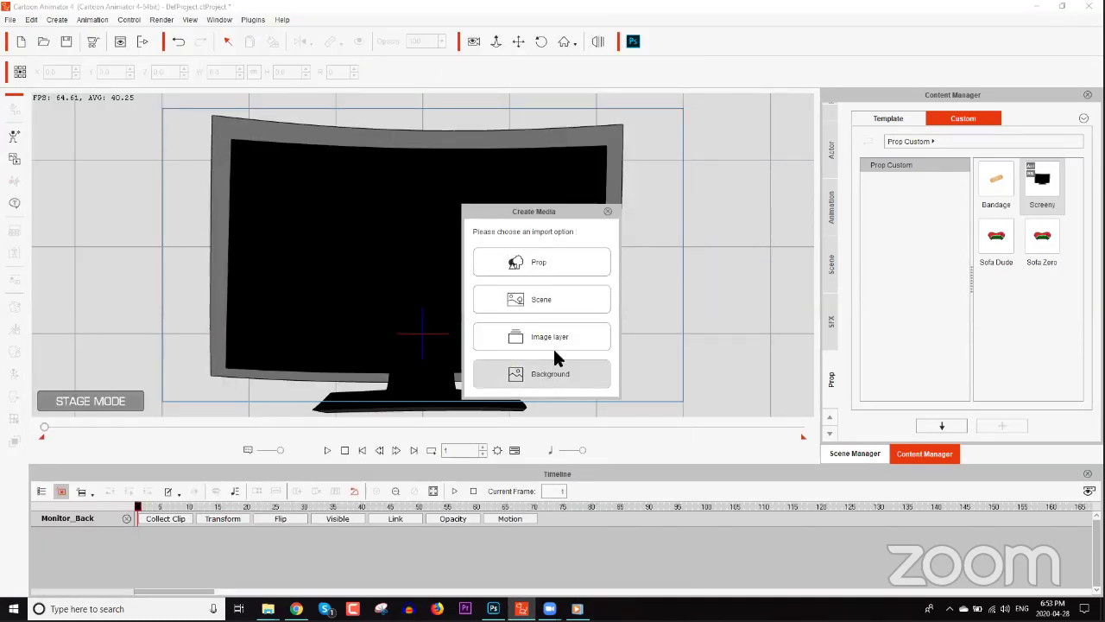
click(563, 262)
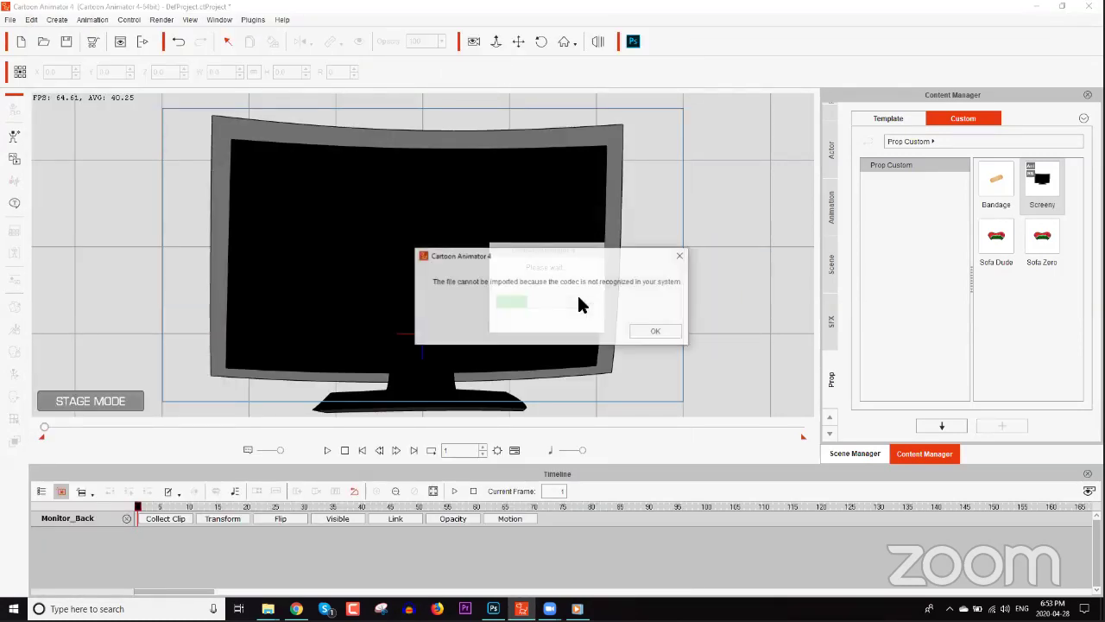
click(646, 330)
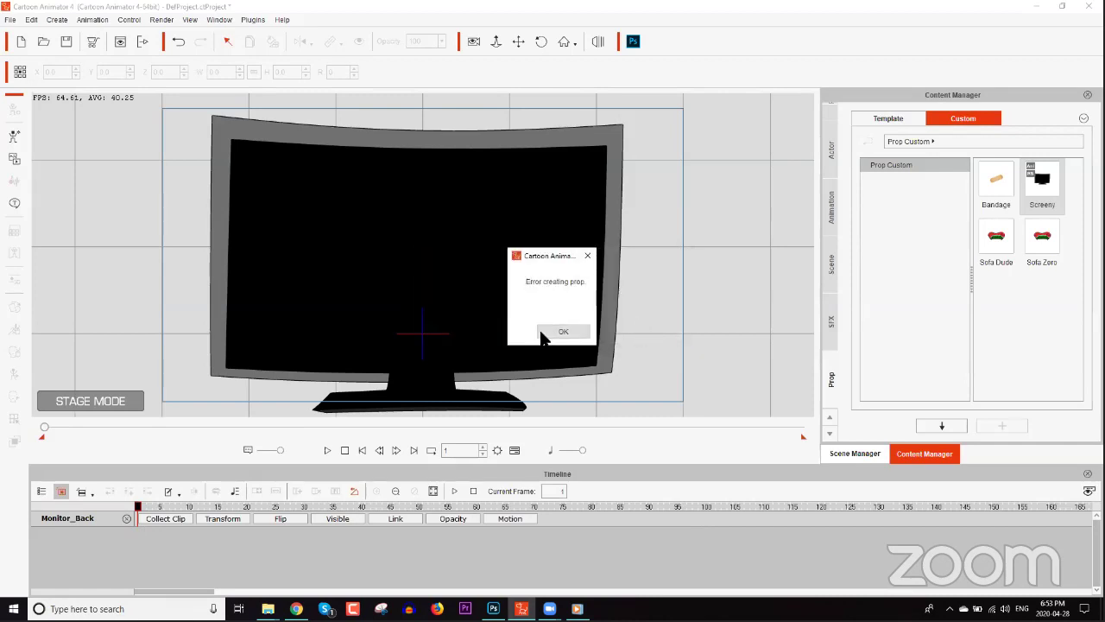
click(565, 334)
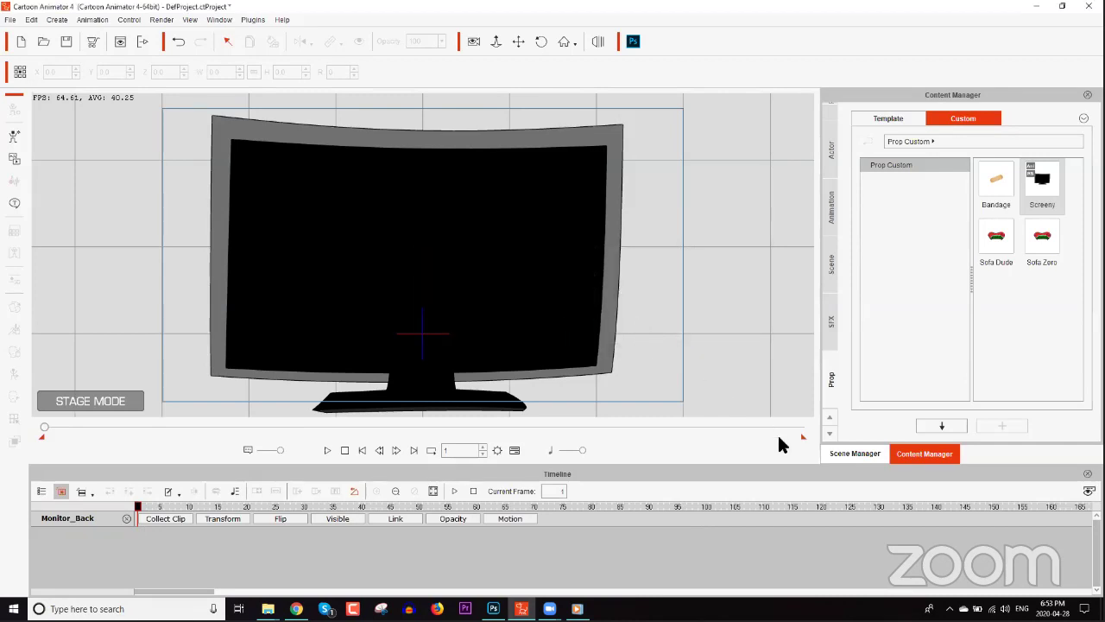
Try to import the walk video from the desktop onto the stage as a prop
click(1085, 609)
key(super+d)
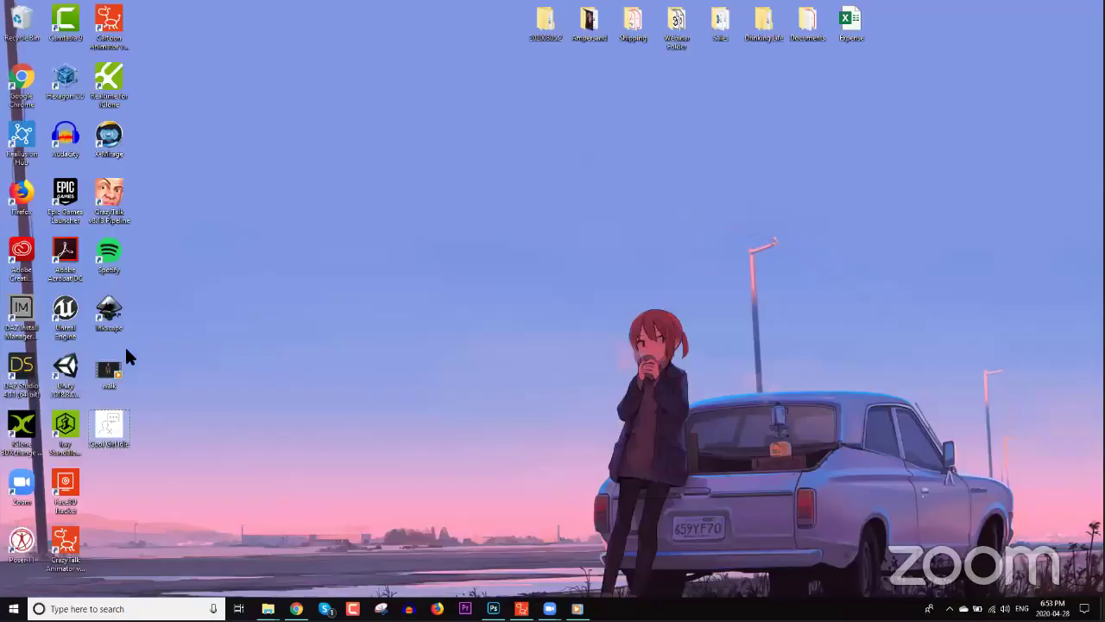
drag(111, 371, 708, 246)
click(557, 263)
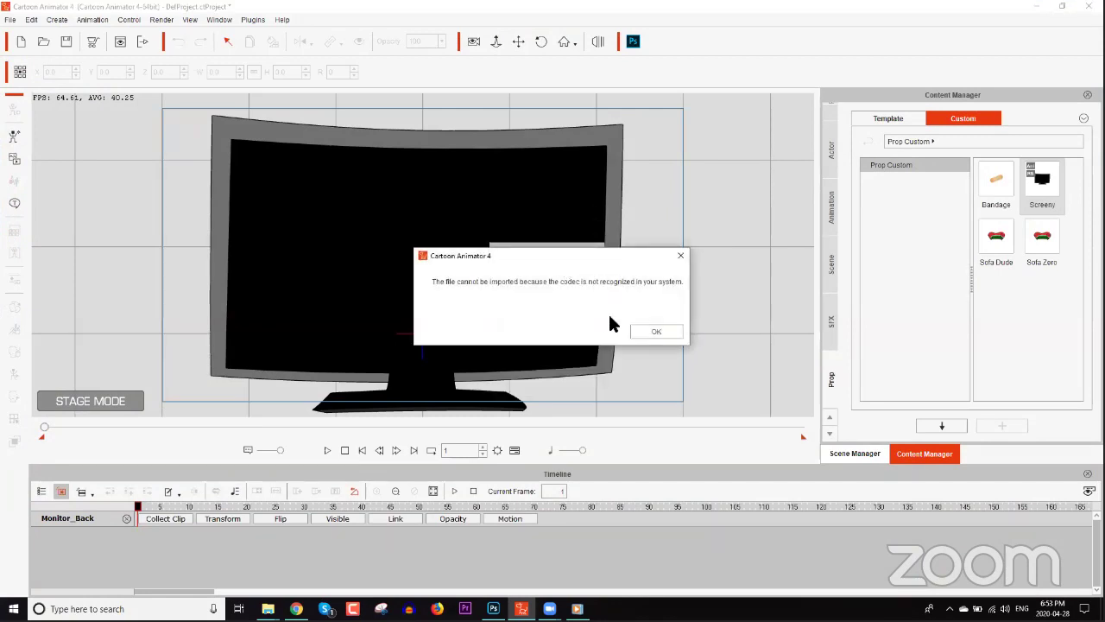
click(650, 329)
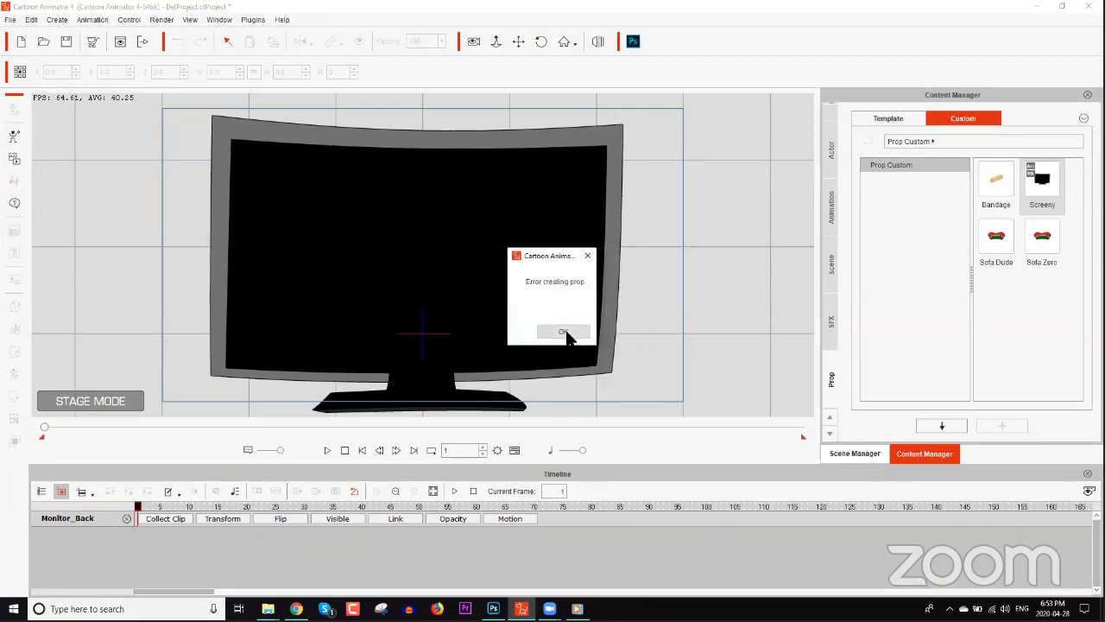
click(563, 332)
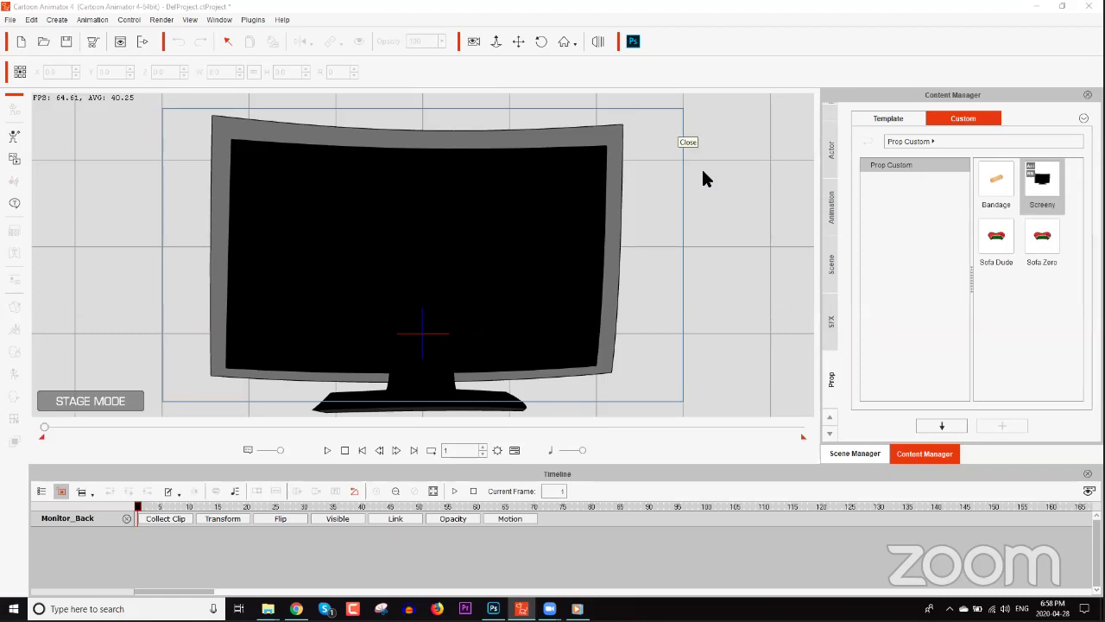
Add the G2 character Emma to the stage and place her beside the monitor at X 353.3, Y -5.3
click(833, 154)
click(898, 207)
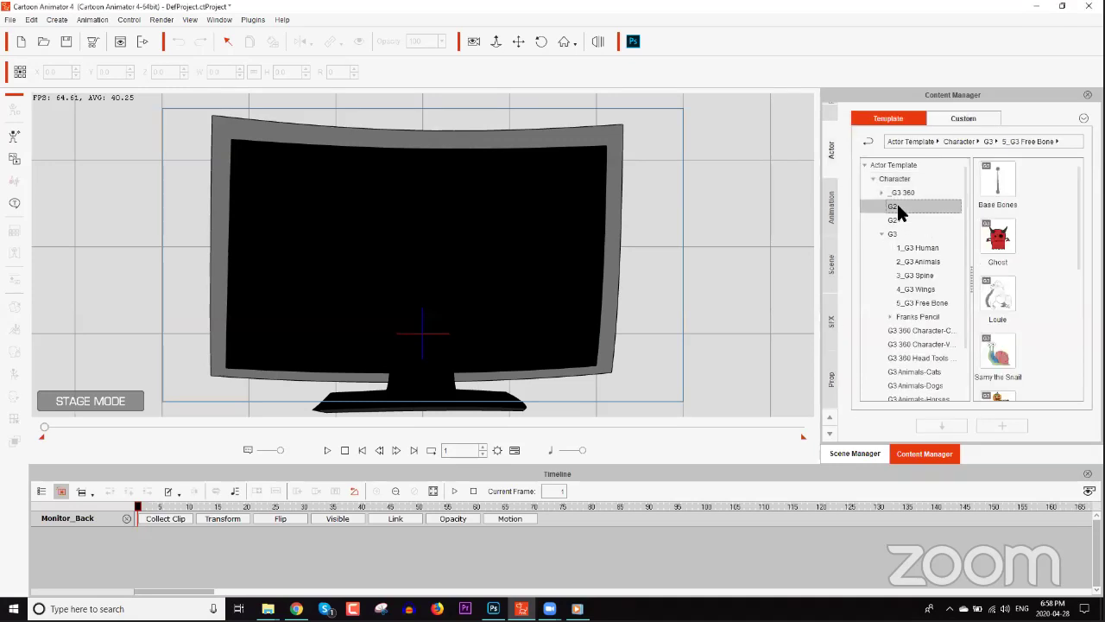
double_click(998, 250)
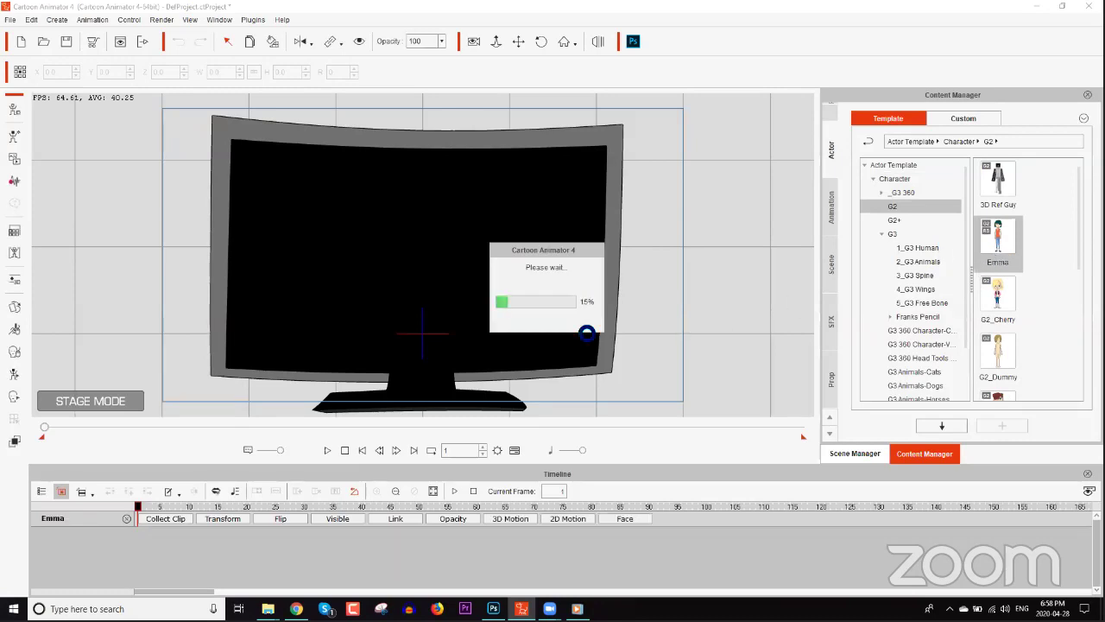
drag(425, 329, 443, 147)
Open Emma's render style settings, try her outline at its thinnest, and set it slightly heavier than the middle thickness
scroll(759, 276, up, 5)
scroll(443, 147, up, 3)
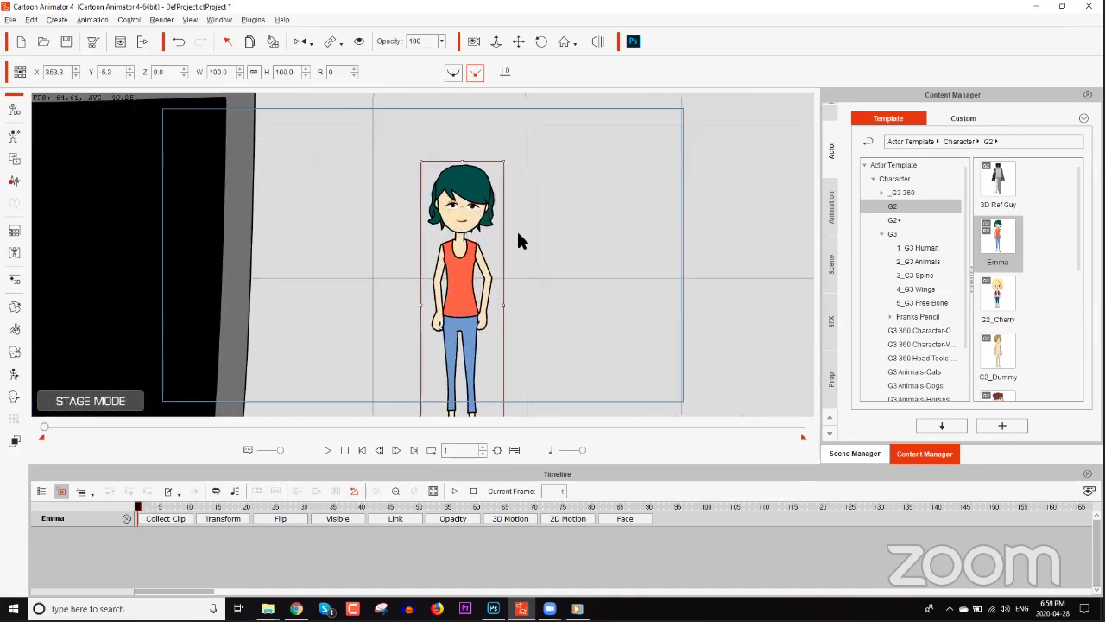
scroll(518, 234, up, 4)
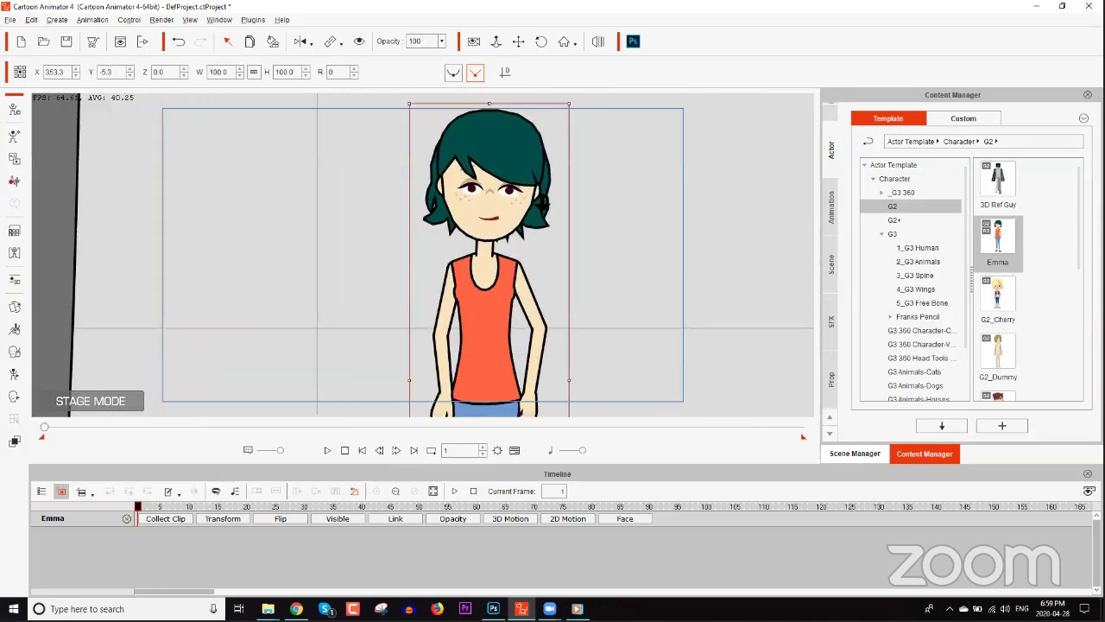
scroll(587, 242, up, 5)
drag(543, 128, 409, 223)
drag(476, 191, 453, 203)
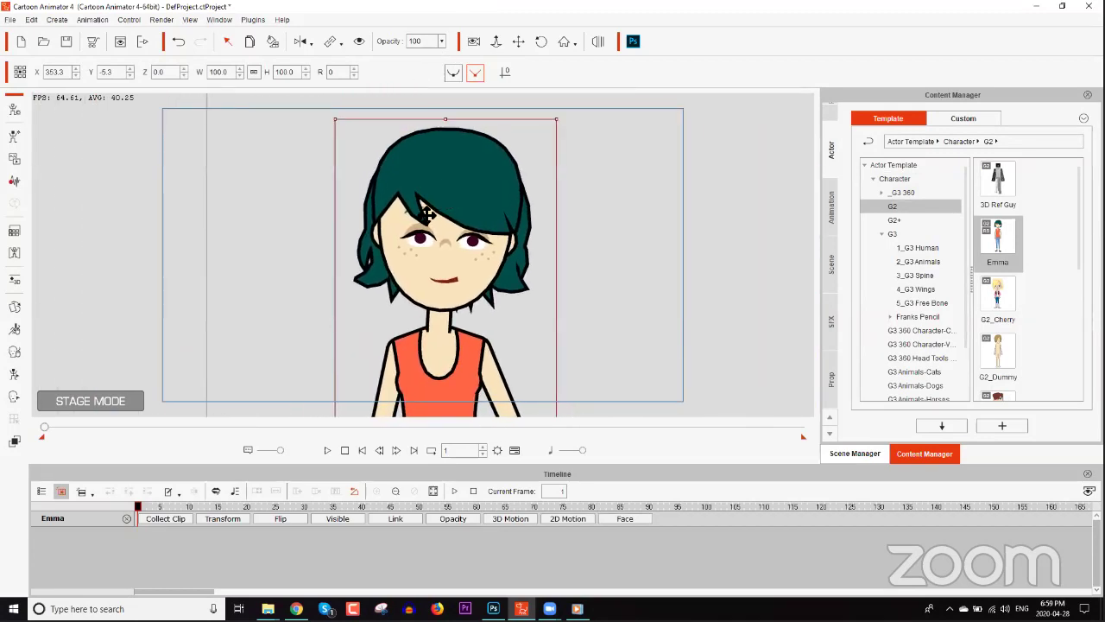
click(10, 232)
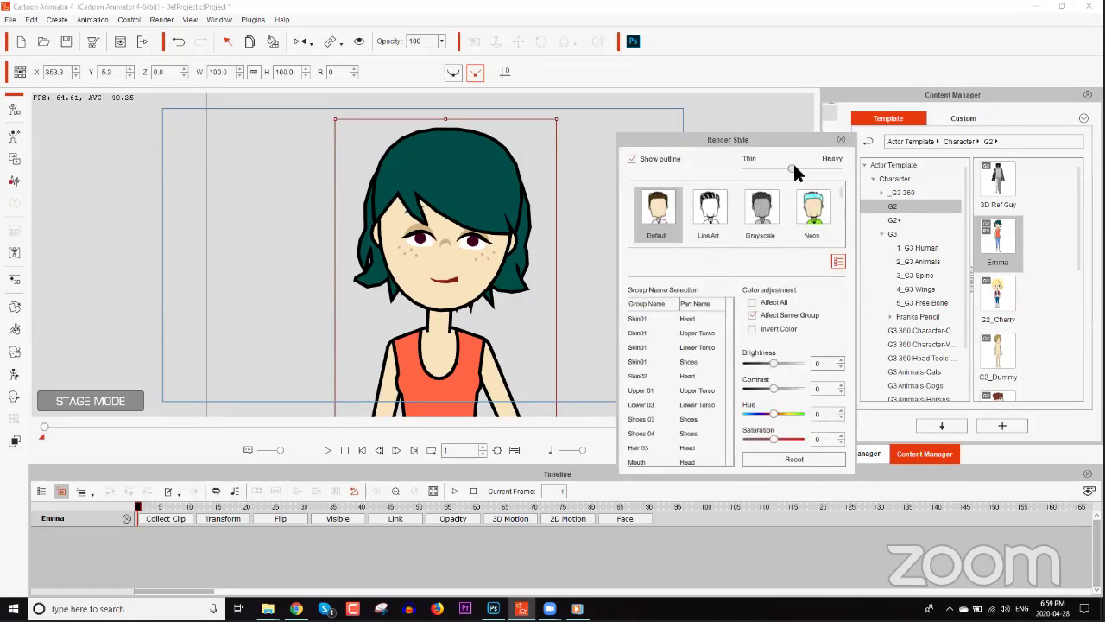
drag(775, 171, 740, 174)
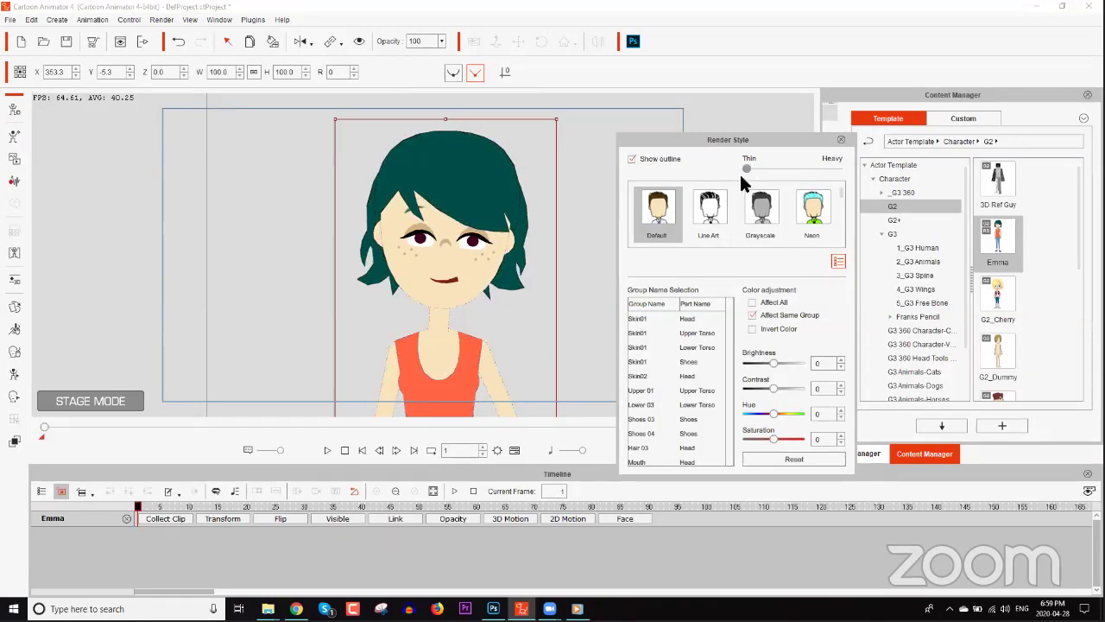
drag(740, 175, 753, 173)
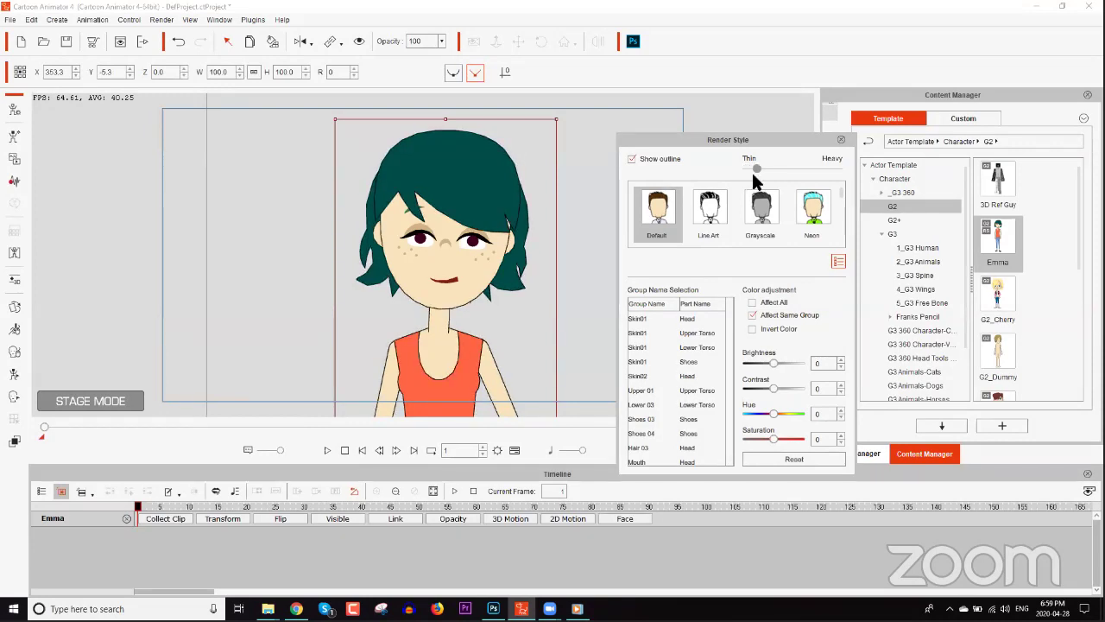
mouse_move(777, 170)
mouse_down()
mouse_move(841, 170)
mouse_move(798, 170)
mouse_up()
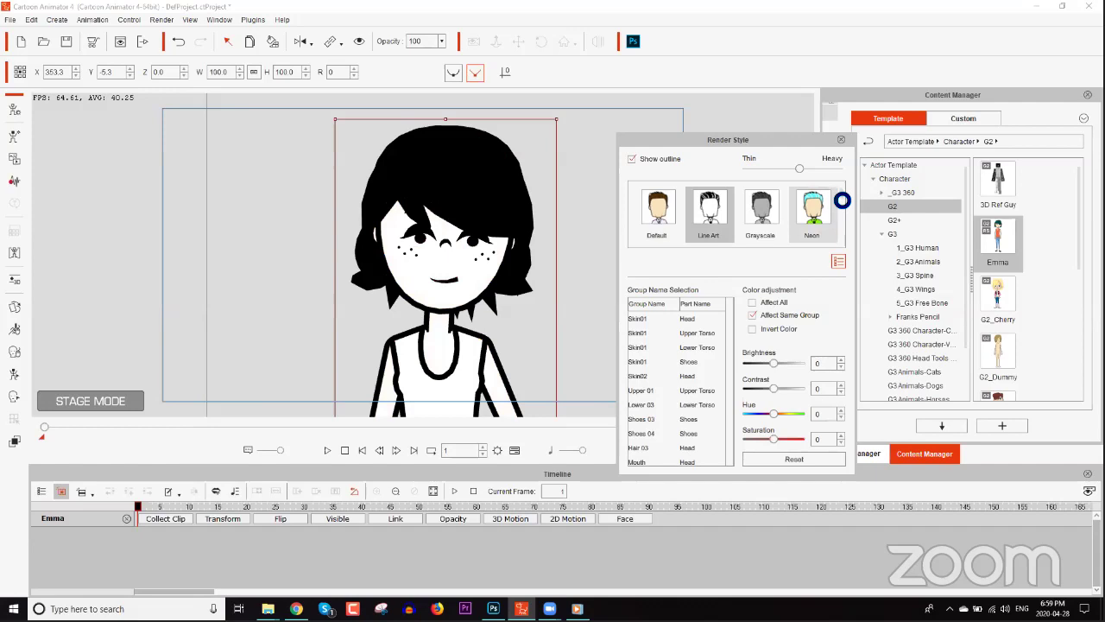
Try the Neon and Carton Art render styles on Emma, apply the Retro style and close the render style settings
scroll(838, 214, down, 4)
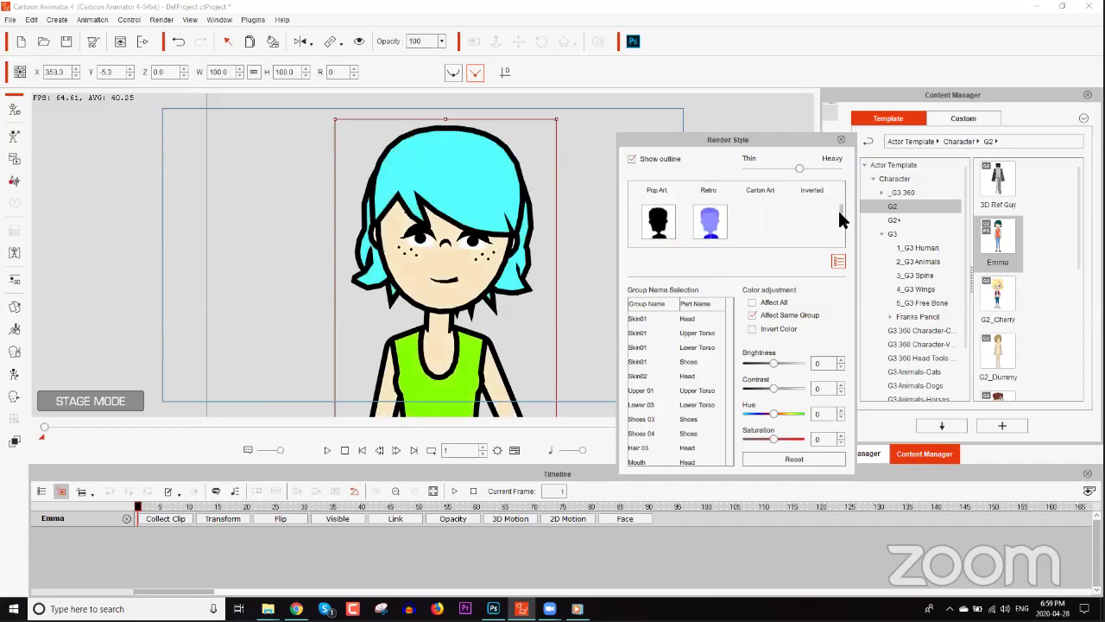
scroll(837, 208, up, 1)
click(760, 215)
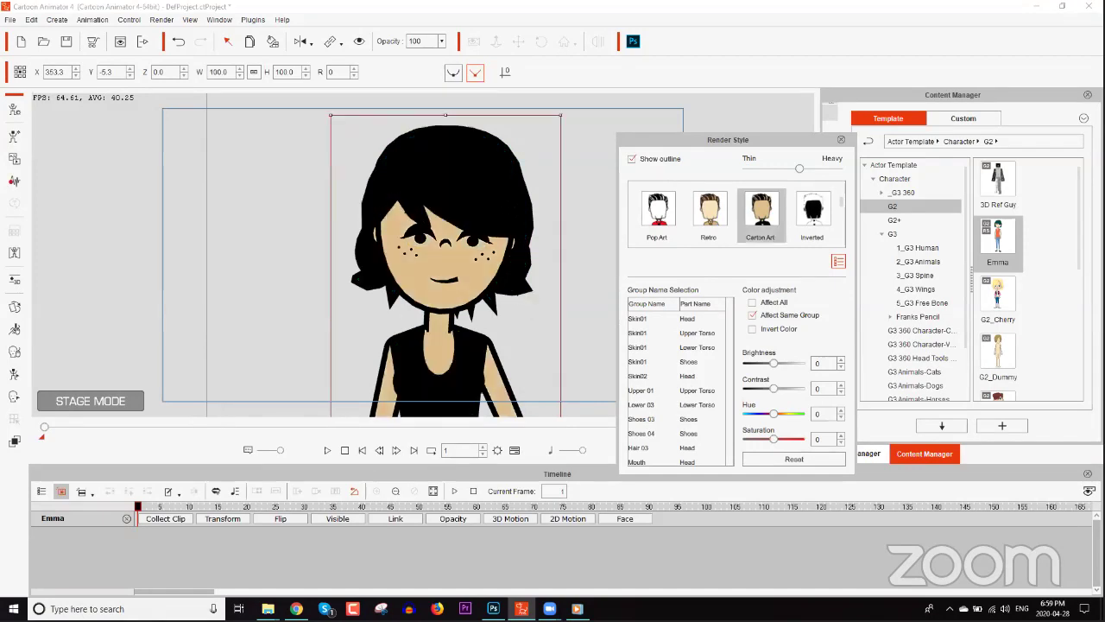
click(711, 210)
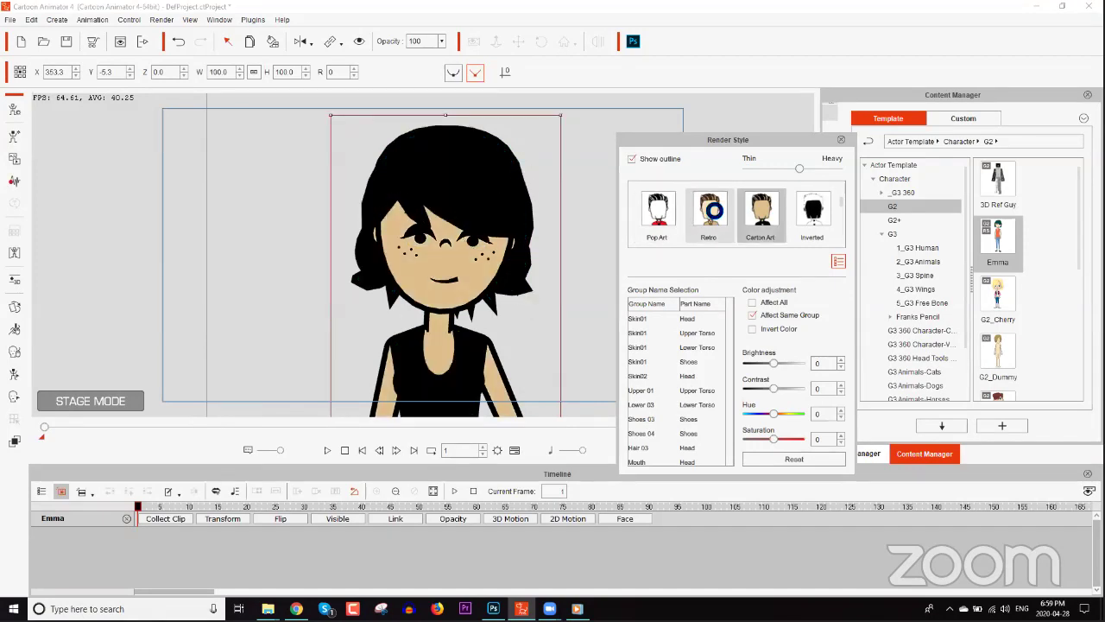
click(841, 140)
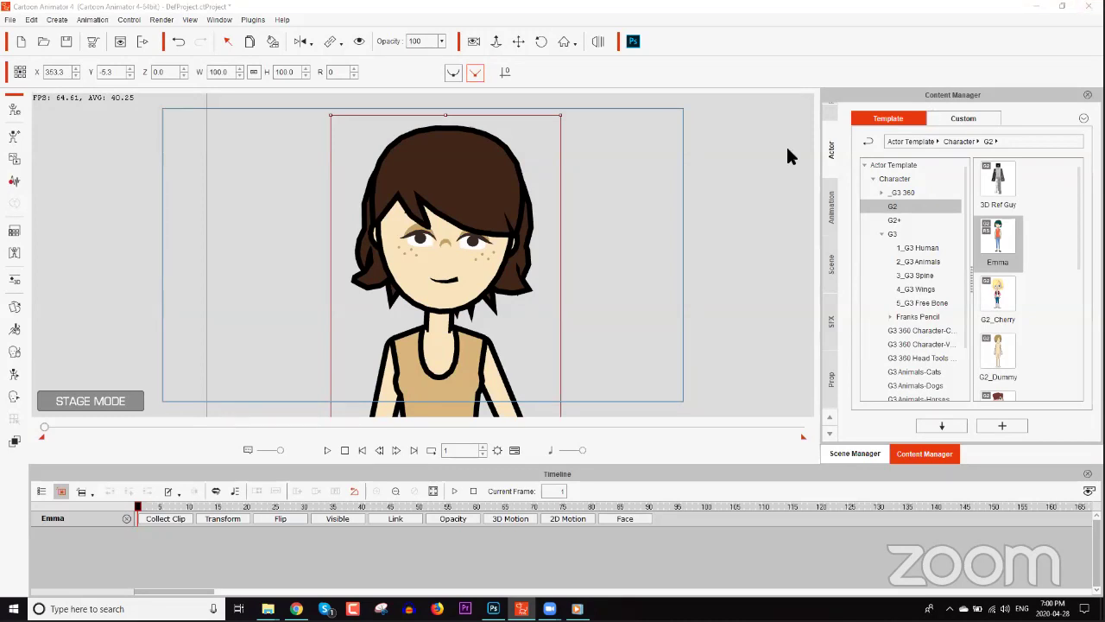
Turn Emma through her different view angles, including the back view, and leave her in a three-quarter view facing right
click(413, 323)
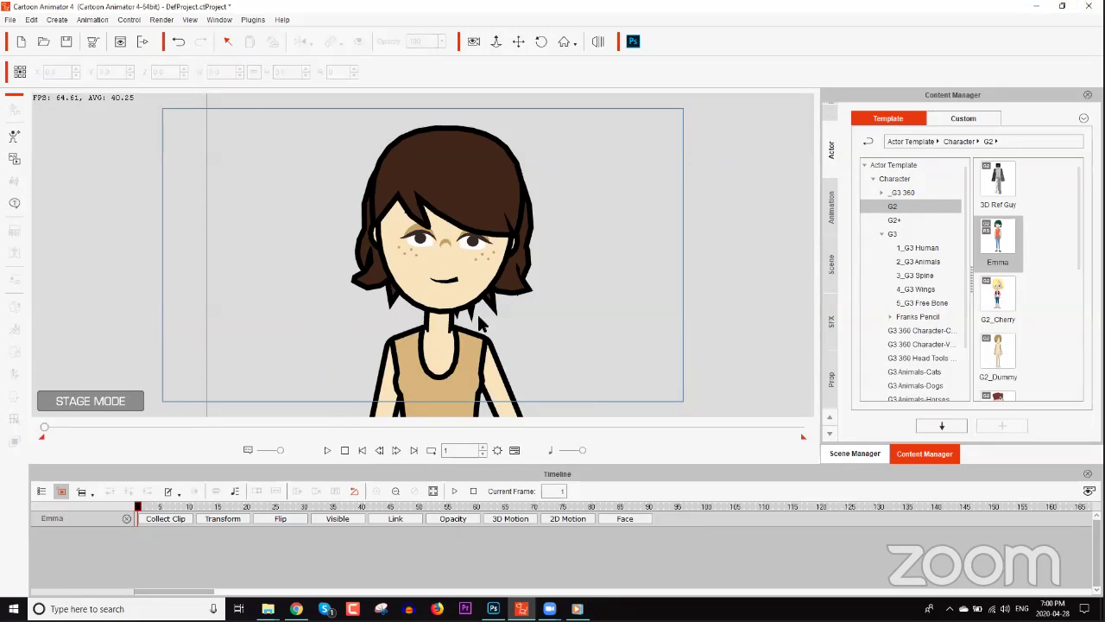
click(477, 250)
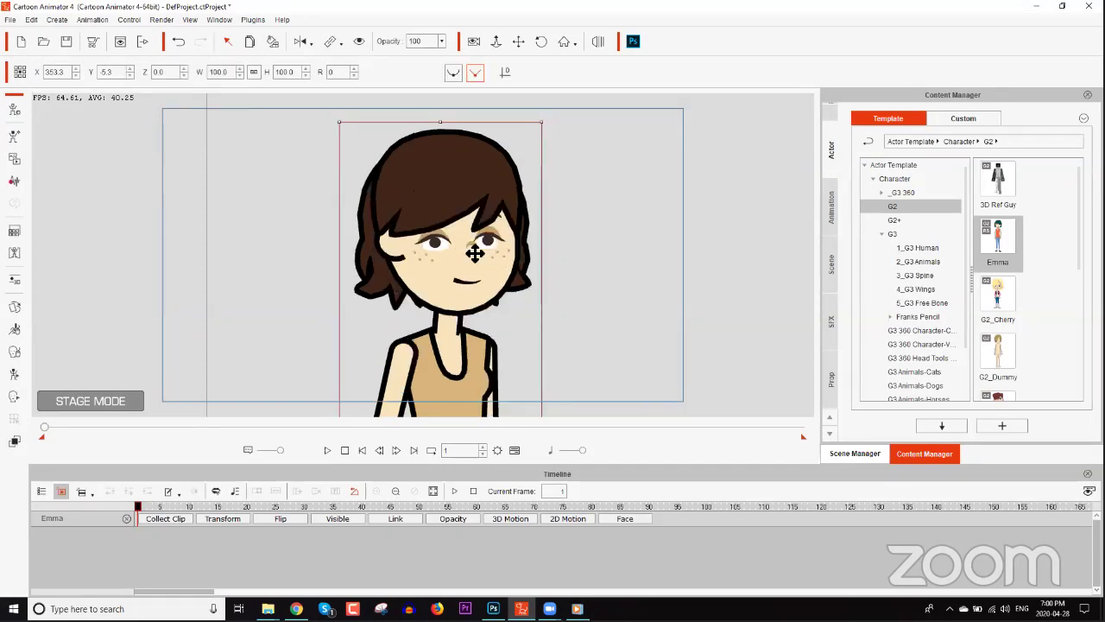
click(561, 331)
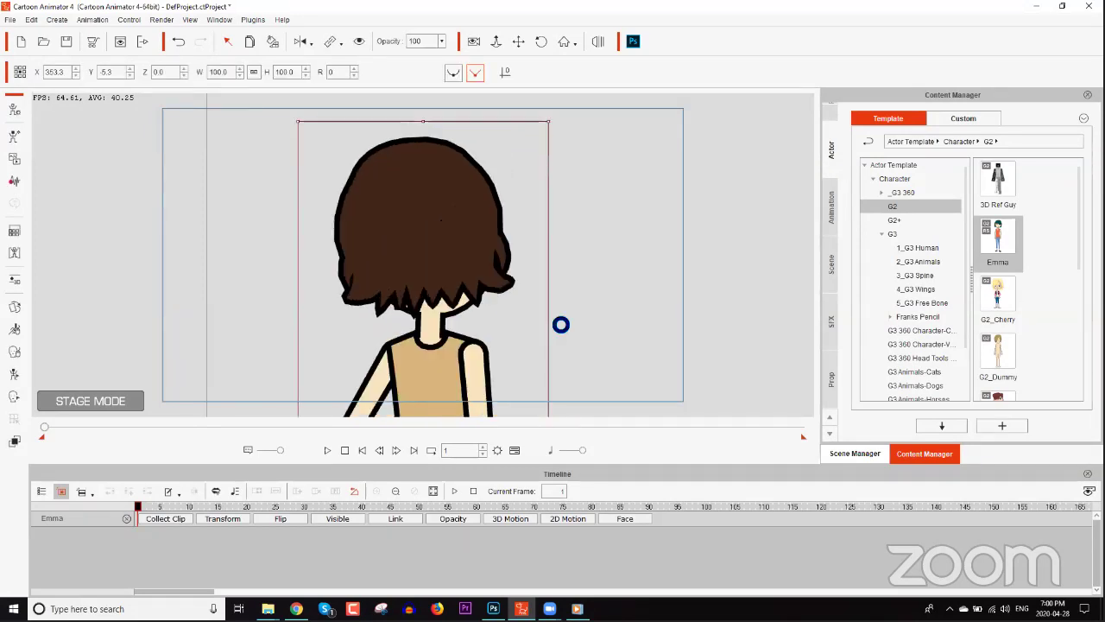
click(549, 323)
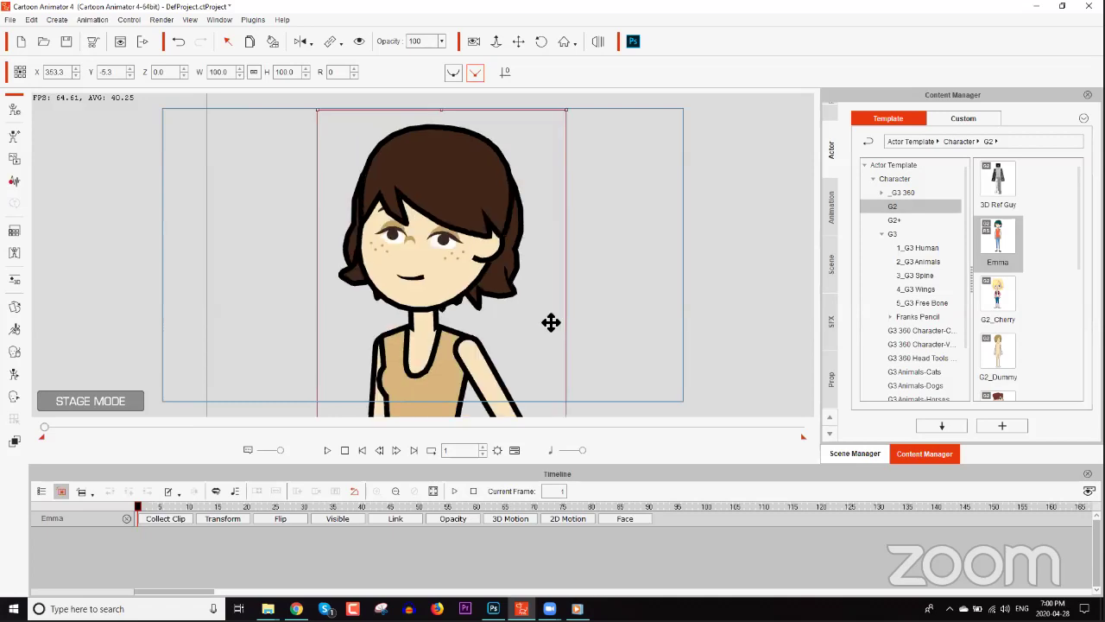
click(548, 323)
click(547, 323)
click(547, 323)
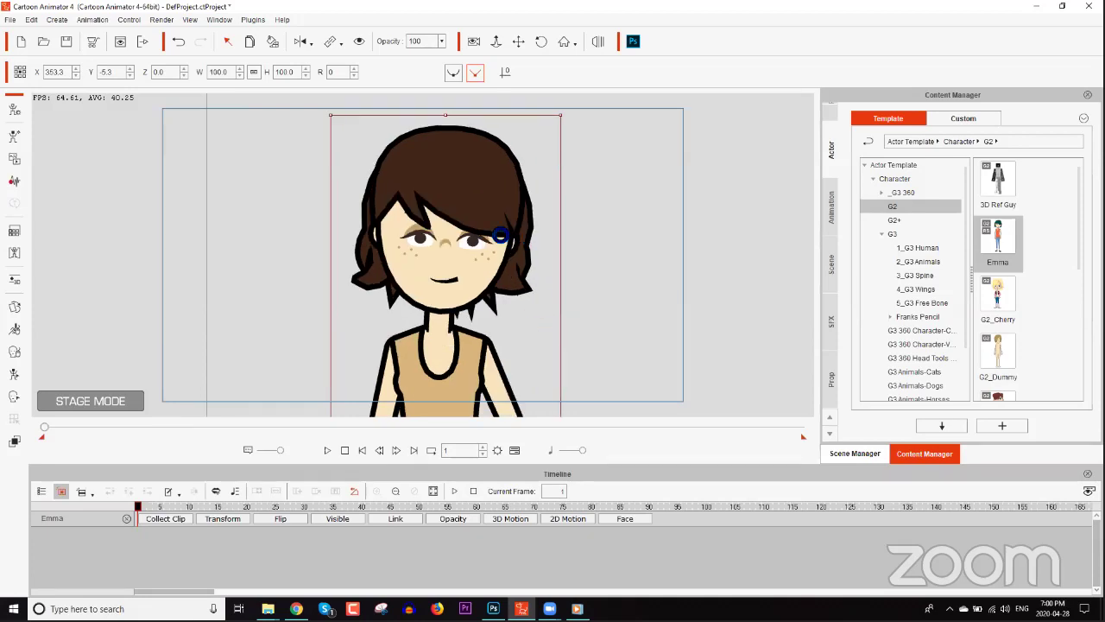
click(461, 197)
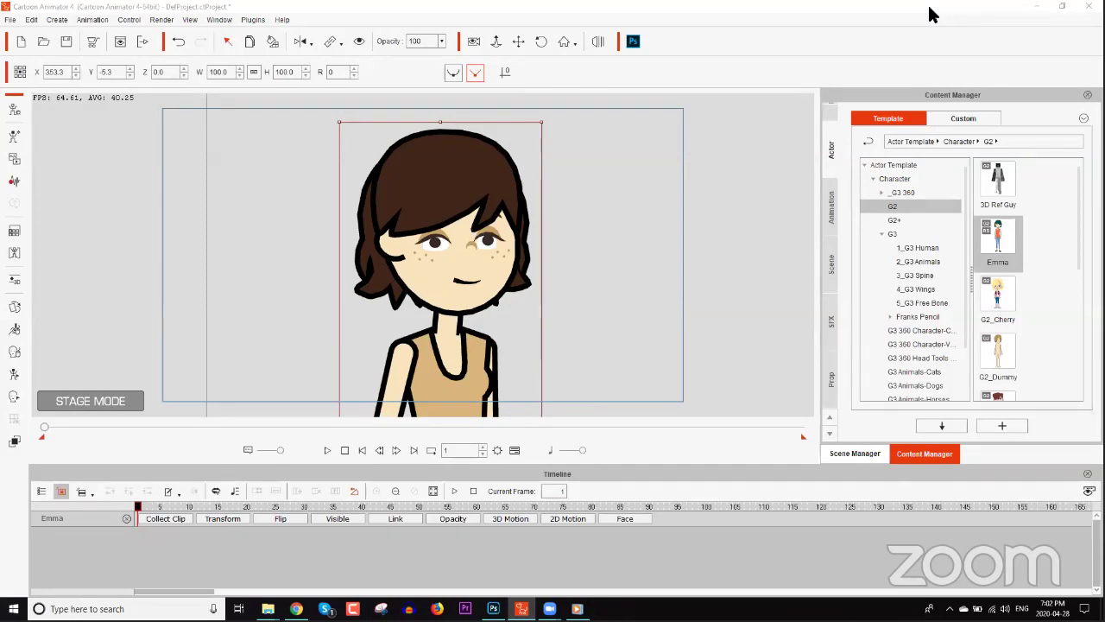
key(alt+q)
click(587, 340)
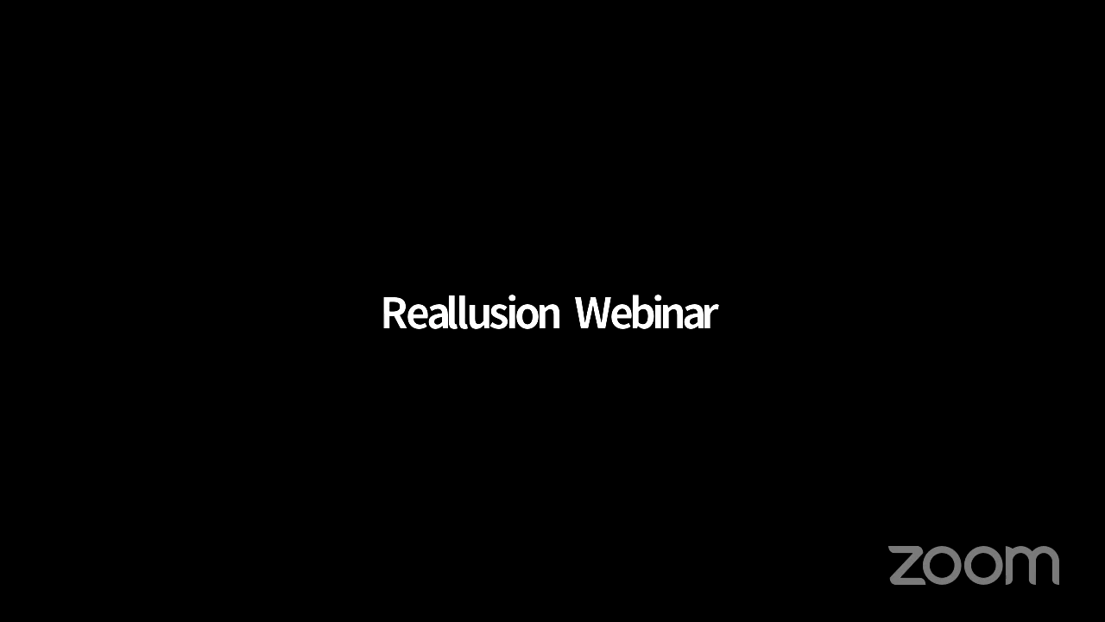